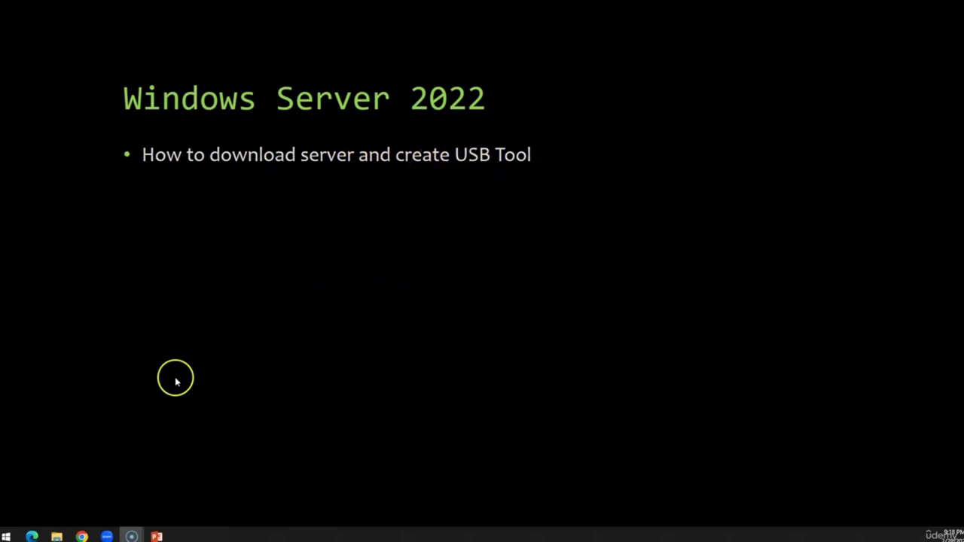
# Search Bing for 'download windows server 2022 iso image' in the InPrivate window.
pyautogui.click(32, 537)
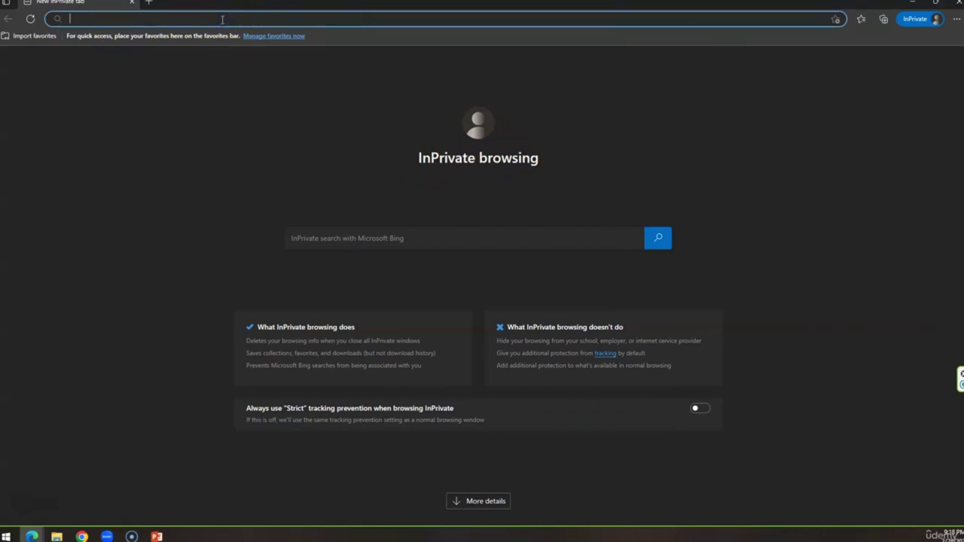
pyautogui.write('download ')
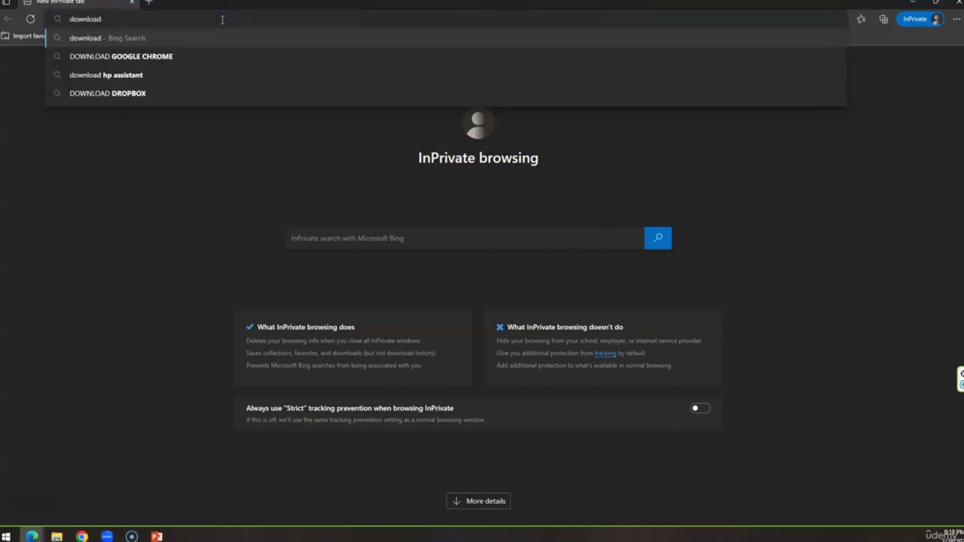
pyautogui.write('windows server 2022 iso image')
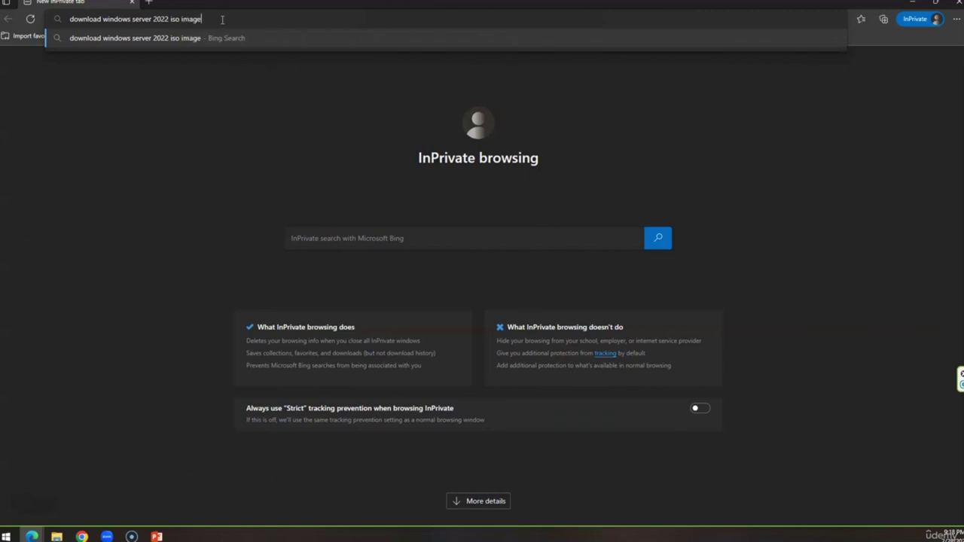
pyautogui.press('Return')
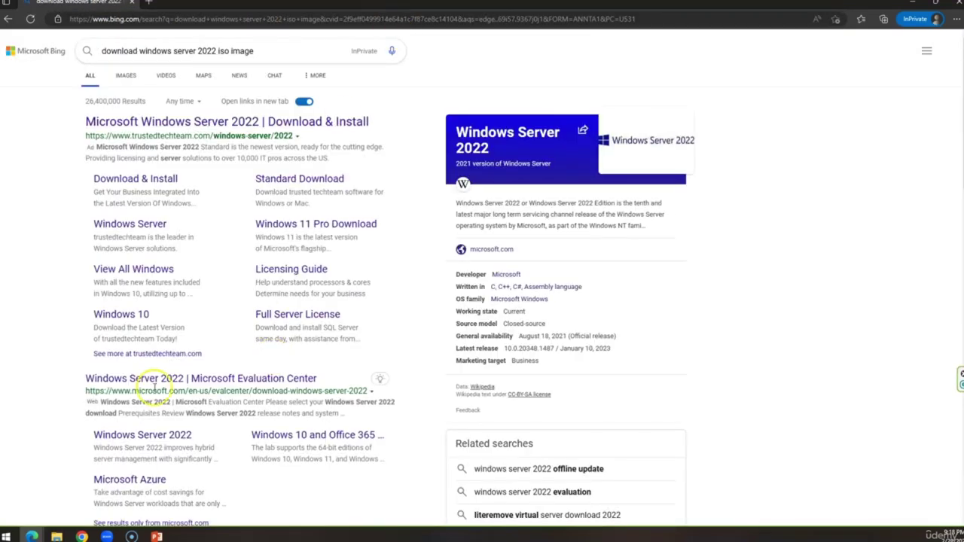
# Open the Microsoft Evaluation Center result listing Windows Server 2022 ISO downloads.
pyautogui.scroll(-3, 264, 391)
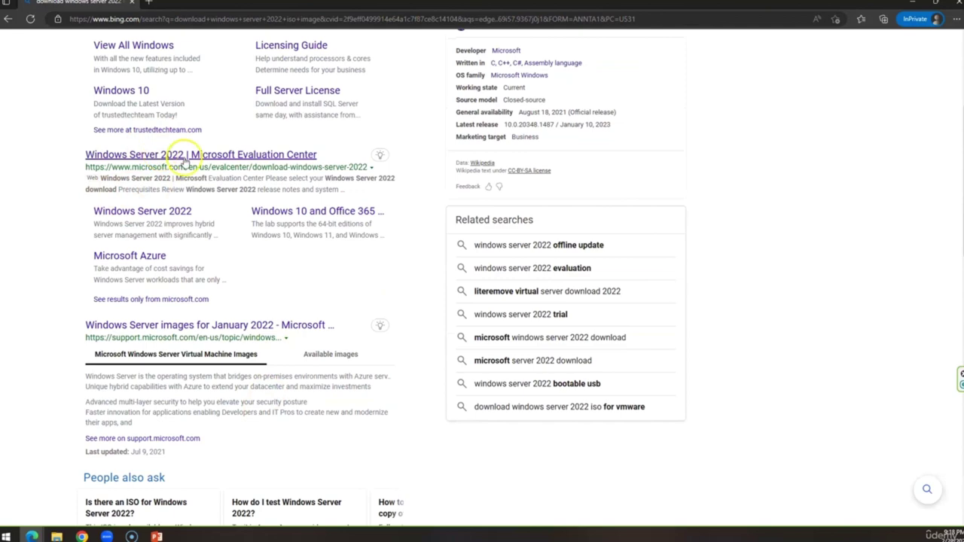
pyautogui.click(192, 155)
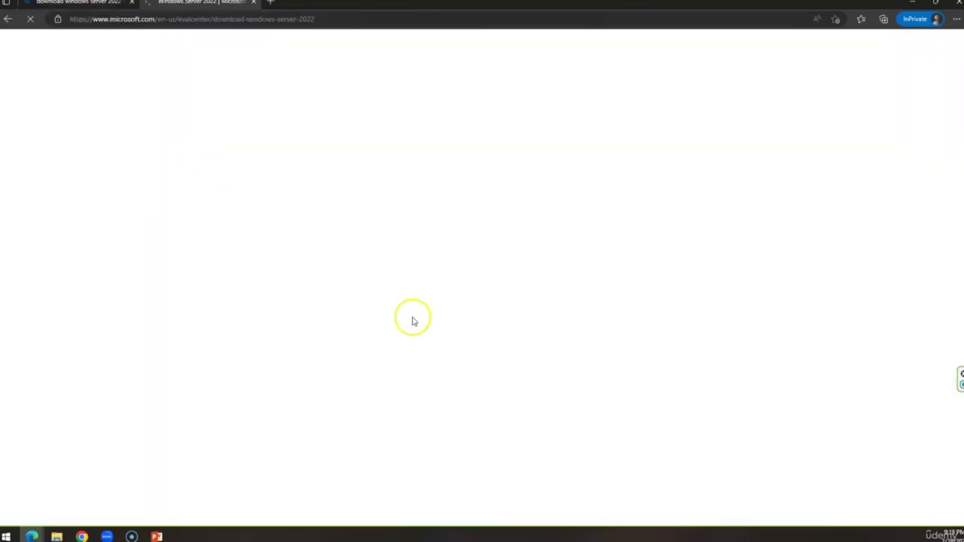
pyautogui.scroll(-1, 426, 379)
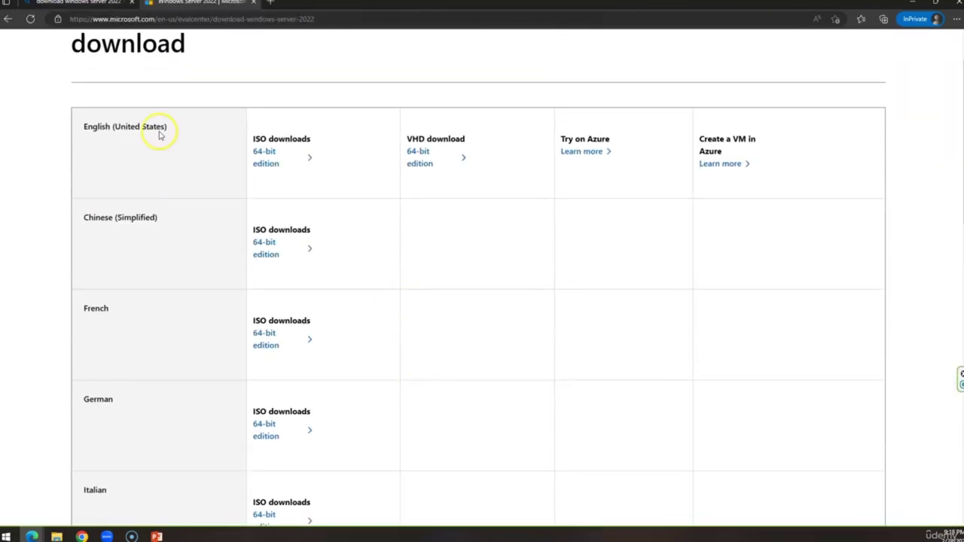
# Download the English (United States) 64-bit ISO, SERVER_EVAL_x64FRE_en-us (2).iso.
pyautogui.click(264, 153)
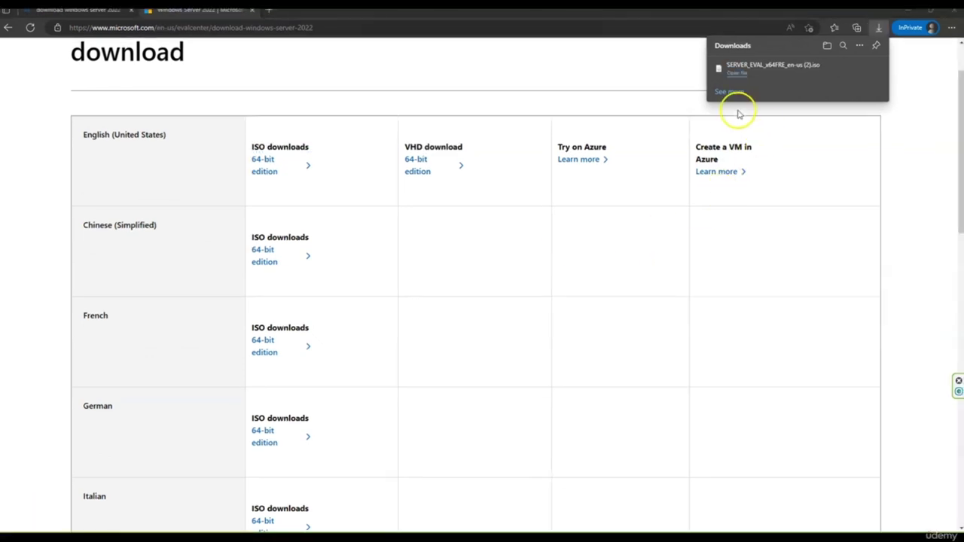
# Paste SERVER_EVAL_x64FRE_en-us (2).iso from Downloads into the Server Course folder, then close Explorer.
pyautogui.click(827, 46)
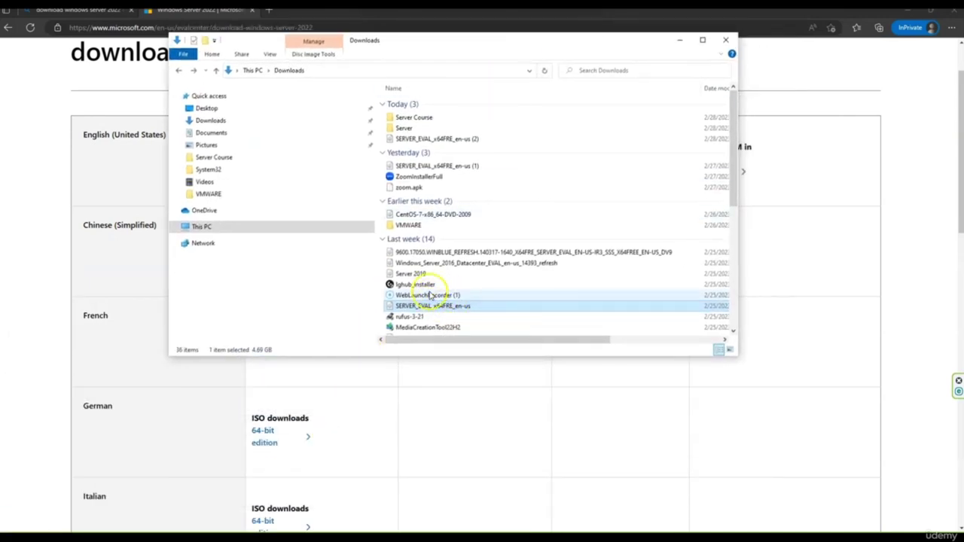
pyautogui.click(439, 140)
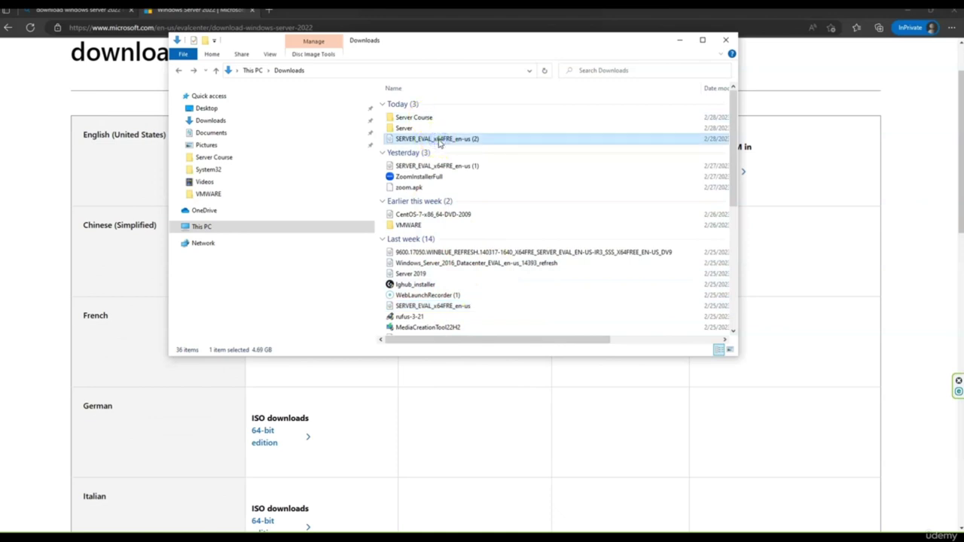
pyautogui.doubleClick(414, 117)
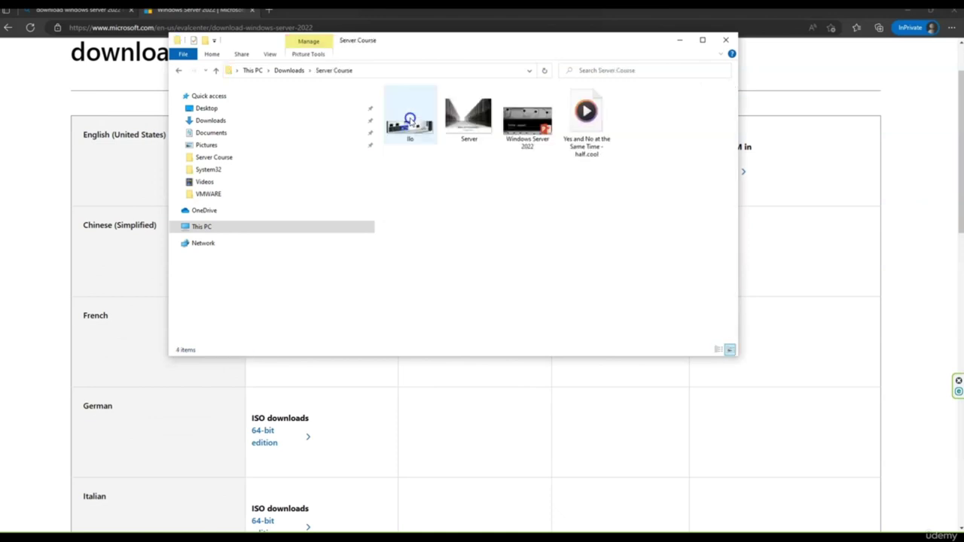
pyautogui.rightClick(429, 189)
pyautogui.click(455, 259)
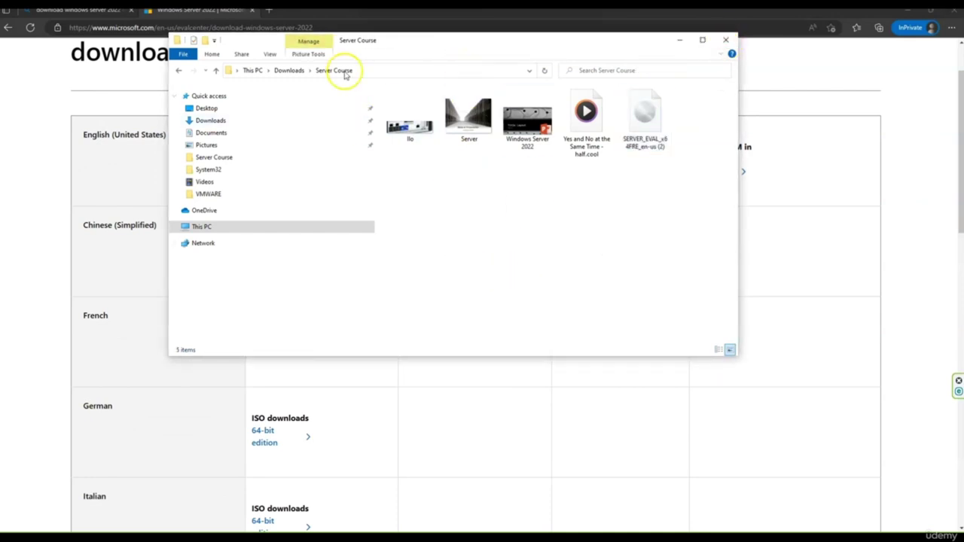
pyautogui.click(376, 70)
pyautogui.click(726, 42)
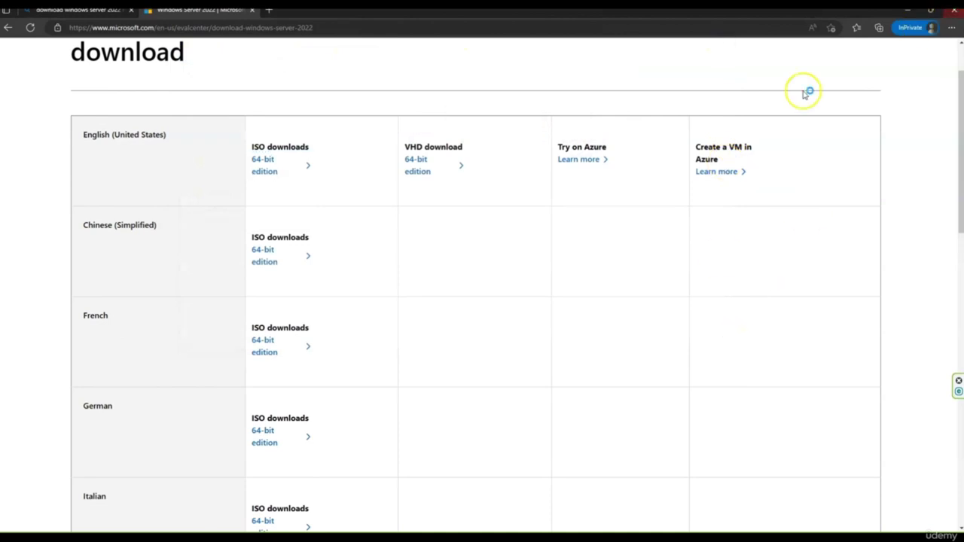
# Search the Start menu for 'control' and launch Control Panel.
pyautogui.click(515, 351)
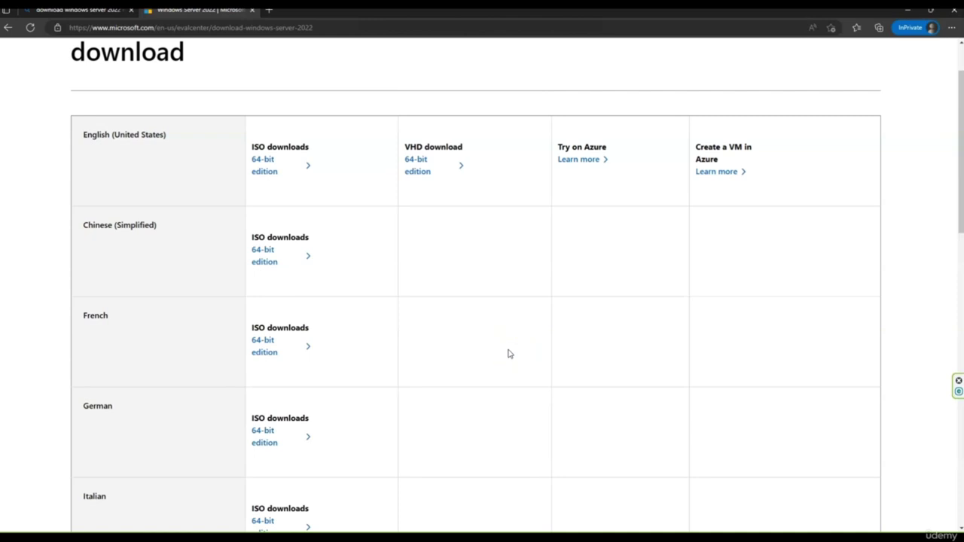
pyautogui.click(15, 536)
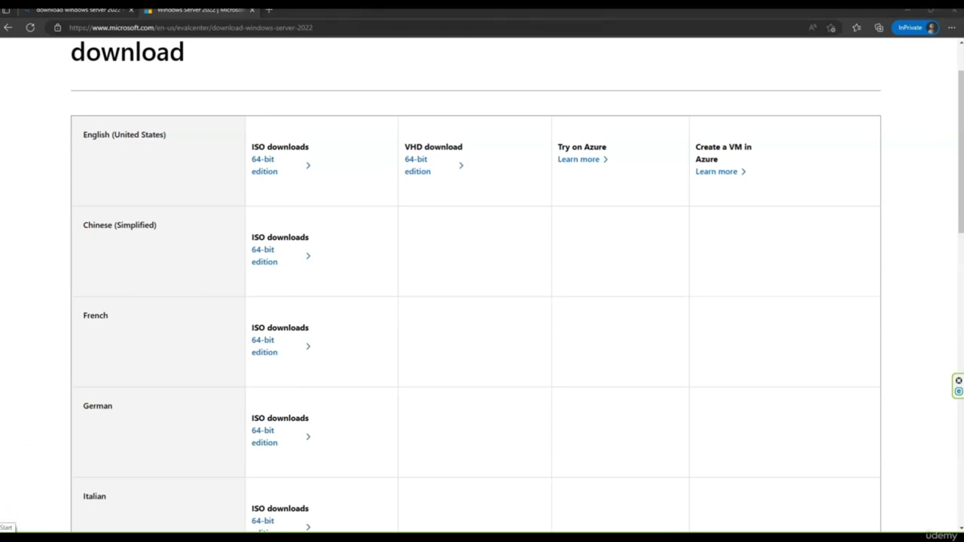
pyautogui.write('control')
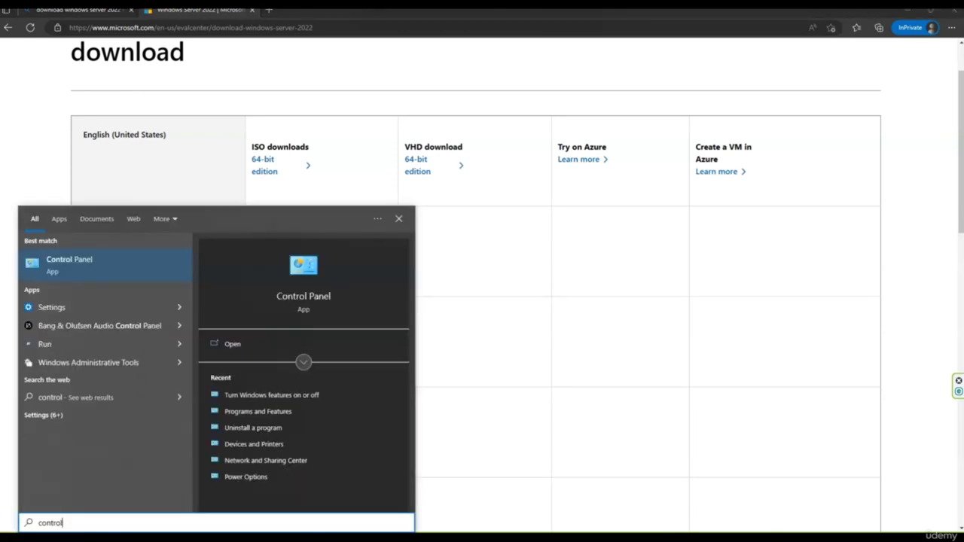
pyautogui.click(80, 263)
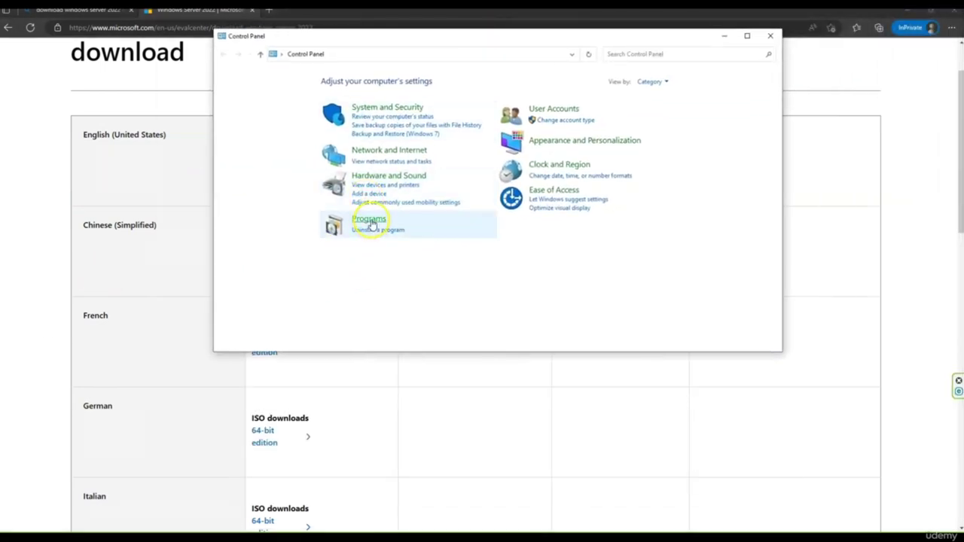
# Tick Hyper-V under Programs > Turn Windows features on or off and confirm with OK.
pyautogui.click(369, 220)
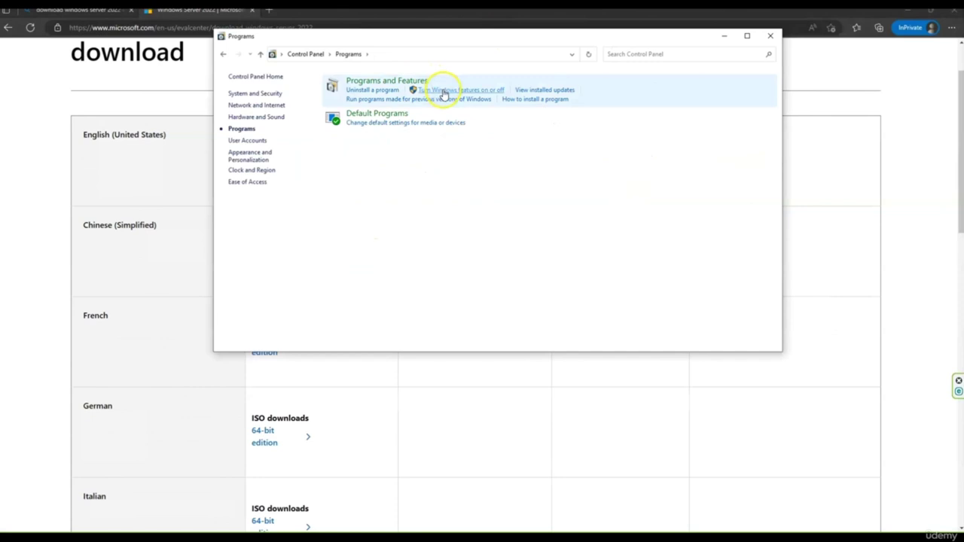
pyautogui.click(445, 91)
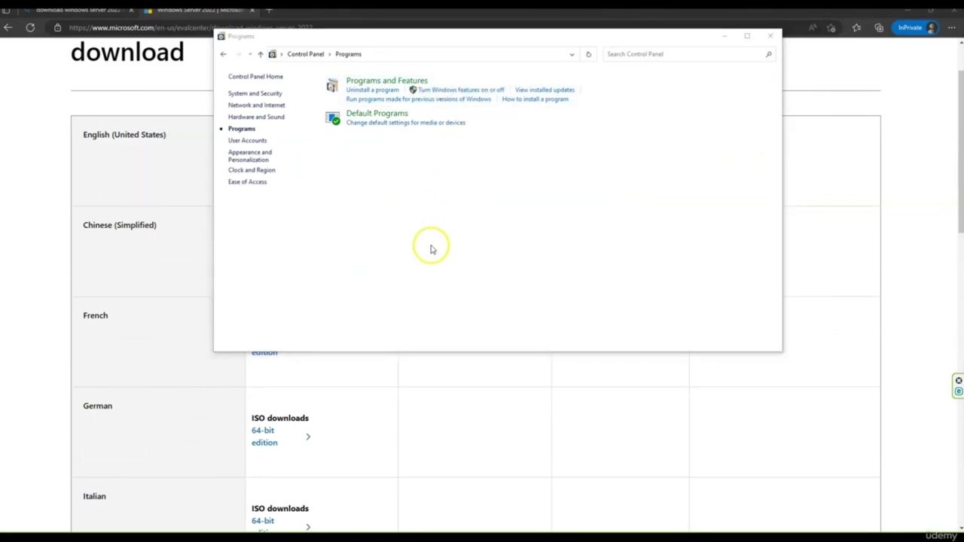
pyautogui.moveTo(226, 203); pyautogui.dragTo(444, 166)
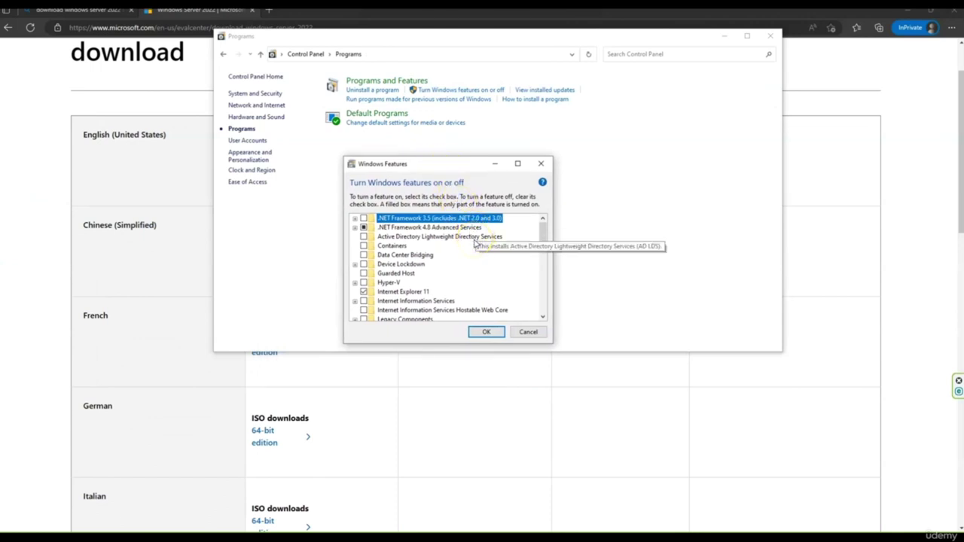
pyautogui.moveTo(543, 237); pyautogui.dragTo(543, 232)
pyautogui.moveTo(457, 166); pyautogui.dragTo(472, 155)
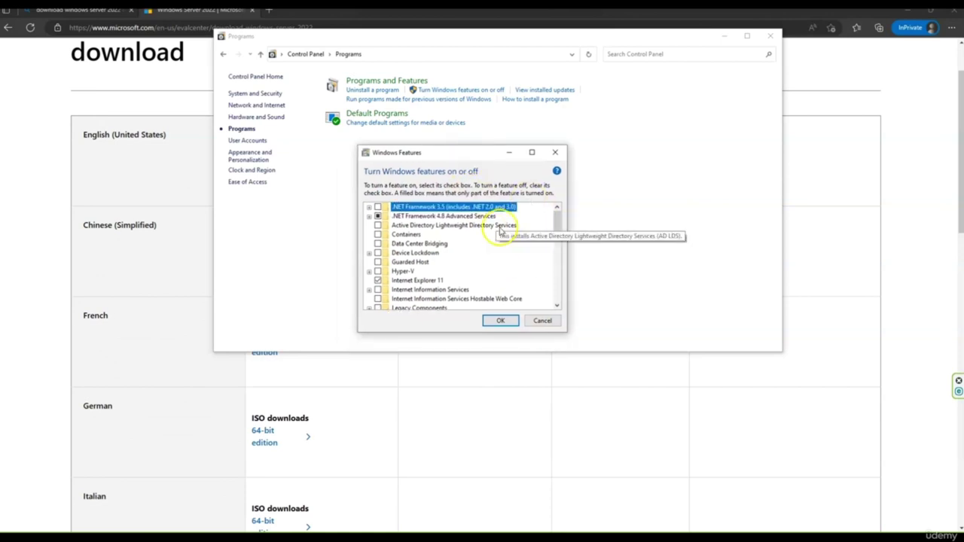
pyautogui.click(378, 271)
pyautogui.click(403, 271)
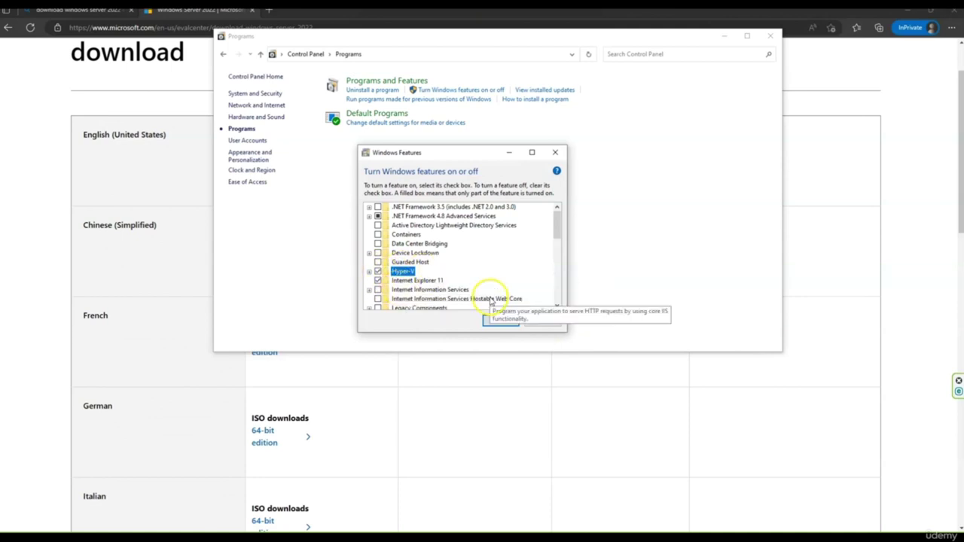
pyautogui.click(500, 322)
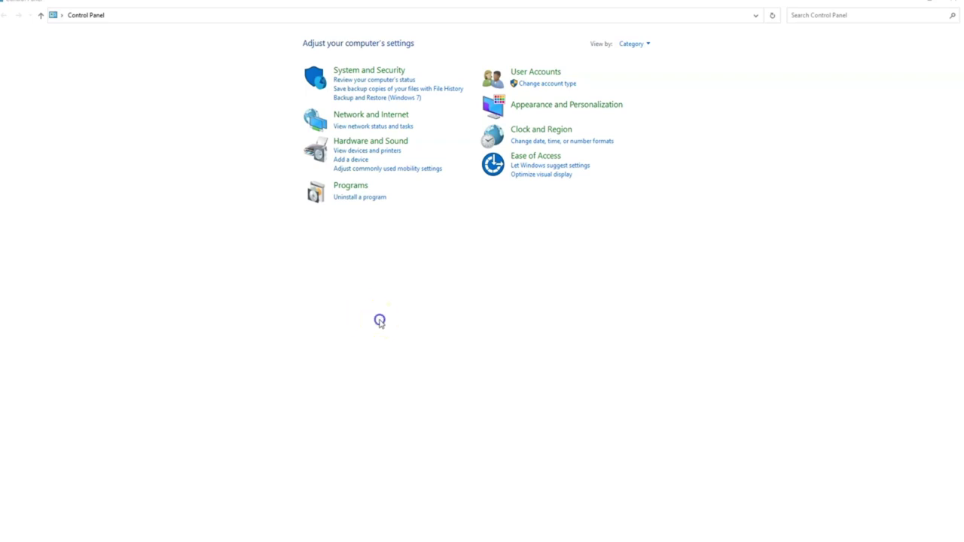
# Reopen the Windows features list from Programs, verify Hyper-V is ticked, and cancel.
pyautogui.click(354, 186)
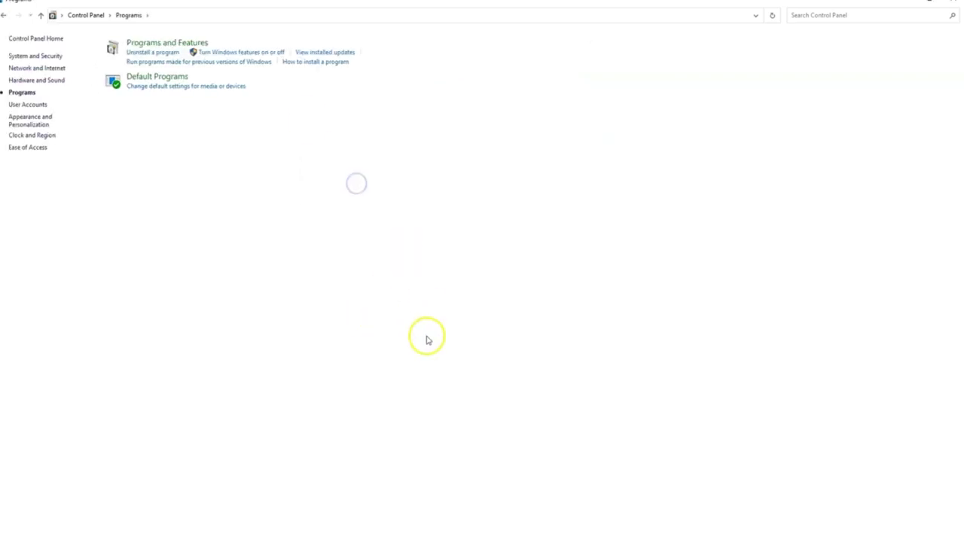
pyautogui.click(165, 43)
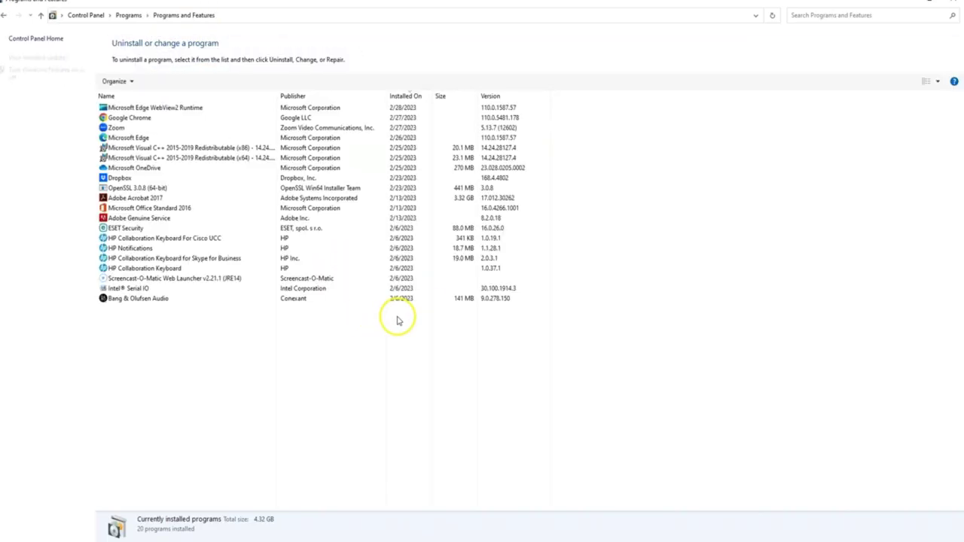
pyautogui.click(4, 15)
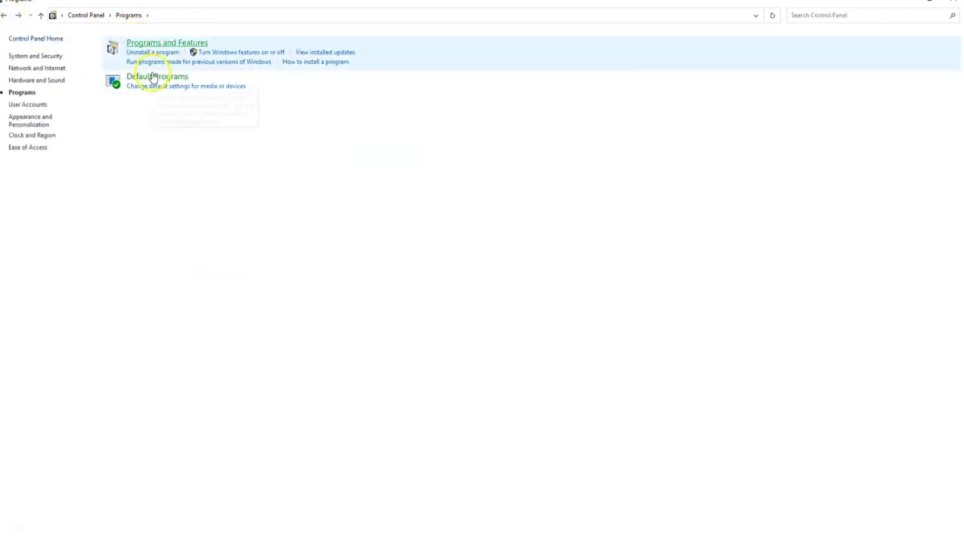
pyautogui.click(253, 52)
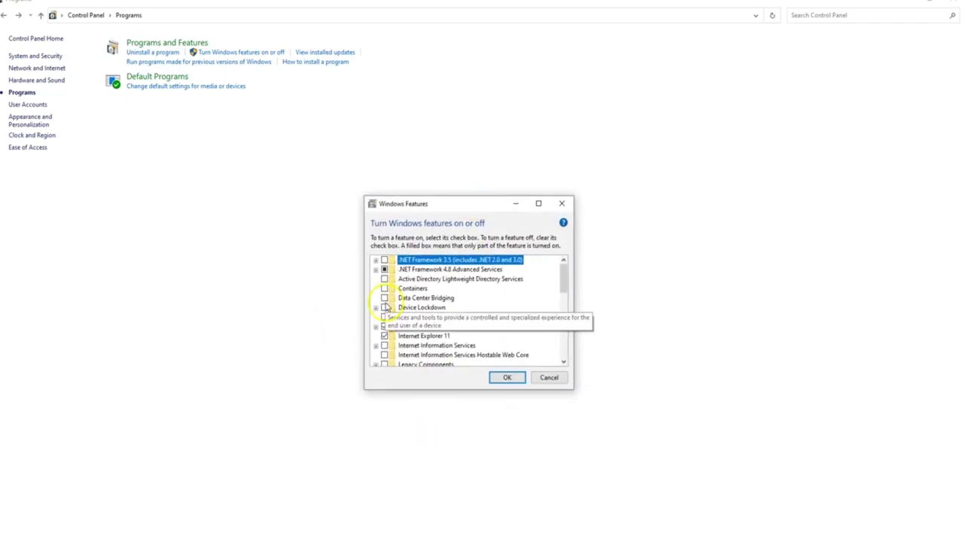
pyautogui.click(385, 326)
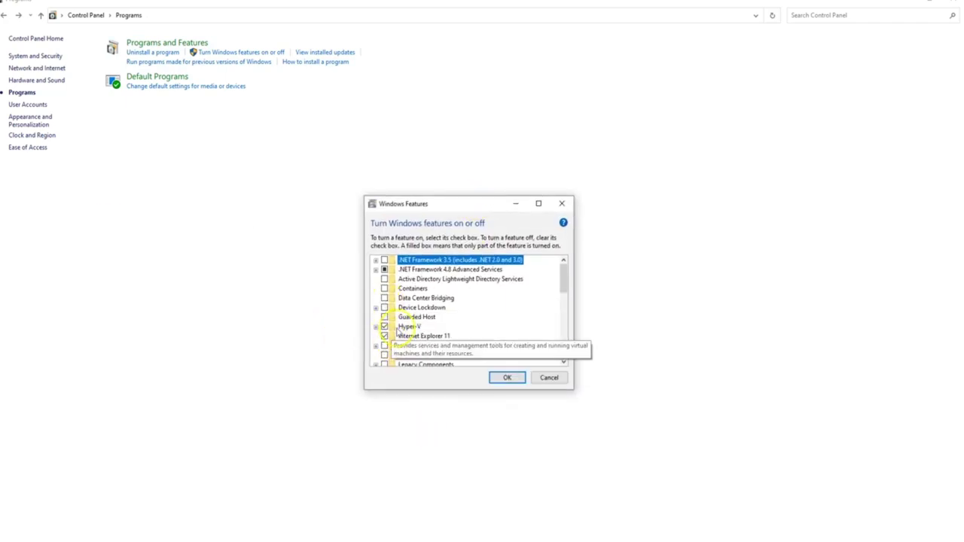
pyautogui.click(549, 378)
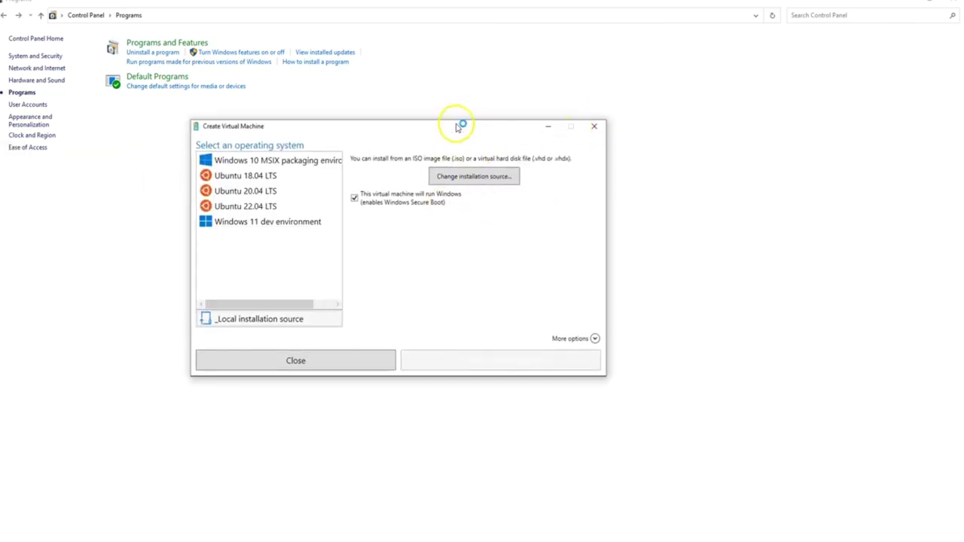
# Move the Create Virtual Machine window aside and launch Hyper-V Manager via a 'hyper' search.
pyautogui.moveTo(459, 125); pyautogui.dragTo(0, 125)
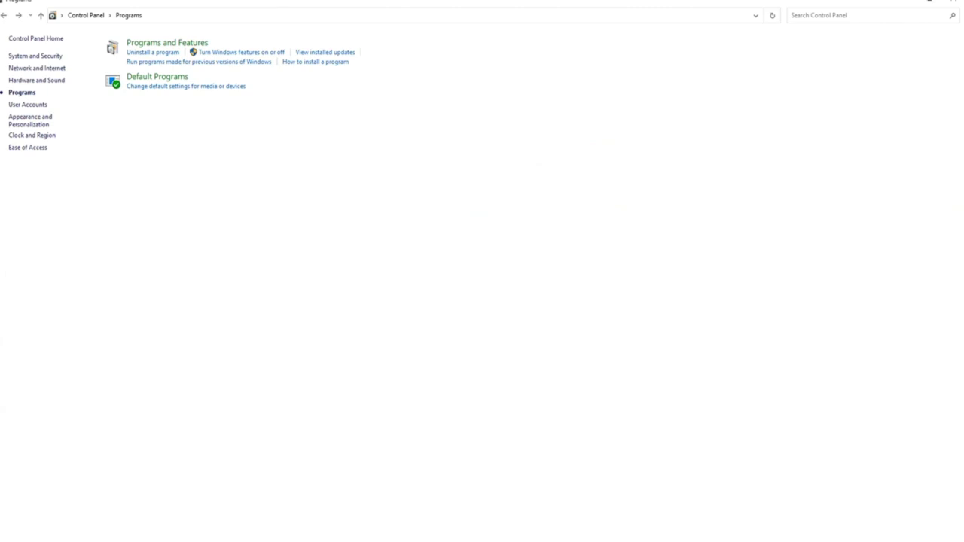
pyautogui.press('super')
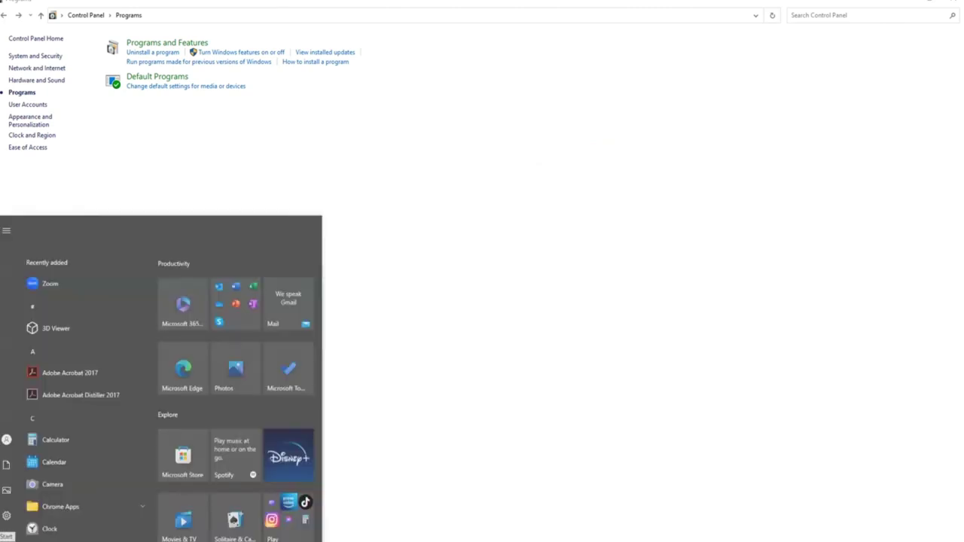
pyautogui.write('hyper')
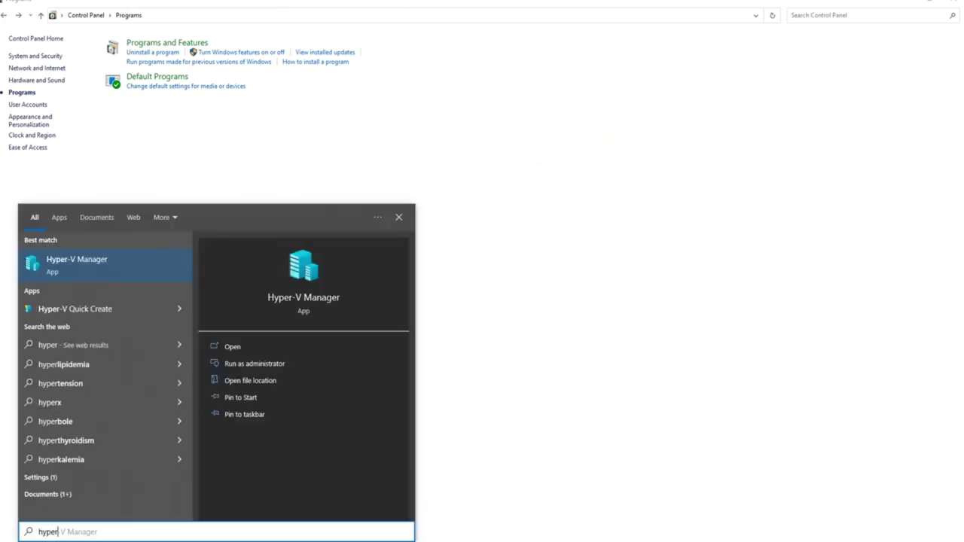
pyautogui.click(80, 261)
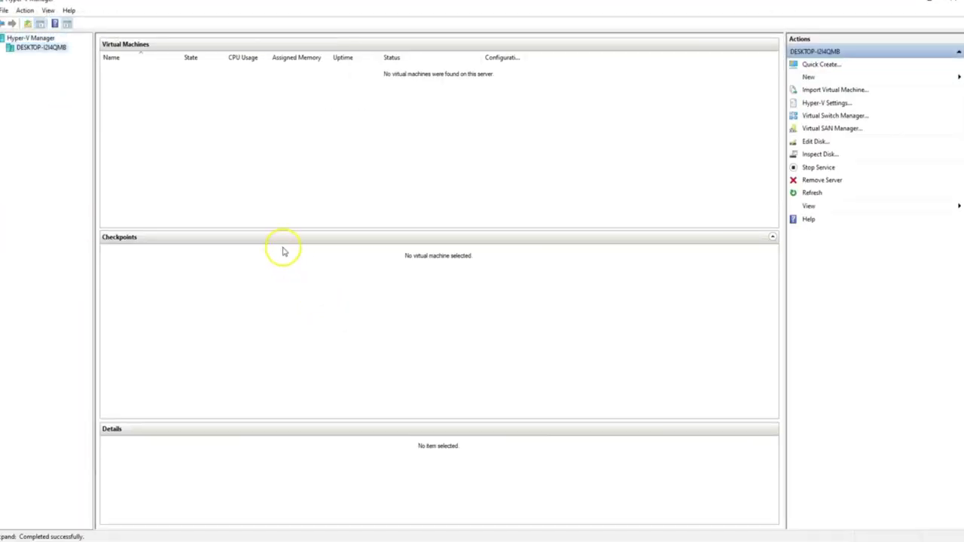
# Select the DESKTOP server node to show its empty virtual machine list.
pyautogui.click(43, 47)
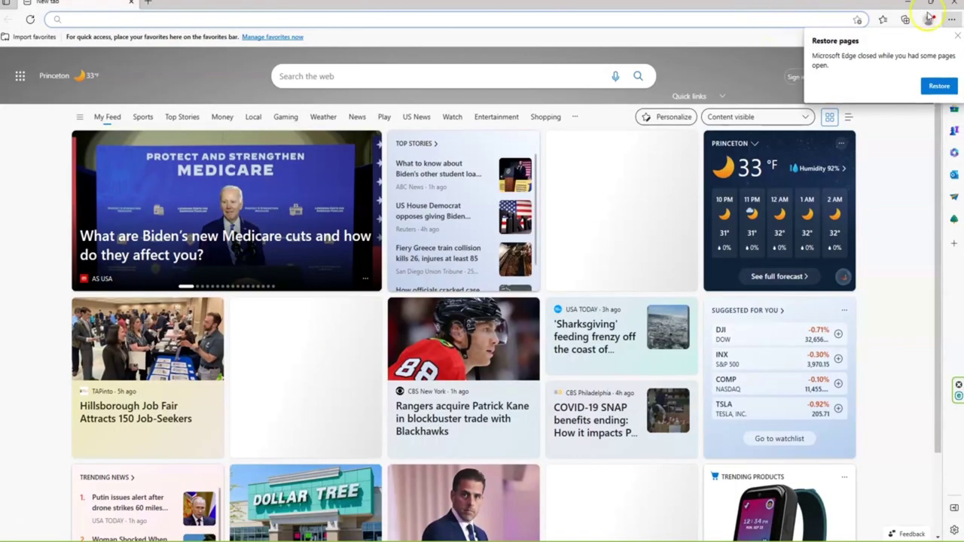
# In a new InPrivate window, search 'download rufus' and open the Uptodown Rufus for Windows result.
pyautogui.click(952, 23)
pyautogui.click(862, 66)
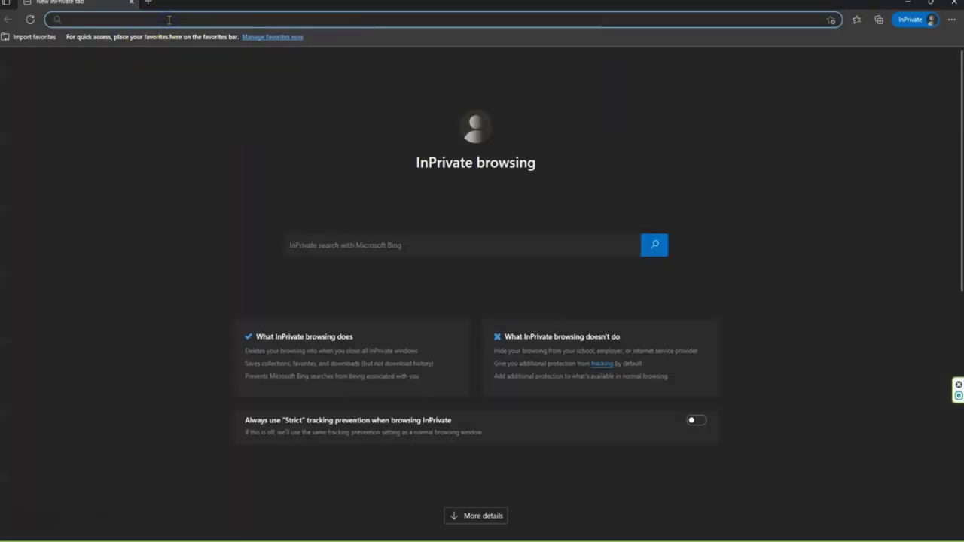
pyautogui.write('download ru')
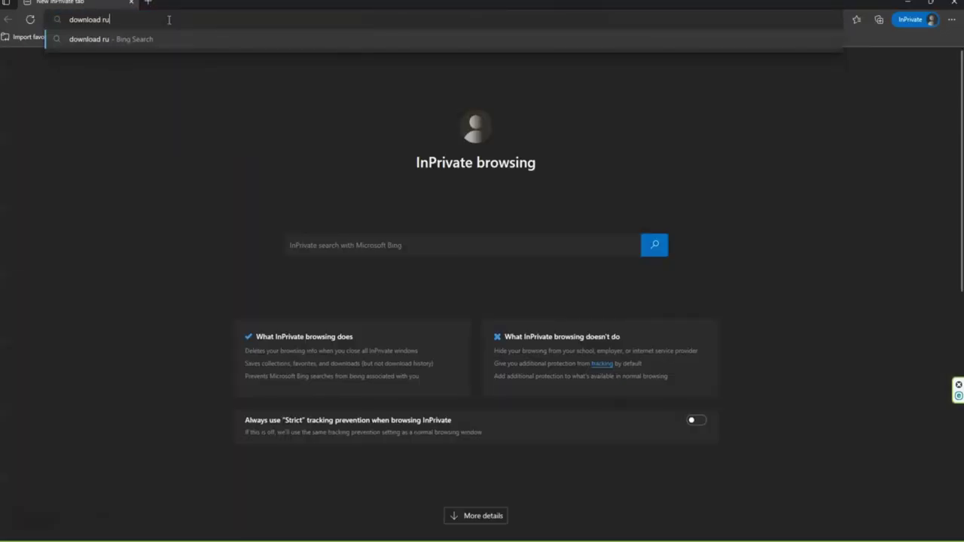
pyautogui.press('Return')
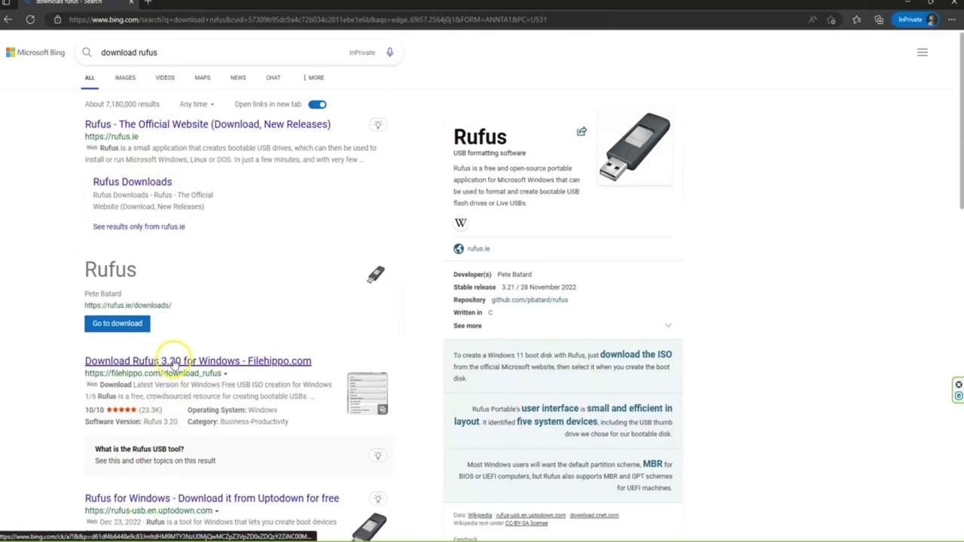
pyautogui.scroll(-2, 202, 431)
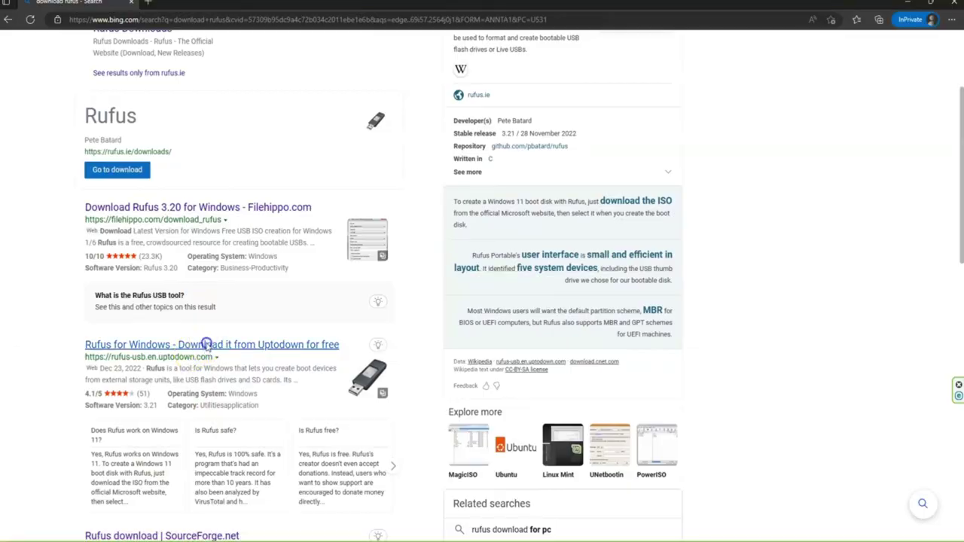
pyautogui.click(207, 345)
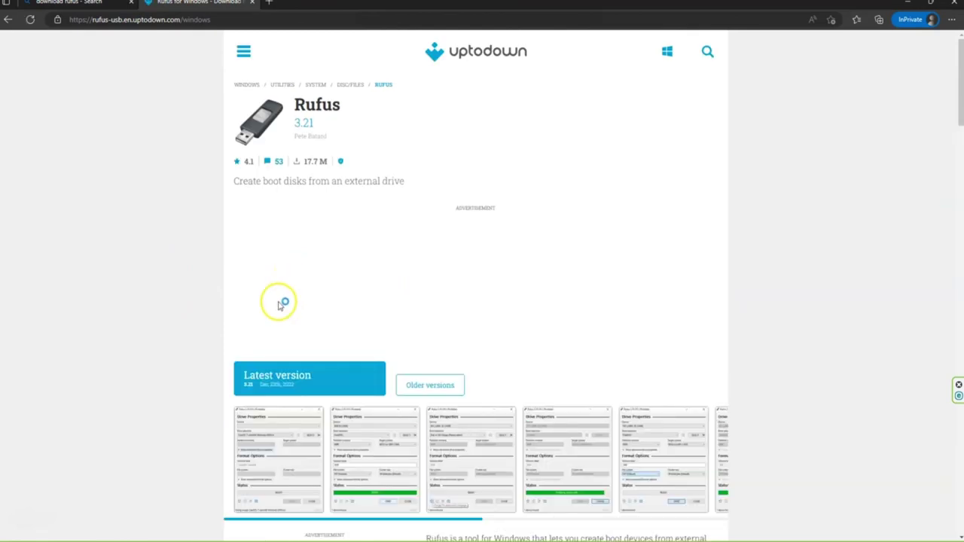
# Download Rufus 3.21 from Uptodown's latest version page and run rufus-3.21 (1).exe.
pyautogui.click(299, 385)
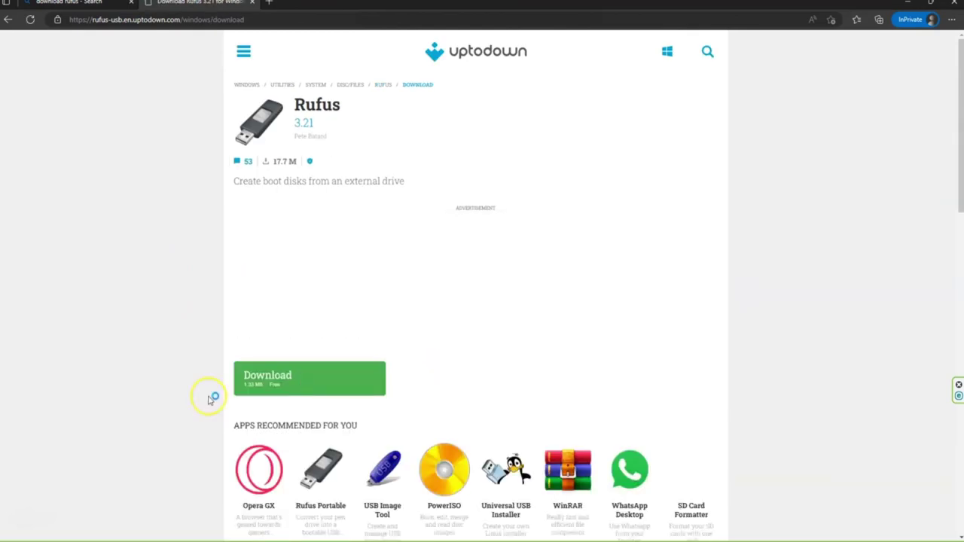
pyautogui.click(293, 382)
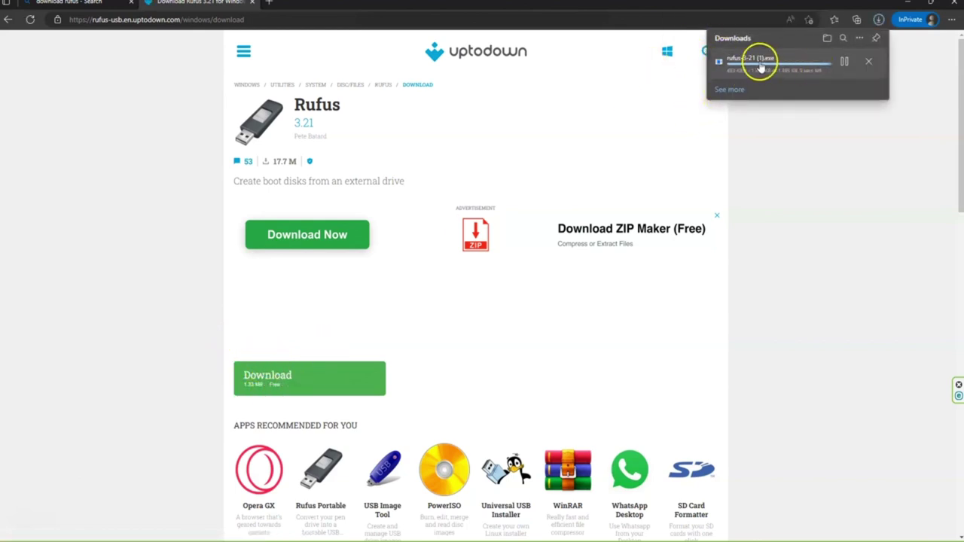
pyautogui.click(737, 62)
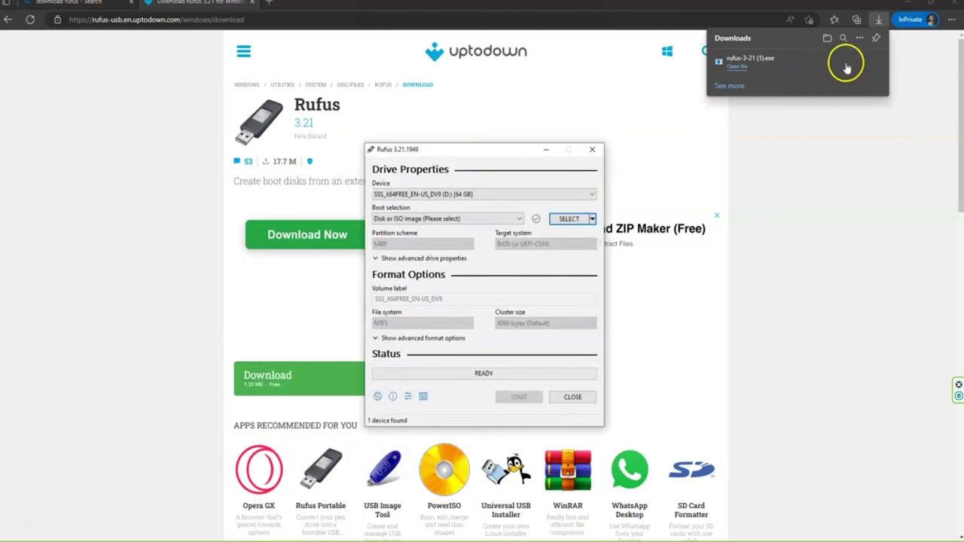
# Close the InPrivate Edge window, minimize the other Edge window, and move Rufus up-left.
pyautogui.click(909, 9)
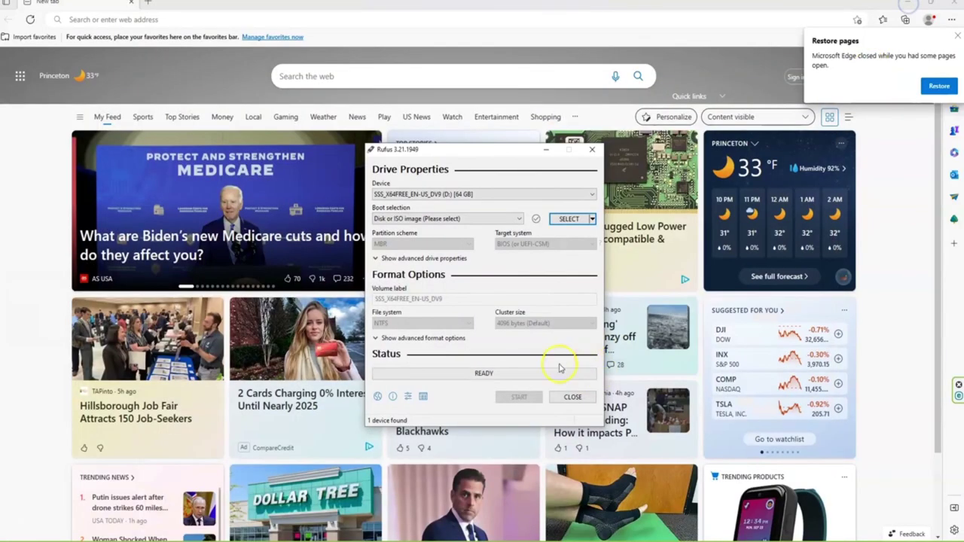
pyautogui.click(909, 9)
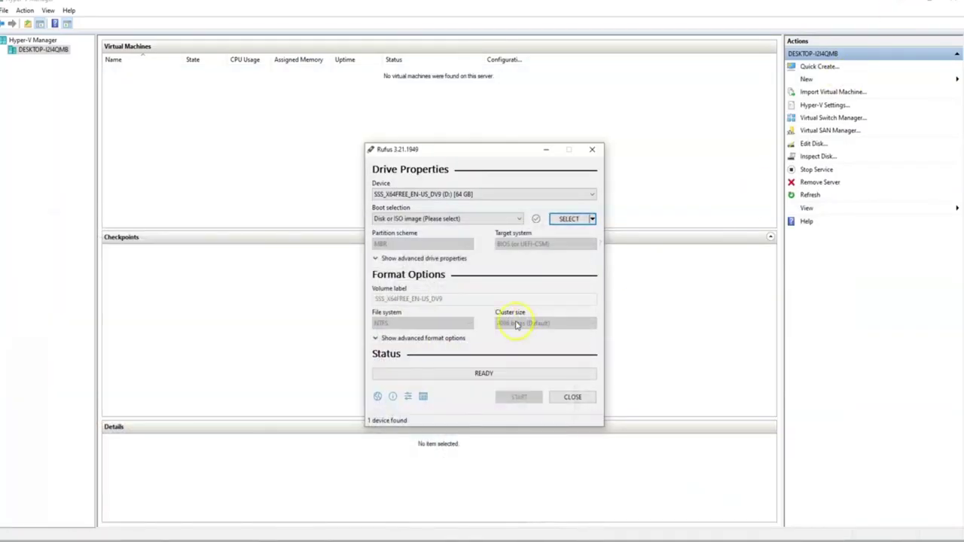
pyautogui.moveTo(511, 152); pyautogui.dragTo(399, 116)
# Keep the 64 GB drive and load SERVER_EVAL_x64FRE_en-us (2).iso from the Server Course folder.
pyautogui.click(376, 156)
pyautogui.click(337, 167)
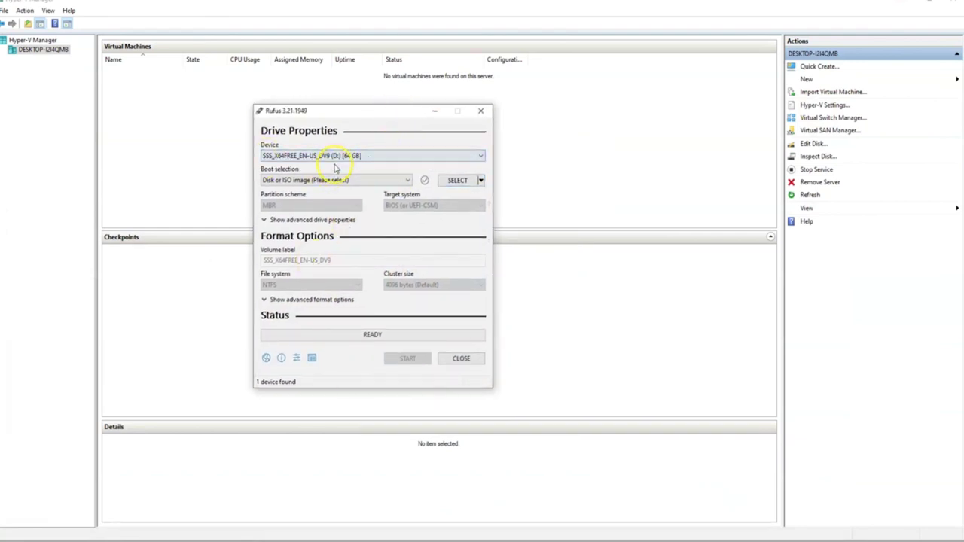
pyautogui.click(459, 181)
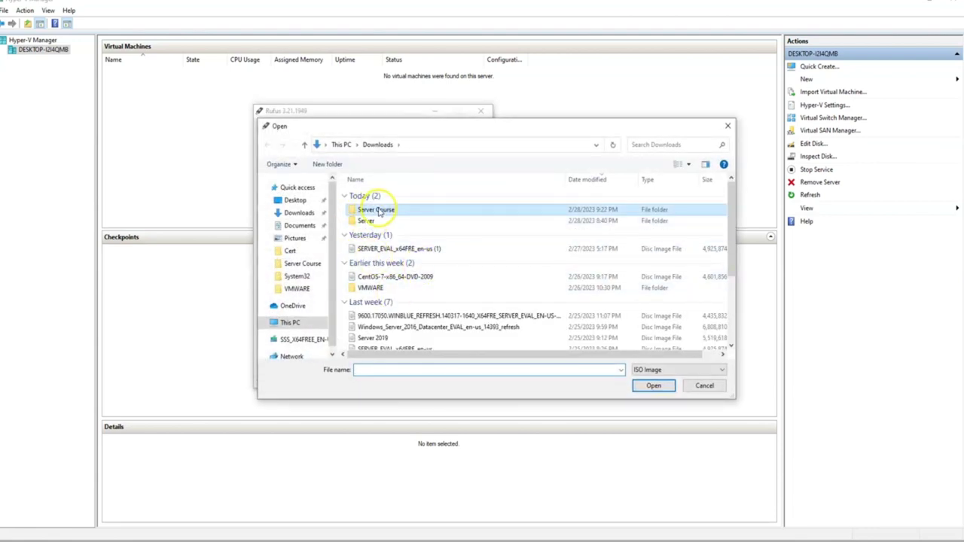
pyautogui.doubleClick(379, 211)
pyautogui.click(374, 217)
pyautogui.doubleClick(374, 217)
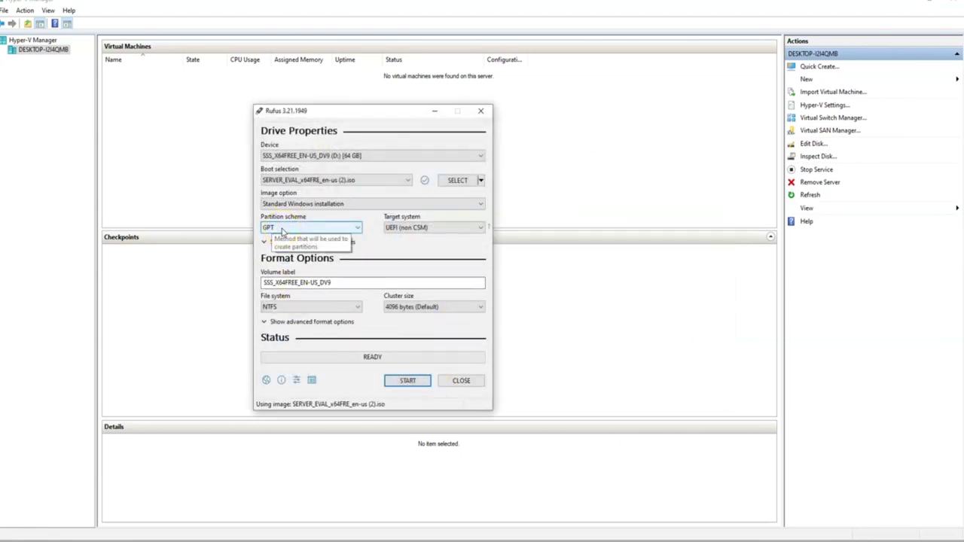
# Settle on the MBR partition scheme after briefly trying GPT, then start creating the drive.
pyautogui.click(282, 230)
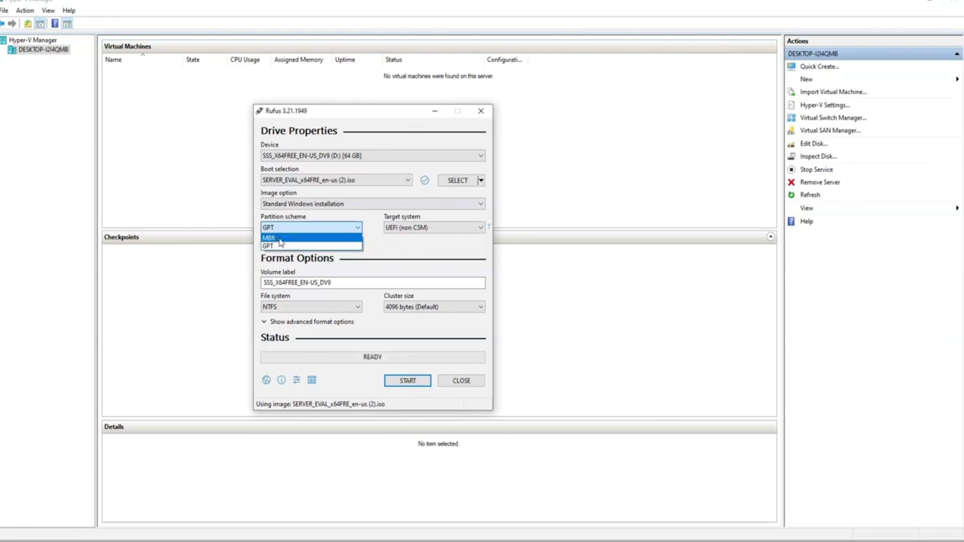
pyautogui.click(285, 239)
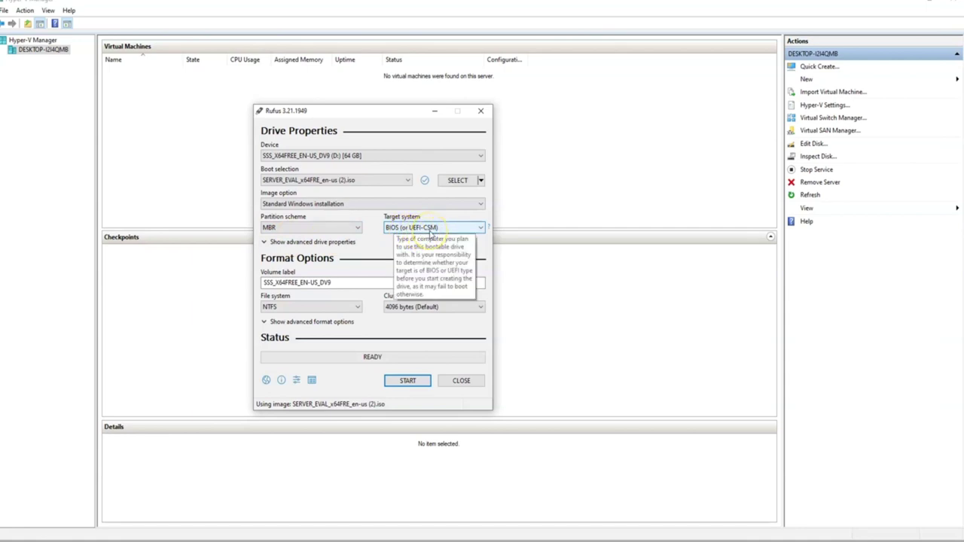
pyautogui.click(340, 227)
pyautogui.click(273, 249)
pyautogui.click(301, 227)
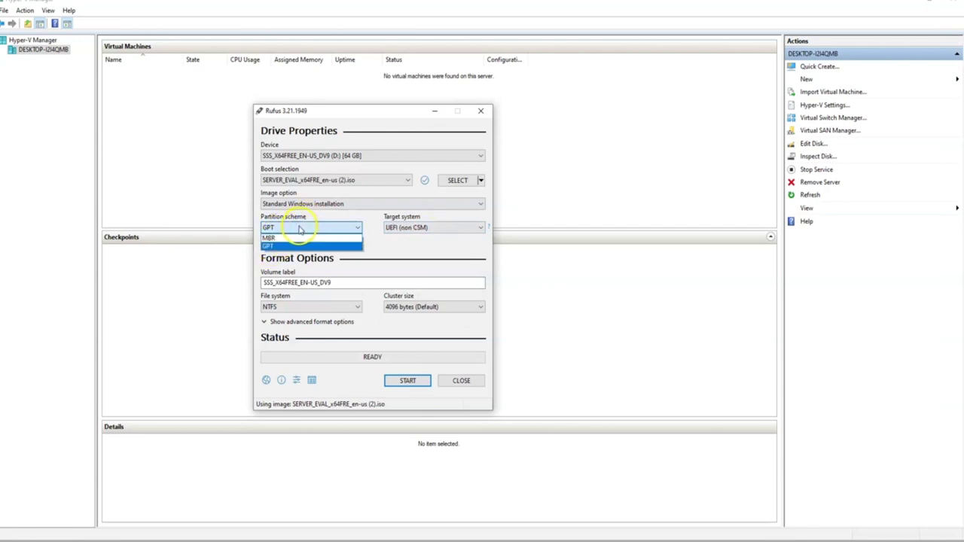
pyautogui.click(276, 238)
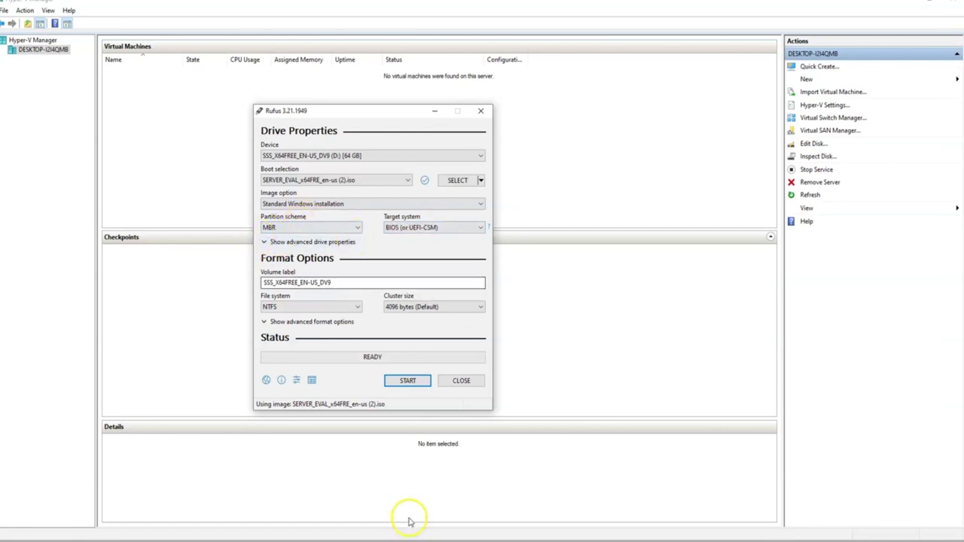
pyautogui.click(408, 381)
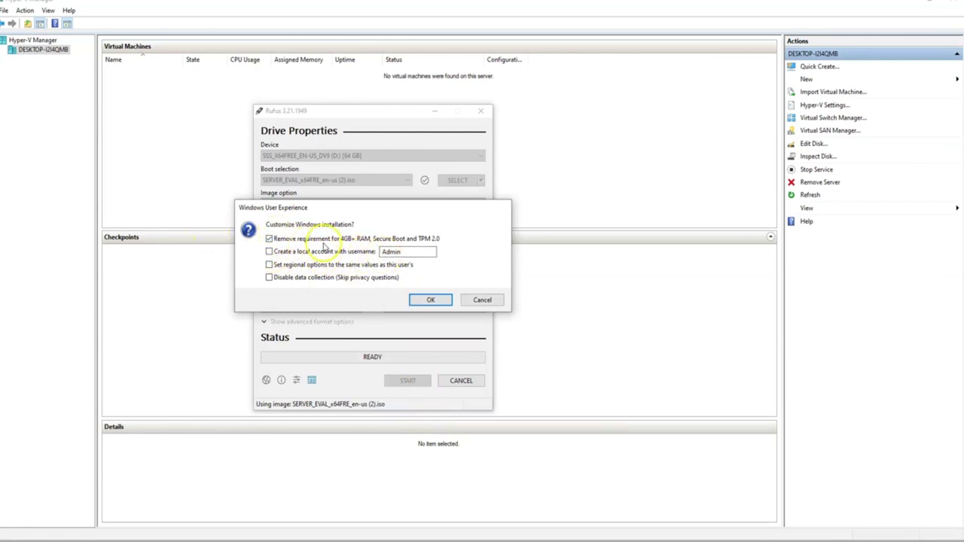
# Accept the Windows customization options and the data-erase warning, then minimize Rufus while it writes.
pyautogui.click(430, 300)
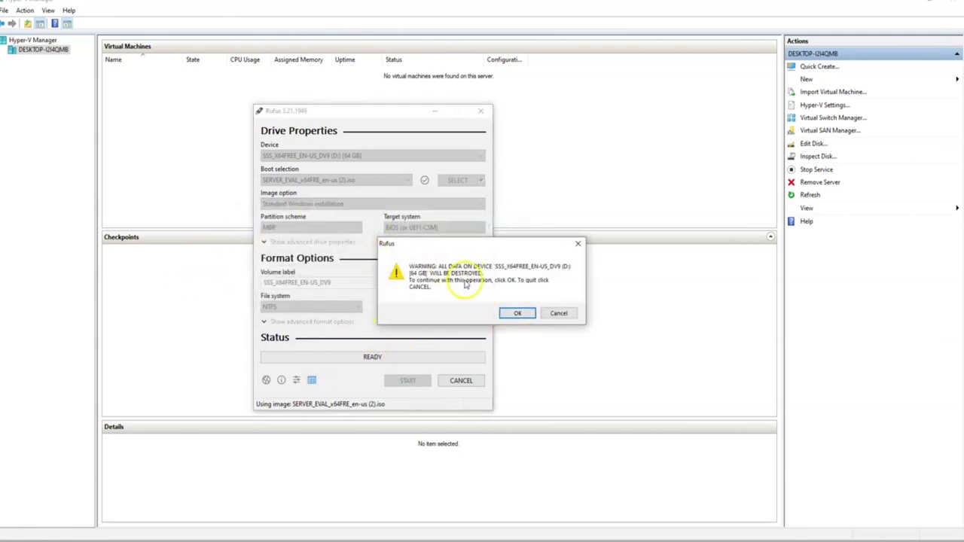
pyautogui.click(520, 314)
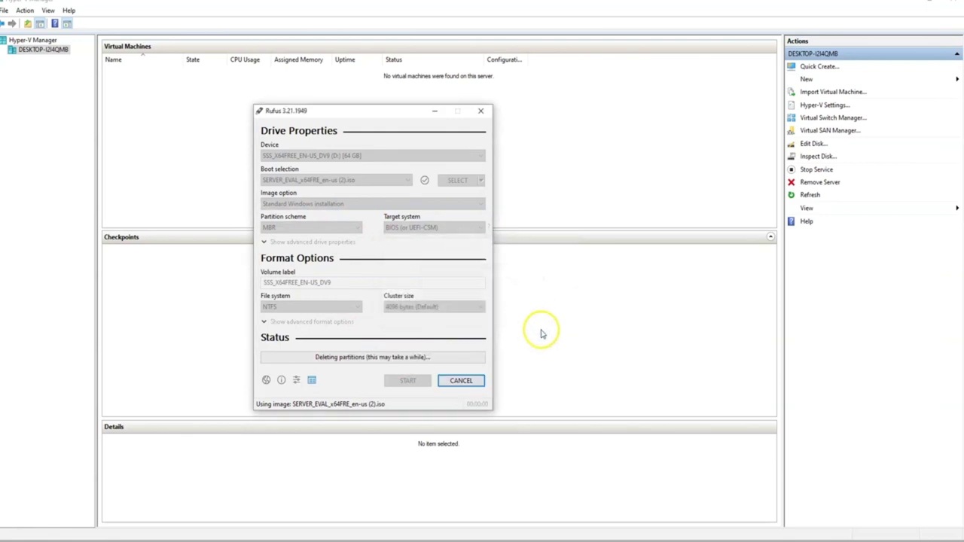
pyautogui.click(434, 113)
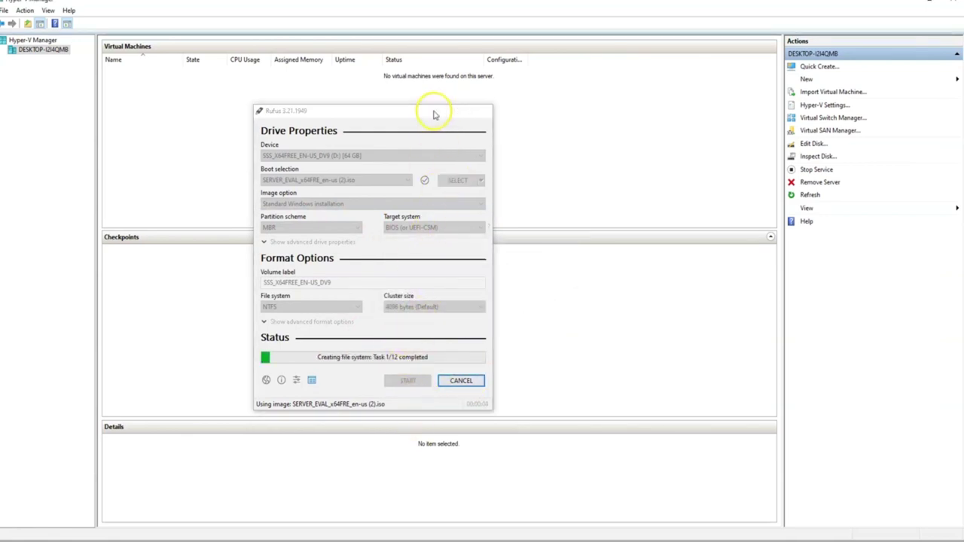
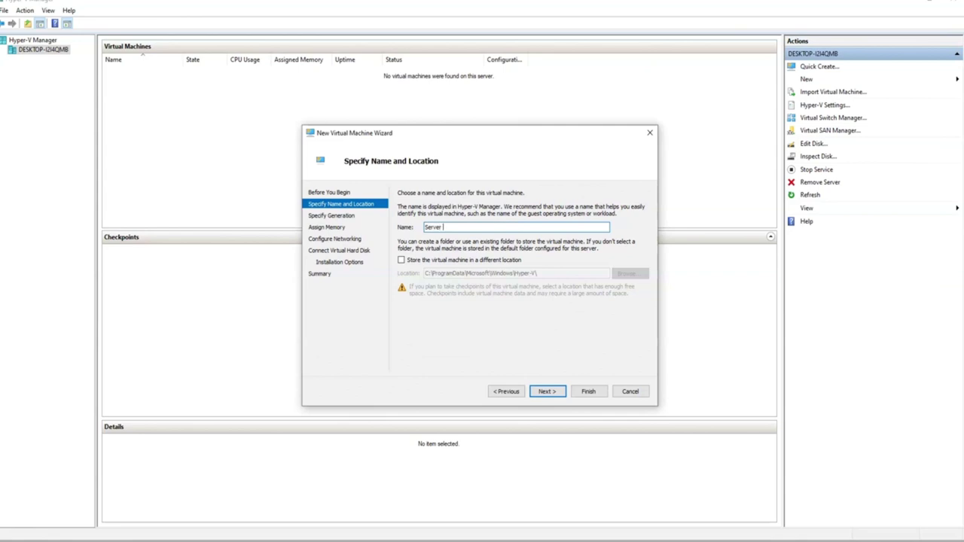
# Keep the name Server and Generation 1, then enter the startup memory value with Dynamic Memory enabled.
pyautogui.click(548, 392)
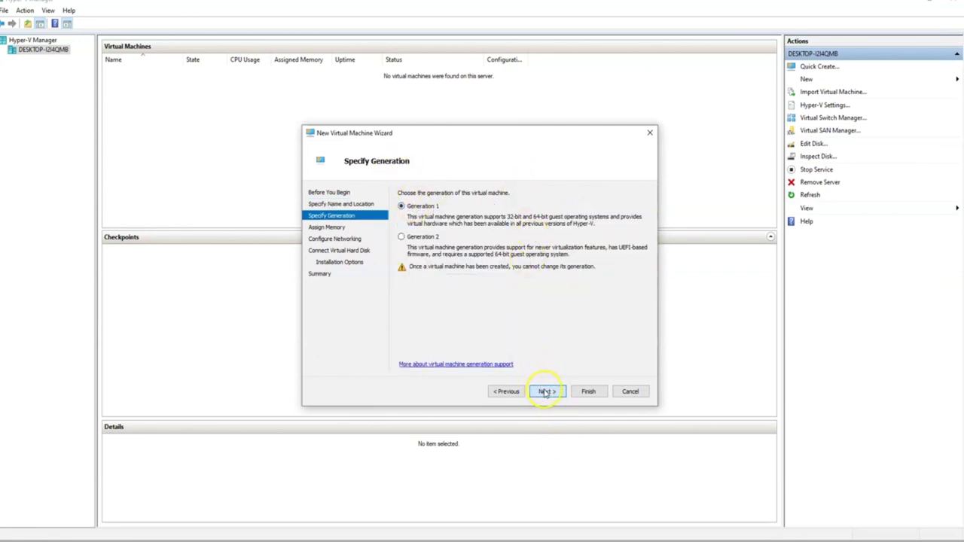
pyautogui.click(548, 392)
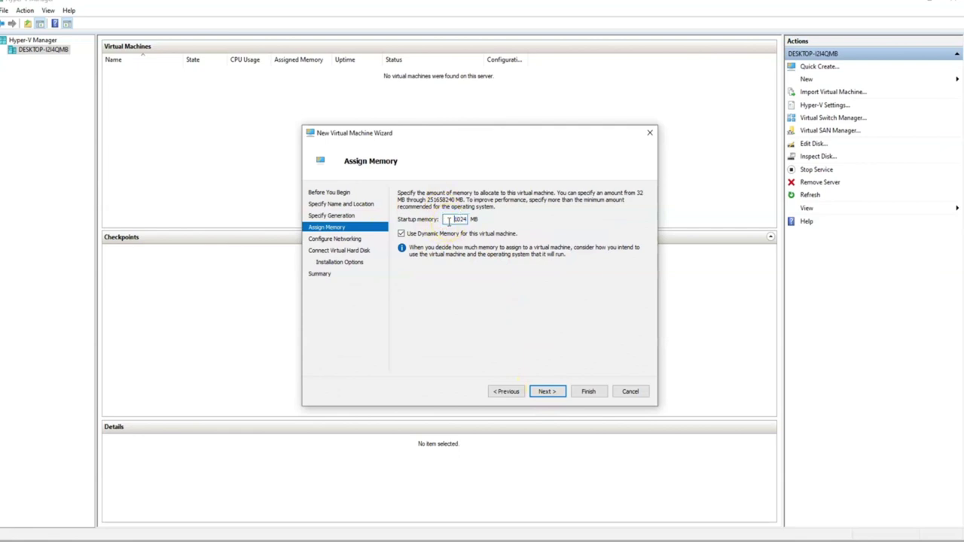
pyautogui.press('BackSpace')
pyautogui.press('BackSpace')
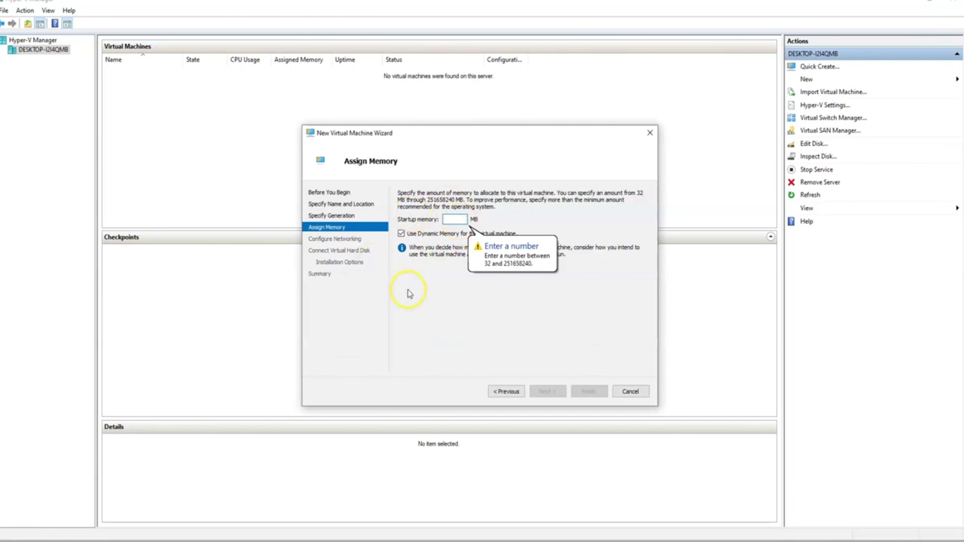
pyautogui.click(401, 234)
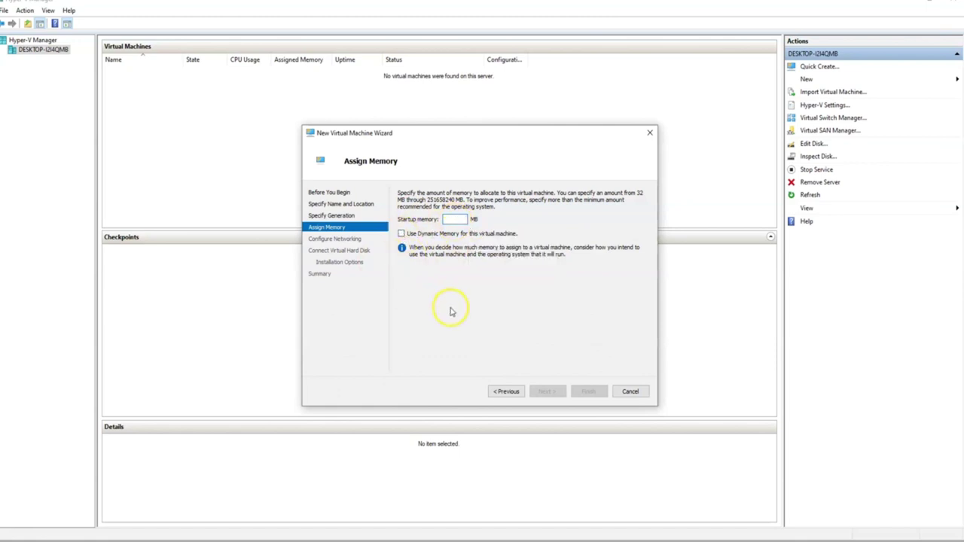
pyautogui.click(457, 219)
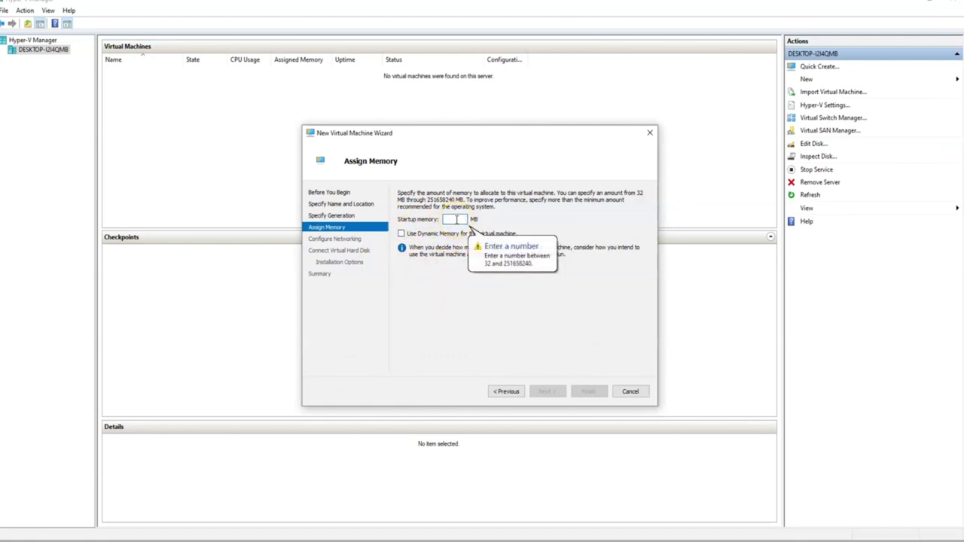
pyautogui.click(443, 232)
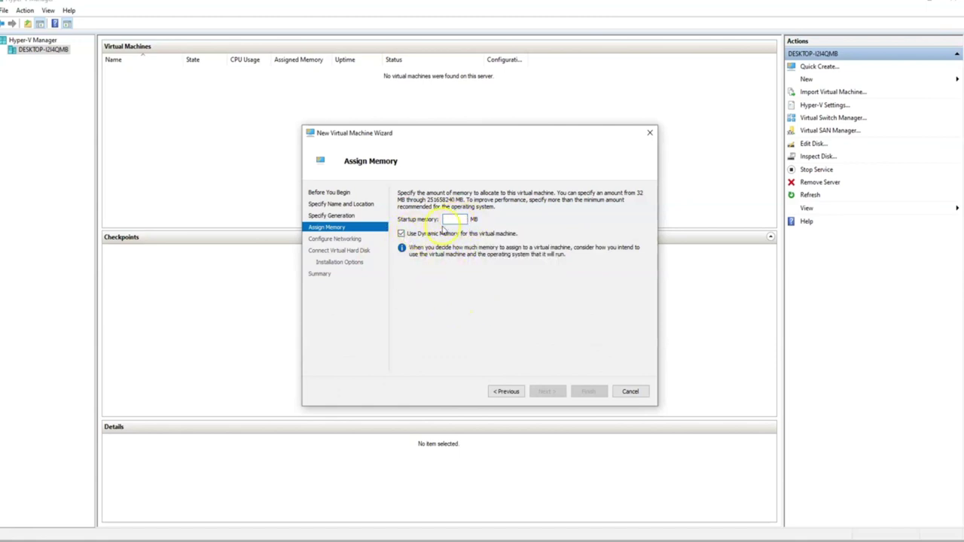
pyautogui.click(460, 219)
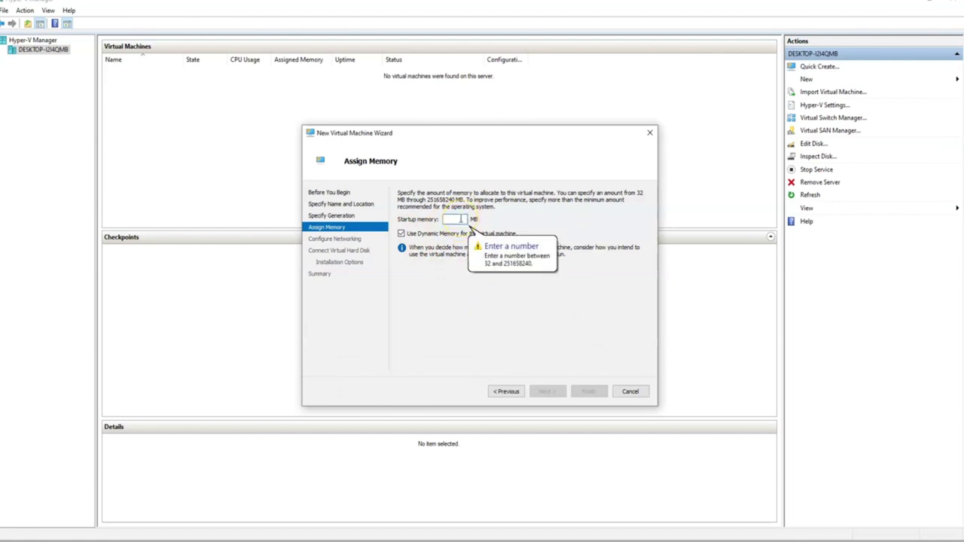
pyautogui.write('10')
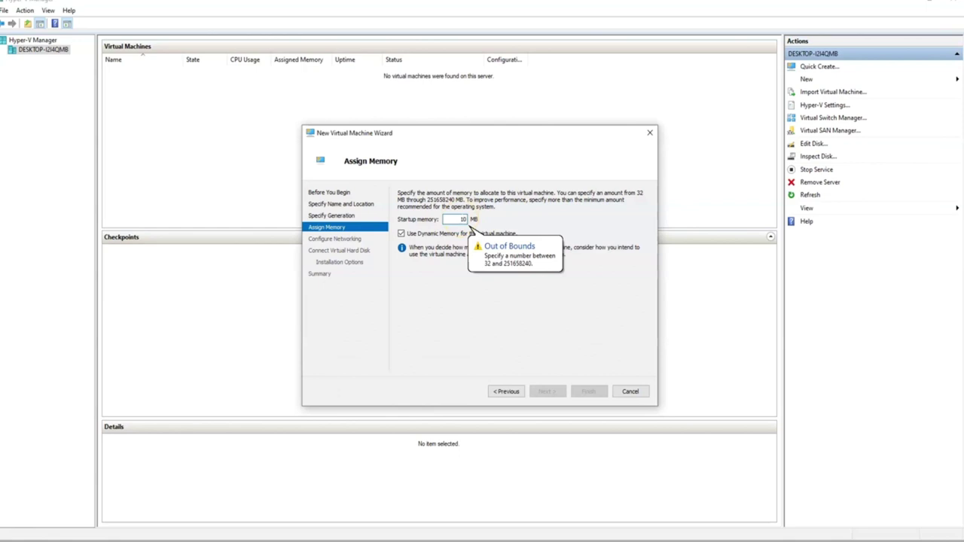
pyautogui.write('24')
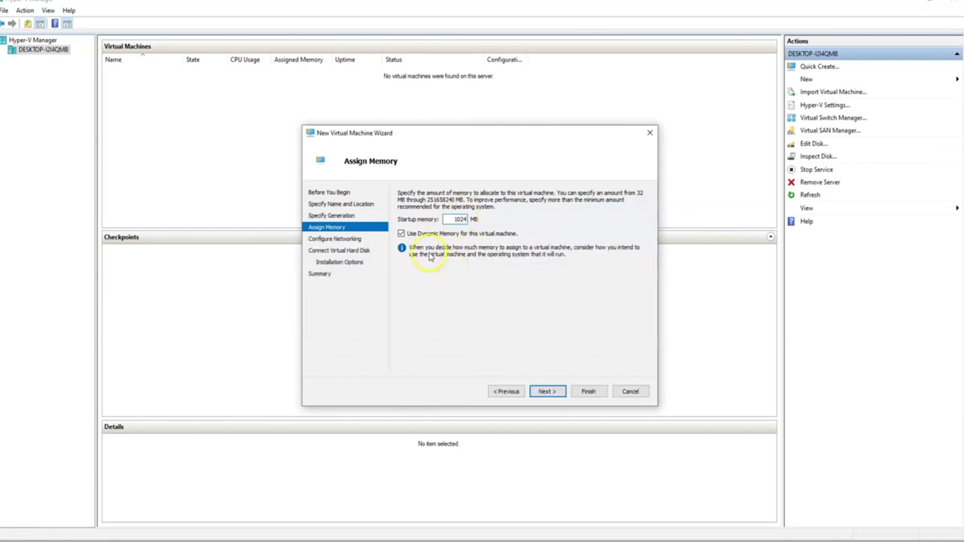
# Accept the memory setting and leave the network connection as Not Connected.
pyautogui.click(548, 391)
pyautogui.click(476, 215)
pyautogui.click(449, 224)
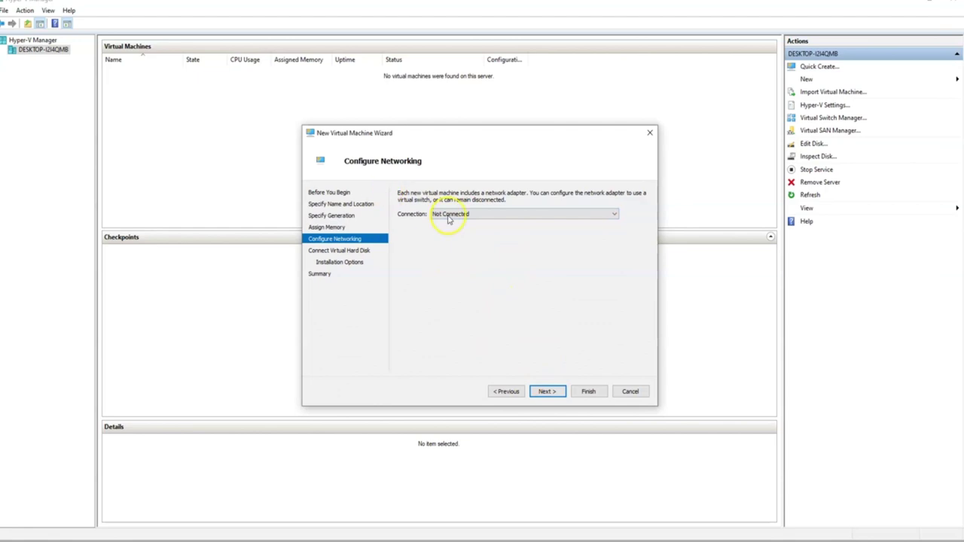
pyautogui.click(547, 391)
# Keep the 100 GB Server.vhdx virtual hard disk at its default location.
pyautogui.doubleClick(458, 267)
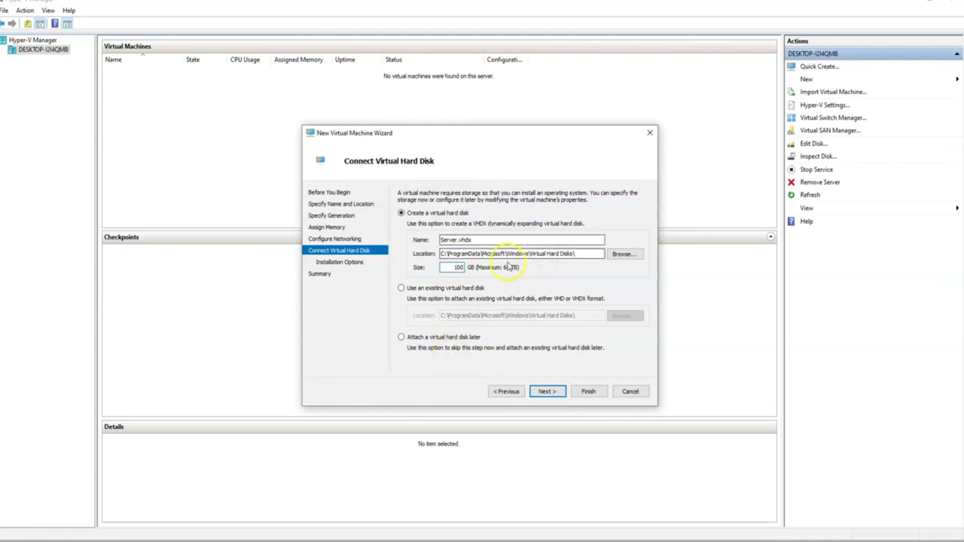
pyautogui.click(573, 256)
pyautogui.moveTo(574, 255); pyautogui.dragTo(415, 253)
pyautogui.click(490, 241)
pyautogui.click(548, 392)
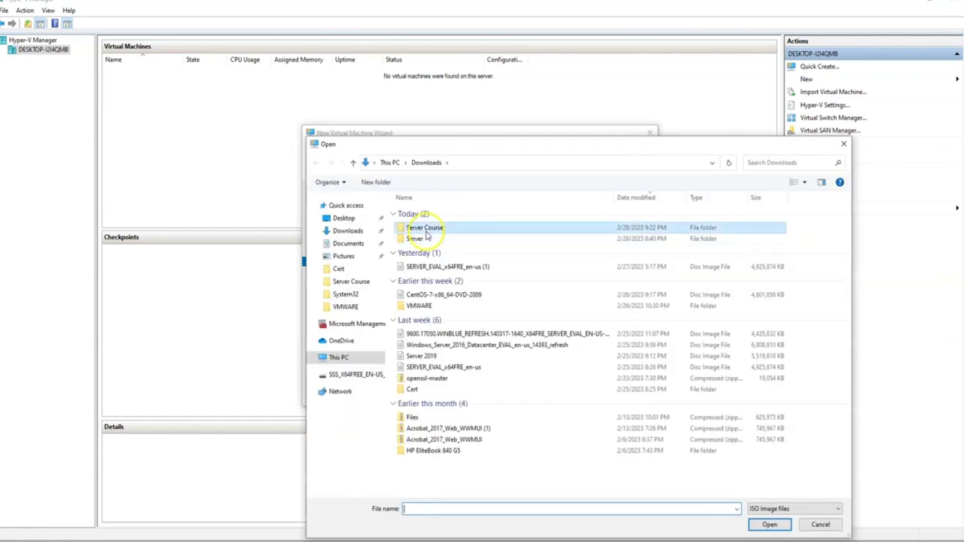
# Choose the Windows Server ISO from the Server Course folder as bootable install media.
pyautogui.doubleClick(424, 226)
pyautogui.click(416, 218)
pyautogui.press('Return')
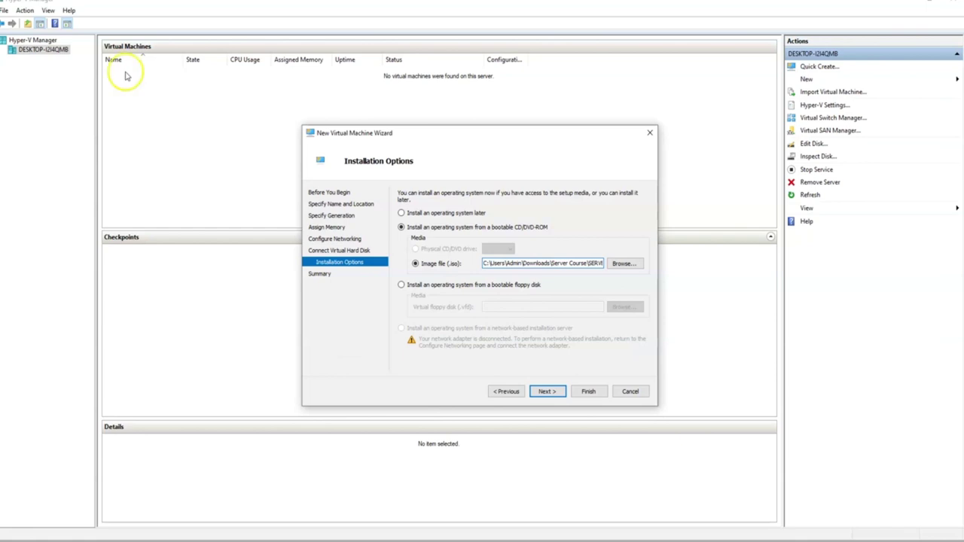
pyautogui.click(333, 193)
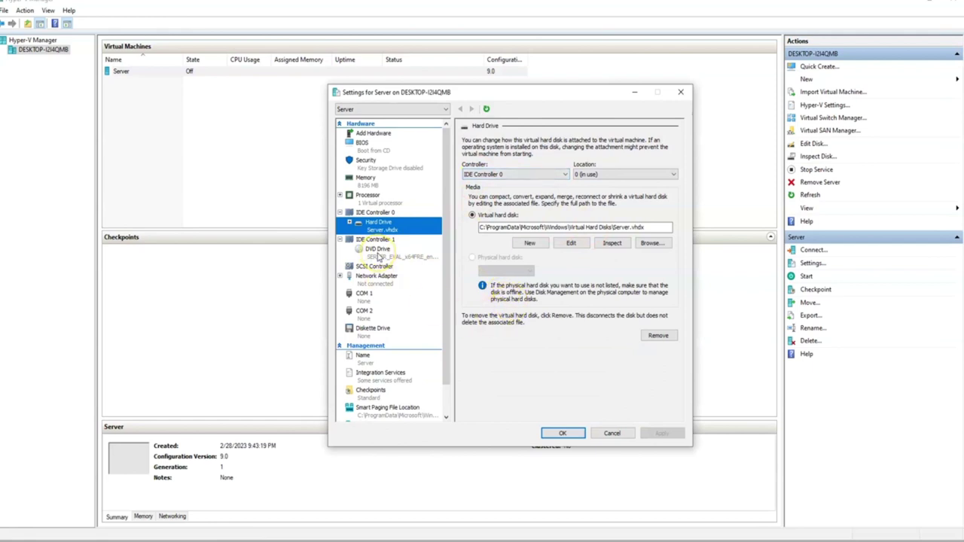
# Confirm the DVD drive uses the SERVER_EVAL ISO image and close the settings with OK.
pyautogui.click(379, 253)
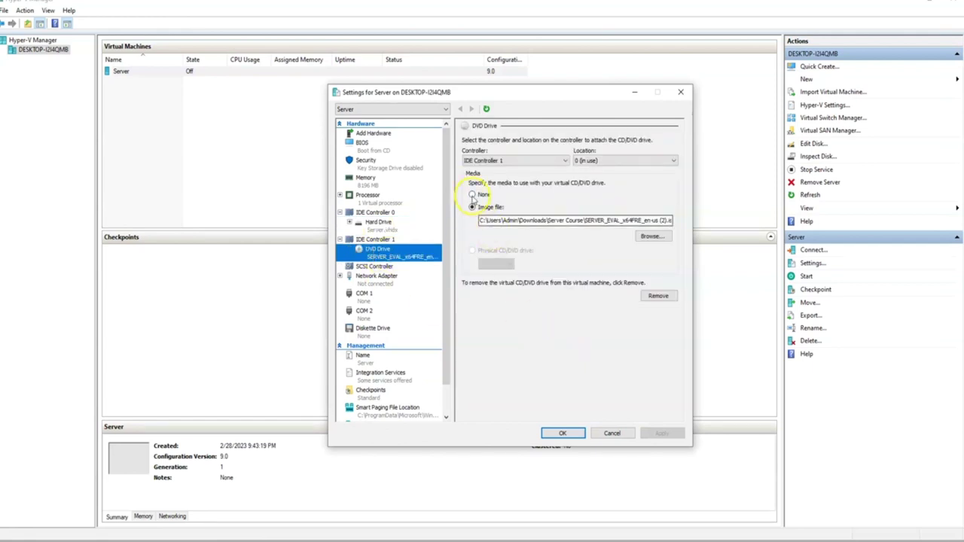
pyautogui.click(552, 435)
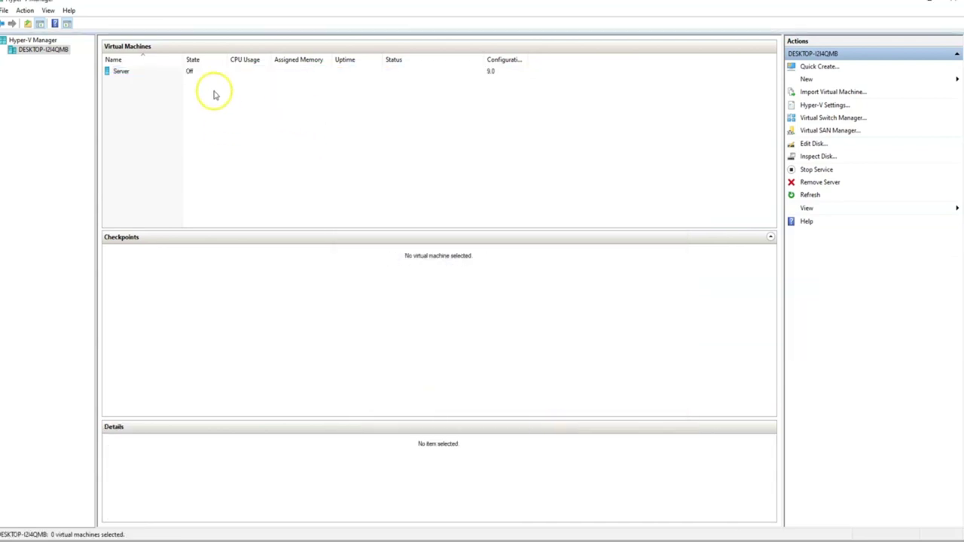
# Start the Server virtual machine from its context menu.
pyautogui.click(124, 74)
pyautogui.rightClick(126, 75)
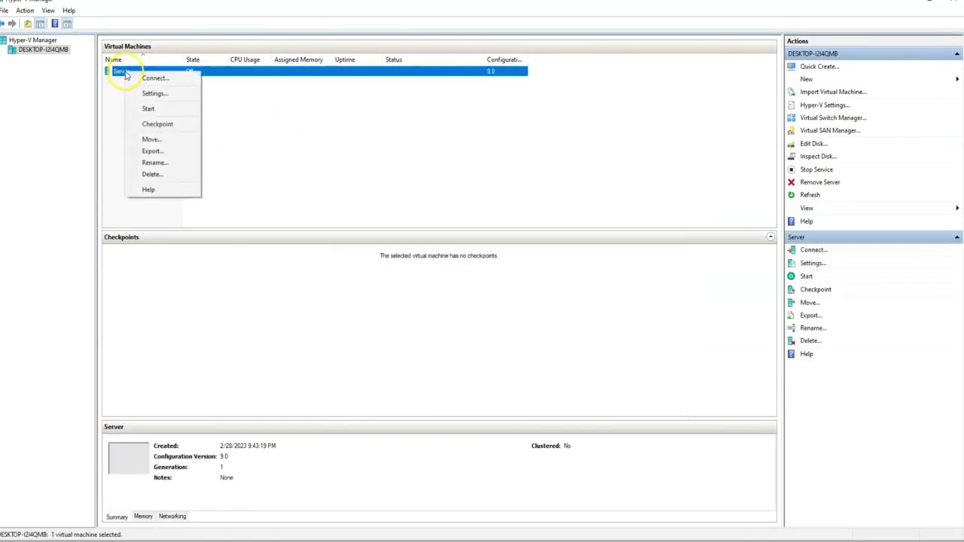
pyautogui.click(153, 123)
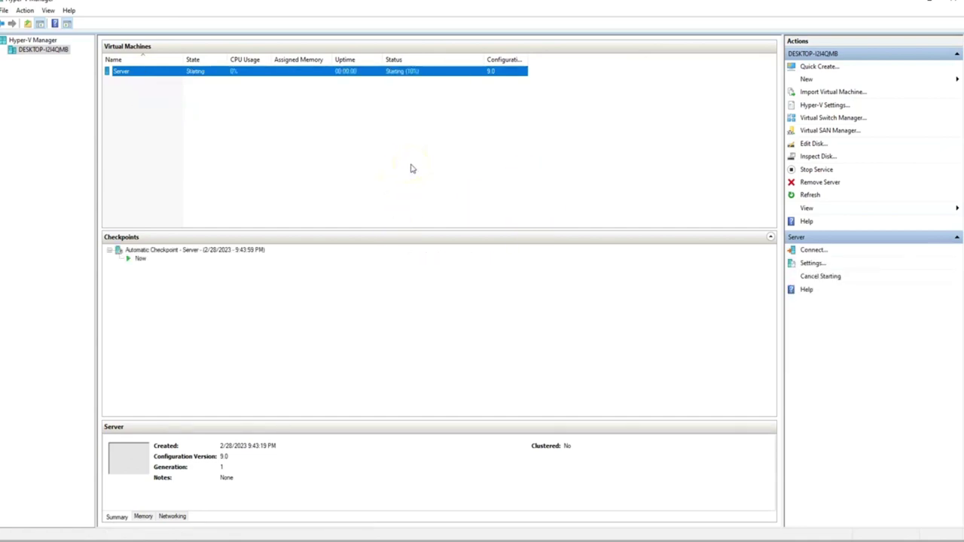
pyautogui.moveTo(221, 178); pyautogui.dragTo(326, 172)
# Connect to the Server VM's console and move the connection window to the right.
pyautogui.click(112, 71)
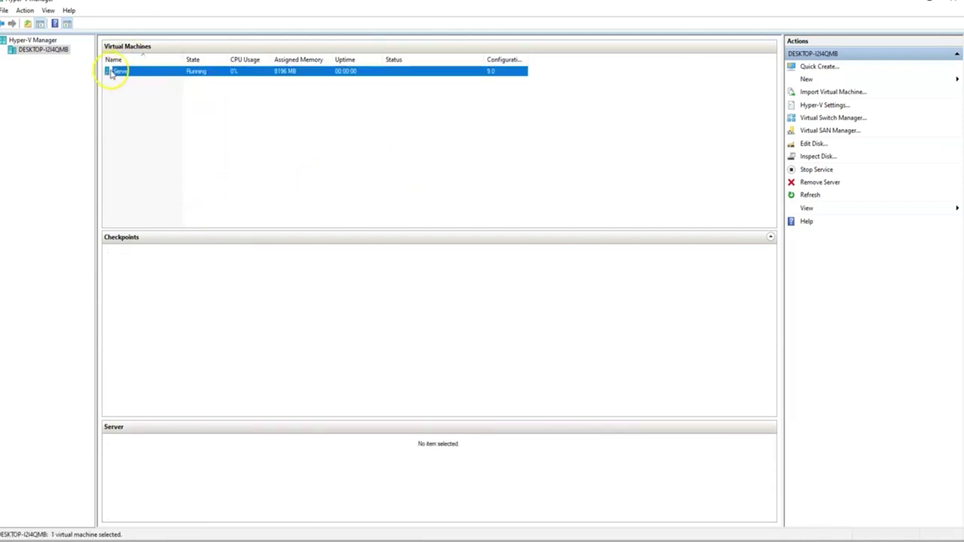
pyautogui.rightClick(124, 72)
pyautogui.click(140, 77)
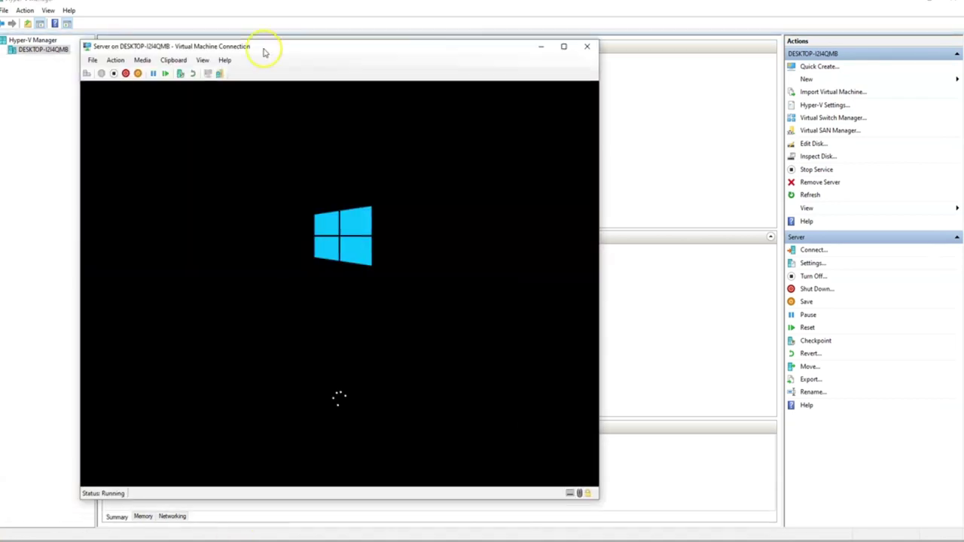
pyautogui.moveTo(263, 52); pyautogui.dragTo(340, 52)
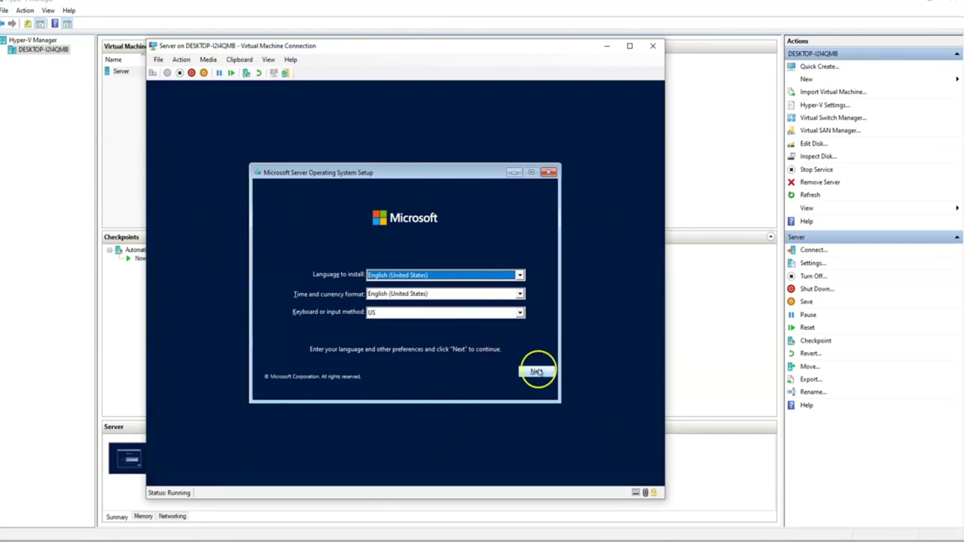
# Accept the default language and keyboard settings and choose Install now.
pyautogui.click(537, 372)
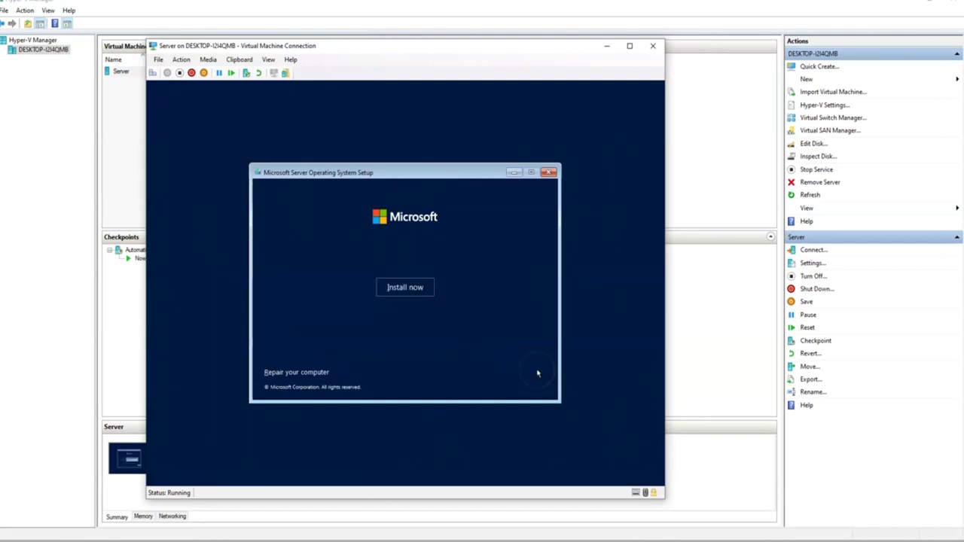
pyautogui.click(403, 290)
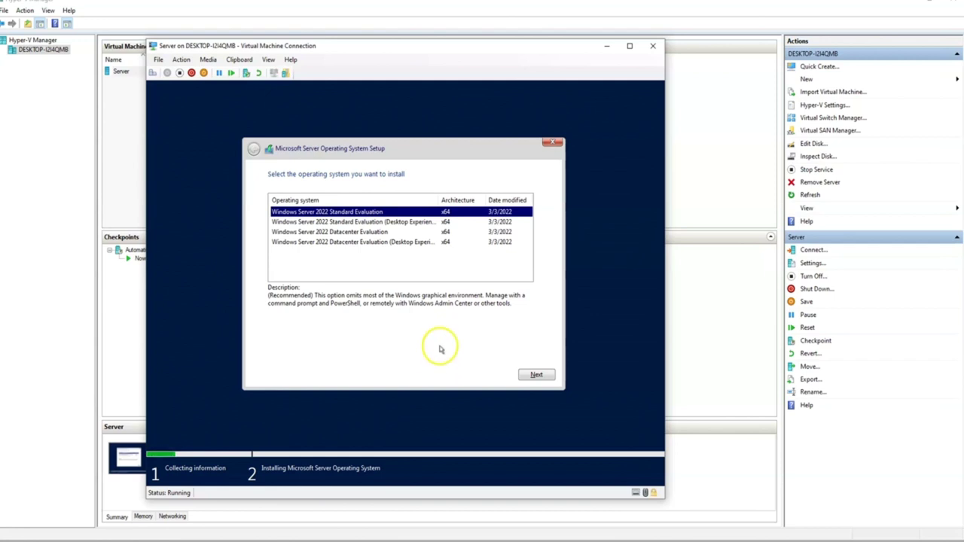
# Select the Standard Evaluation (Desktop Experience) edition and accept the license terms.
pyautogui.click(352, 222)
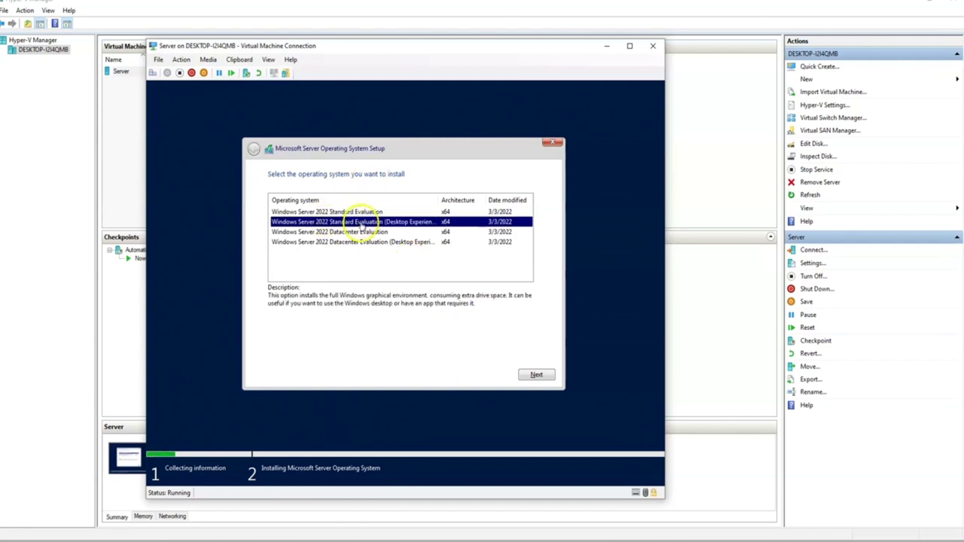
pyautogui.moveTo(439, 199); pyautogui.dragTo(481, 200)
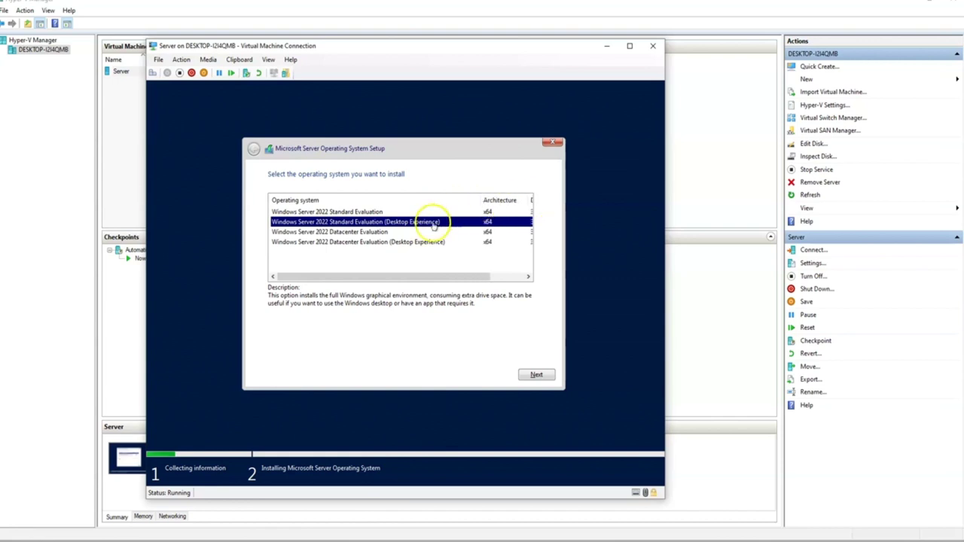
pyautogui.click(363, 212)
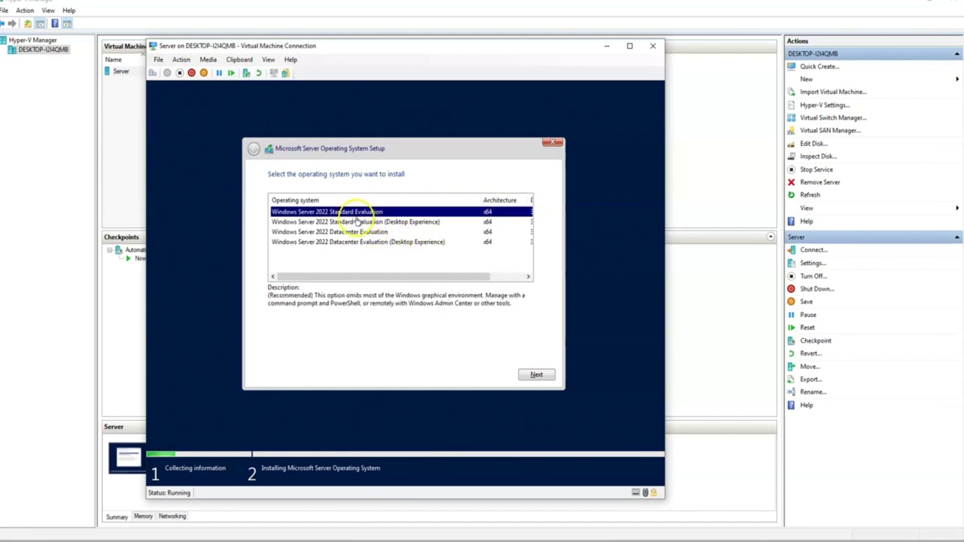
pyautogui.click(364, 223)
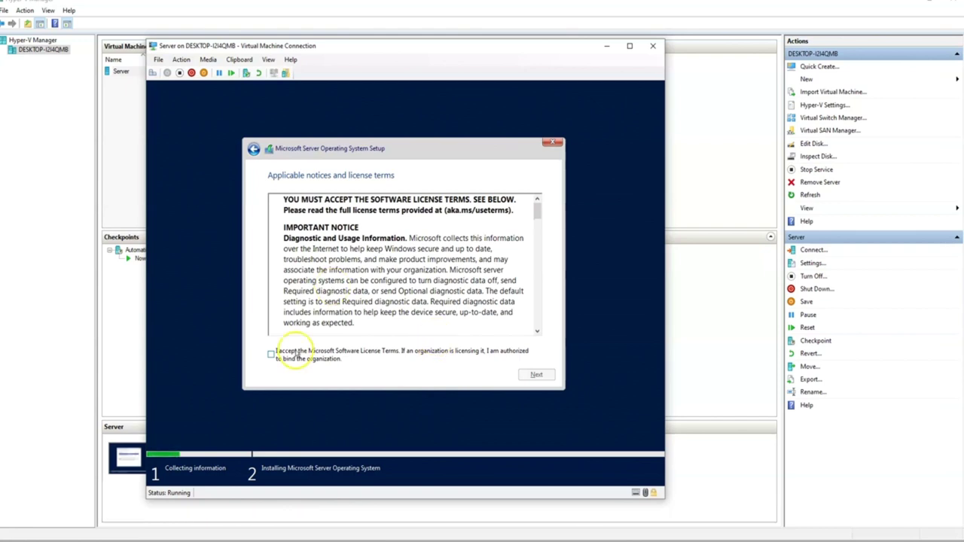
pyautogui.click(271, 354)
pyautogui.click(532, 375)
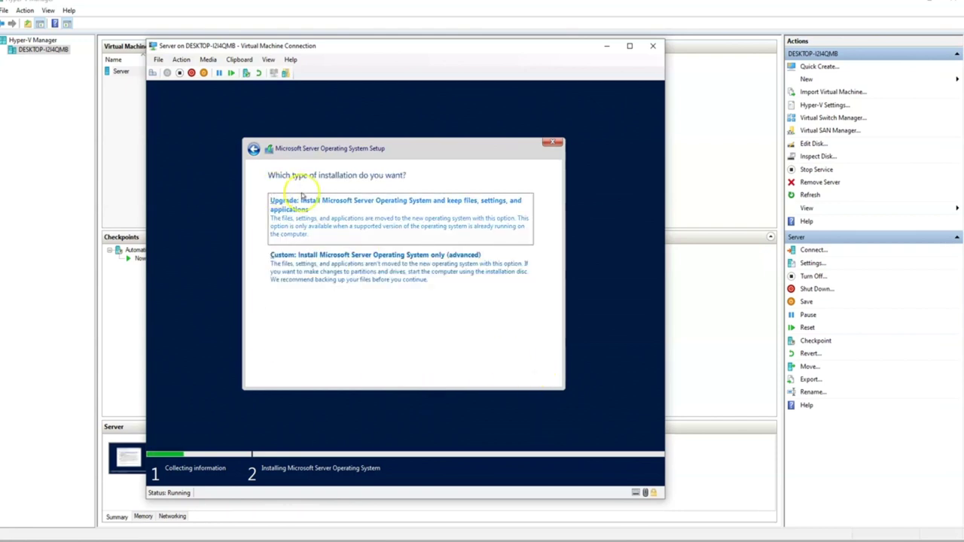
# Do a custom install, creating a full-size partition and installing onto Drive 0 Partition 2.
pyautogui.click(336, 276)
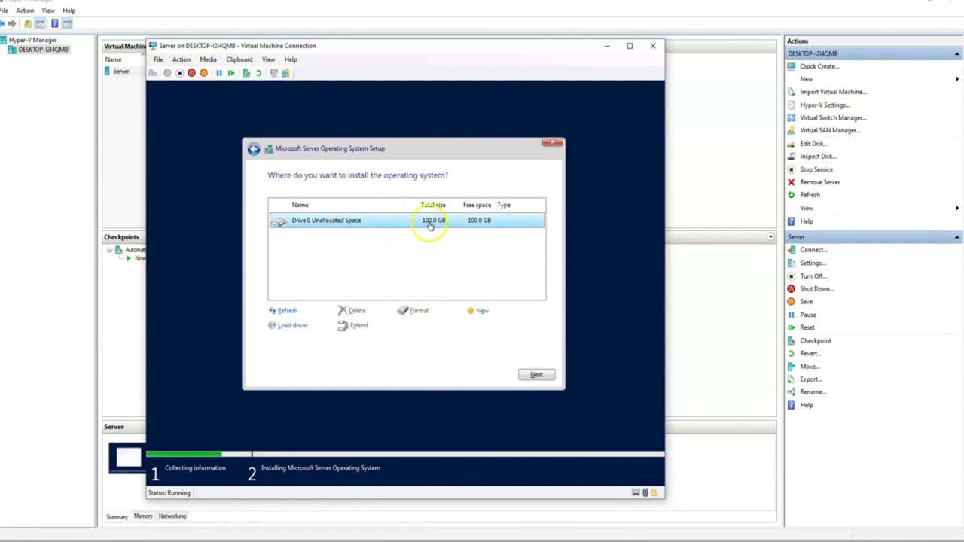
pyautogui.click(482, 311)
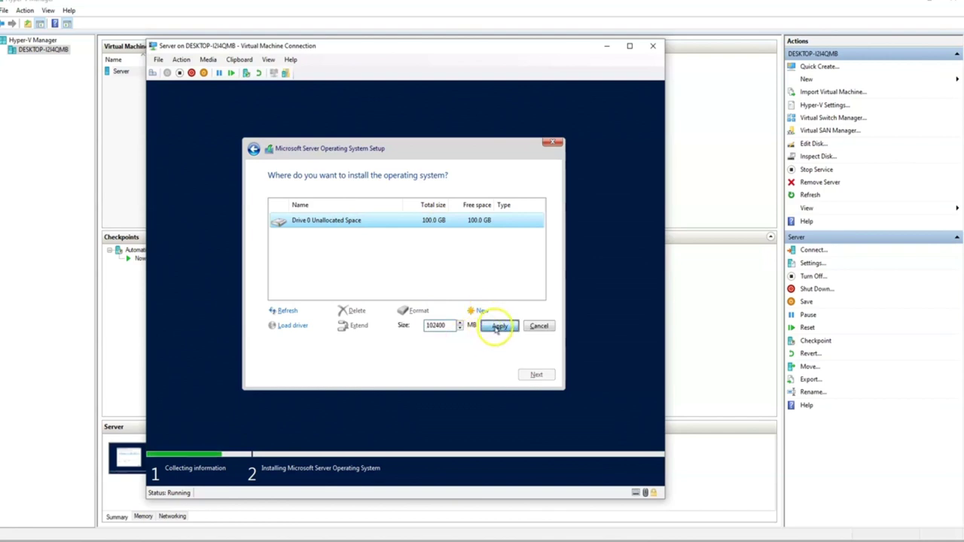
pyautogui.click(495, 325)
pyautogui.click(479, 330)
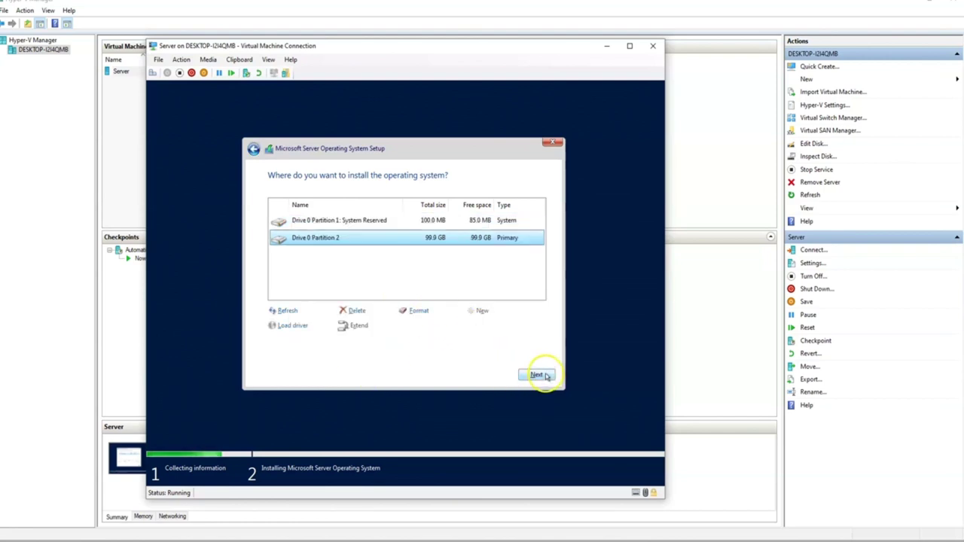
pyautogui.click(537, 374)
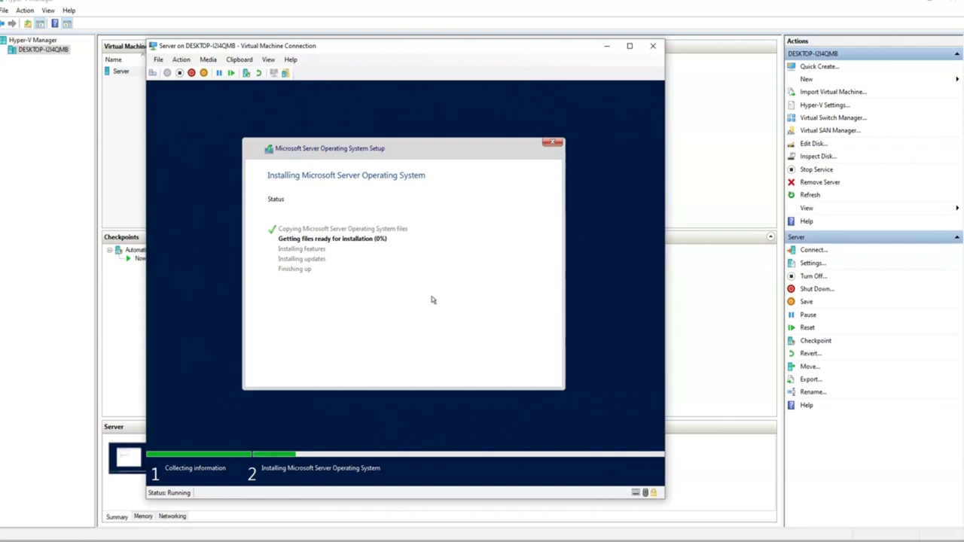
# Check the Rufus ISO copy progress, move it aside and minimize it while setup continues.
pyautogui.click(394, 302)
pyautogui.click(215, 518)
pyautogui.moveTo(392, 106); pyautogui.dragTo(708, 111)
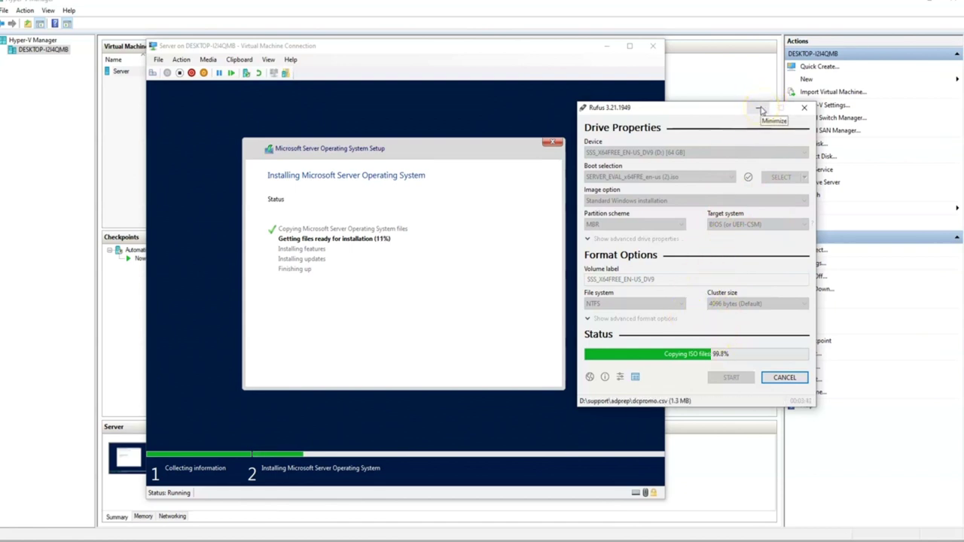
pyautogui.click(761, 110)
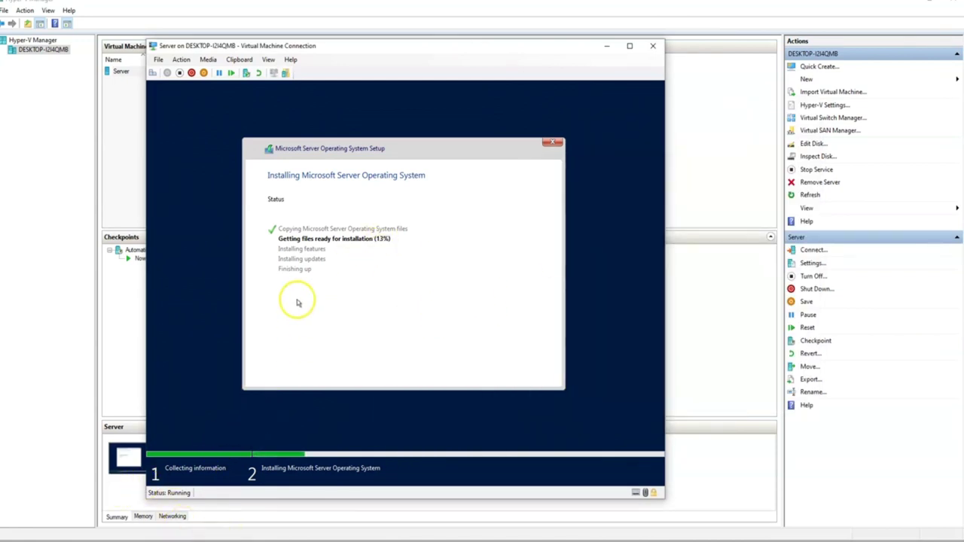
pyautogui.click(343, 339)
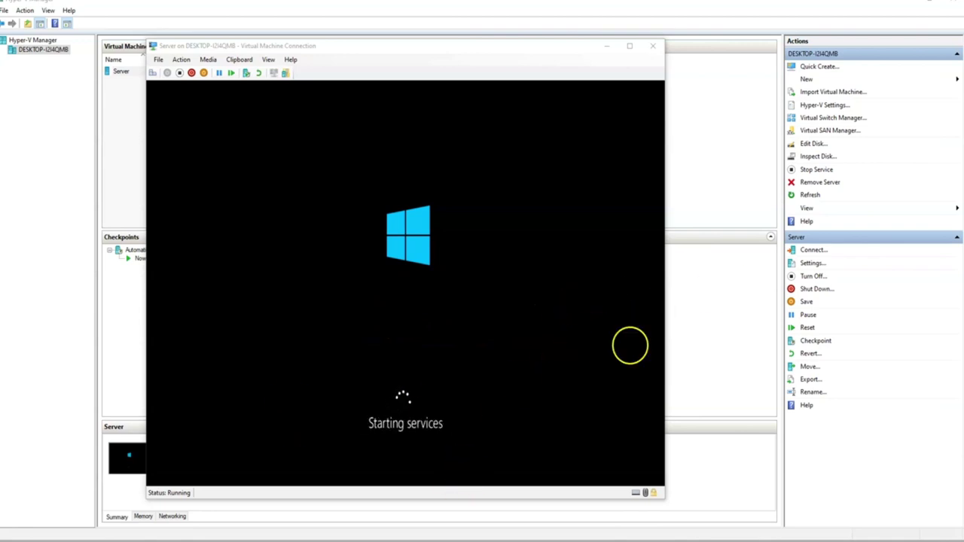
# Close the finished Rufus window and bring the VM console back to the front.
pyautogui.click(226, 538)
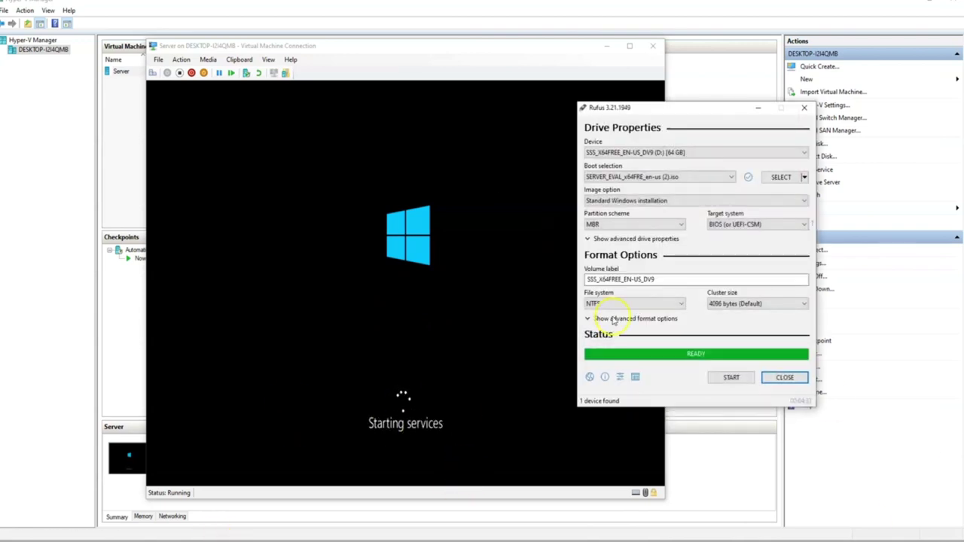
pyautogui.moveTo(739, 107); pyautogui.dragTo(742, 102)
pyautogui.click(789, 372)
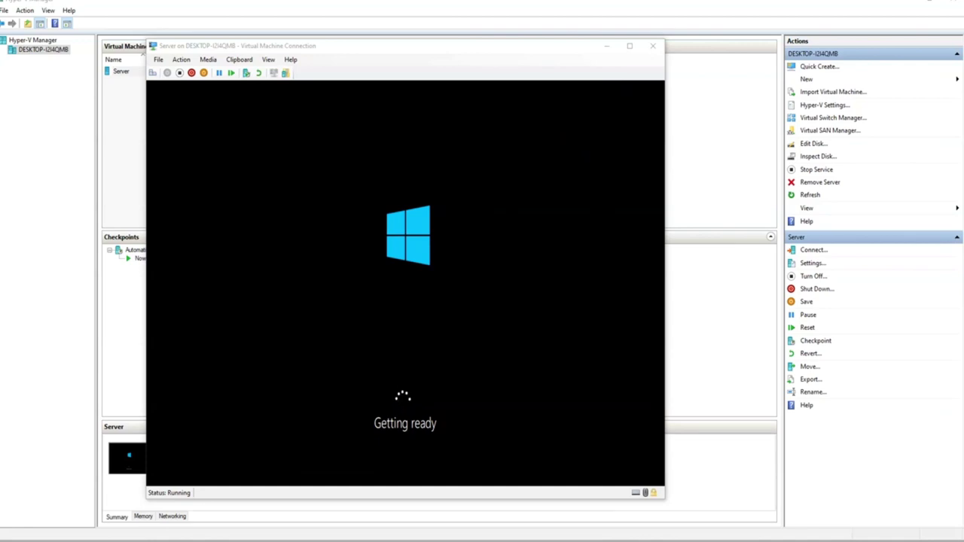
pyautogui.moveTo(334, 47); pyautogui.dragTo(332, 44)
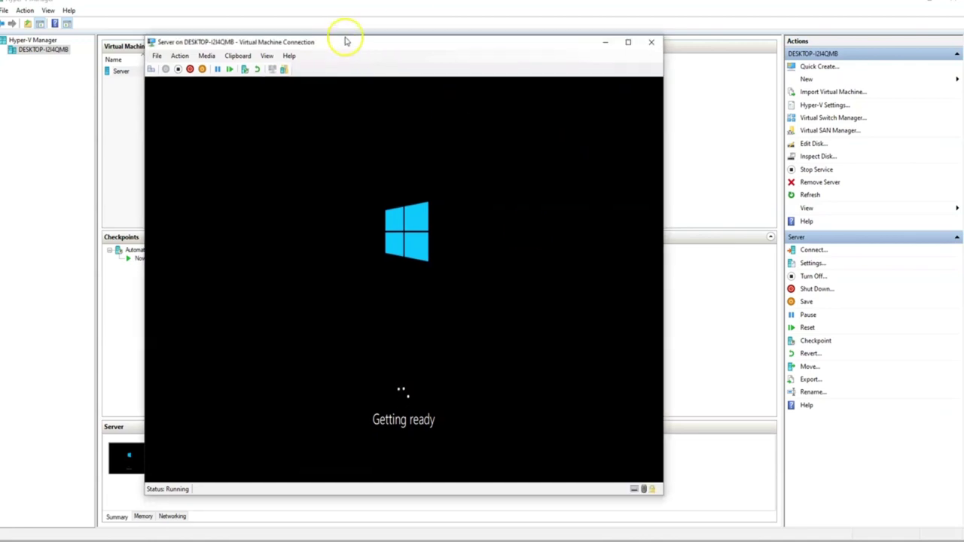
# View the VM boot full screen, return to windowed view, and let it restart from disk.
pyautogui.doubleClick(345, 40)
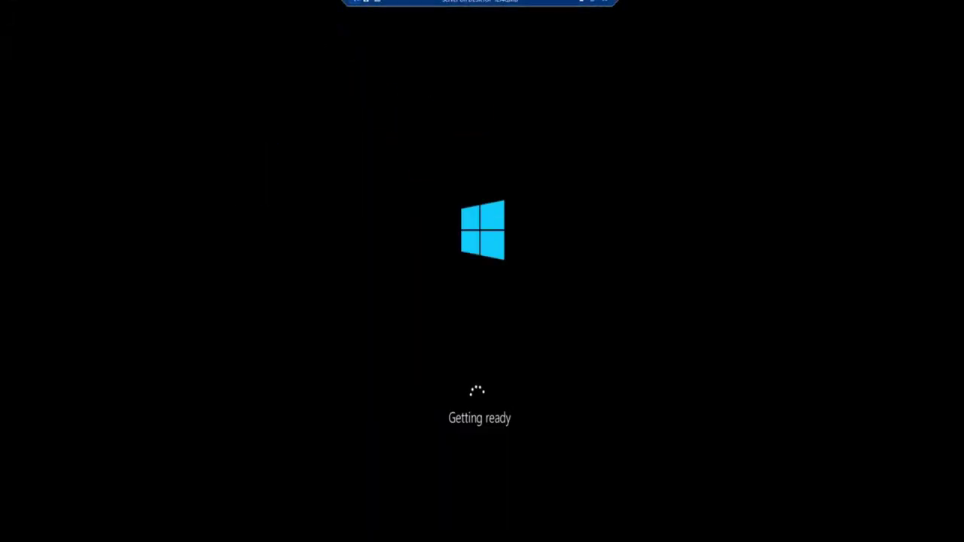
pyautogui.press('ctrl+alt+Break')
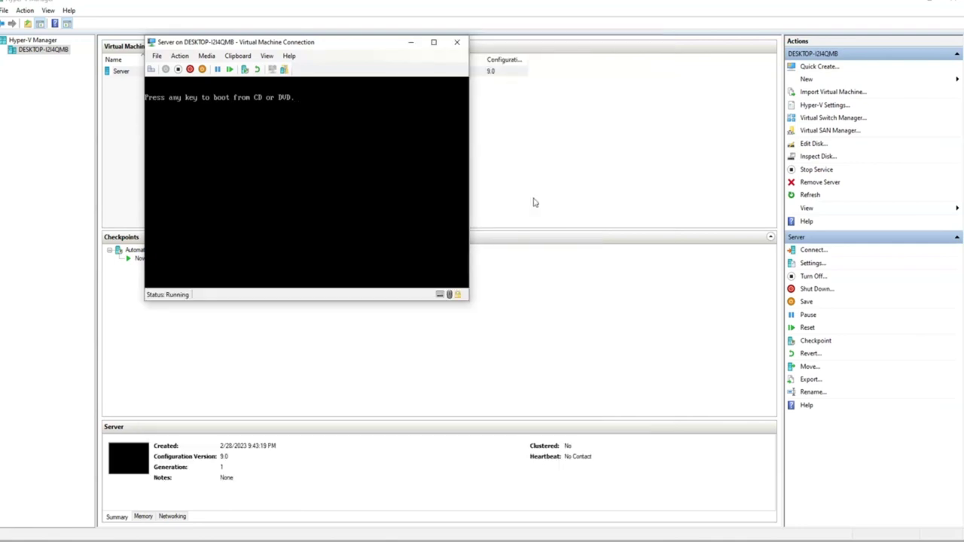
pyautogui.click(420, 186)
pyautogui.click(372, 181)
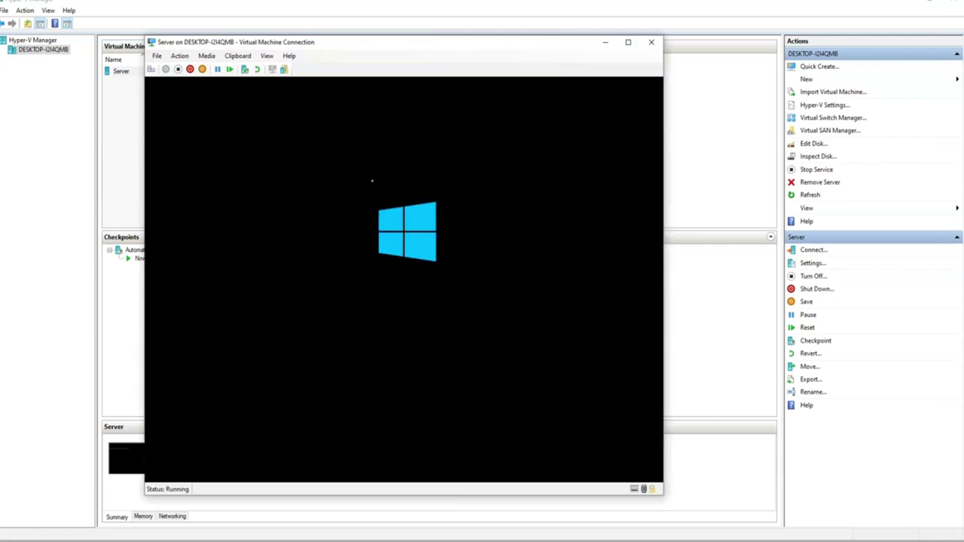
pyautogui.click(338, 133)
pyautogui.click(156, 57)
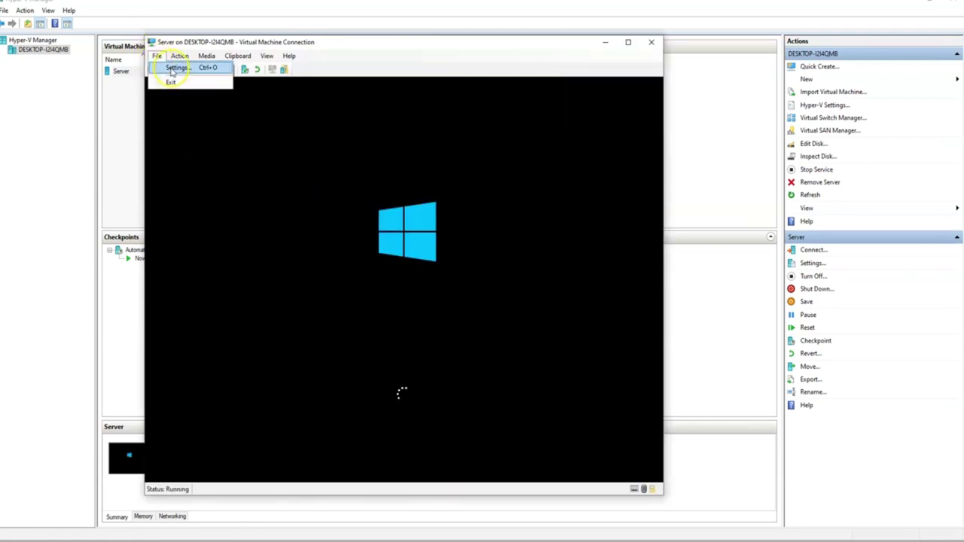
pyautogui.click(176, 67)
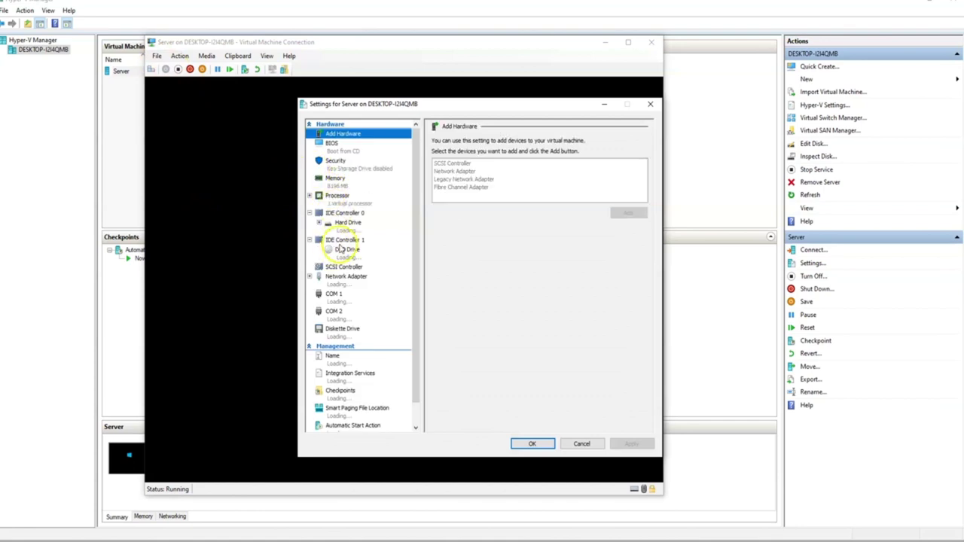
# Set the DVD drive's media to None, apply, and close the VM settings.
pyautogui.click(347, 250)
pyautogui.click(442, 195)
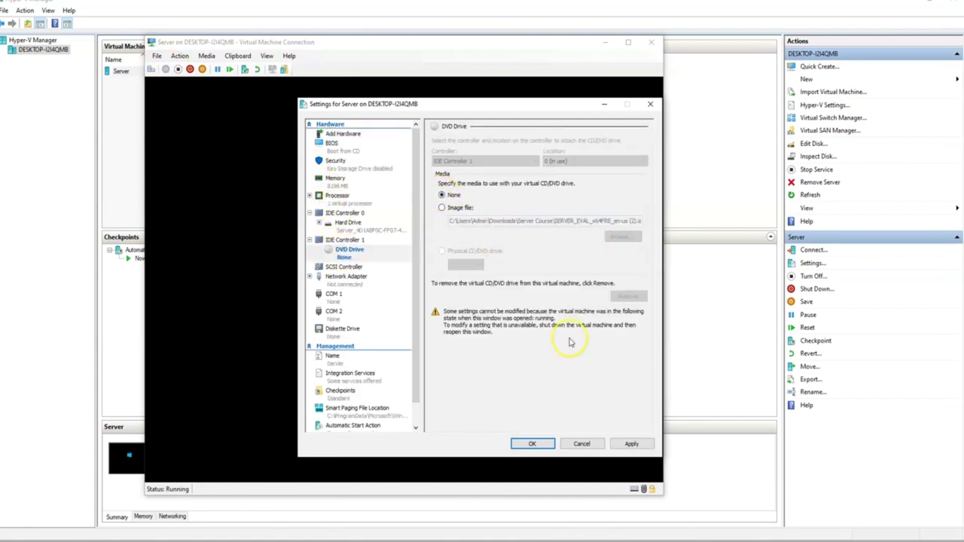
pyautogui.click(631, 443)
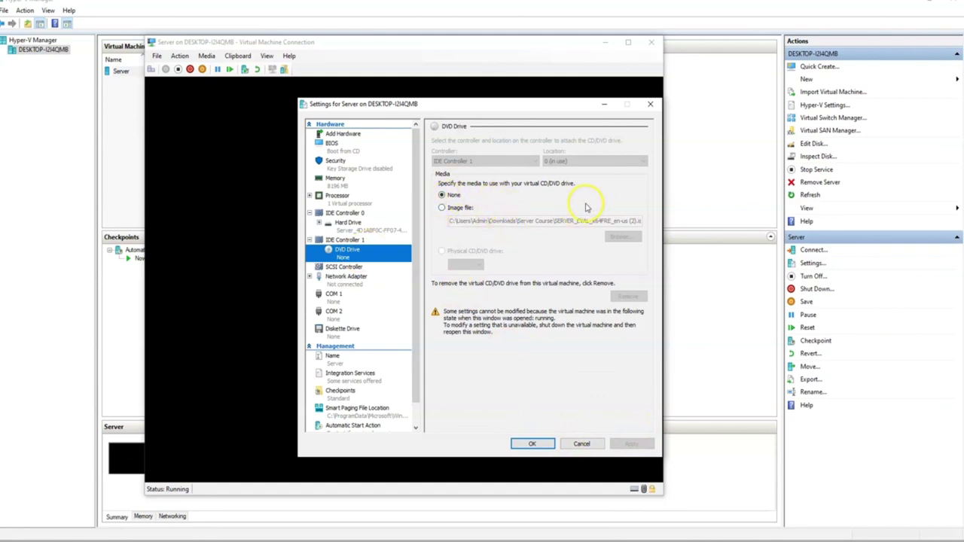
pyautogui.click(530, 444)
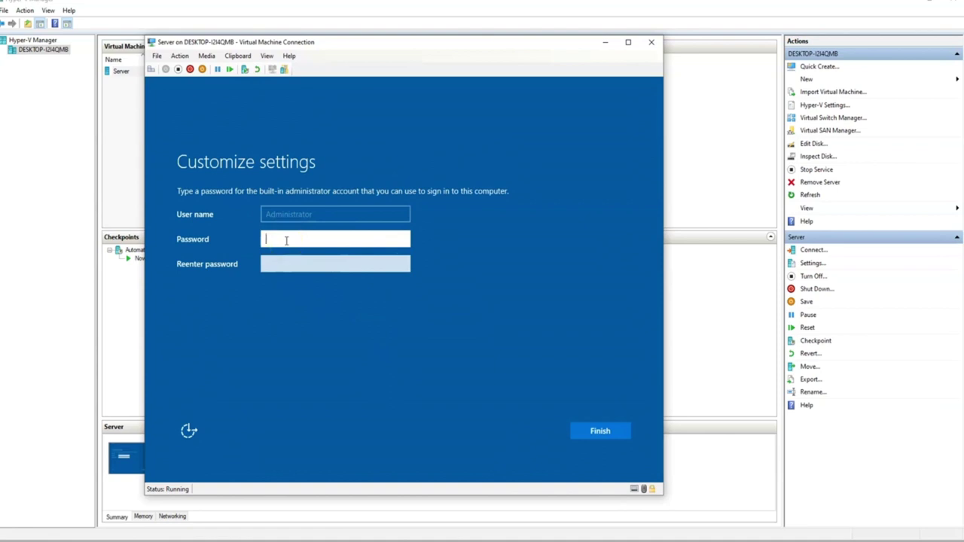
# Set and confirm the Administrator password, then connect to the Server VM at 1366 × 768.
pyautogui.write('****')
pyautogui.press('BackSpace')
pyautogui.press('BackSpace')
pyautogui.press('BackSpace')
pyautogui.press('BackSpace')
pyautogui.press('BackSpace')
pyautogui.press('BackSpace')
pyautogui.press('BackSpace')
pyautogui.write('*')
pyautogui.press('Tab')
pyautogui.write('*******')
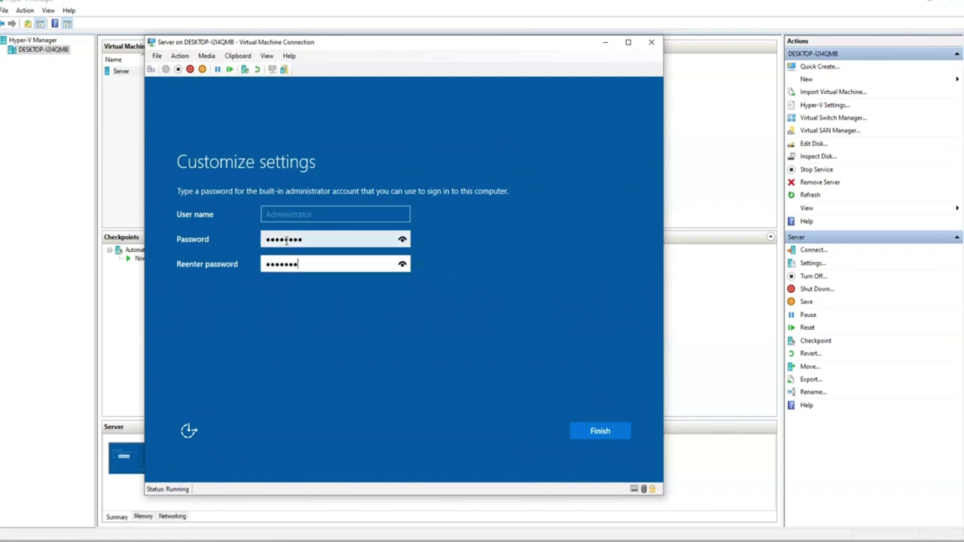
pyautogui.click(613, 431)
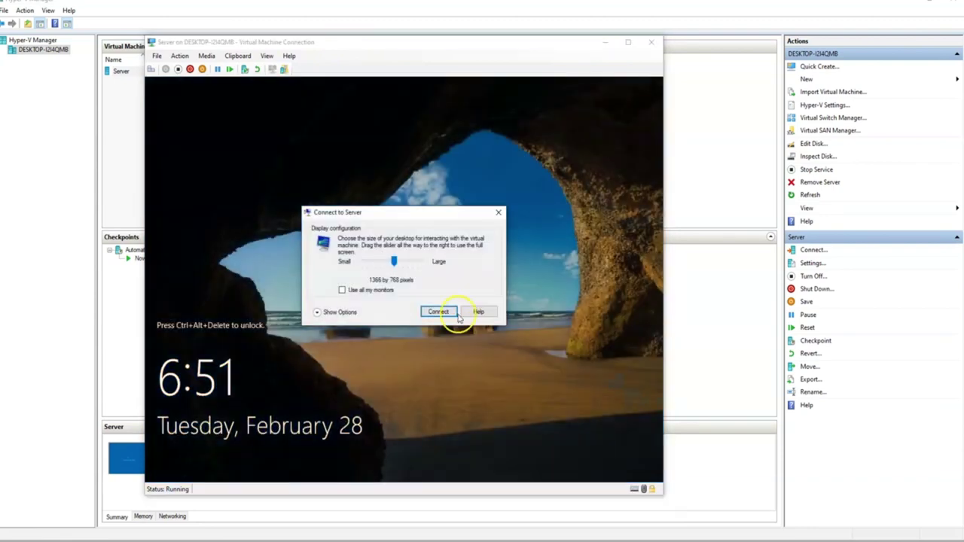
pyautogui.click(438, 312)
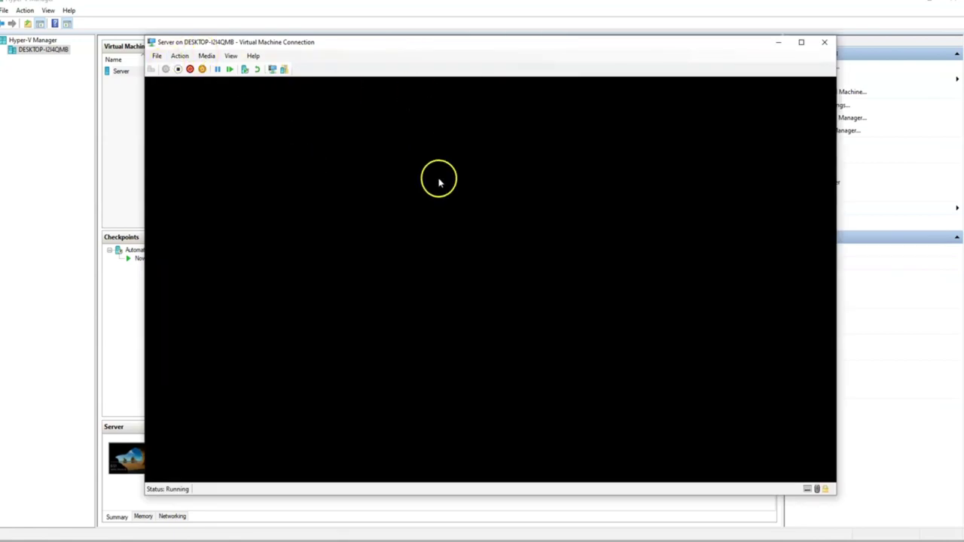
# Show the VM session full screen and sign in as Administrator with the account password.
pyautogui.doubleClick(324, 44)
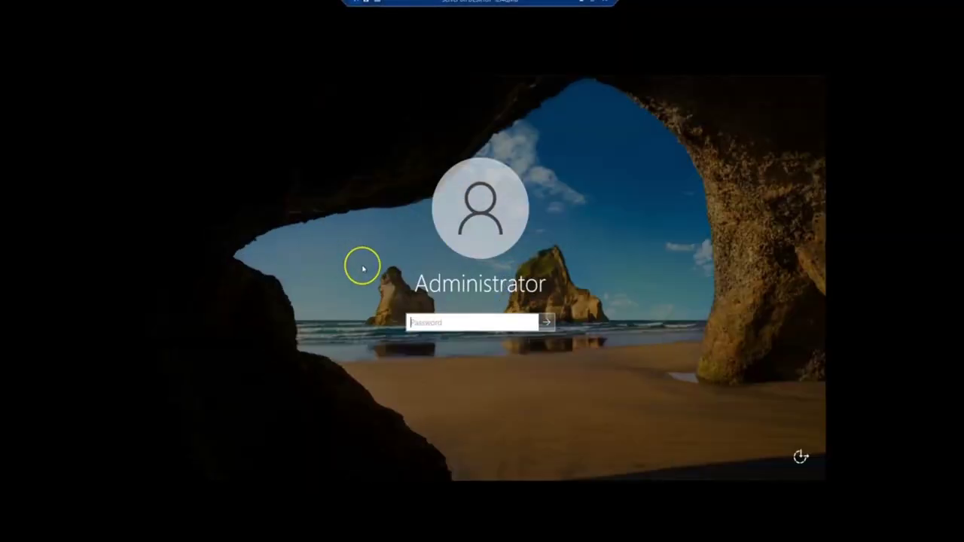
pyautogui.write('*********')
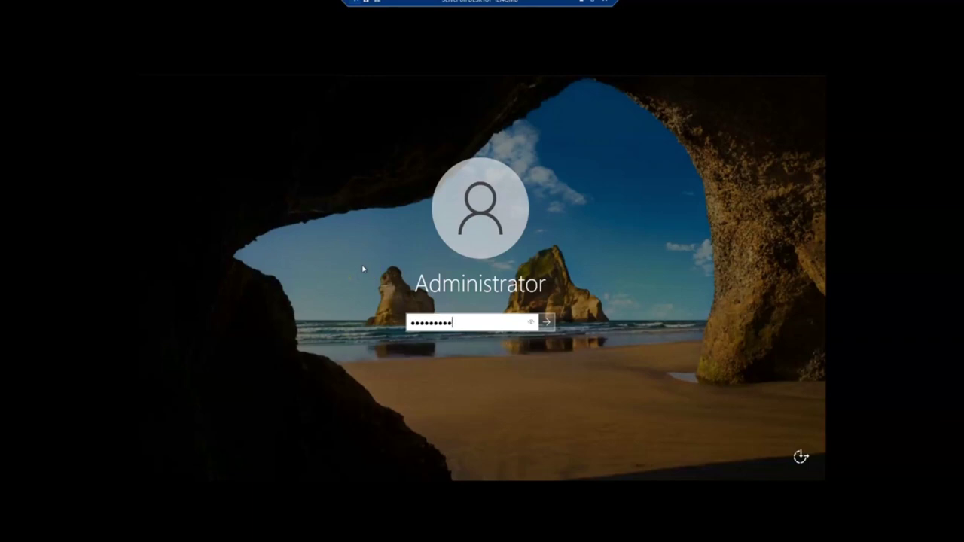
pyautogui.press('BackSpace')
pyautogui.press('BackSpace')
pyautogui.press('BackSpace')
pyautogui.press('BackSpace')
pyautogui.press('BackSpace')
pyautogui.press('BackSpace')
pyautogui.press('BackSpace')
pyautogui.press('BackSpace')
pyautogui.press('BackSpace')
pyautogui.write('*******')
pyautogui.press('Return')
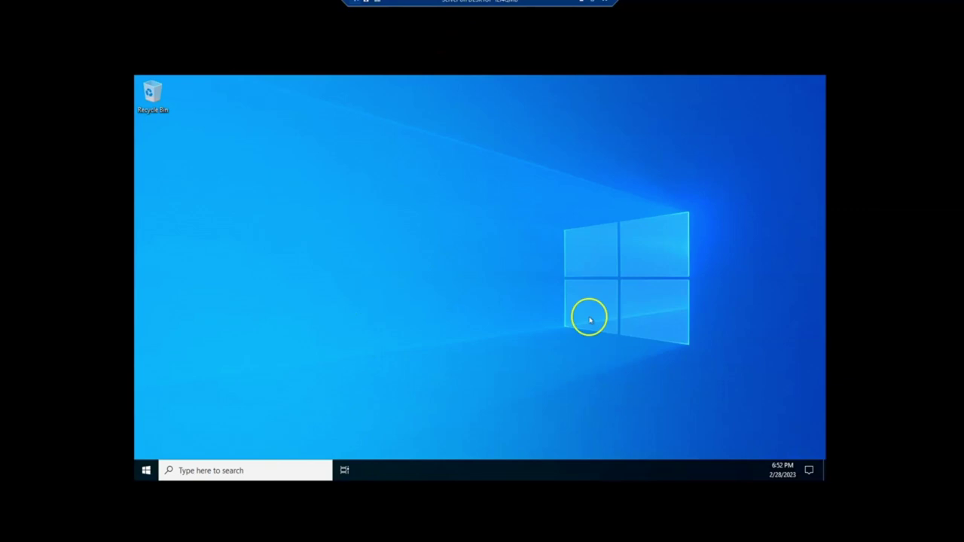
# Change the server's time zone to (UTC-05:00) Eastern Time (US & Canada) through the taskbar clock settings.
pyautogui.rightClick(781, 470)
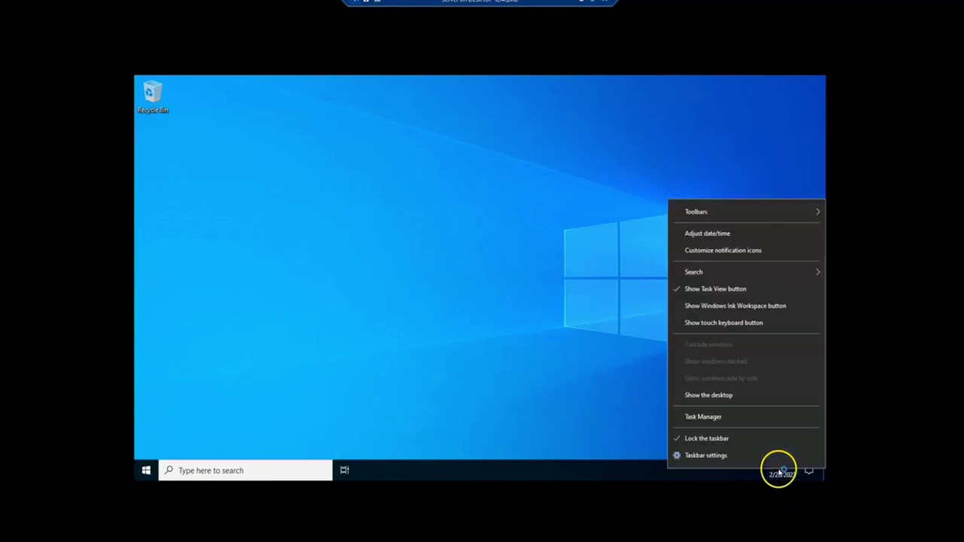
pyautogui.click(712, 232)
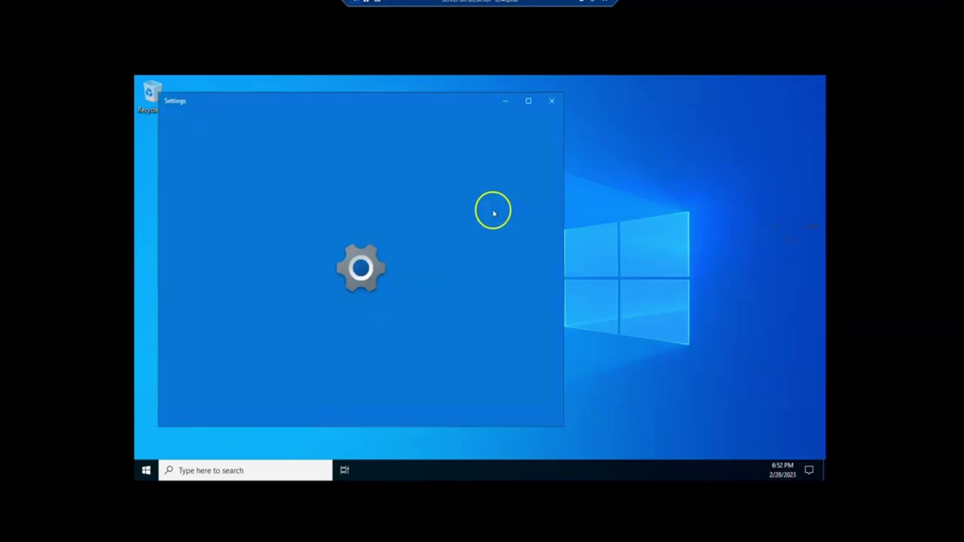
pyautogui.click(528, 102)
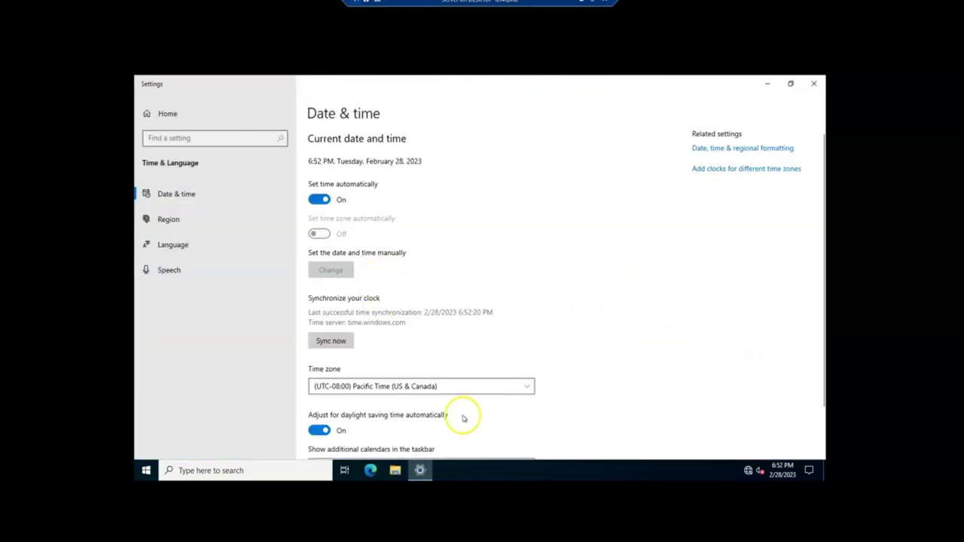
pyautogui.click(463, 386)
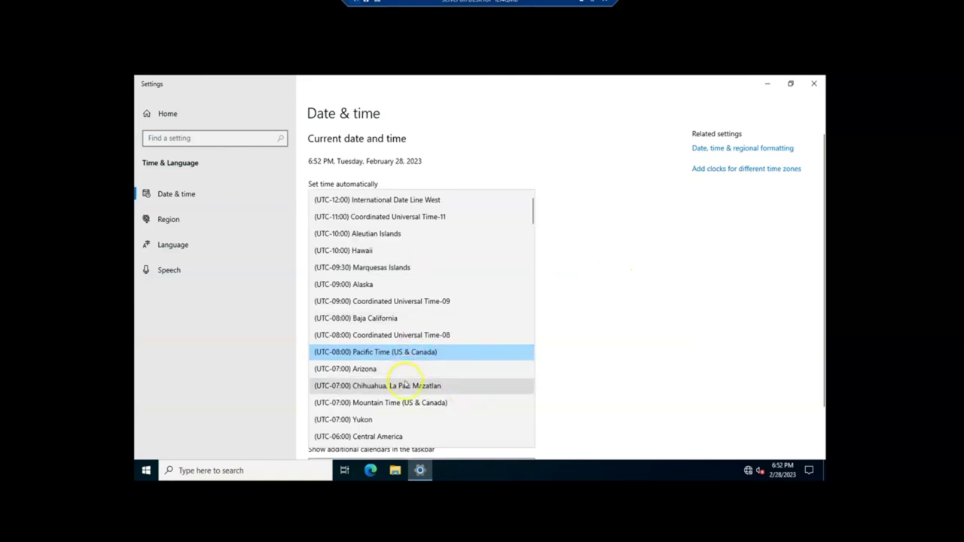
pyautogui.scroll(-3, 441, 377)
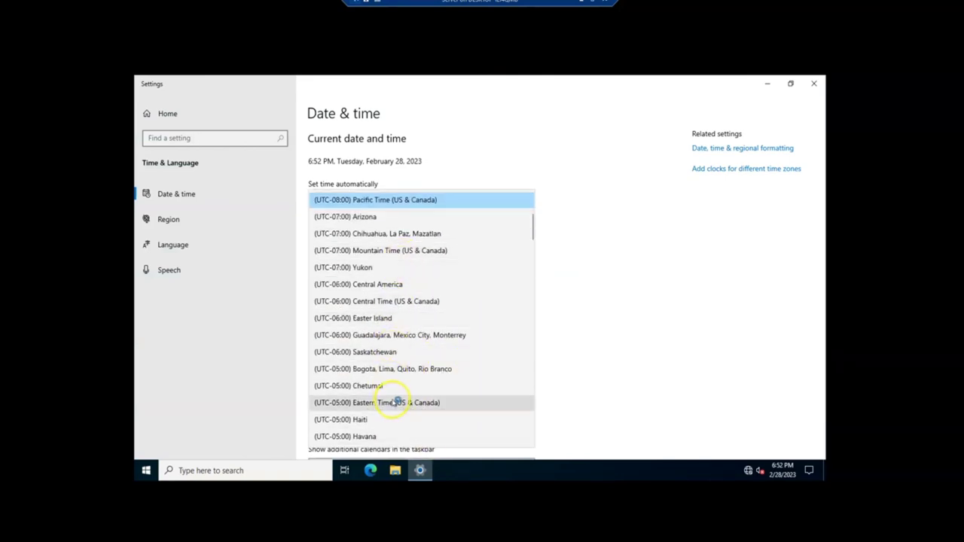
pyautogui.click(394, 402)
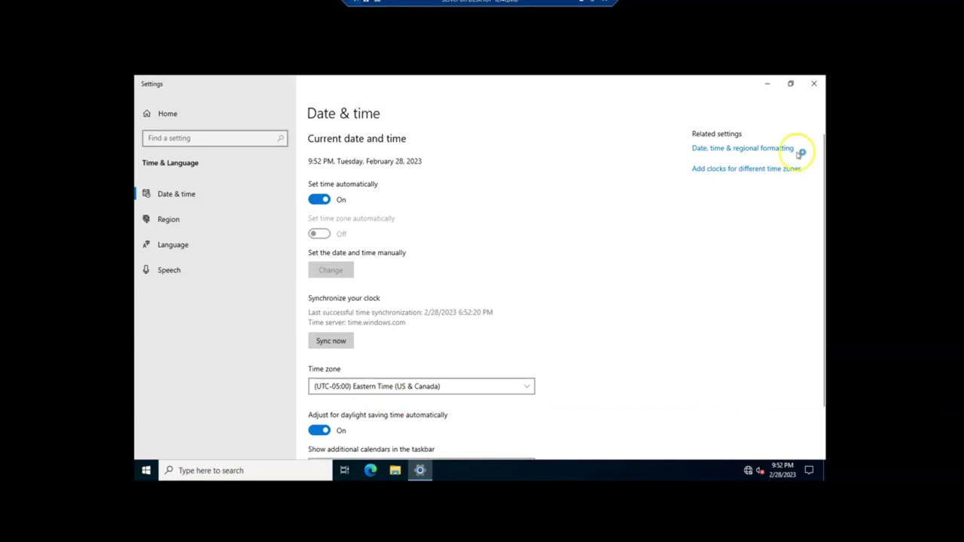
pyautogui.click(814, 84)
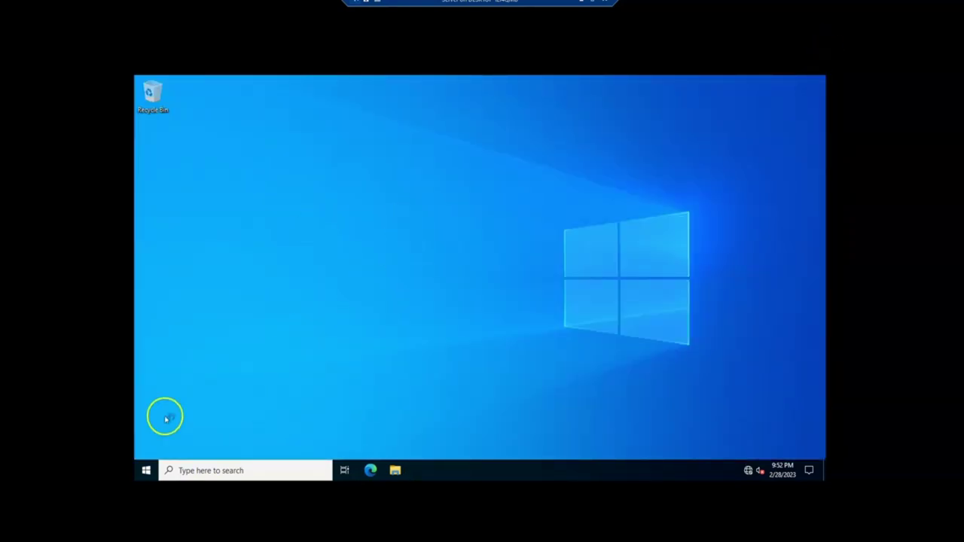
# Run winver to check the Windows version, then dismiss it and the Admin Center suggestion.
pyautogui.rightClick(143, 468)
pyautogui.click(182, 419)
pyautogui.write('winver')
pyautogui.press('Return')
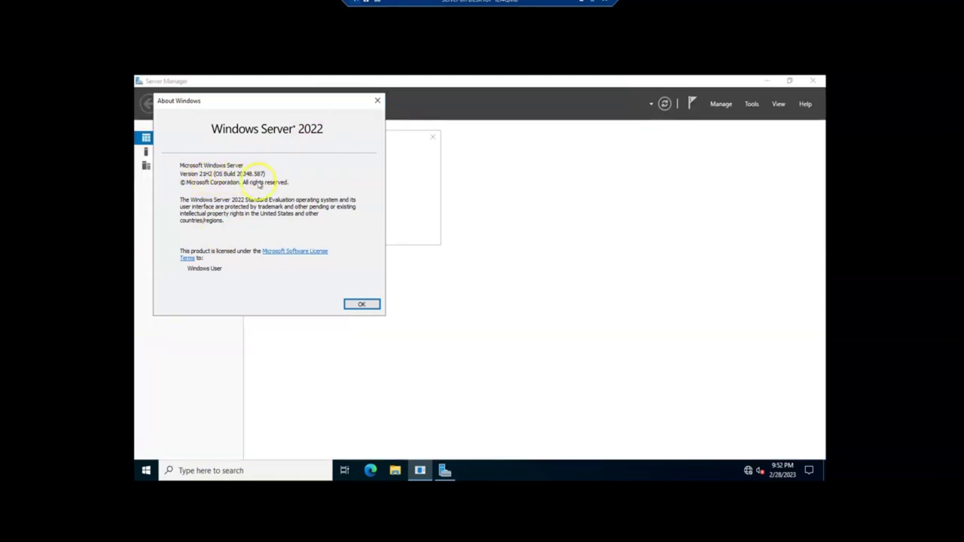
pyautogui.click(362, 304)
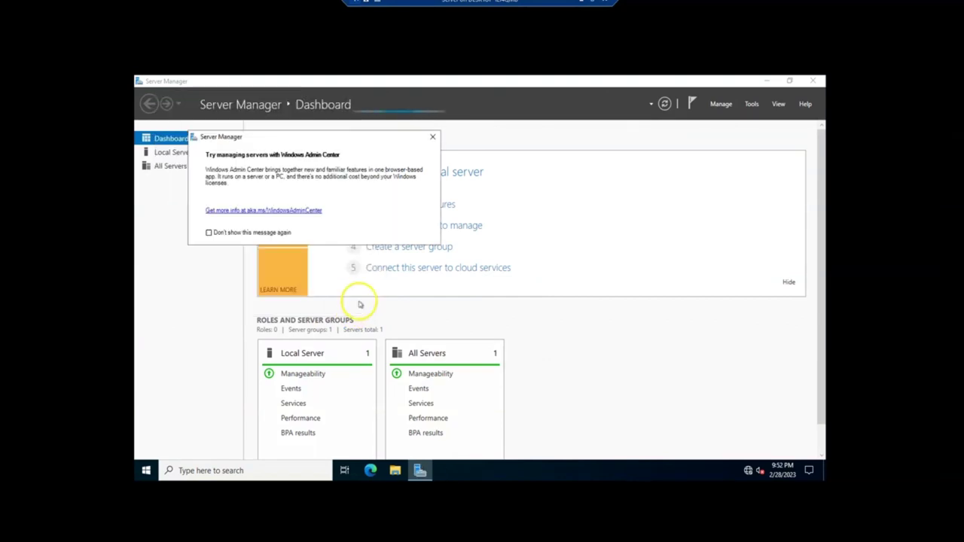
pyautogui.click(433, 137)
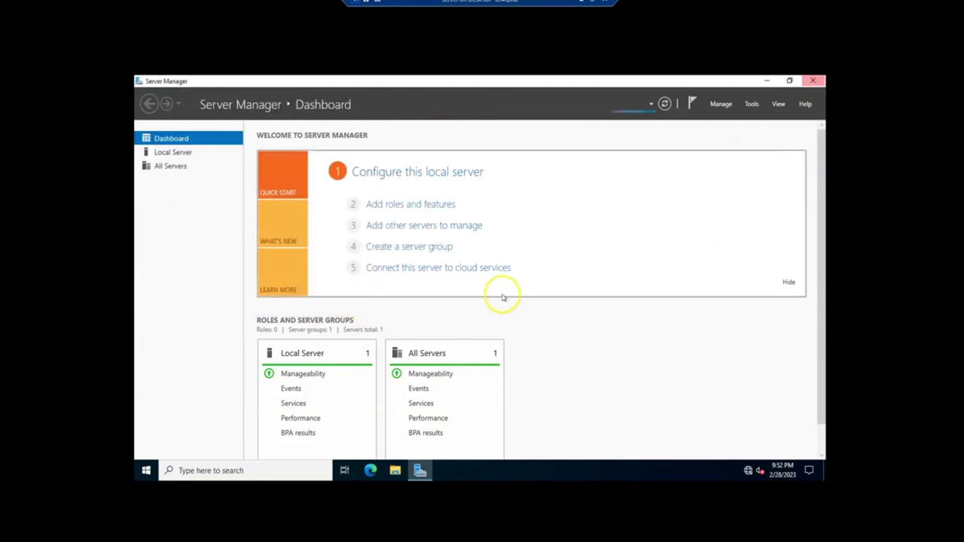
# Close Server Manager and confirm 8.00 GB installed RAM in This PC's properties.
pyautogui.click(812, 81)
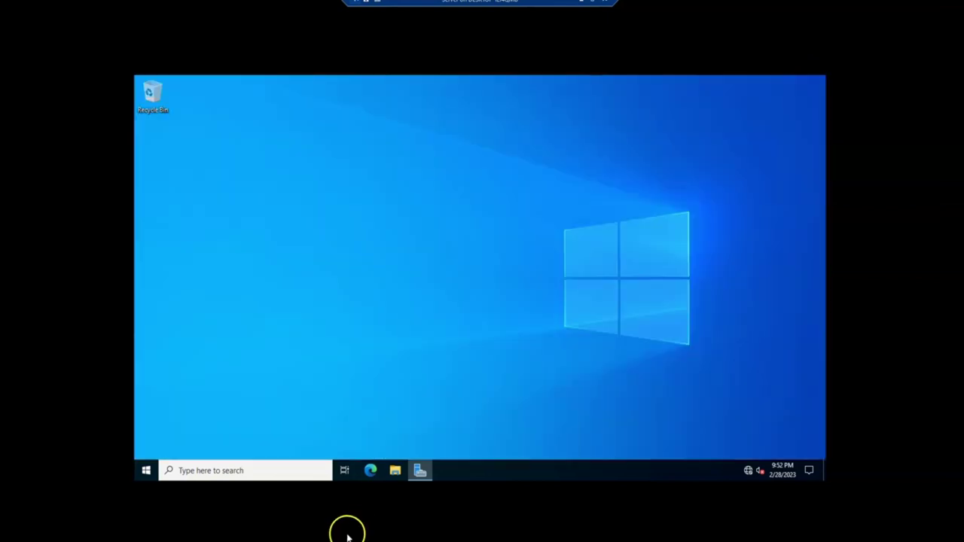
pyautogui.click(394, 472)
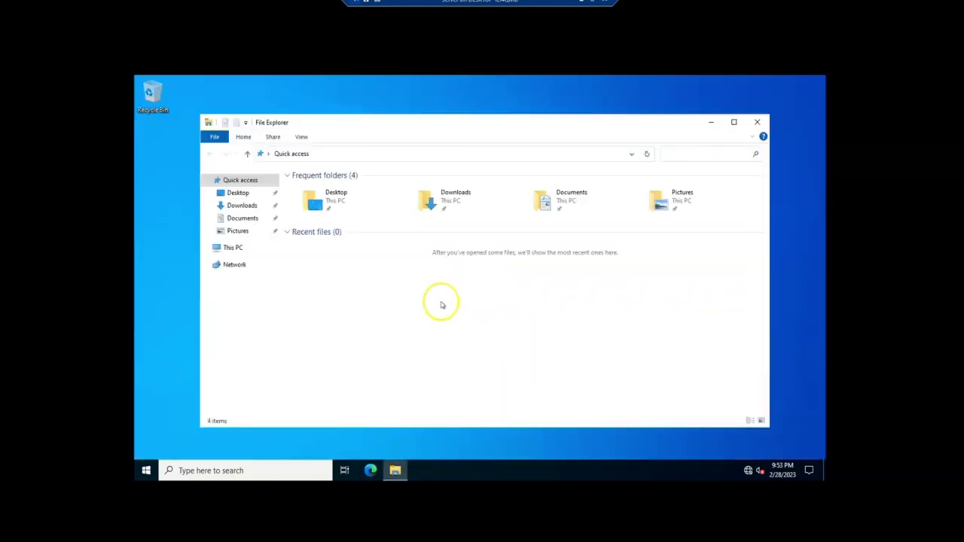
pyautogui.rightClick(227, 248)
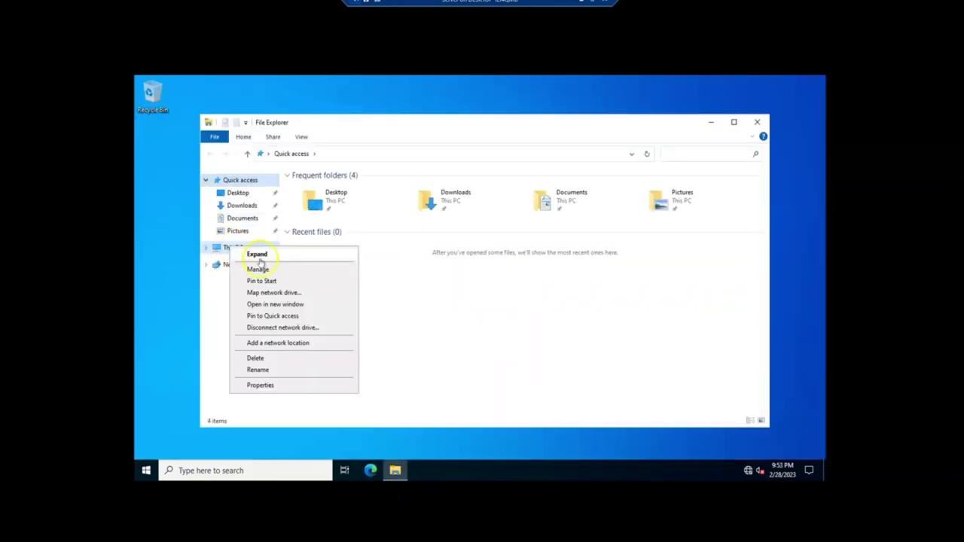
pyautogui.click(271, 384)
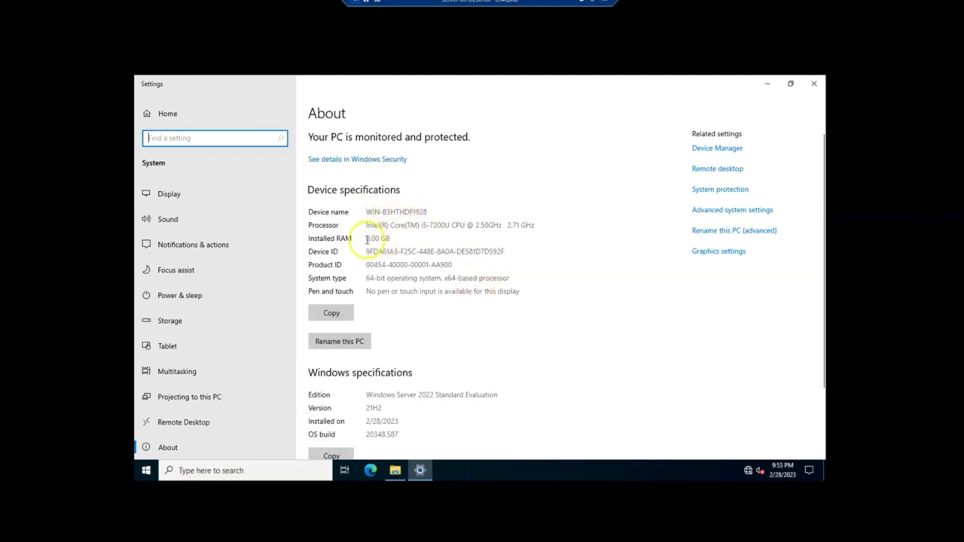
pyautogui.click(397, 292)
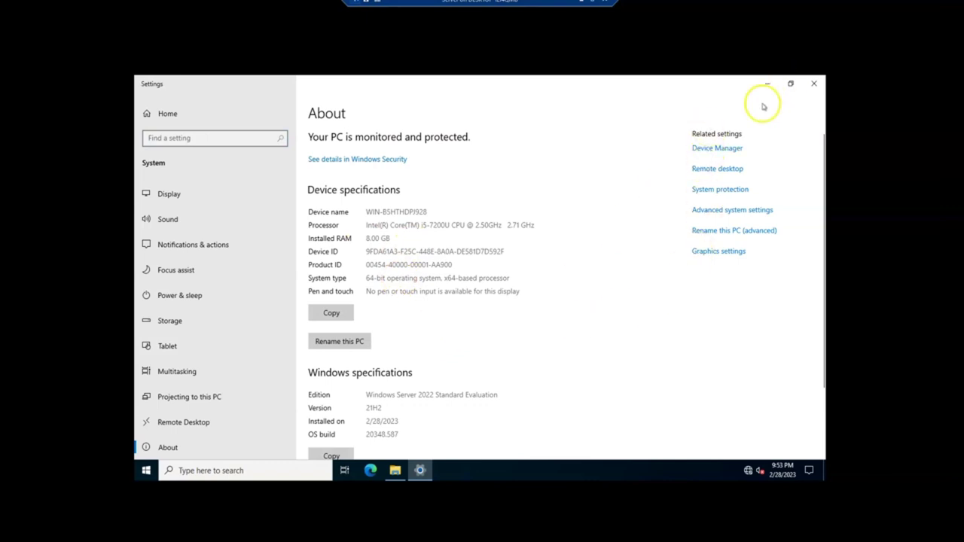
pyautogui.click(813, 83)
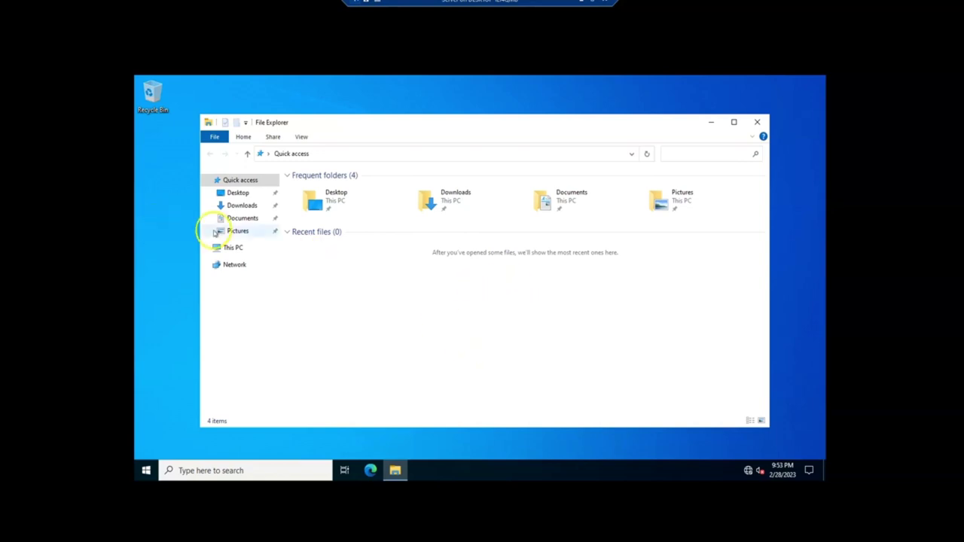
# Browse Local Disk (C:), 88.9 GB free of 99.3 GB, then close File Explorer.
pyautogui.click(226, 248)
pyautogui.doubleClick(461, 302)
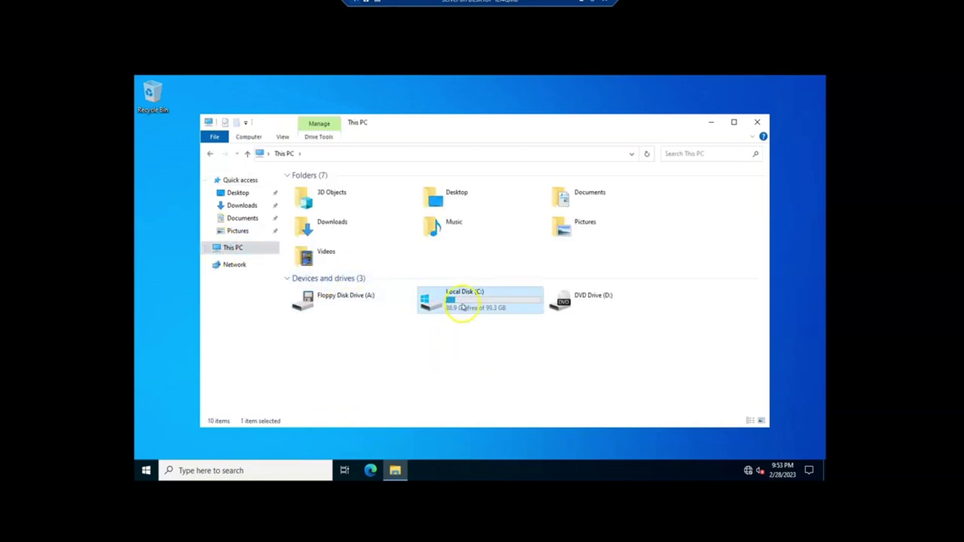
pyautogui.click(210, 153)
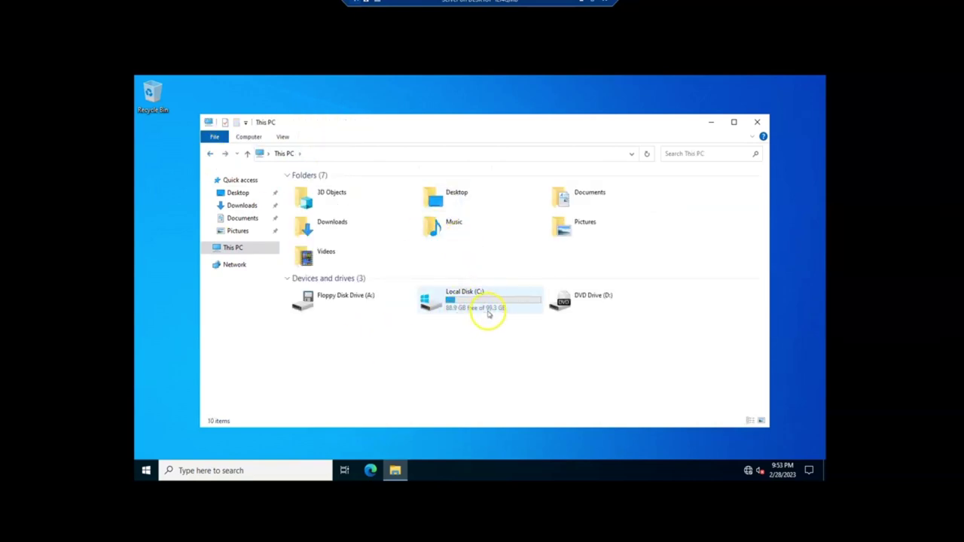
pyautogui.click(756, 124)
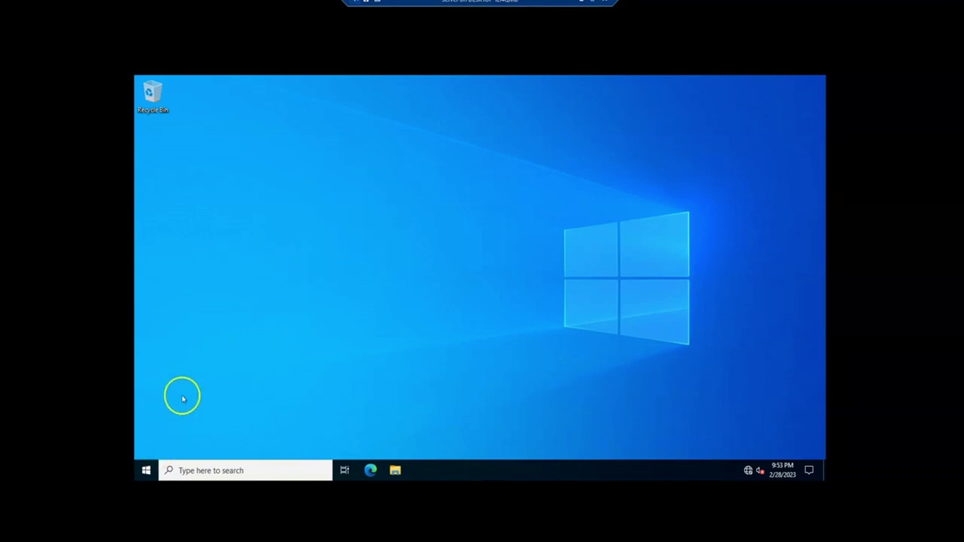
# Shut down the Server guest with the reason Other (Unplanned).
pyautogui.rightClick(145, 469)
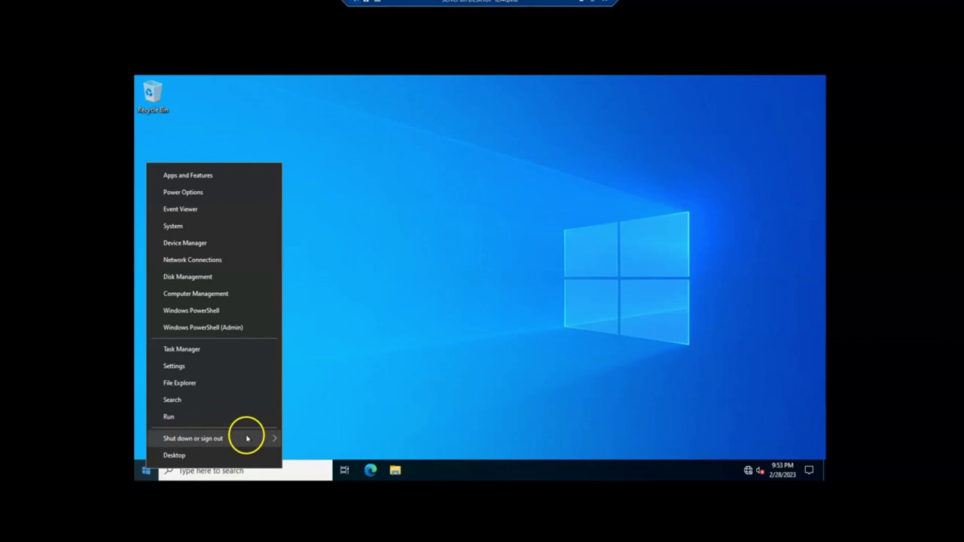
pyautogui.moveTo(244, 439)
pyautogui.click(338, 420)
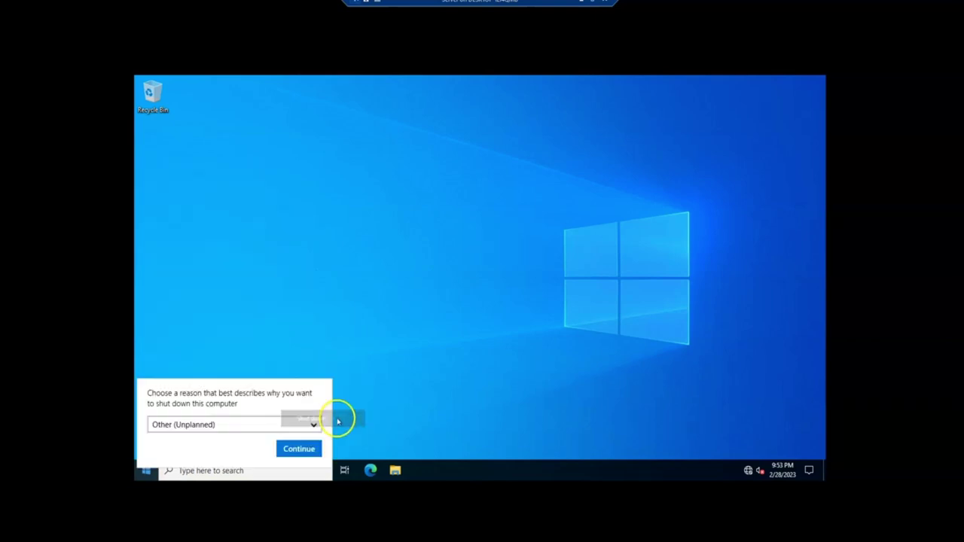
pyautogui.click(248, 426)
pyautogui.click(241, 405)
pyautogui.click(317, 450)
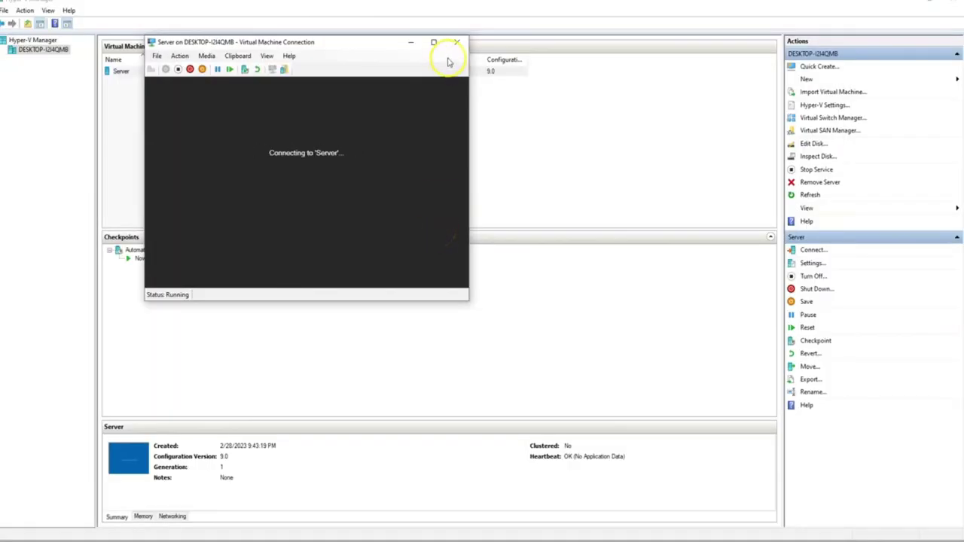
# Close the VM connection window and disconnect the remote desktop session.
pyautogui.click(457, 41)
pyautogui.click(419, 142)
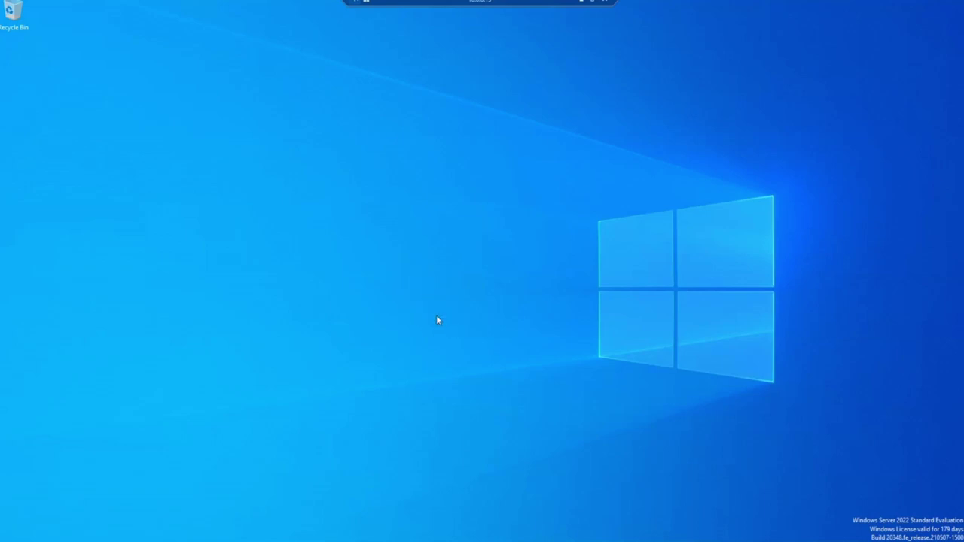
pyautogui.click(607, 4)
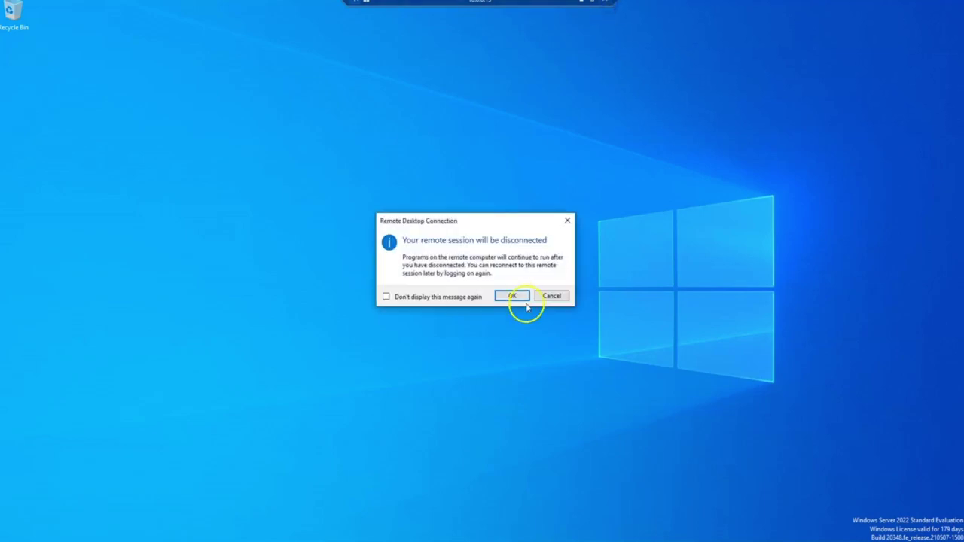
pyautogui.click(549, 294)
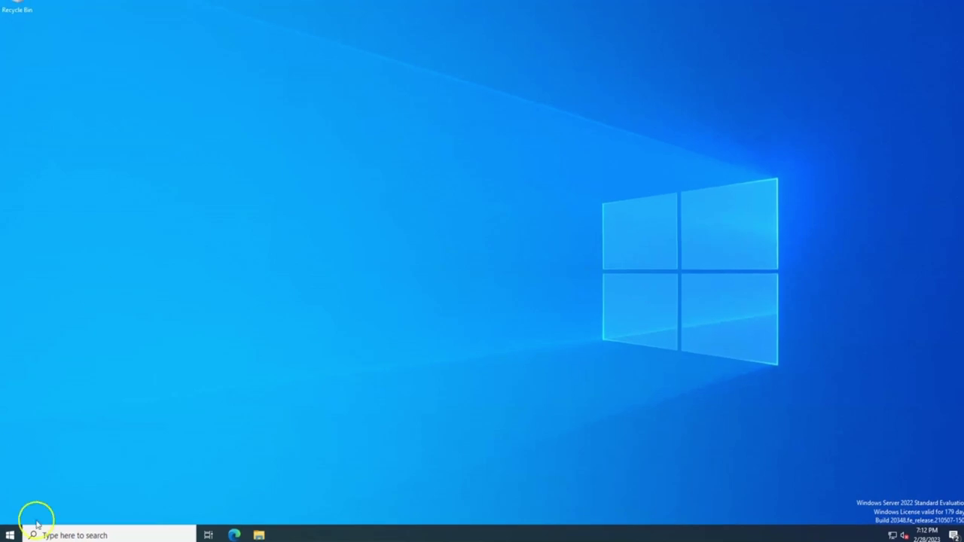
# Run winver from the Run dialog to check the Windows version, then close it.
pyautogui.click(11, 535)
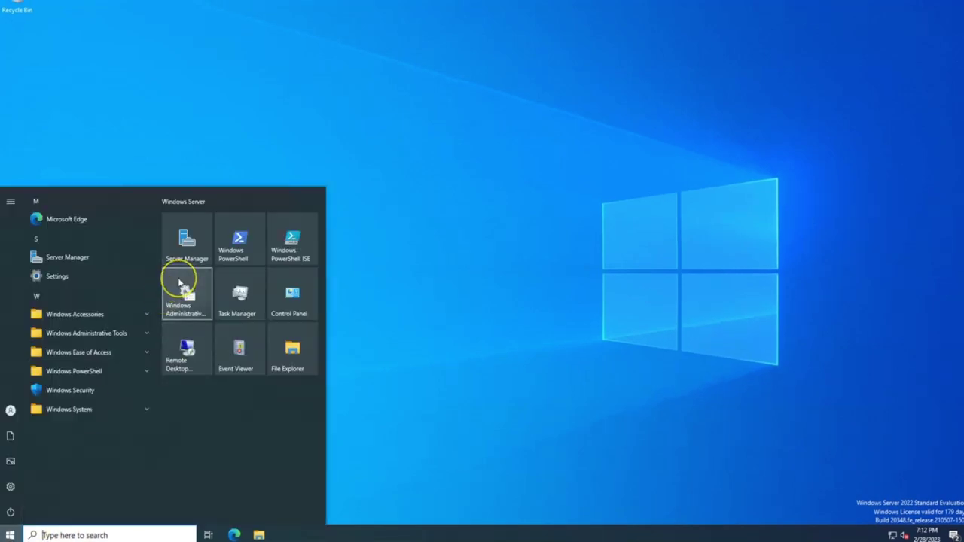
pyautogui.click(612, 162)
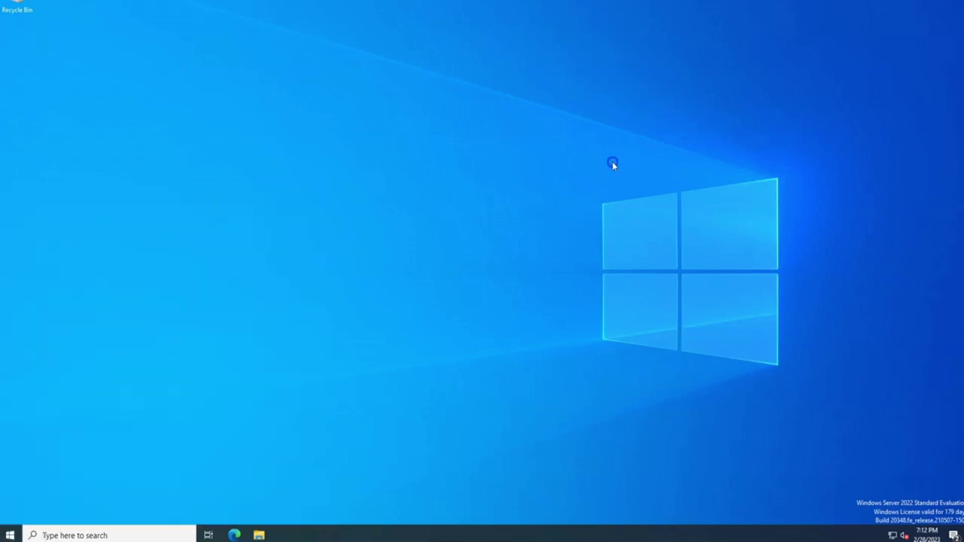
pyautogui.rightClick(11, 532)
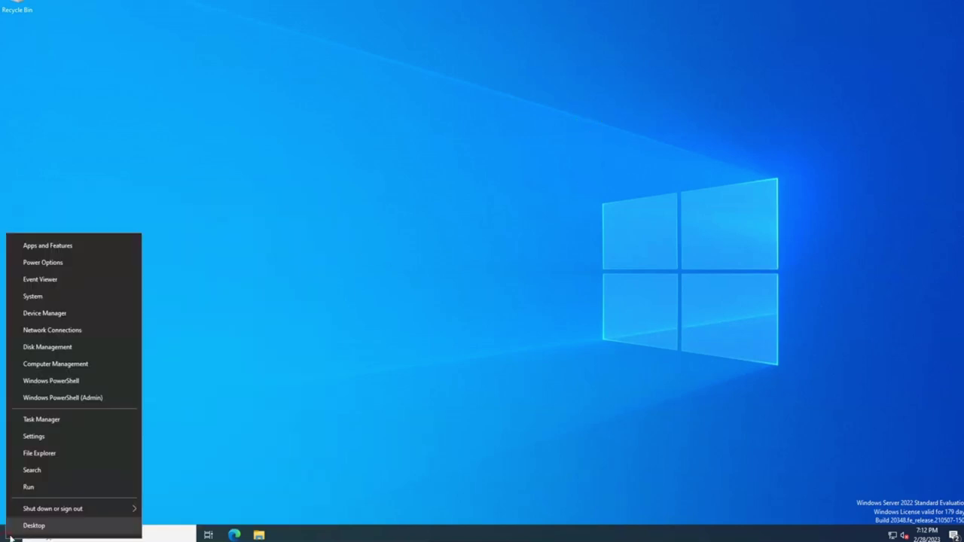
pyautogui.click(43, 490)
pyautogui.write('eion')
pyautogui.press('BackSpace')
pyautogui.press('BackSpace')
pyautogui.press('BackSpace')
pyautogui.press('BackSpace')
pyautogui.write('winver')
pyautogui.press('Return')
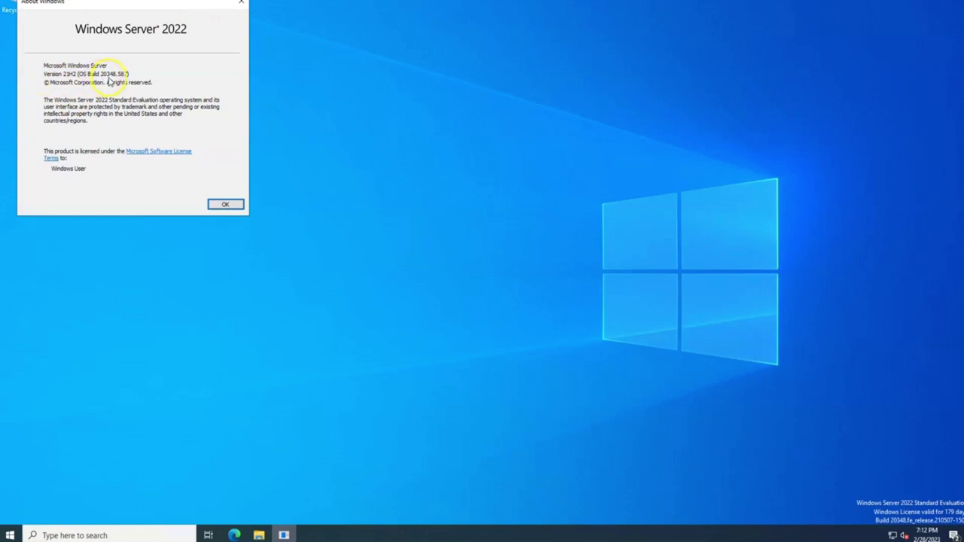
pyautogui.click(242, 4)
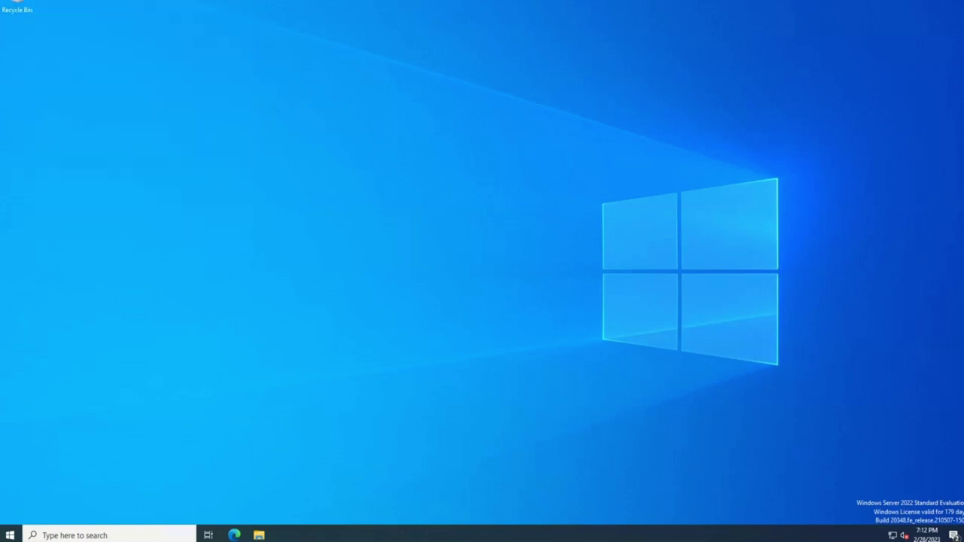
# Start installing the four pending Windows updates and minimize Settings.
pyautogui.click(10, 536)
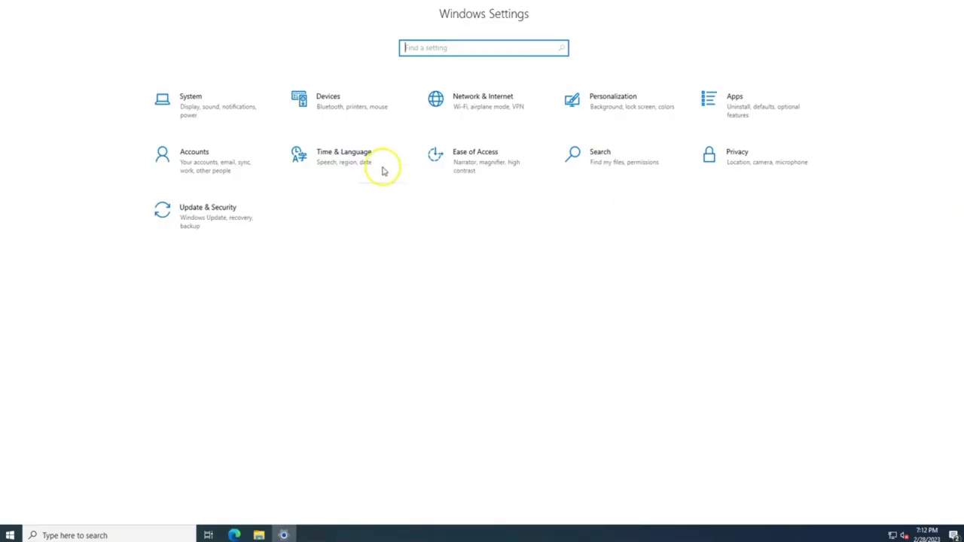
pyautogui.click(220, 213)
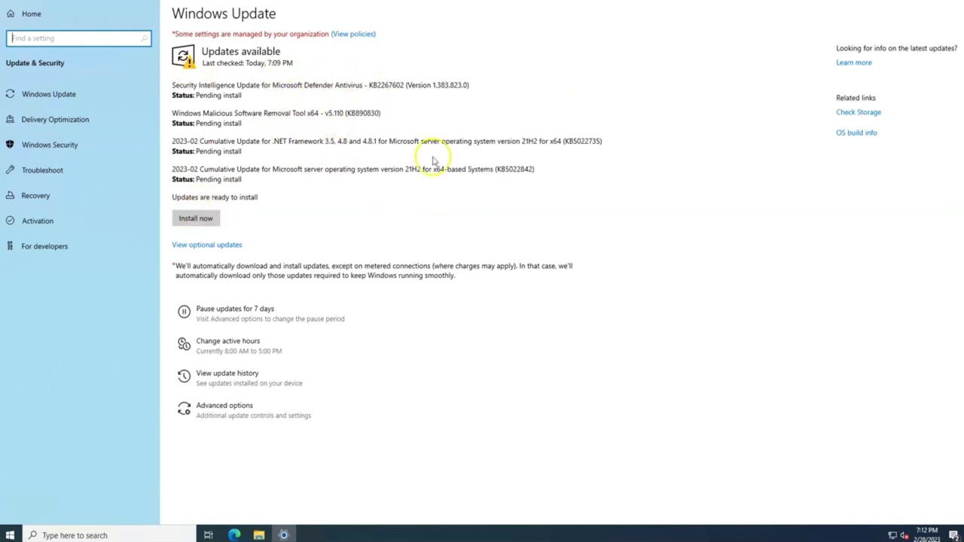
pyautogui.moveTo(520, 141); pyautogui.dragTo(554, 141)
pyautogui.click(557, 190)
pyautogui.click(196, 218)
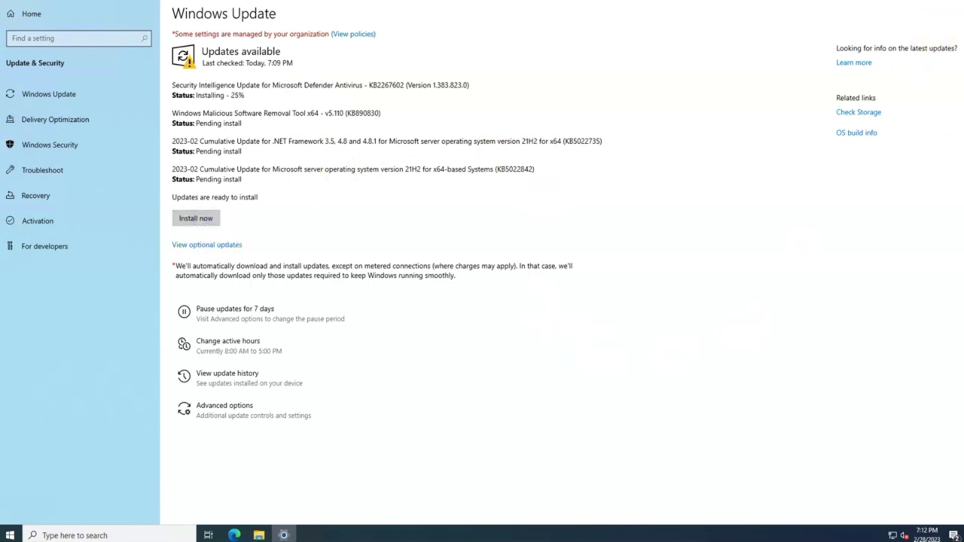
pyautogui.press('super+d')
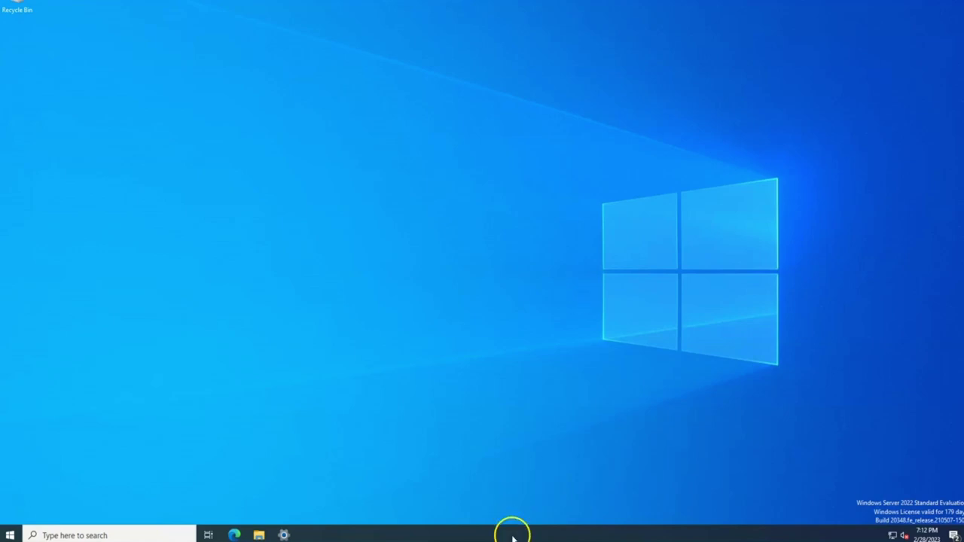
pyautogui.rightClick(513, 533)
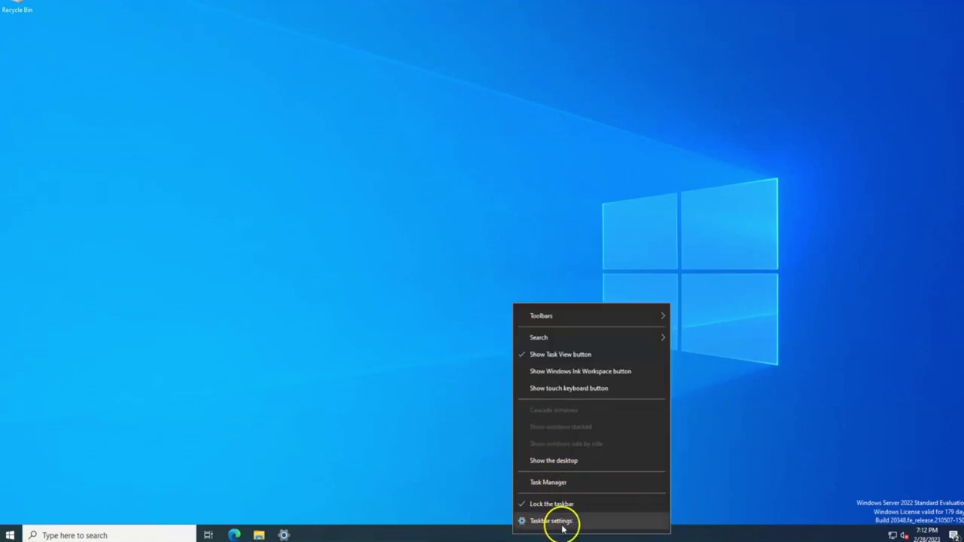
# Hide the taskbar search box and remove the Task View button from the taskbar.
pyautogui.click(789, 529)
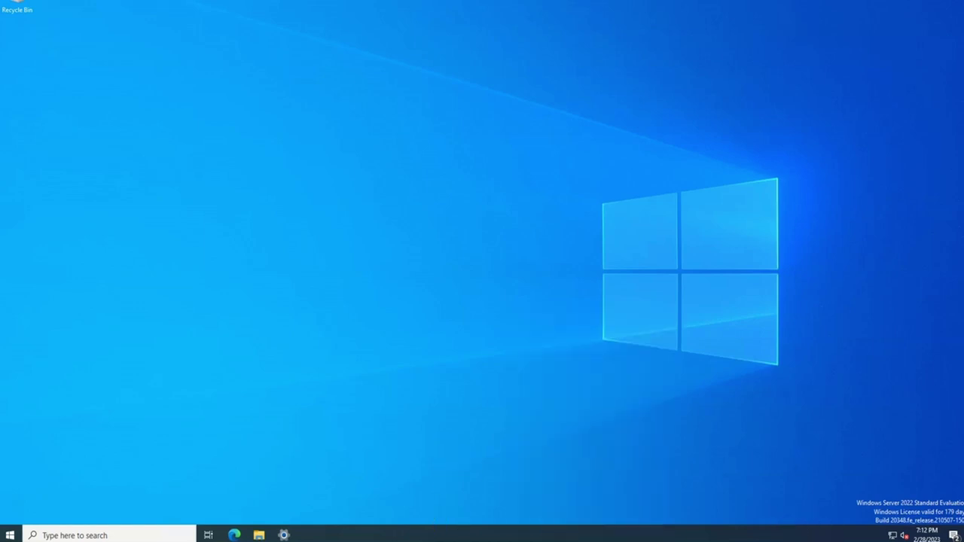
pyautogui.rightClick(455, 531)
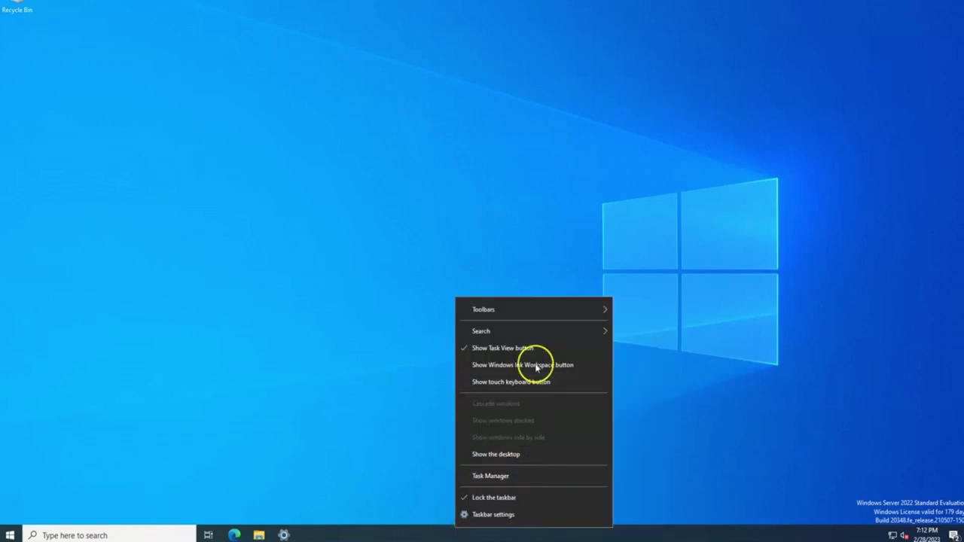
pyautogui.moveTo(559, 340)
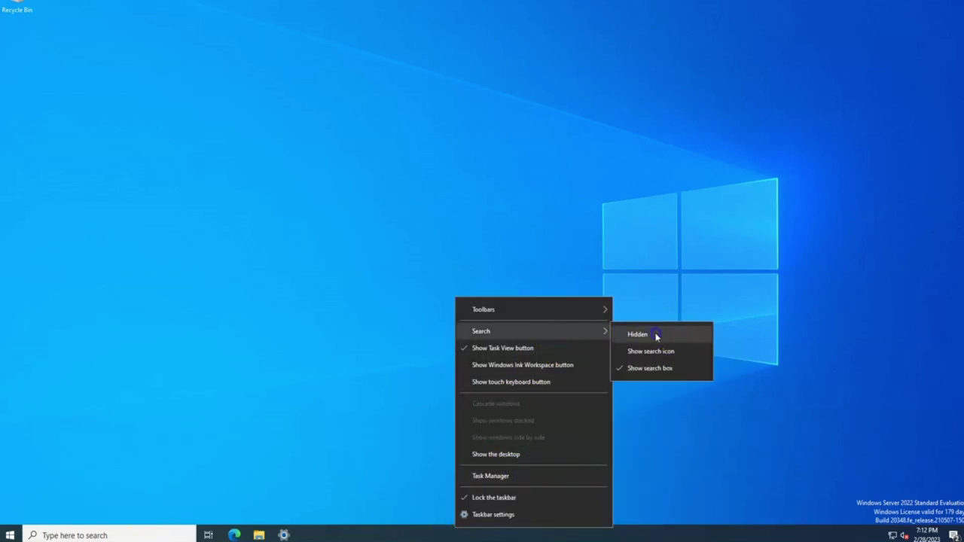
pyautogui.click(657, 336)
pyautogui.rightClick(480, 536)
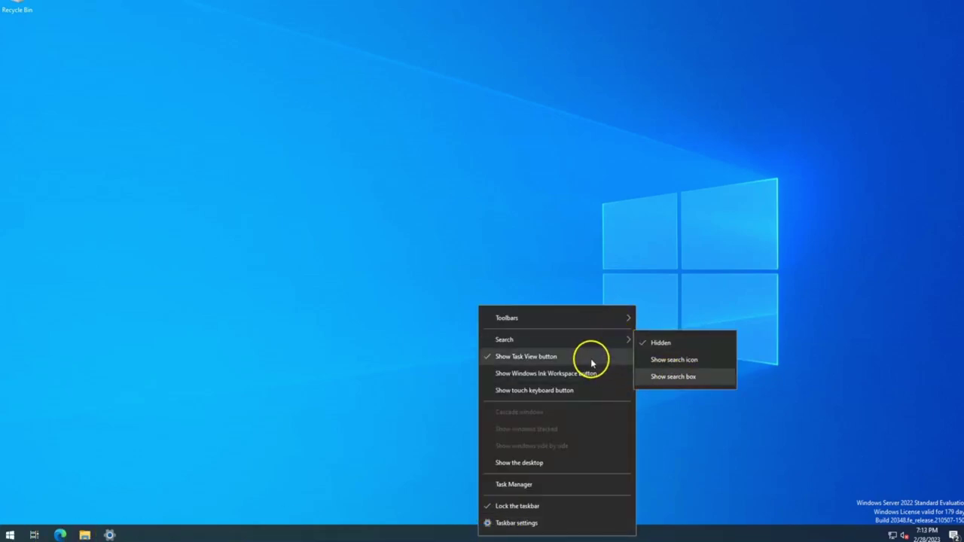
pyautogui.click(528, 358)
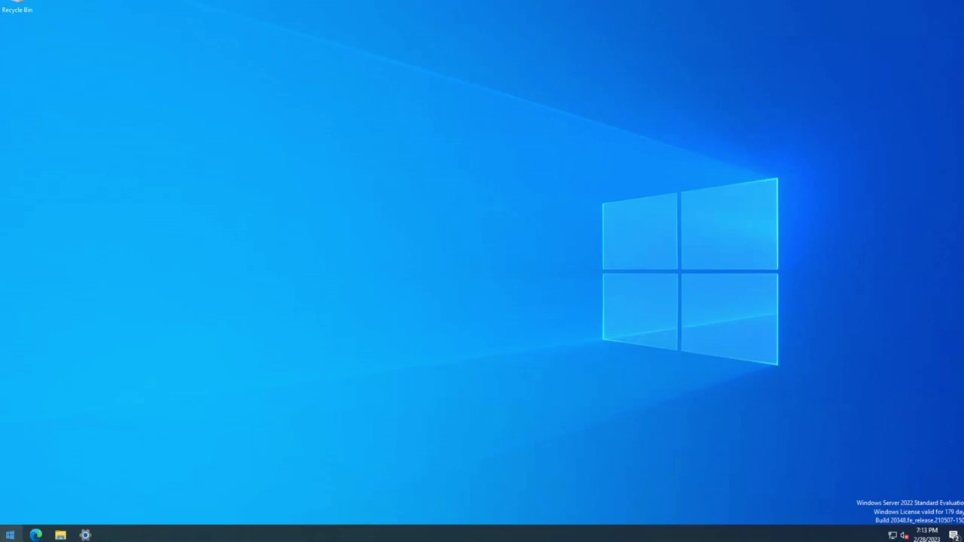
pyautogui.click(360, 345)
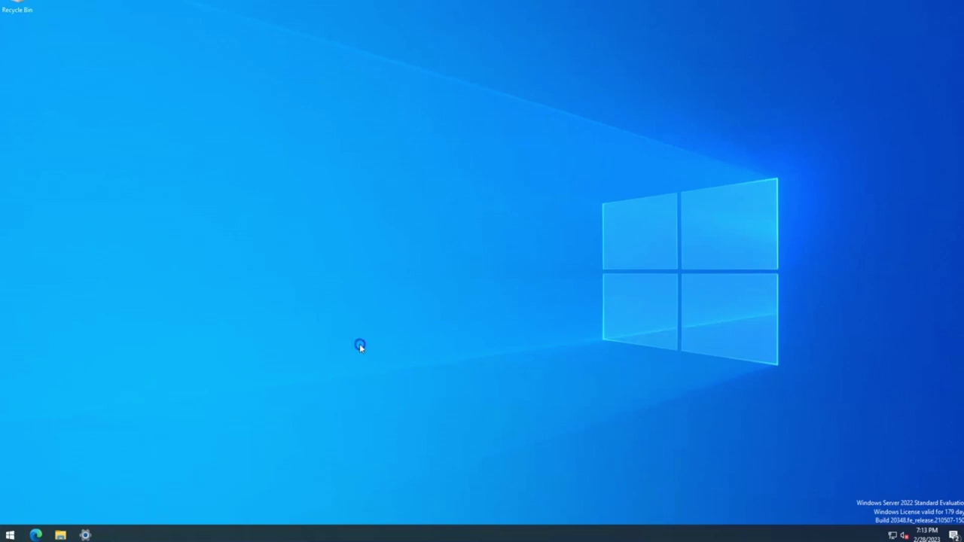
pyautogui.click(115, 311)
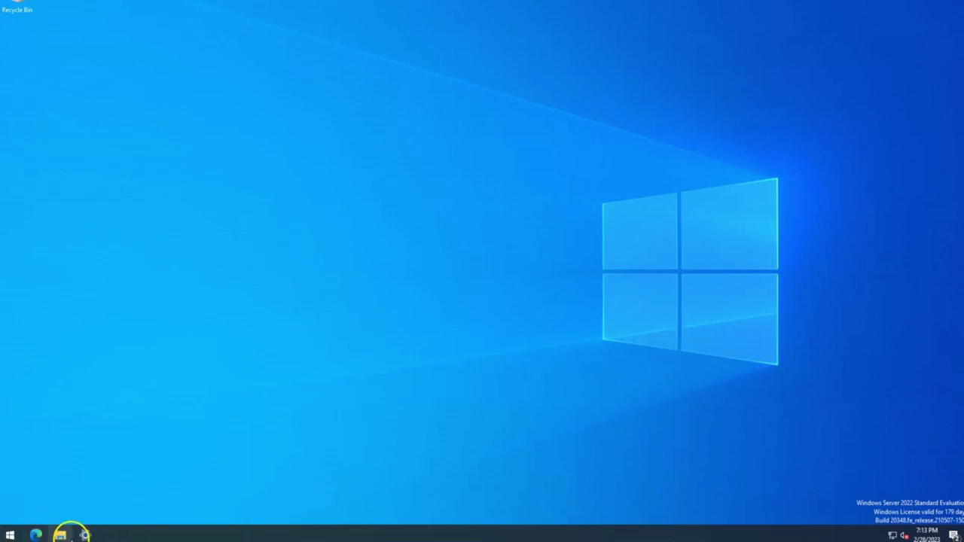
# View This PC's About page: Intel Core i5-6500 at 3.20 GHz with 16.0 GB RAM.
pyautogui.click(60, 535)
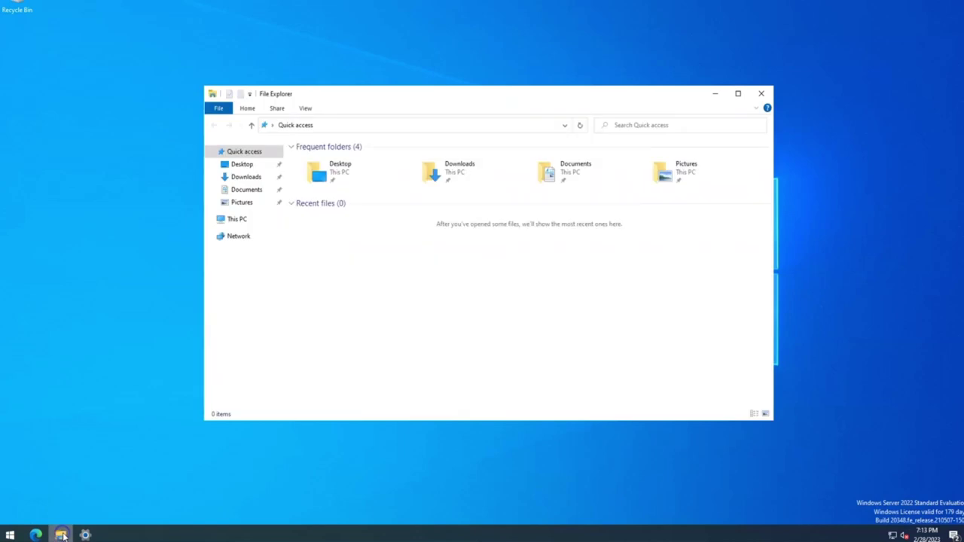
pyautogui.rightClick(237, 222)
pyautogui.click(303, 360)
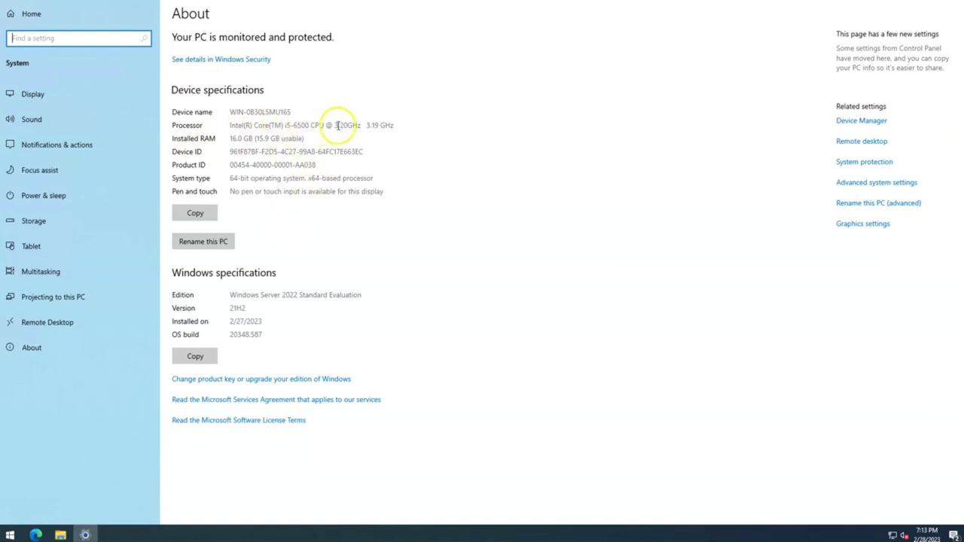
pyautogui.moveTo(283, 125); pyautogui.dragTo(311, 126)
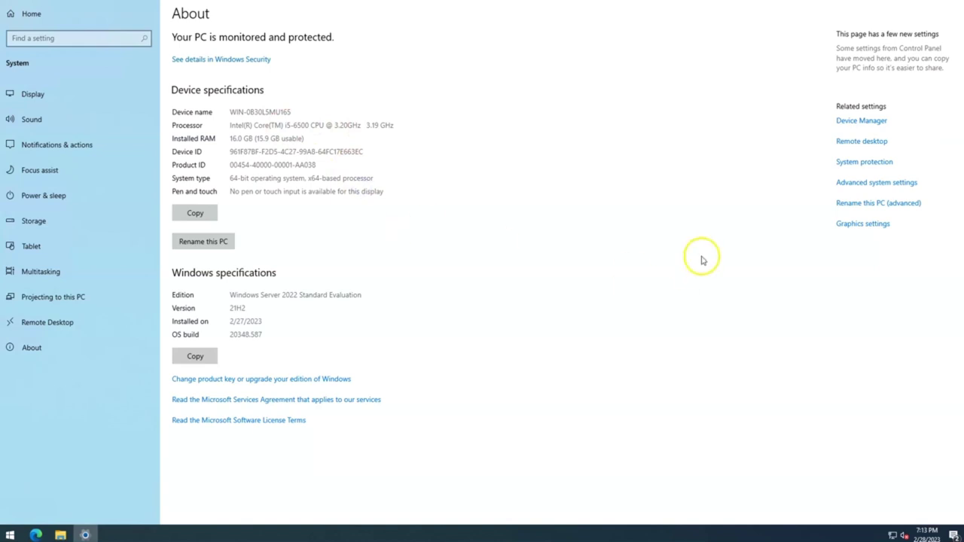
pyautogui.click(866, 183)
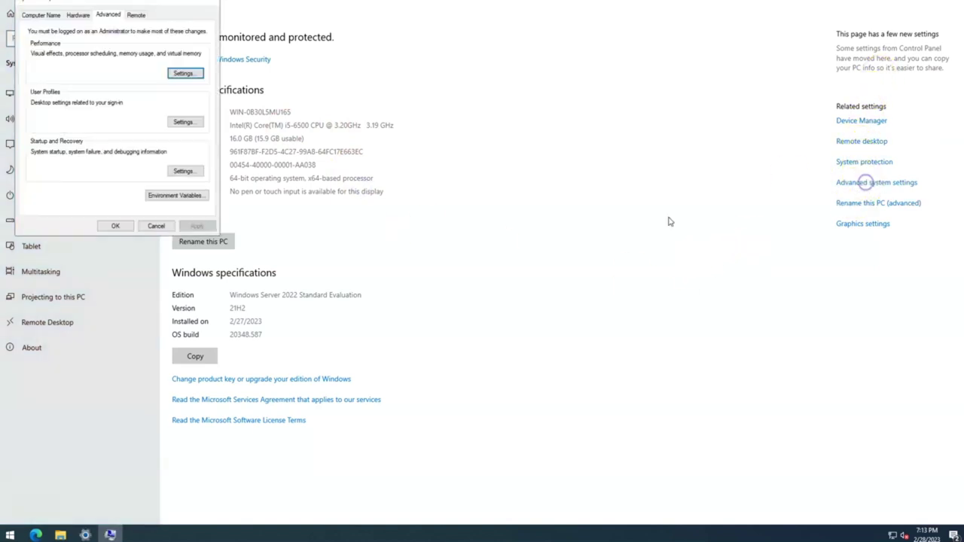
# Rename the computer to HypervServer and choose Restart Later.
pyautogui.click(40, 14)
pyautogui.click(186, 118)
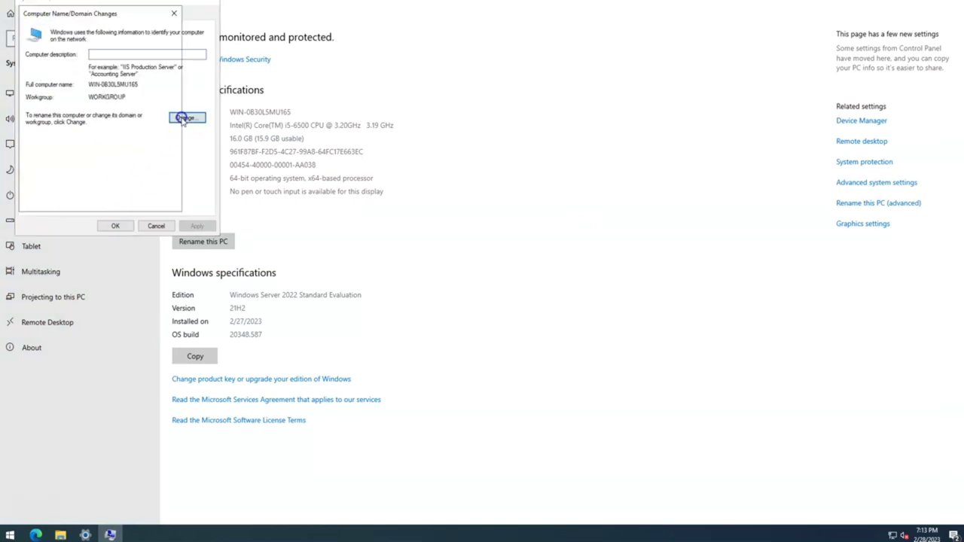
pyautogui.write('Coreserv')
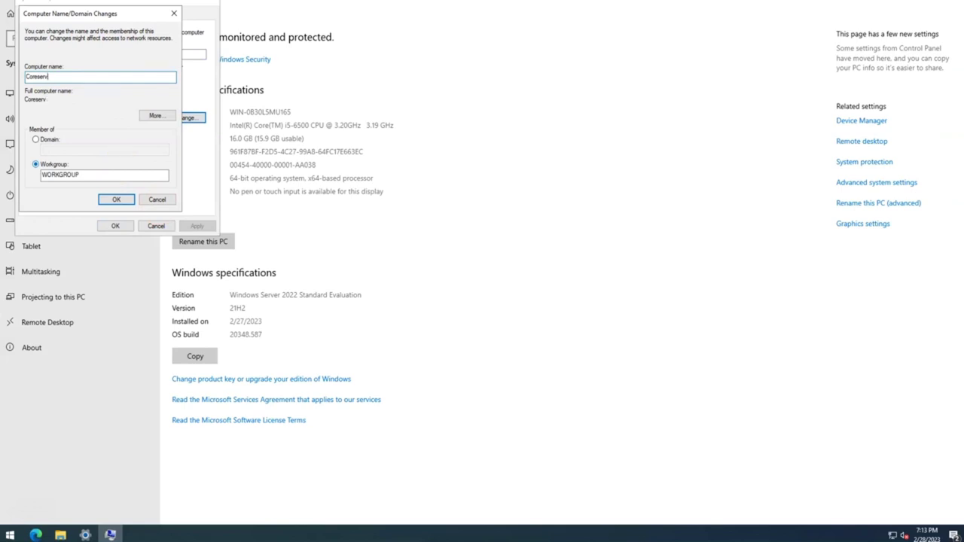
pyautogui.write('o')
pyautogui.press('BackSpace')
pyautogui.press('BackSpace')
pyautogui.write('H')
pyautogui.click(118, 198)
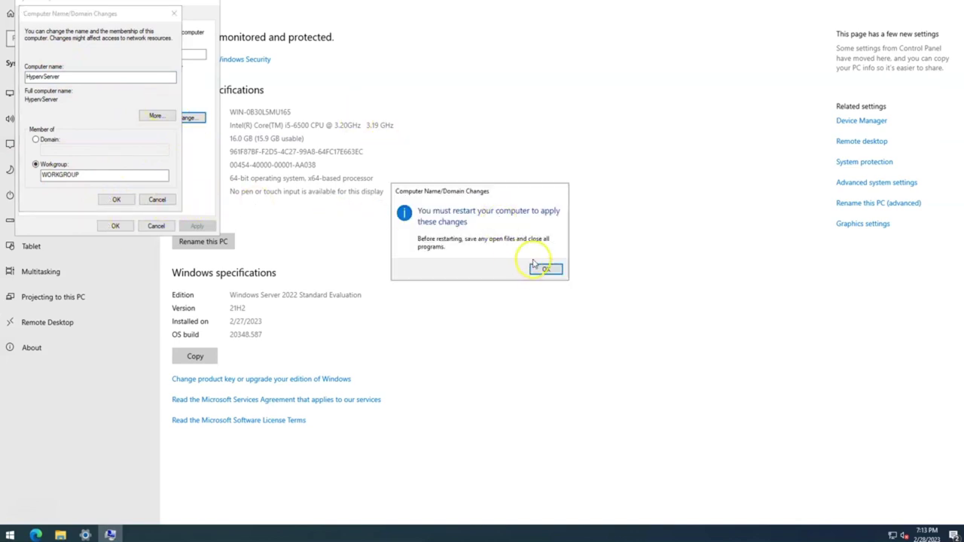
pyautogui.click(546, 269)
pyautogui.click(113, 227)
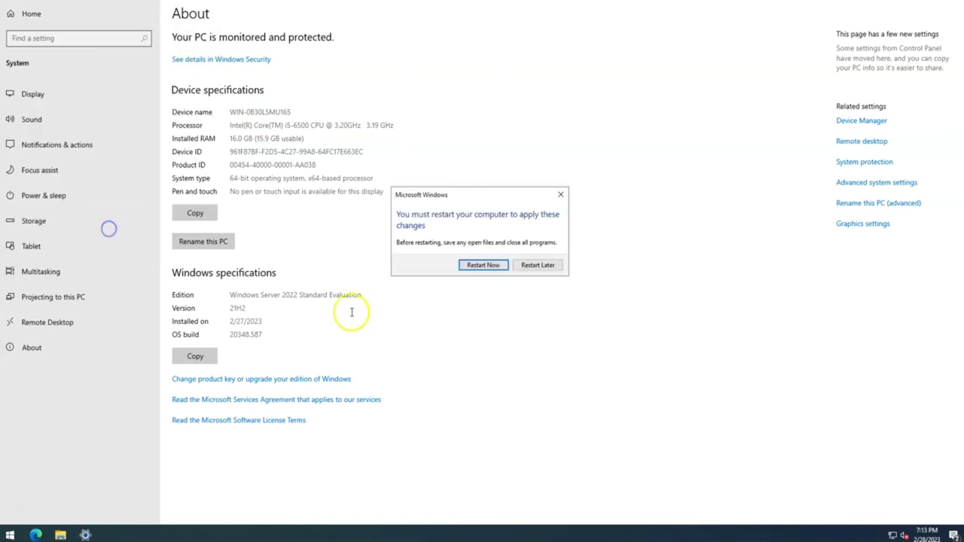
pyautogui.click(537, 265)
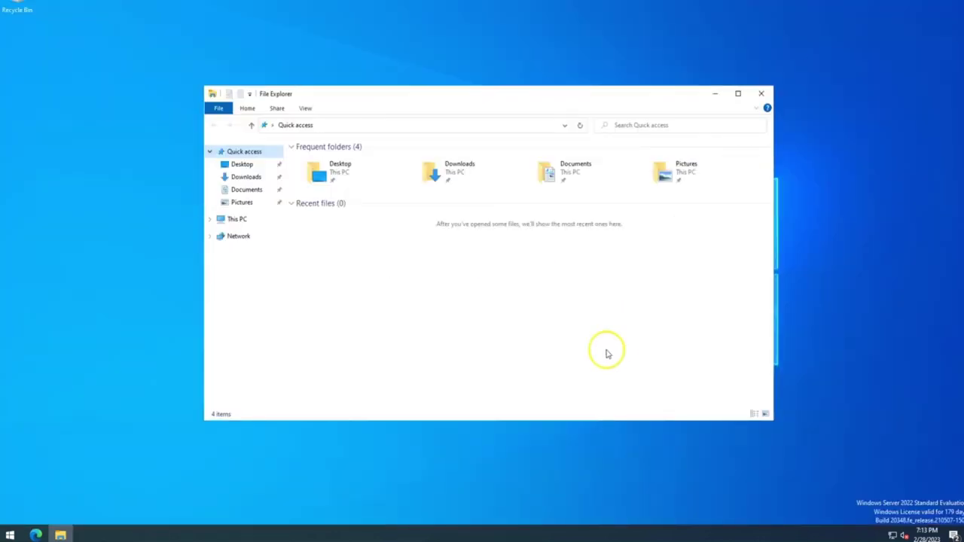
# Close File Explorer, launch Server Manager, dismiss the Admin Center notice, and show the Manage menu.
pyautogui.click(760, 93)
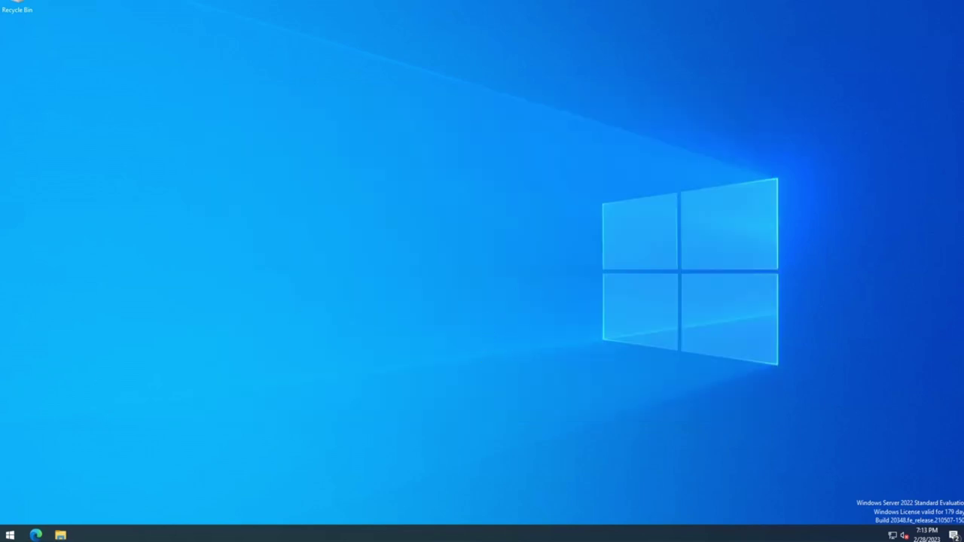
pyautogui.click(10, 533)
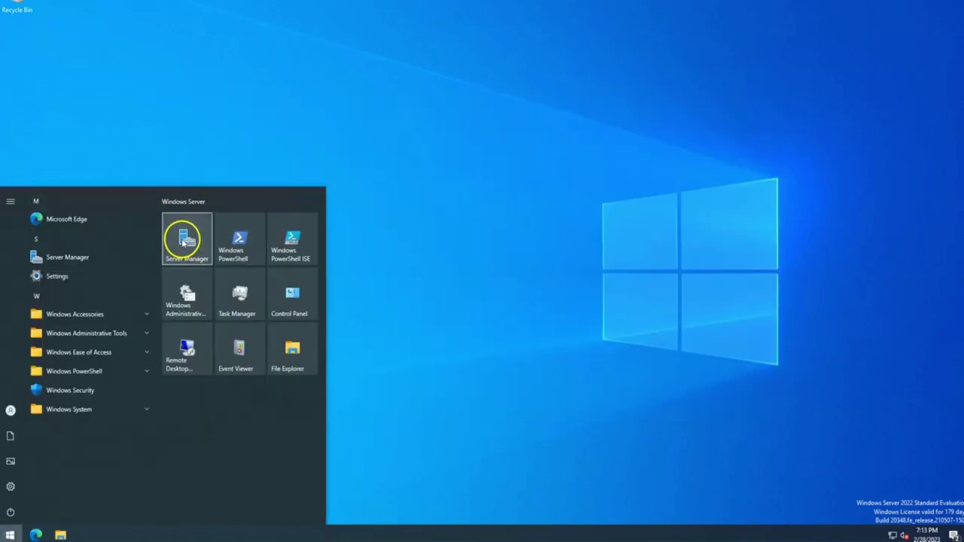
pyautogui.click(178, 234)
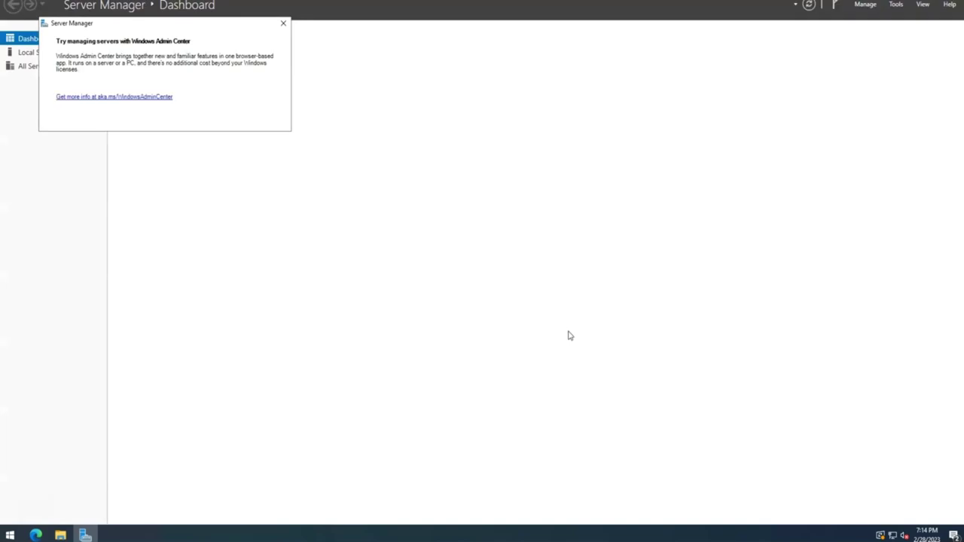
pyautogui.click(285, 23)
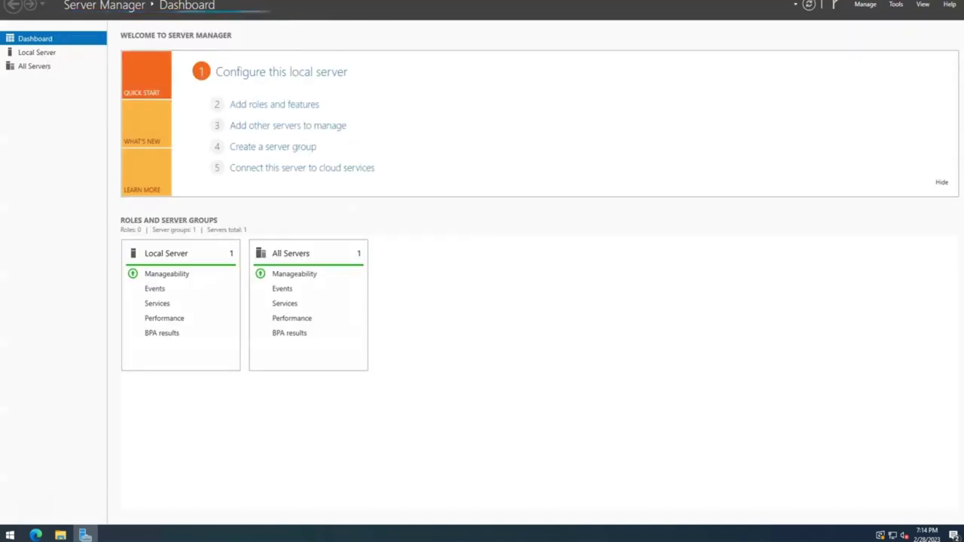
pyautogui.click(866, 4)
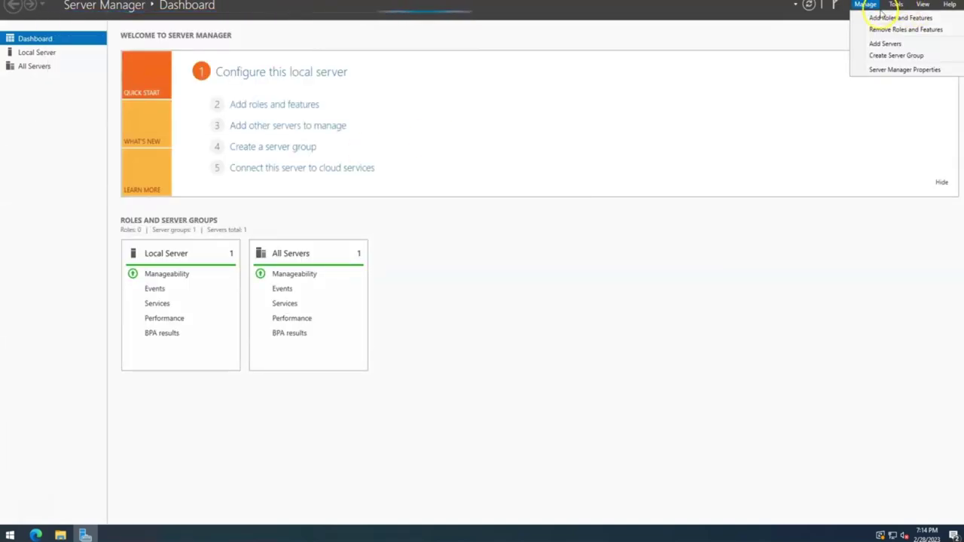
# Run Add Roles and Features on the local server, selecting Hyper-V plus its management tools, up to Create Virtual Switches.
pyautogui.click(889, 18)
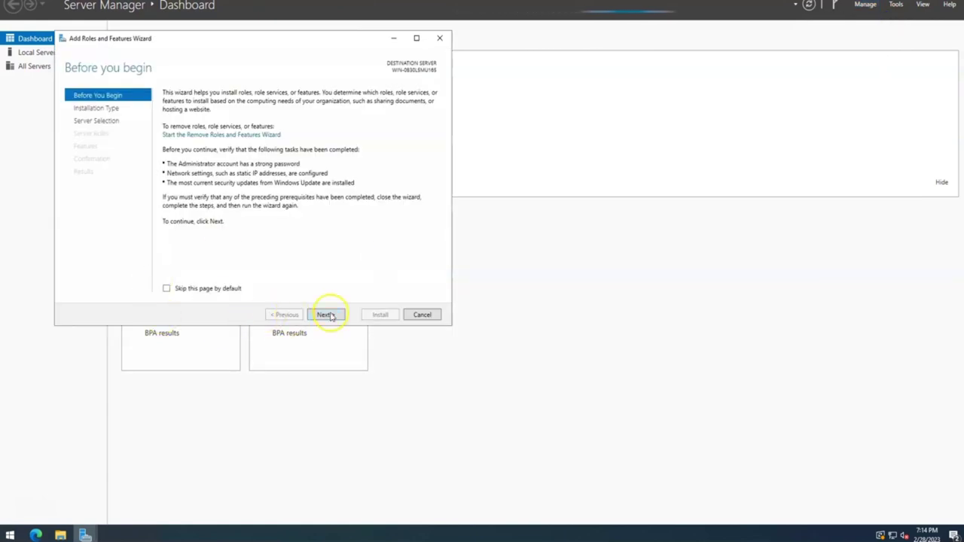
pyautogui.click(325, 314)
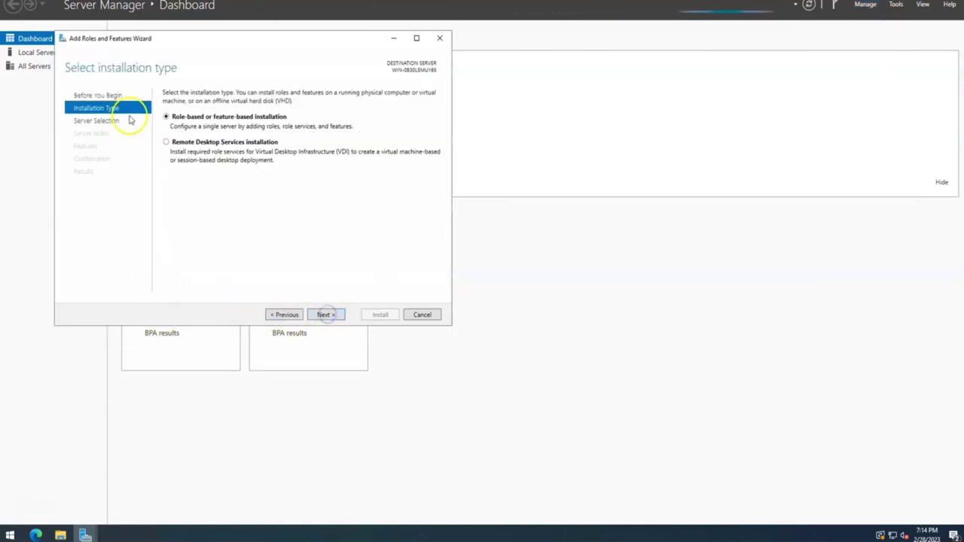
pyautogui.click(330, 315)
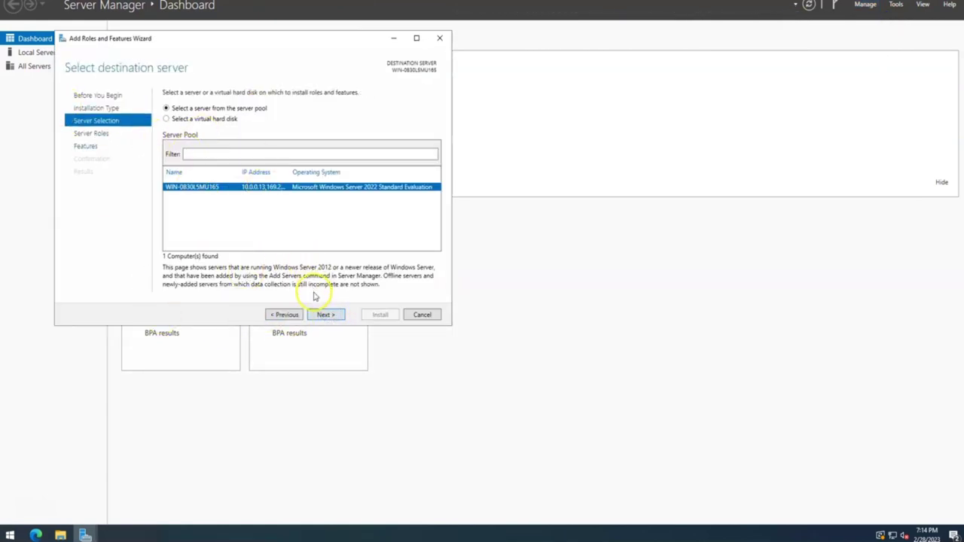
pyautogui.click(324, 314)
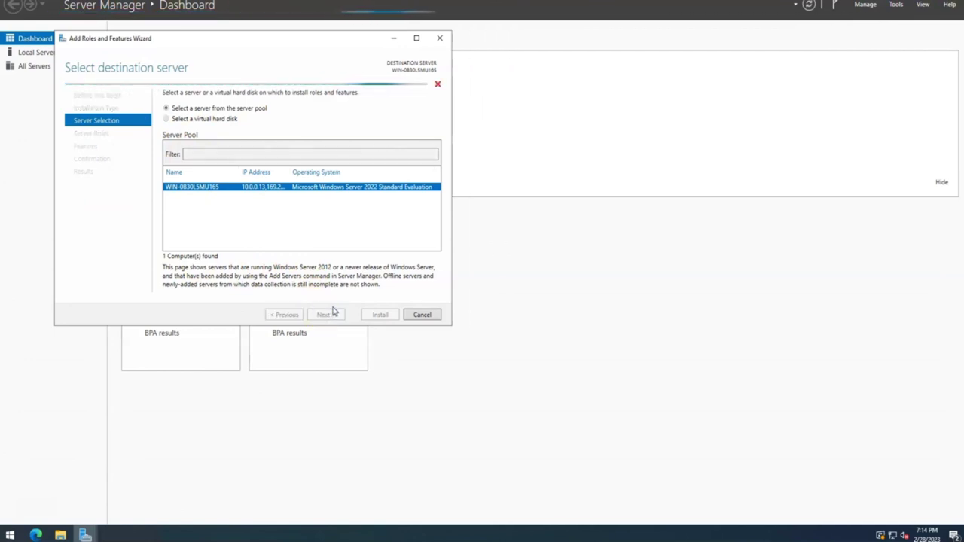
pyautogui.click(332, 315)
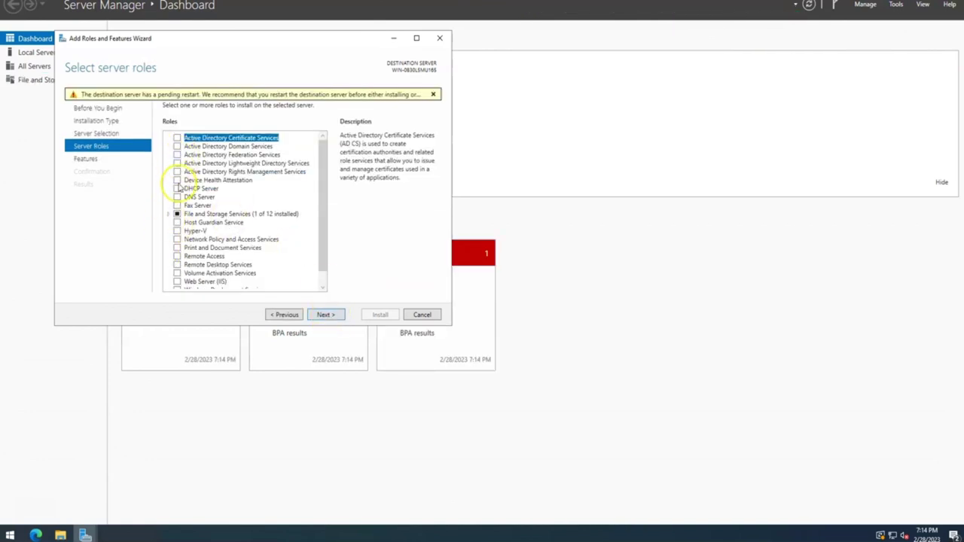
pyautogui.click(177, 234)
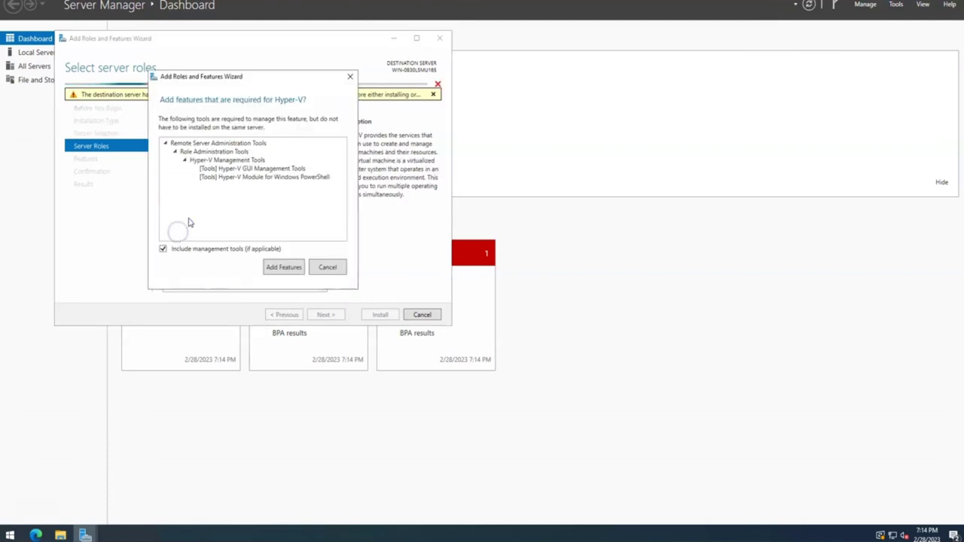
pyautogui.click(279, 268)
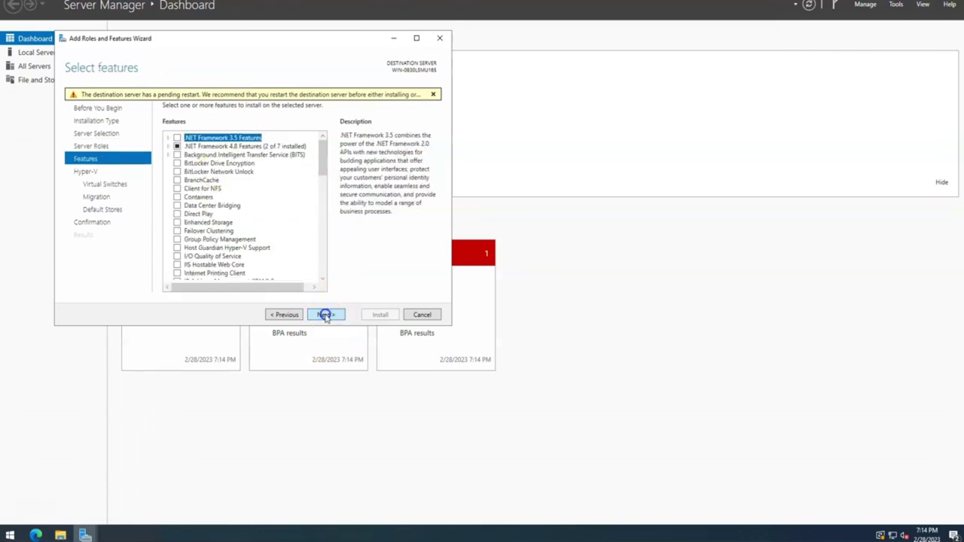
pyautogui.click(325, 314)
pyautogui.click(325, 315)
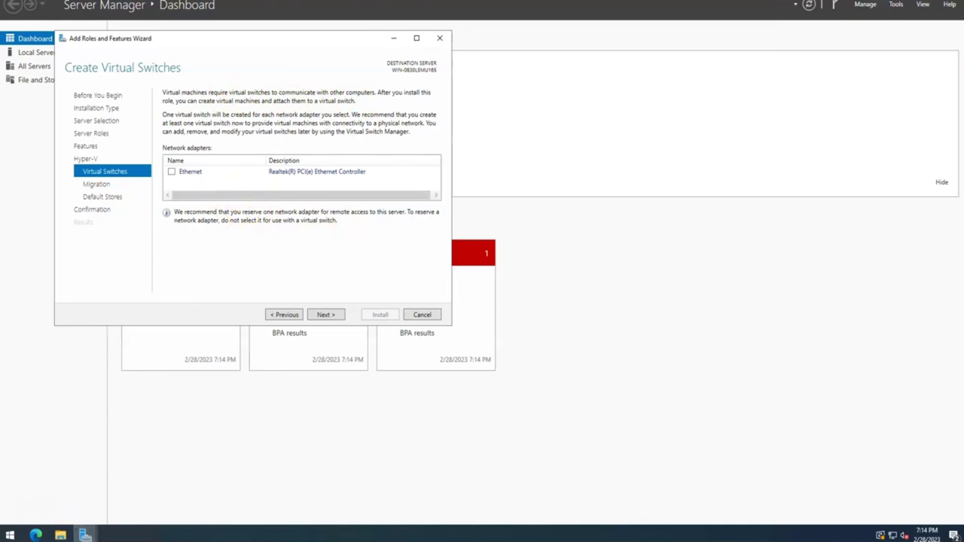
# Open Network Connections from File Explorer's Network properties and rename the Ethernet adapter to 'Internet'.
pyautogui.click(60, 535)
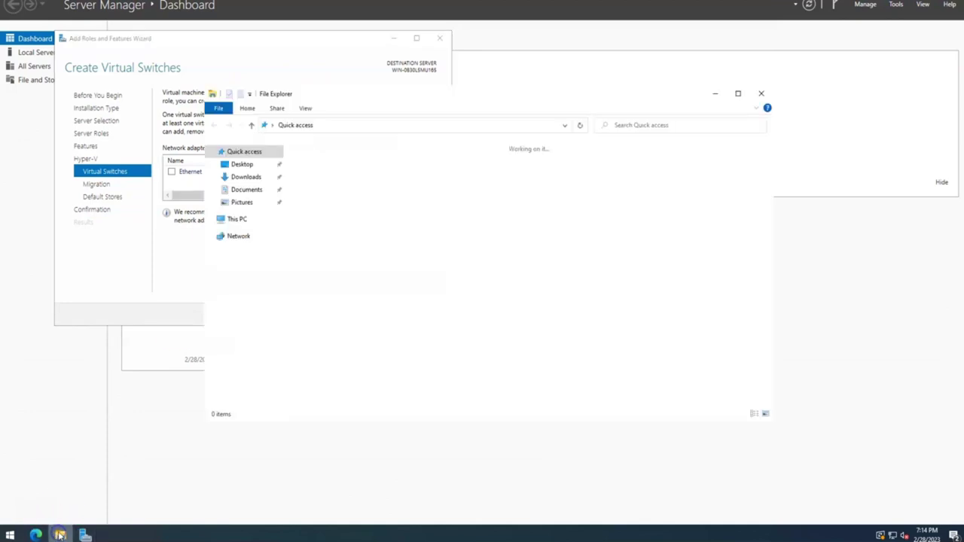
pyautogui.rightClick(230, 237)
pyautogui.click(286, 345)
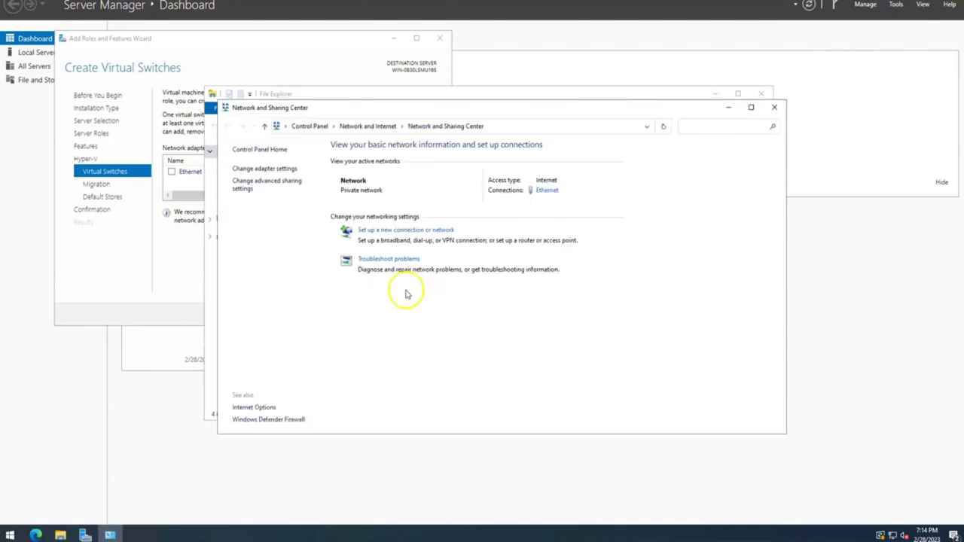
pyautogui.click(265, 169)
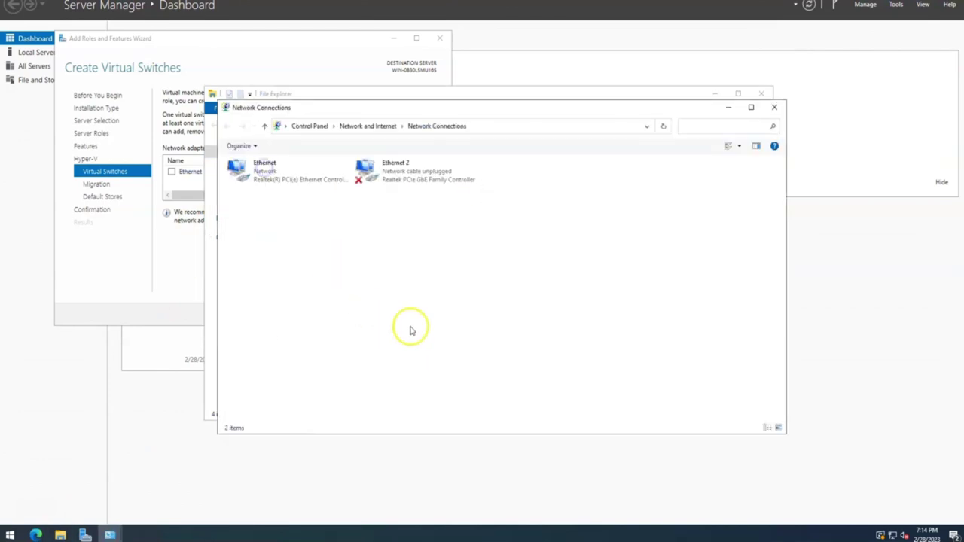
pyautogui.click(264, 171)
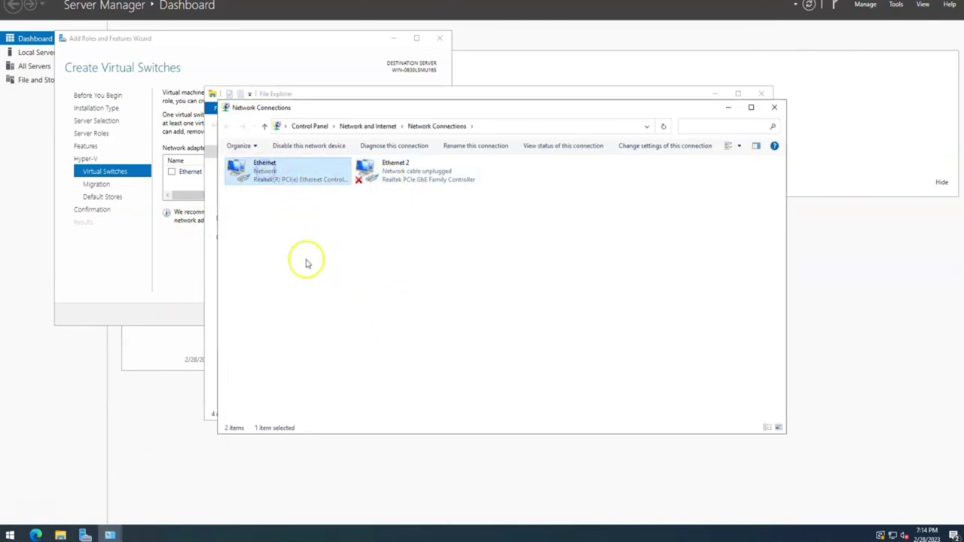
pyautogui.rightClick(257, 165)
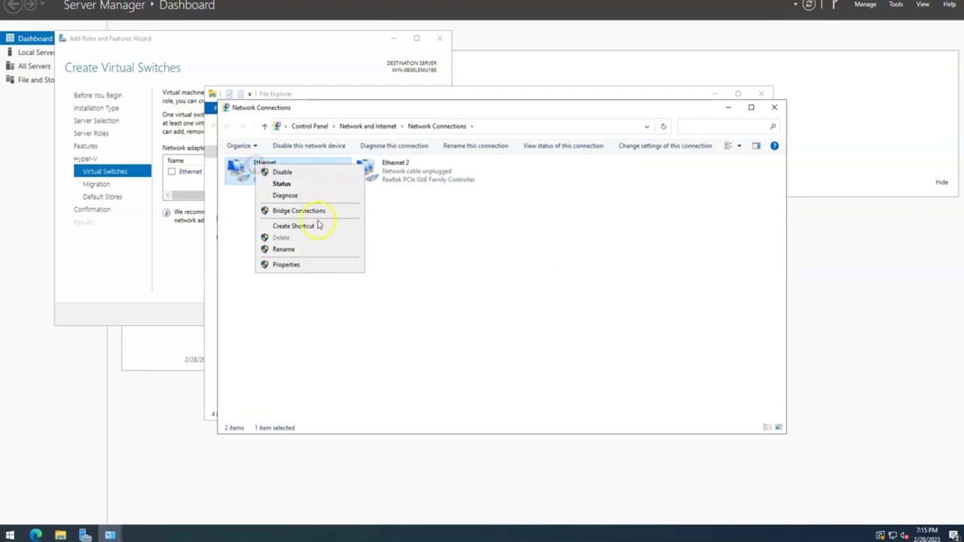
pyautogui.click(284, 249)
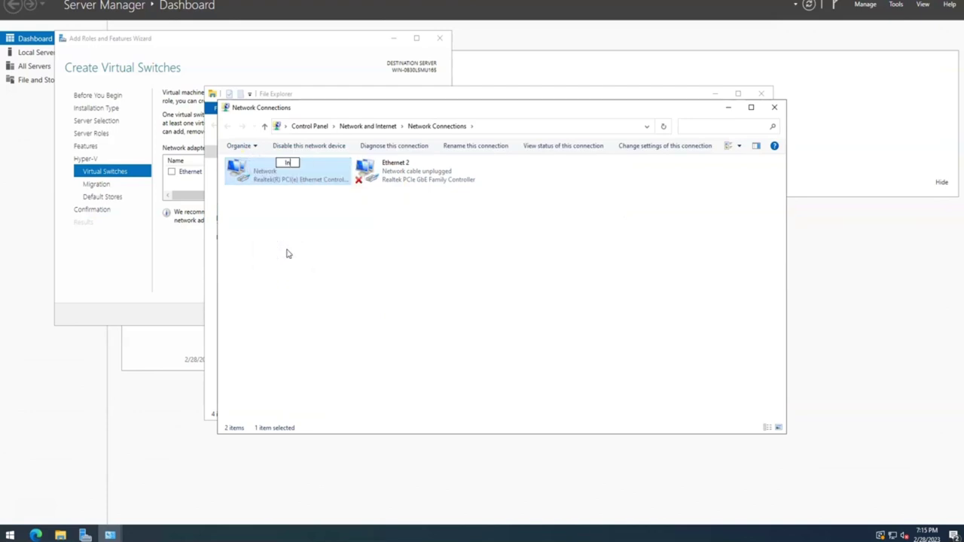
pyautogui.press('Return')
pyautogui.click(332, 278)
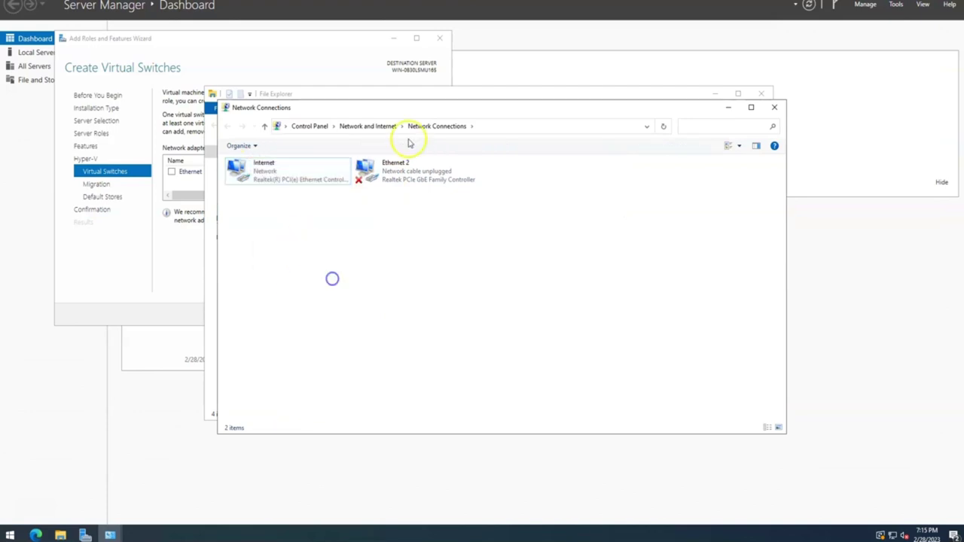
# Rename the Ethernet 2 adapter to 'Management'.
pyautogui.click(381, 165)
pyautogui.rightClick(381, 166)
pyautogui.click(419, 252)
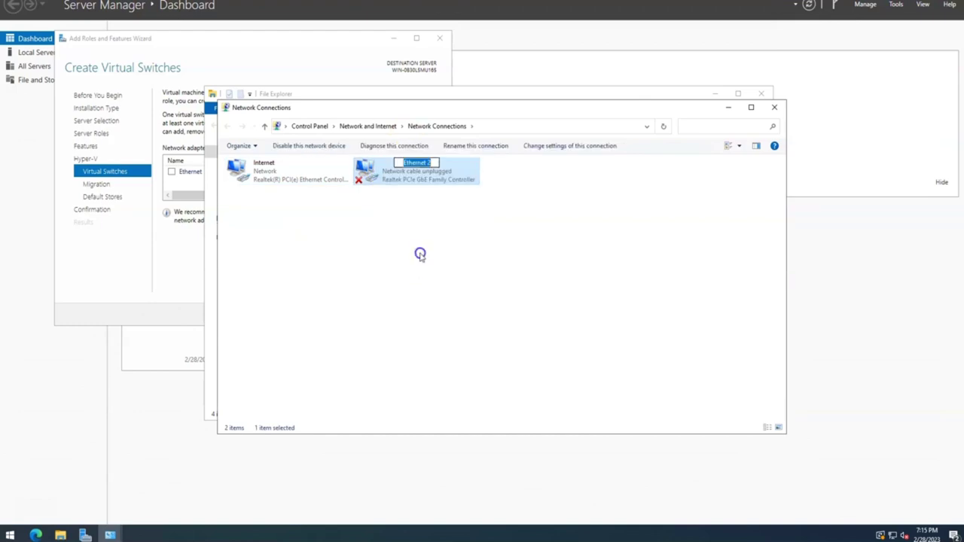
pyautogui.write('Man')
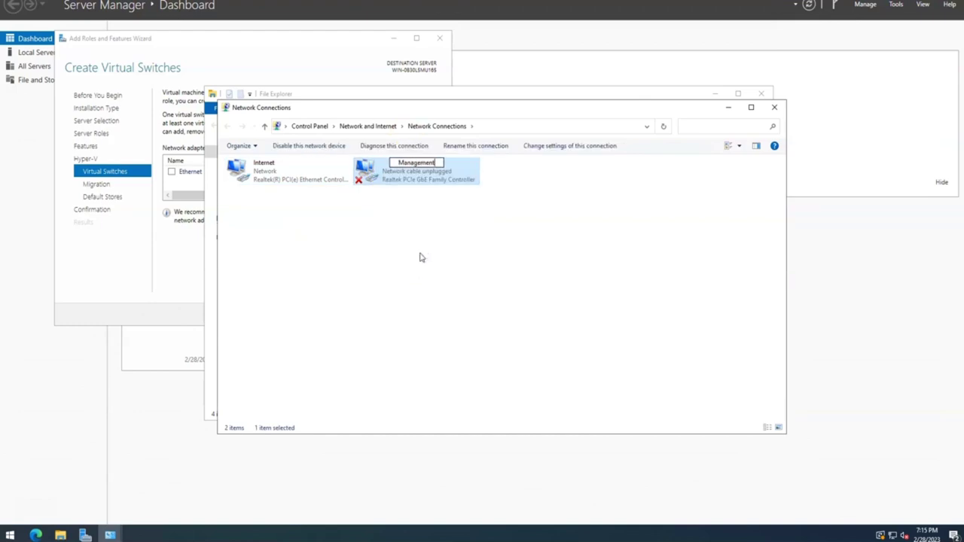
pyautogui.write('agement')
pyautogui.press('Return')
pyautogui.click(467, 273)
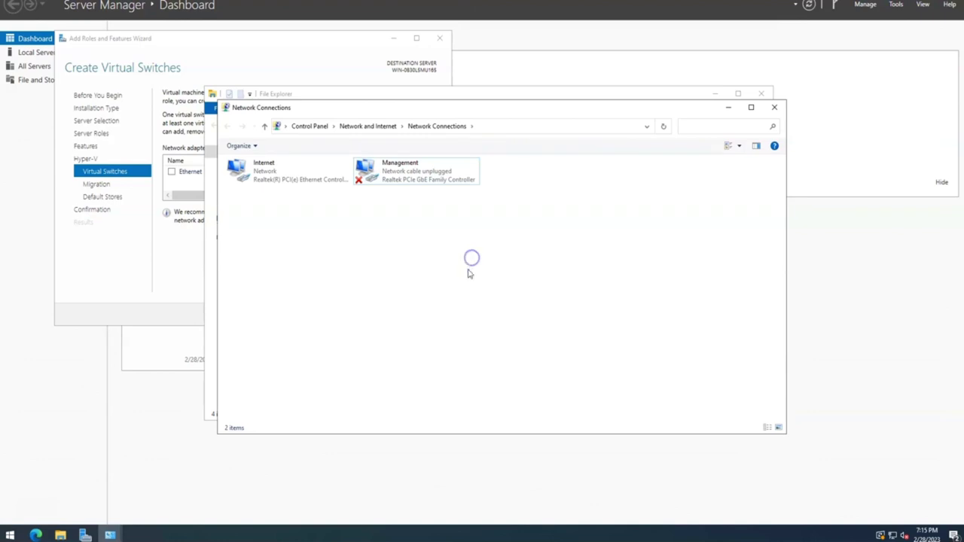
# Check the Internet adapter's address details in its connection status.
pyautogui.rightClick(259, 172)
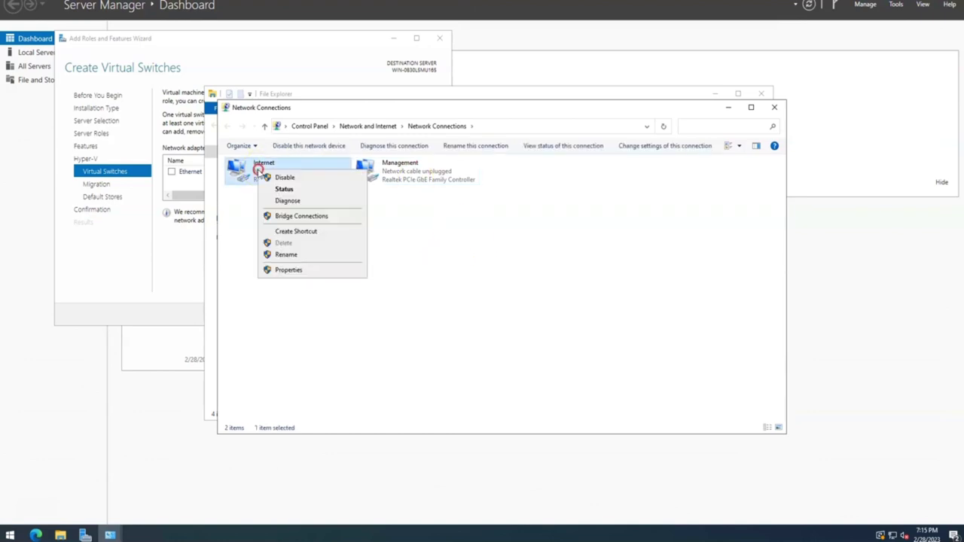
pyautogui.click(284, 190)
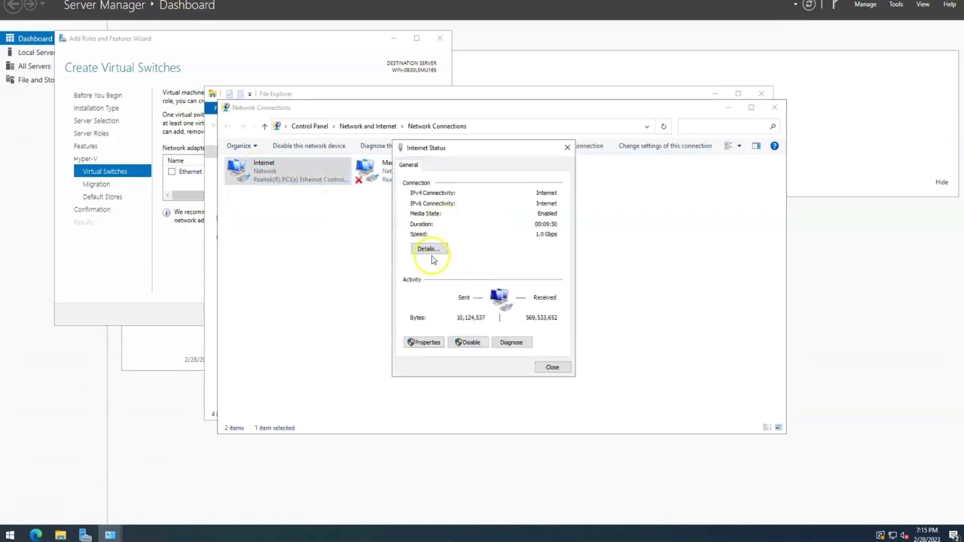
pyautogui.click(429, 249)
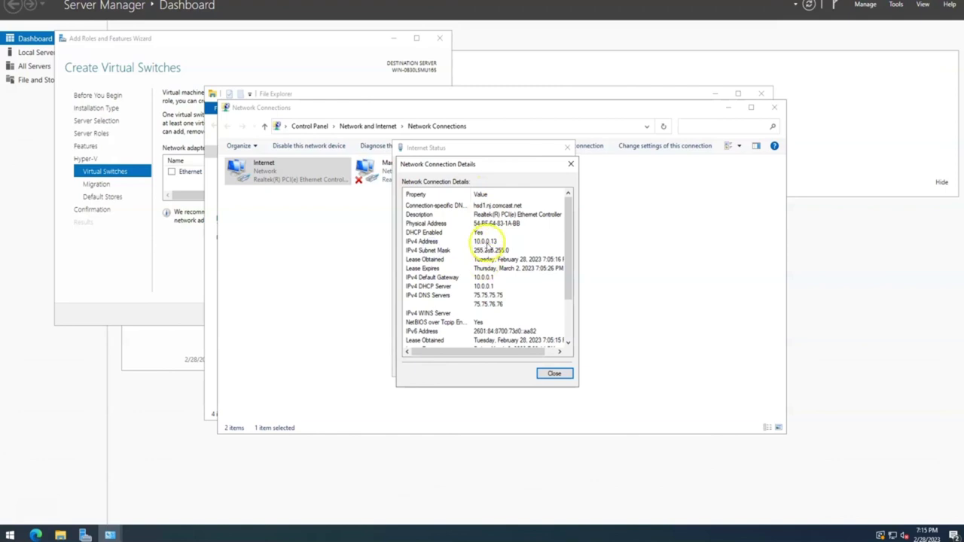
pyautogui.click(554, 374)
pyautogui.click(553, 370)
# Set the Management adapter's IPv4 properties to use a manually specified IP address.
pyautogui.click(388, 164)
pyautogui.rightClick(387, 165)
pyautogui.click(445, 267)
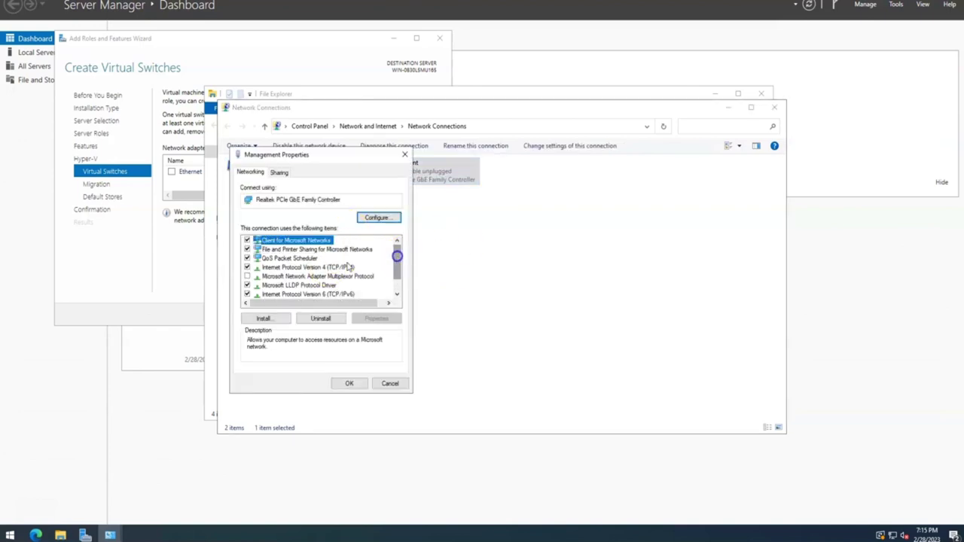
pyautogui.doubleClick(319, 267)
pyautogui.click(302, 271)
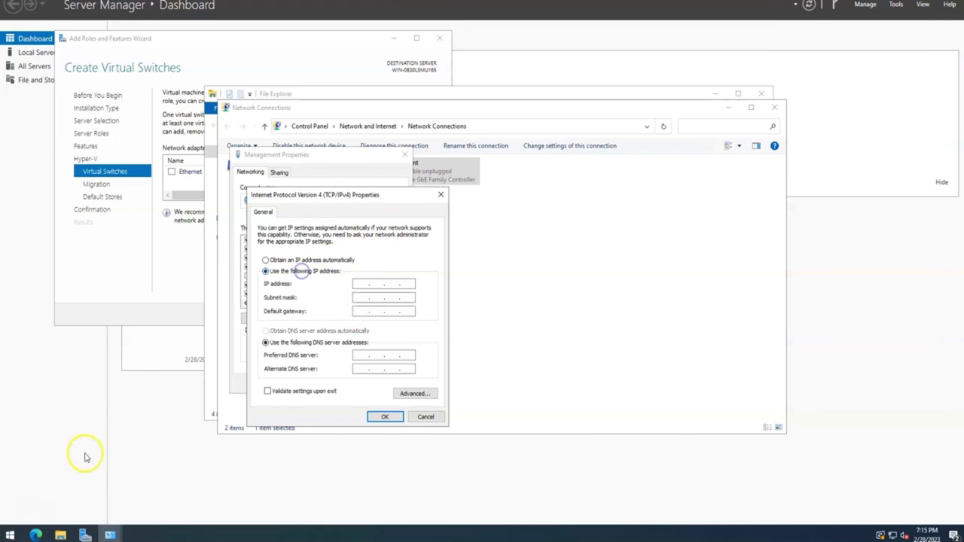
# Launch Command Prompt and ping 10.0.0.14 to confirm the address is unused.
pyautogui.click(11, 535)
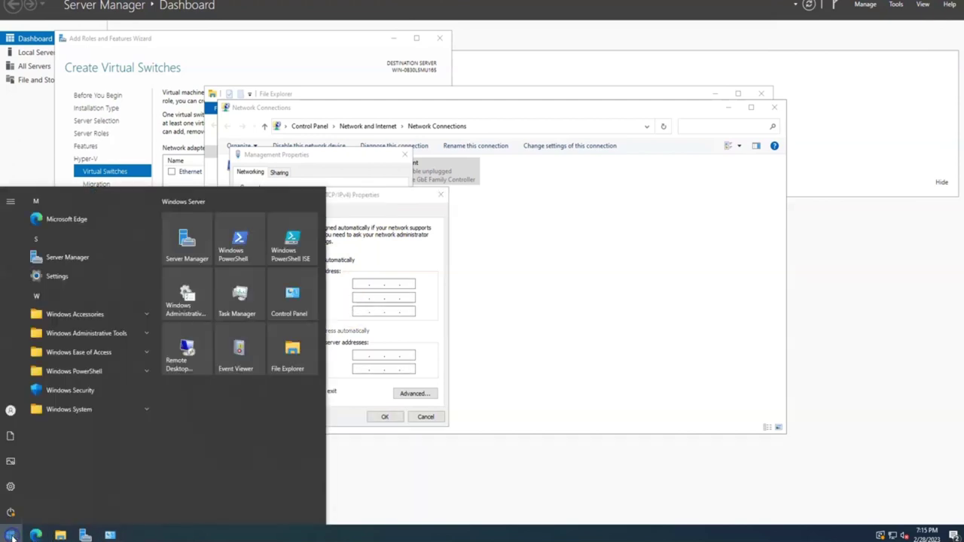
pyautogui.write('cmd')
pyautogui.press('Return')
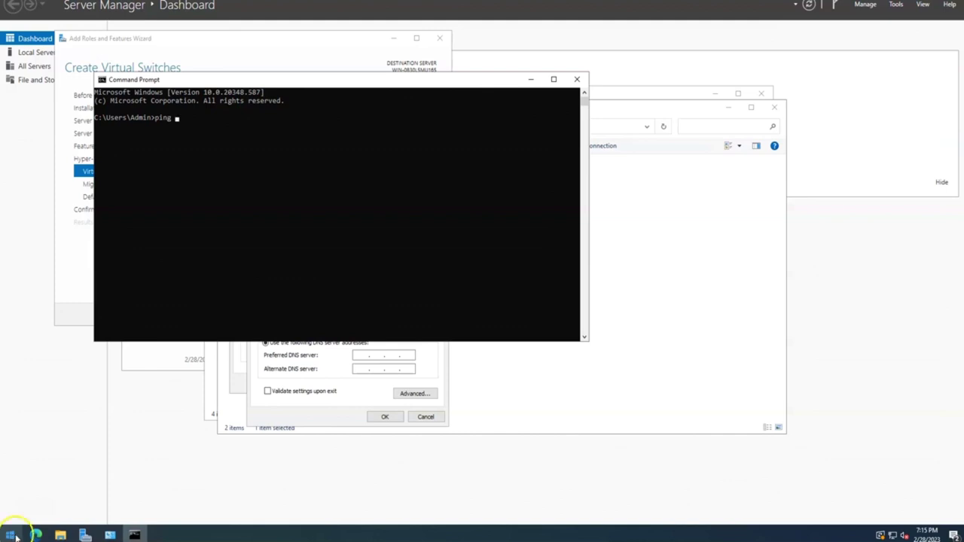
pyautogui.press('Return')
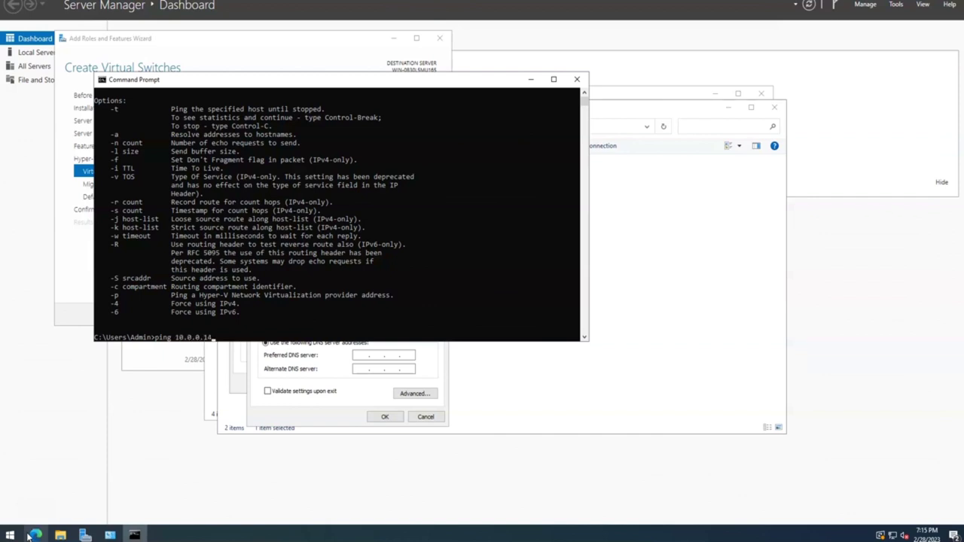
pyautogui.write('ping 10.0.0.14')
pyautogui.press('Return')
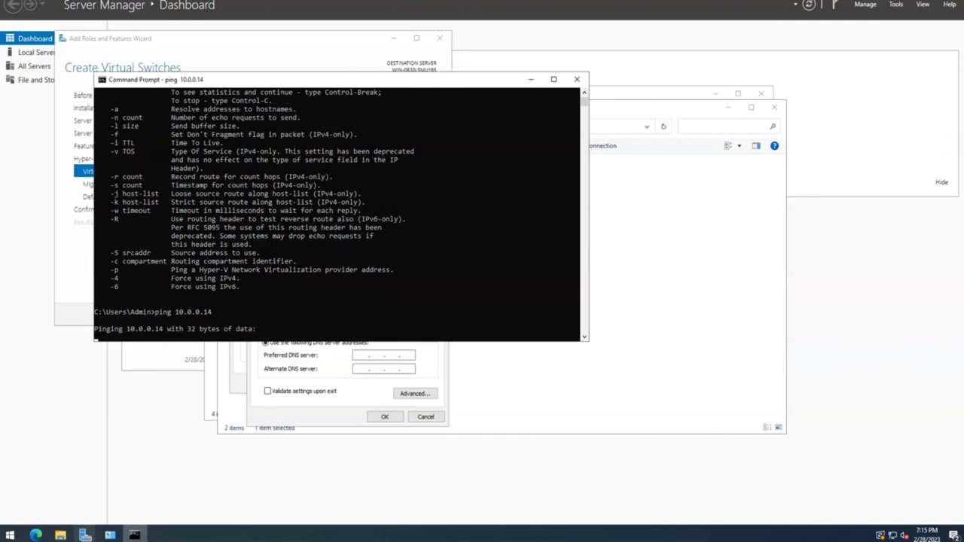
# Give the Management adapter static IPv4 address 10.0.0.14 with its subnet mask and confirm.
pyautogui.click(347, 422)
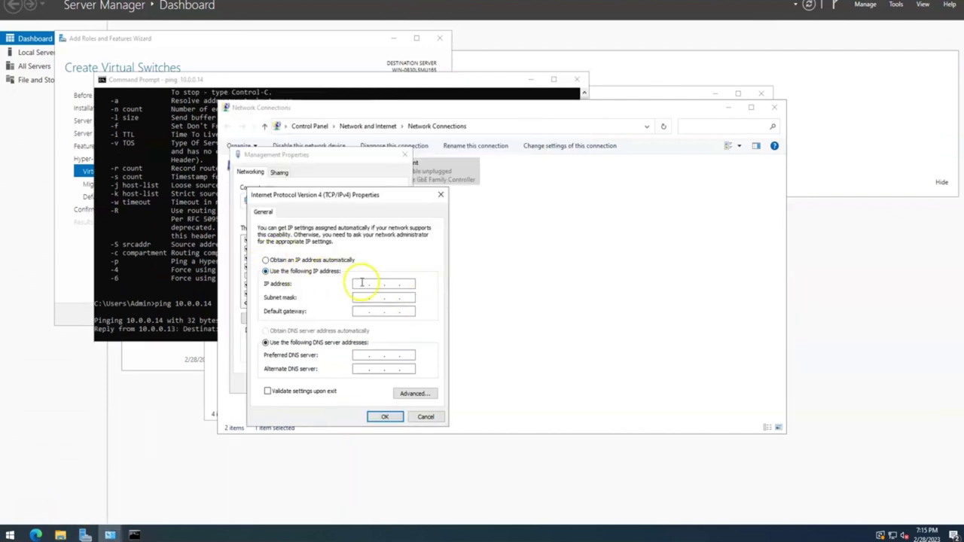
pyautogui.click(376, 284)
pyautogui.write('10 . 0 . 0 . 14')
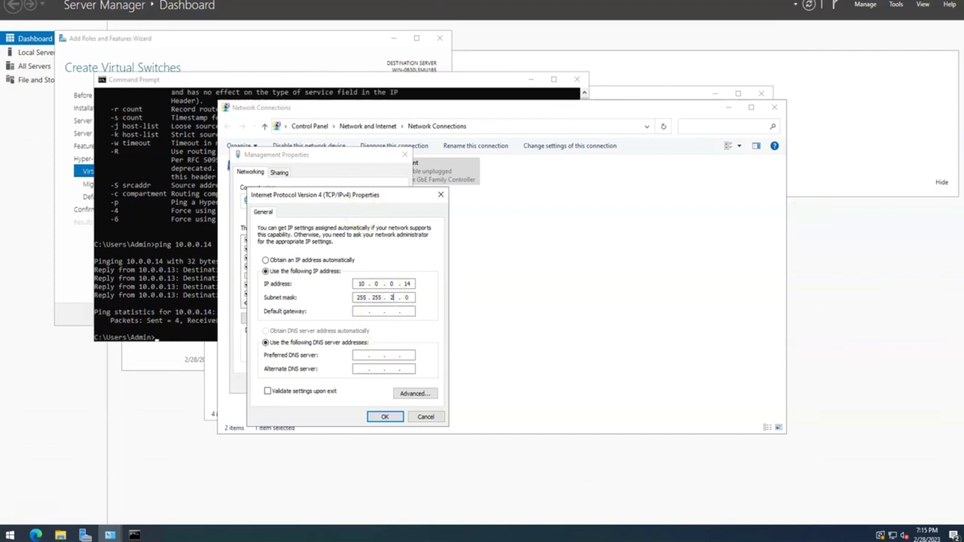
pyautogui.click(397, 418)
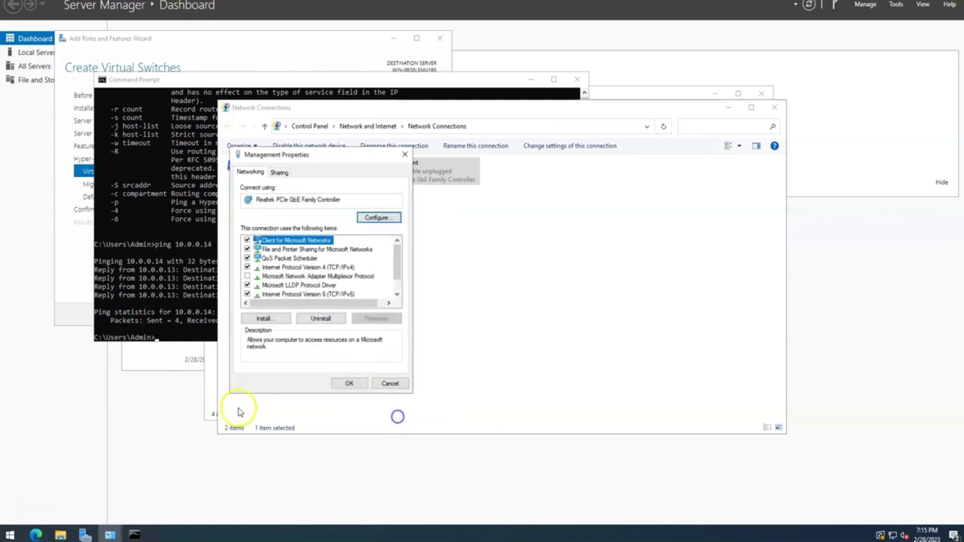
pyautogui.click(348, 384)
# Close Command Prompt and all network windows, then continue the wizard without creating a virtual switch.
pyautogui.click(172, 277)
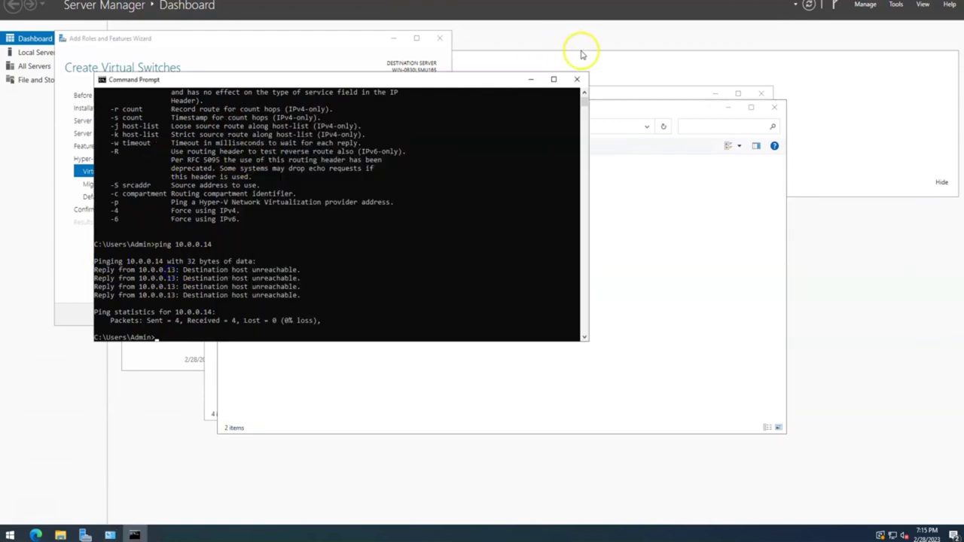
pyautogui.click(577, 79)
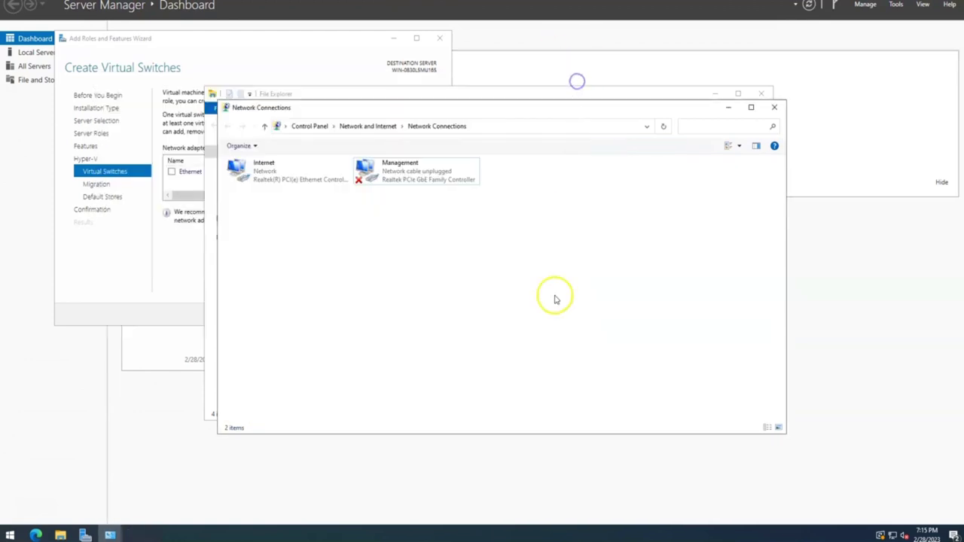
pyautogui.click(400, 168)
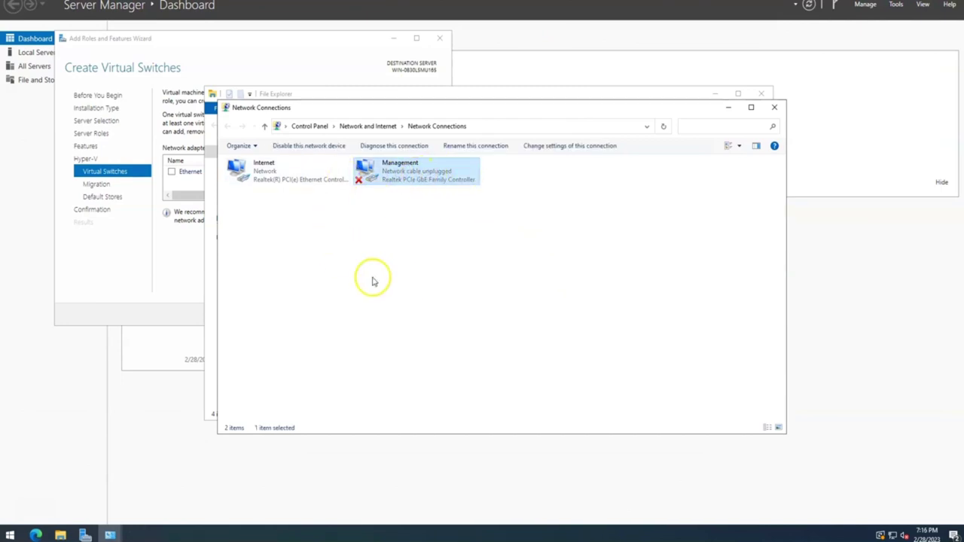
pyautogui.click(409, 312)
pyautogui.click(279, 173)
pyautogui.click(628, 305)
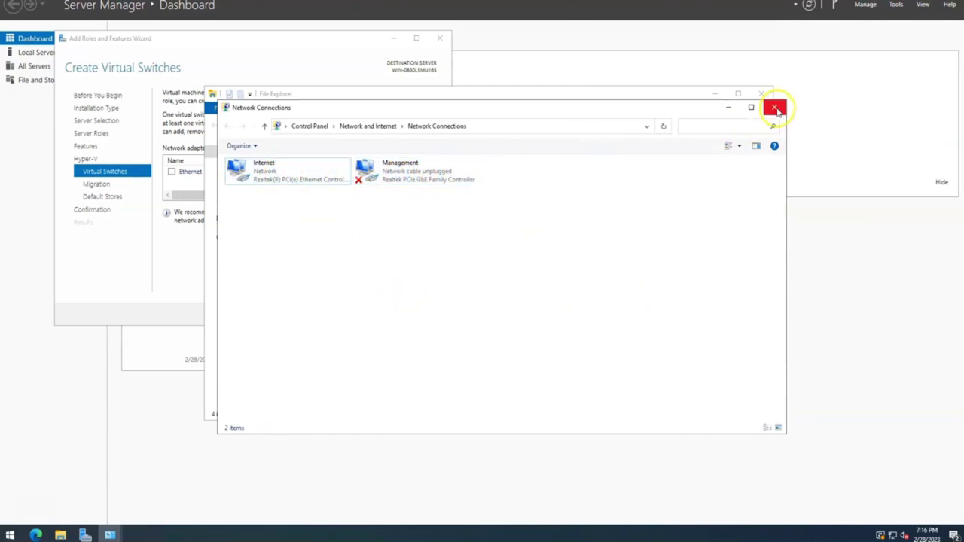
pyautogui.click(773, 107)
pyautogui.click(552, 368)
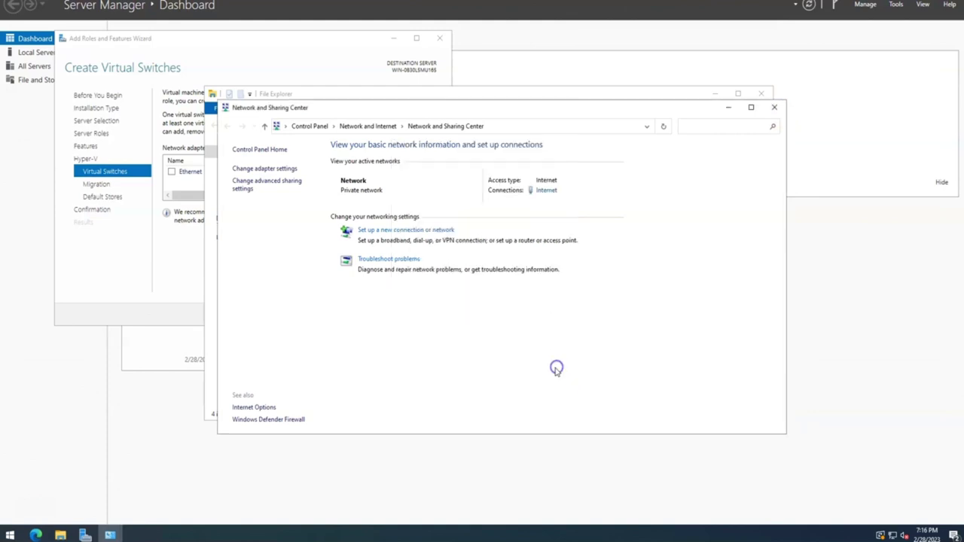
pyautogui.click(773, 107)
pyautogui.click(763, 94)
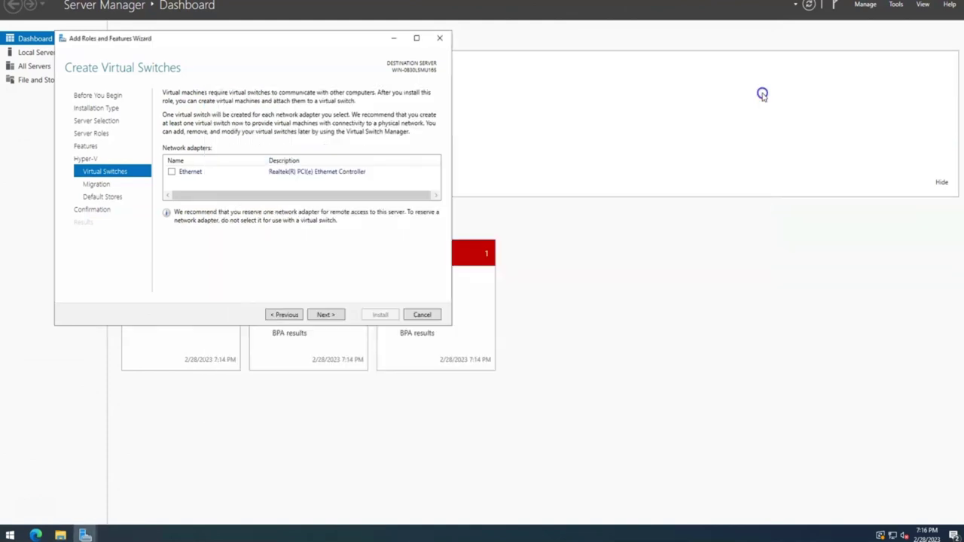
pyautogui.click(327, 315)
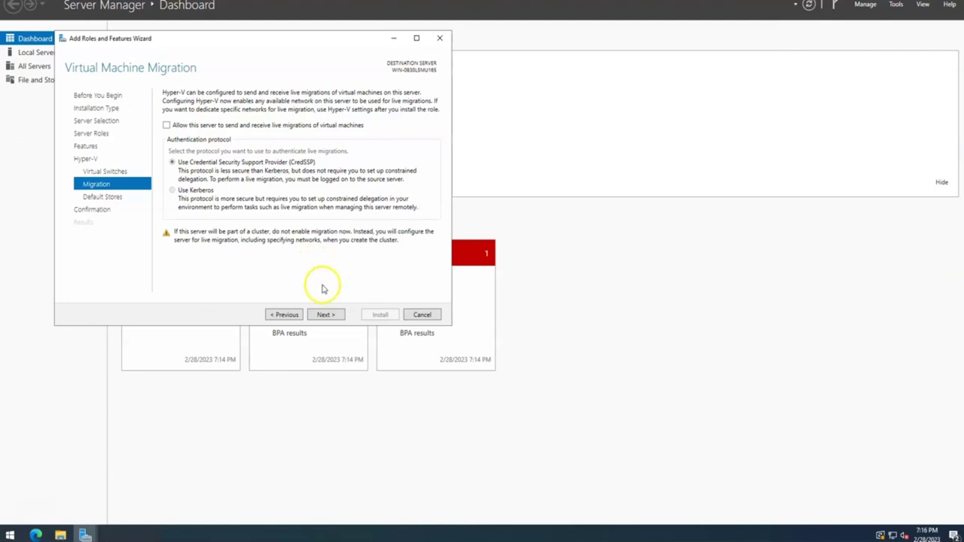
# Skip live migration, keep the default storage locations, and start installing the Hyper-V role.
pyautogui.click(325, 314)
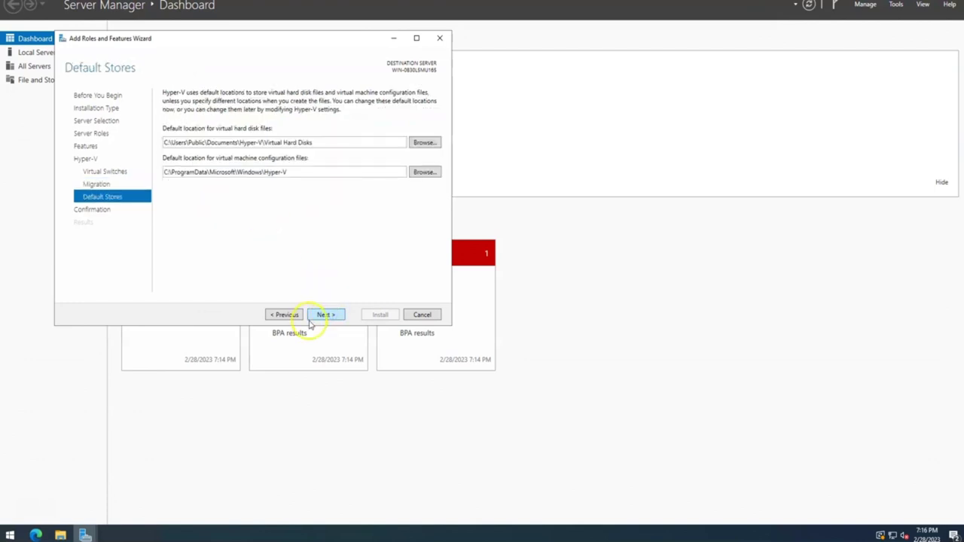
pyautogui.click(337, 316)
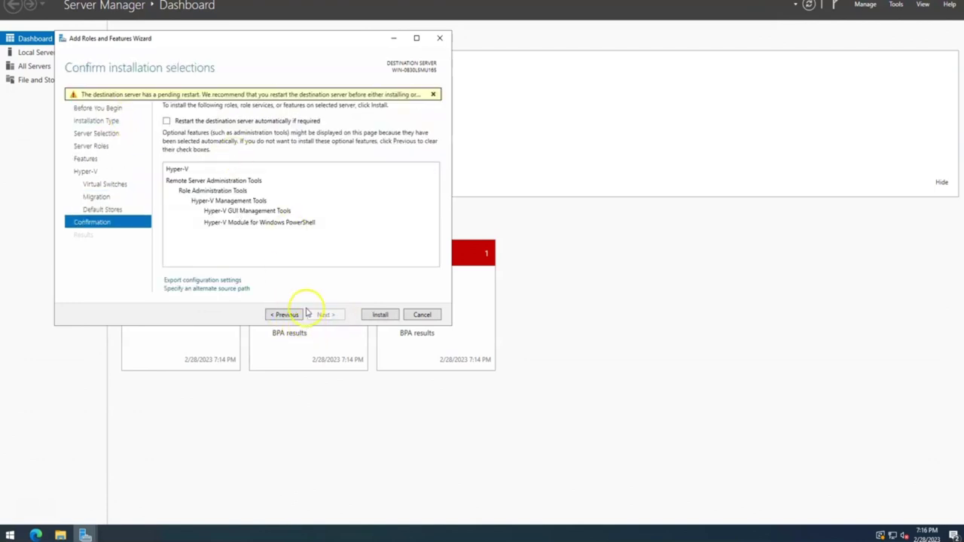
pyautogui.click(380, 316)
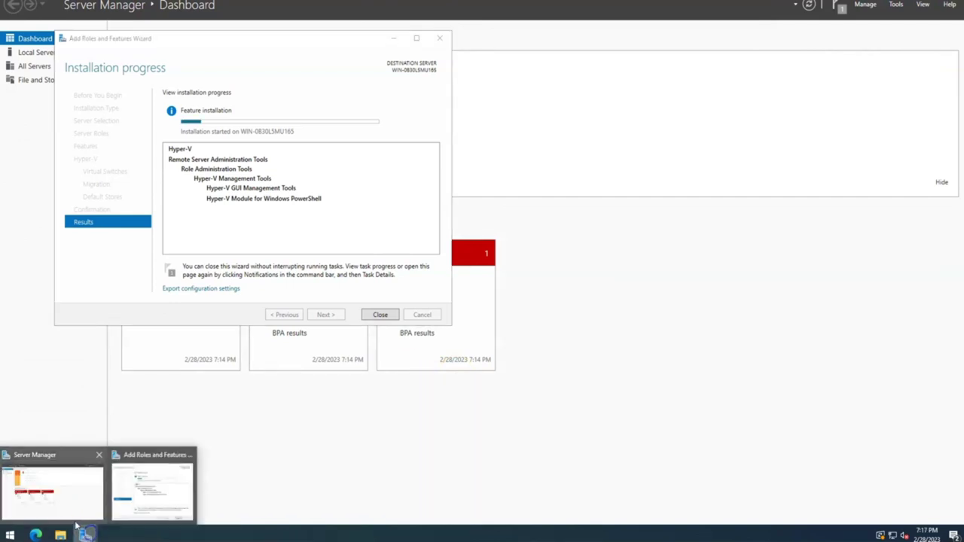
# Open Windows Settings to the Update & Security page.
pyautogui.click(75, 492)
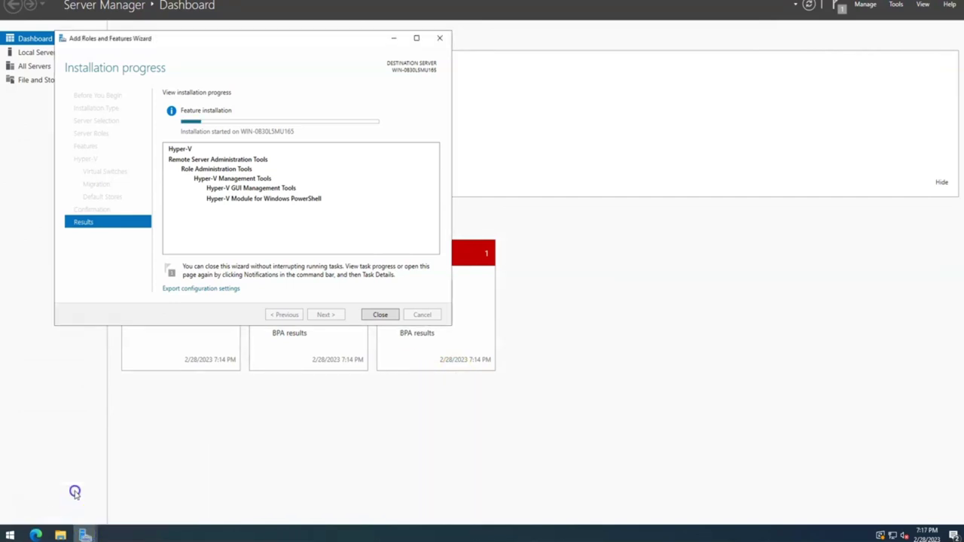
pyautogui.click(9, 536)
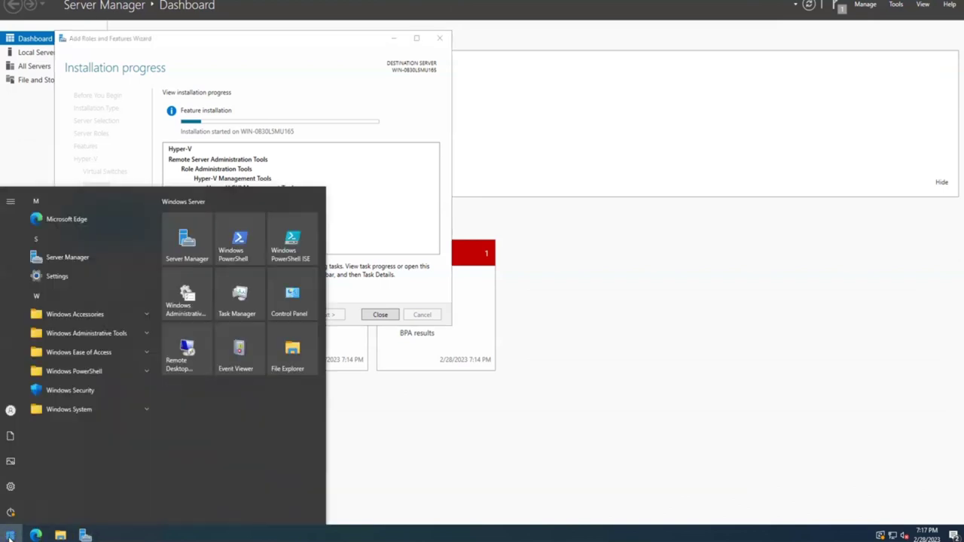
pyautogui.click(10, 486)
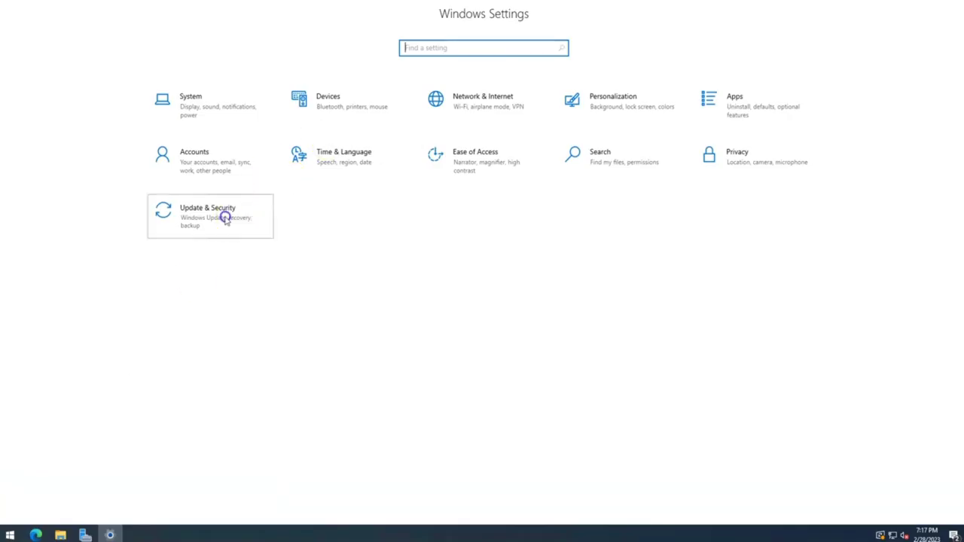
pyautogui.click(224, 218)
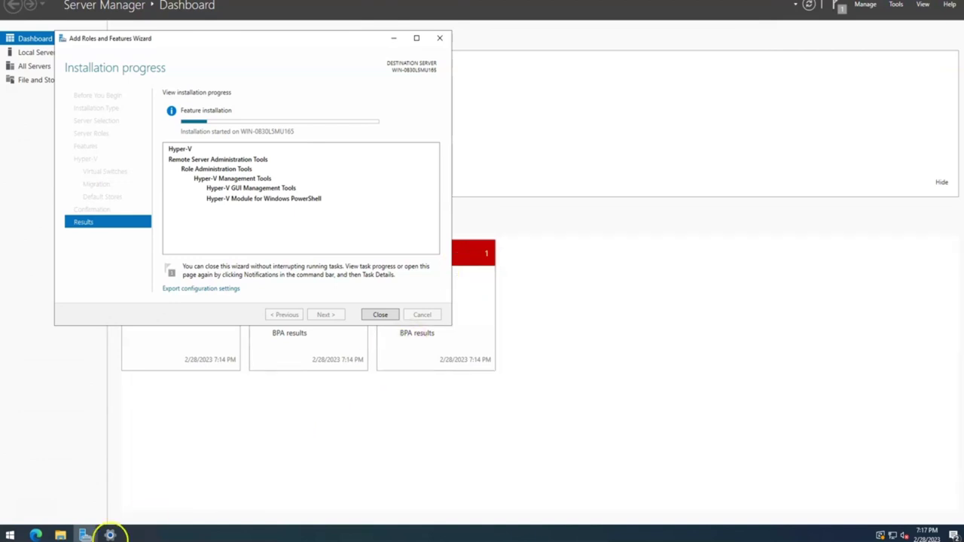
# Return to Server Manager and close the wizard reporting installation error 0xc004000d.
pyautogui.click(109, 535)
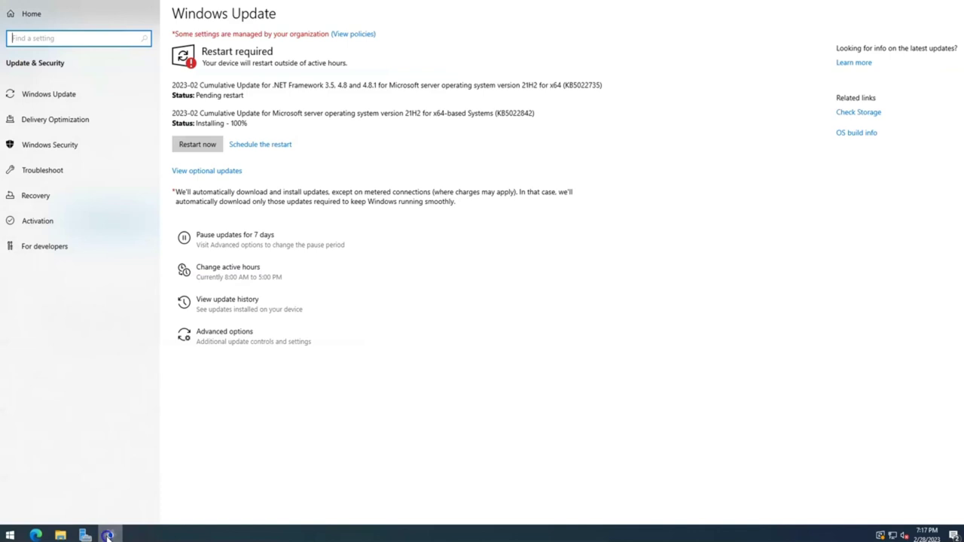
pyautogui.click(109, 535)
pyautogui.moveTo(84, 535)
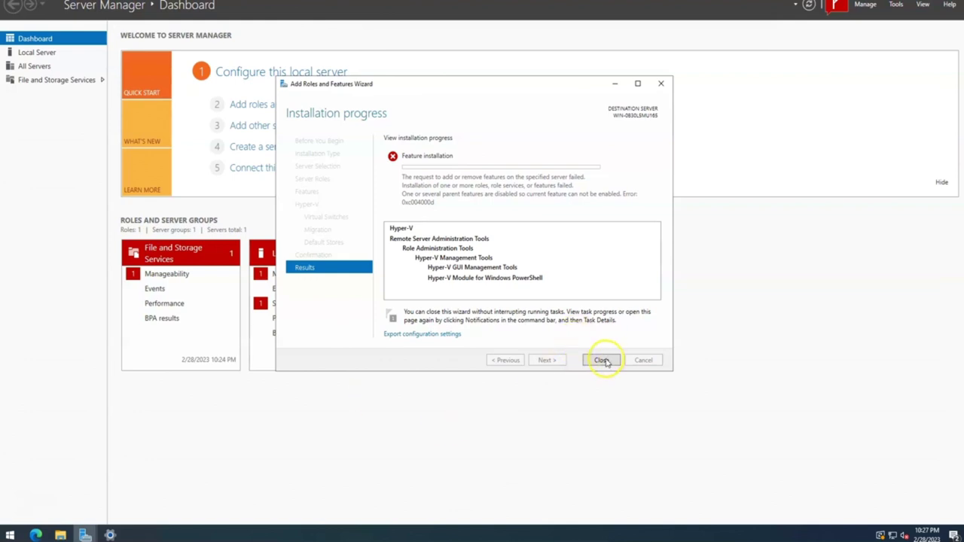
pyautogui.click(602, 360)
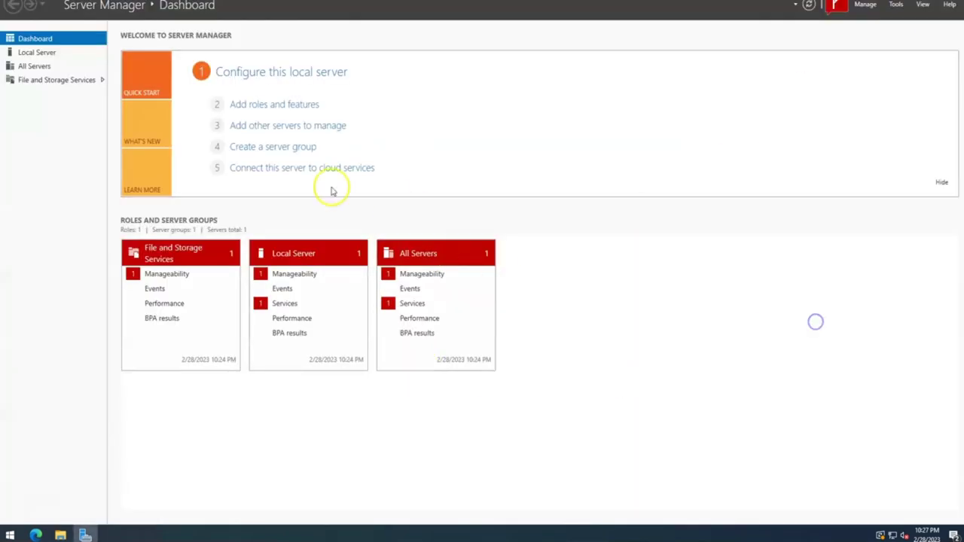
# Review the failed Hyper-V feature installation in Task Details, then close it and Server Manager.
pyautogui.click(833, 6)
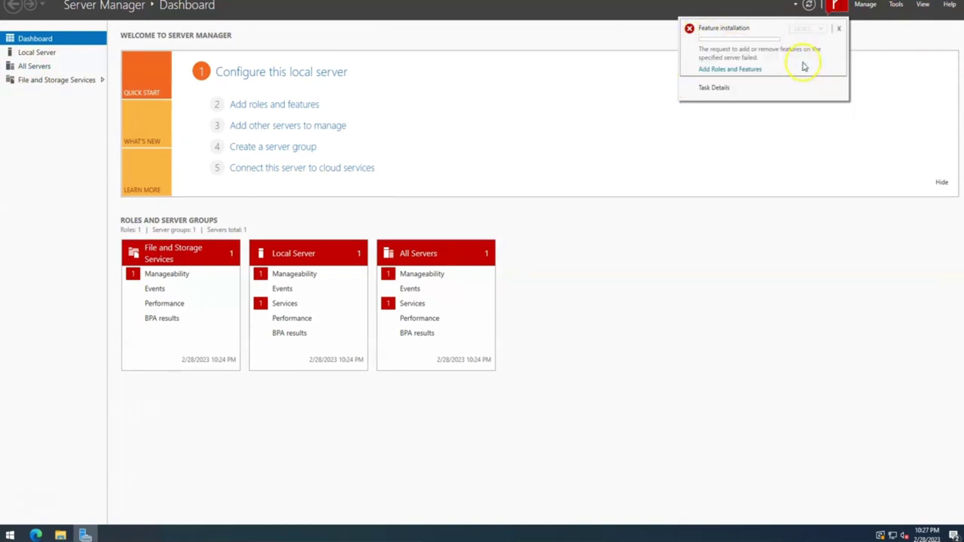
pyautogui.click(710, 89)
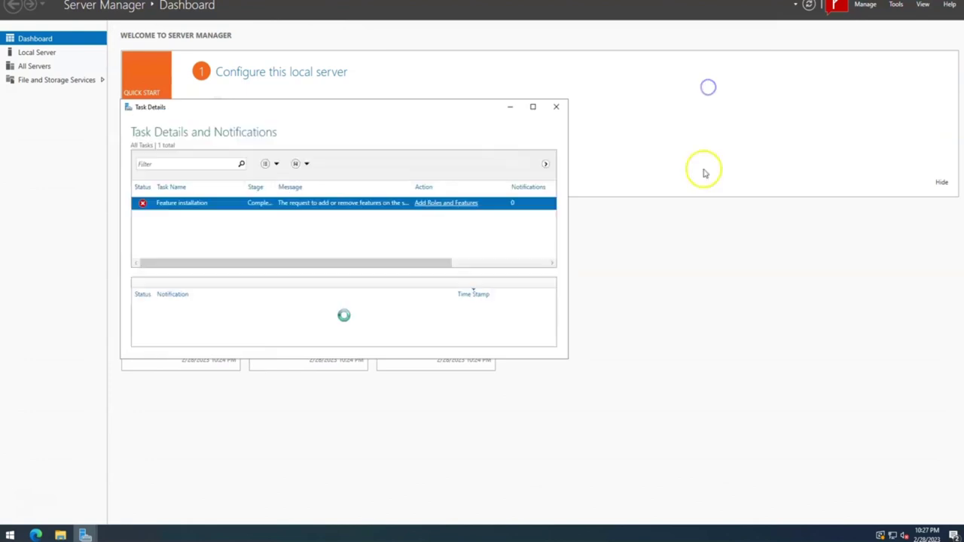
pyautogui.moveTo(402, 263); pyautogui.dragTo(250, 256)
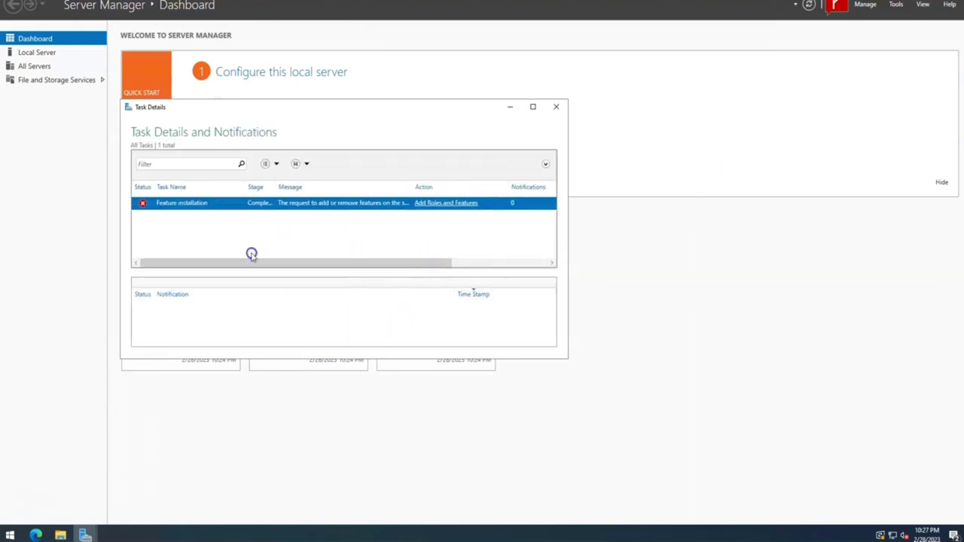
pyautogui.moveTo(286, 267)
pyautogui.mouseDown()
pyautogui.moveTo(351, 269)
pyautogui.moveTo(273, 267)
pyautogui.mouseUp()
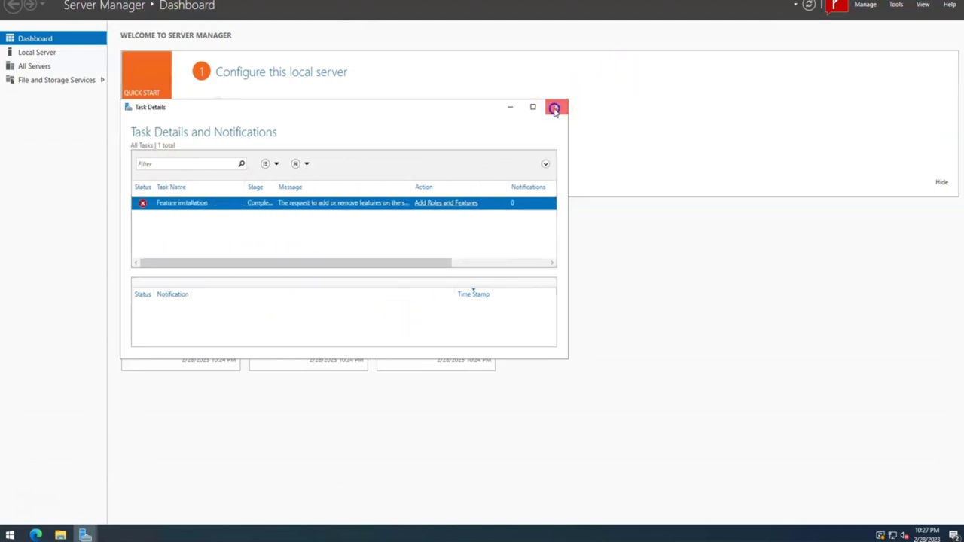
pyautogui.click(556, 106)
pyautogui.hotkey('alt', 'F4')
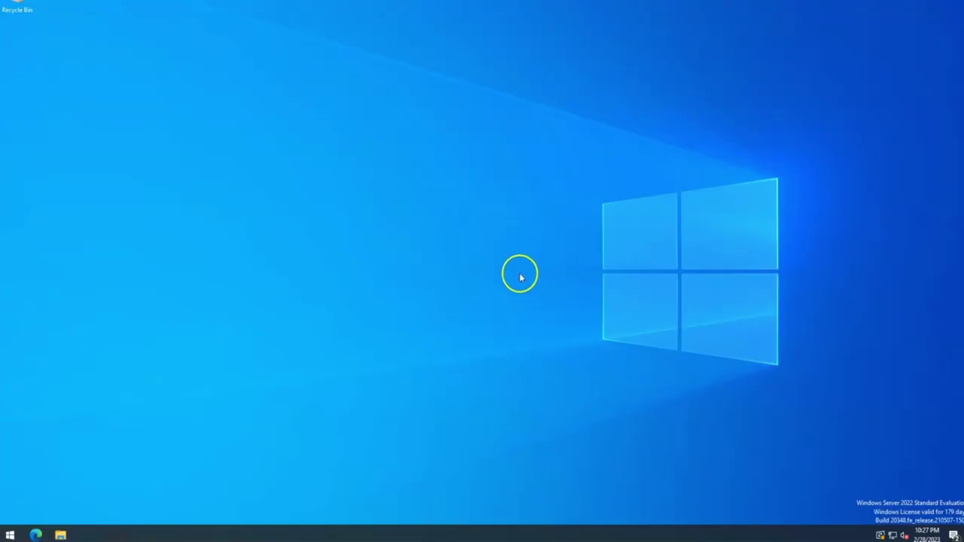
# Open the Windows Update page in Windows Settings.
pyautogui.click(9, 532)
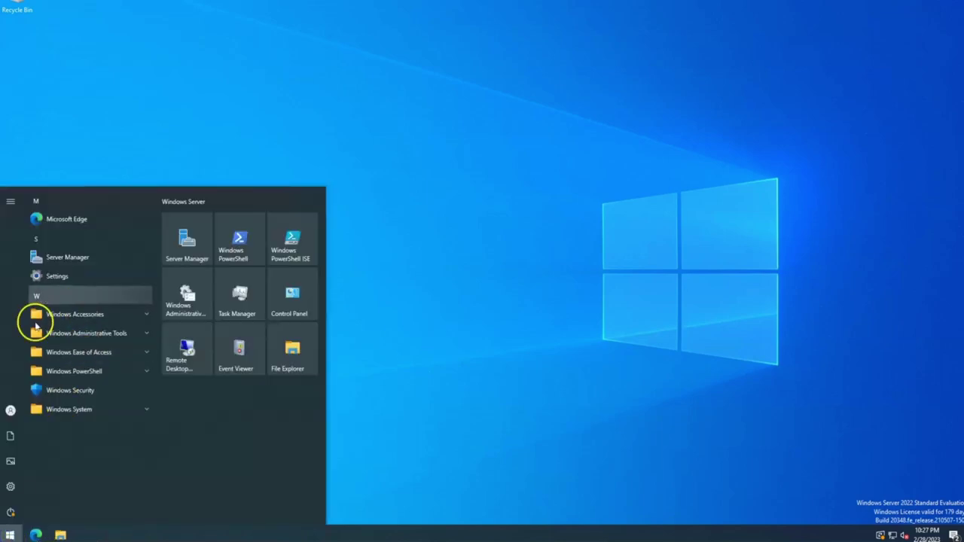
pyautogui.click(9, 488)
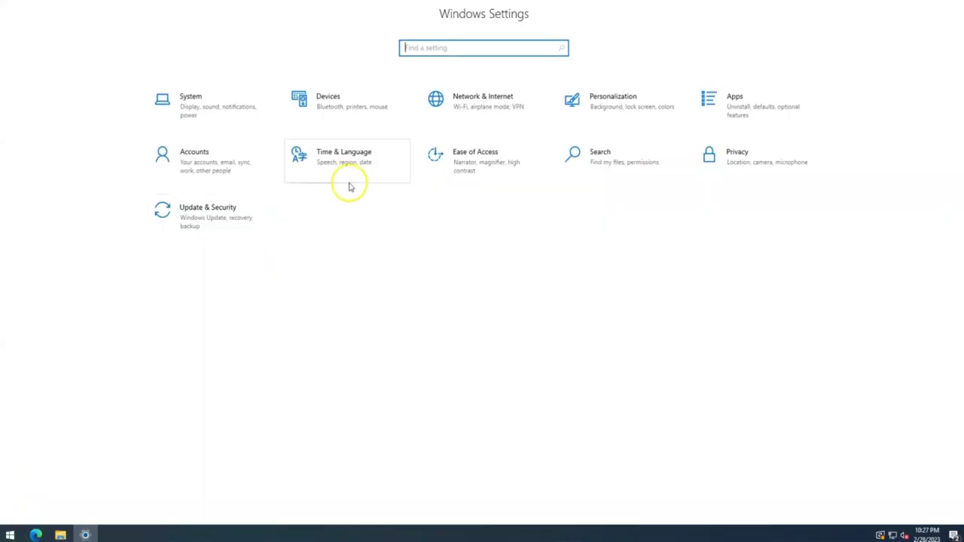
pyautogui.click(181, 220)
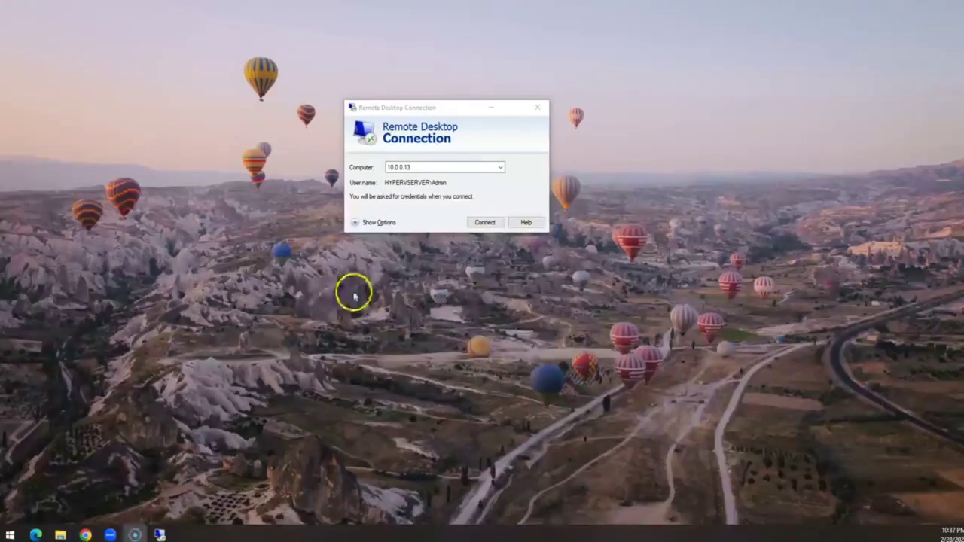
# Connect by Remote Desktop to 10.0.0.13 with the account password and make the session full screen.
pyautogui.click(486, 221)
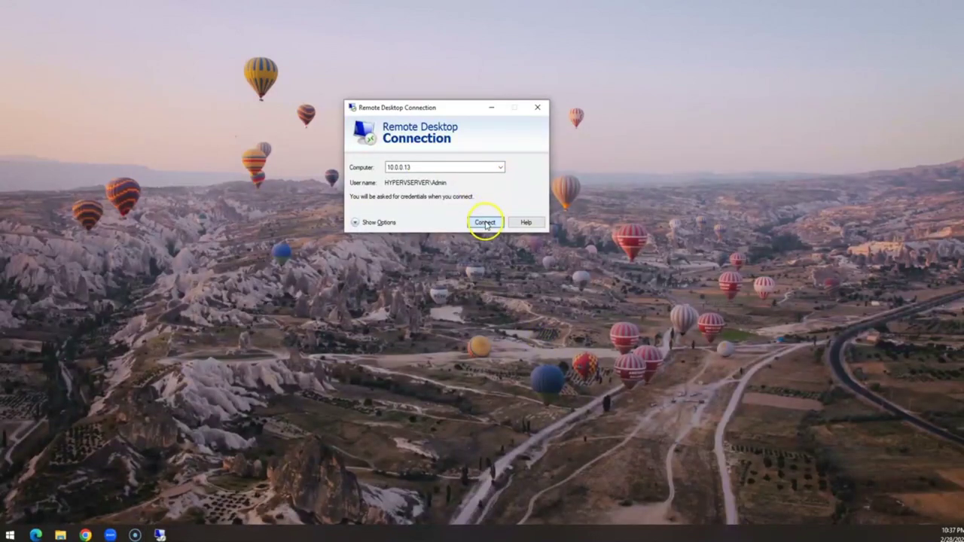
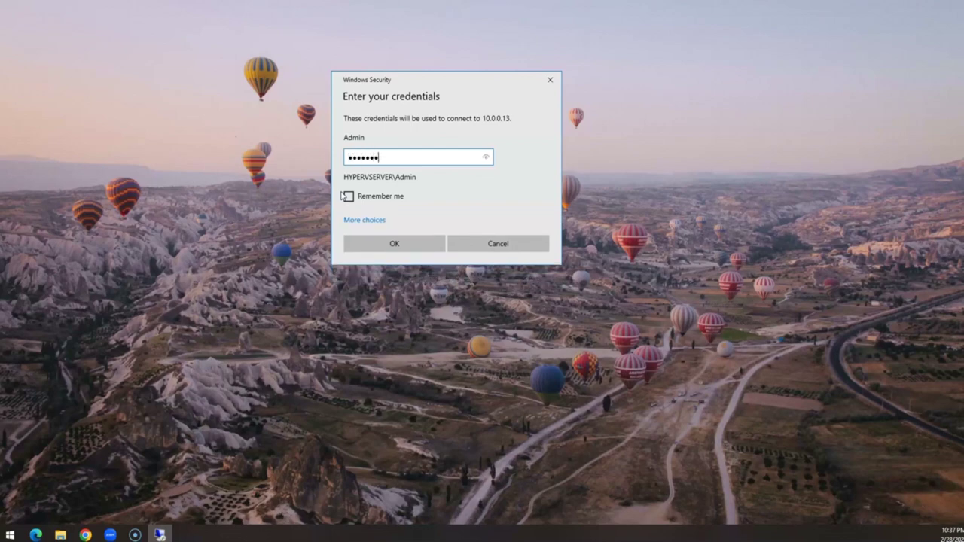
pyautogui.press('Return')
pyautogui.press('Return')
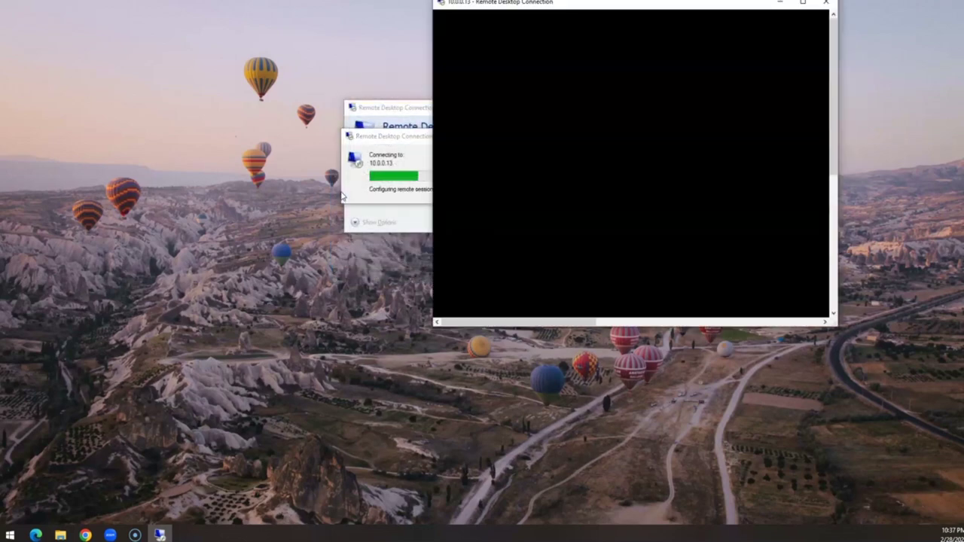
pyautogui.click(803, 3)
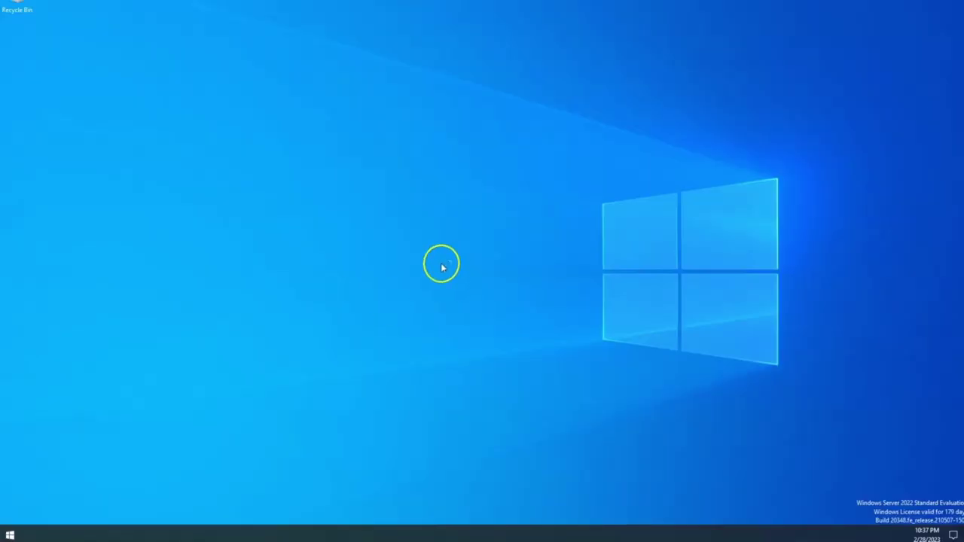
pyautogui.click(15, 536)
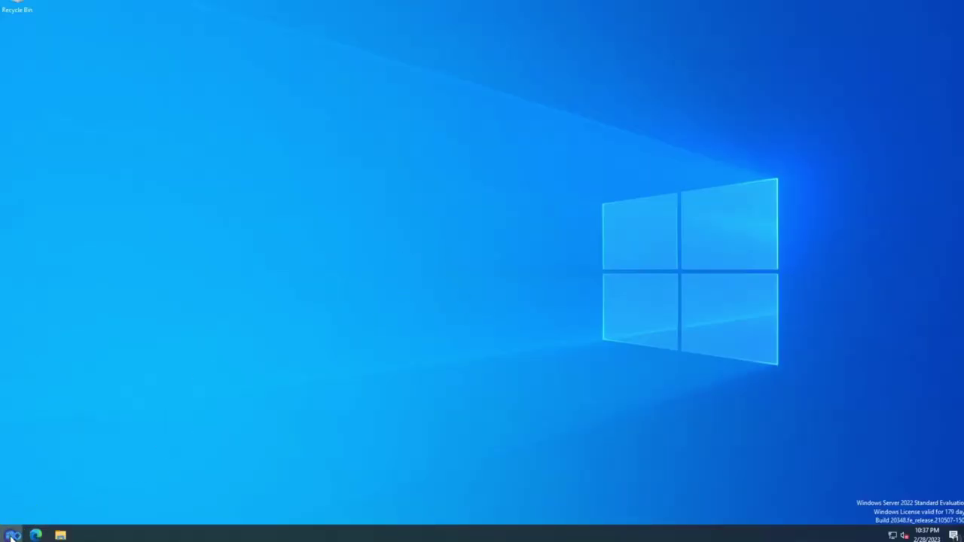
# Launch Server Manager on the remote server and open Hyper-V Manager from Tools, maximized.
pyautogui.click(170, 239)
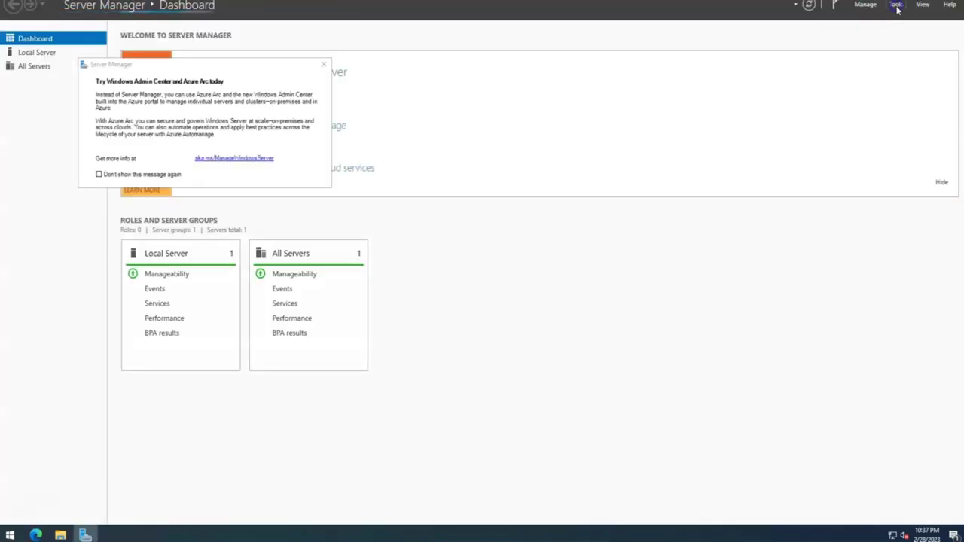
pyautogui.click(896, 5)
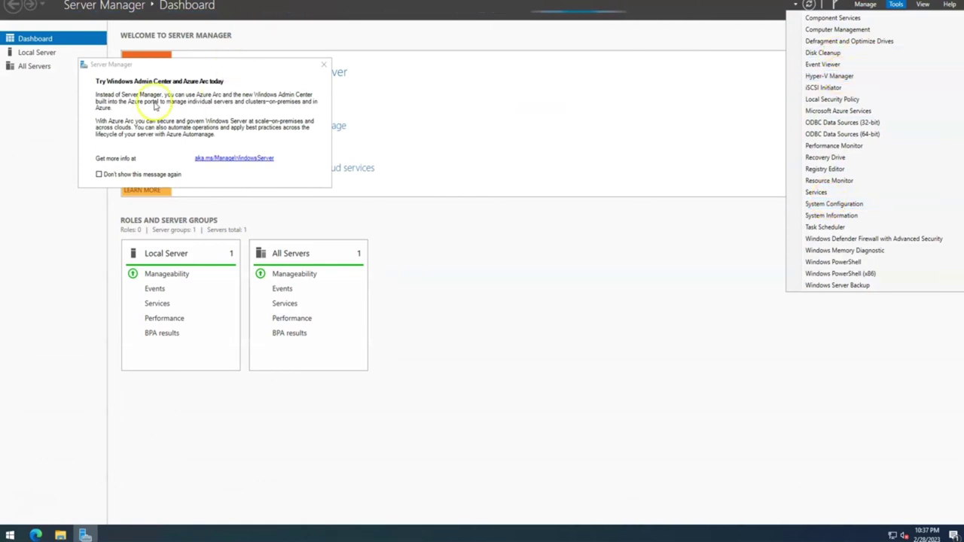
pyautogui.click(323, 64)
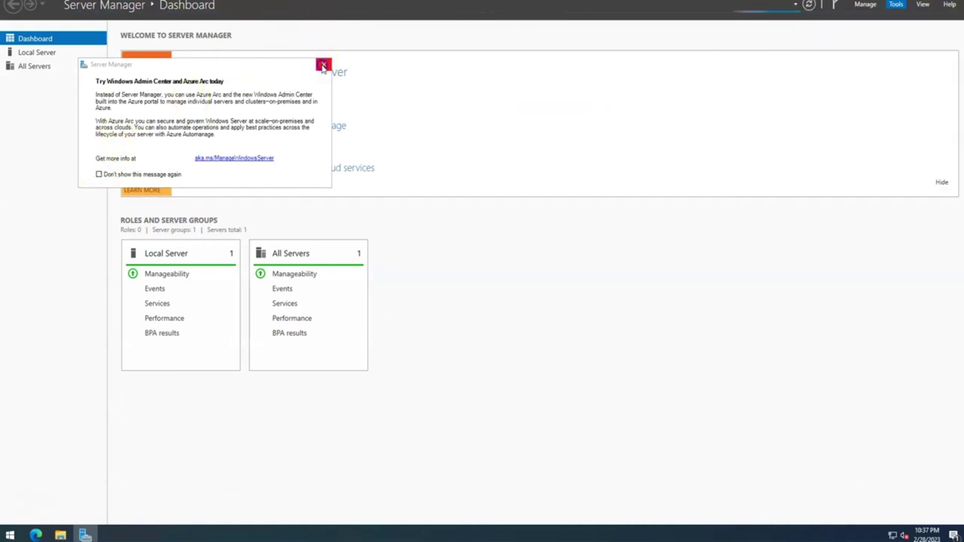
pyautogui.click(904, 6)
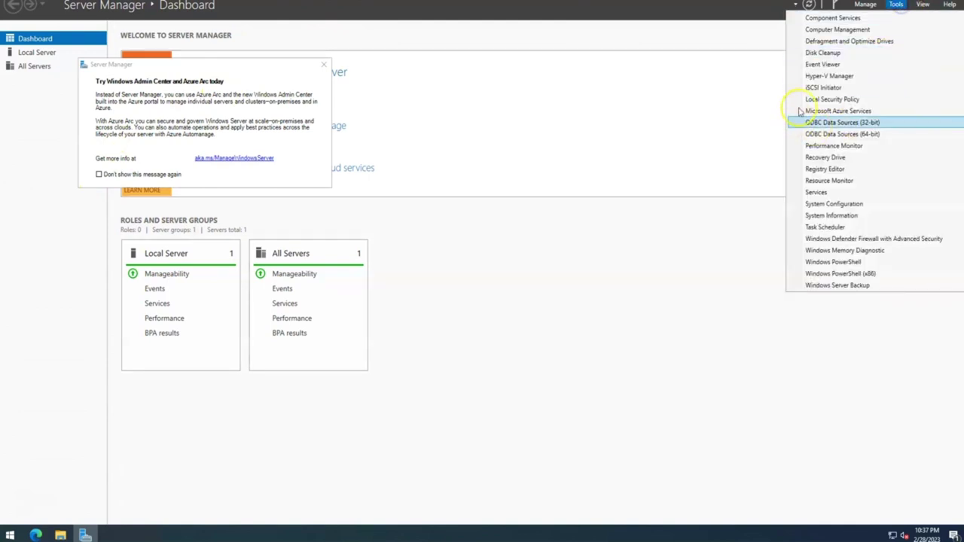
pyautogui.click(842, 82)
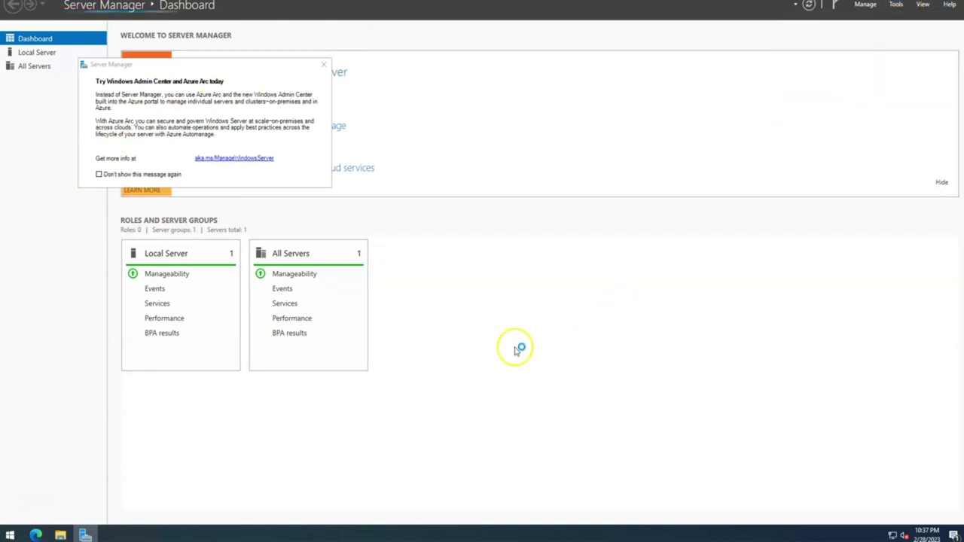
pyautogui.click(98, 174)
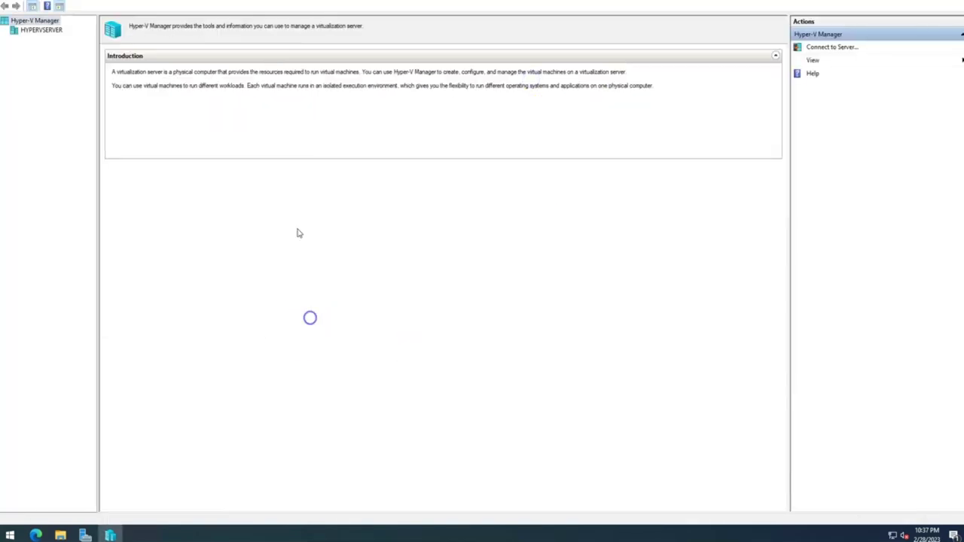
# Select HYPERVSERVER to confirm it has no virtual machines, then open File Explorer at Quick access.
pyautogui.click(41, 30)
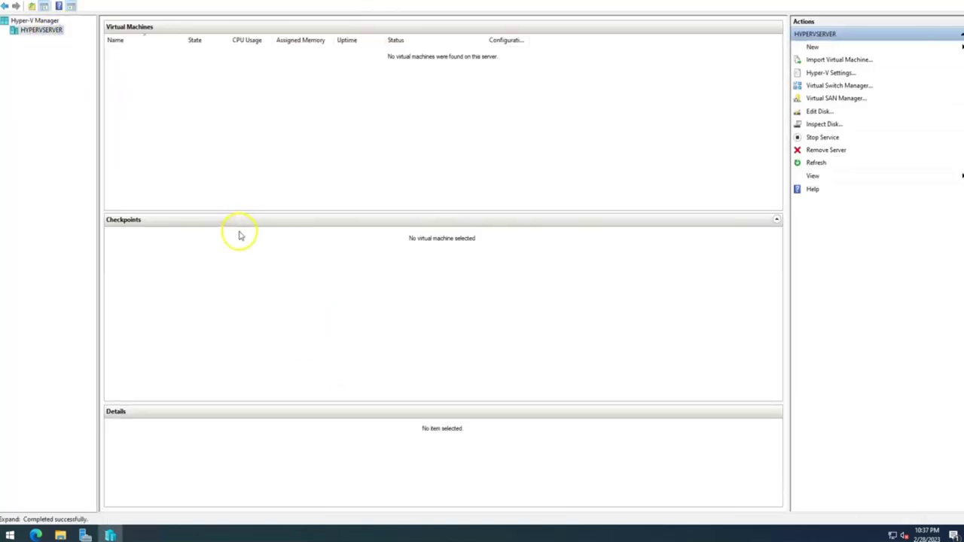
pyautogui.click(231, 107)
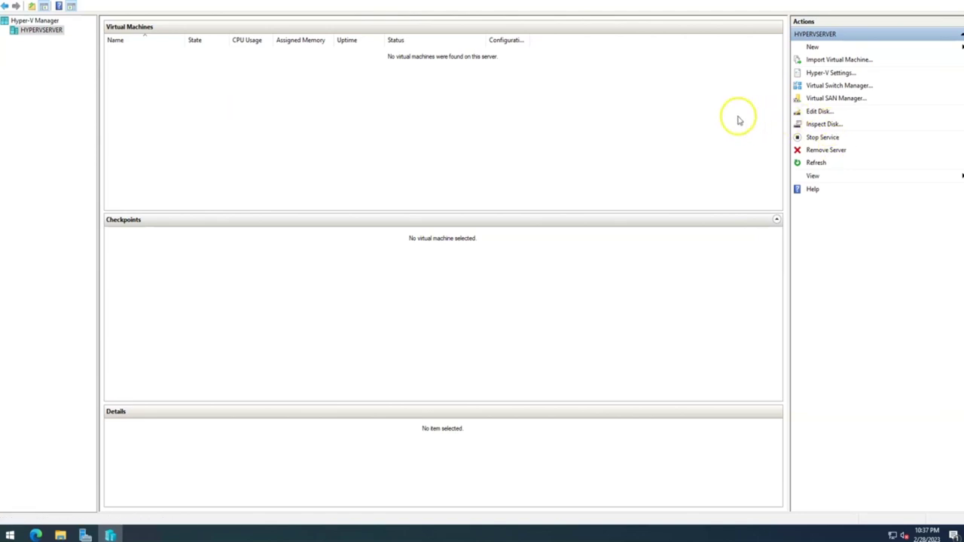
pyautogui.click(372, 136)
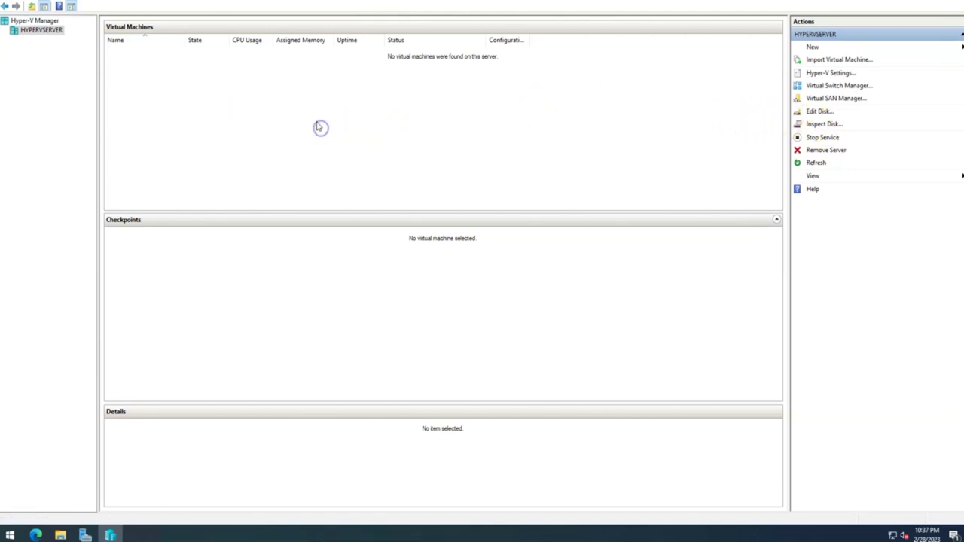
pyautogui.click(31, 20)
pyautogui.click(34, 29)
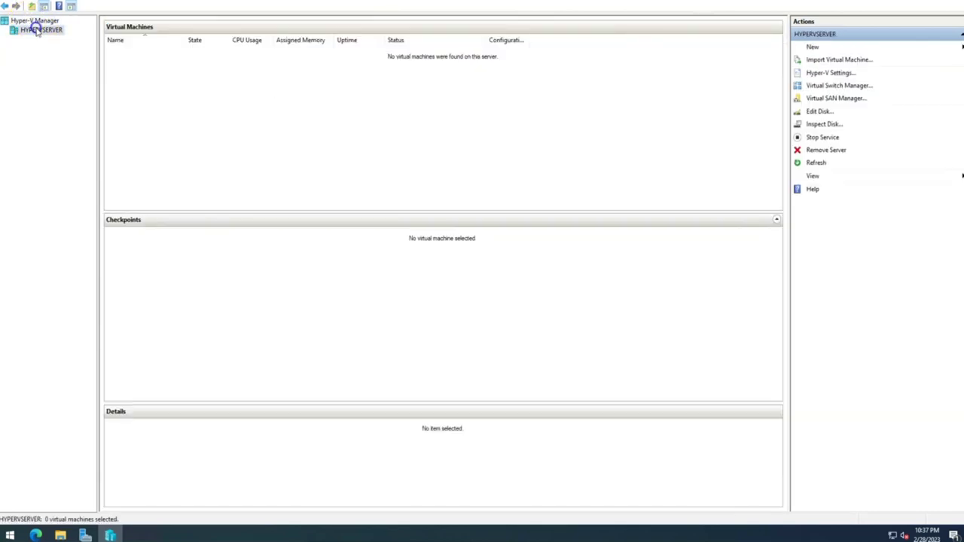
pyautogui.click(289, 132)
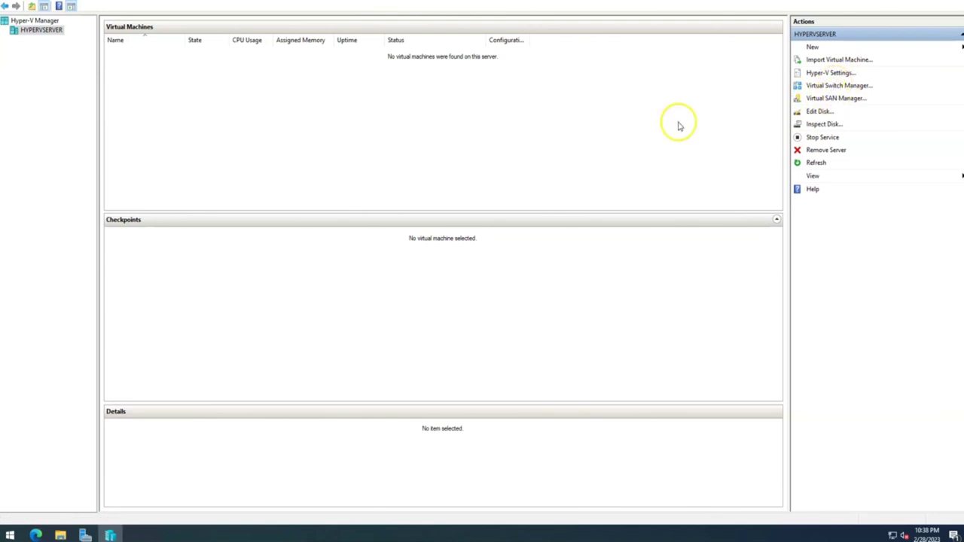
pyautogui.click(57, 532)
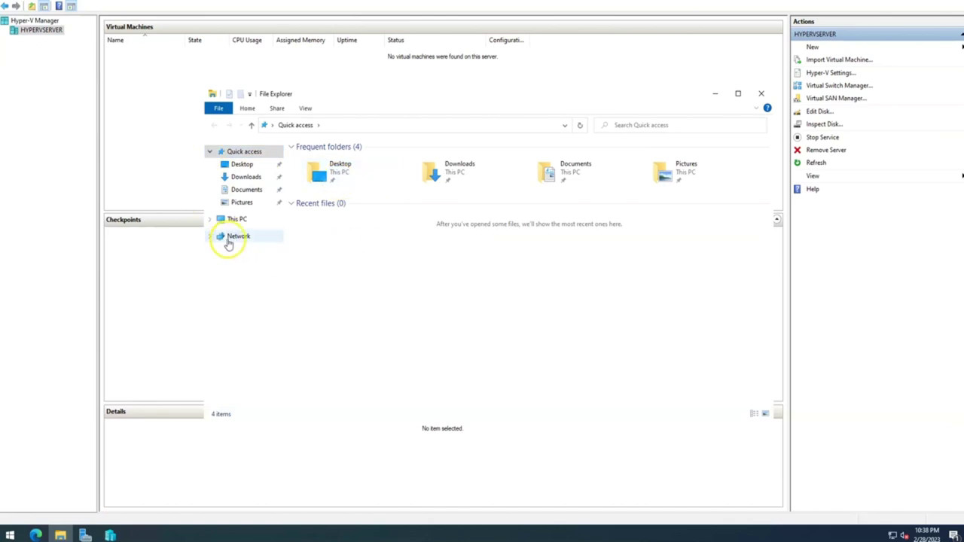
pyautogui.rightClick(228, 238)
# Open the network properties and select the Management adapter in Network Connections.
pyautogui.click(271, 342)
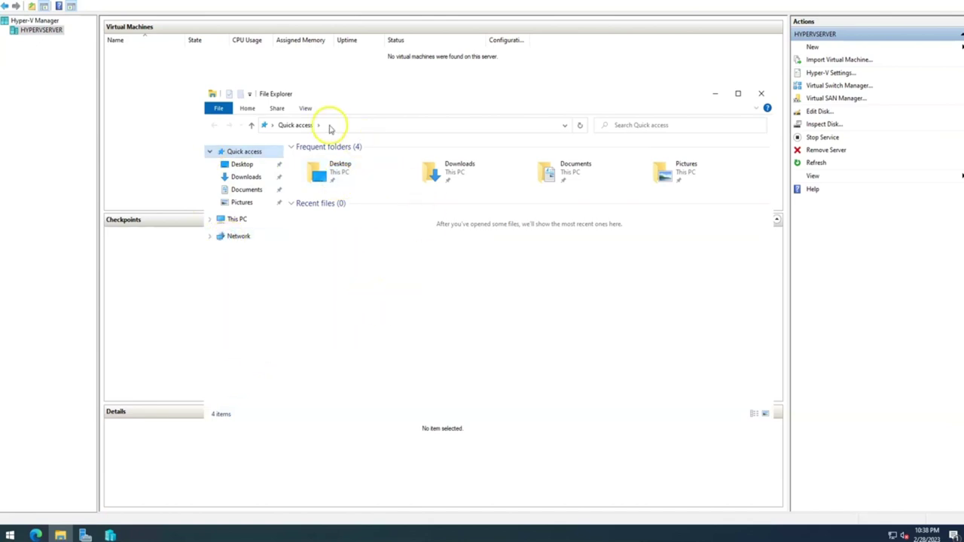
pyautogui.click(265, 168)
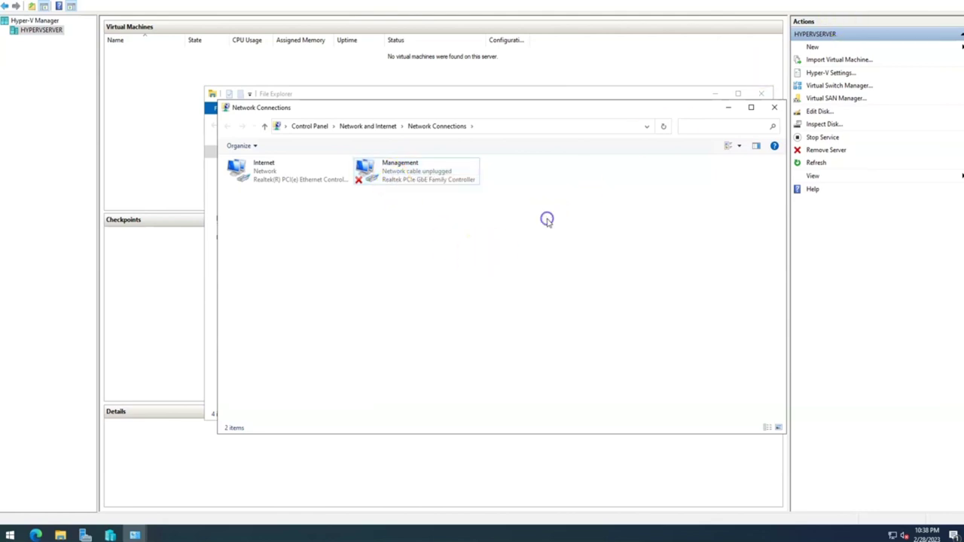
pyautogui.click(393, 181)
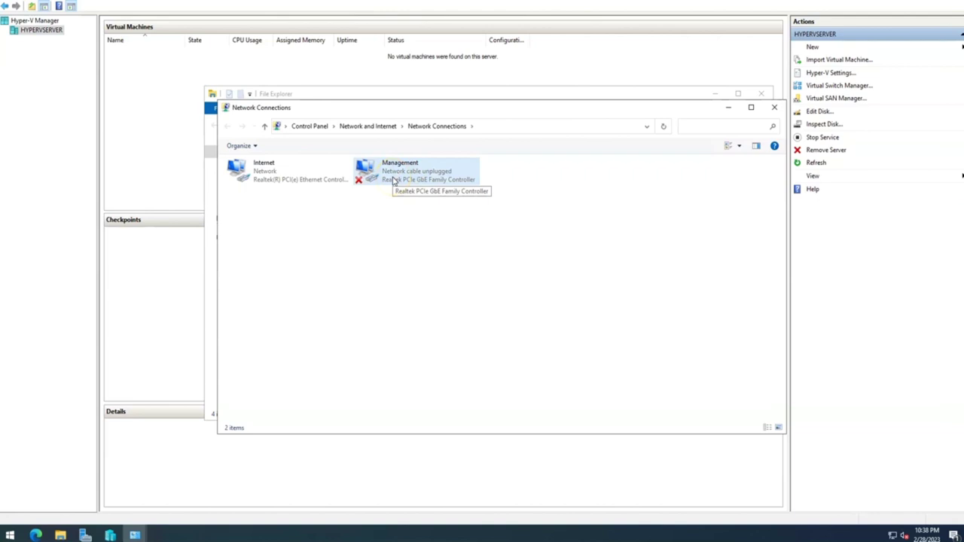
pyautogui.click(393, 187)
pyautogui.click(416, 166)
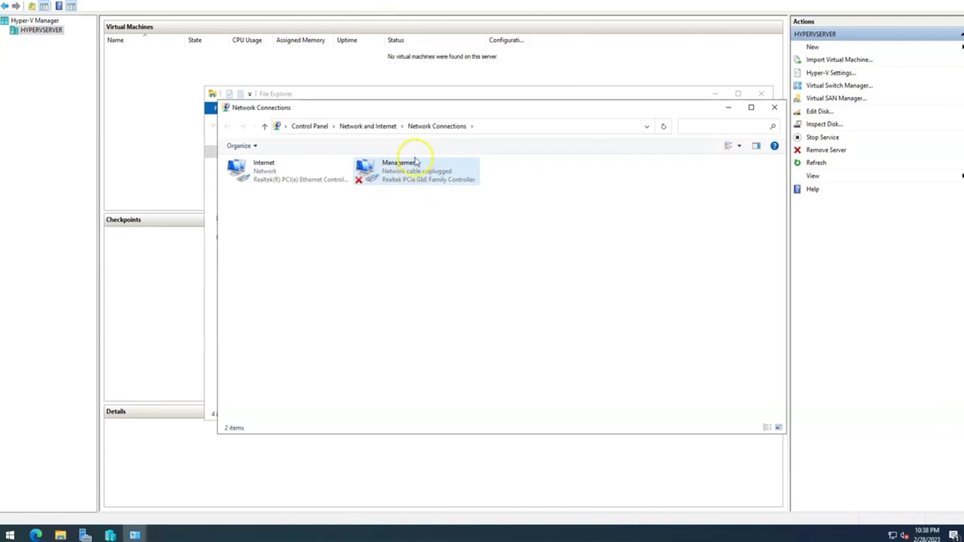
# Close the Network Connections window behind File Explorer and bring Hyper-V Manager to the front.
pyautogui.moveTo(467, 95); pyautogui.dragTo(449, 87)
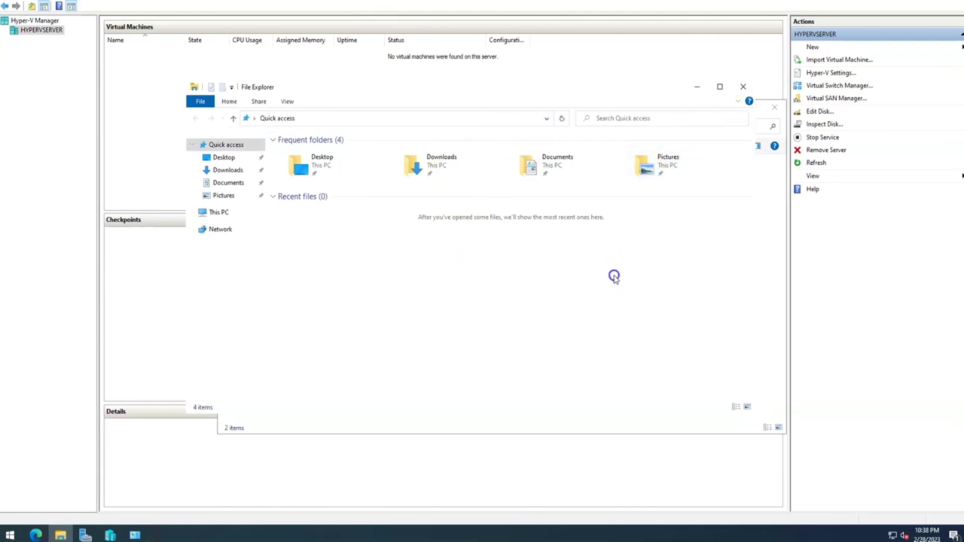
pyautogui.click(772, 107)
pyautogui.click(904, 303)
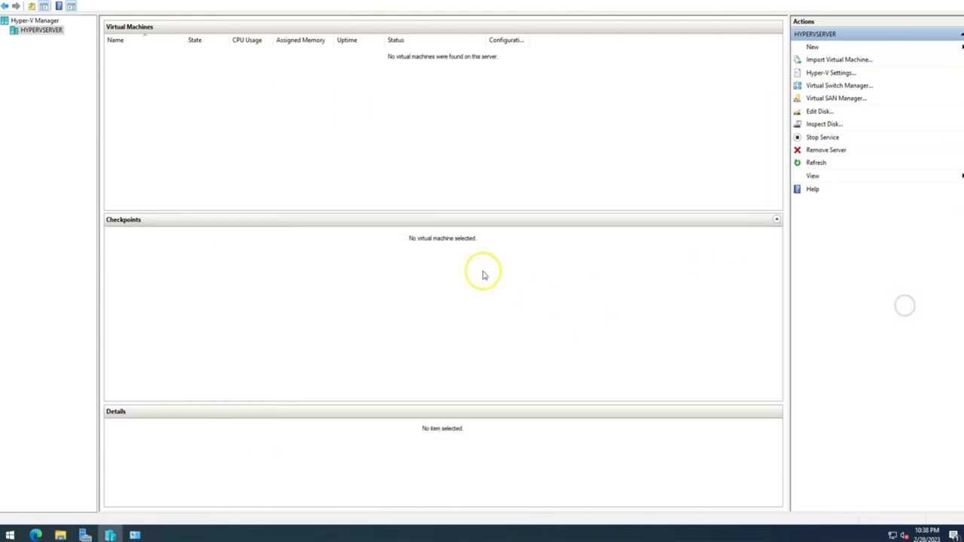
pyautogui.click(812, 48)
# Start the New Virtual Machine wizard, advance to its name page, and reopen File Explorer.
pyautogui.click(904, 47)
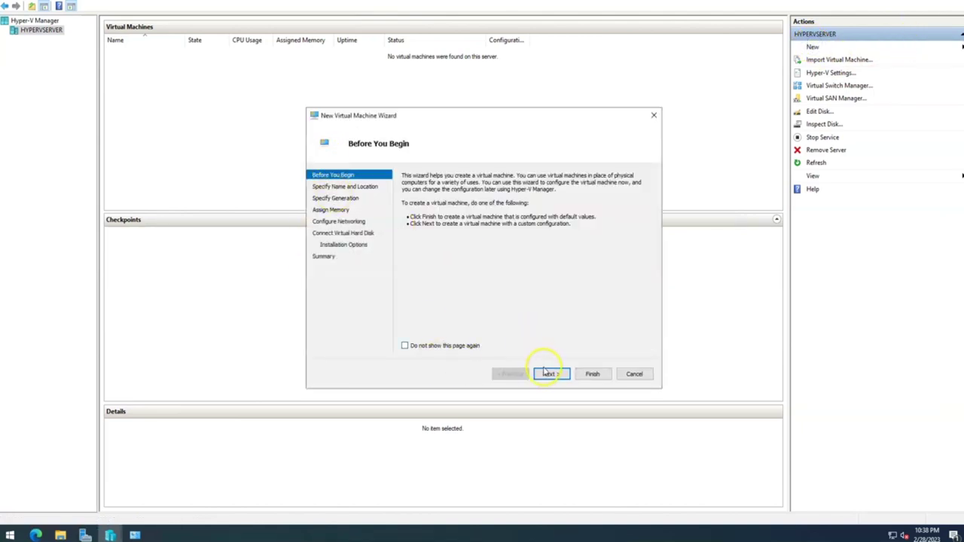
pyautogui.click(546, 372)
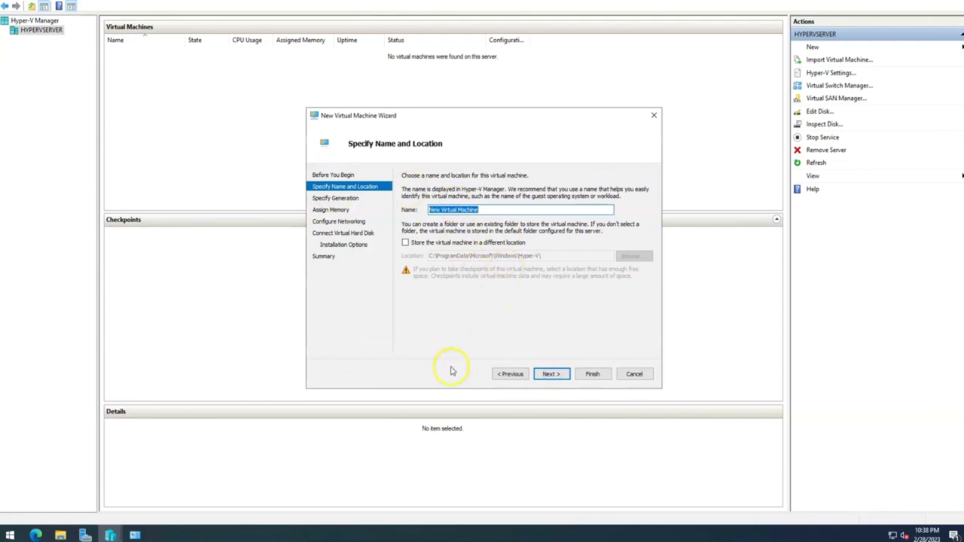
pyautogui.click(61, 535)
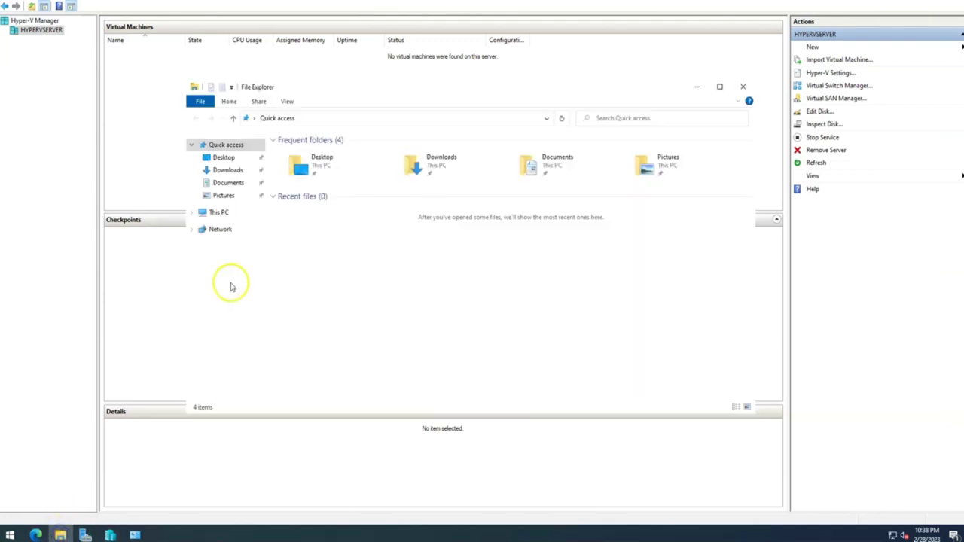
# Browse This PC's drives and open Manage from This PC's context menu.
pyautogui.click(213, 212)
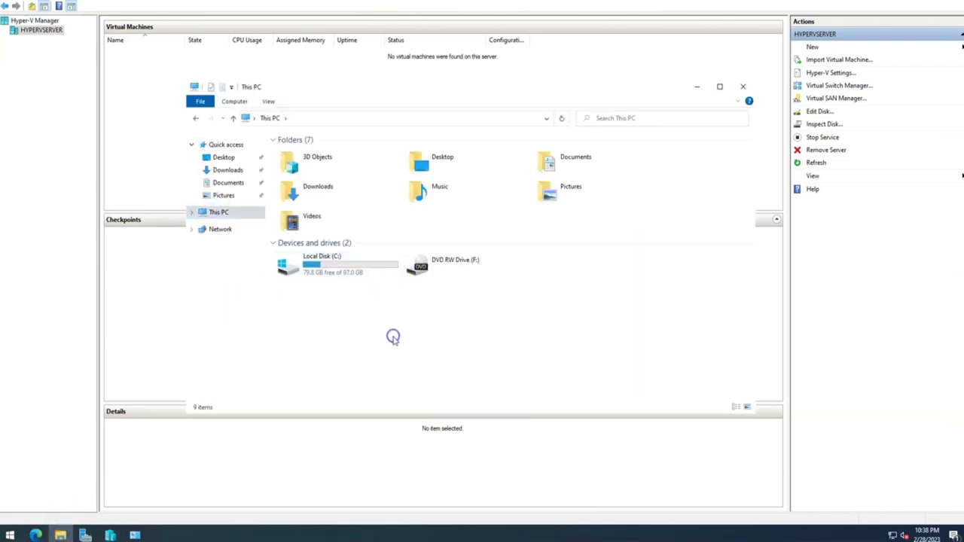
pyautogui.click(304, 268)
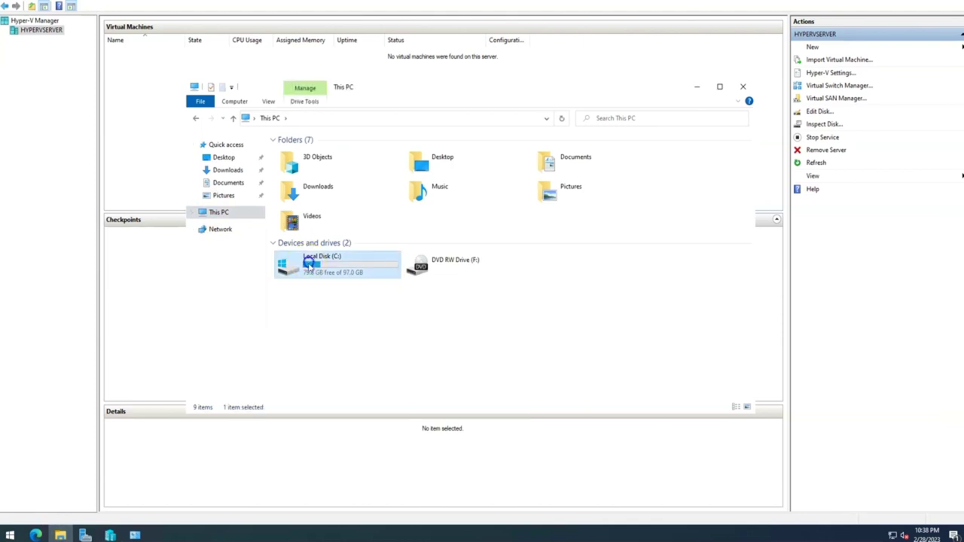
pyautogui.click(336, 353)
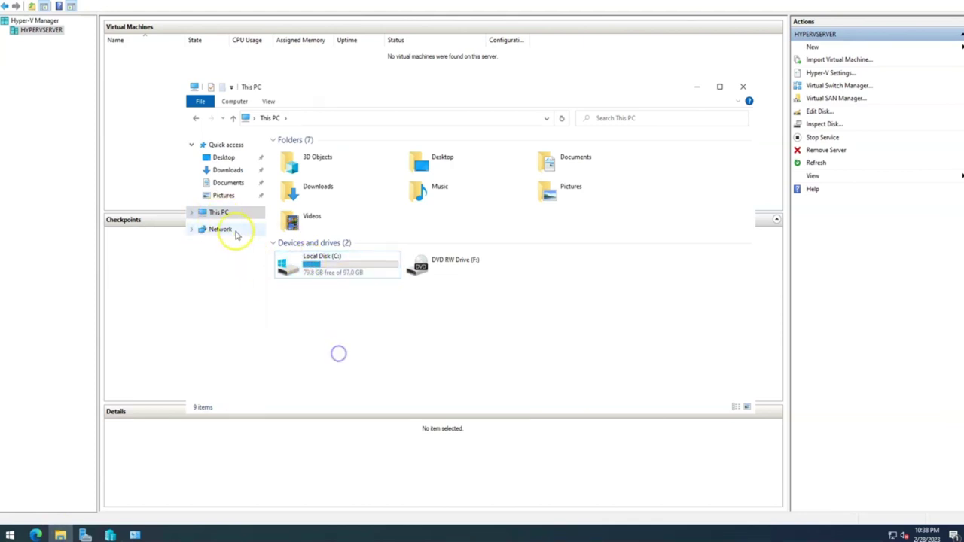
pyautogui.rightClick(215, 214)
pyautogui.click(428, 352)
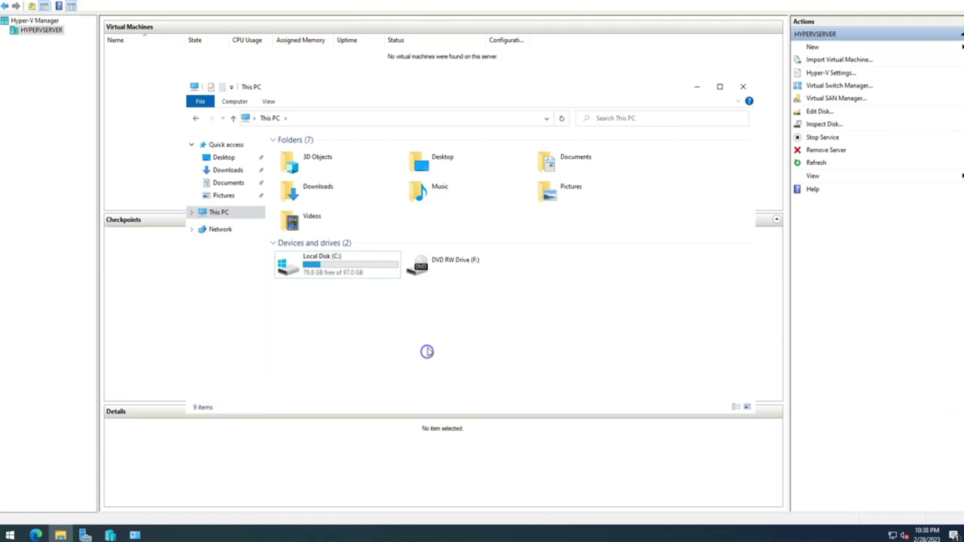
pyautogui.click(319, 266)
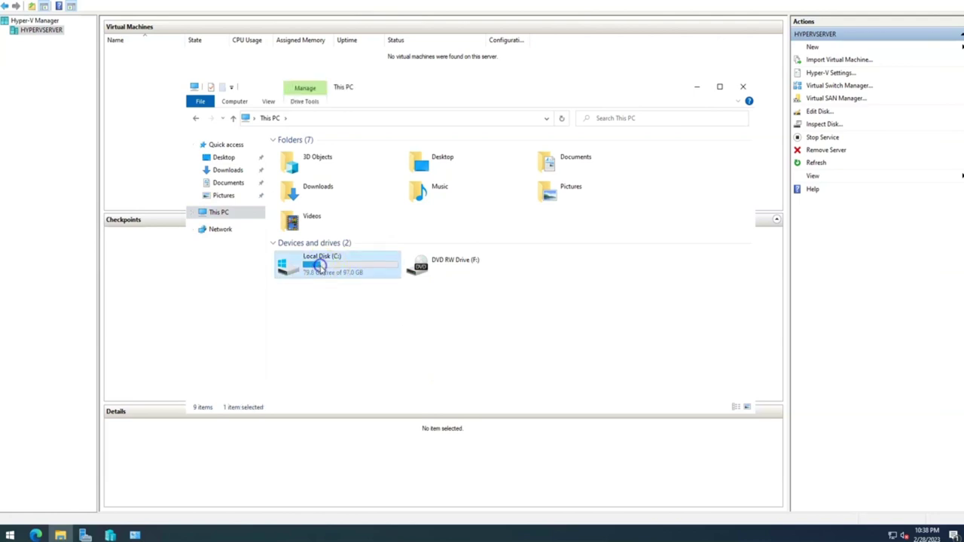
pyautogui.rightClick(216, 214)
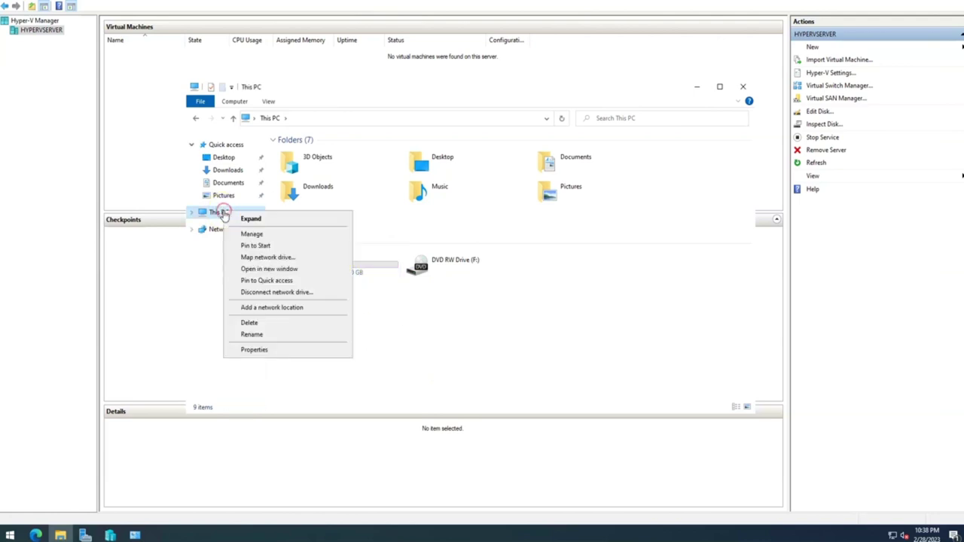
pyautogui.click(276, 236)
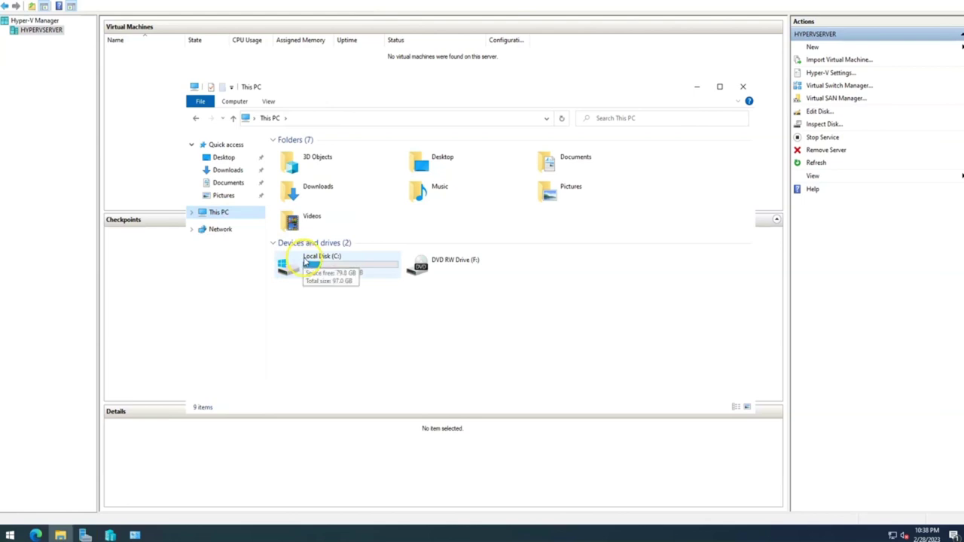
# Launch Computer Management from Server Manager Tools, dismiss the Admin Center tip, and open Disk Management.
pyautogui.click(83, 533)
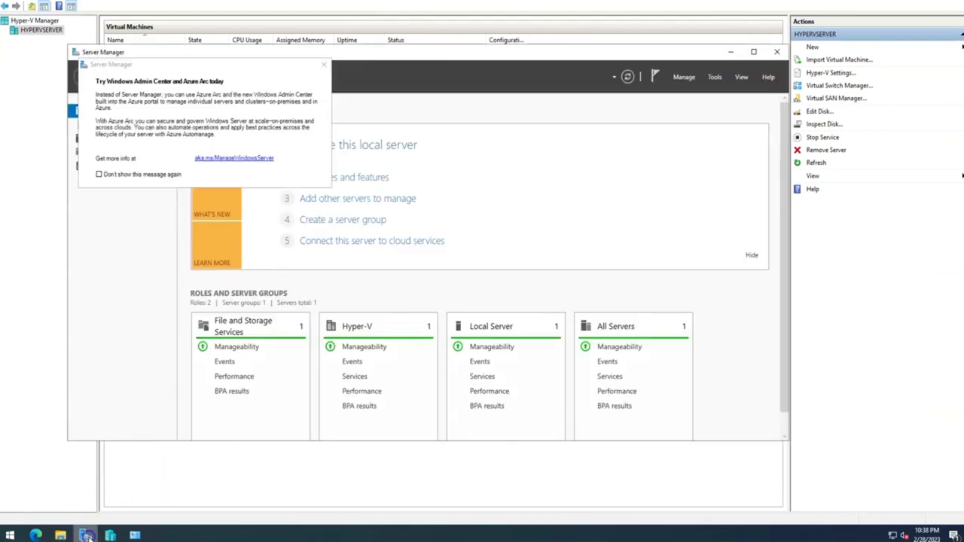
pyautogui.click(714, 79)
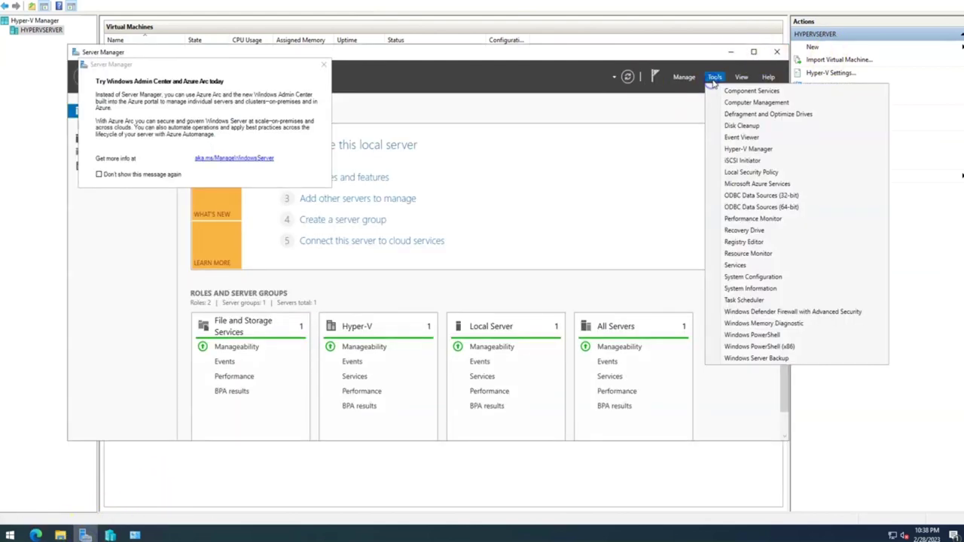
pyautogui.click(762, 103)
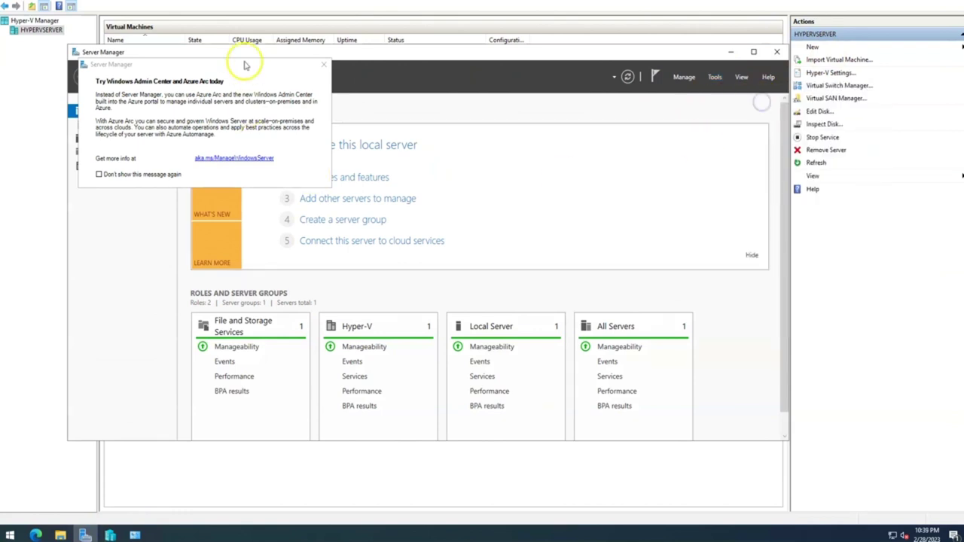
pyautogui.click(100, 174)
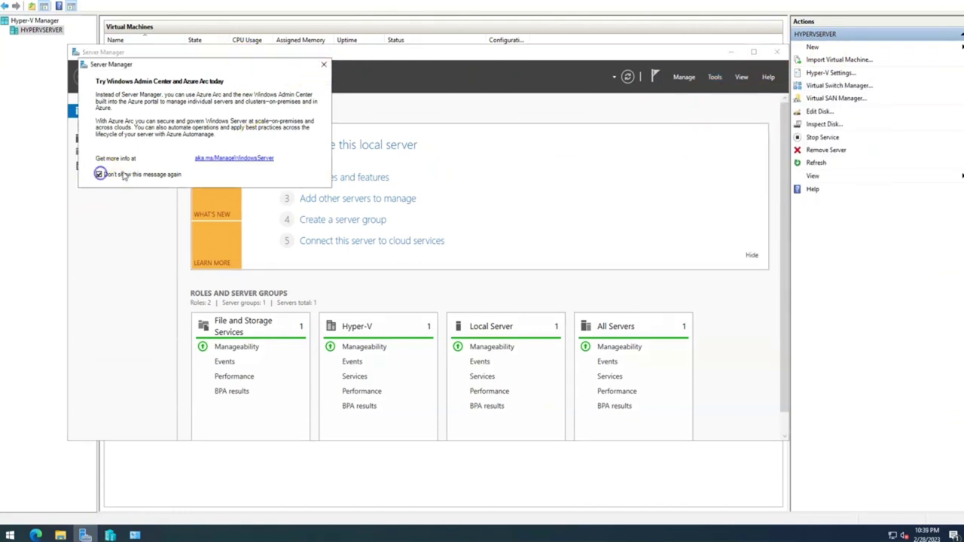
pyautogui.click(324, 65)
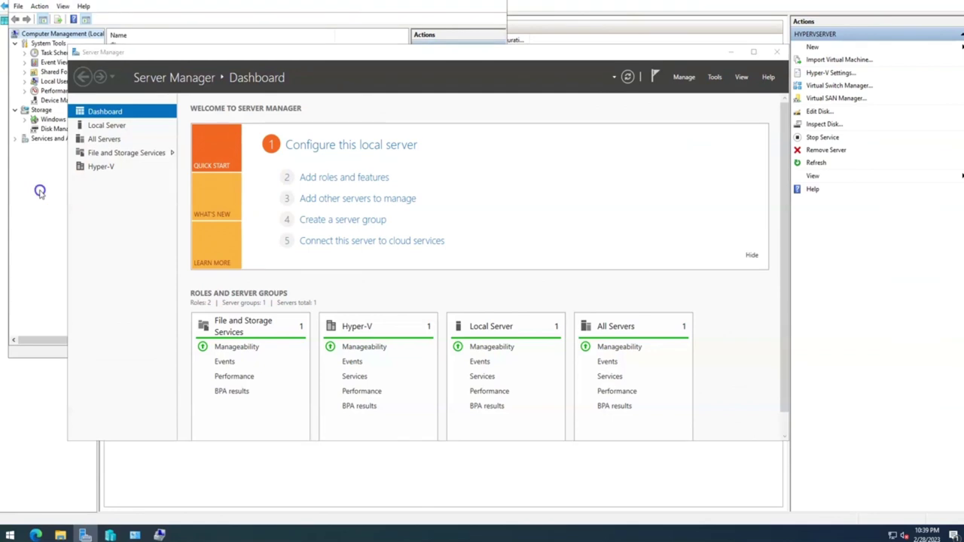
pyautogui.click(38, 189)
pyautogui.click(51, 101)
pyautogui.click(55, 129)
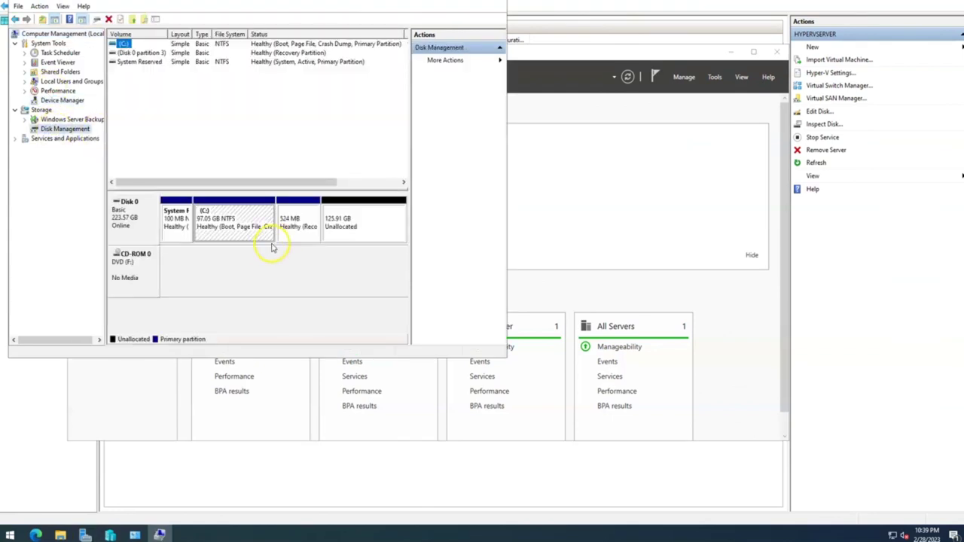
# Turn the 125.91 GB unallocated space into a full-size NTFS simple volume D: labelled DATA.
pyautogui.click(350, 228)
pyautogui.rightClick(338, 205)
pyautogui.click(373, 212)
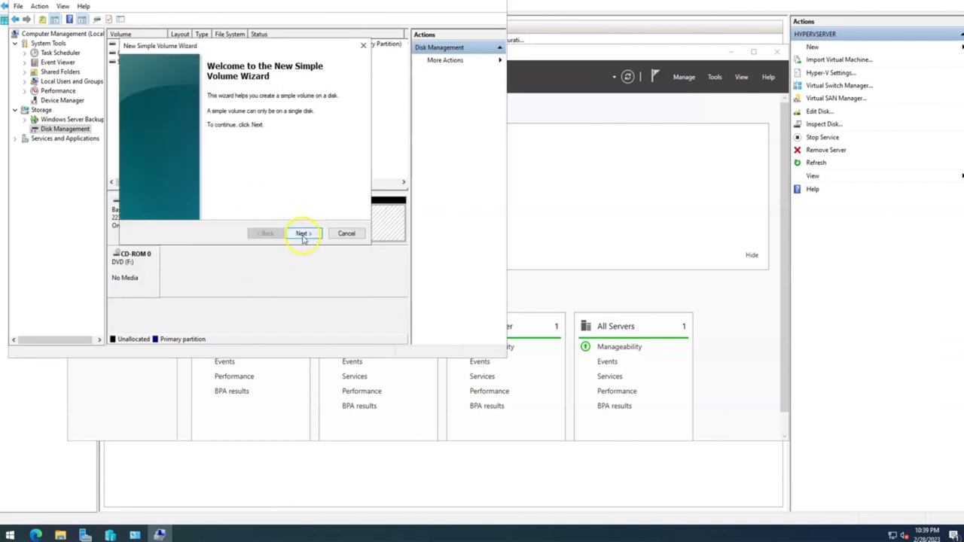
pyautogui.click(302, 233)
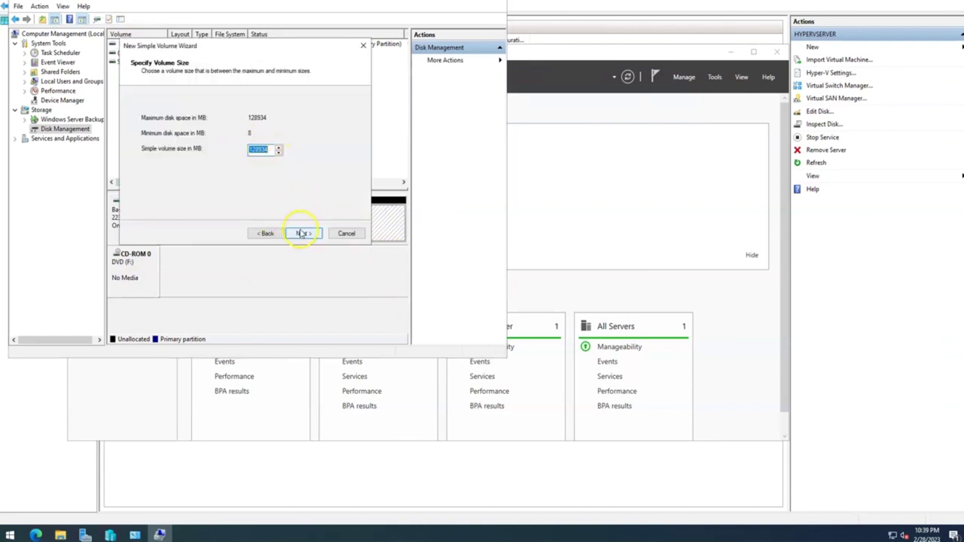
pyautogui.click(303, 234)
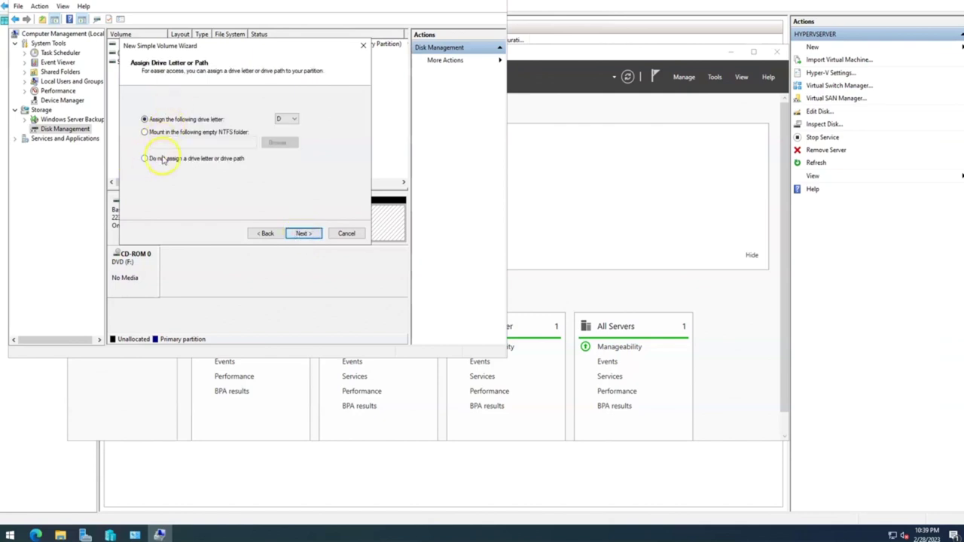
pyautogui.click(304, 234)
pyautogui.moveTo(293, 171); pyautogui.dragTo(231, 171)
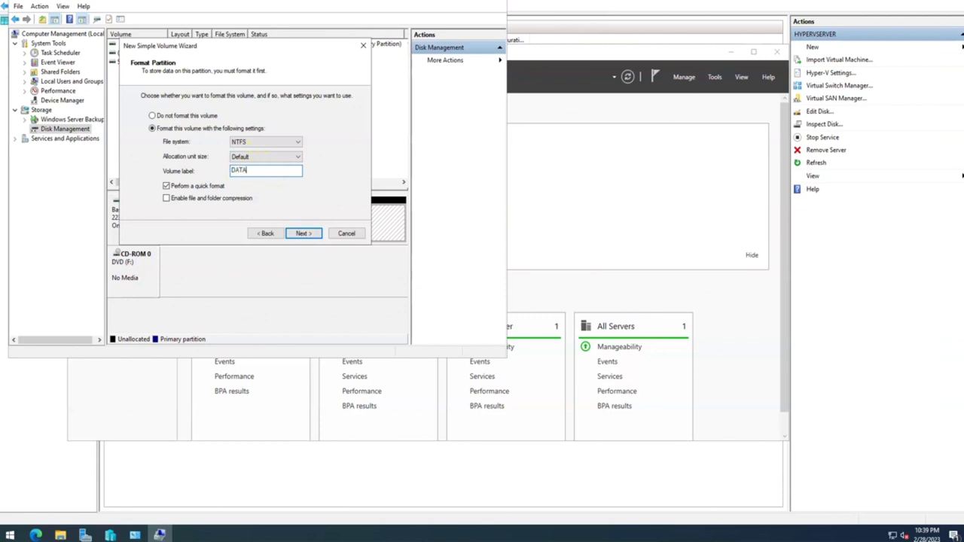
pyautogui.click(303, 234)
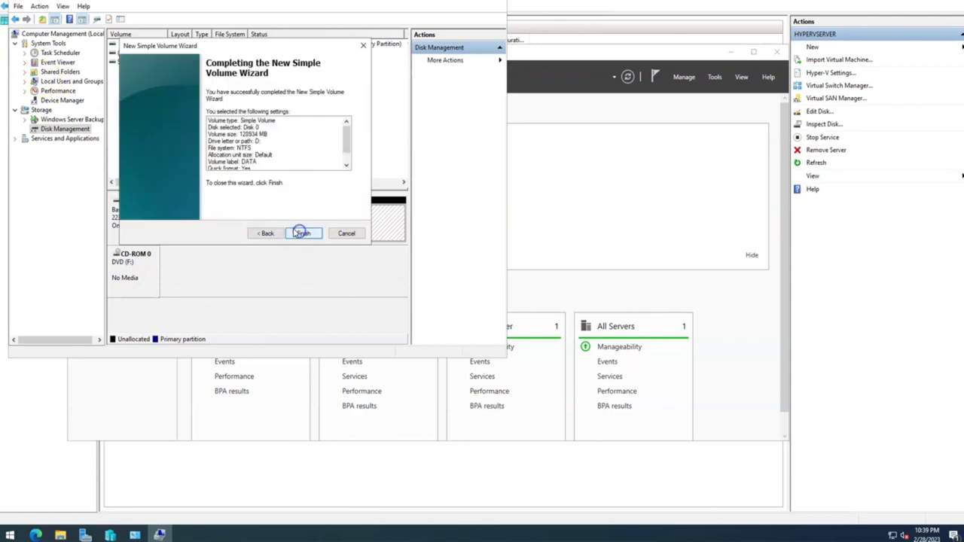
pyautogui.click(303, 235)
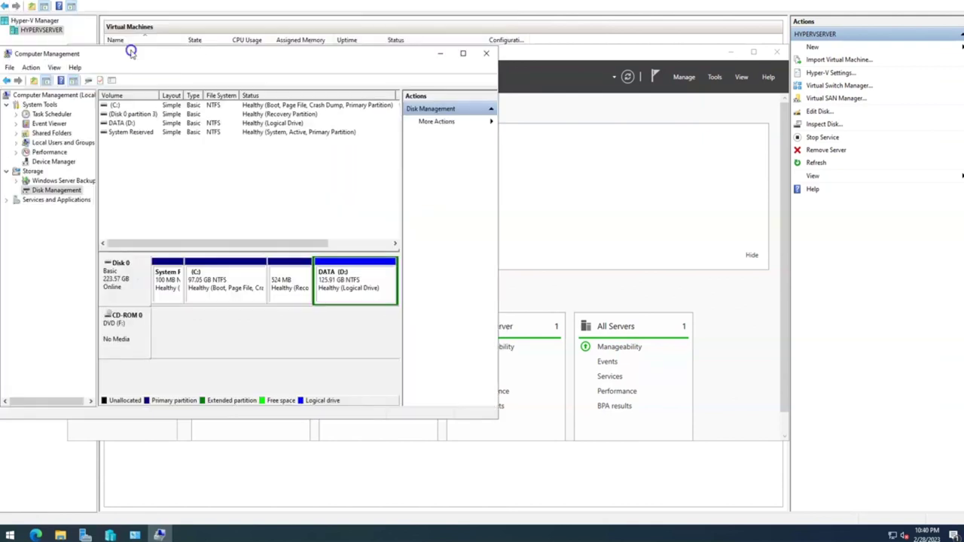
# Close Computer Management and return to Hyper-V Manager, cancelling the virtual machine import.
pyautogui.click(488, 48)
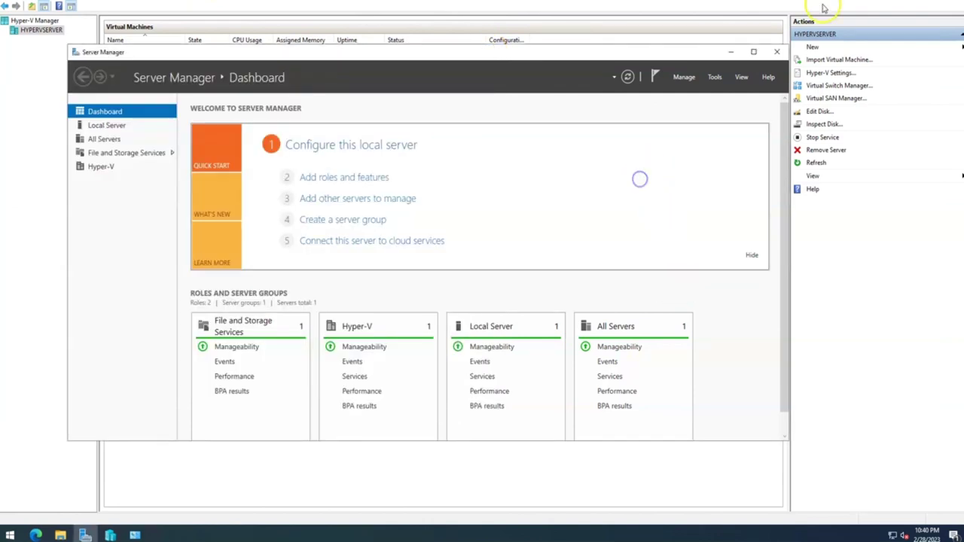
pyautogui.click(855, 60)
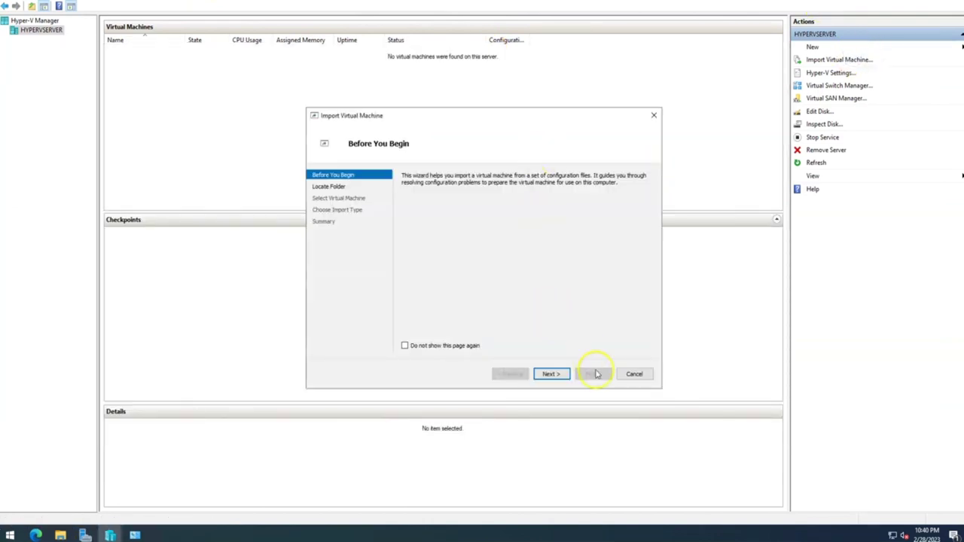
pyautogui.click(634, 374)
# Start a new virtual machine named DC, keeping Generation 1.
pyautogui.click(813, 47)
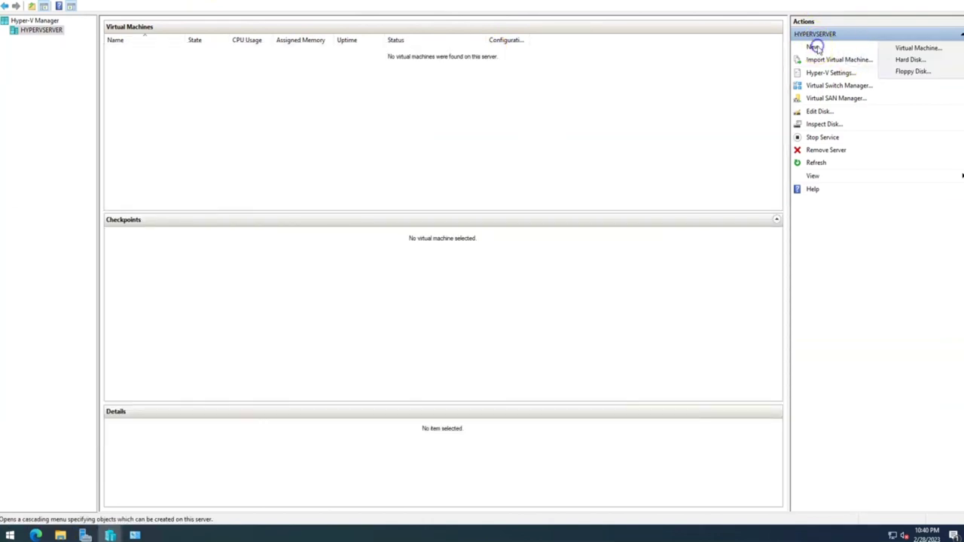
pyautogui.click(919, 48)
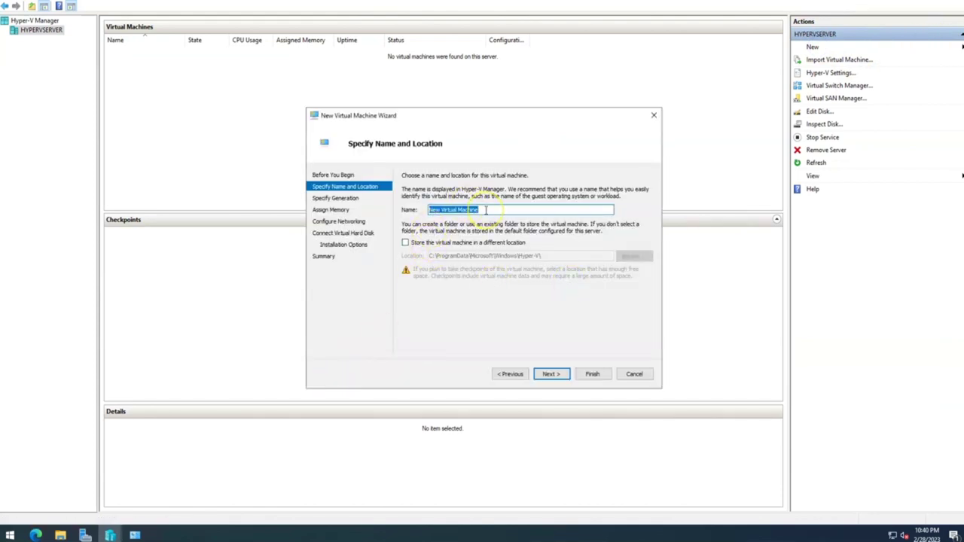
pyautogui.write('dOM')
pyautogui.press('BackSpace')
pyautogui.press('BackSpace')
pyautogui.press('BackSpace')
pyautogui.write('DC')
pyautogui.click(551, 374)
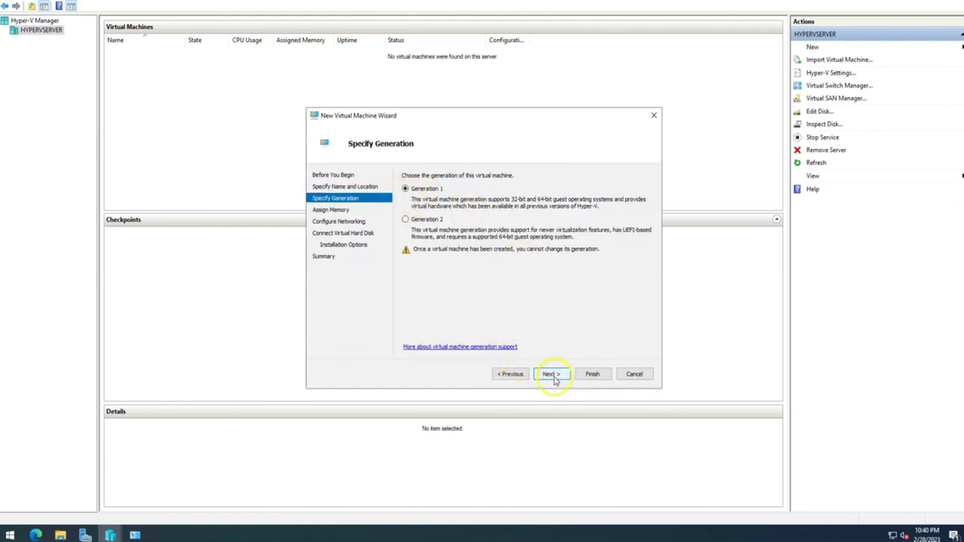
pyautogui.click(553, 374)
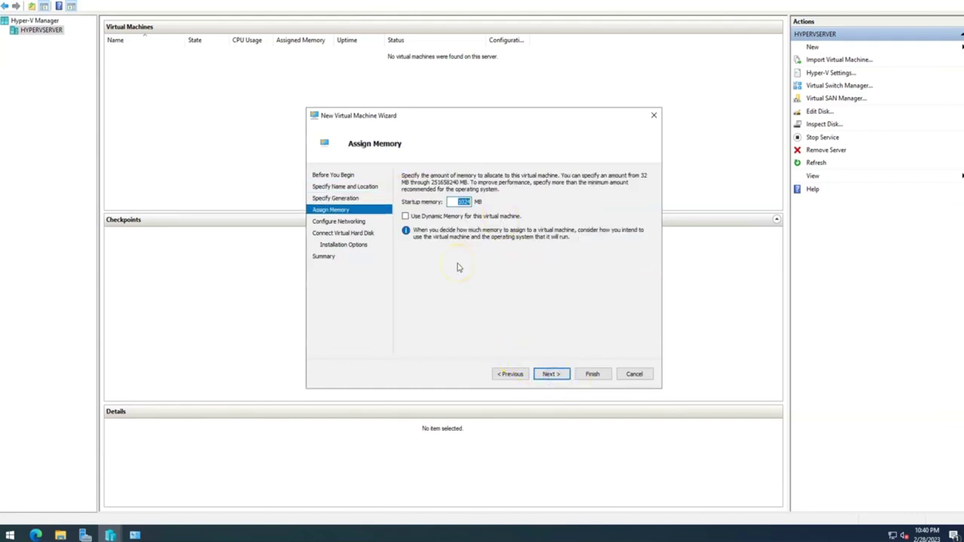
pyautogui.click(60, 535)
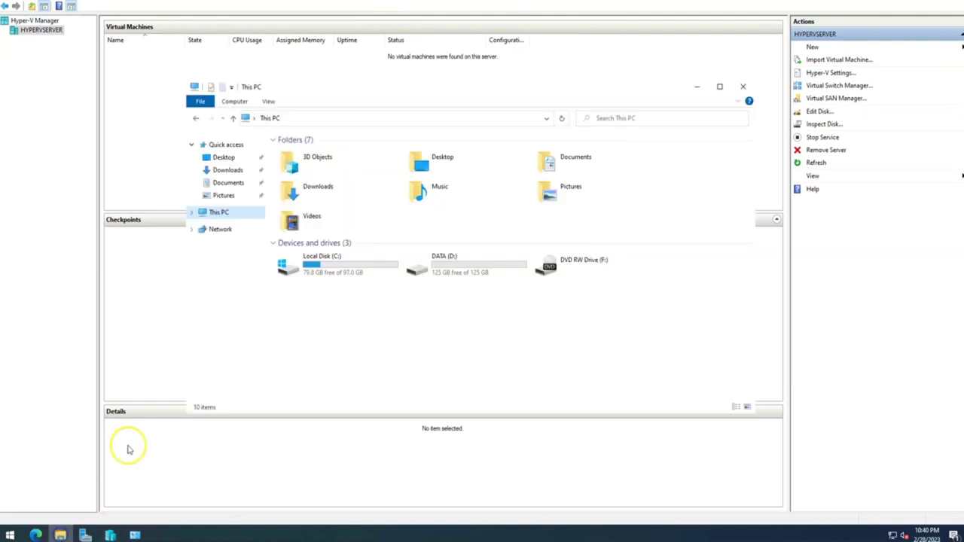
# Check the server's specifications in Settings About, then return to the wizard's Assign Memory page.
pyautogui.rightClick(211, 213)
pyautogui.click(280, 354)
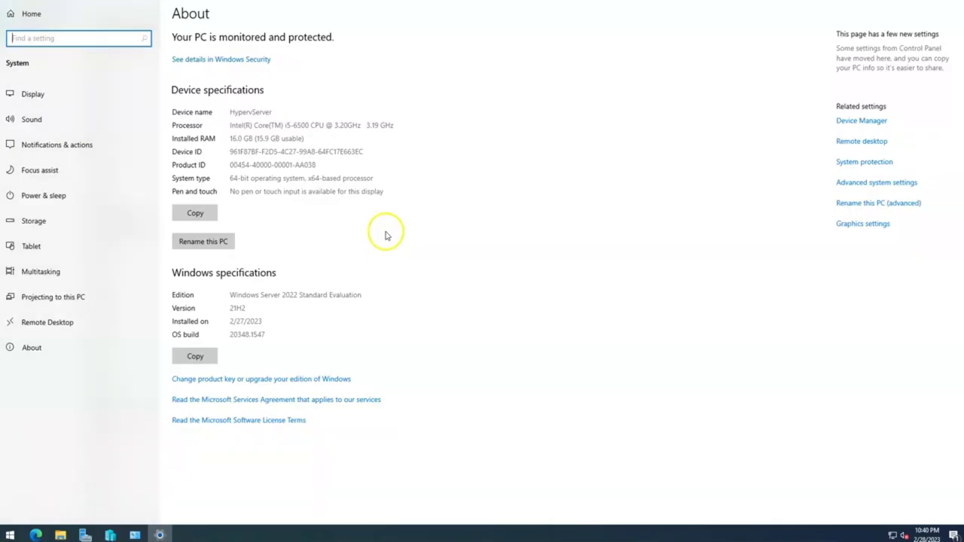
pyautogui.click(671, 295)
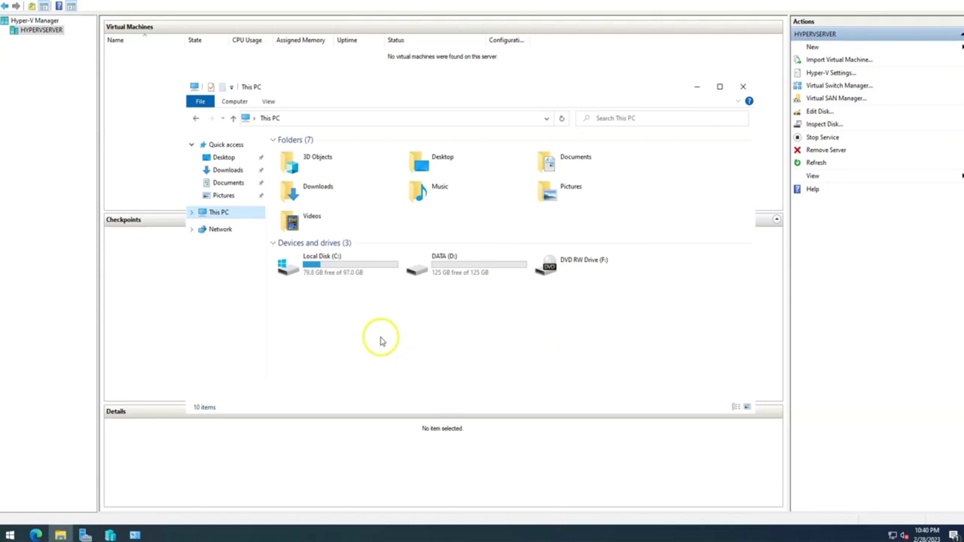
pyautogui.click(113, 170)
pyautogui.moveTo(111, 533)
pyautogui.click(161, 482)
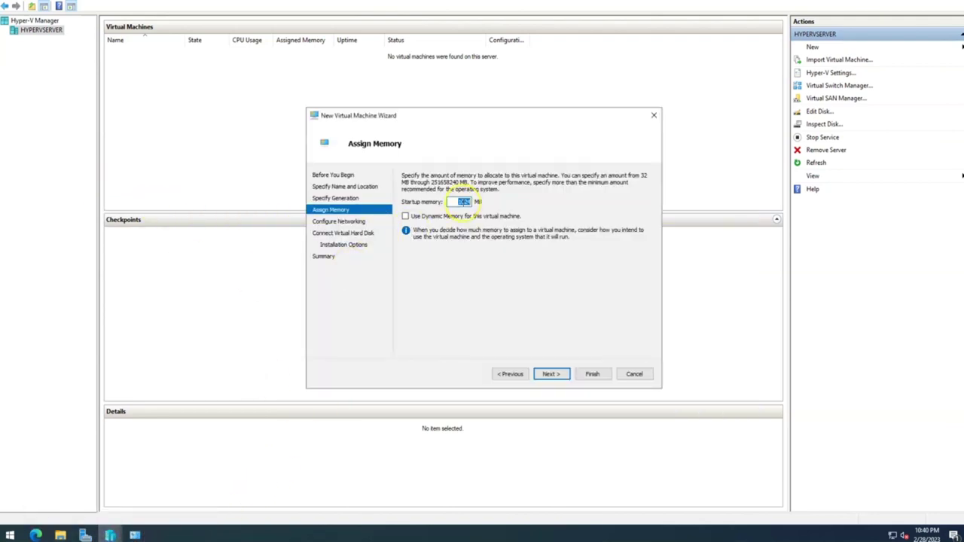
# Keep 1024 MB memory and Not Connected networking, then browse for the virtual disk folder.
pyautogui.click(552, 374)
pyautogui.click(472, 197)
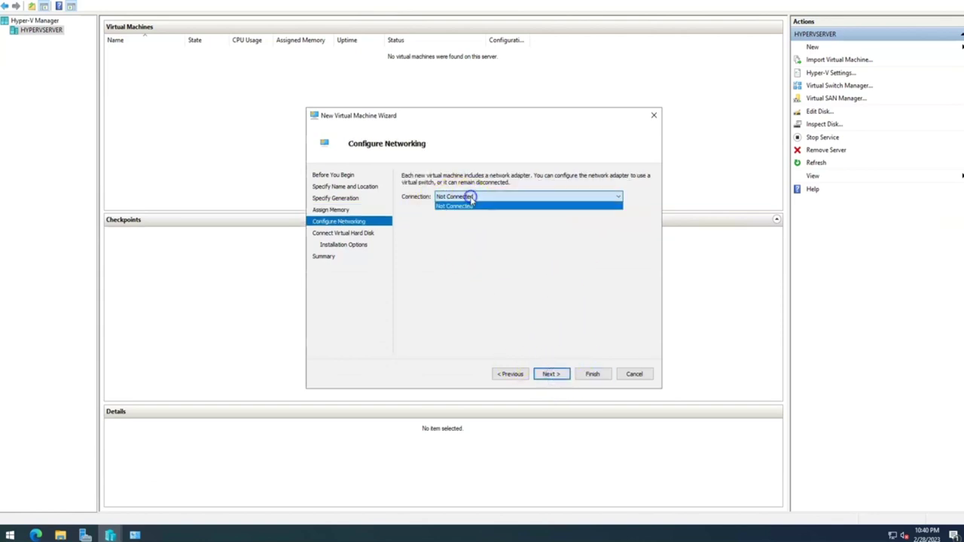
pyautogui.click(447, 274)
pyautogui.click(464, 194)
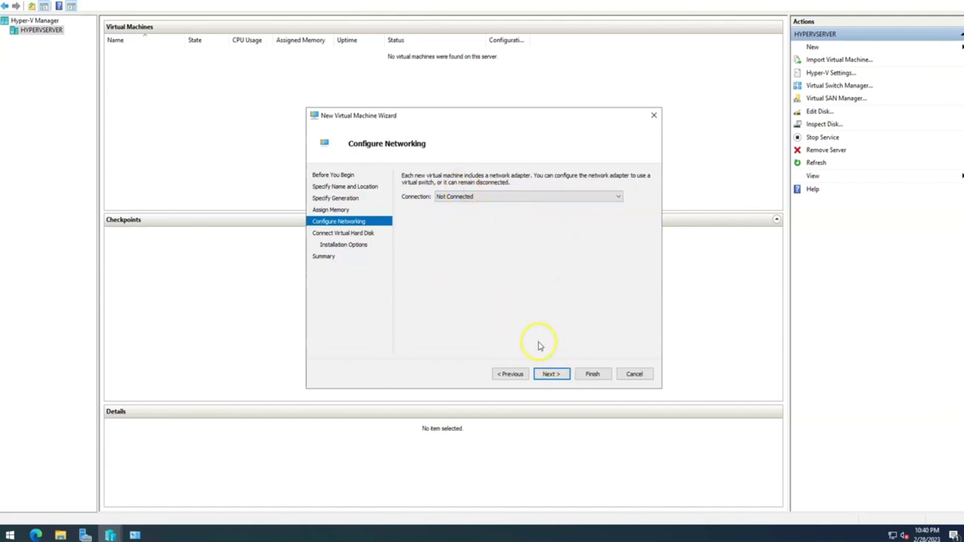
pyautogui.click(551, 374)
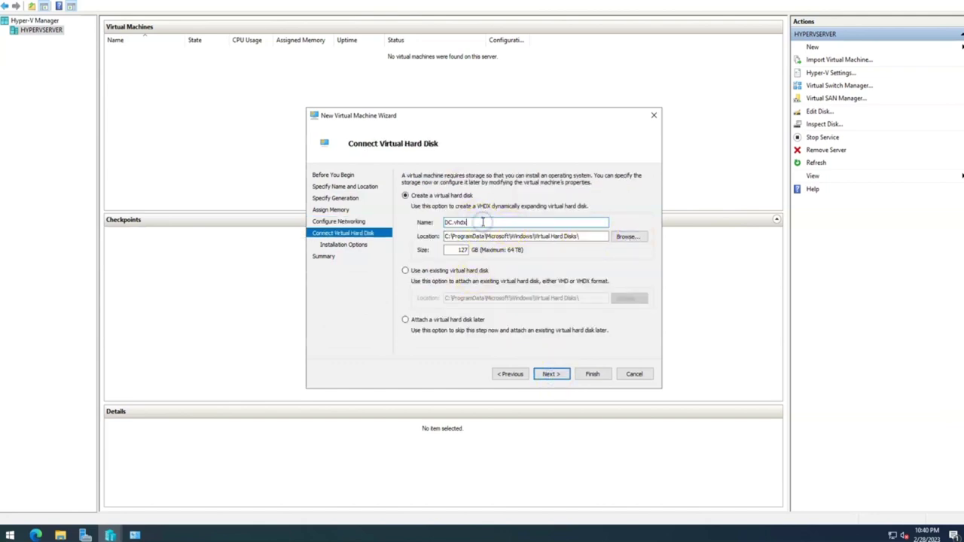
pyautogui.click(627, 236)
pyautogui.click(342, 278)
# Create a VMS folder on DATA (D:) and set it as the DC.vhdx location D:\VMS\.
pyautogui.doubleClick(592, 308)
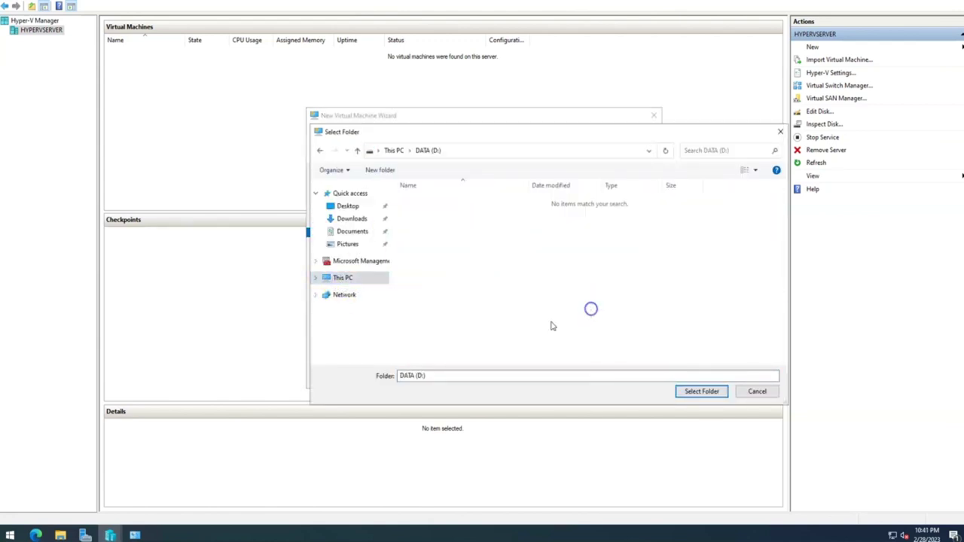
pyautogui.click(379, 170)
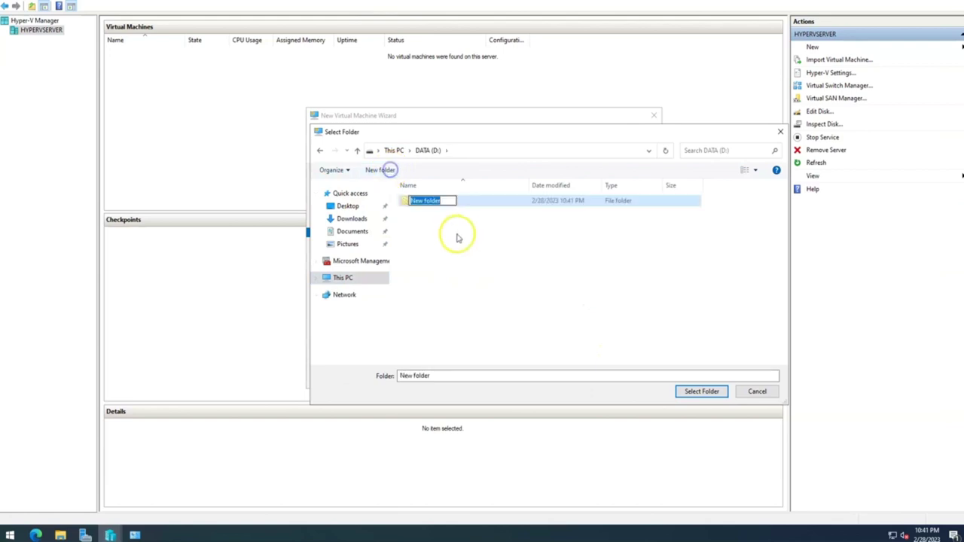
pyautogui.write('vm')
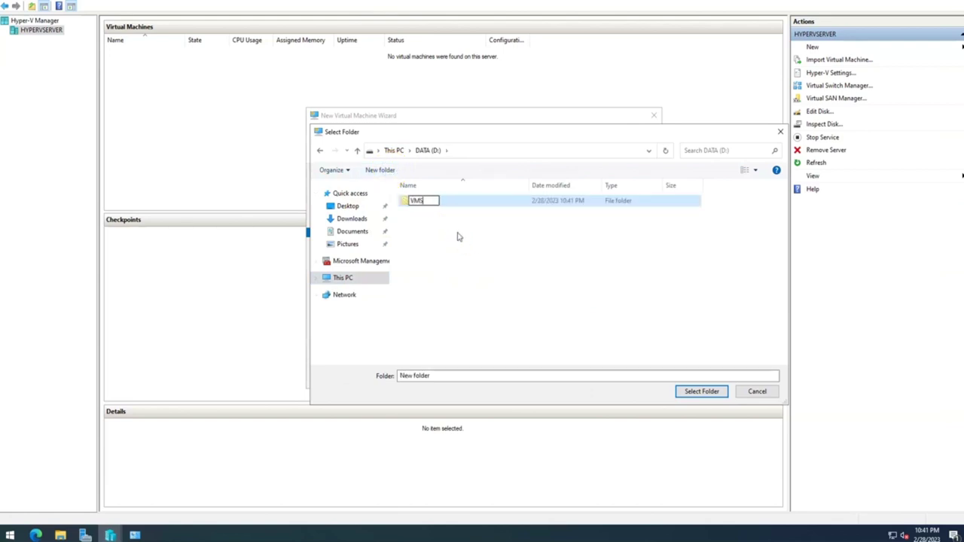
pyautogui.press('Return')
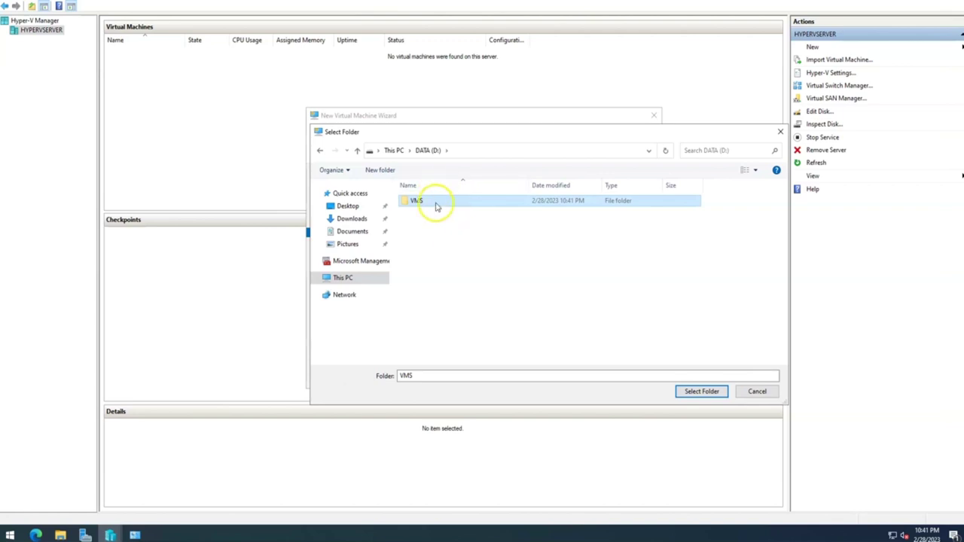
pyautogui.doubleClick(431, 200)
pyautogui.click(706, 393)
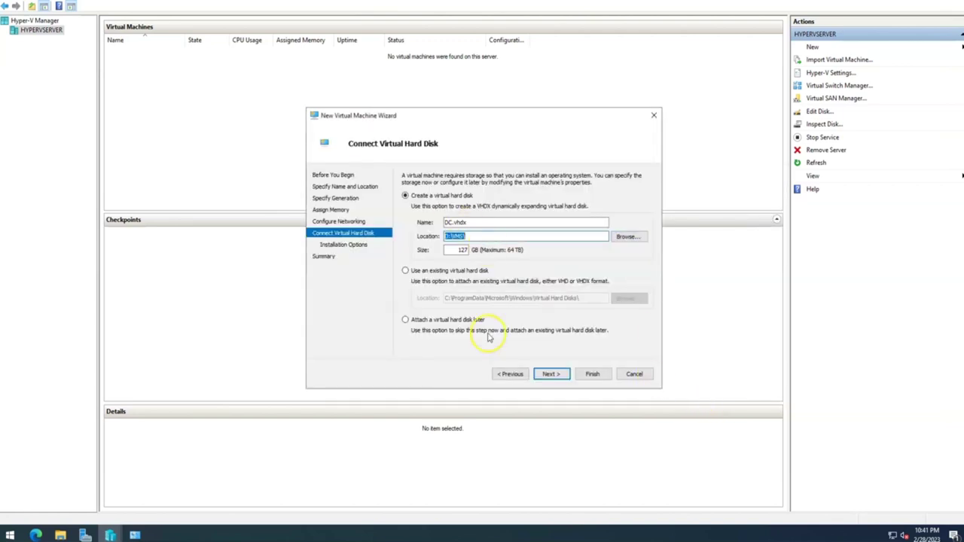
# Change the DC.vhdx virtual disk size from 127 GB to 60 GB.
pyautogui.click(483, 235)
pyautogui.doubleClick(458, 249)
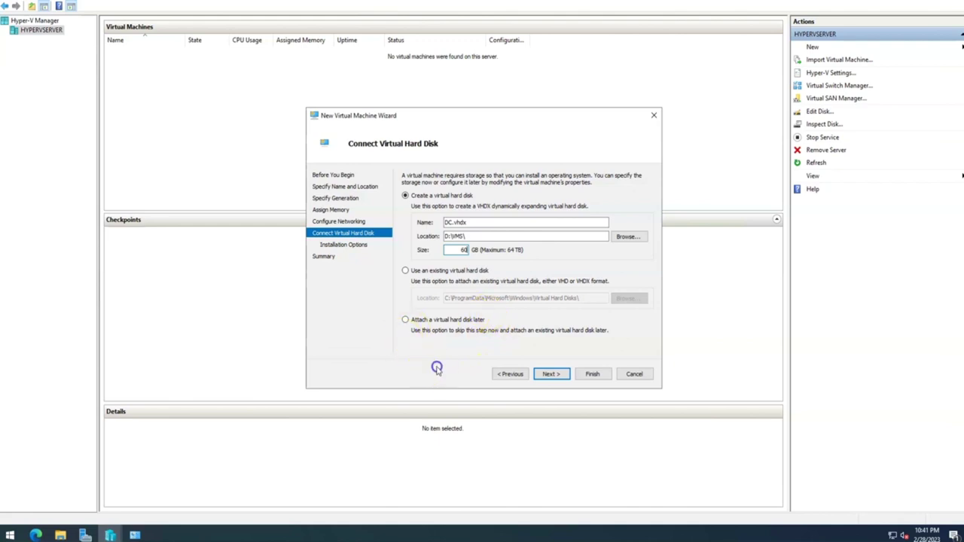
pyautogui.click(468, 252)
# Advance the wizard to Installation Options and open File Explorer on This PC.
pyautogui.click(552, 375)
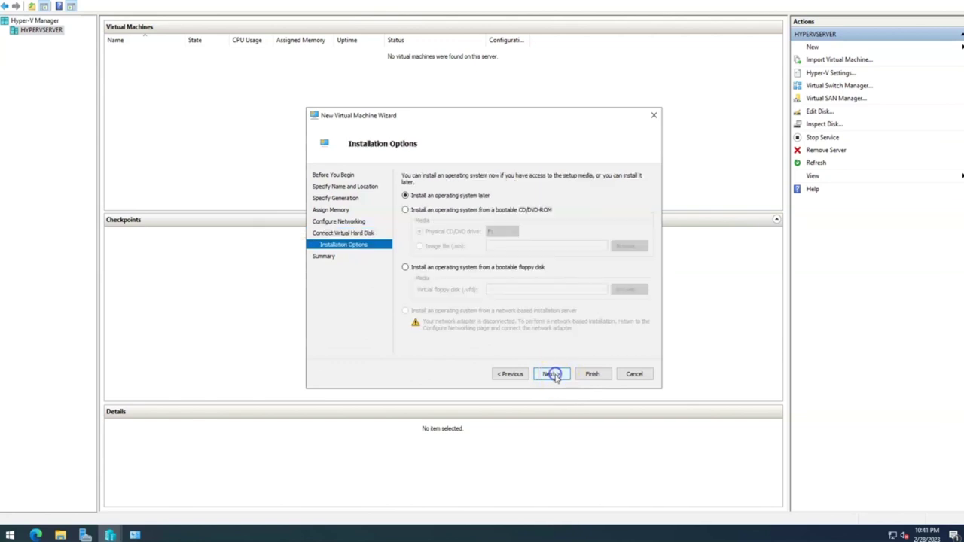
pyautogui.click(60, 535)
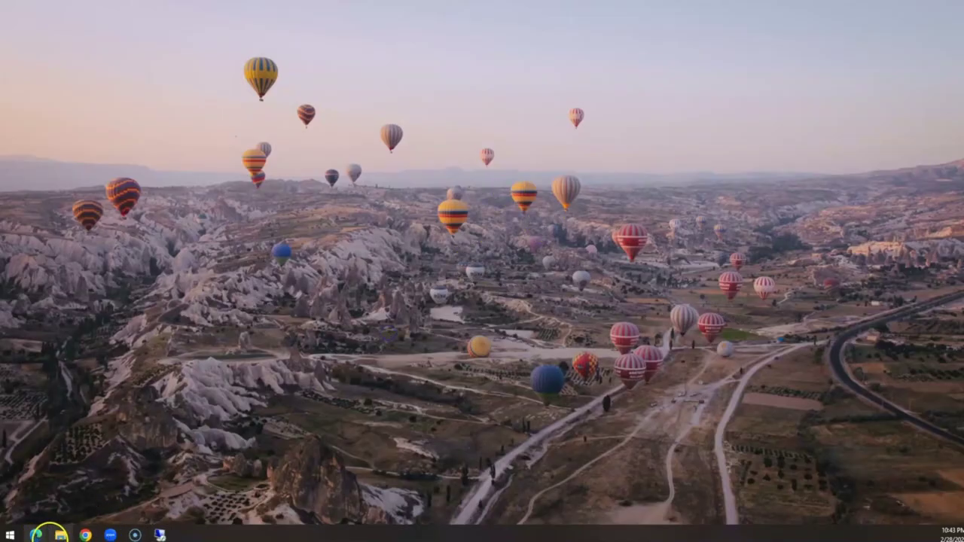
# Select the SERVER_EVAL_x64FRE_en-us (2) ISO on the local machine's D: drive for copying.
pyautogui.click(61, 534)
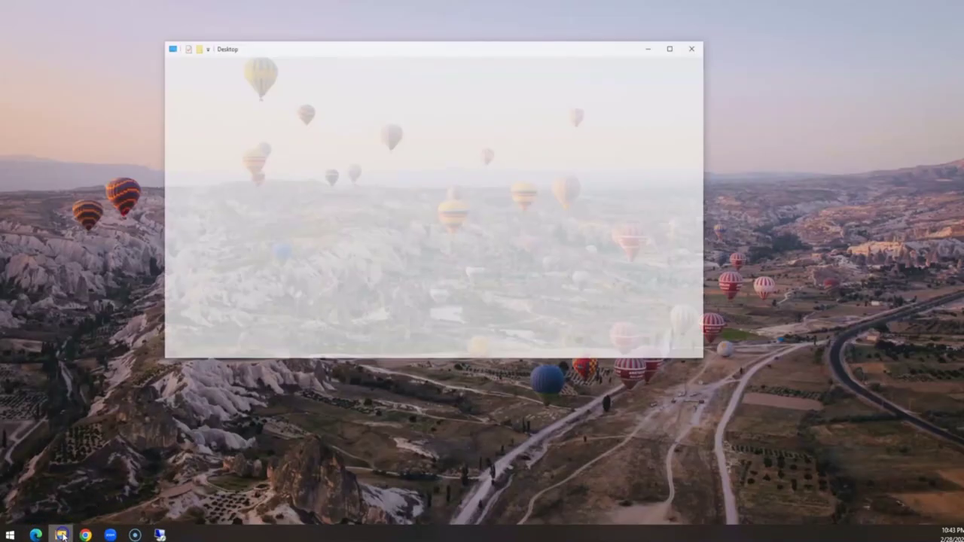
pyautogui.click(205, 209)
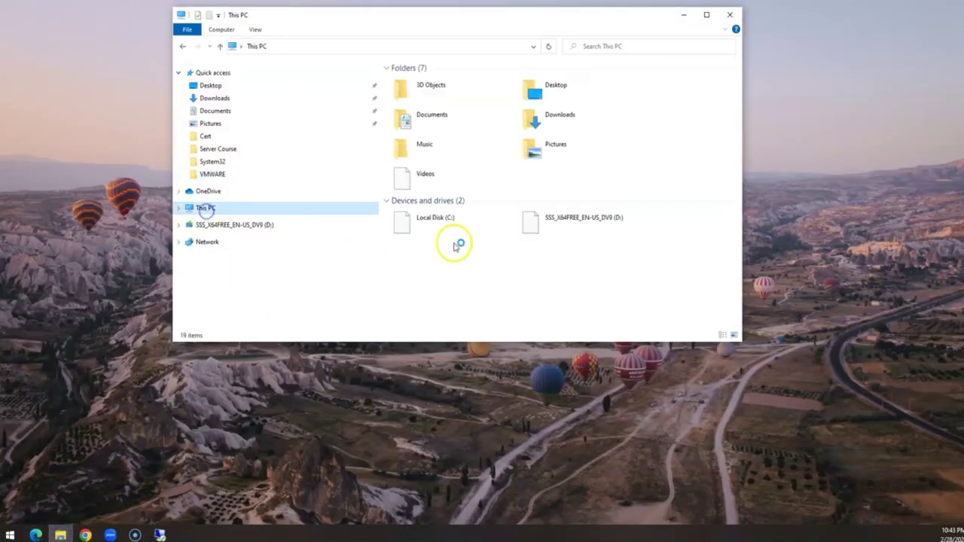
pyautogui.doubleClick(577, 233)
pyautogui.click(440, 158)
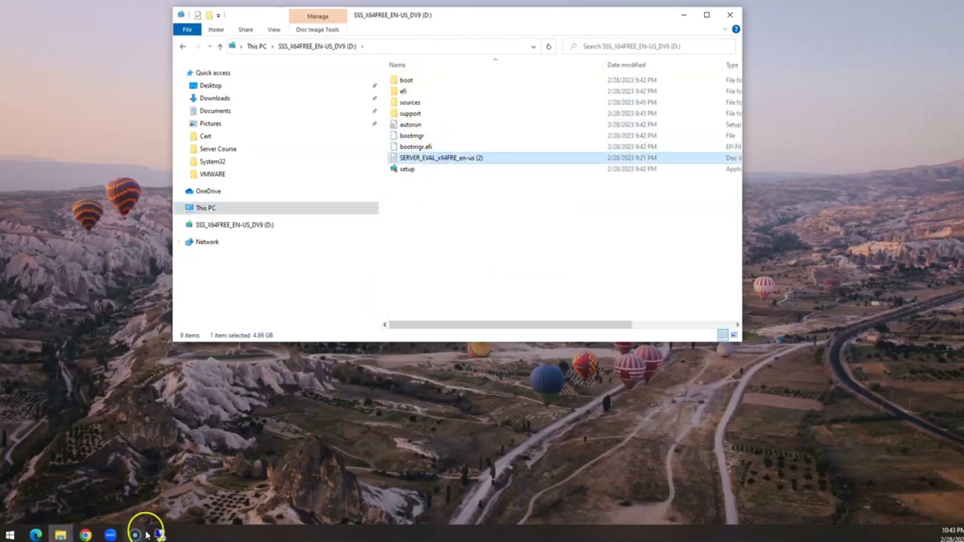
# Create a new folder named Installers on the server's DATA (D:) drive.
pyautogui.click(159, 534)
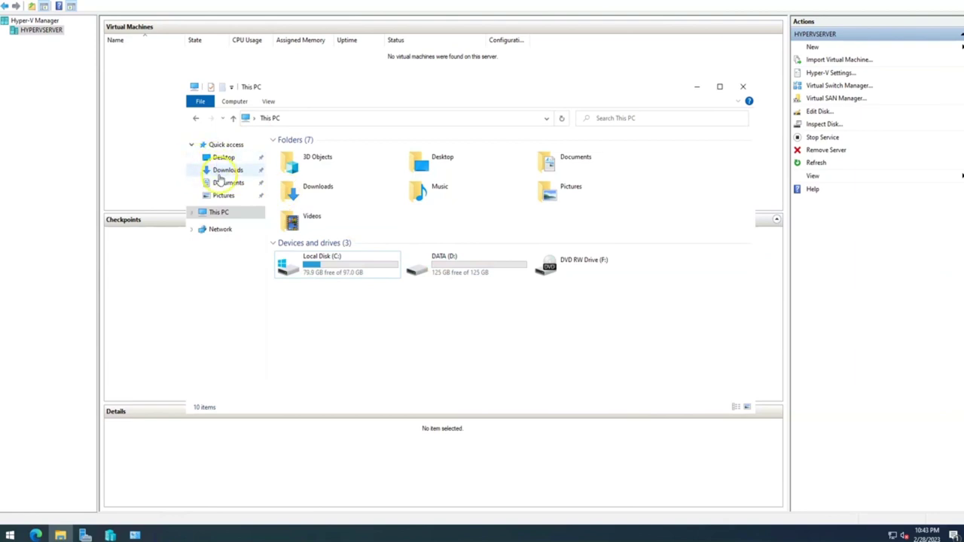
pyautogui.click(447, 260)
pyautogui.doubleClick(448, 260)
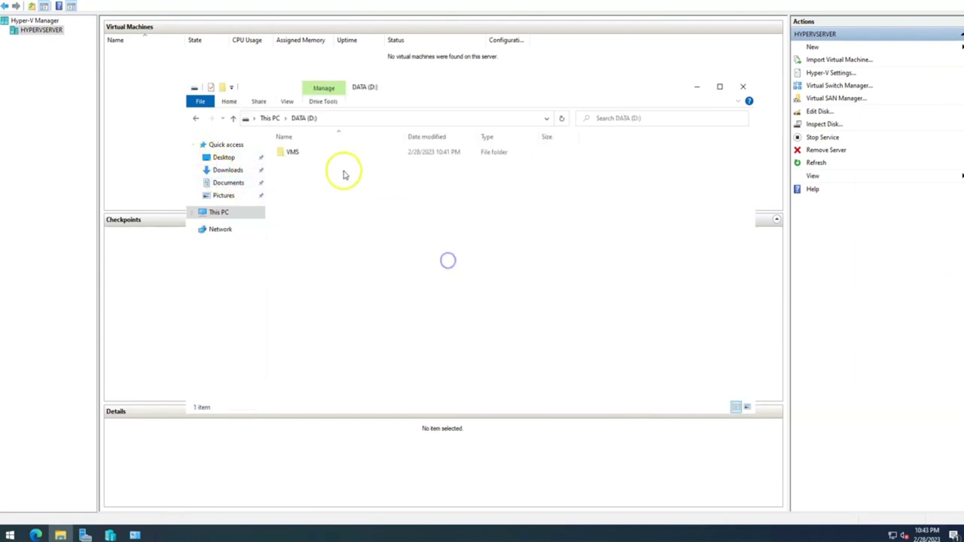
pyautogui.rightClick(301, 181)
pyautogui.click(369, 308)
pyautogui.click(466, 309)
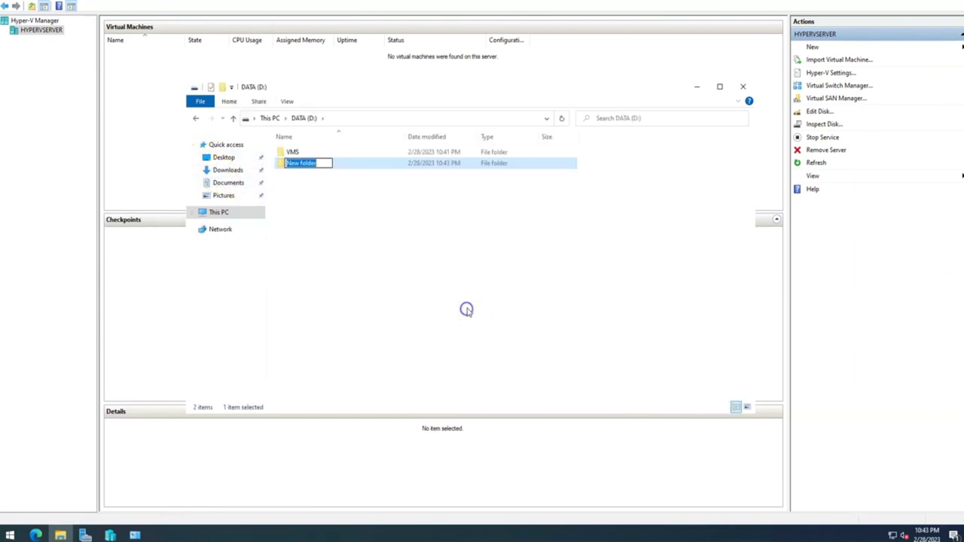
pyautogui.write('Installers')
pyautogui.press('Return')
# Paste the ISO image into the new D:\Installers folder.
pyautogui.click(450, 317)
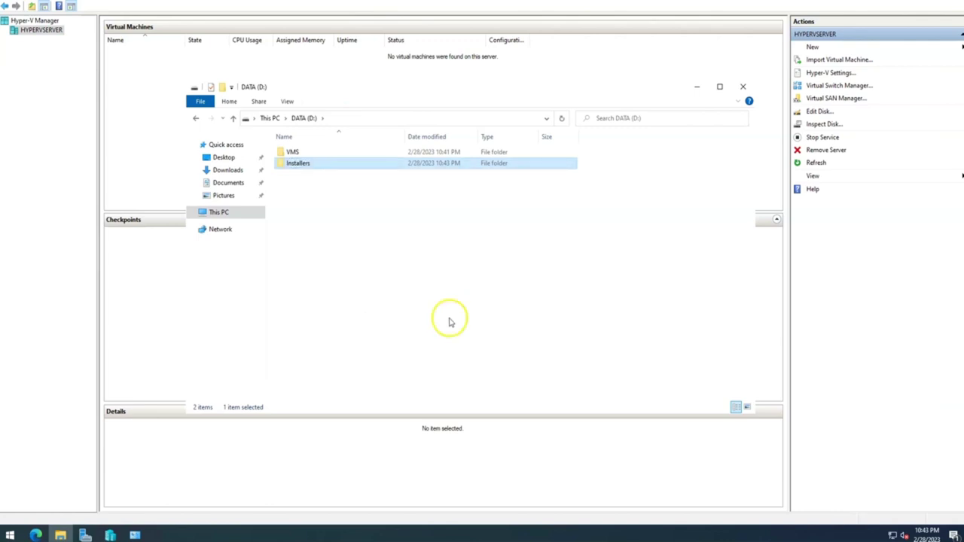
pyautogui.click(299, 166)
pyautogui.doubleClick(299, 165)
pyautogui.rightClick(324, 191)
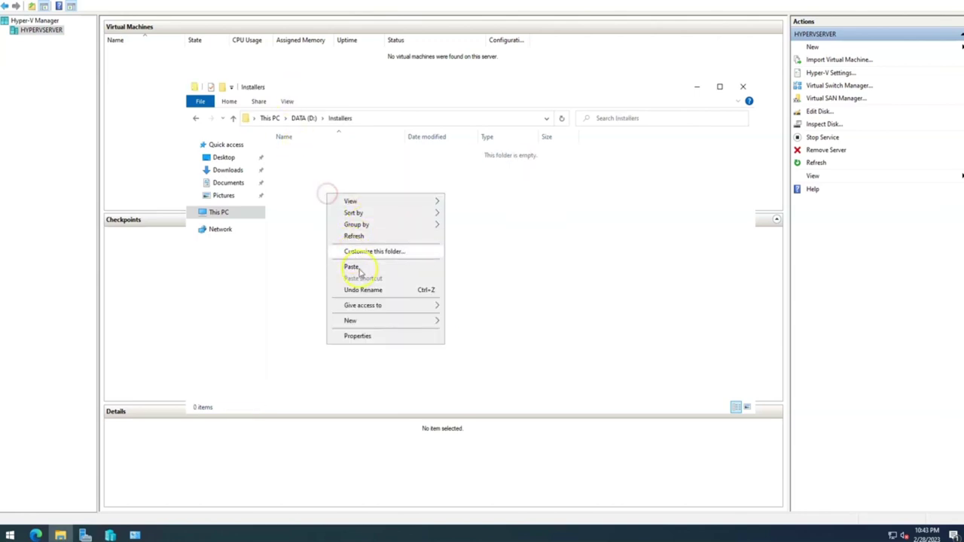
pyautogui.click(358, 267)
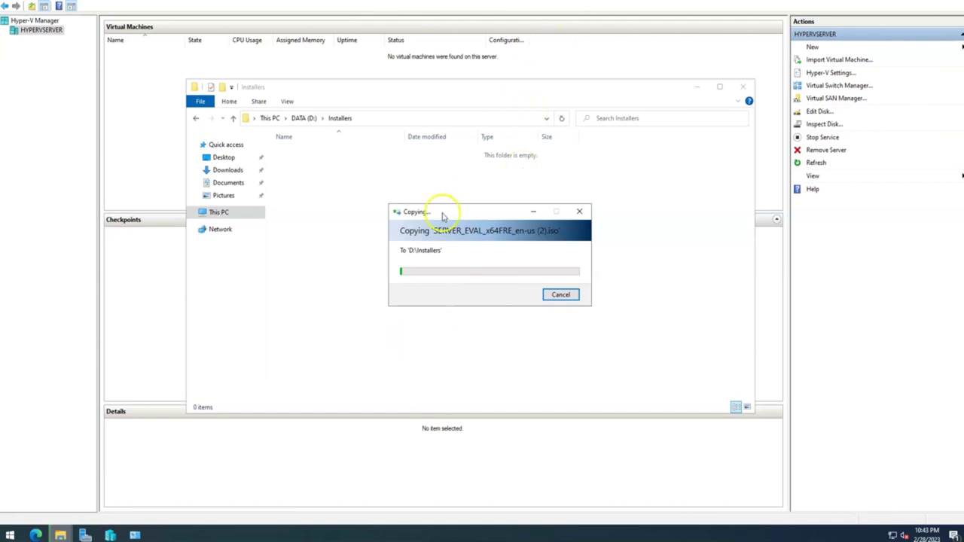
# Finish the New Virtual Machine Wizard to create DC, installing the OS later.
pyautogui.moveTo(110, 535)
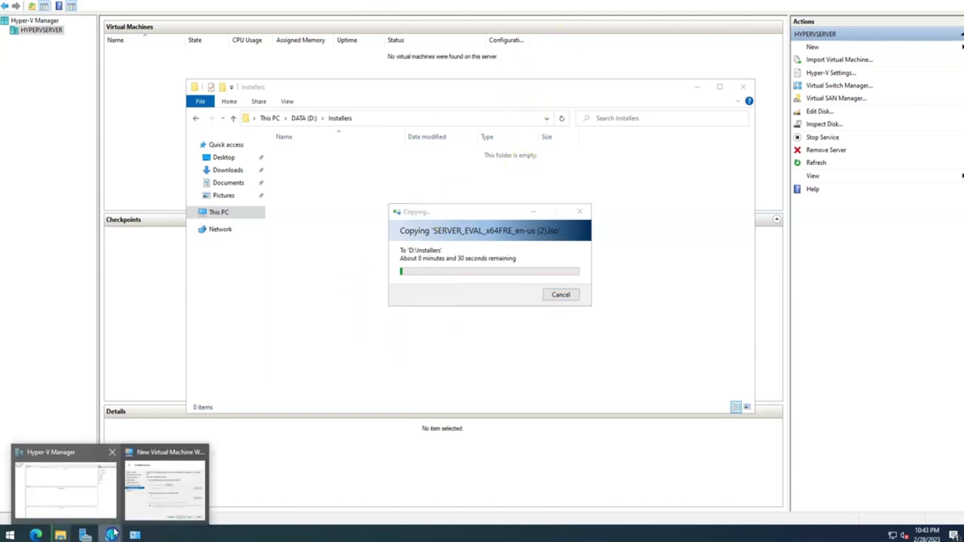
pyautogui.click(166, 488)
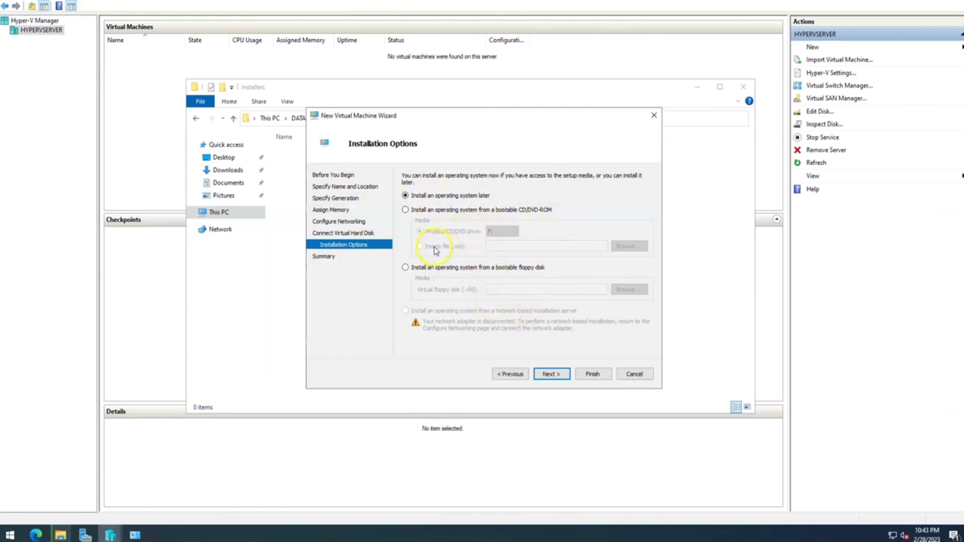
pyautogui.click(550, 375)
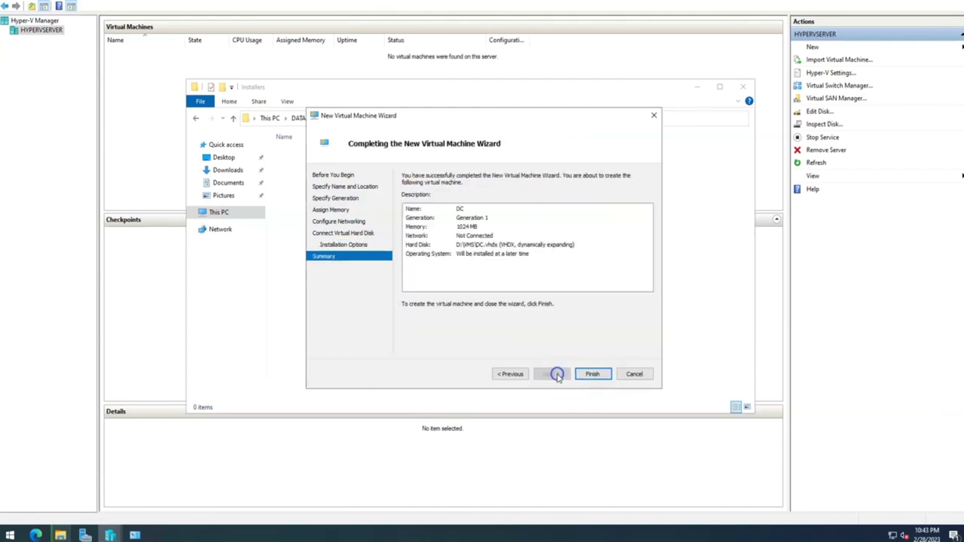
pyautogui.click(594, 375)
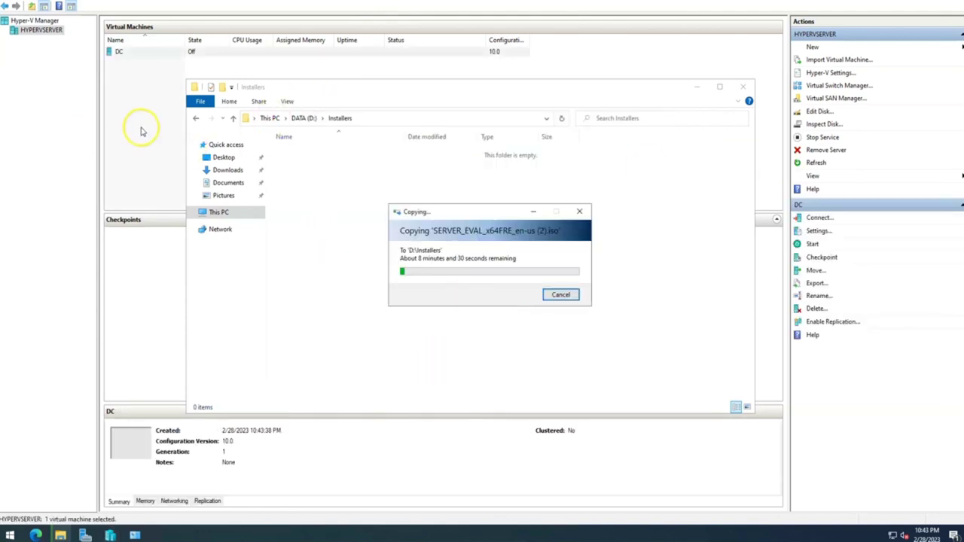
# Raise DC's startup memory from 1024 MB to 8192 MB and save the settings.
pyautogui.click(115, 51)
pyautogui.rightClick(116, 52)
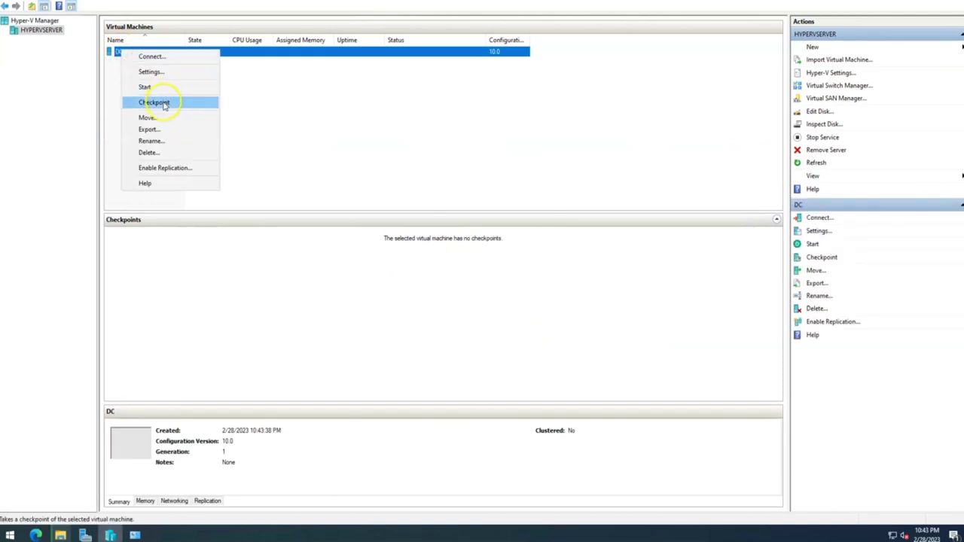
pyautogui.click(151, 72)
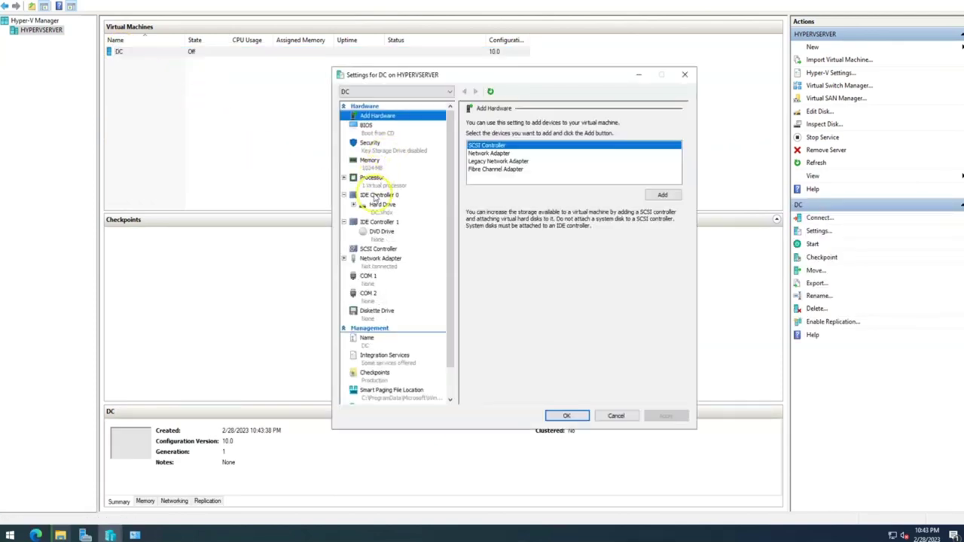
pyautogui.click(372, 162)
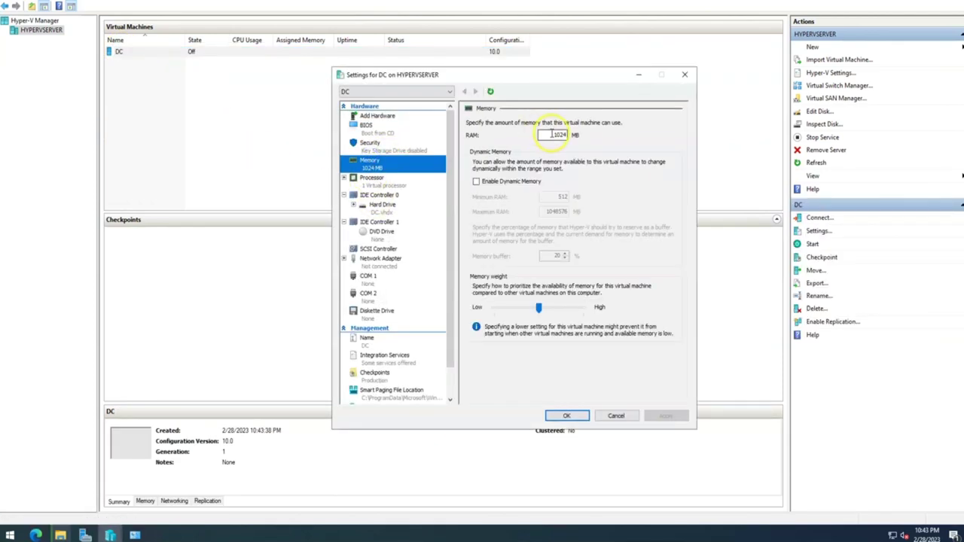
pyautogui.doubleClick(552, 134)
pyautogui.write('819')
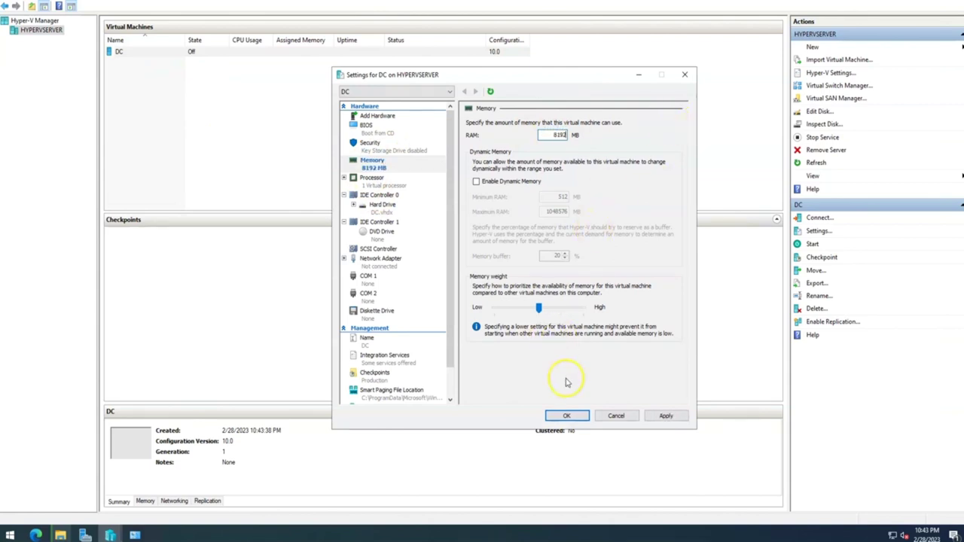
pyautogui.click(666, 416)
pyautogui.click(567, 415)
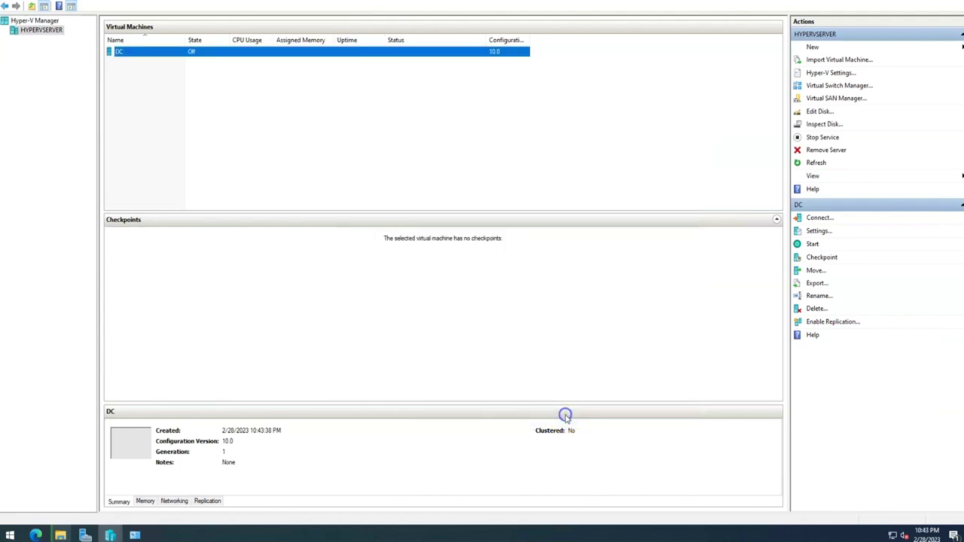
pyautogui.moveTo(233, 118); pyautogui.dragTo(329, 132)
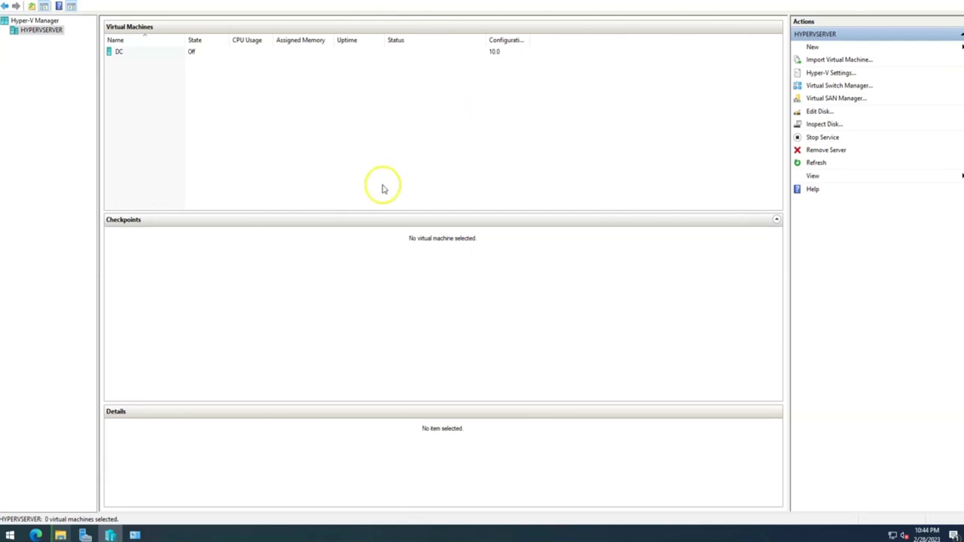
pyautogui.moveTo(62, 535)
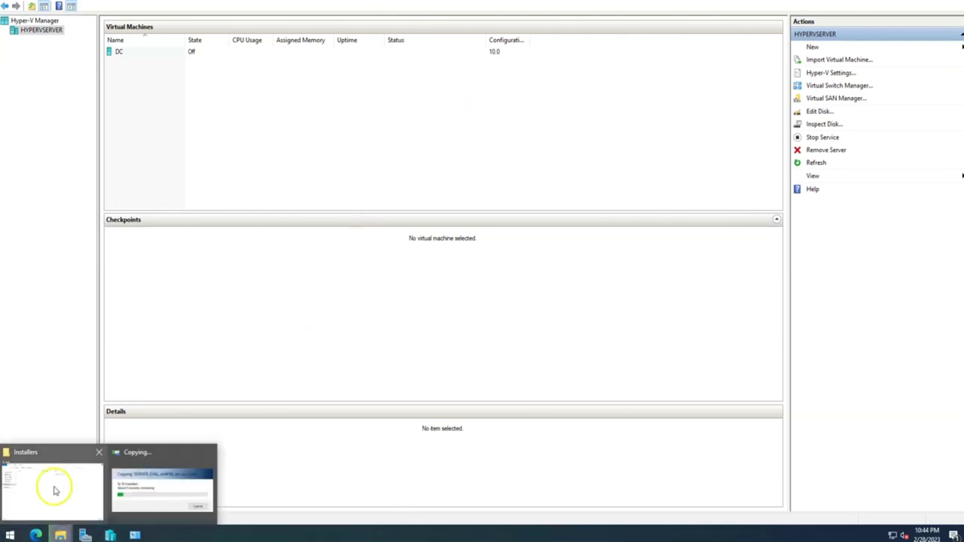
pyautogui.click(59, 488)
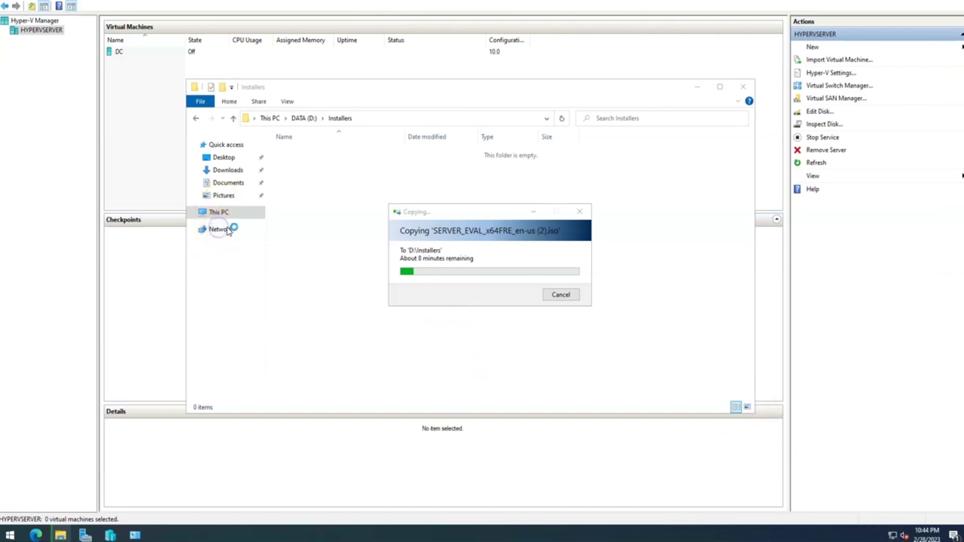
pyautogui.click(113, 112)
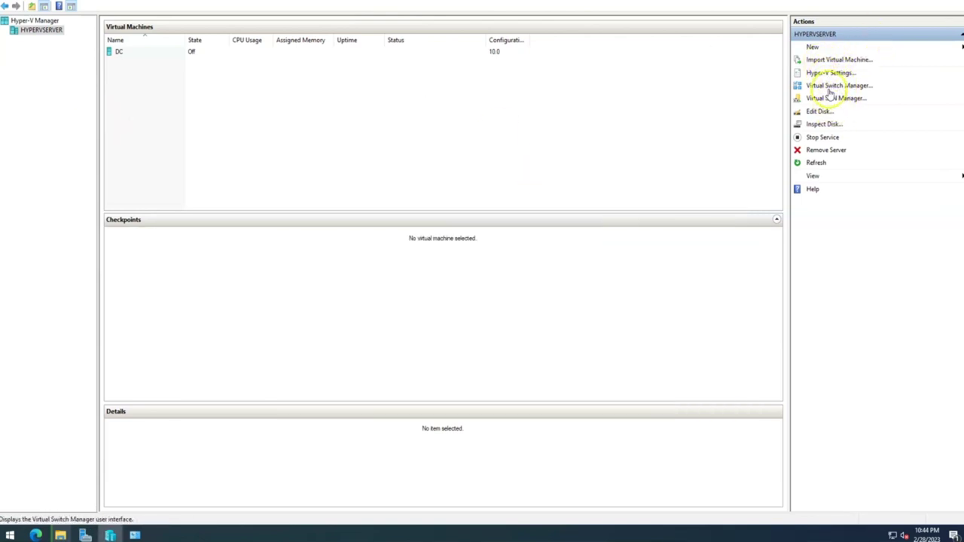
# Start an external virtual switch in Virtual Switch Manager, then close it and reselect DC.
pyautogui.click(834, 85)
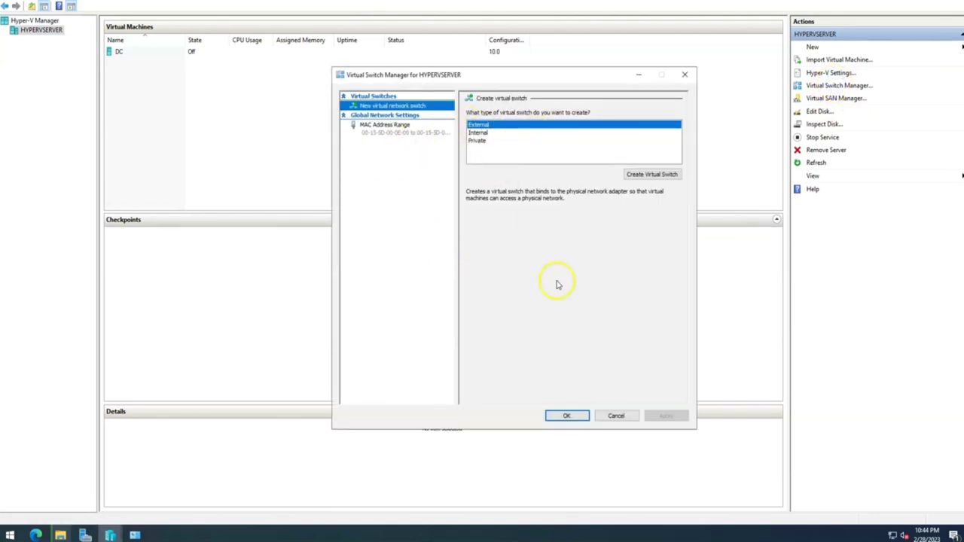
pyautogui.click(657, 175)
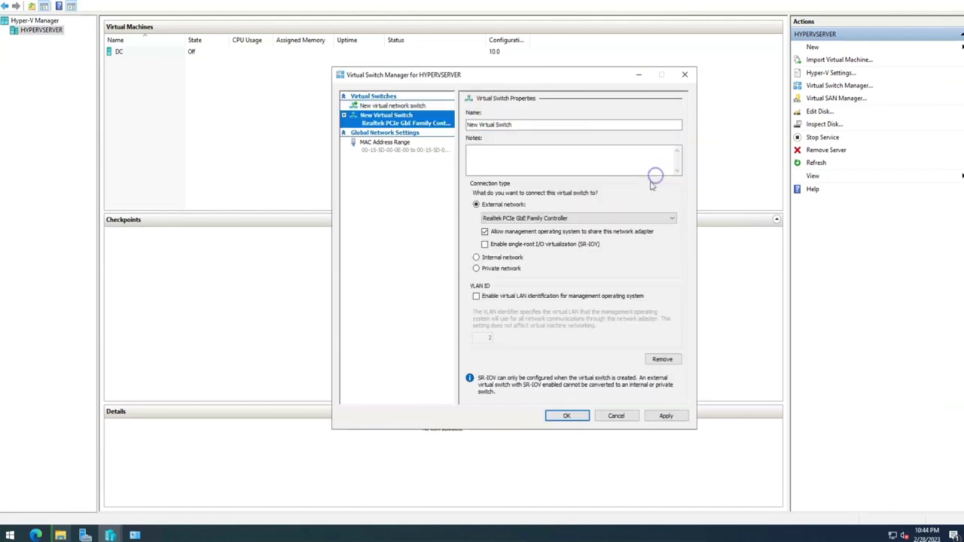
pyautogui.click(635, 417)
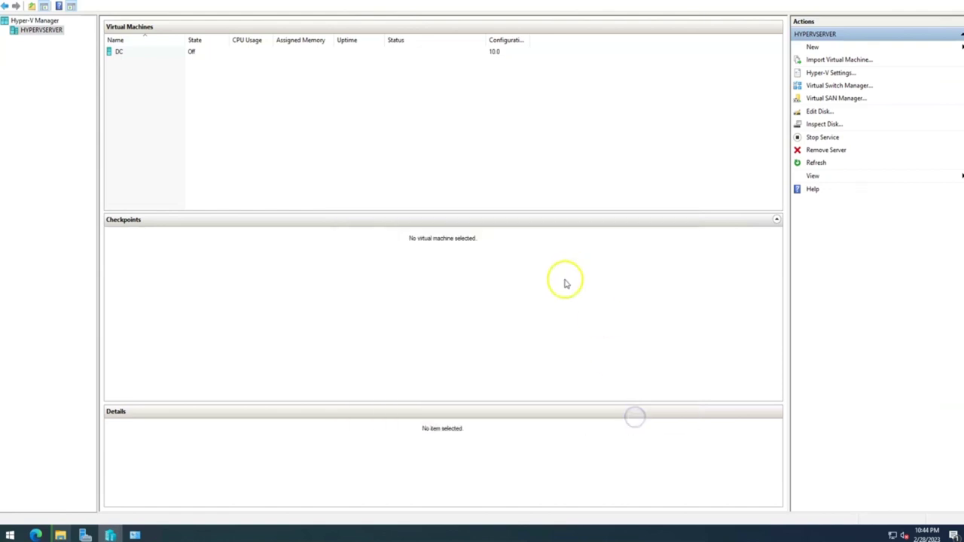
pyautogui.click(116, 51)
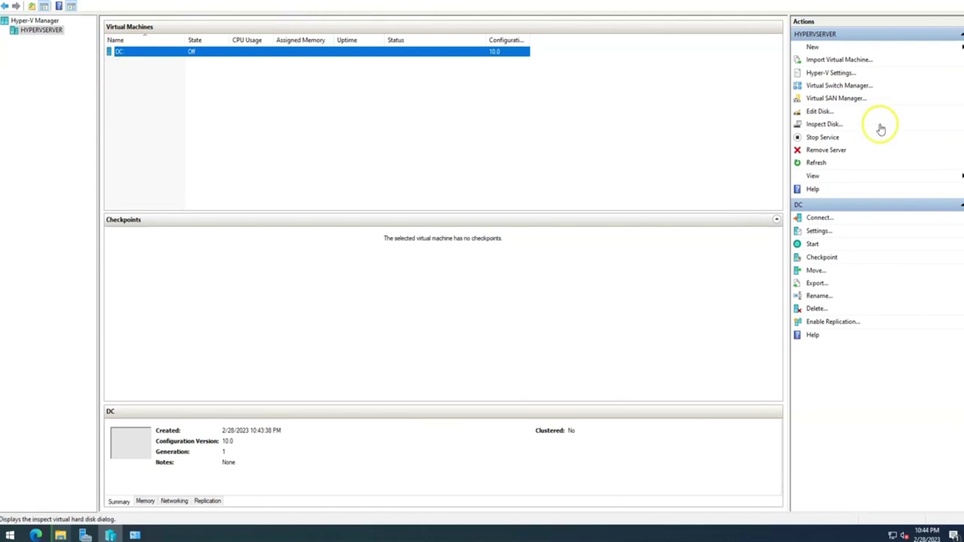
# Compare the Internal, Private and External switch types and create a new External switch.
pyautogui.click(839, 85)
pyautogui.click(482, 133)
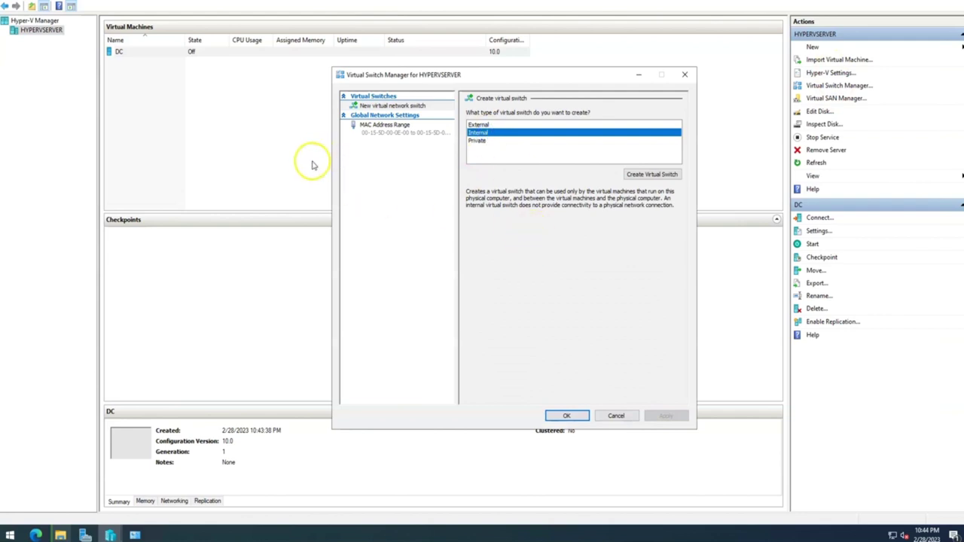
pyautogui.click(477, 141)
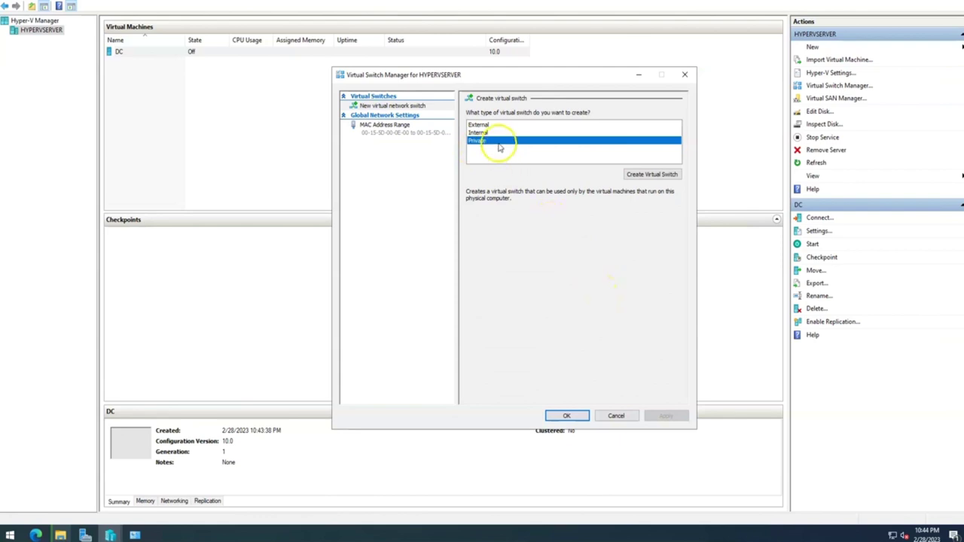
pyautogui.click(479, 125)
pyautogui.click(653, 176)
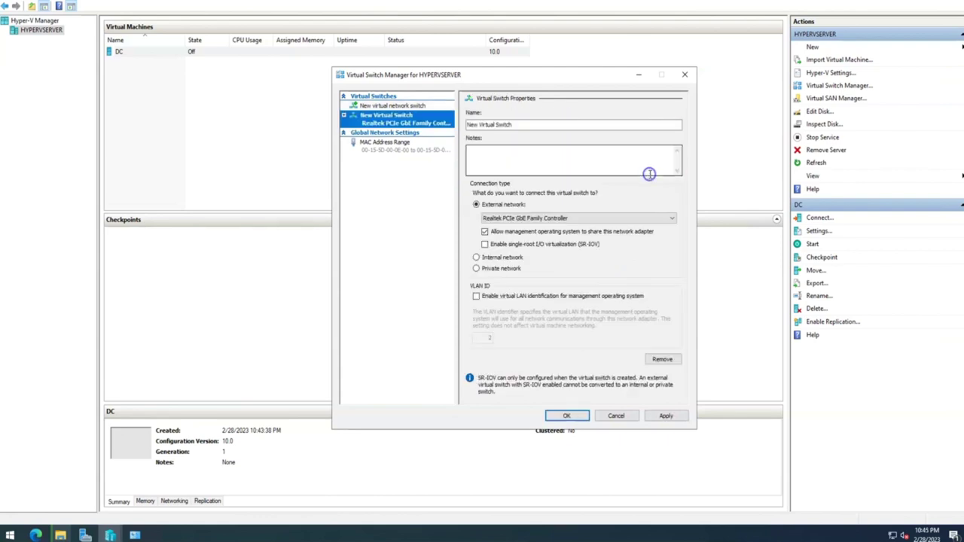
# Review the Realtek(R) PCI(e) Ethernet Controller adapter option, then dismiss the switch manager unchanged.
pyautogui.click(592, 219)
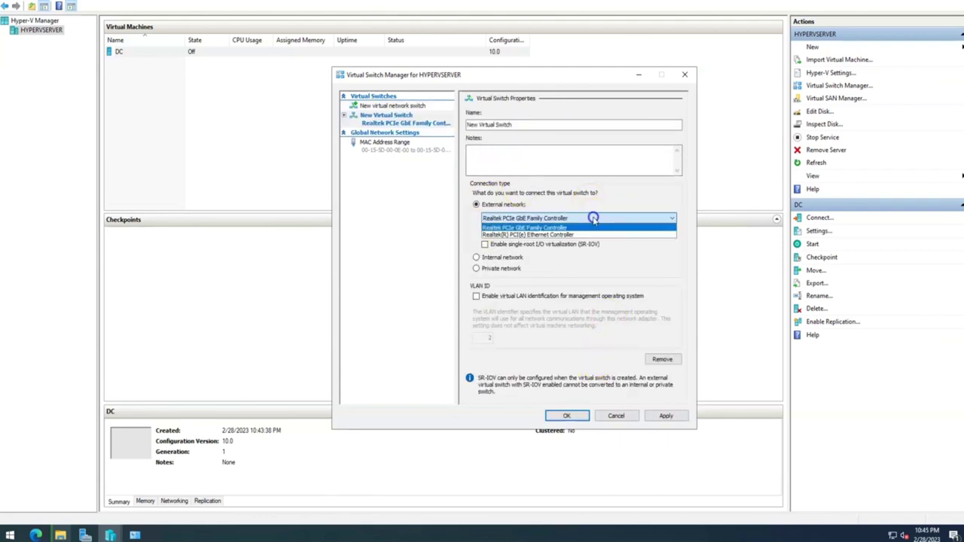
pyautogui.click(567, 235)
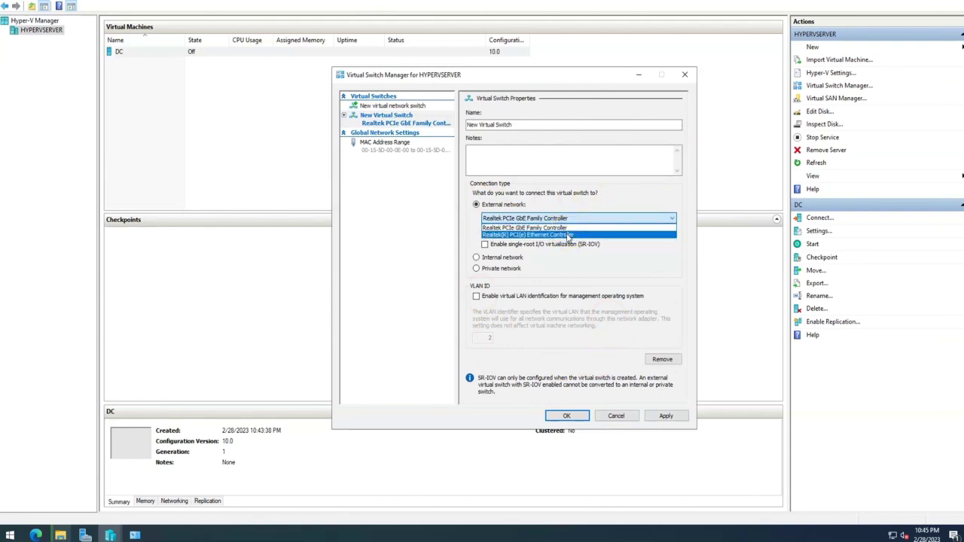
pyautogui.click(581, 266)
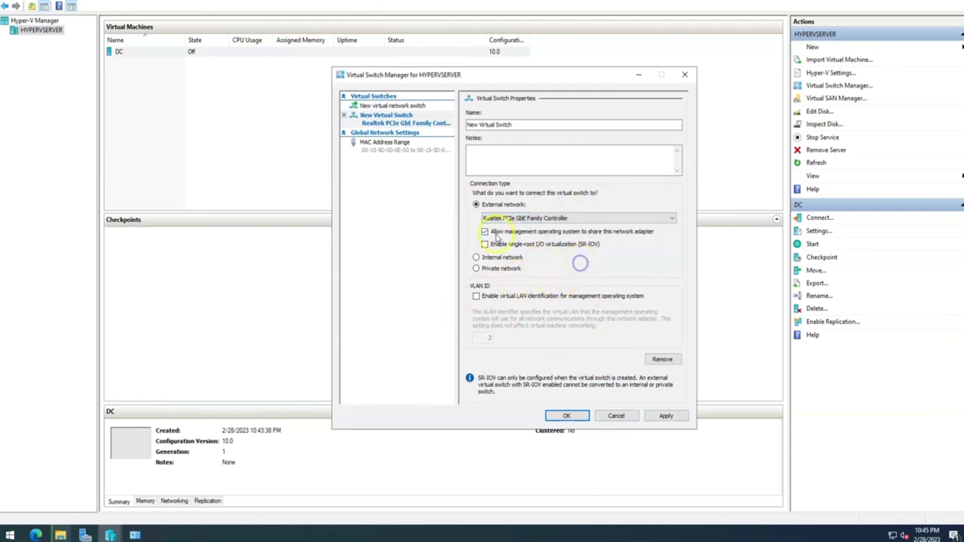
pyautogui.press('Escape')
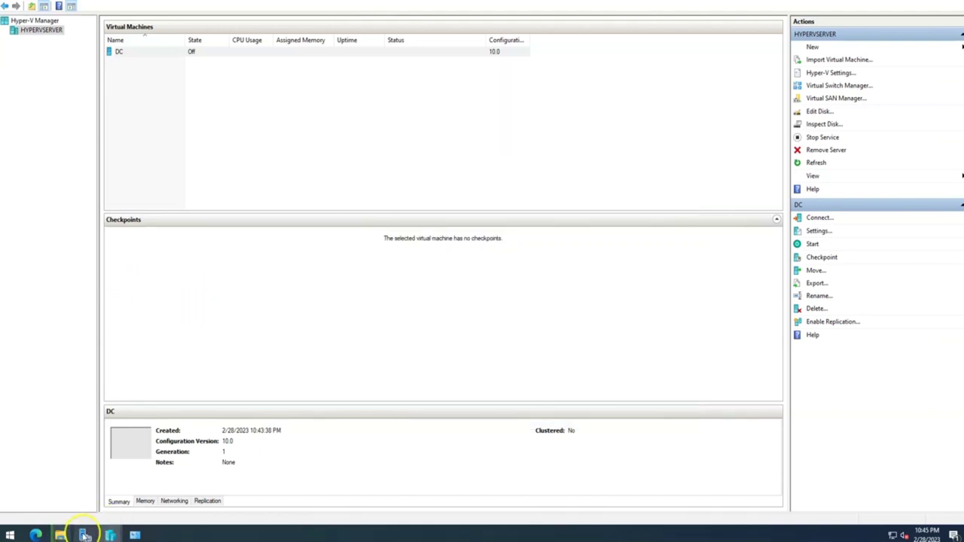
pyautogui.moveTo(60, 531)
pyautogui.click(42, 472)
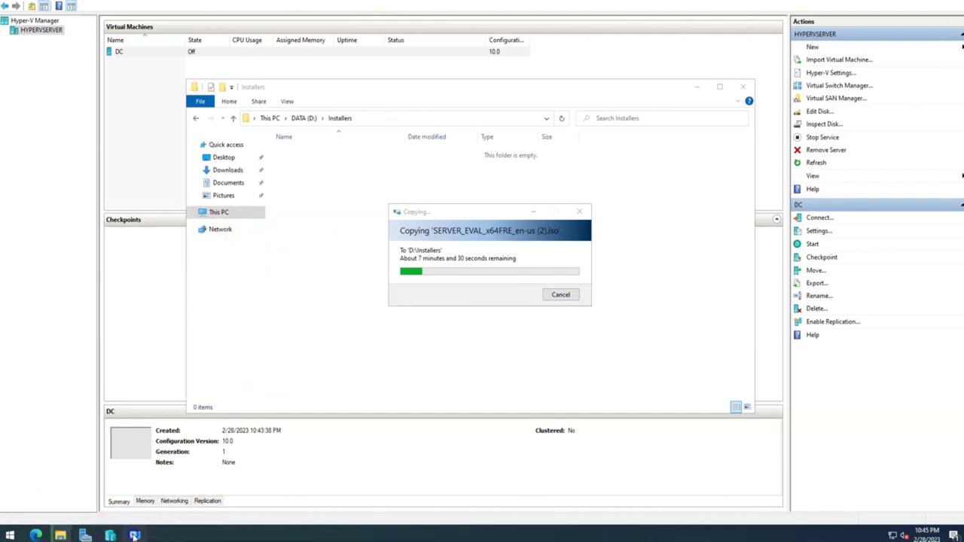
pyautogui.click(135, 533)
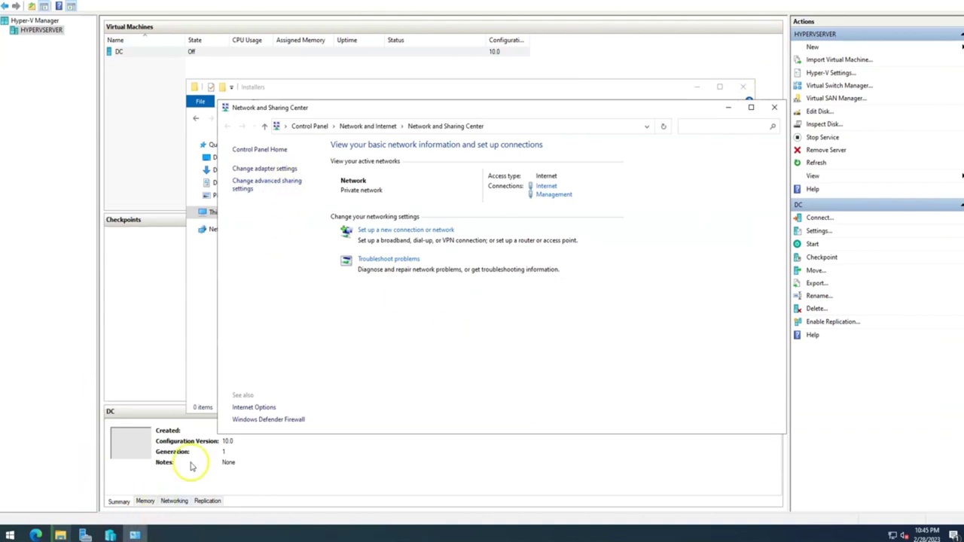
pyautogui.click(728, 107)
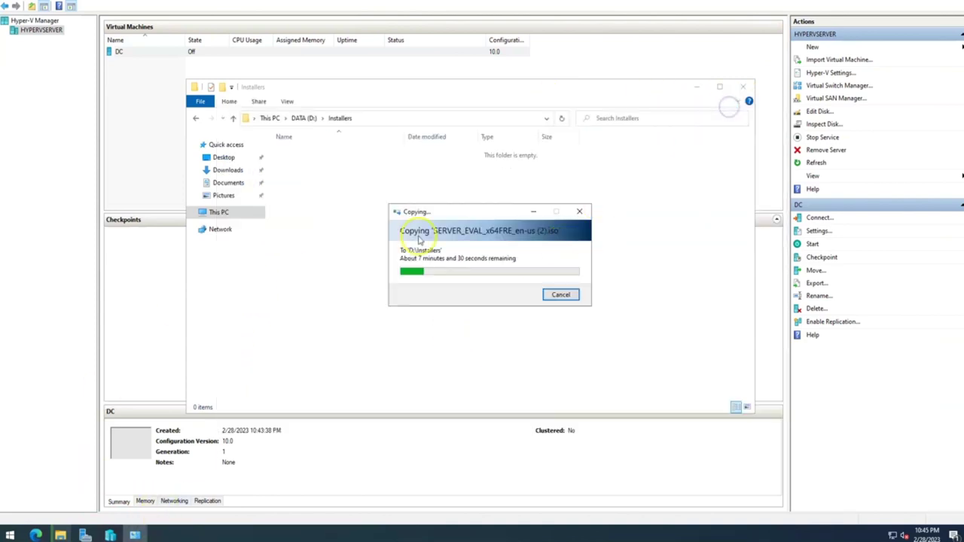
pyautogui.click(125, 288)
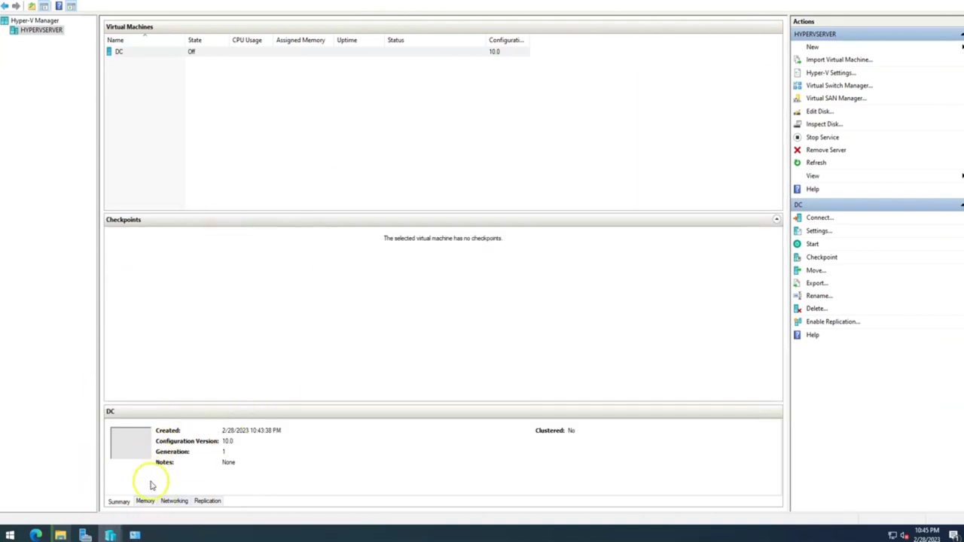
pyautogui.moveTo(116, 535)
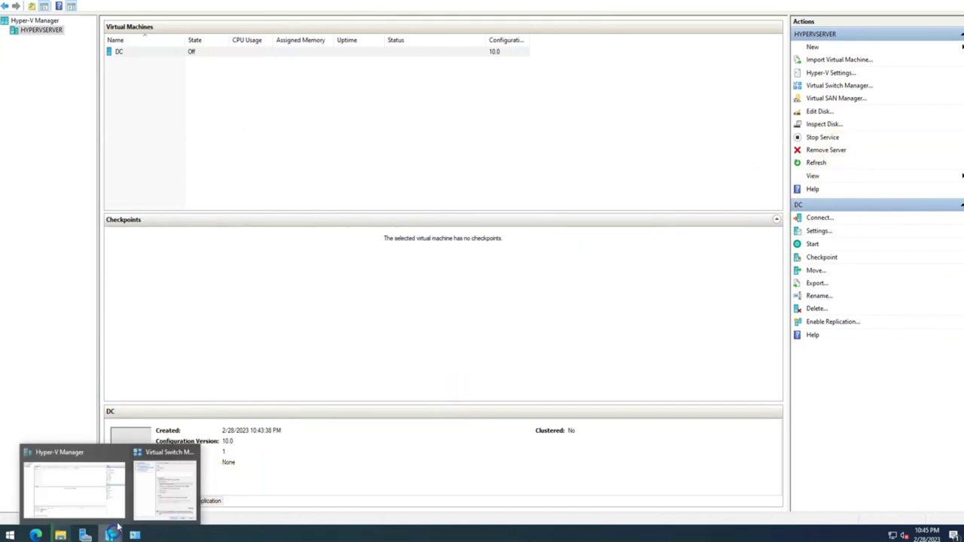
# Bind the New Virtual Switch to the Realtek(R) PCI(e) Ethernet Controller and apply, accepting the network warning.
pyautogui.click(157, 481)
pyautogui.click(560, 219)
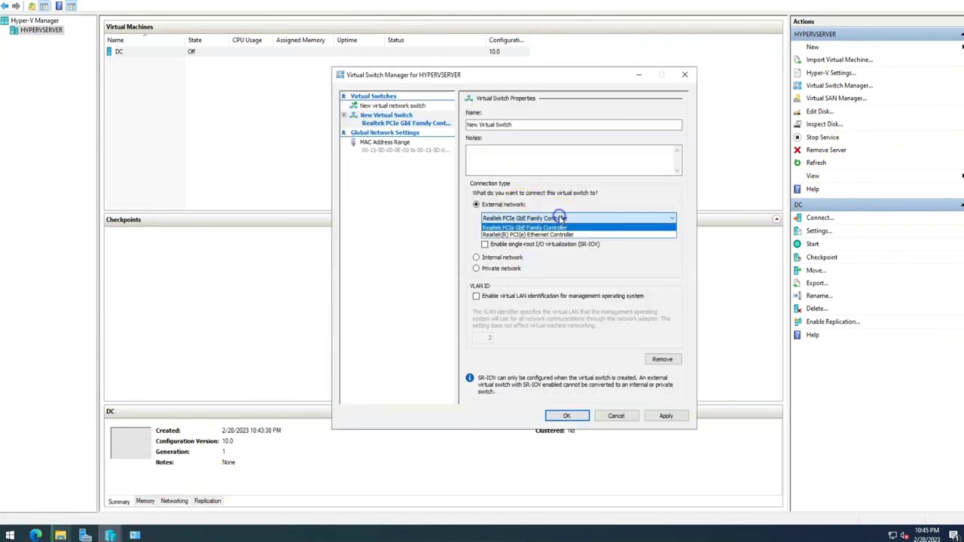
pyautogui.click(573, 234)
pyautogui.click(576, 235)
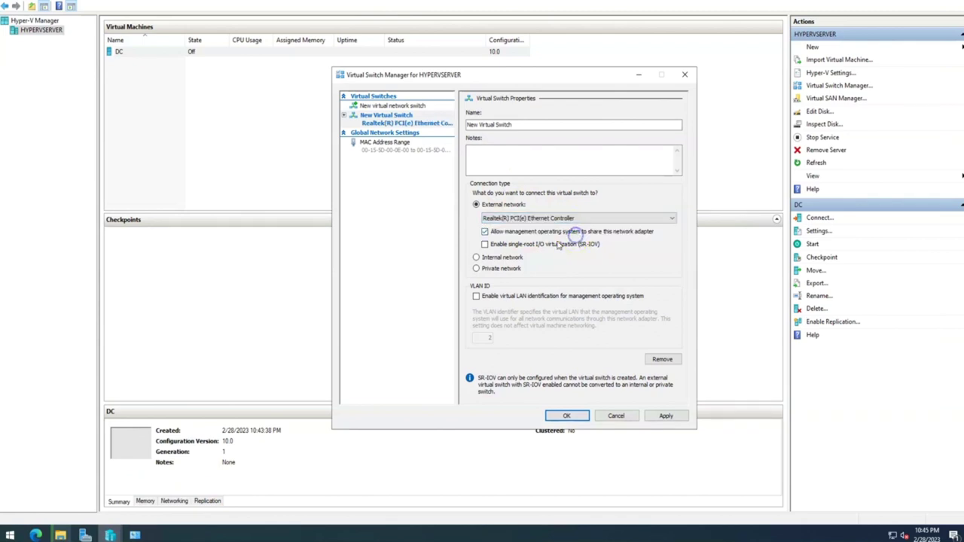
pyautogui.click(669, 418)
pyautogui.click(666, 416)
pyautogui.click(537, 285)
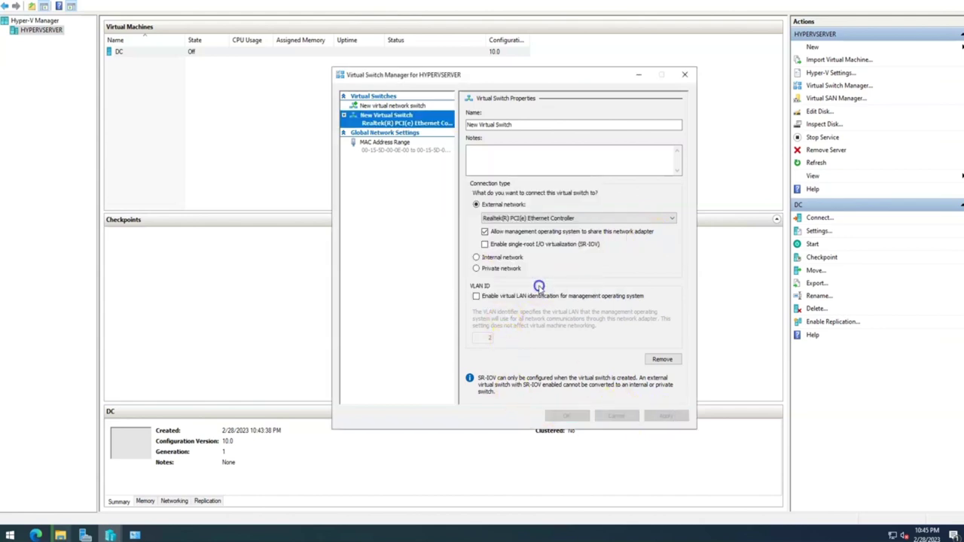
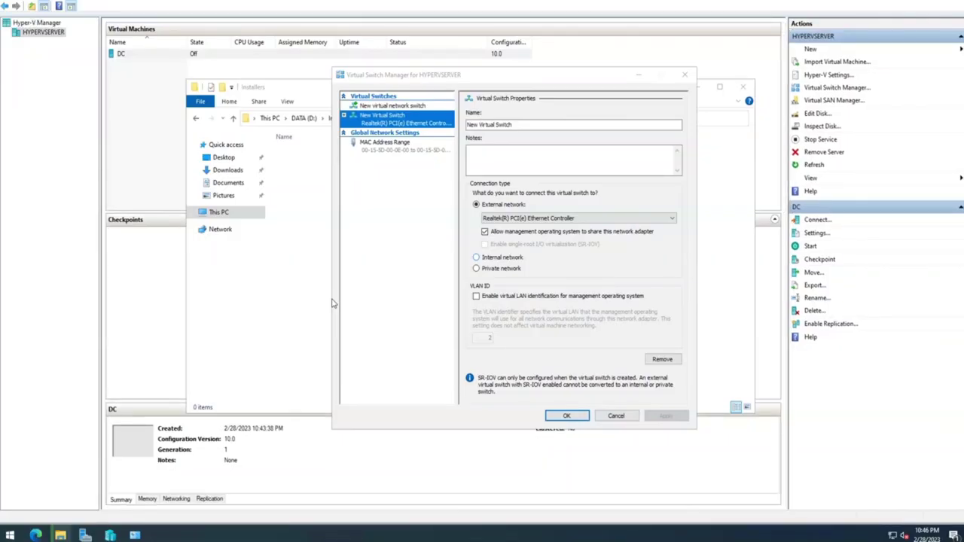
# Rename the new external switch to 'Vlan Switch', save it, and dismiss the file-copy error.
pyautogui.click(517, 123)
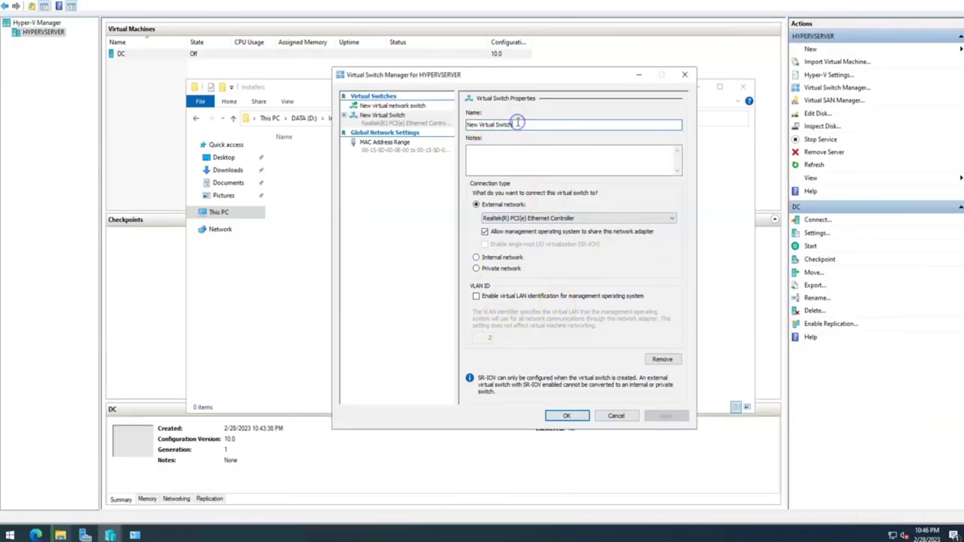
pyautogui.press('BackSpace')
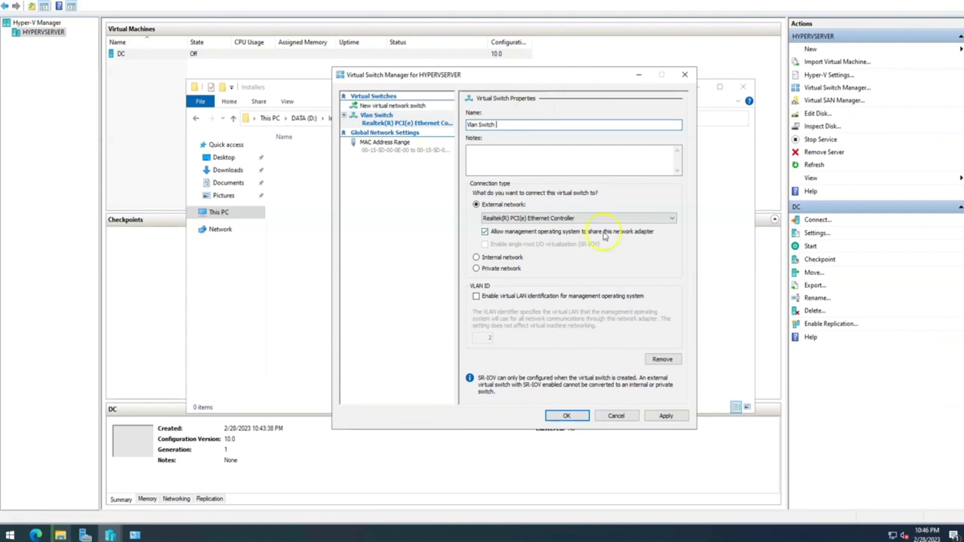
pyautogui.click(666, 415)
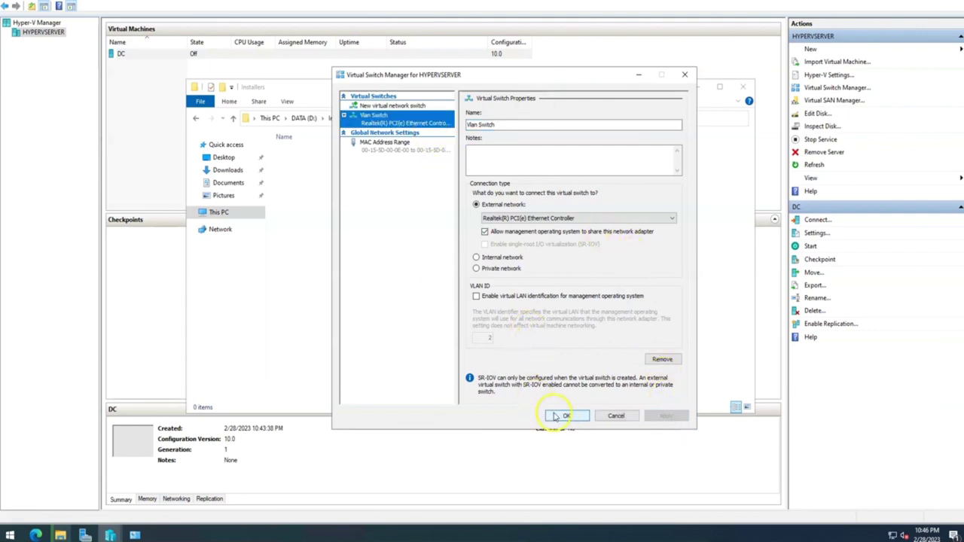
pyautogui.click(567, 417)
pyautogui.click(556, 254)
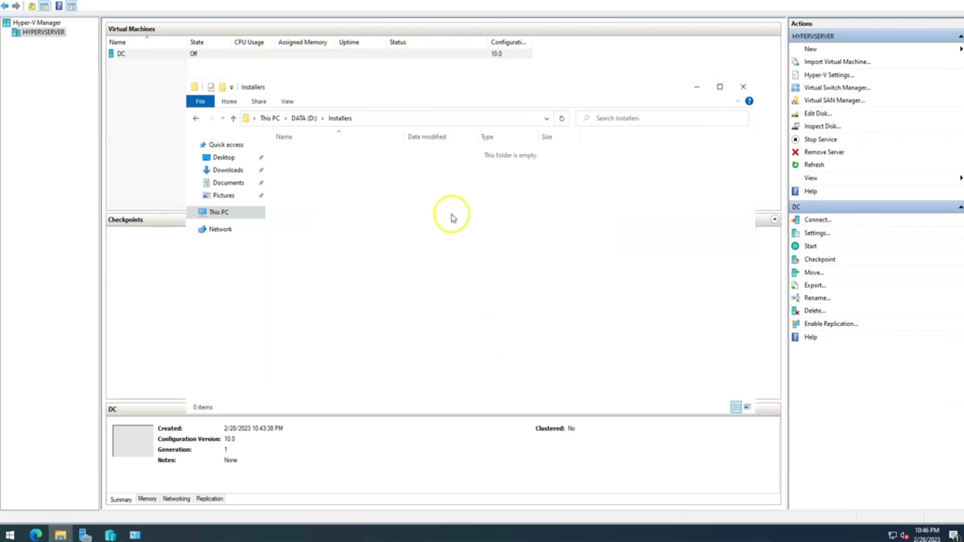
pyautogui.rightClick(225, 229)
# Open Network Connections and look over the vEthernet, Management and Internet adapters.
pyautogui.click(284, 330)
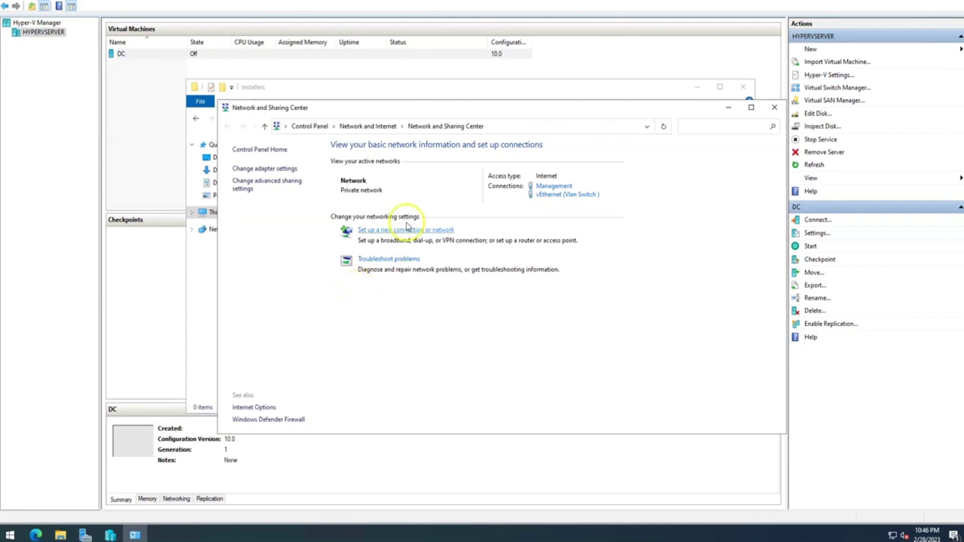
pyautogui.click(248, 168)
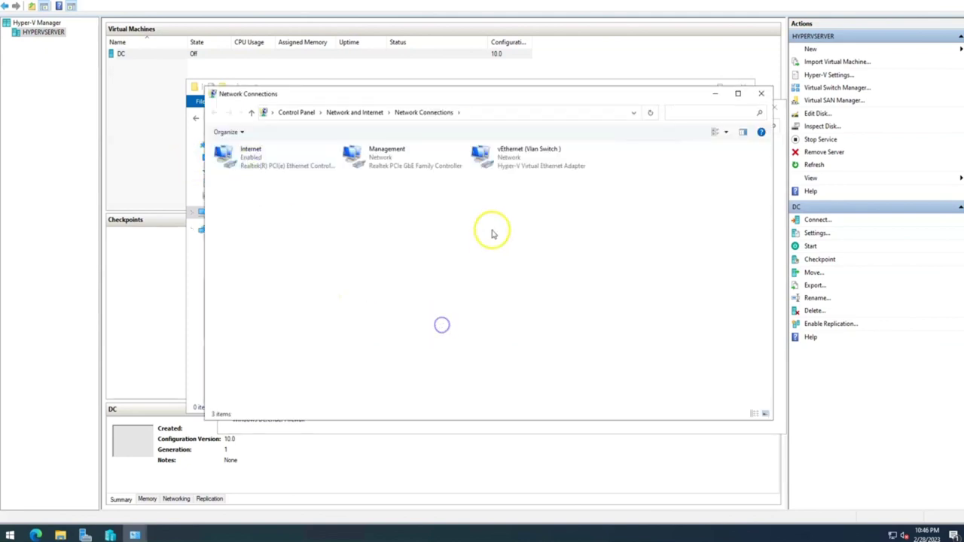
pyautogui.click(509, 156)
pyautogui.click(380, 160)
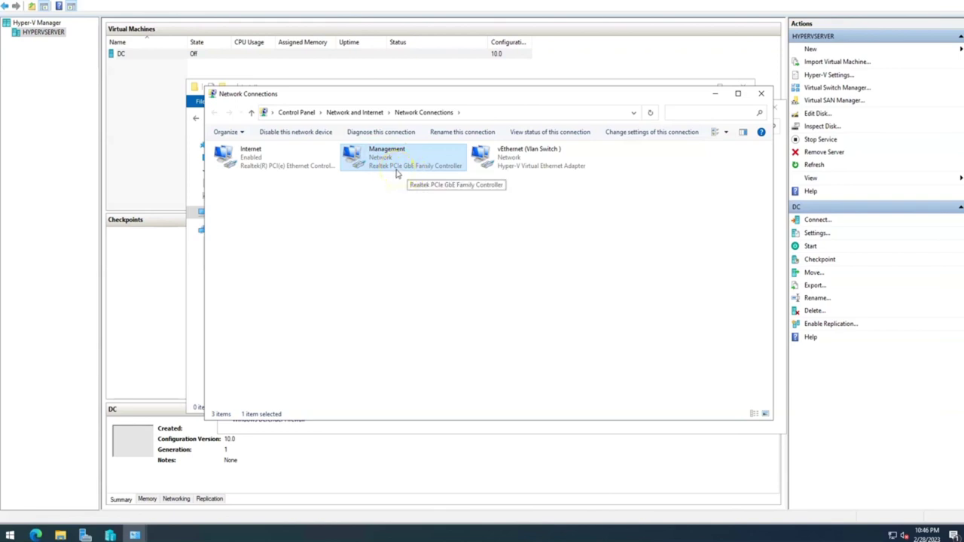
pyautogui.click(290, 169)
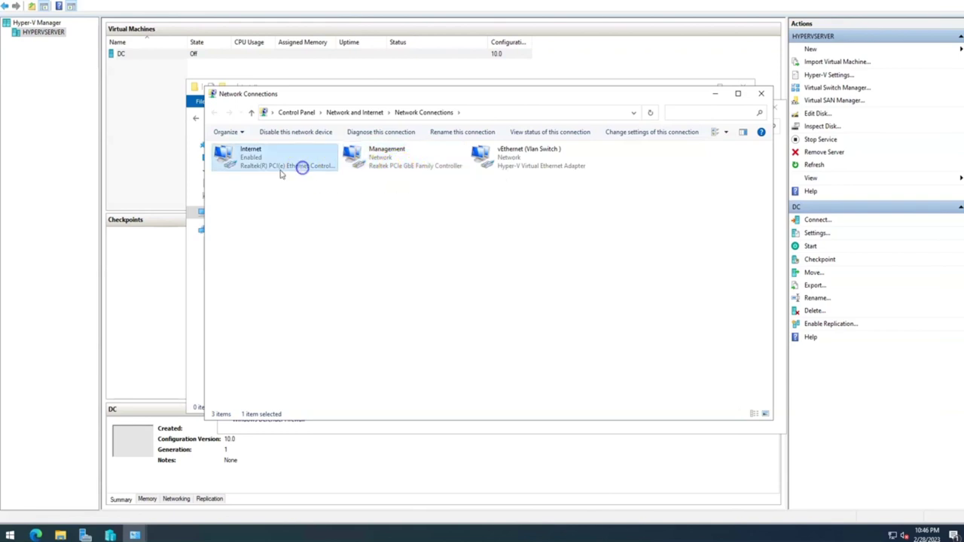
pyautogui.click(386, 164)
pyautogui.click(248, 161)
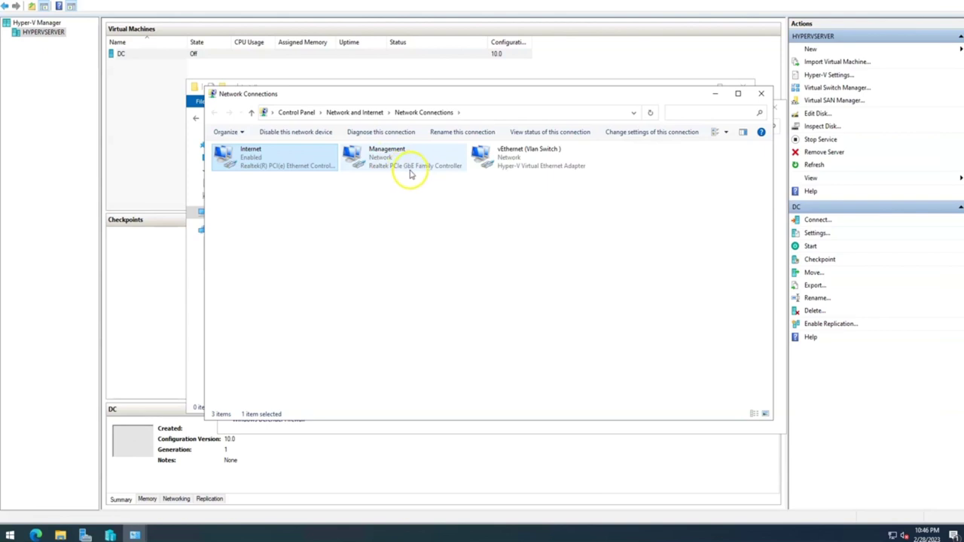
pyautogui.click(401, 175)
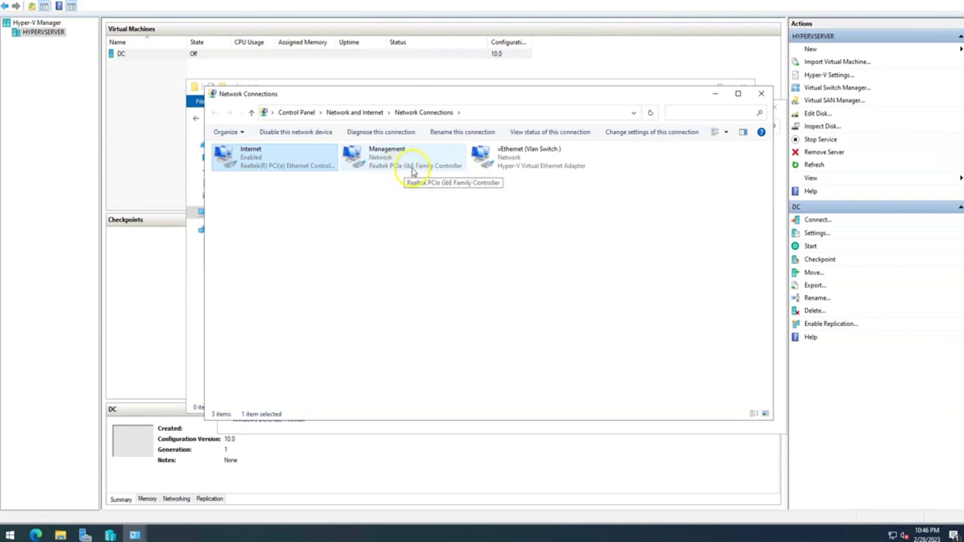
pyautogui.click(487, 394)
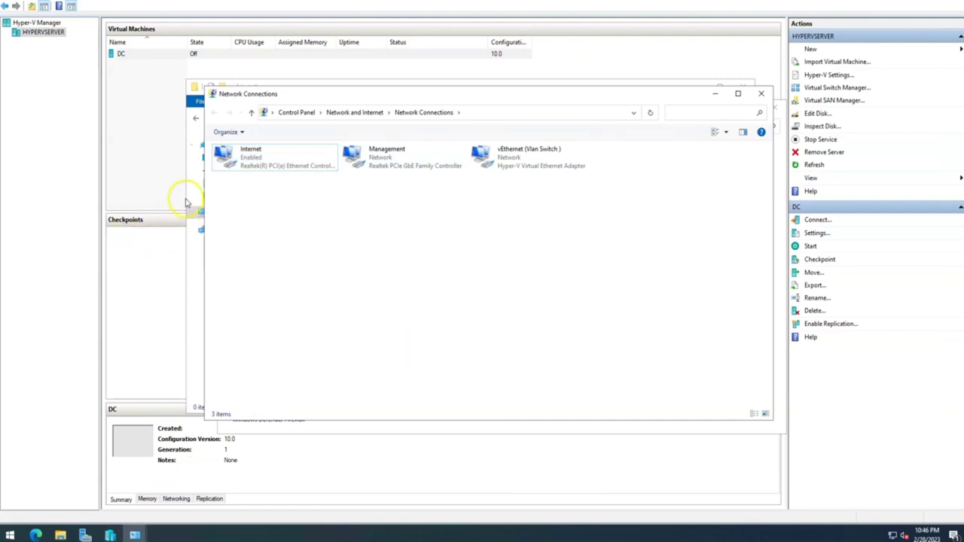
# Check the Management adapter's status details, close them, and return to Hyper-V Manager.
pyautogui.rightClick(378, 150)
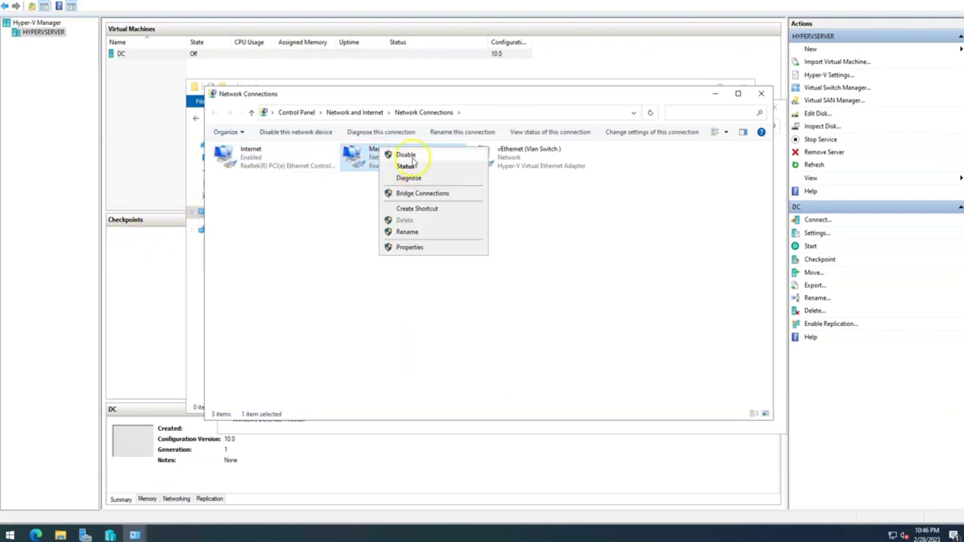
pyautogui.click(410, 166)
pyautogui.click(439, 253)
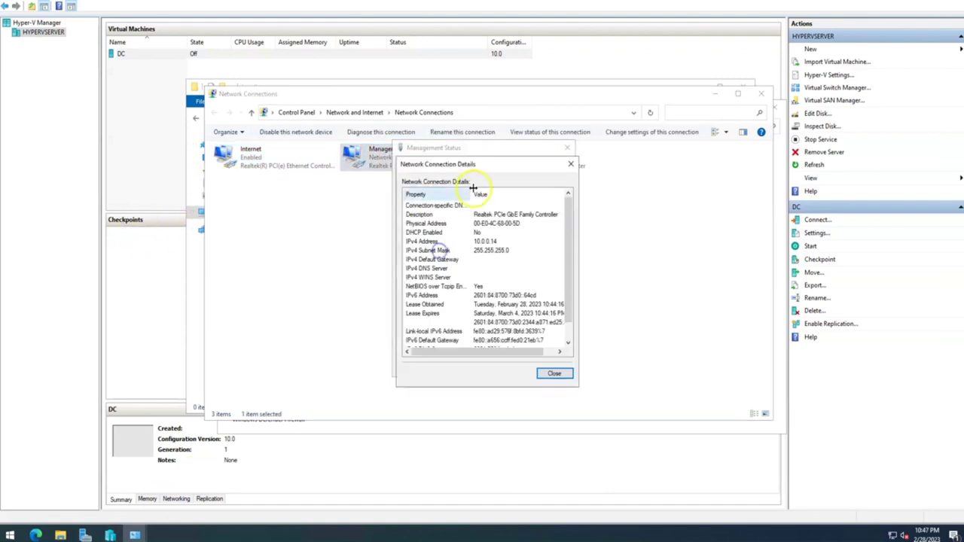
pyautogui.click(554, 374)
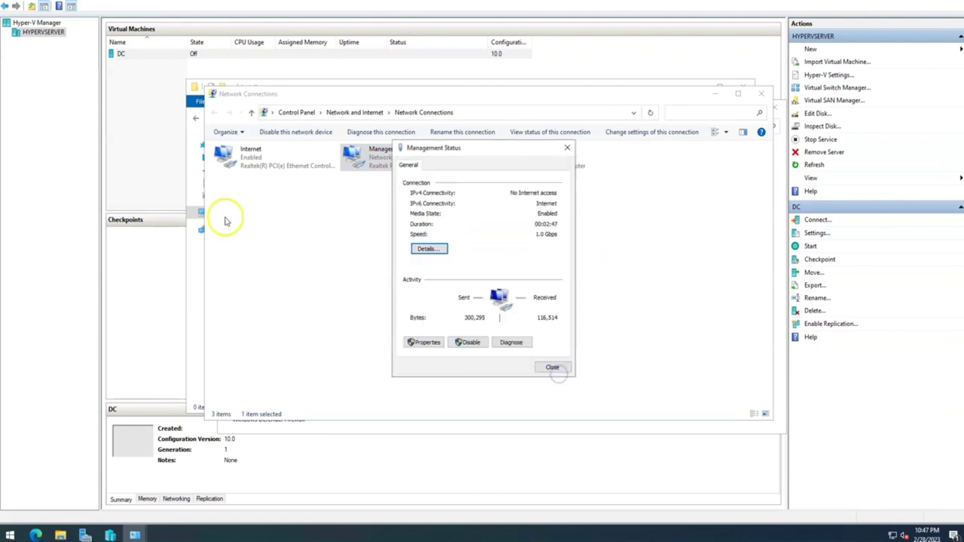
pyautogui.click(559, 367)
pyautogui.click(137, 160)
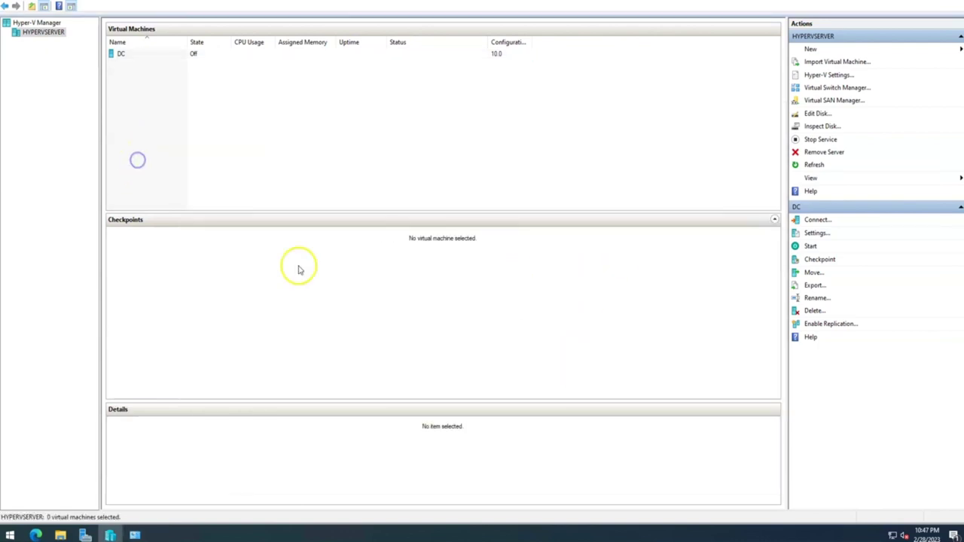
# Set Vlan Switch's external network to the Realtek PCIe GbE Family Controller and accept the disruption warning.
pyautogui.click(834, 88)
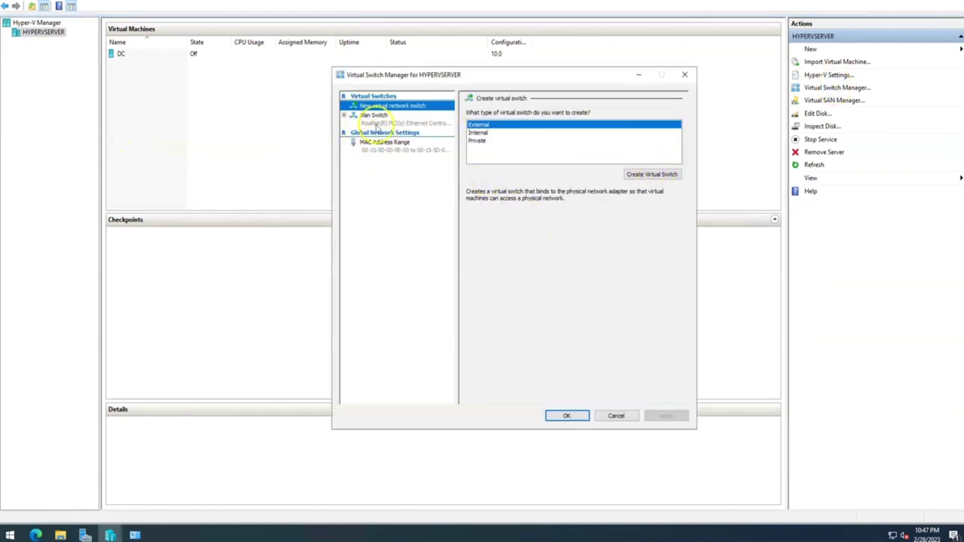
pyautogui.click(374, 117)
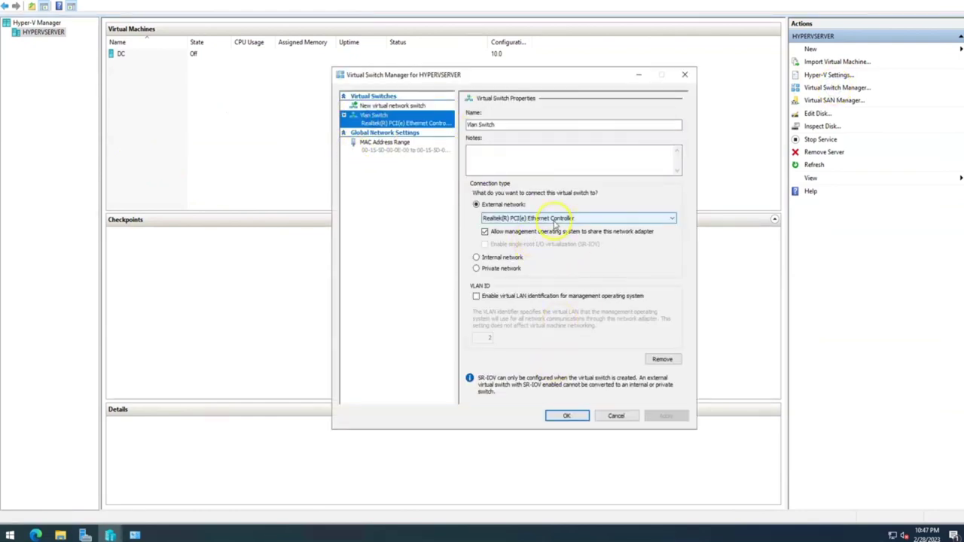
pyautogui.click(555, 218)
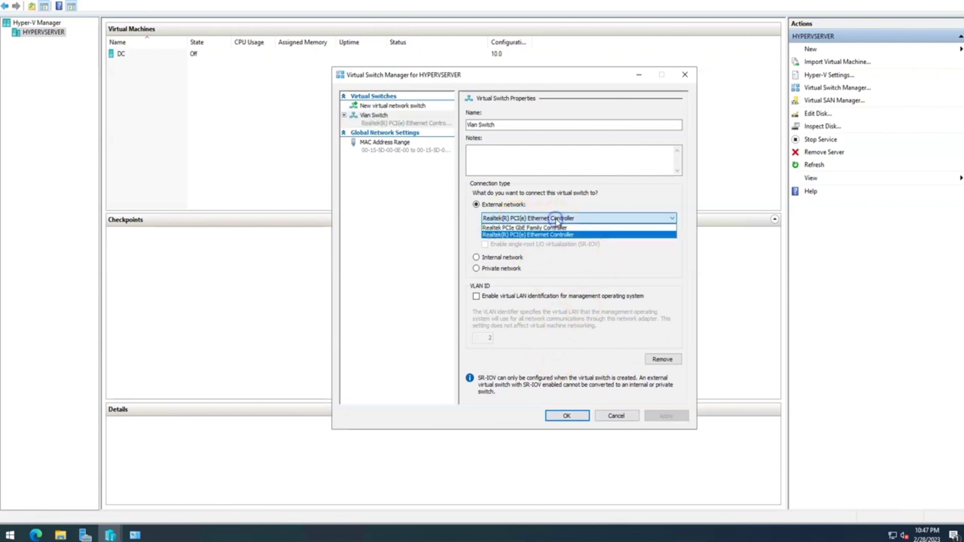
pyautogui.click(525, 229)
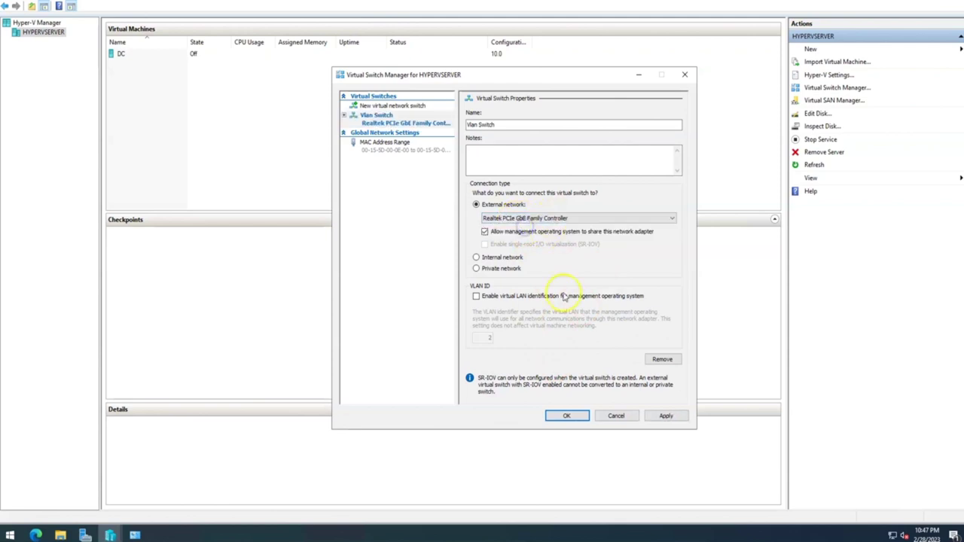
pyautogui.click(667, 416)
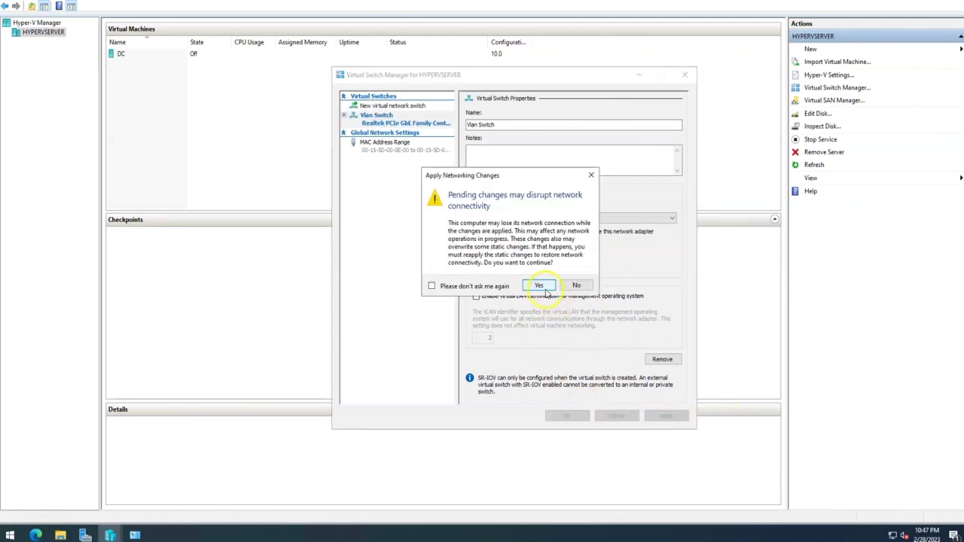
pyautogui.click(544, 285)
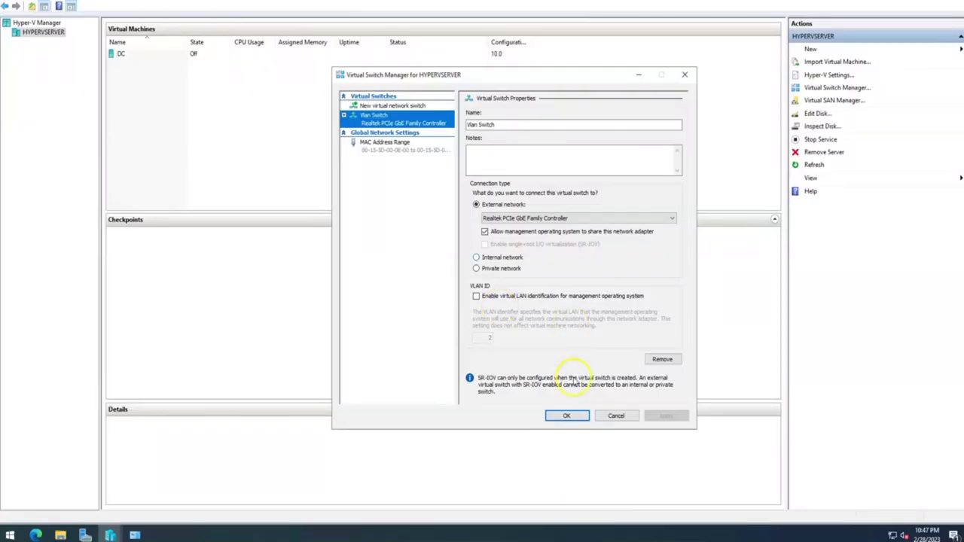
# Close Virtual Switch Manager and show the DC virtual machine's details.
pyautogui.click(566, 416)
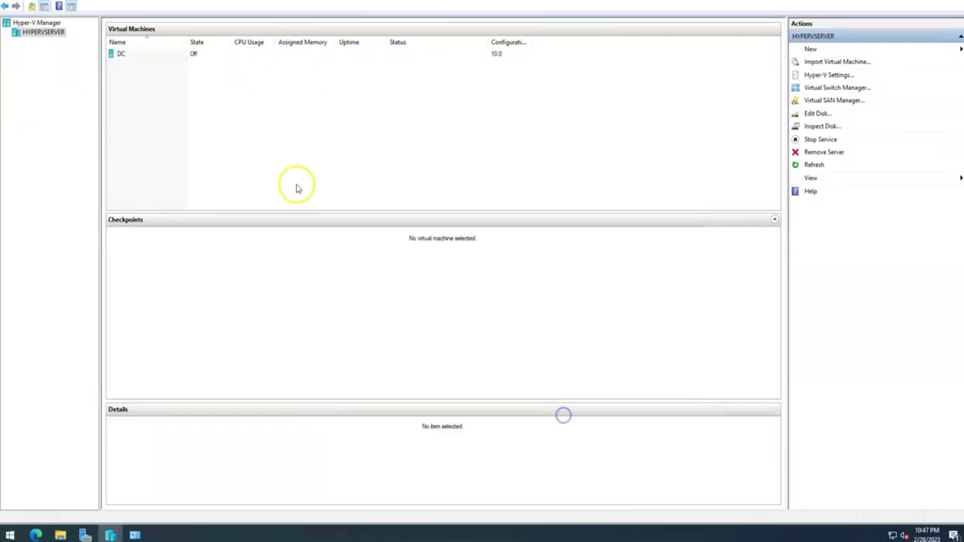
pyautogui.click(125, 57)
pyautogui.click(322, 143)
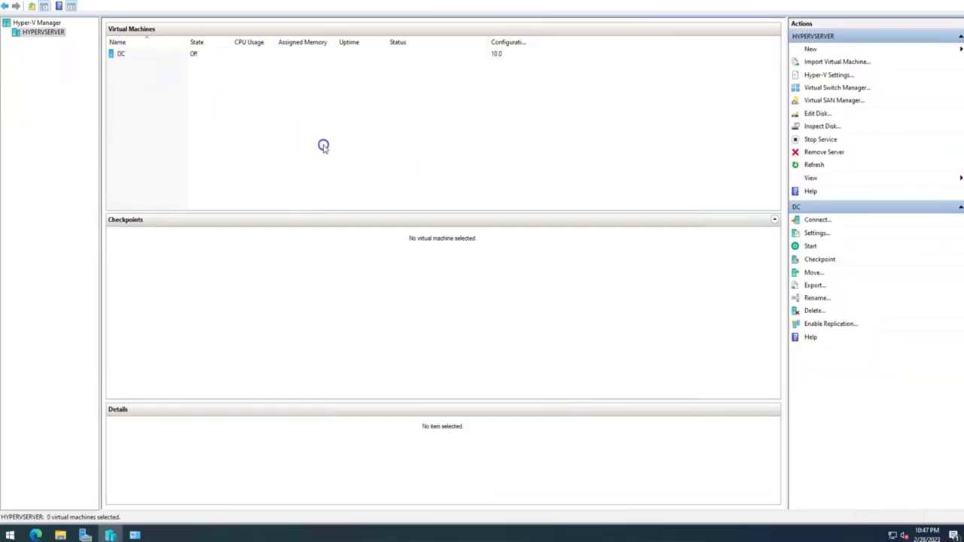
pyautogui.click(120, 55)
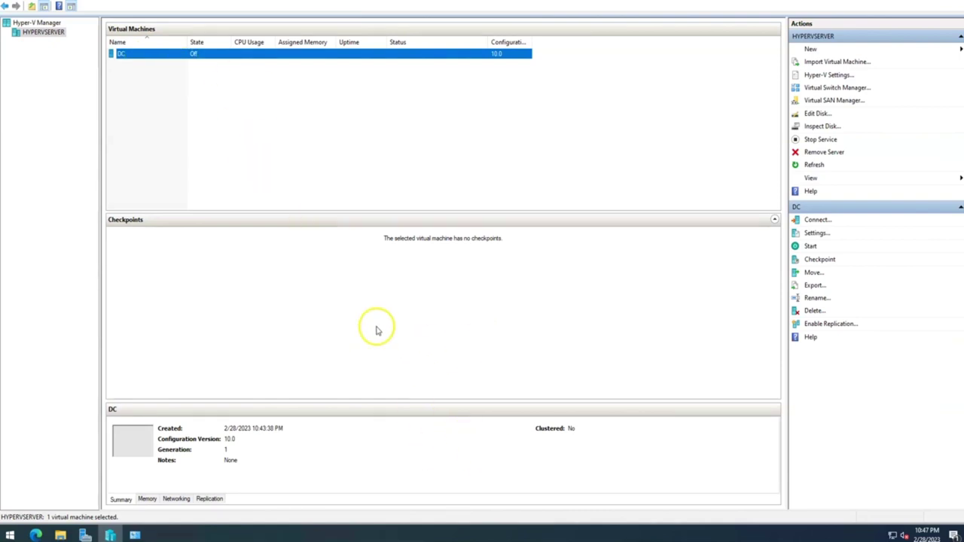
# Check the empty Installers folder on drive D, then minimize it.
pyautogui.click(61, 535)
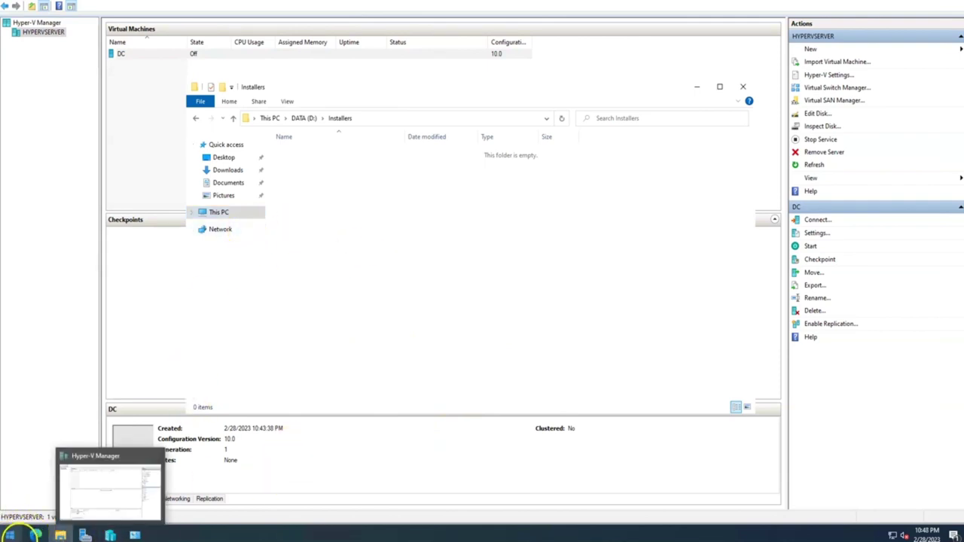
pyautogui.click(61, 534)
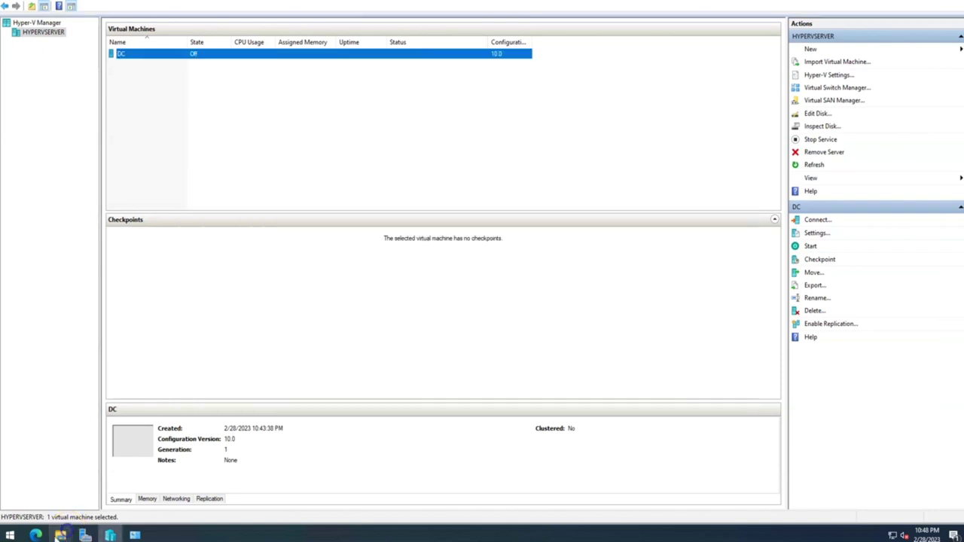
pyautogui.rightClick(9, 535)
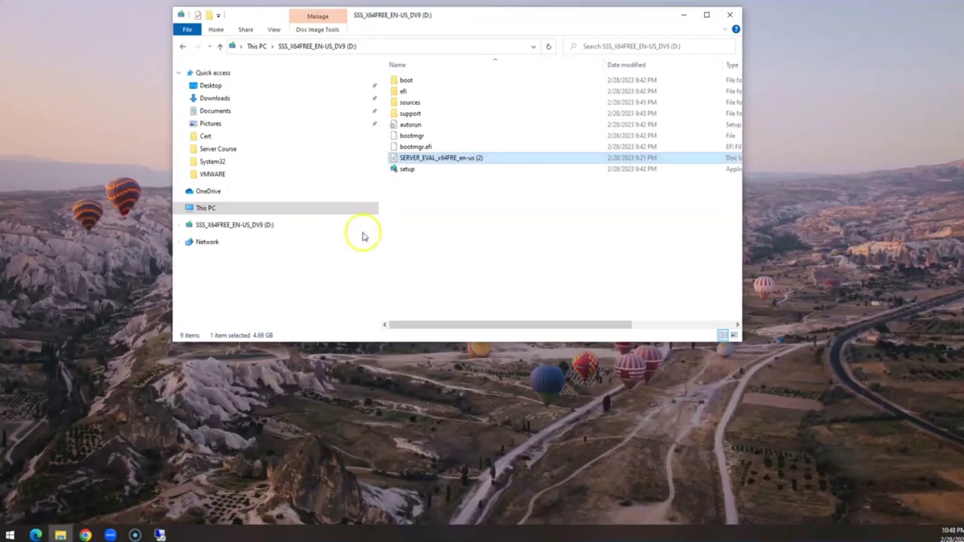
# Copy SERVER_EVAL_x64FRE_en-us (2).iso and paste it into the server's D:\Installers folder.
pyautogui.click(417, 160)
pyautogui.rightClick(416, 161)
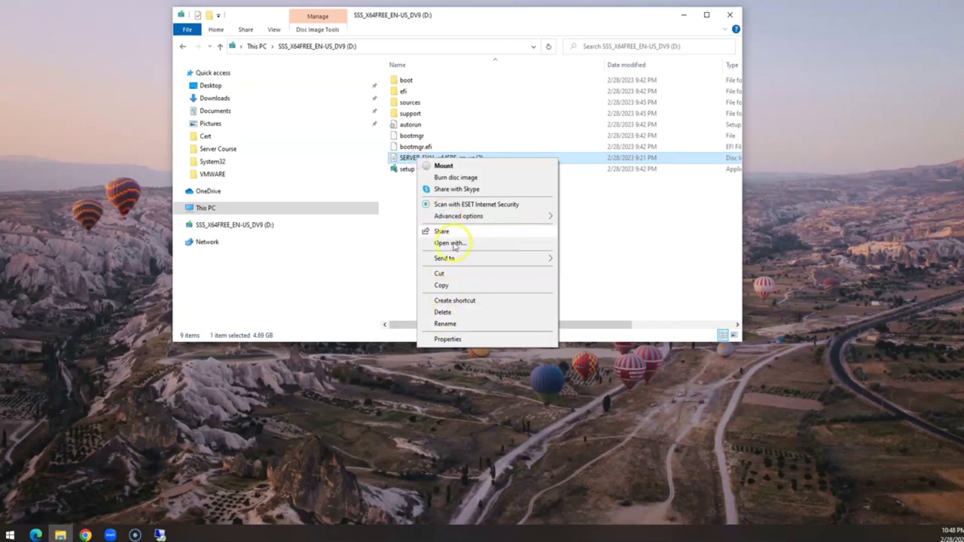
pyautogui.click(449, 285)
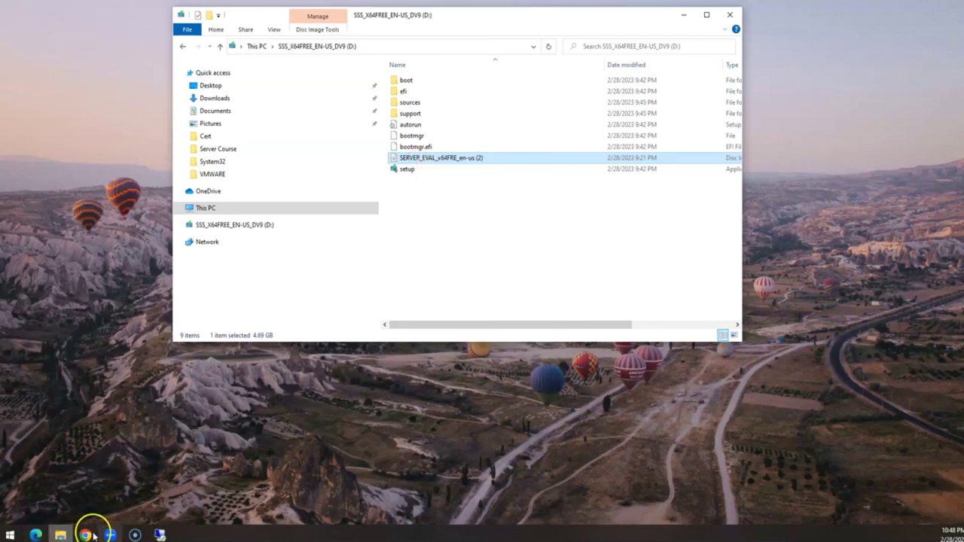
pyautogui.click(158, 533)
pyautogui.click(61, 535)
pyautogui.rightClick(315, 188)
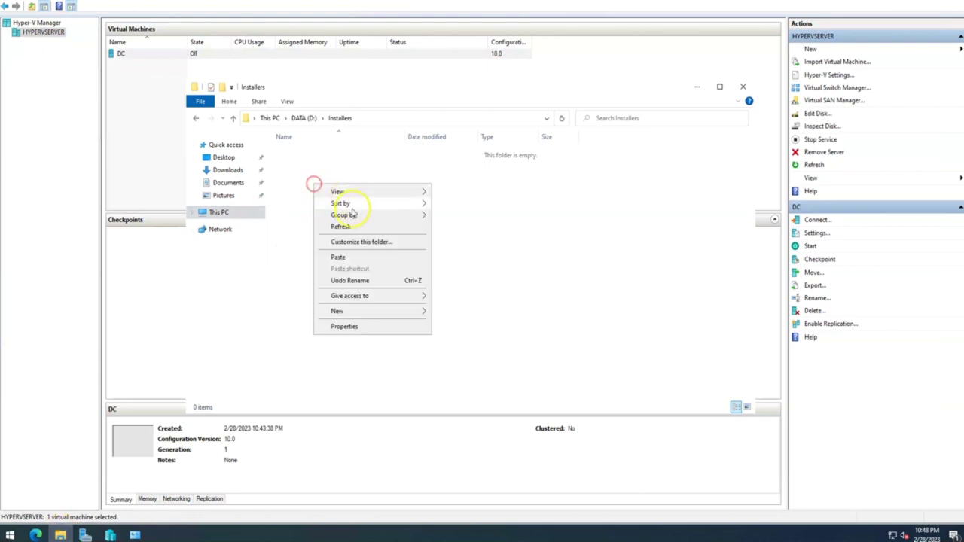
pyautogui.click(342, 256)
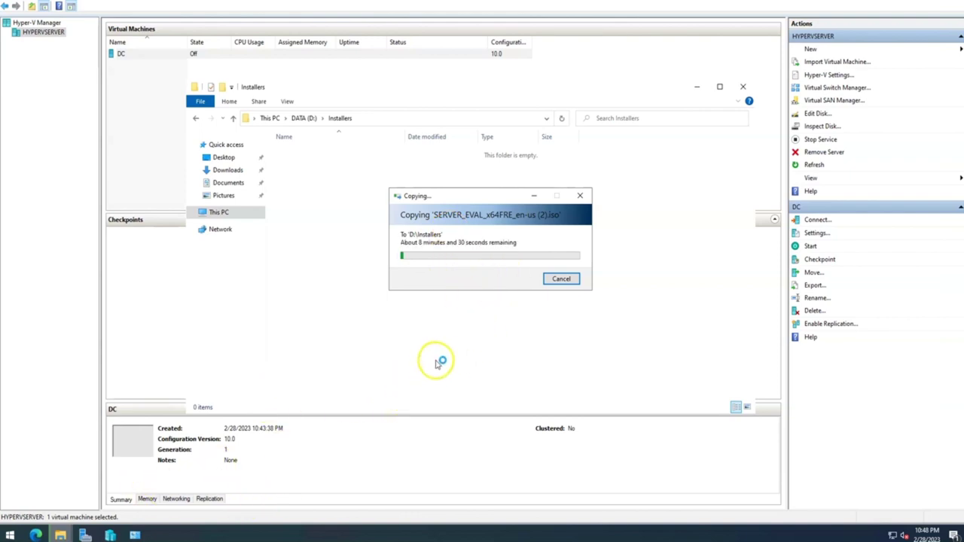
pyautogui.moveTo(498, 194); pyautogui.dragTo(477, 204)
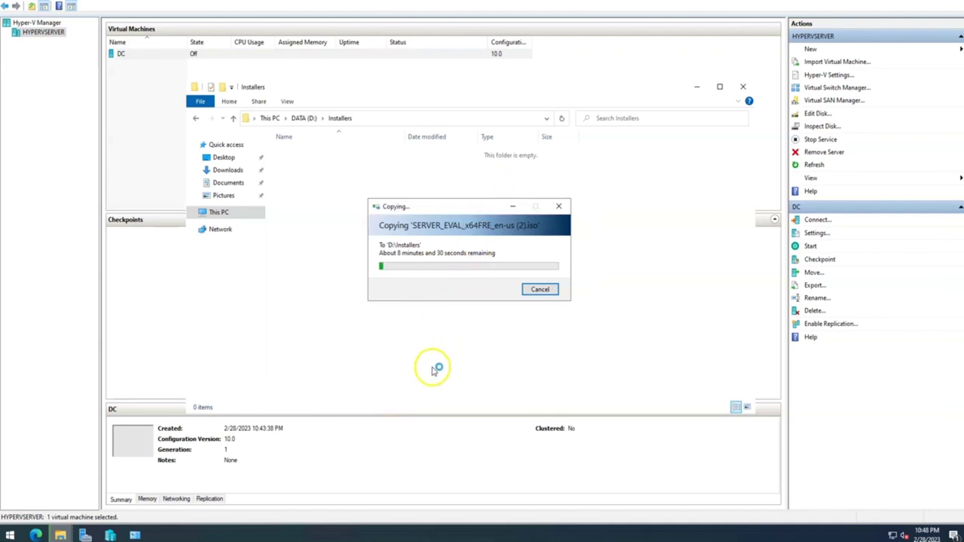
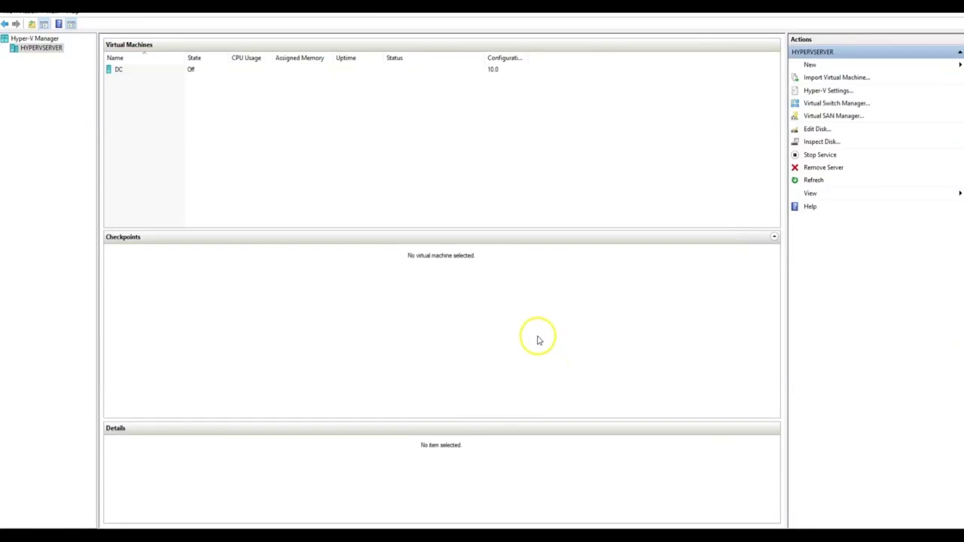
# Start the DC machine, open and close its console, then turn DC off.
pyautogui.click(119, 70)
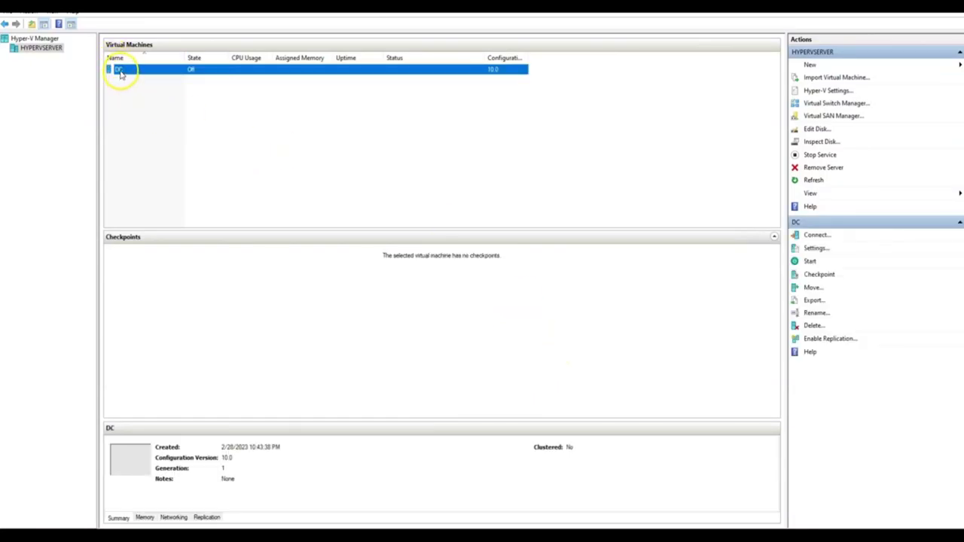
pyautogui.rightClick(121, 73)
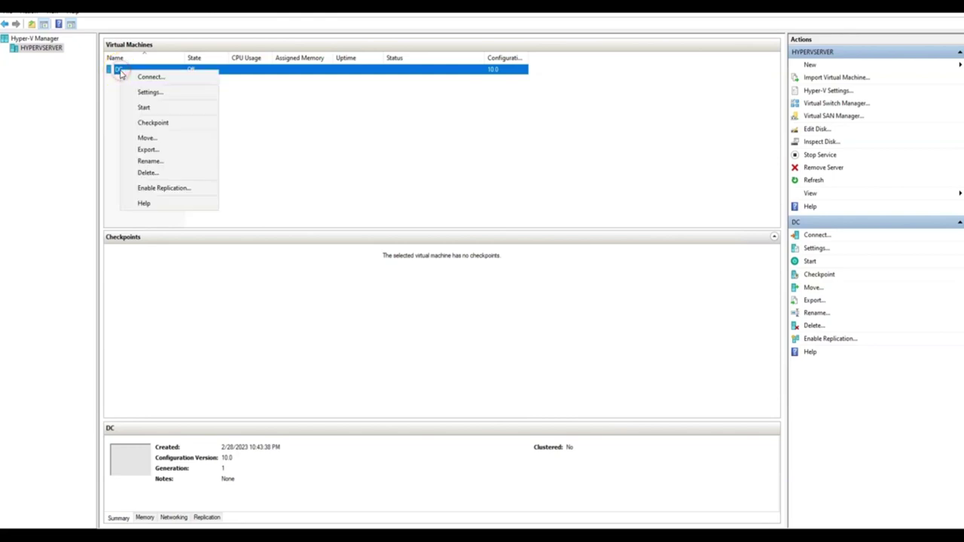
pyautogui.click(150, 106)
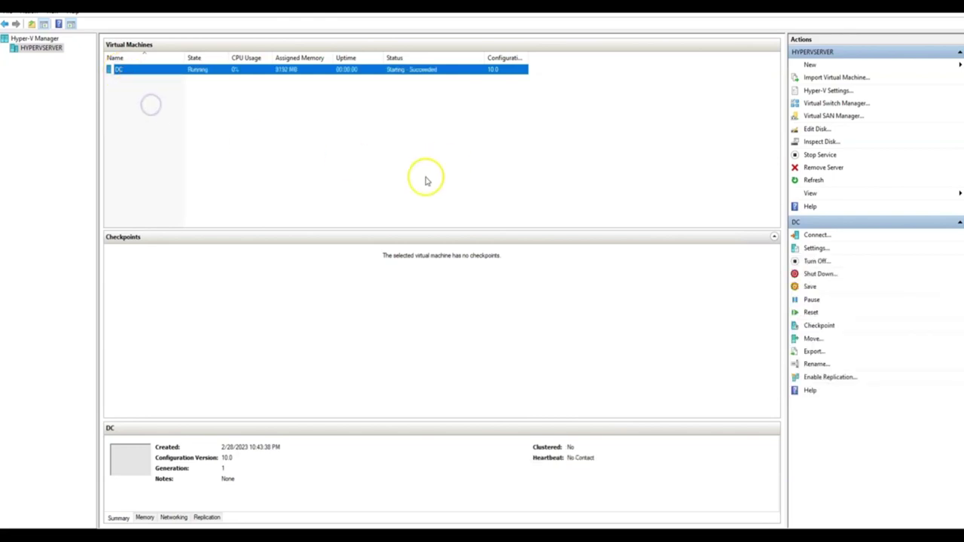
pyautogui.rightClick(119, 68)
pyautogui.click(151, 74)
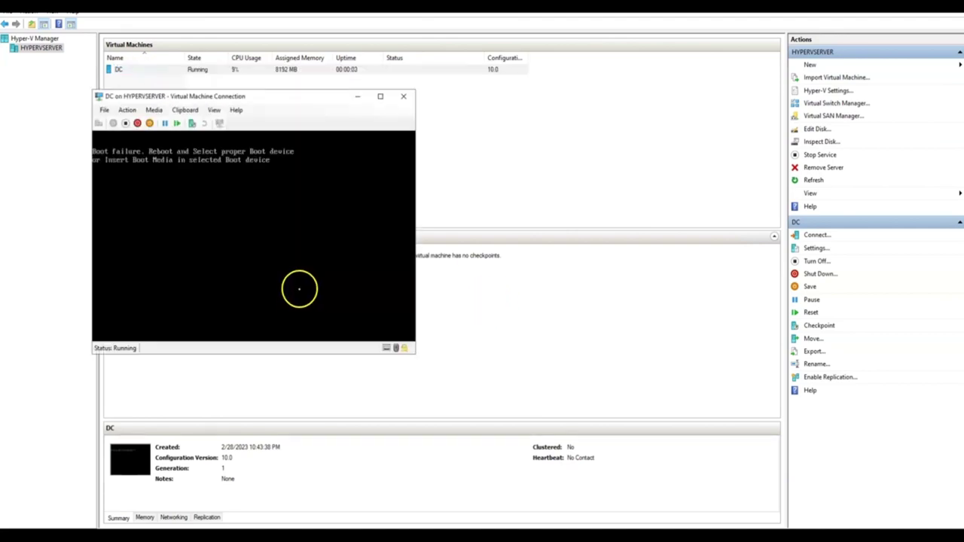
pyautogui.click(404, 99)
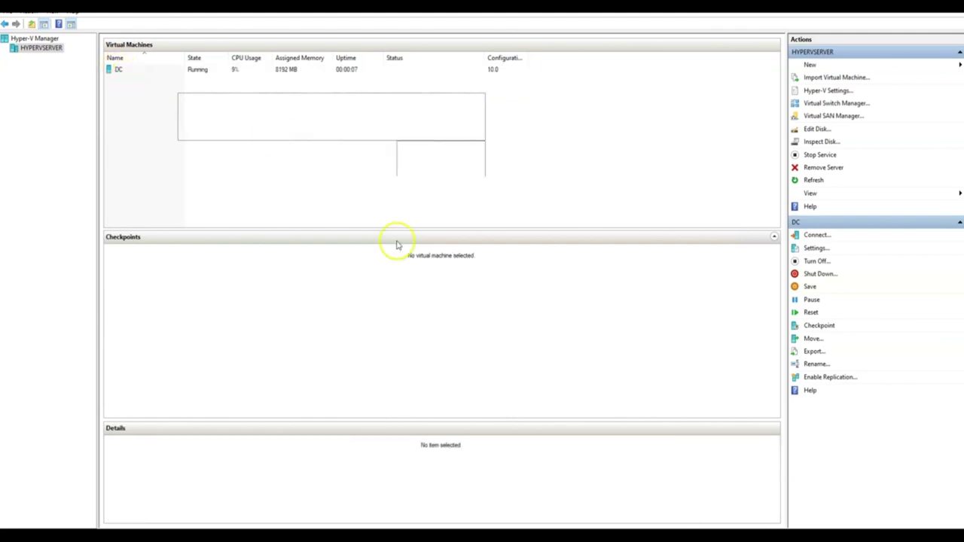
pyautogui.click(118, 70)
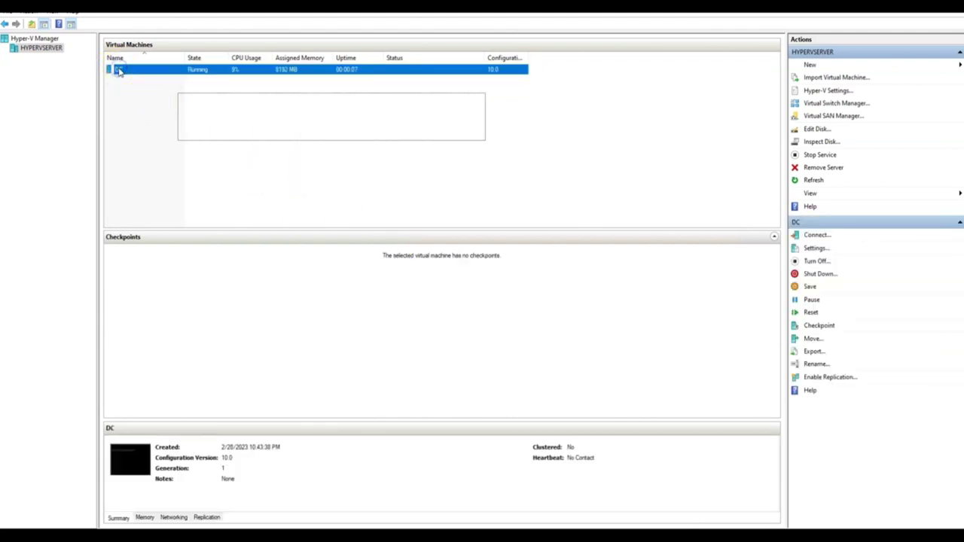
pyautogui.rightClick(119, 71)
pyautogui.click(149, 101)
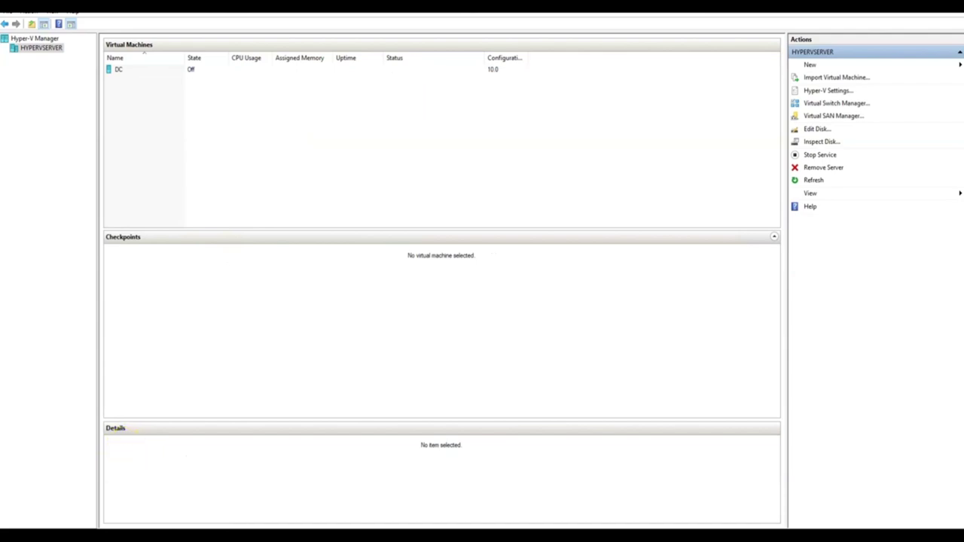
# Browse File Explorer to D:\Installers and select the Windows Server evaluation ISO.
pyautogui.press('super+e')
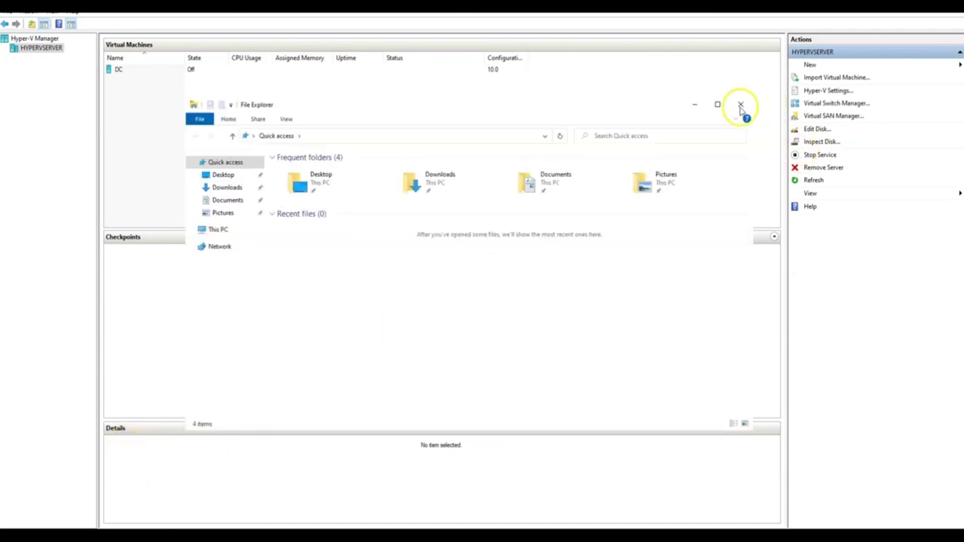
pyautogui.click(742, 106)
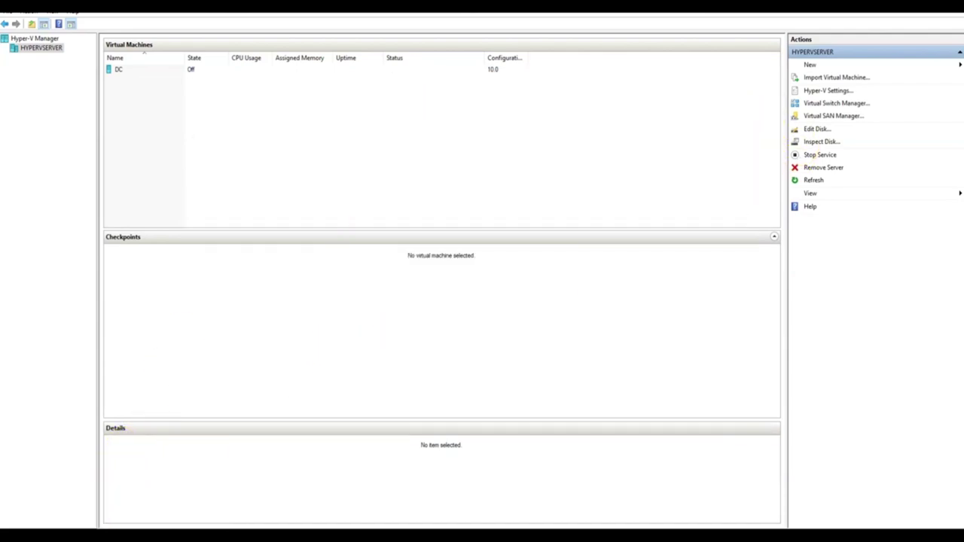
pyautogui.press('super+e')
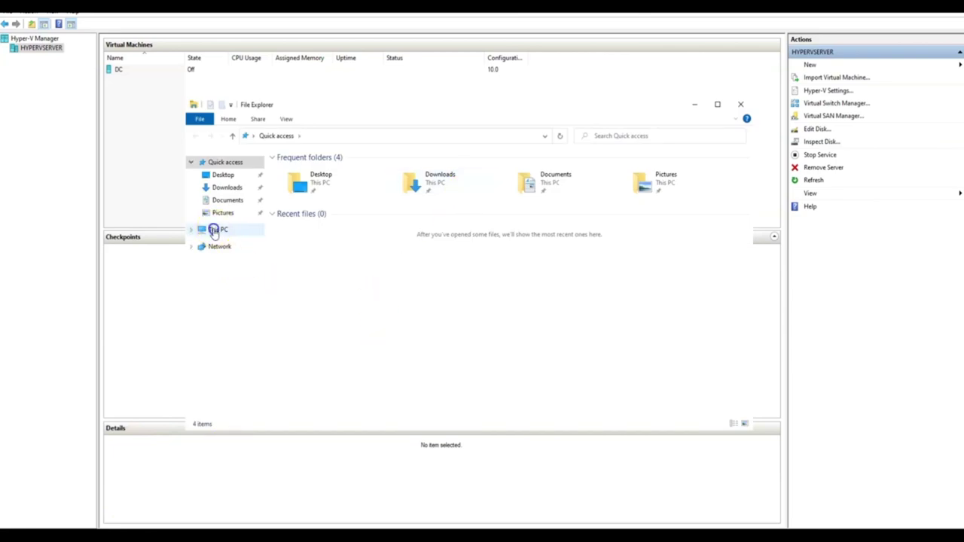
pyautogui.click(214, 230)
pyautogui.doubleClick(452, 280)
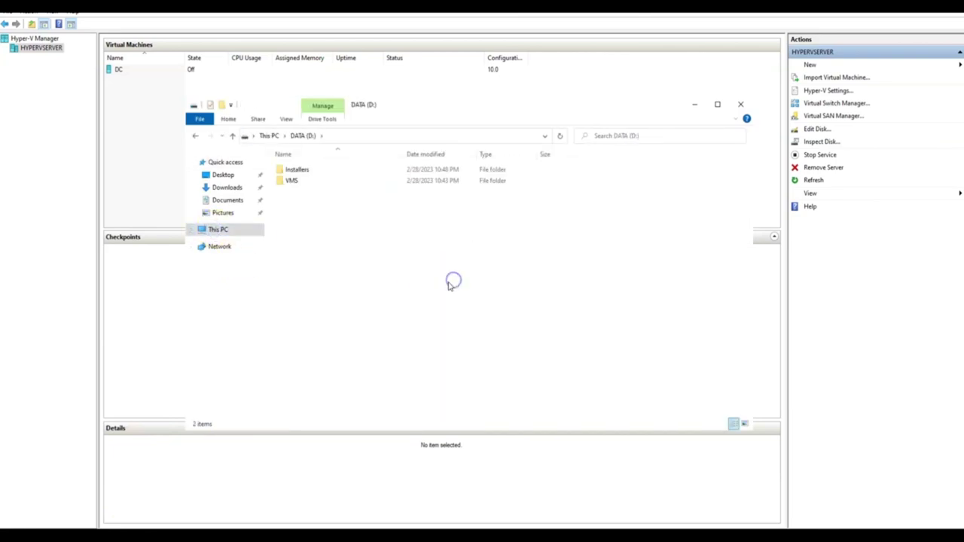
pyautogui.doubleClick(296, 169)
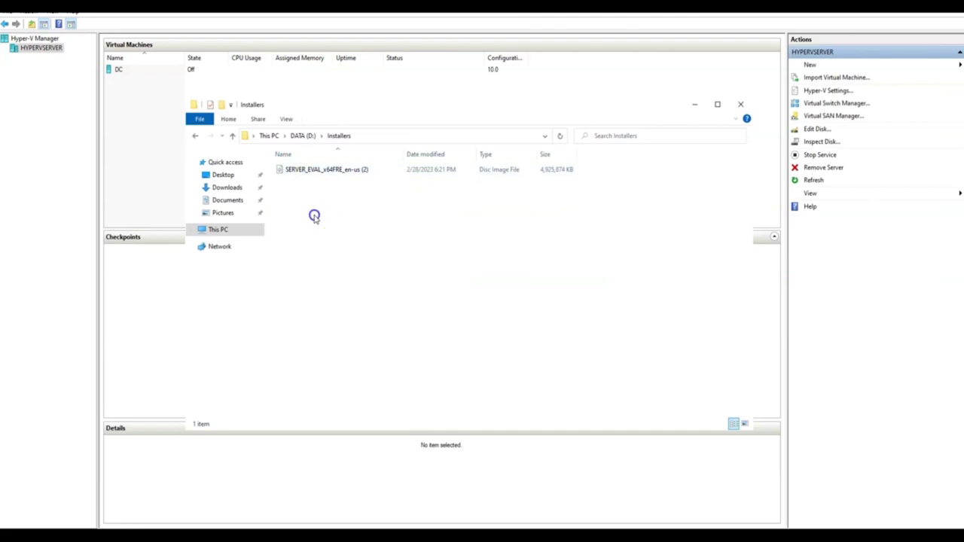
pyautogui.click(316, 169)
# In DC's settings, set the DVD Drive to use an image file.
pyautogui.click(81, 110)
pyautogui.click(120, 69)
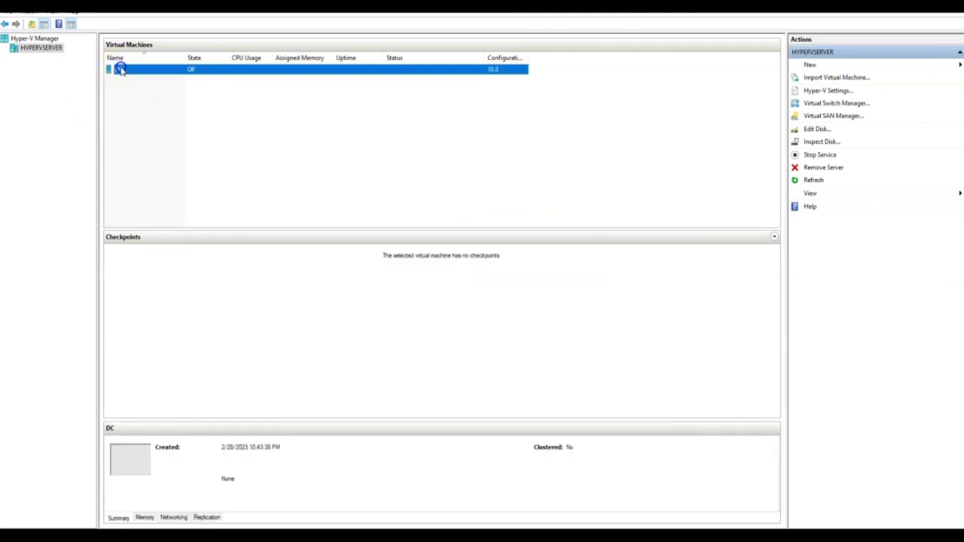
pyautogui.rightClick(120, 69)
pyautogui.click(155, 88)
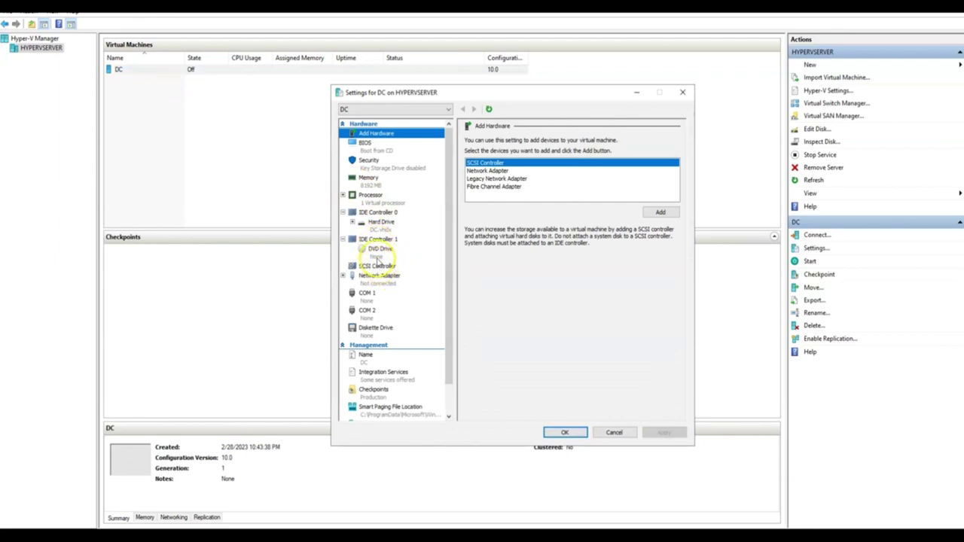
pyautogui.click(379, 250)
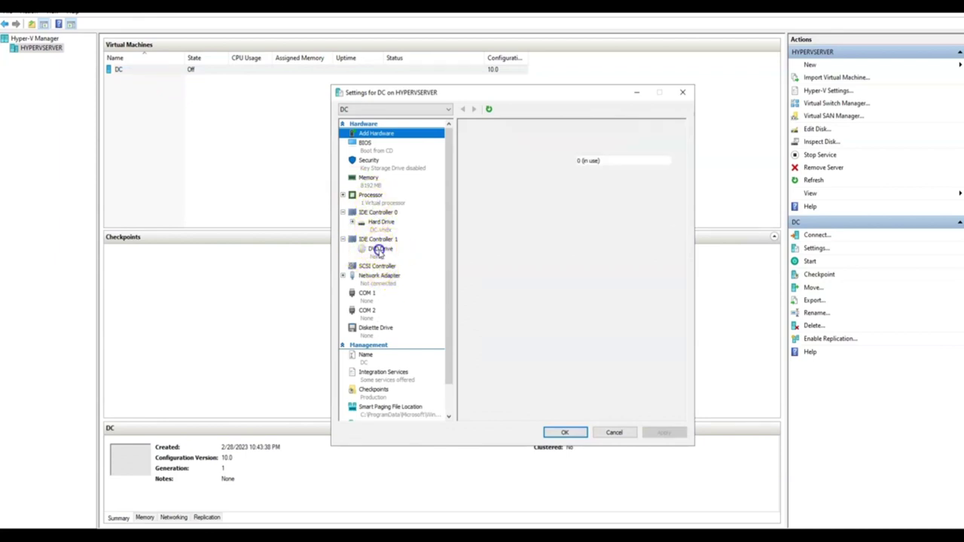
pyautogui.click(490, 208)
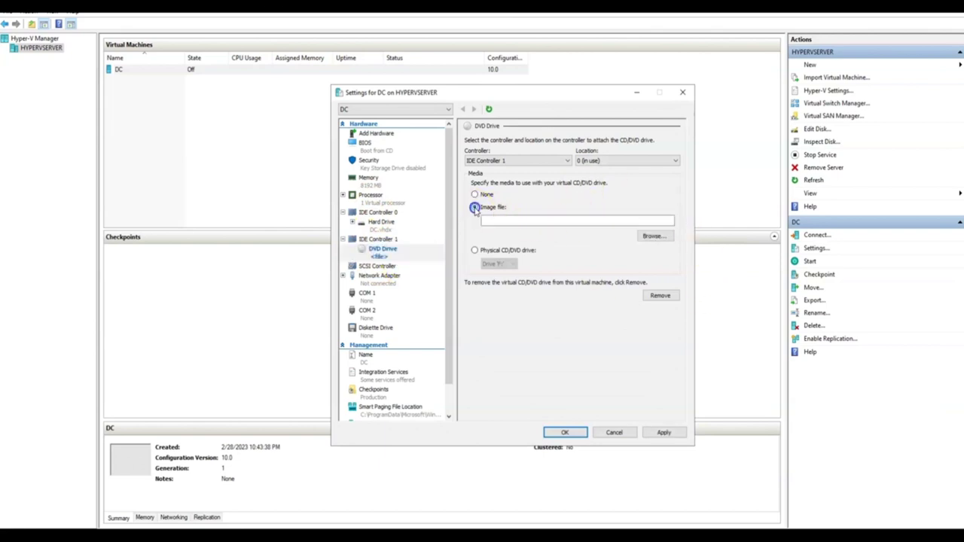
# Load SERVER_EVAL_x64FRE_en-us (2).iso from D:\Installers into the DVD drive and save the settings.
pyautogui.click(667, 236)
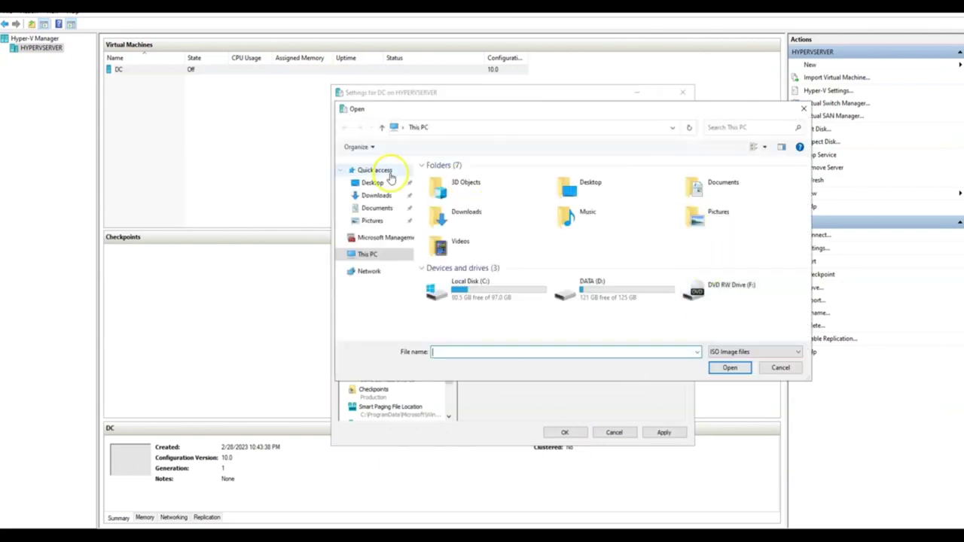
pyautogui.doubleClick(576, 279)
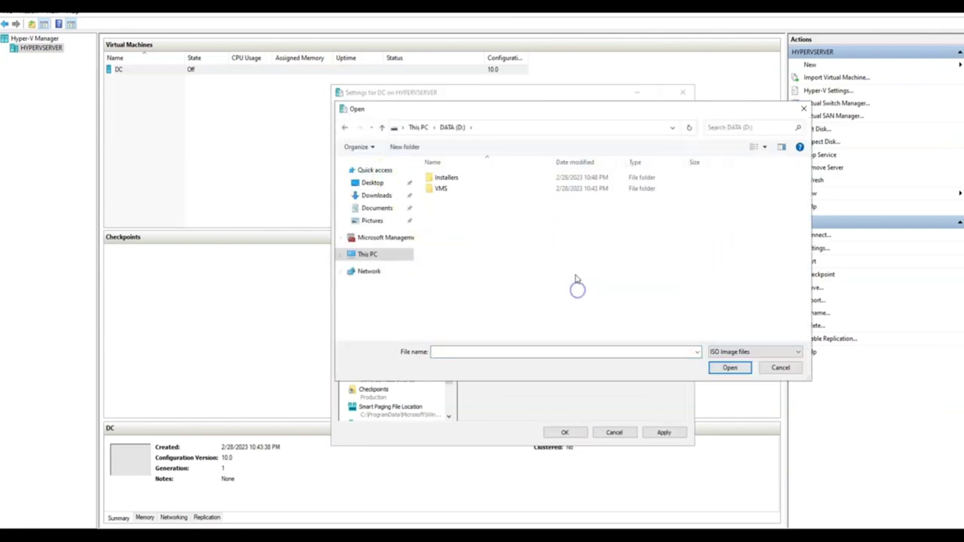
pyautogui.doubleClick(446, 178)
pyautogui.doubleClick(451, 179)
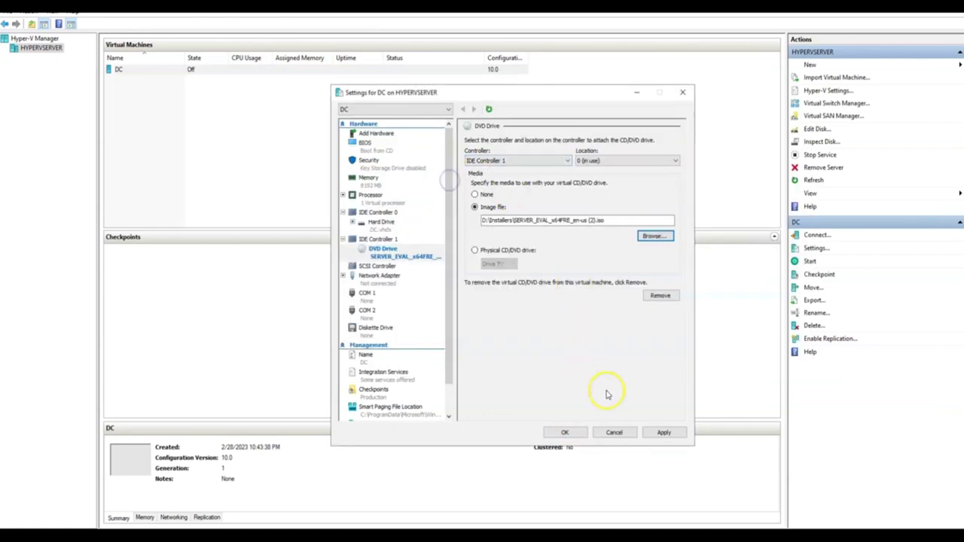
pyautogui.click(663, 431)
pyautogui.click(561, 432)
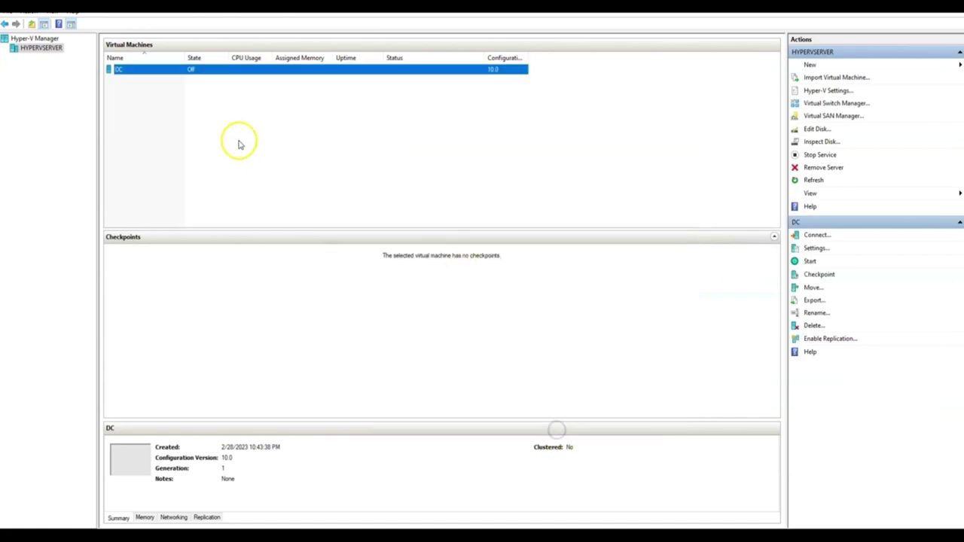
# Start DC, connect to its console, accept default language settings, and choose Install now.
pyautogui.rightClick(119, 71)
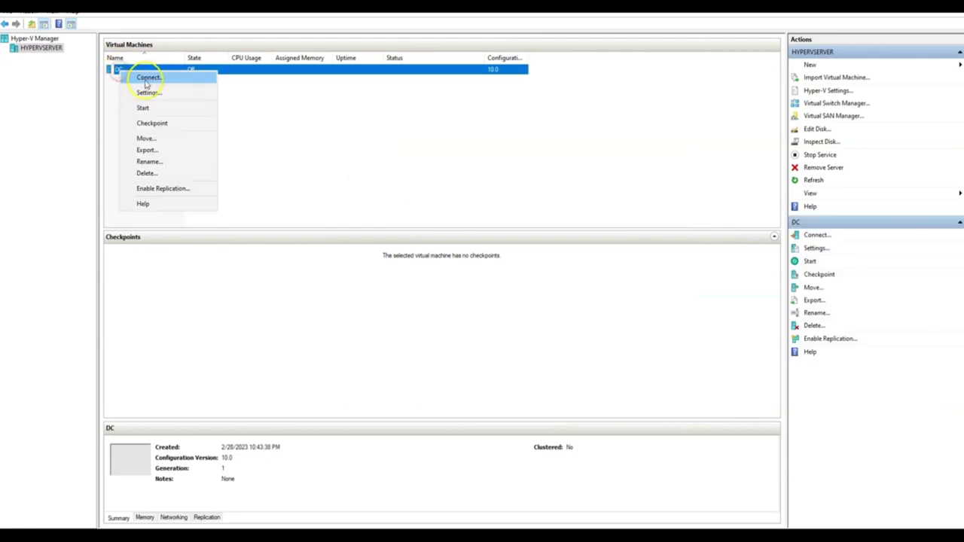
pyautogui.click(146, 109)
pyautogui.rightClick(119, 69)
pyautogui.click(144, 76)
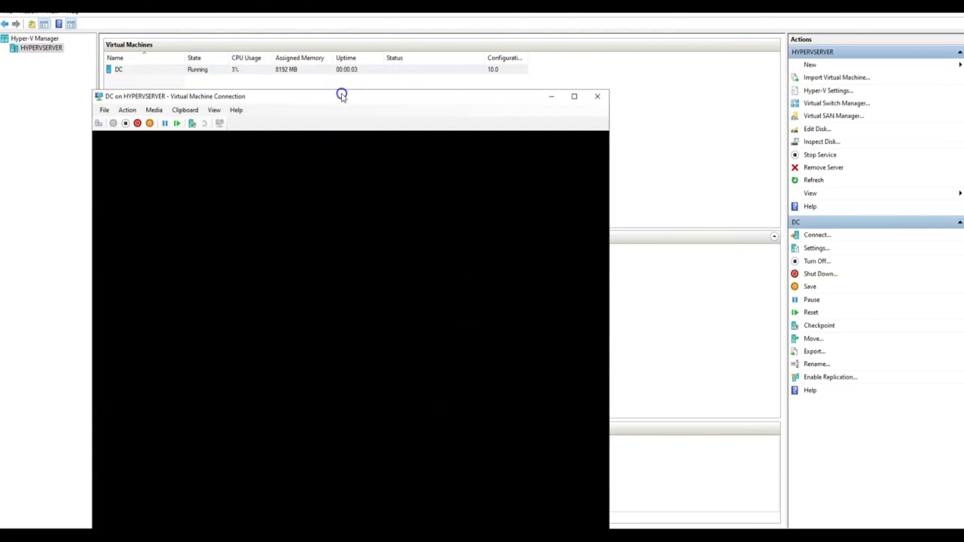
pyautogui.moveTo(341, 95); pyautogui.dragTo(371, 69)
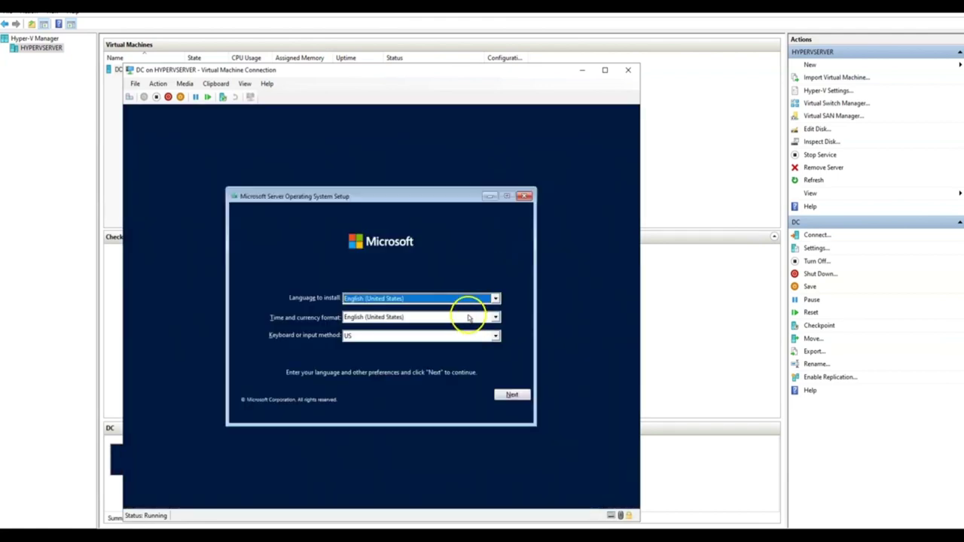
pyautogui.click(512, 396)
pyautogui.click(379, 303)
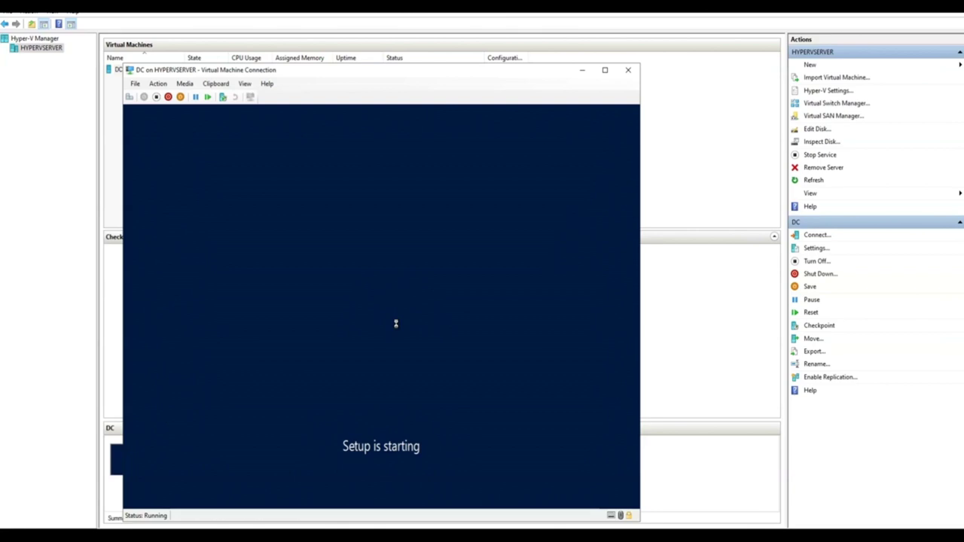
# Choose the Windows Server 2022 Standard Evaluation (Desktop Experience) edition.
pyautogui.click(326, 300)
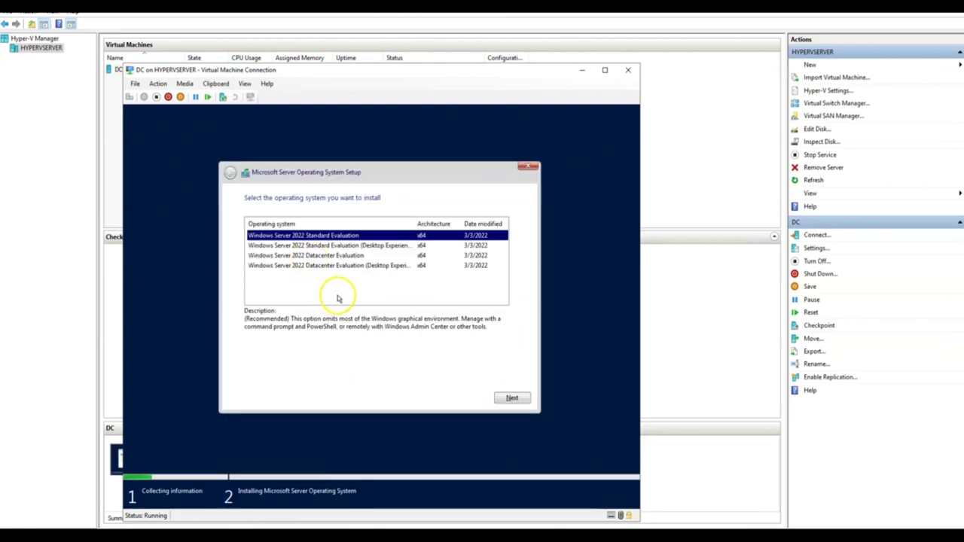
pyautogui.click(324, 236)
pyautogui.click(286, 245)
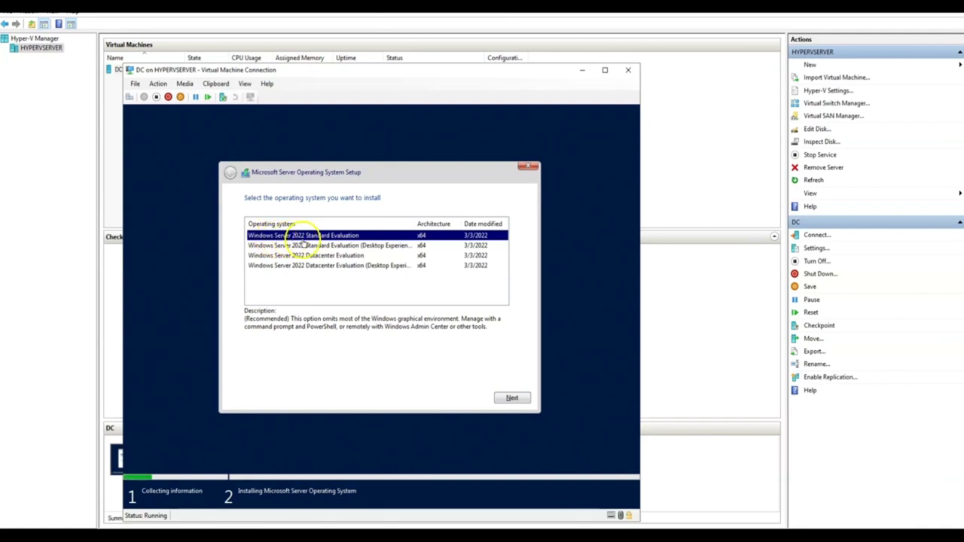
pyautogui.click(369, 247)
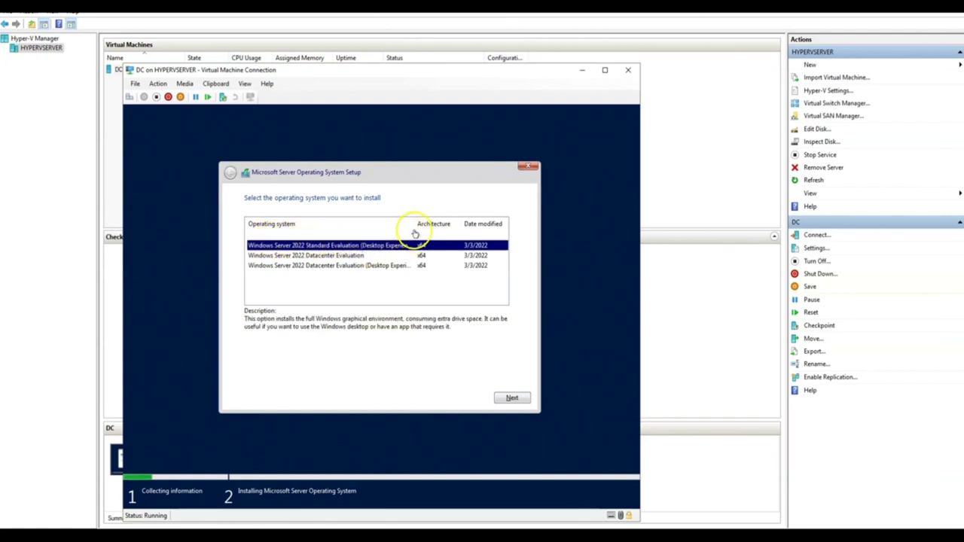
pyautogui.moveTo(415, 224)
pyautogui.mouseDown()
pyautogui.moveTo(447, 227)
pyautogui.moveTo(434, 228)
pyautogui.mouseUp()
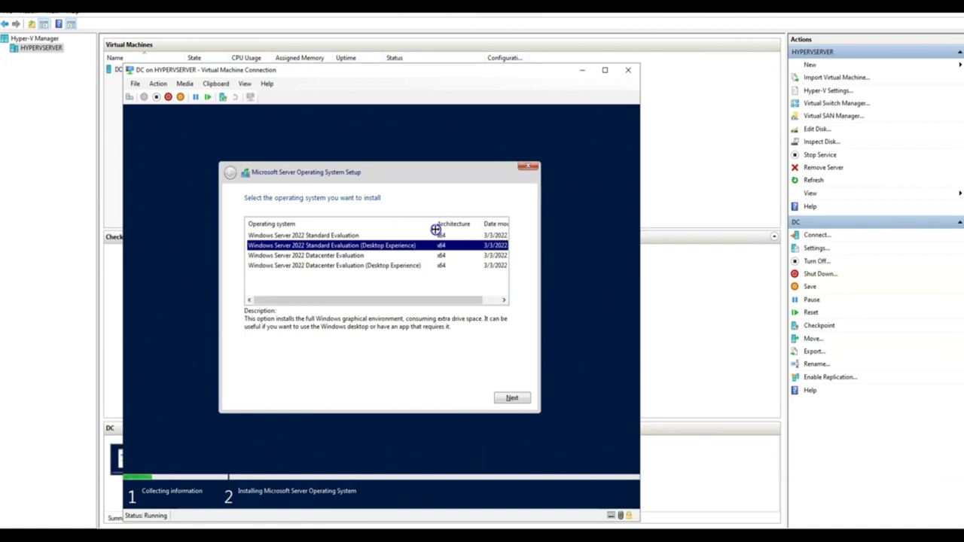
pyautogui.click(359, 256)
pyautogui.click(356, 247)
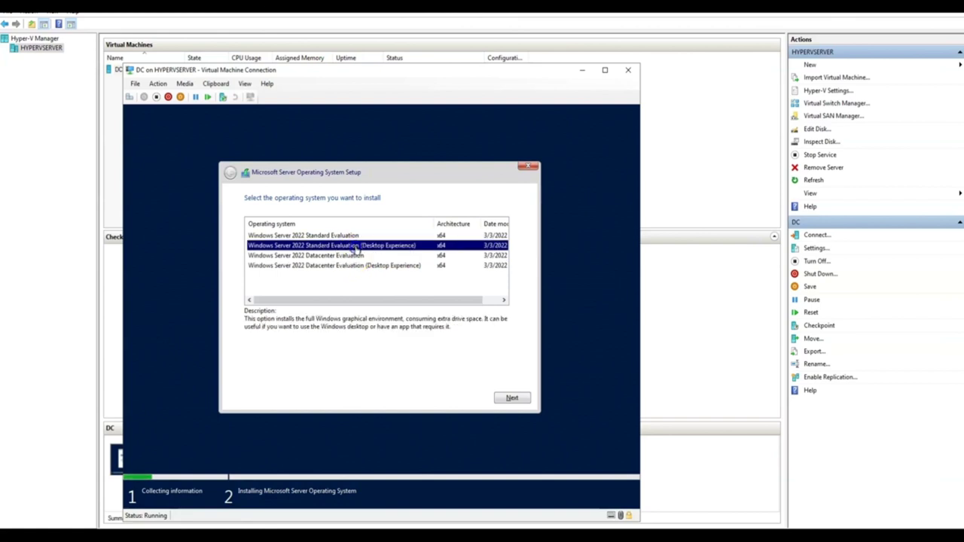
pyautogui.click(507, 400)
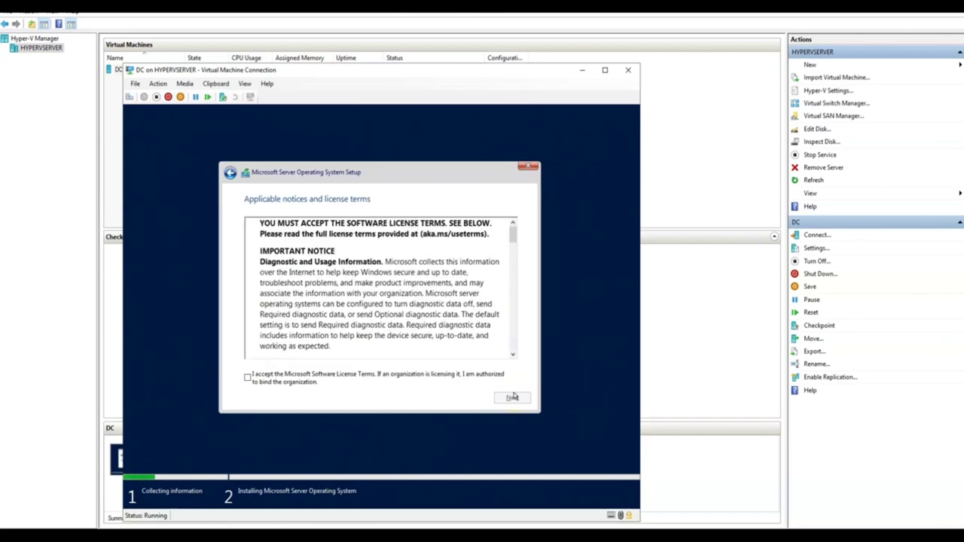
# Accept the license terms and custom-install onto Drive 0's 60 GB unallocated space.
pyautogui.click(248, 377)
pyautogui.click(513, 398)
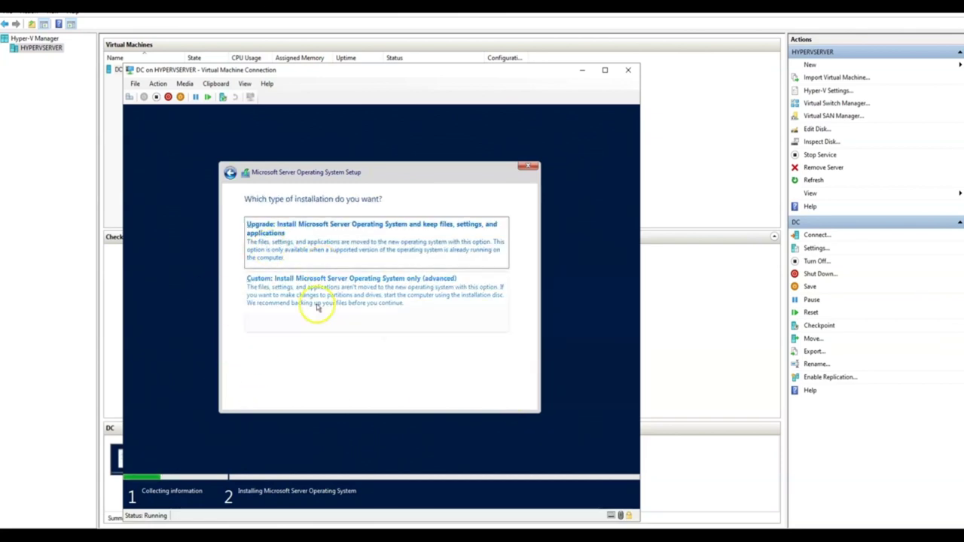
pyautogui.click(311, 290)
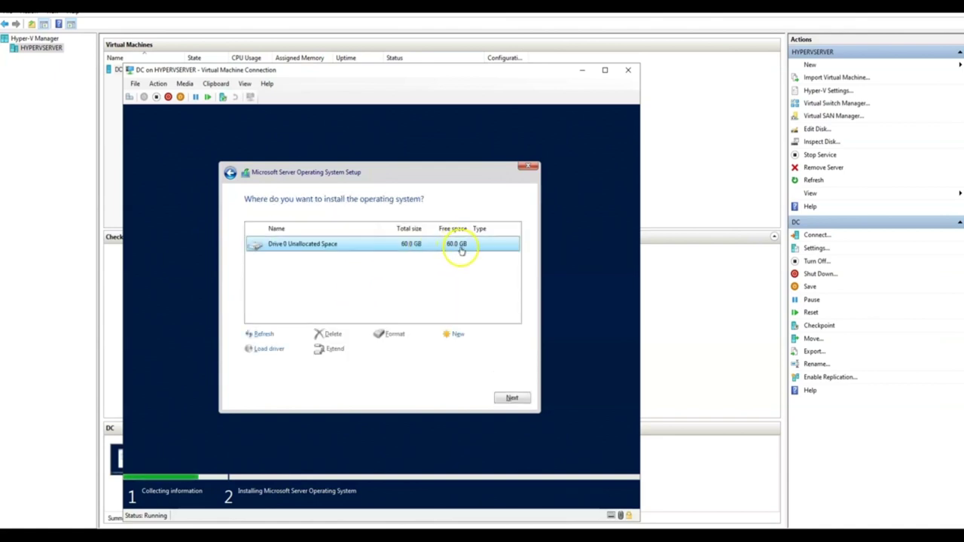
pyautogui.click(518, 397)
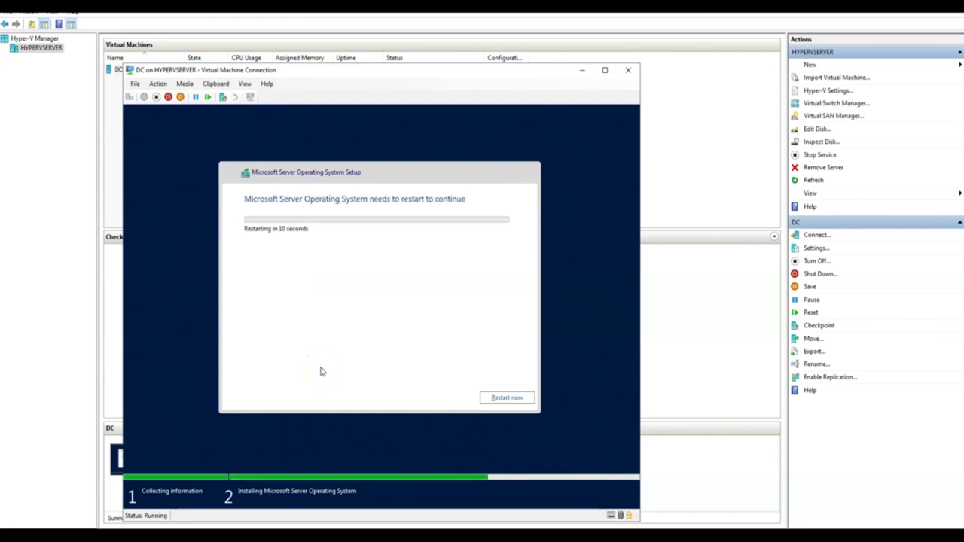
# Restart DC now so it boots from the new installation to Getting ready.
pyautogui.click(506, 399)
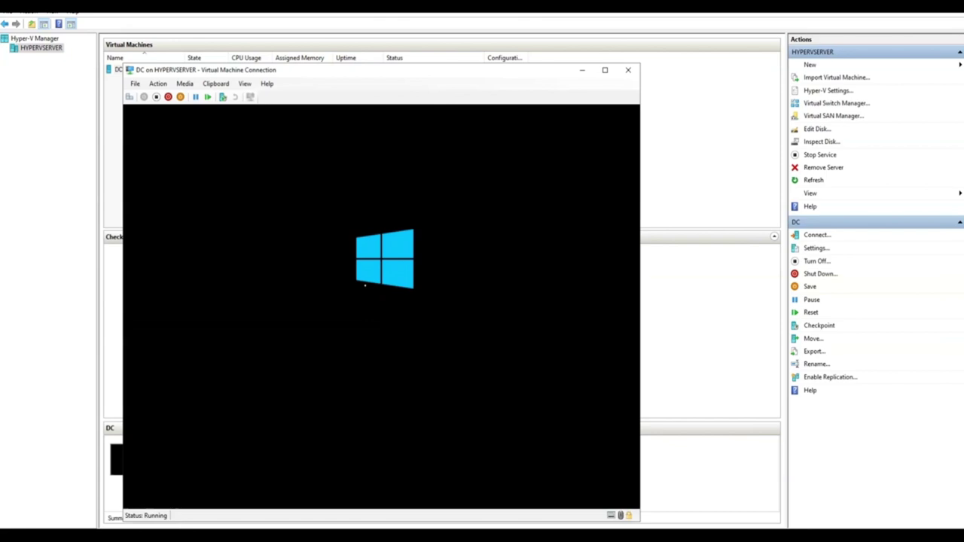
pyautogui.click(378, 293)
pyautogui.click(396, 319)
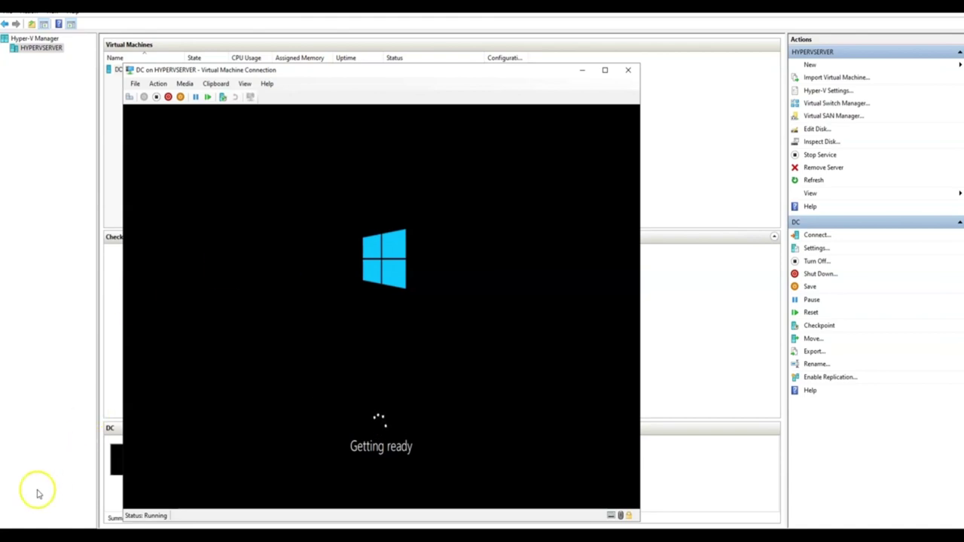
# Open This PC's properties and advanced system settings, then close System Properties.
pyautogui.click(60, 509)
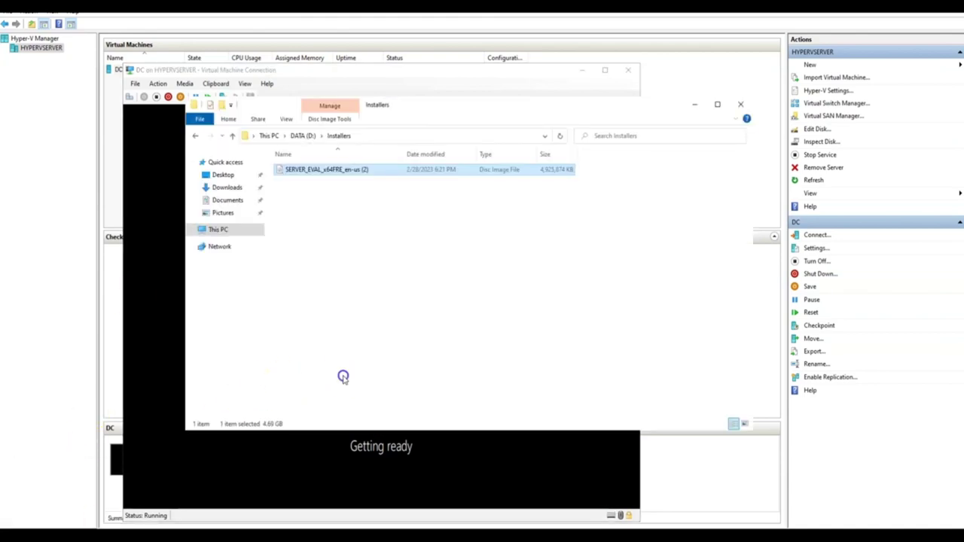
pyautogui.click(220, 229)
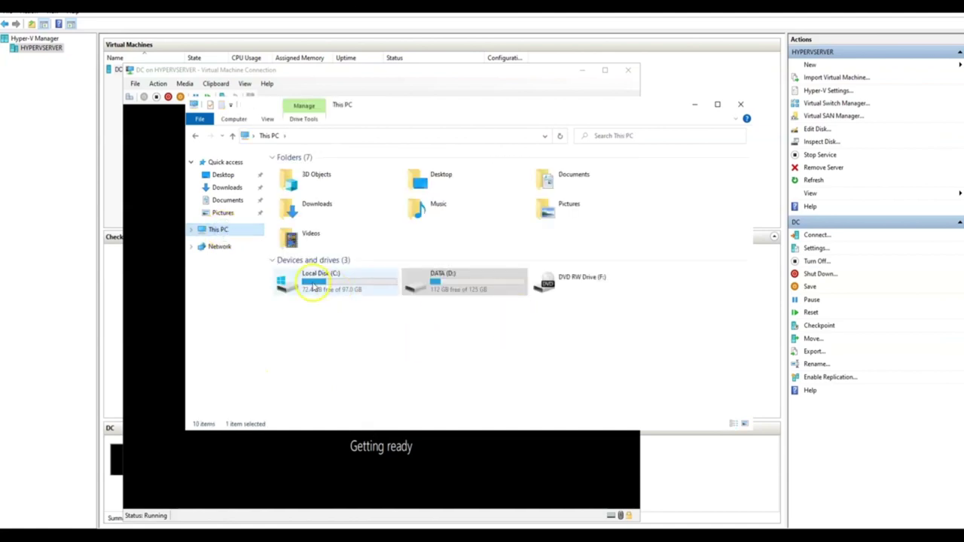
pyautogui.click(314, 284)
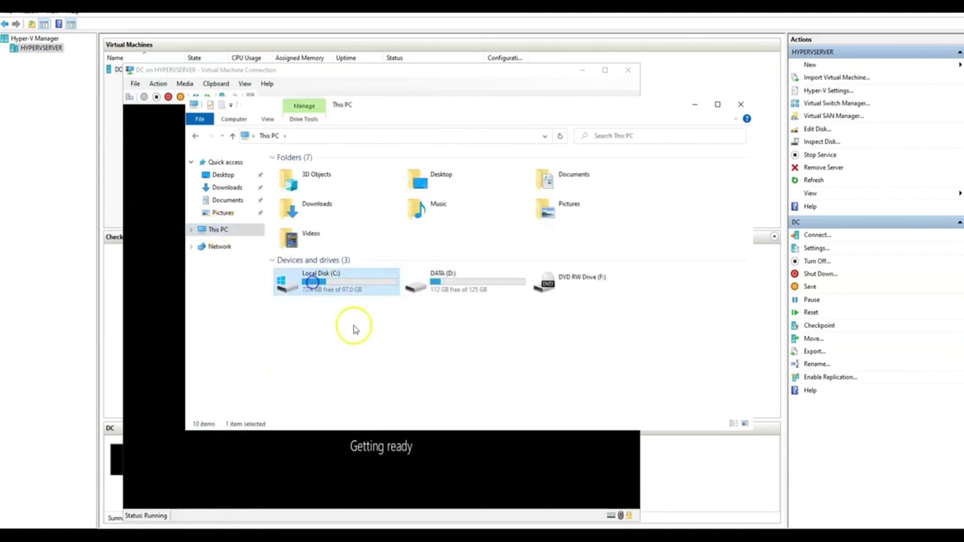
pyautogui.rightClick(211, 229)
pyautogui.click(251, 369)
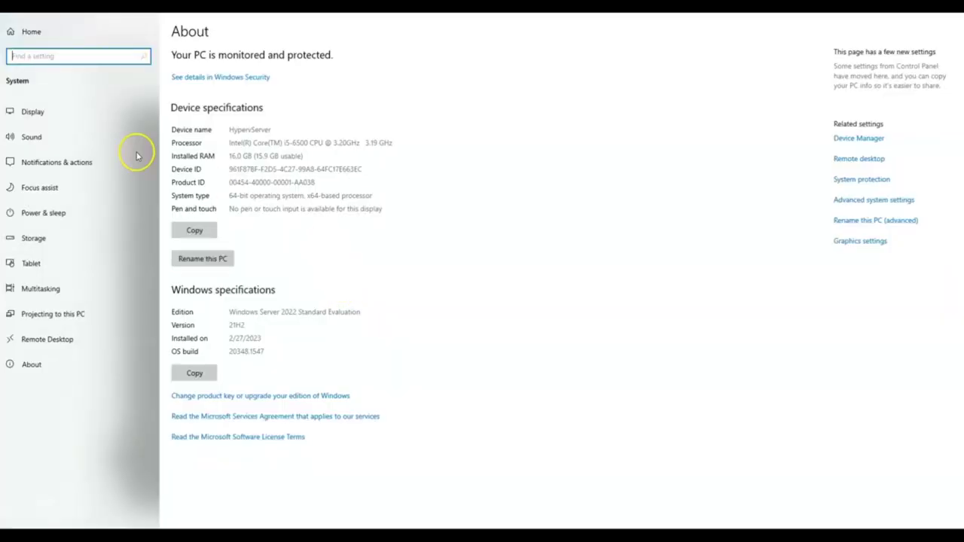
pyautogui.click(856, 205)
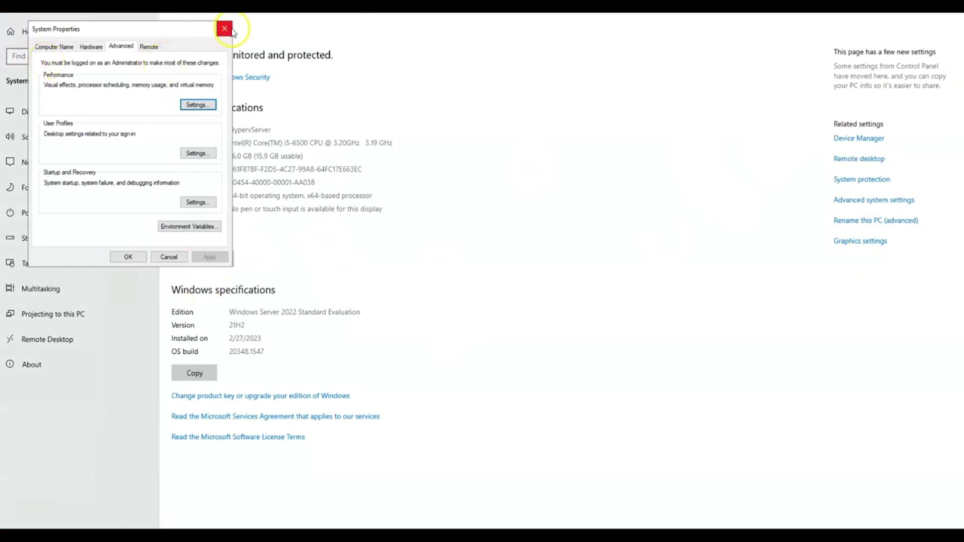
pyautogui.click(224, 29)
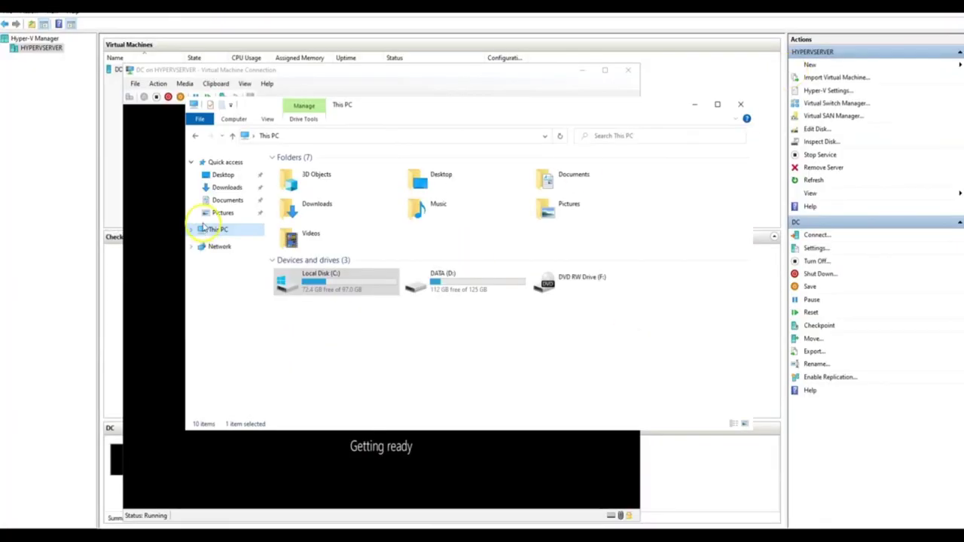
# Launch Computer Management from This PC's Manage option via the Tools menu.
pyautogui.rightClick(211, 228)
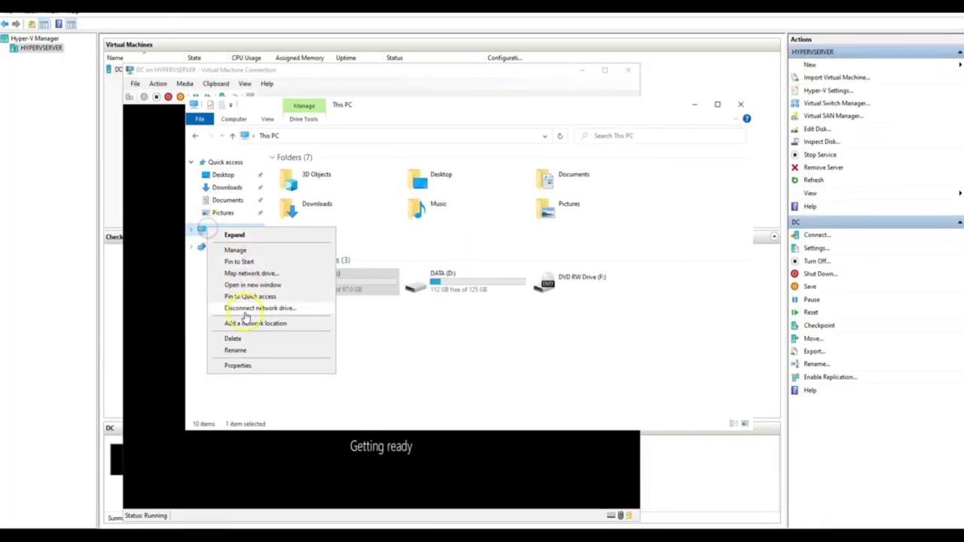
pyautogui.click(241, 250)
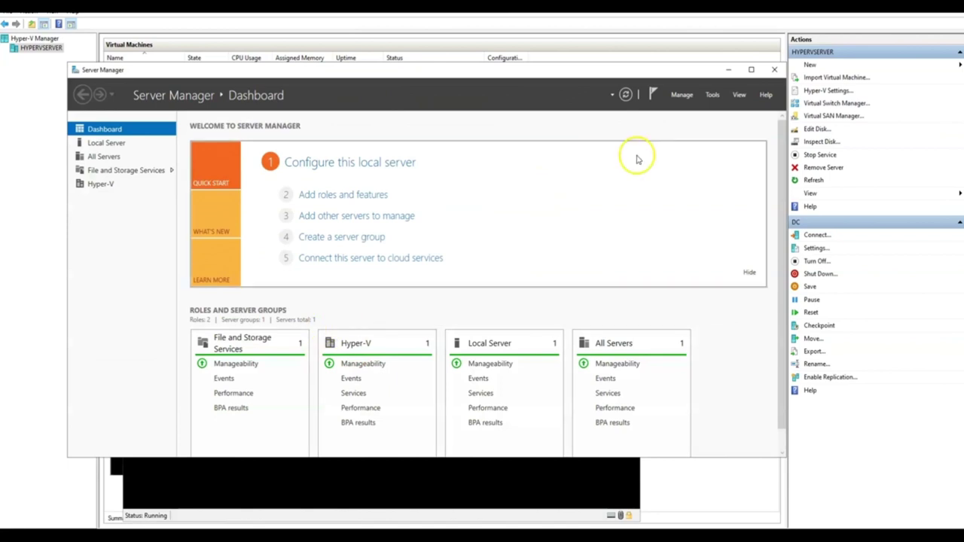
pyautogui.click(713, 94)
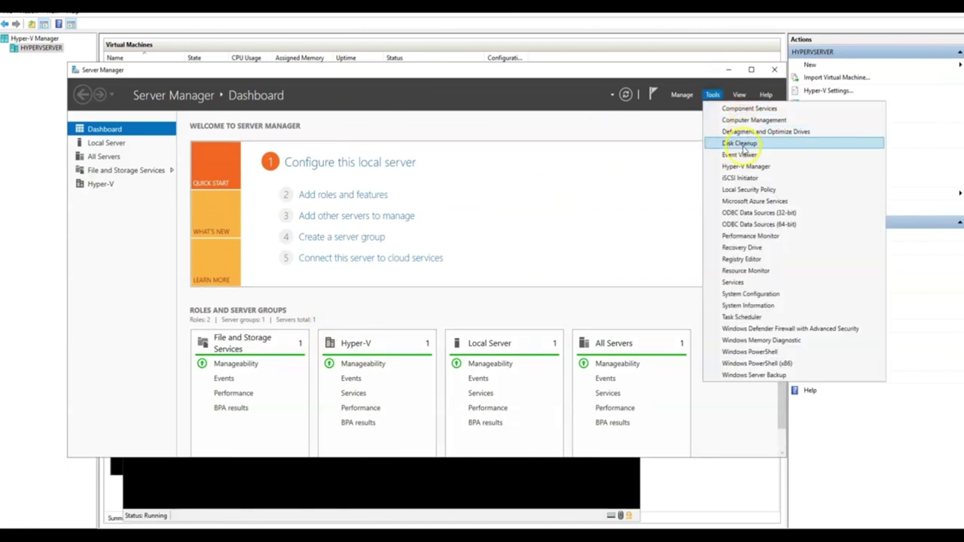
pyautogui.click(774, 119)
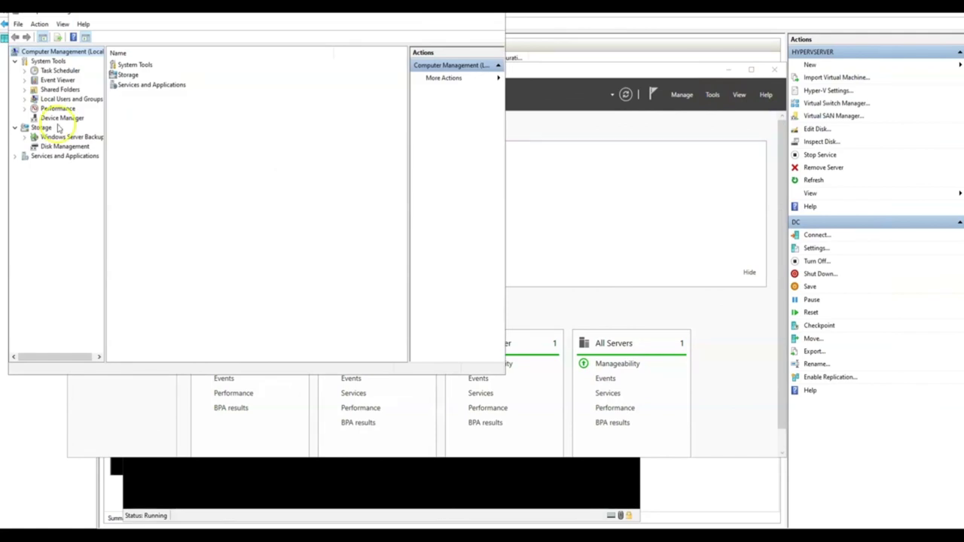
# View Disk 0's C: and DATA (D:) volumes, reconnect the VM session, and exit Computer Management.
pyautogui.click(54, 147)
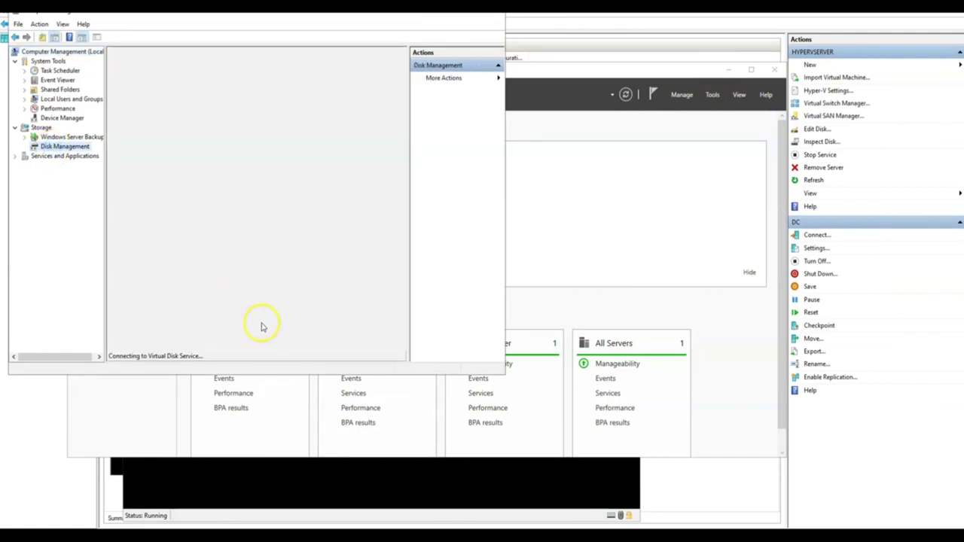
pyautogui.click(127, 244)
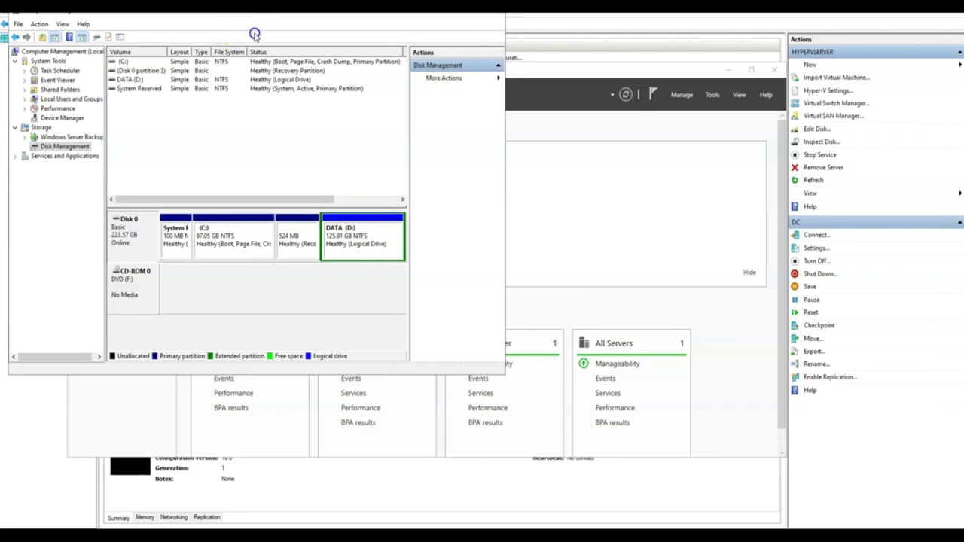
pyautogui.click(302, 234)
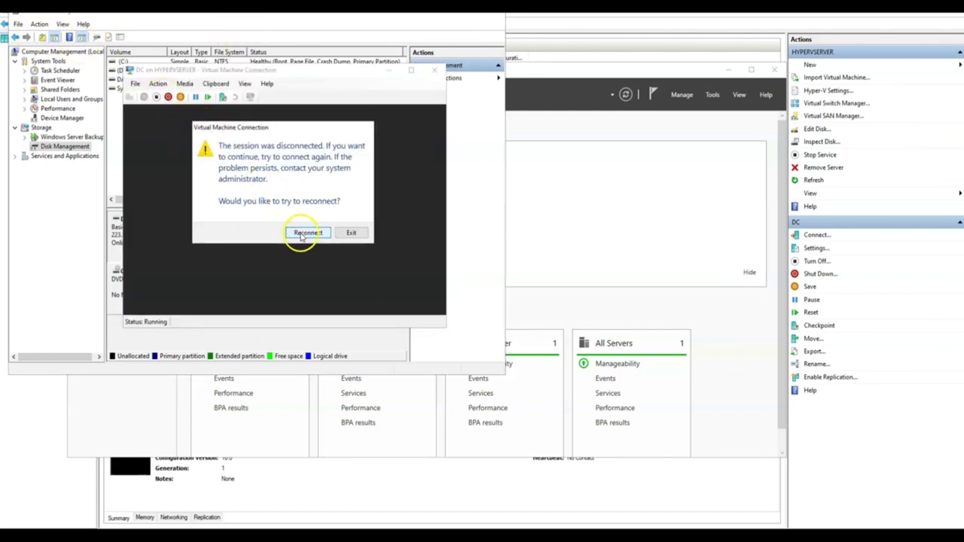
pyautogui.click(305, 233)
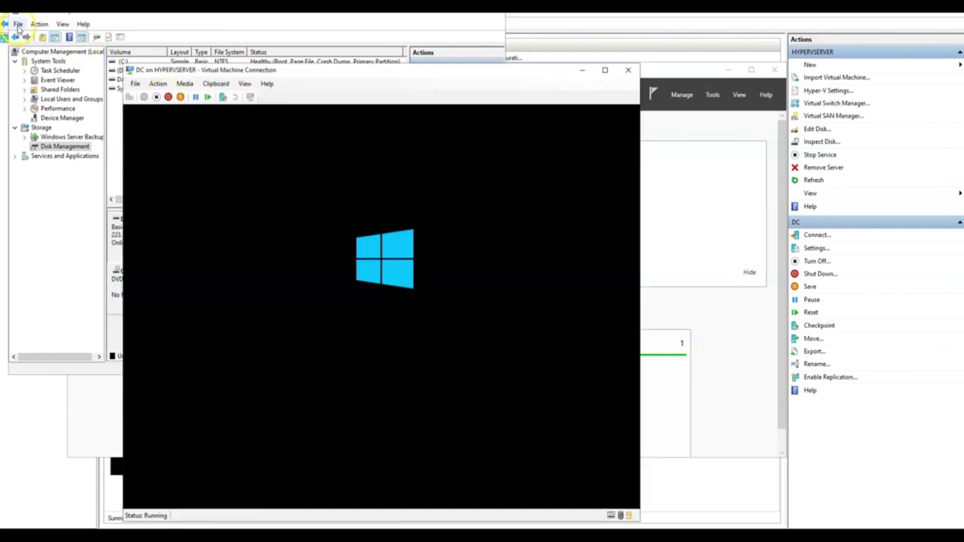
pyautogui.click(18, 25)
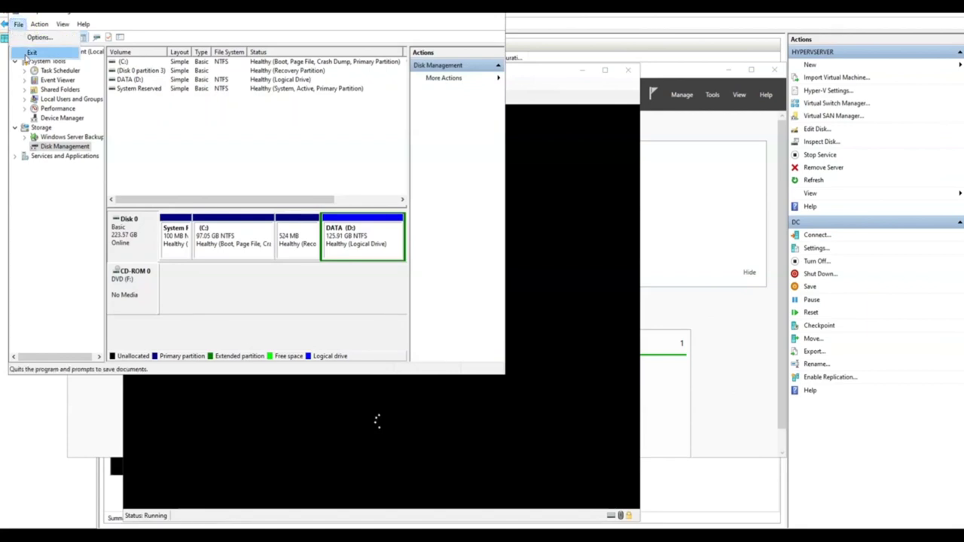
pyautogui.click(23, 55)
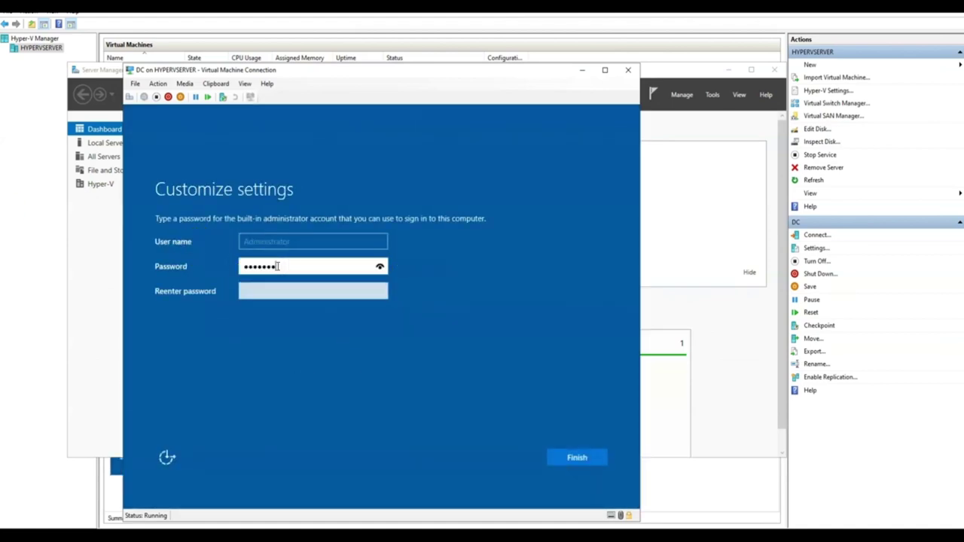
# Confirm the Administrator password, finish setup, and switch the VM to full screen.
pyautogui.press('Tab')
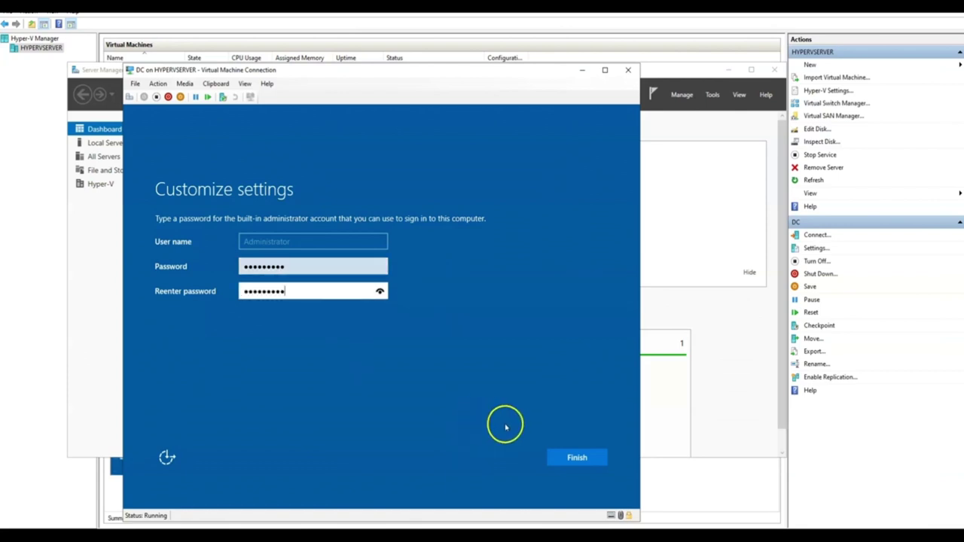
pyautogui.click(591, 459)
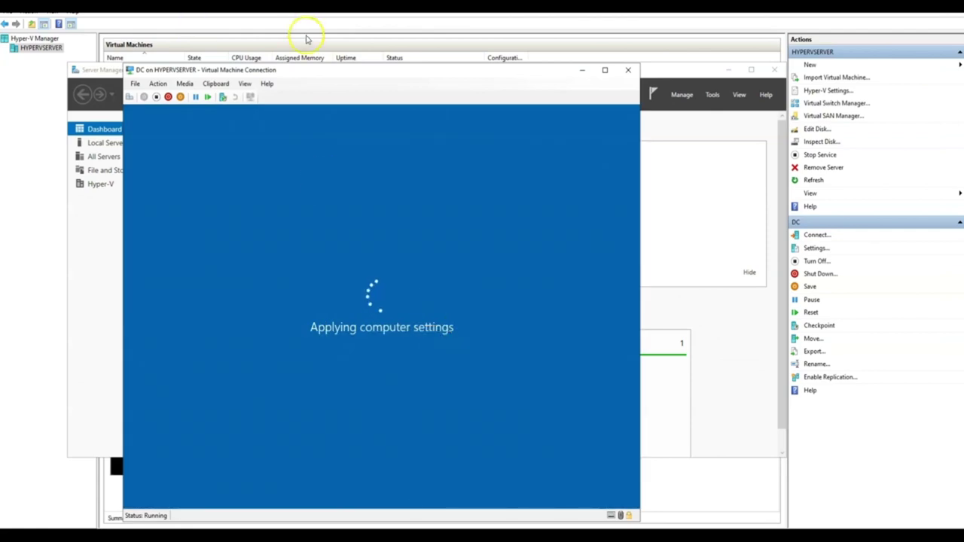
pyautogui.doubleClick(389, 68)
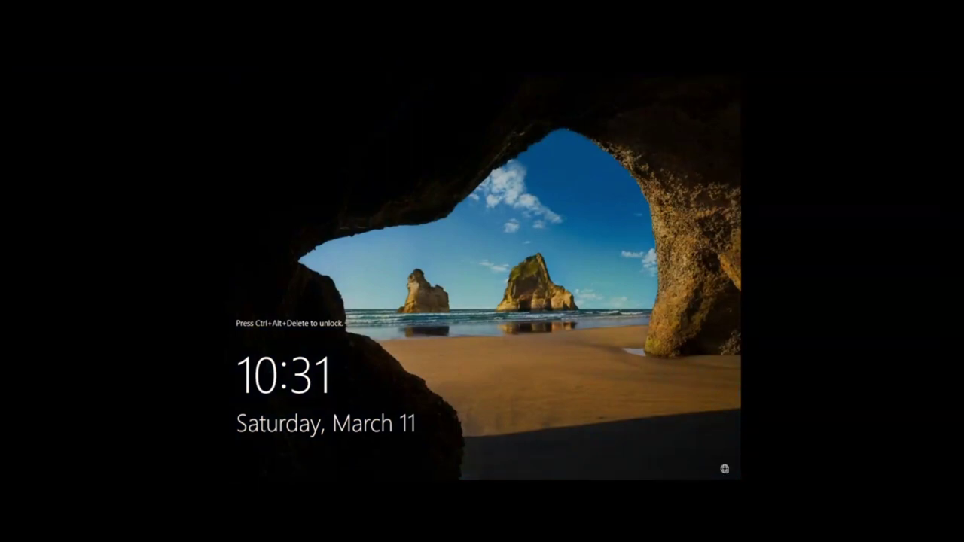
# Leave full screen, send Ctrl+Alt+Delete, sign in as Administrator, then return to Hyper-V Manager.
pyautogui.press('ctrl+alt+Break')
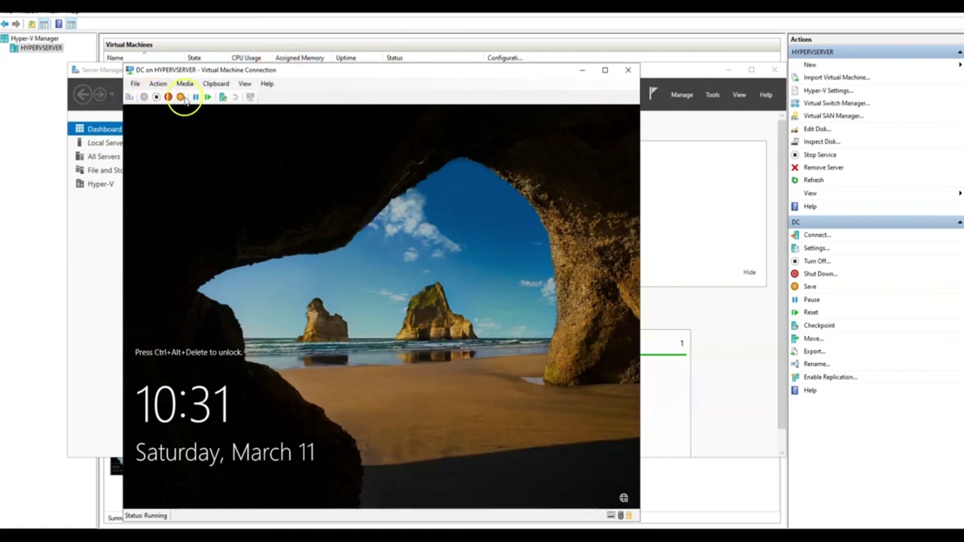
pyautogui.click(129, 98)
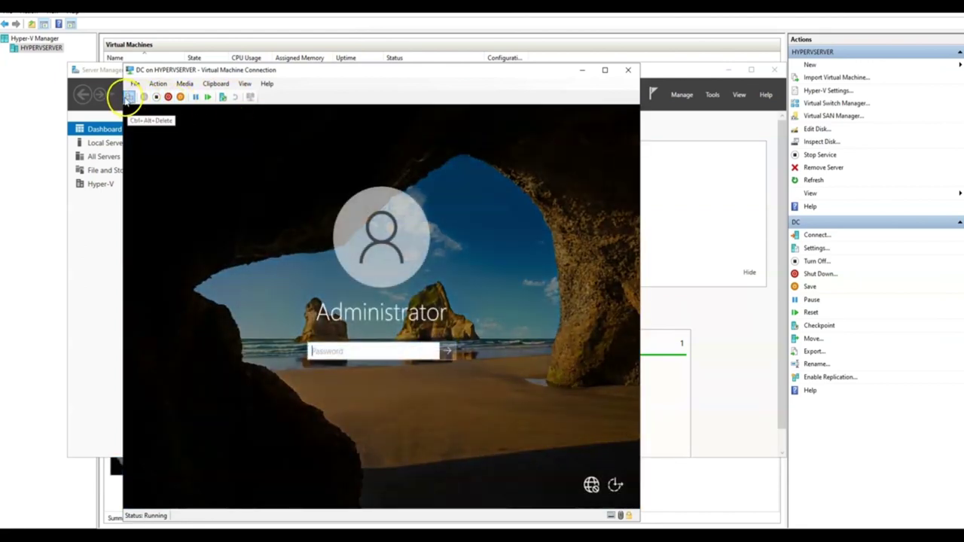
pyautogui.click(406, 356)
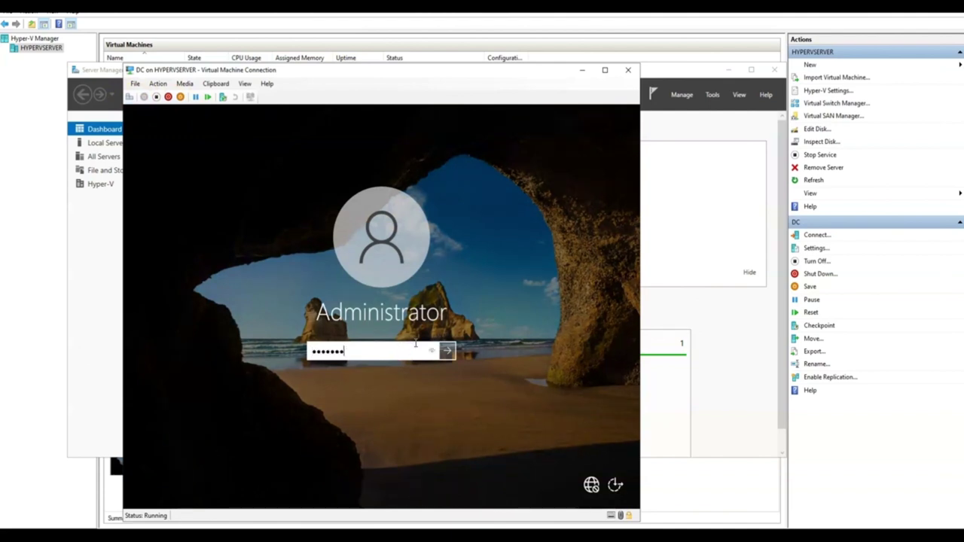
pyautogui.press('Return')
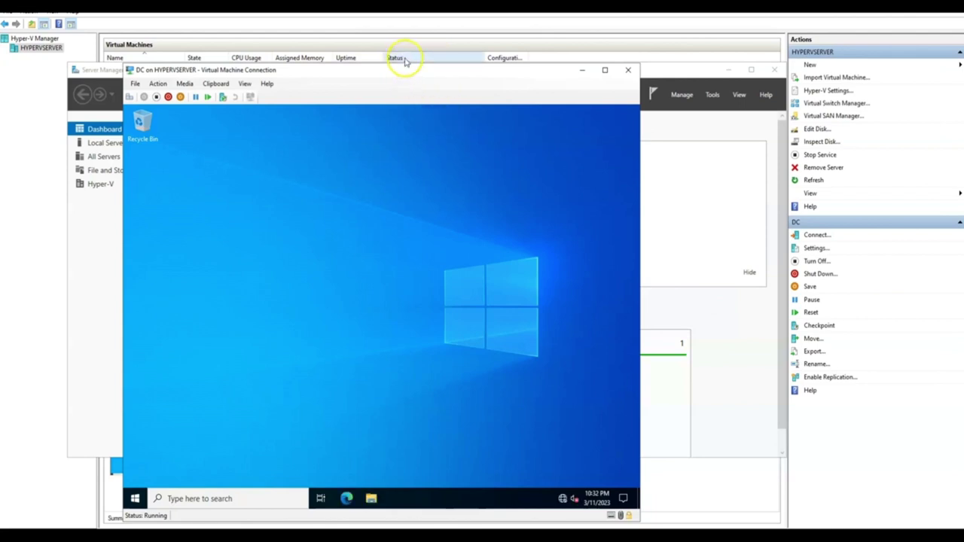
pyautogui.click(422, 59)
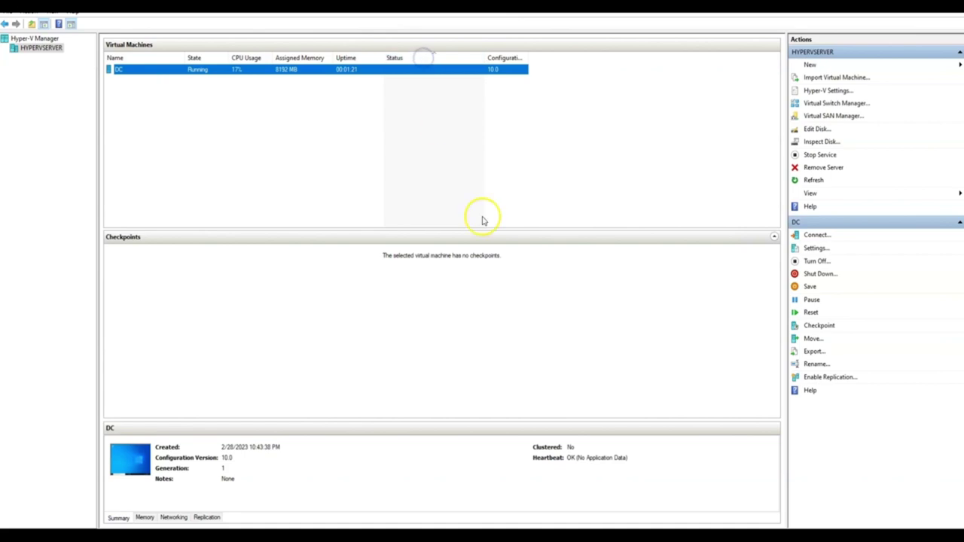
# Show the DC VM full screen, dismiss the Windows Admin Center suggestion, and close Server Manager.
pyautogui.hotkey('alt', 'Tab')
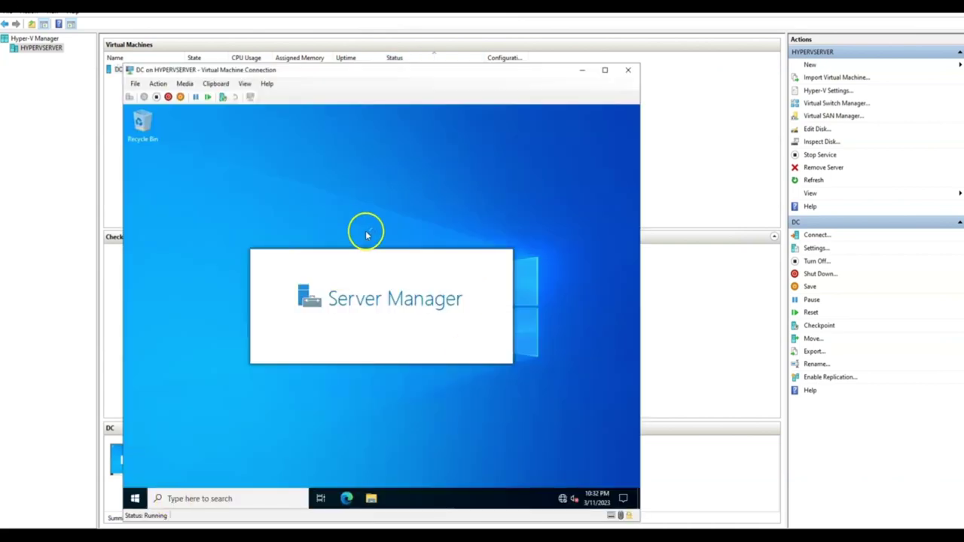
pyautogui.doubleClick(400, 72)
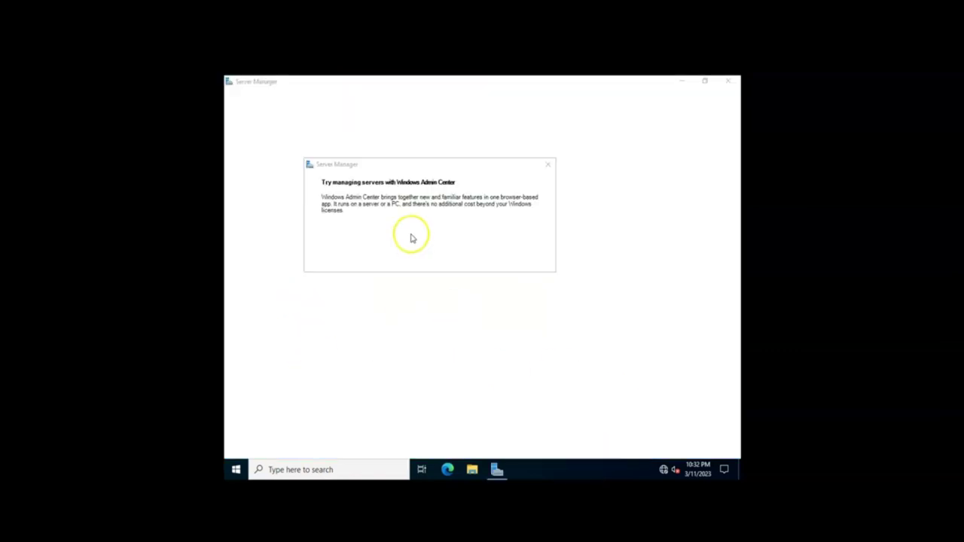
pyautogui.click(549, 165)
pyautogui.click(734, 82)
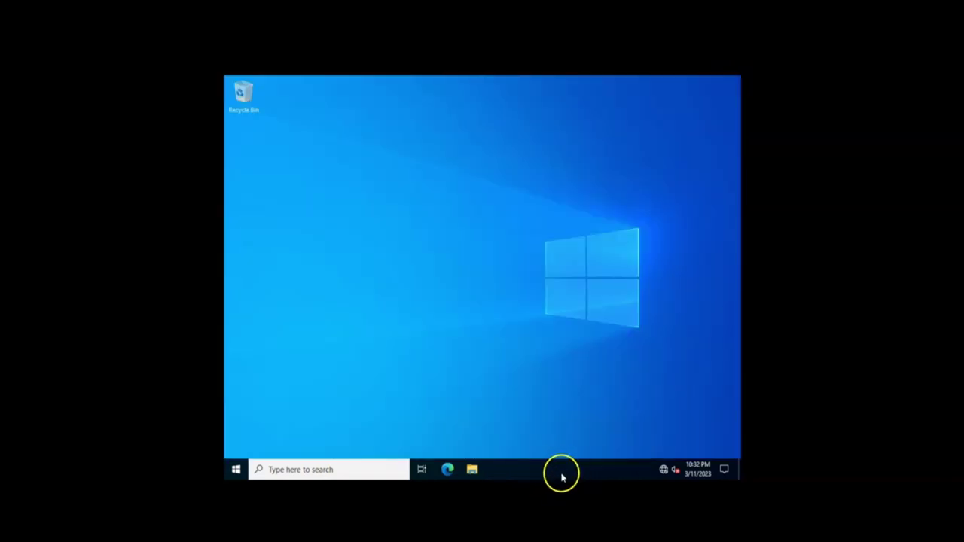
# Hide the Task View button and the search box on the taskbar.
pyautogui.rightClick(554, 473)
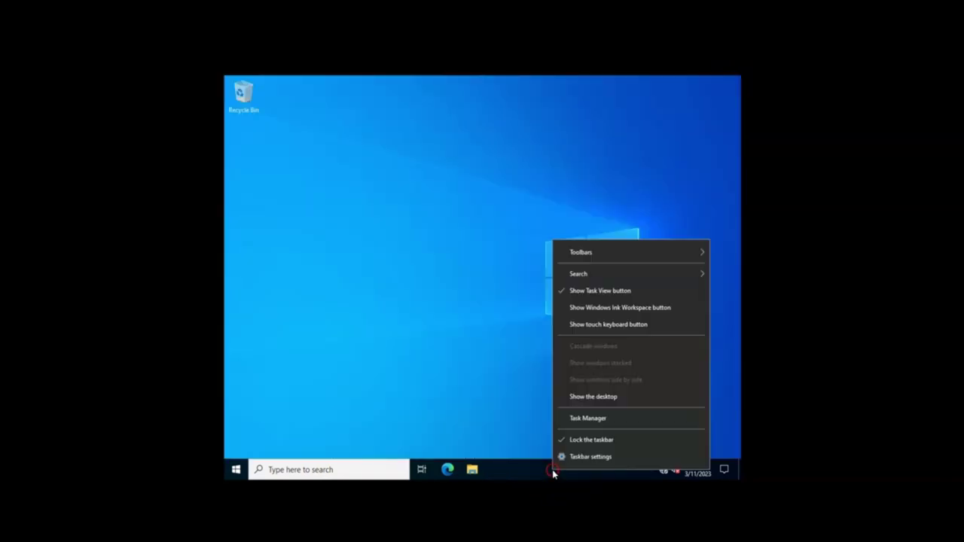
pyautogui.click(590, 294)
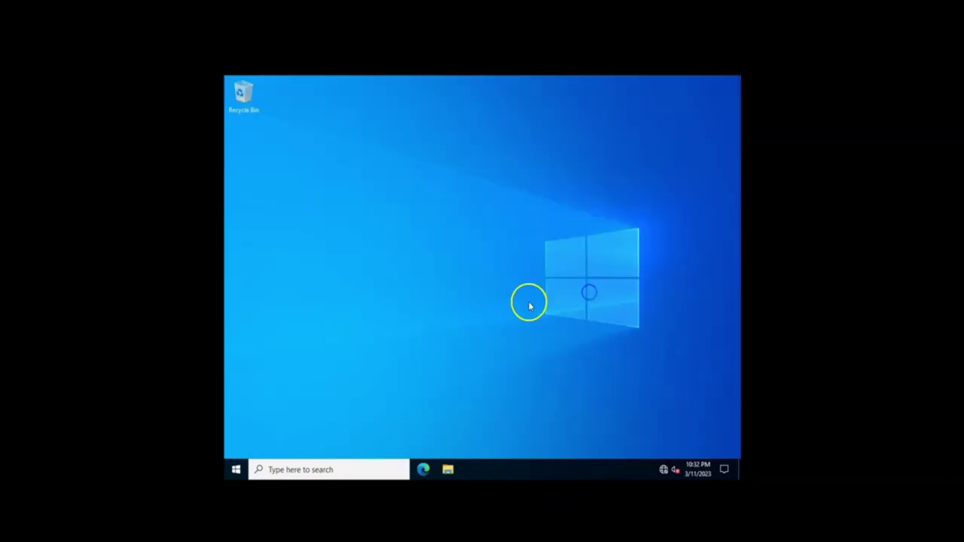
pyautogui.rightClick(509, 468)
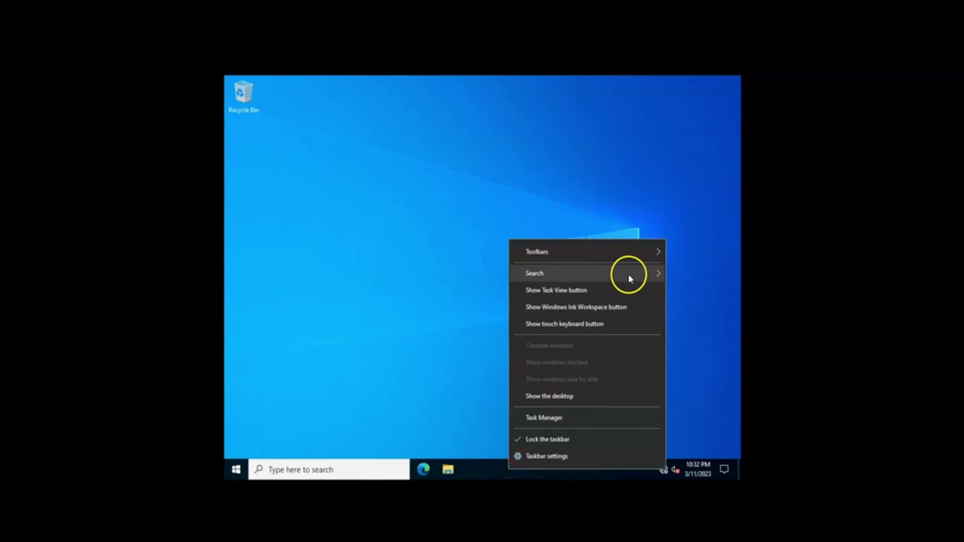
pyautogui.moveTo(648, 273)
pyautogui.click(435, 273)
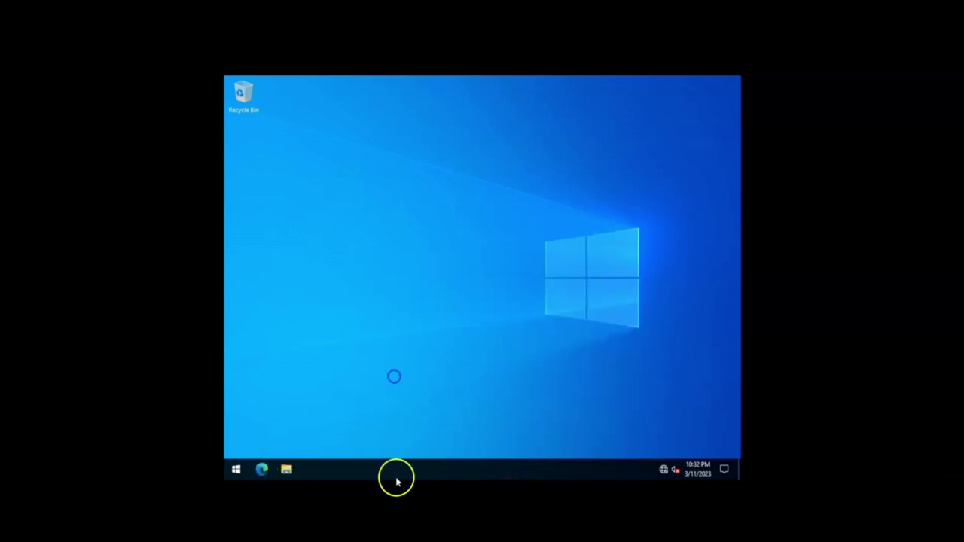
pyautogui.rightClick(444, 470)
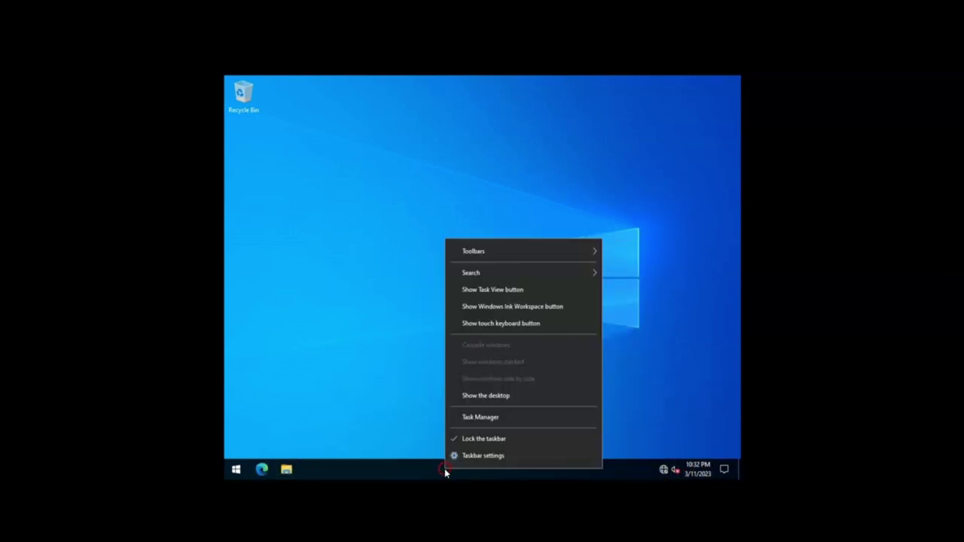
# Set DC's display resolution to 1920 × 1080, keep it, and close Settings.
pyautogui.rightClick(289, 226)
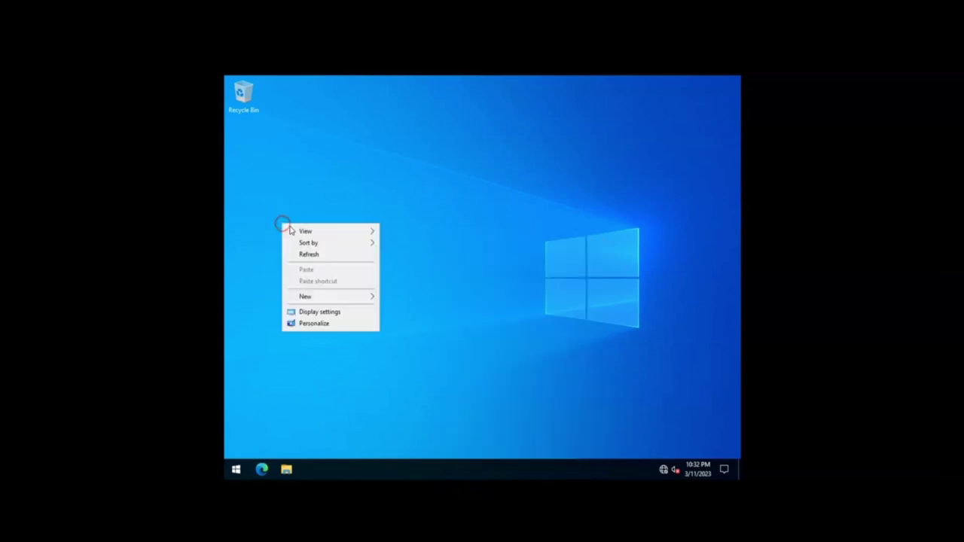
pyautogui.click(338, 312)
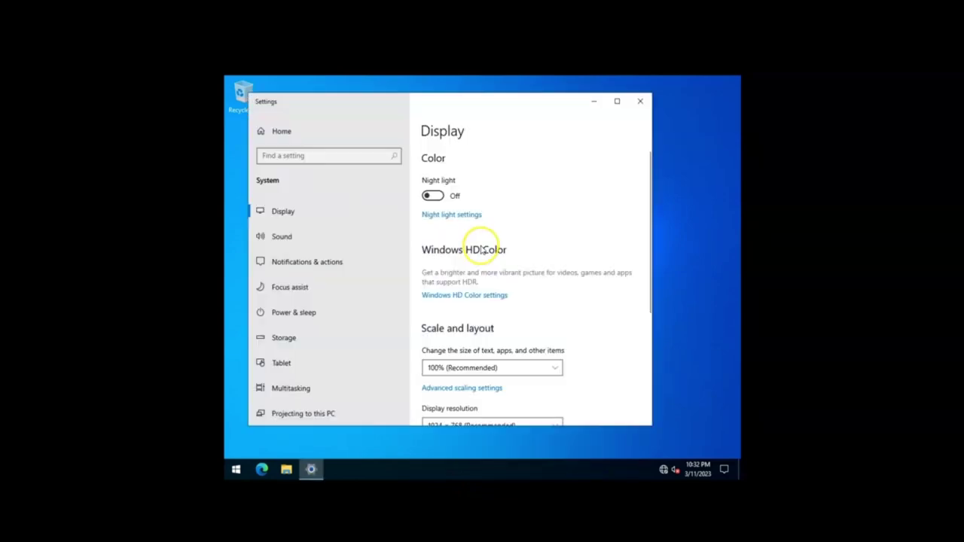
pyautogui.scroll(-3, 546, 331)
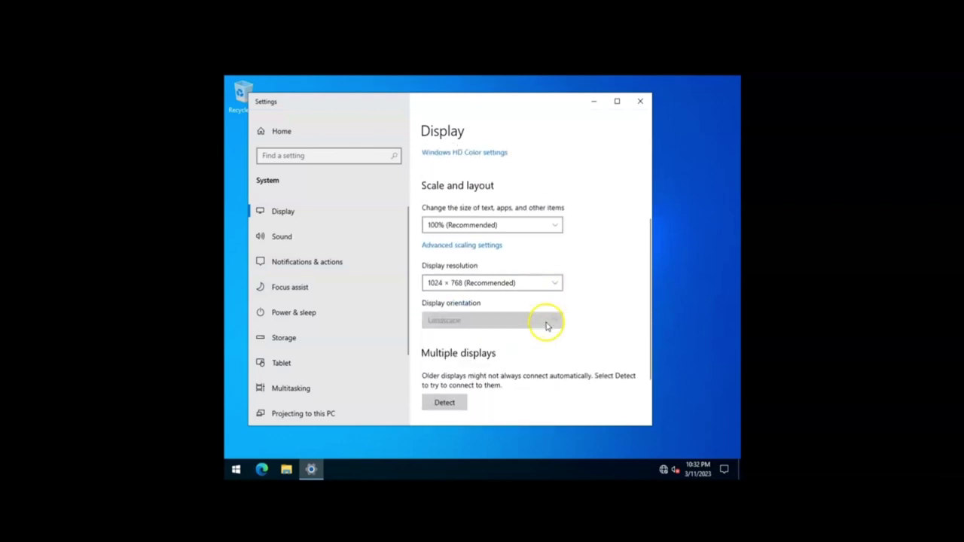
pyautogui.click(477, 276)
pyautogui.click(456, 123)
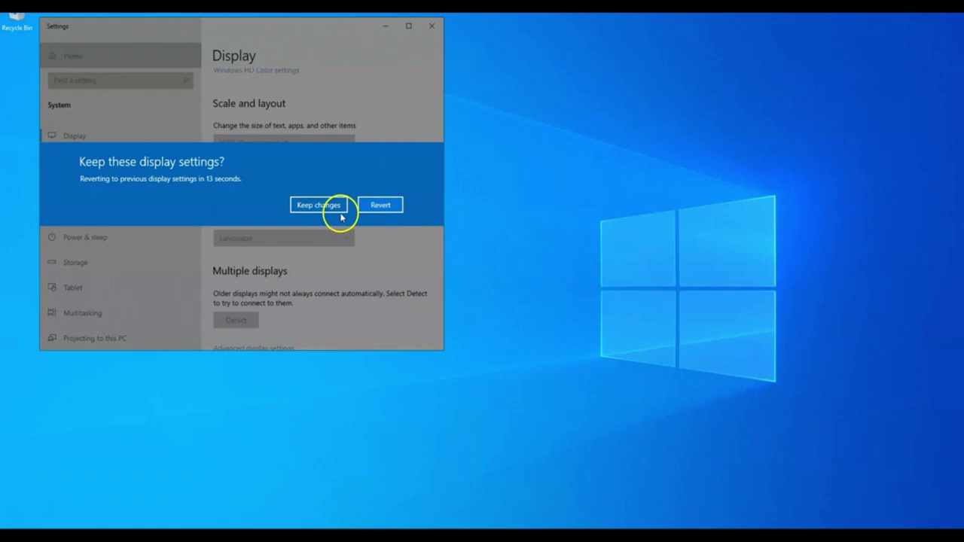
pyautogui.click(322, 204)
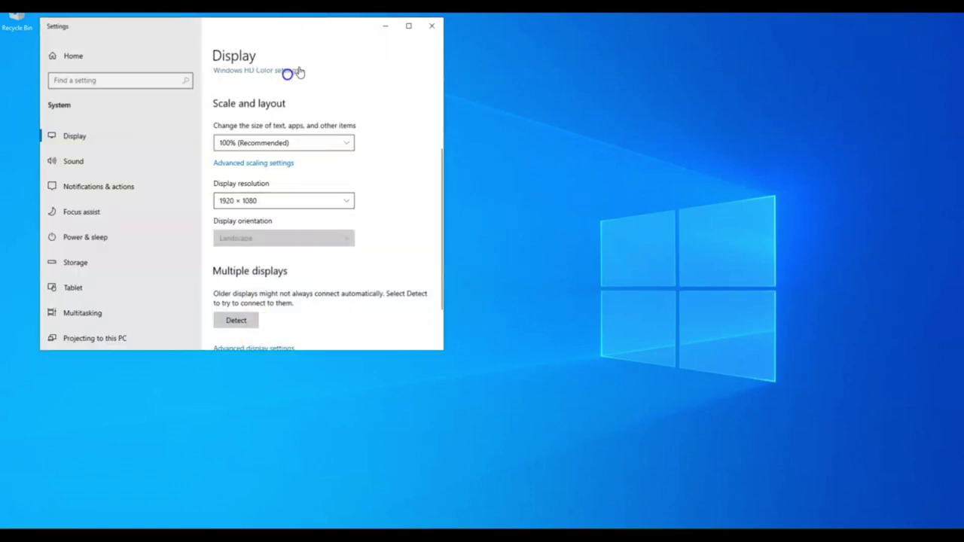
pyautogui.click(534, 319)
pyautogui.moveTo(296, 23); pyautogui.dragTo(284, 159)
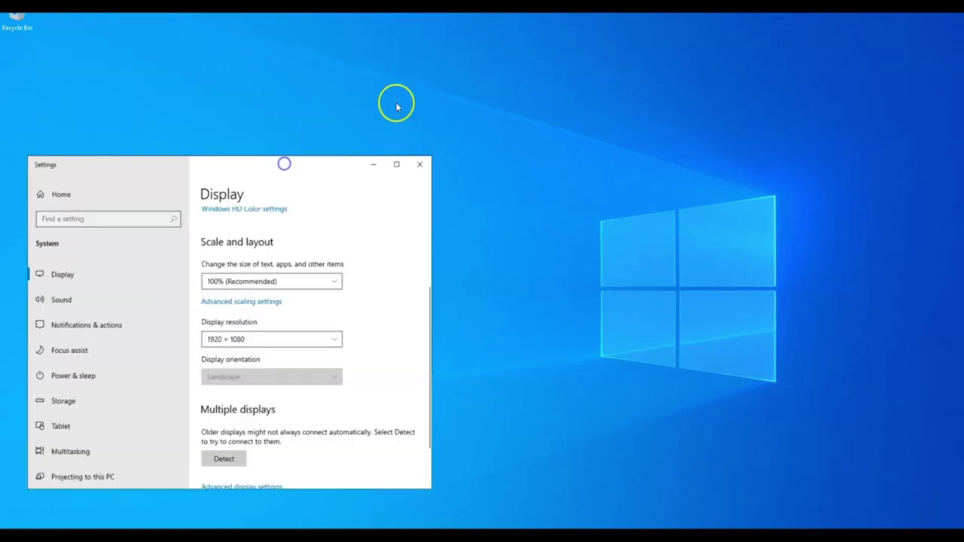
pyautogui.click(421, 164)
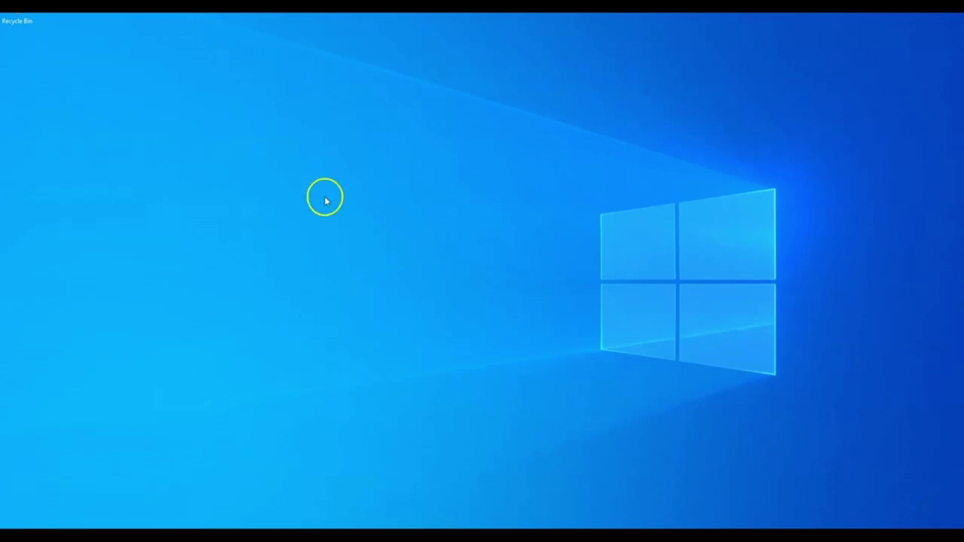
# Open the PC's About page in Settings from This PC's properties, maximised.
pyautogui.press('super+e')
pyautogui.rightClick(235, 231)
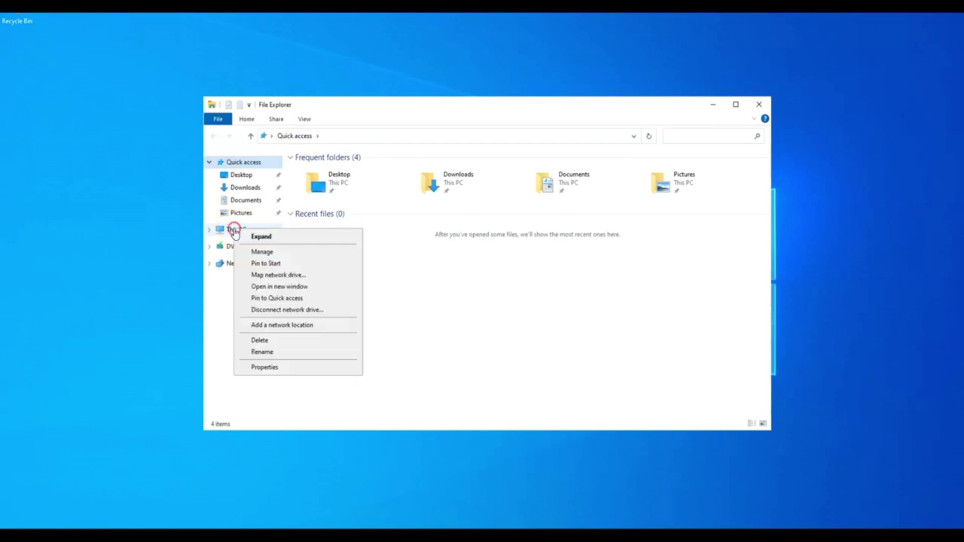
pyautogui.click(281, 368)
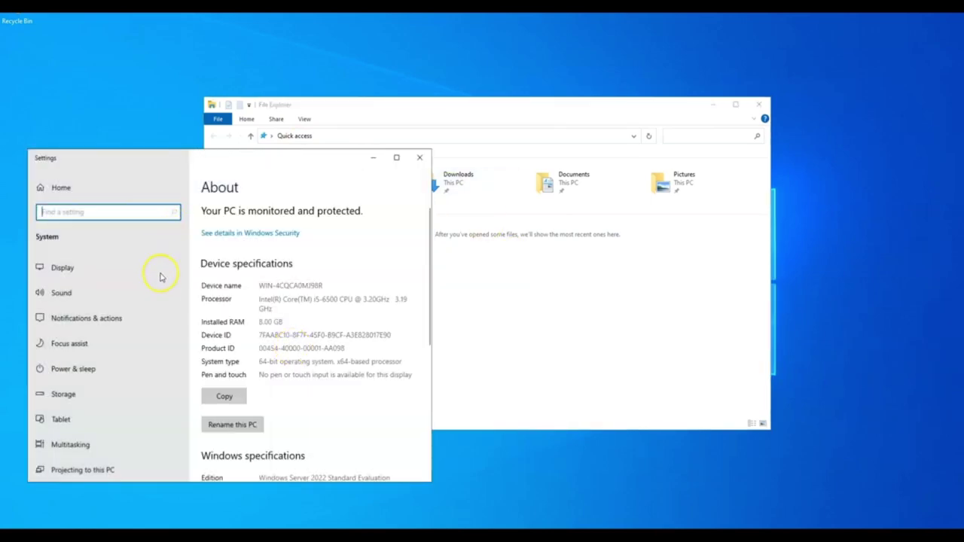
pyautogui.click(396, 157)
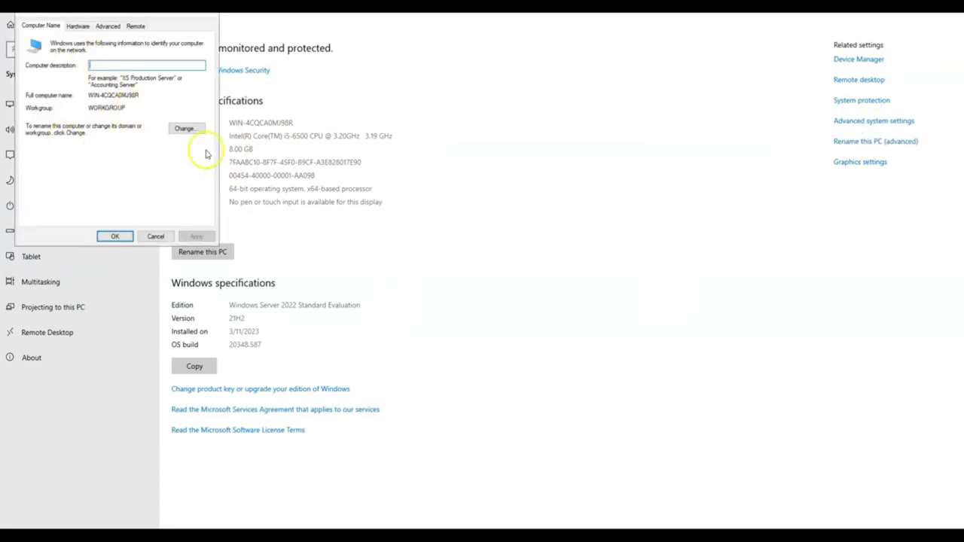
# Rename the computer to DC and restart the server to apply the name.
pyautogui.click(186, 128)
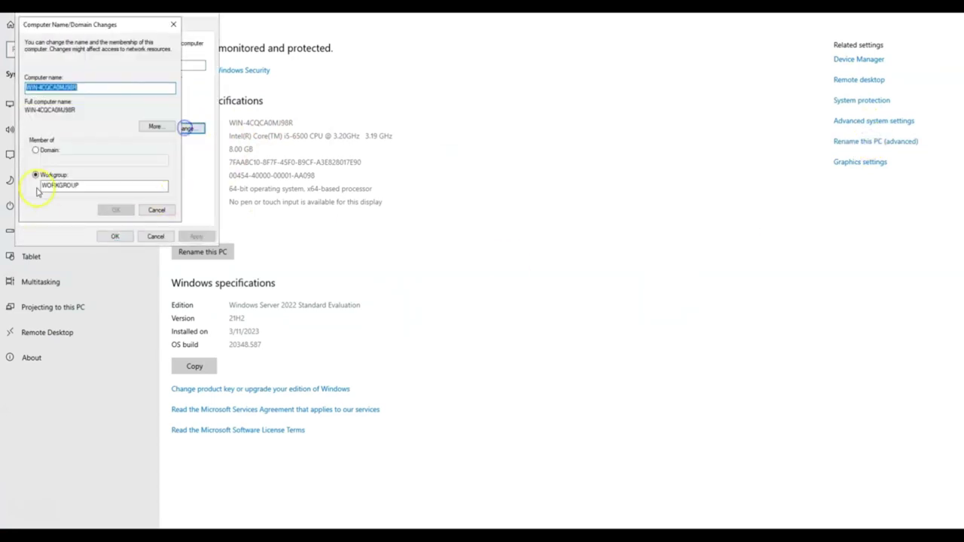
pyautogui.write('DC')
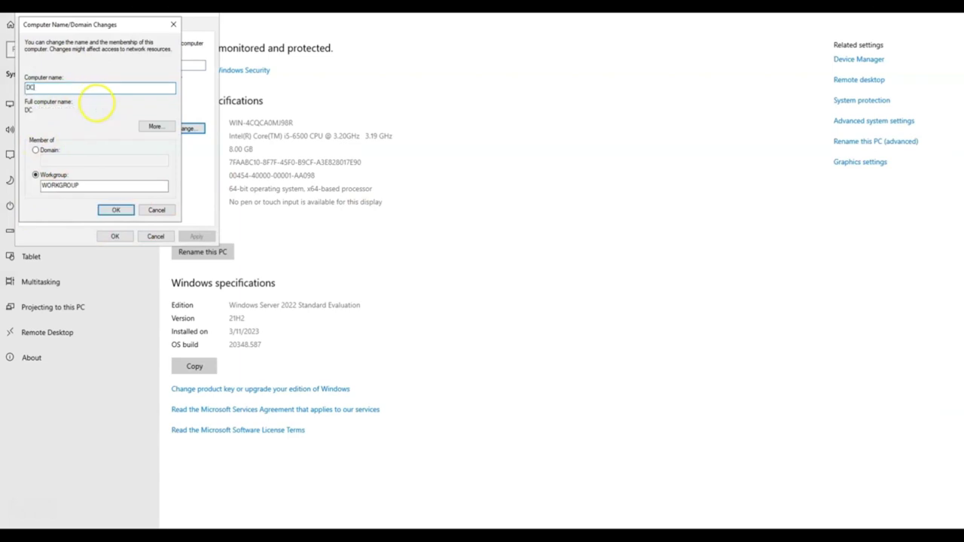
pyautogui.click(118, 209)
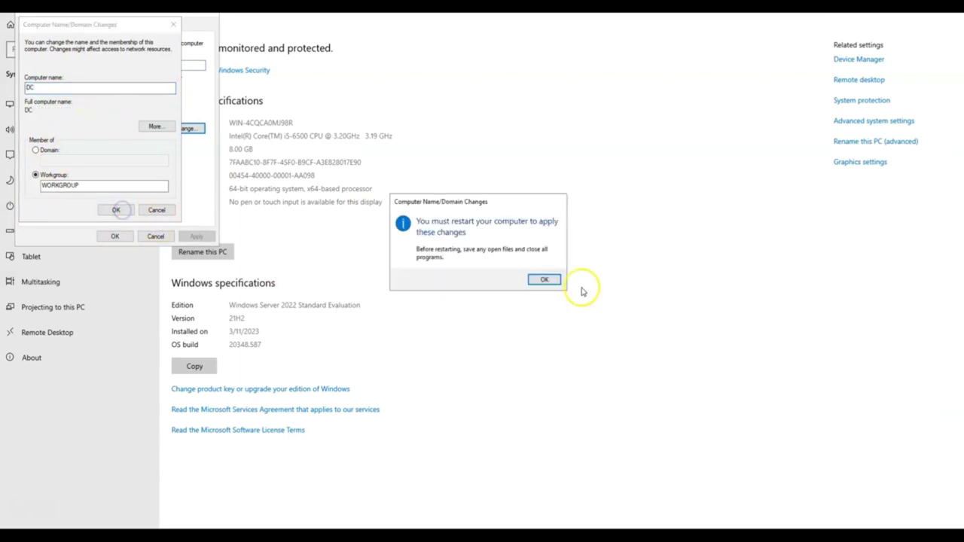
pyautogui.click(536, 279)
pyautogui.click(115, 236)
pyautogui.click(535, 276)
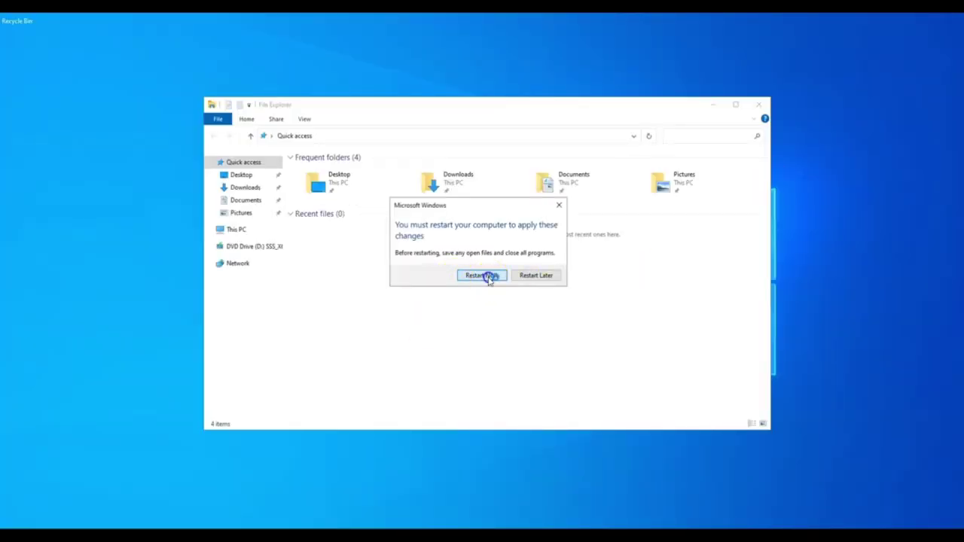
pyautogui.click(489, 277)
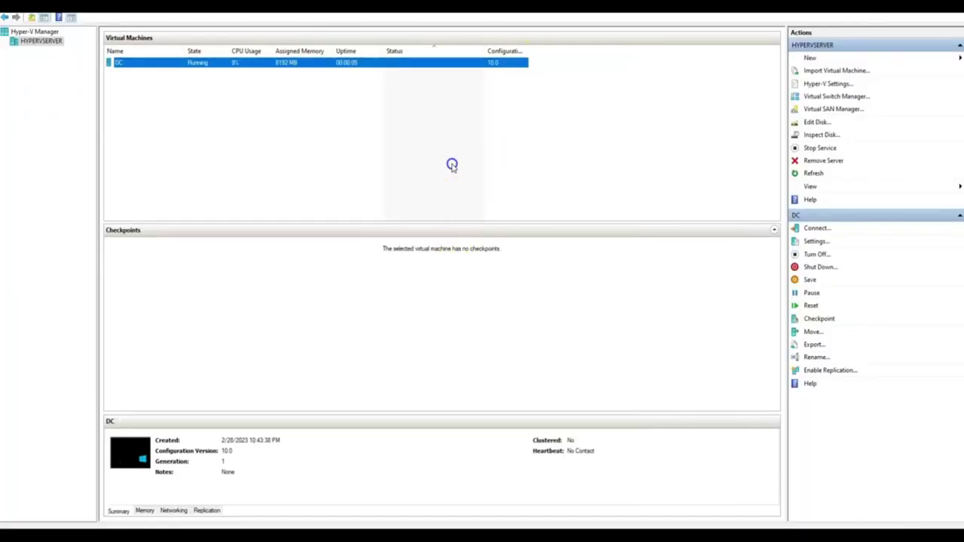
# Select the DC virtual machine and dismiss its action menu without choosing anything.
pyautogui.click(452, 164)
pyautogui.click(121, 63)
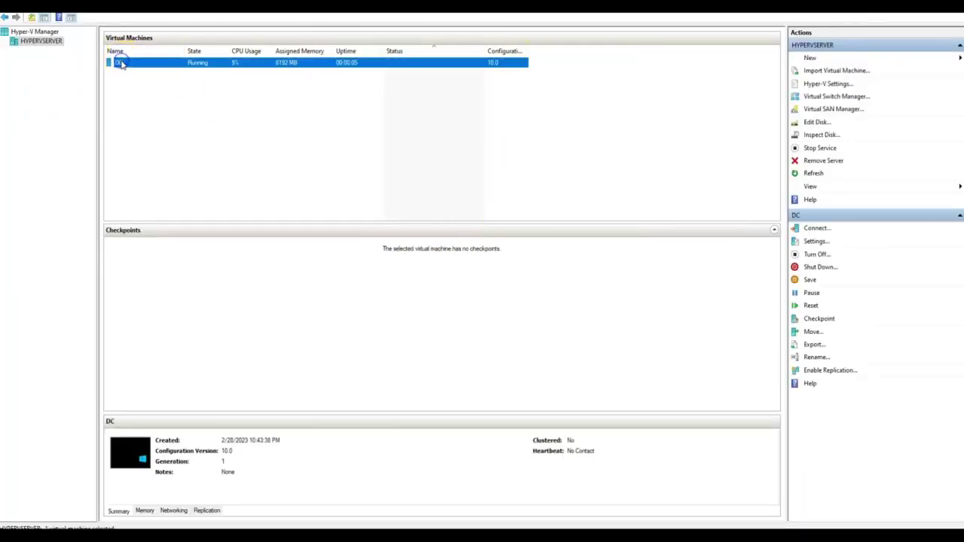
pyautogui.rightClick(120, 63)
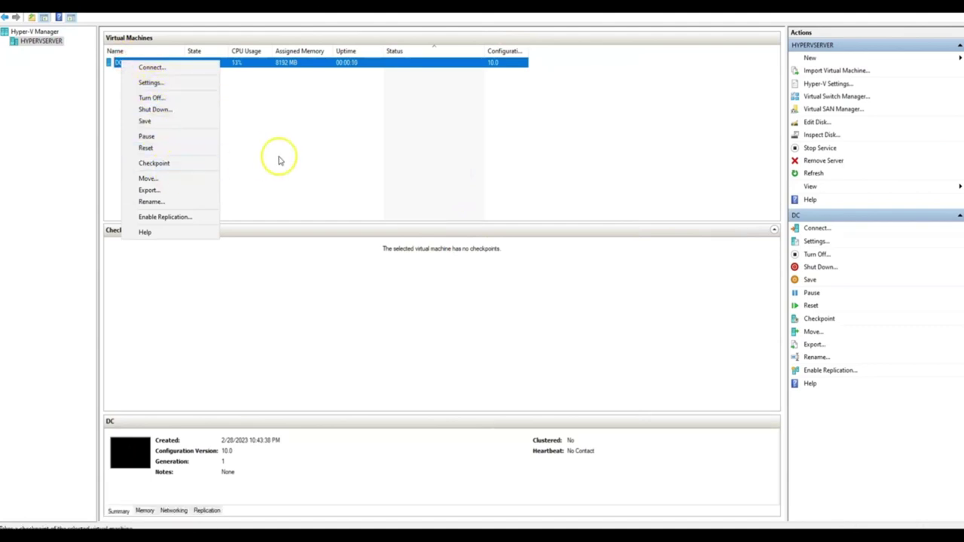
pyautogui.click(406, 157)
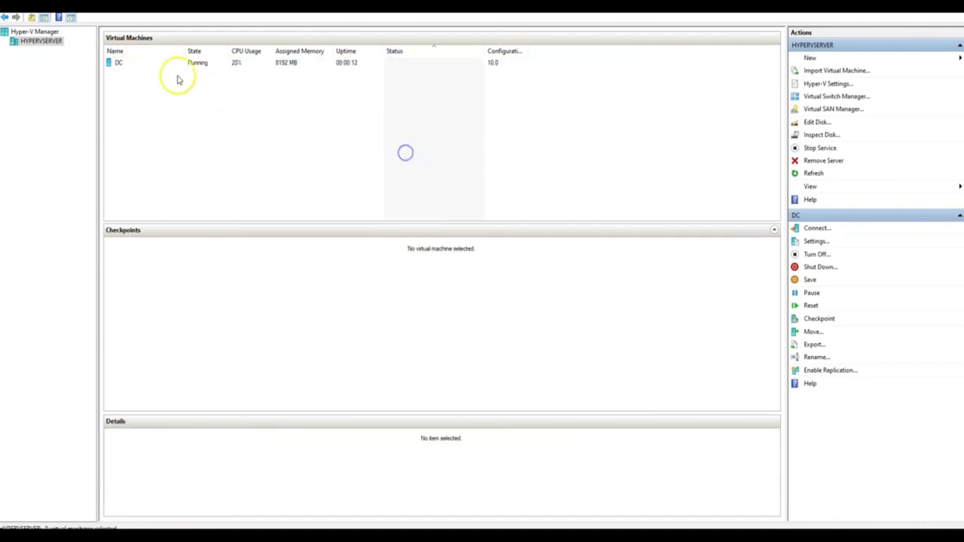
pyautogui.rightClick(118, 64)
pyautogui.click(548, 137)
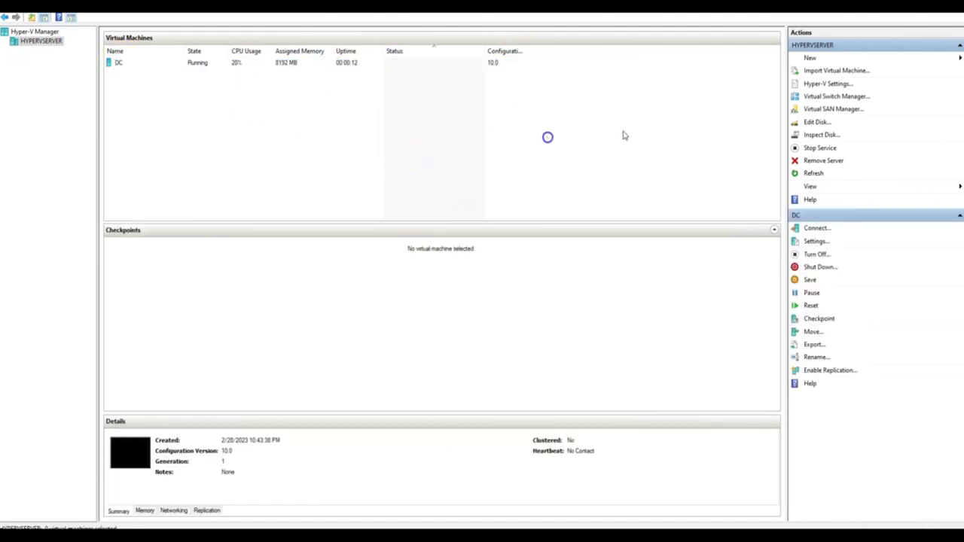
# Review Hyper-V host settings and Vlan Switch properties unchanged, then open File Explorer's Network location.
pyautogui.click(829, 84)
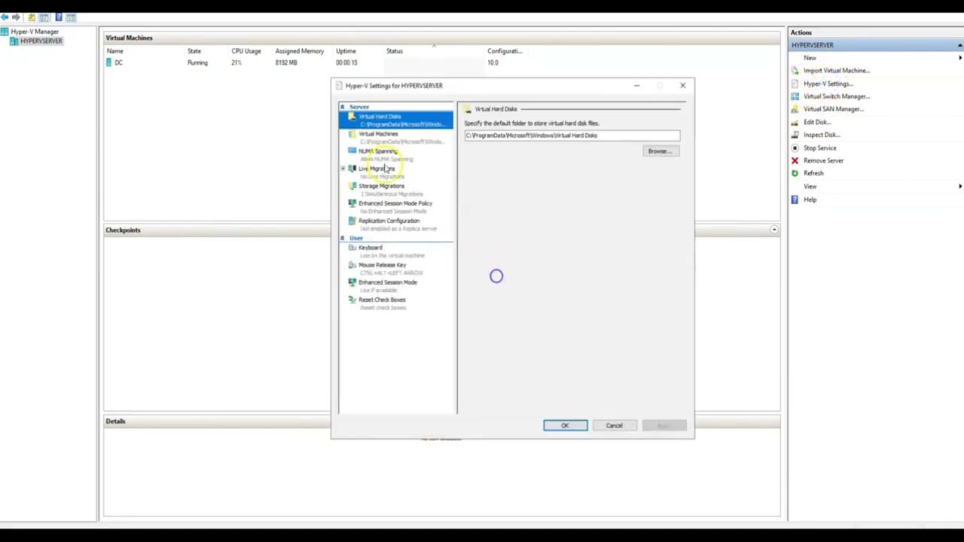
pyautogui.click(683, 85)
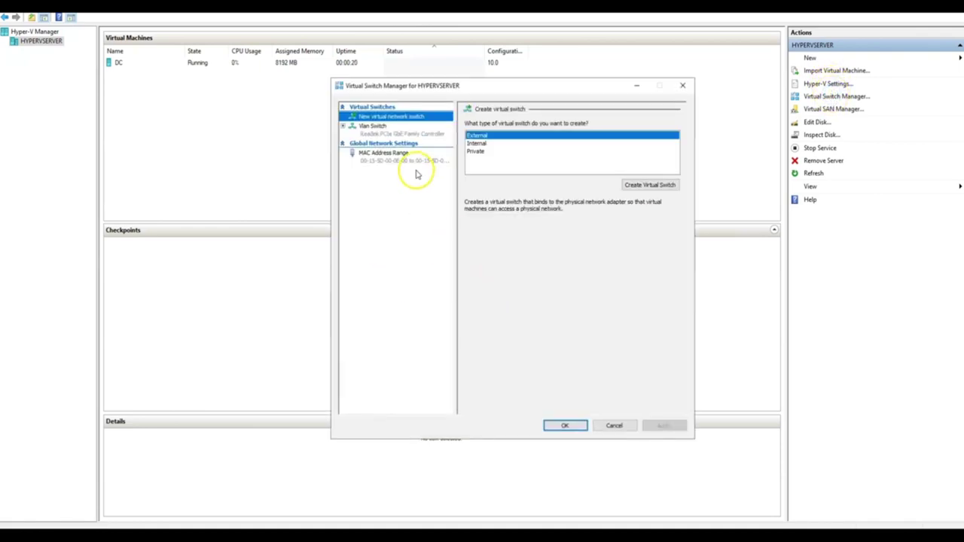
pyautogui.click(379, 130)
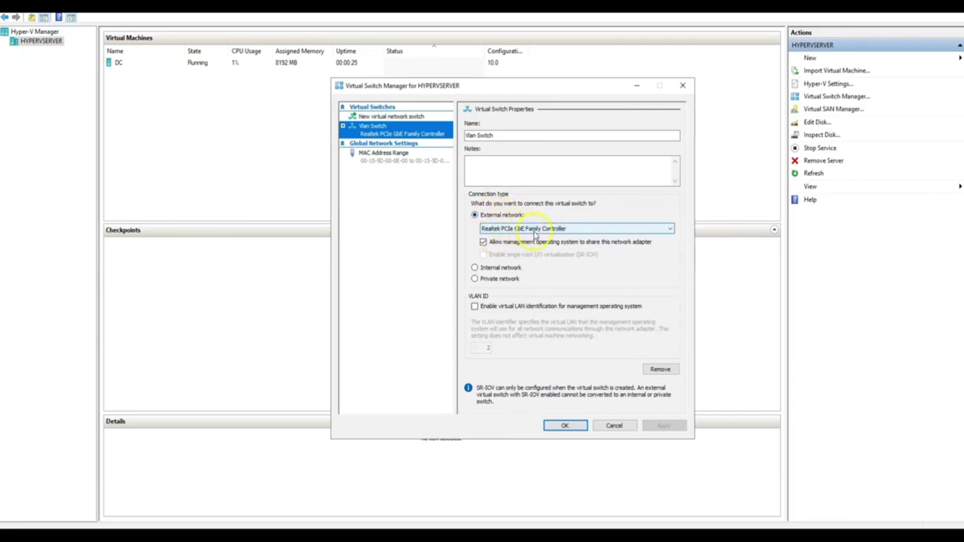
pyautogui.click(615, 425)
pyautogui.press('super+e')
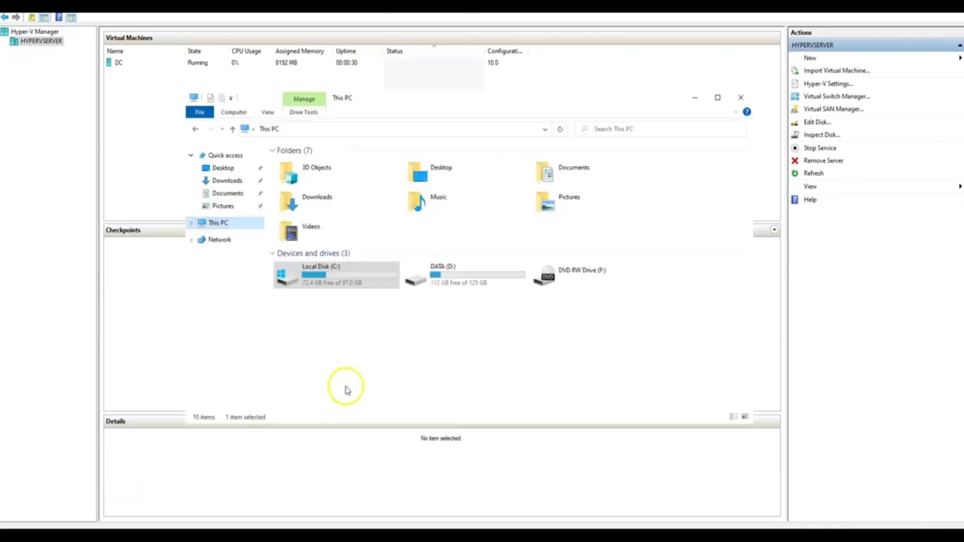
pyautogui.click(217, 241)
# Open the host's adapter list and inspect the Internet, Management and vEthernet (Vlan Switch) adapters.
pyautogui.rightClick(217, 241)
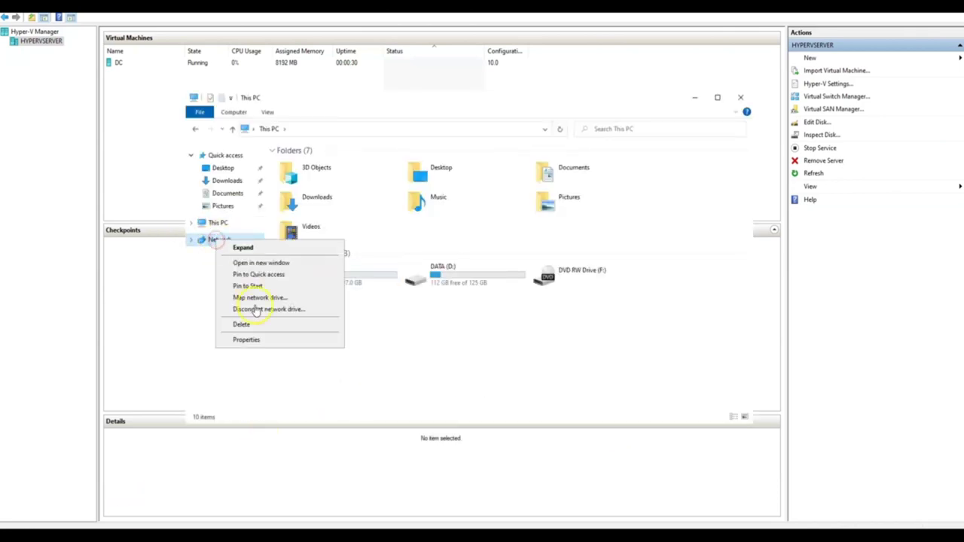
pyautogui.click(261, 345)
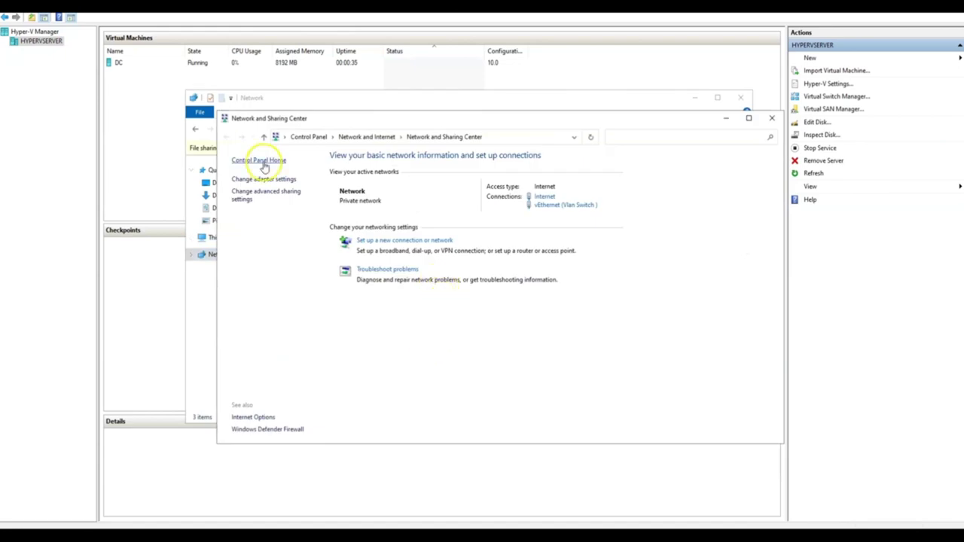
pyautogui.click(264, 180)
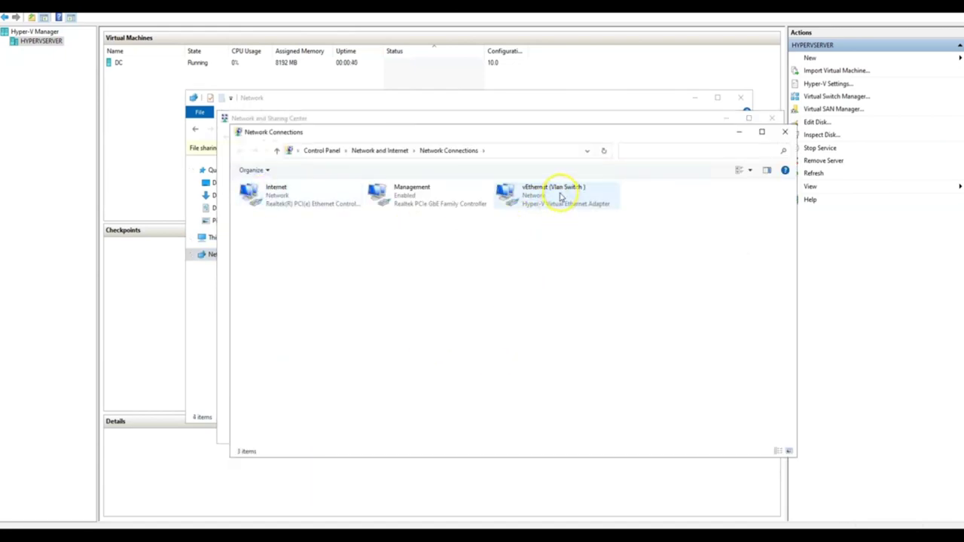
pyautogui.doubleClick(403, 195)
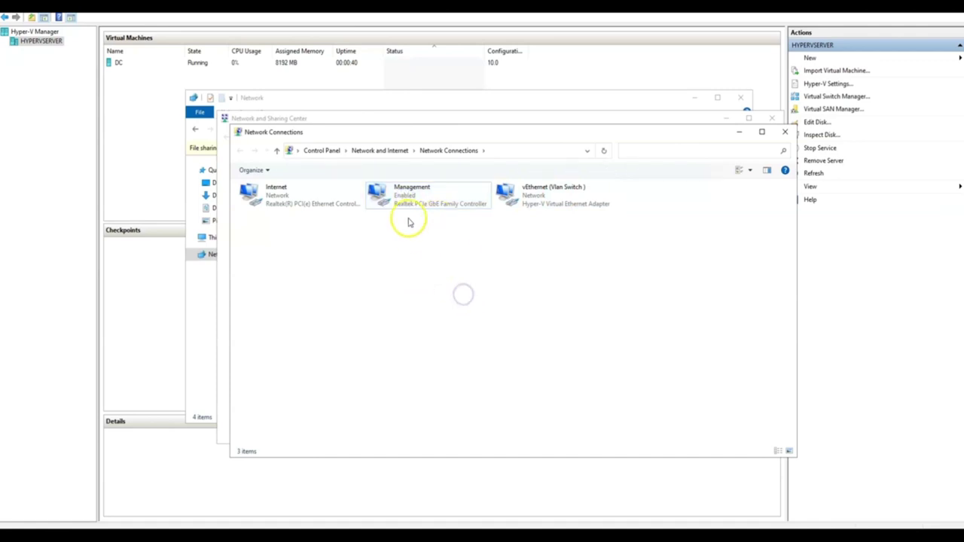
pyautogui.click(520, 195)
pyautogui.click(275, 190)
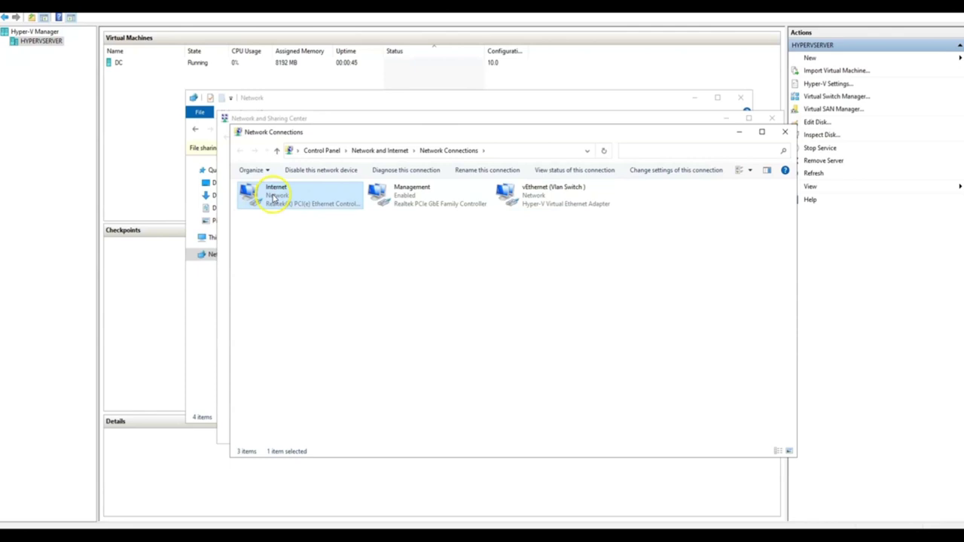
pyautogui.click(409, 297)
# Minimise Network Connections and Network and Sharing Center to return to Hyper-V Manager.
pyautogui.click(739, 132)
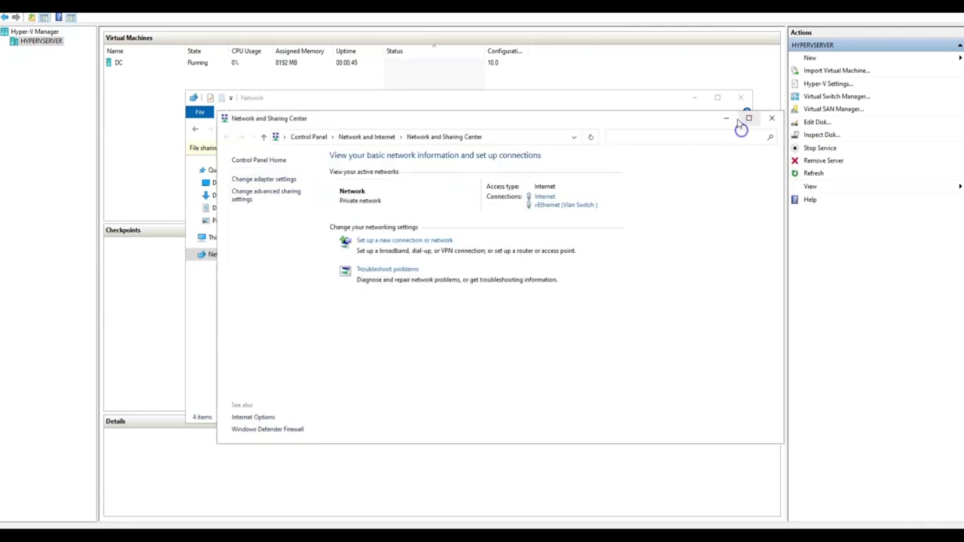
pyautogui.click(725, 119)
pyautogui.click(693, 98)
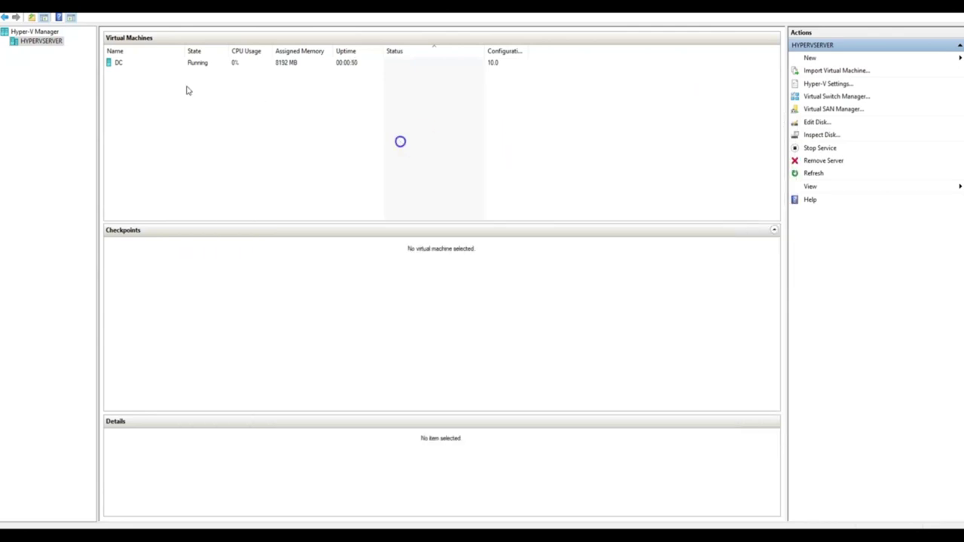
# Set DC's network adapter virtual switch to Vlan Switch in its Settings and apply.
pyautogui.rightClick(115, 63)
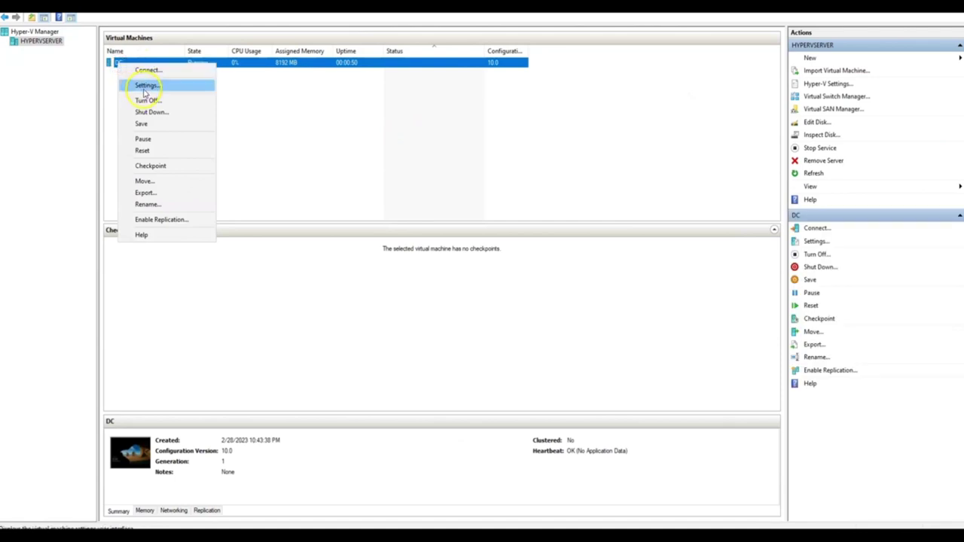
pyautogui.click(146, 87)
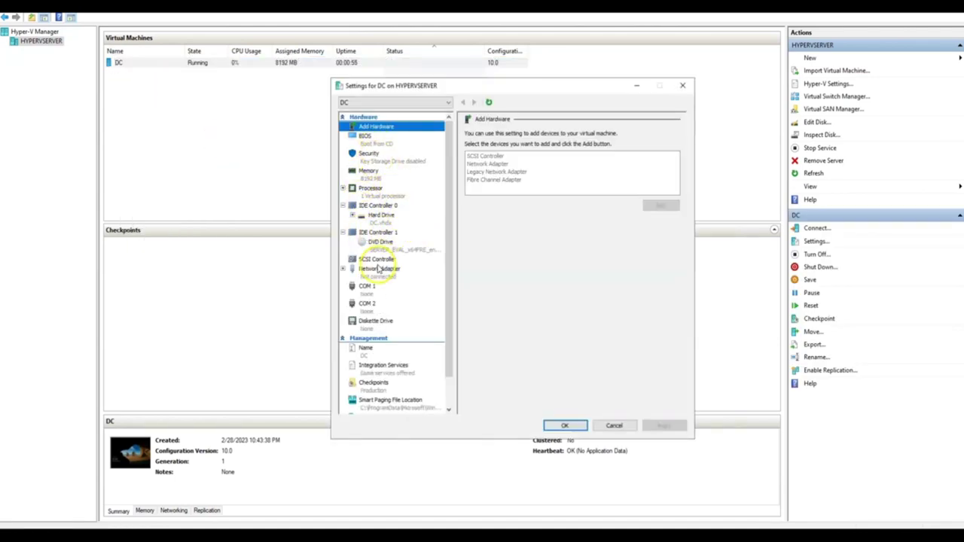
pyautogui.click(377, 269)
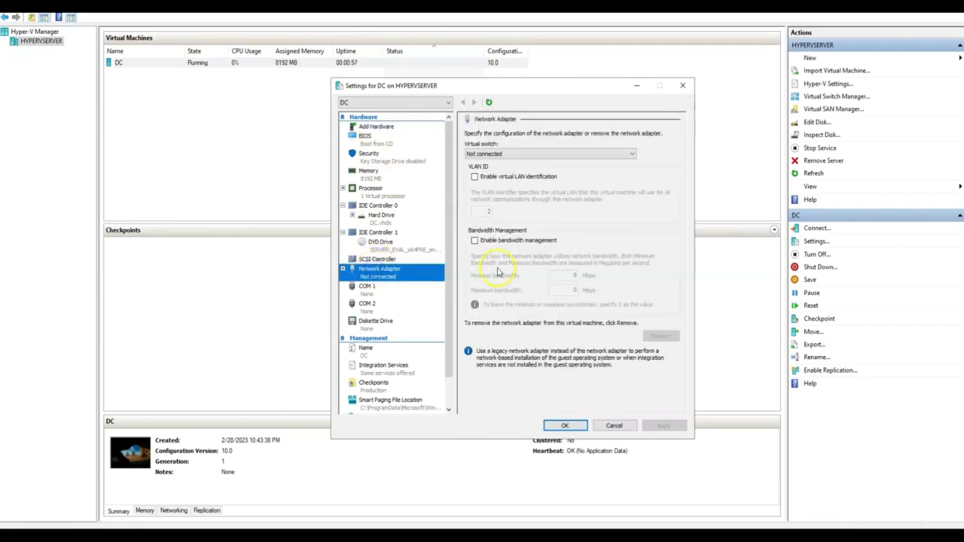
pyautogui.click(517, 154)
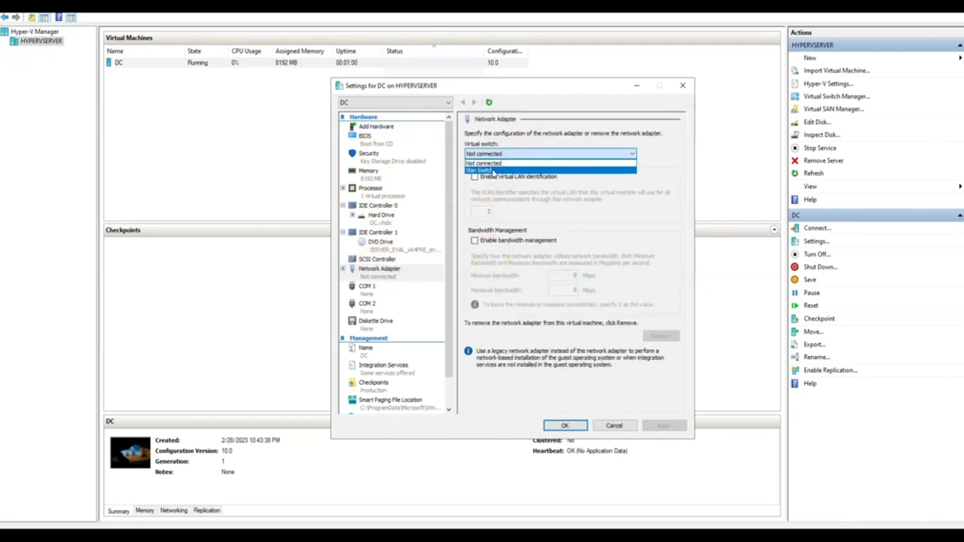
pyautogui.click(491, 171)
pyautogui.click(664, 425)
pyautogui.click(578, 426)
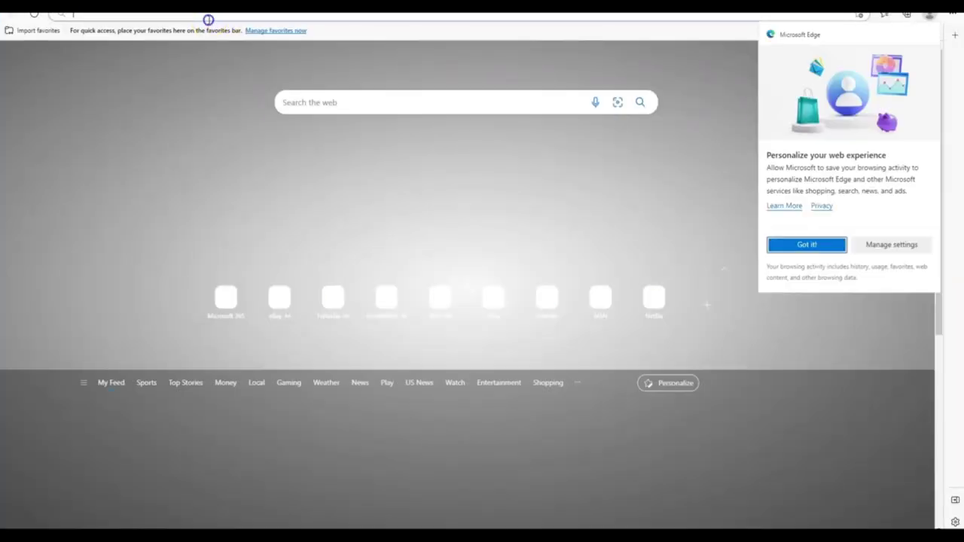
# Load Google in Edge, search for msn, and open the top MSN result.
pyautogui.write('google')
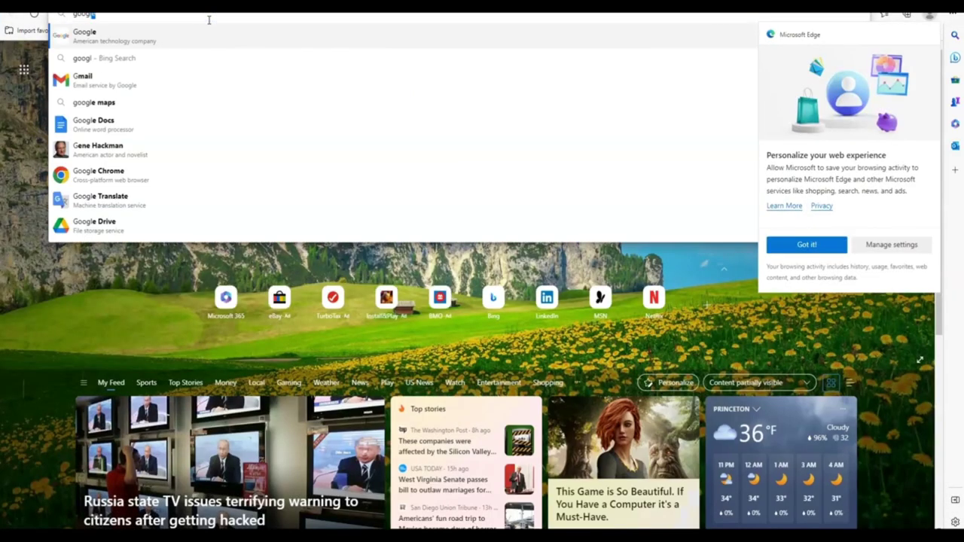
pyautogui.press('Return')
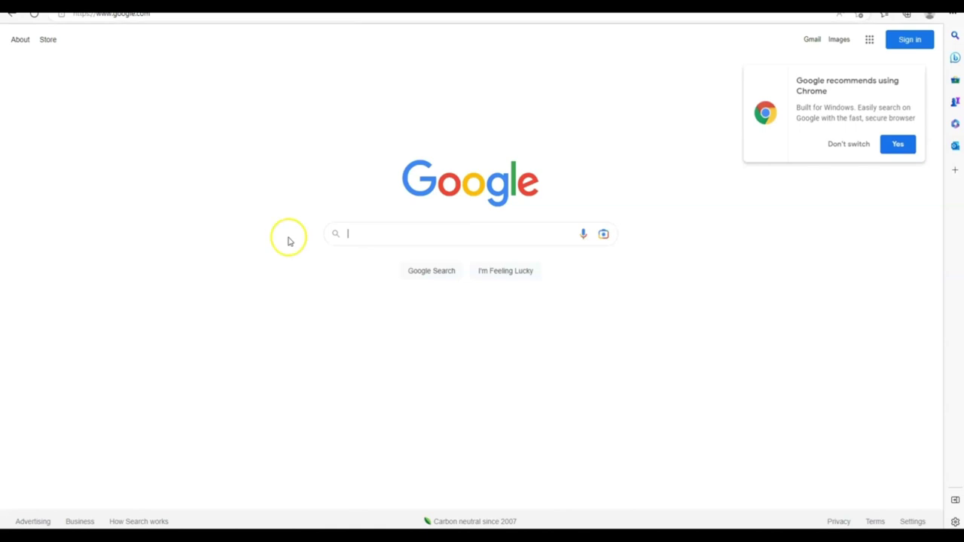
pyautogui.click(403, 233)
pyautogui.write('msn')
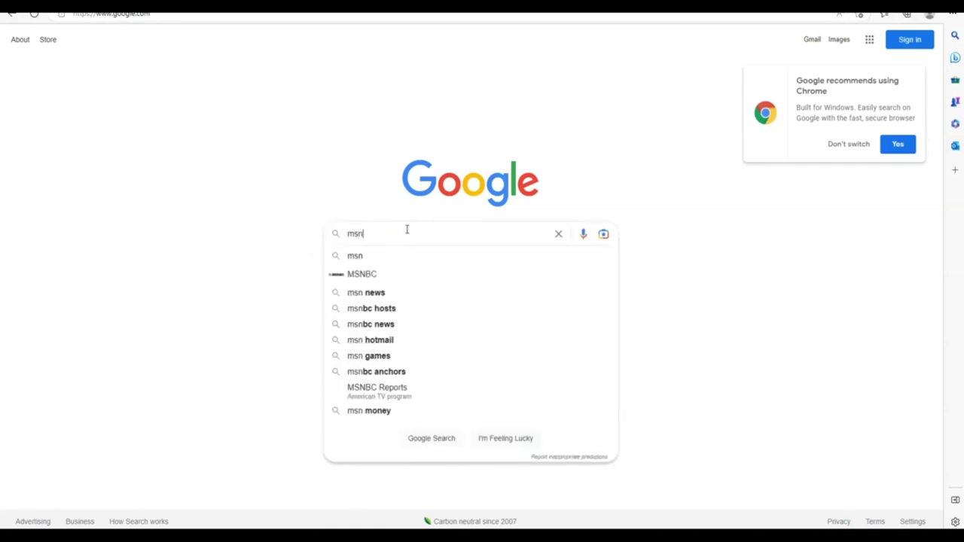
pyautogui.press('Return')
pyautogui.click(241, 152)
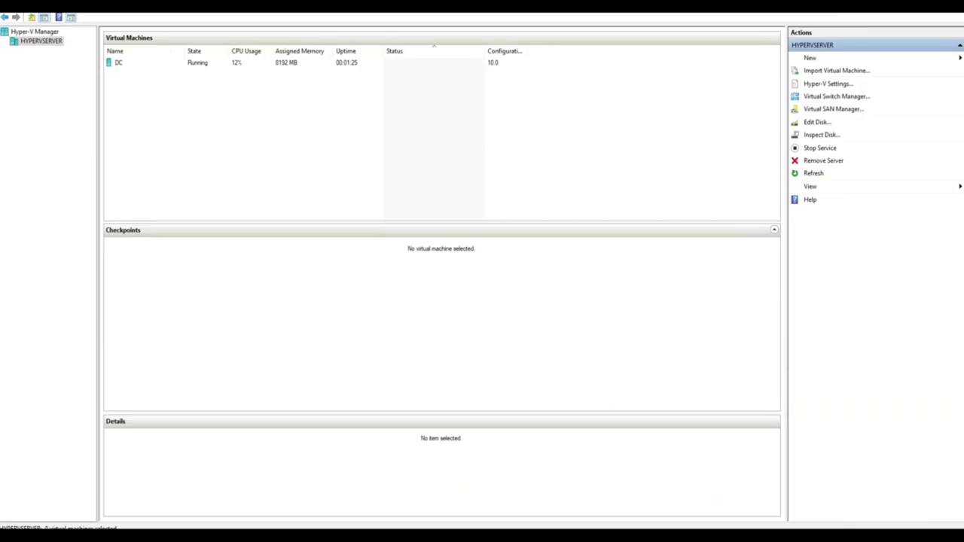
# Exit the DC console's full-screen view, restore and reposition its window, then close it.
pyautogui.click(117, 64)
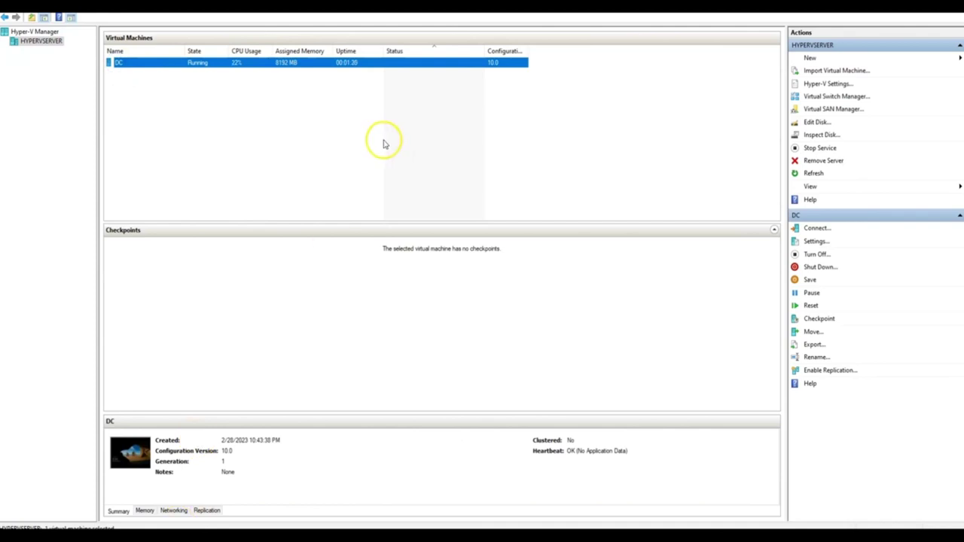
pyautogui.click(360, 166)
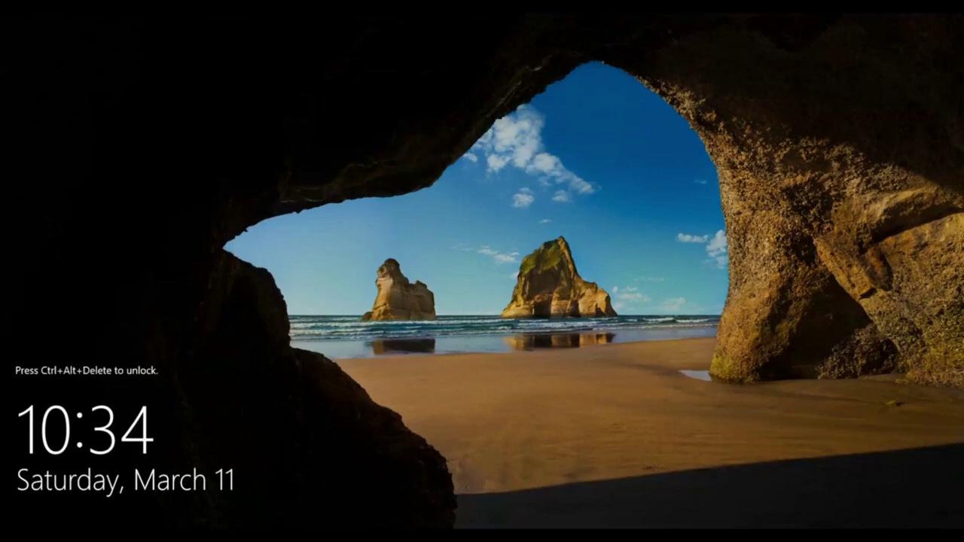
pyautogui.press('ctrl+alt+Break')
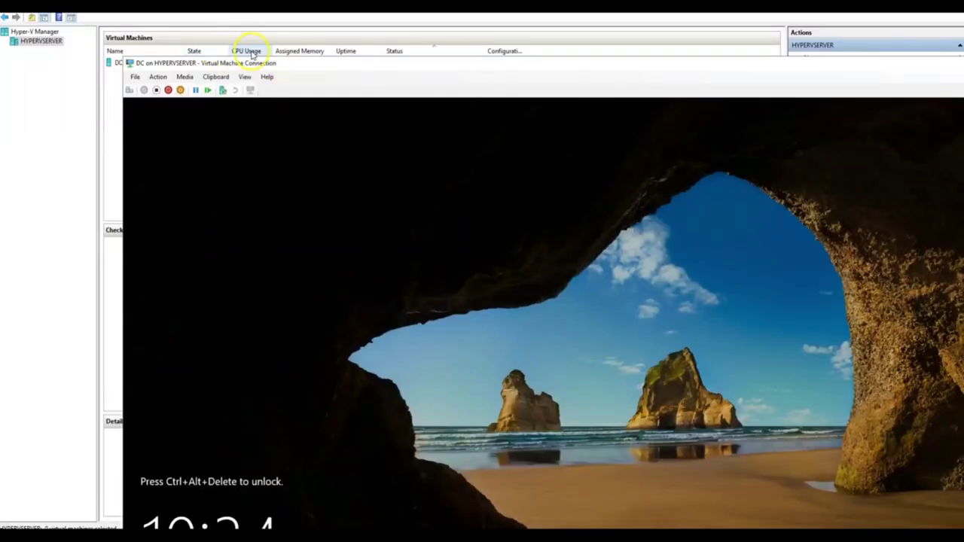
pyautogui.hotkey('alt', 'F4')
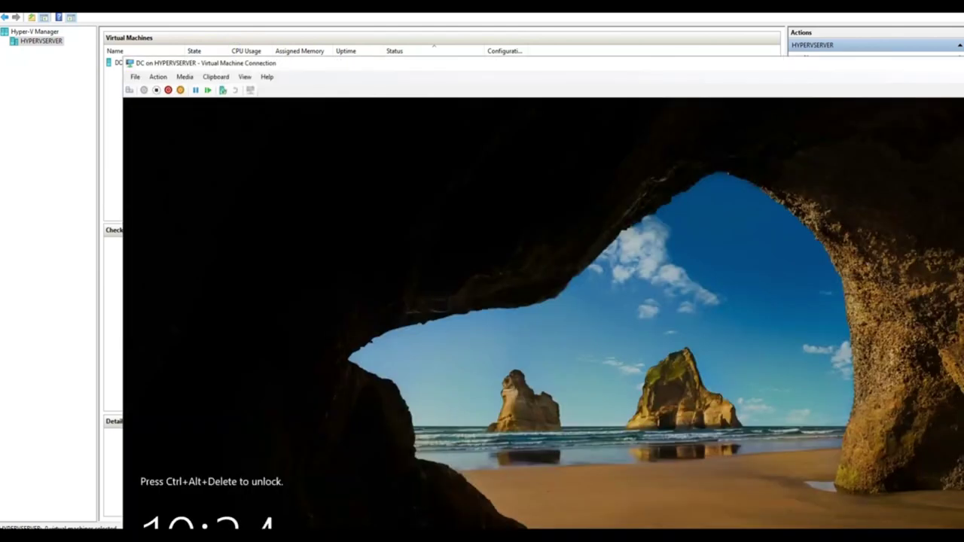
pyautogui.moveTo(135, 533)
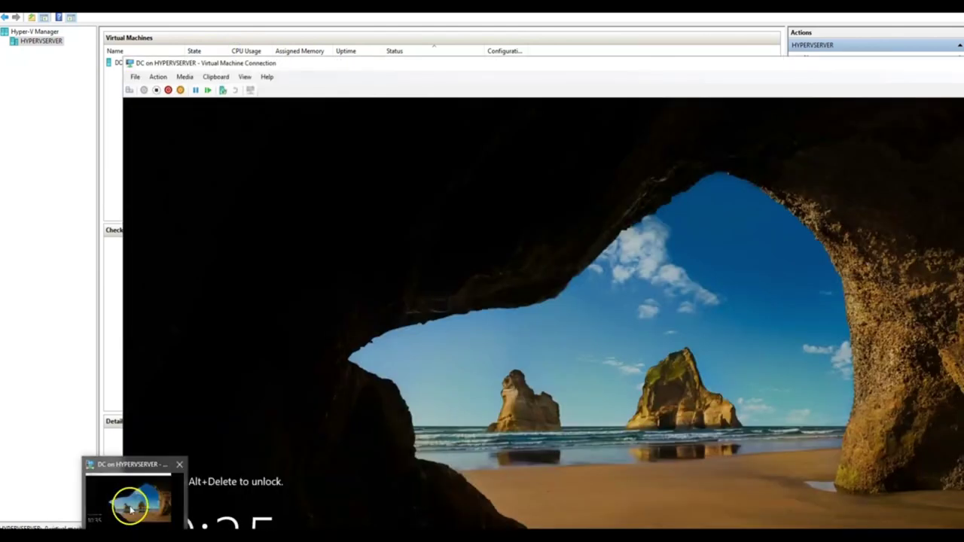
pyautogui.click(139, 465)
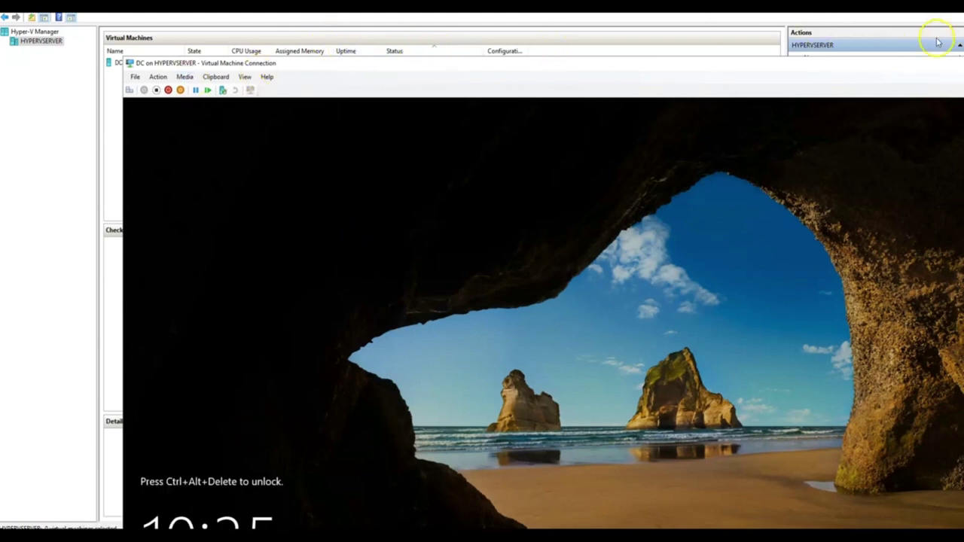
pyautogui.doubleClick(332, 65)
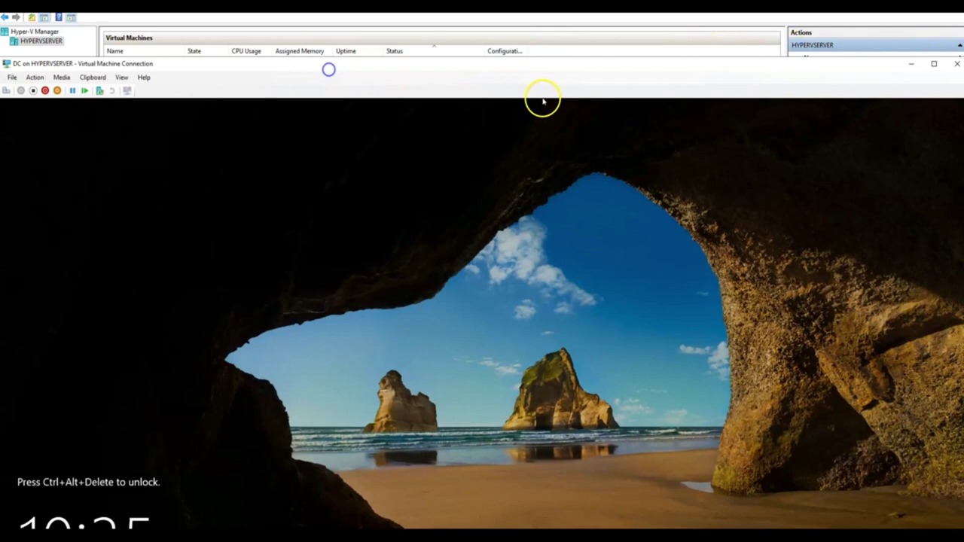
pyautogui.moveTo(855, 62); pyautogui.dragTo(798, 67)
pyautogui.click(904, 69)
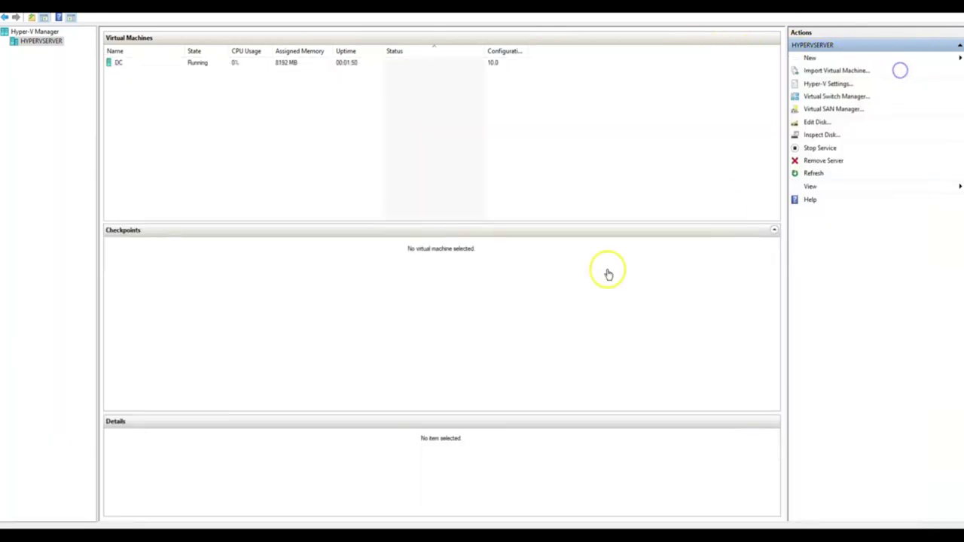
# Reconnect to DC's console and sign in as Administrator with the account password.
pyautogui.click(119, 63)
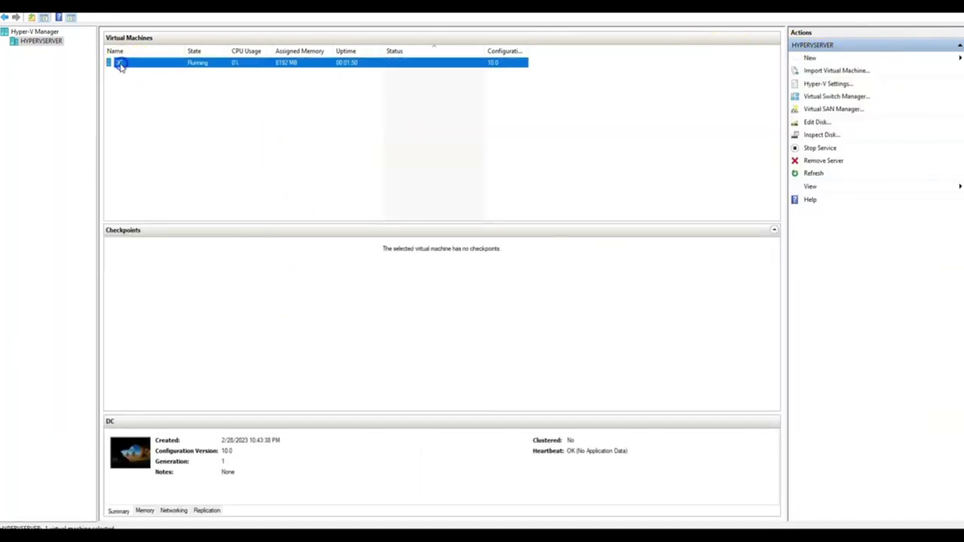
pyautogui.rightClick(119, 65)
pyautogui.click(153, 70)
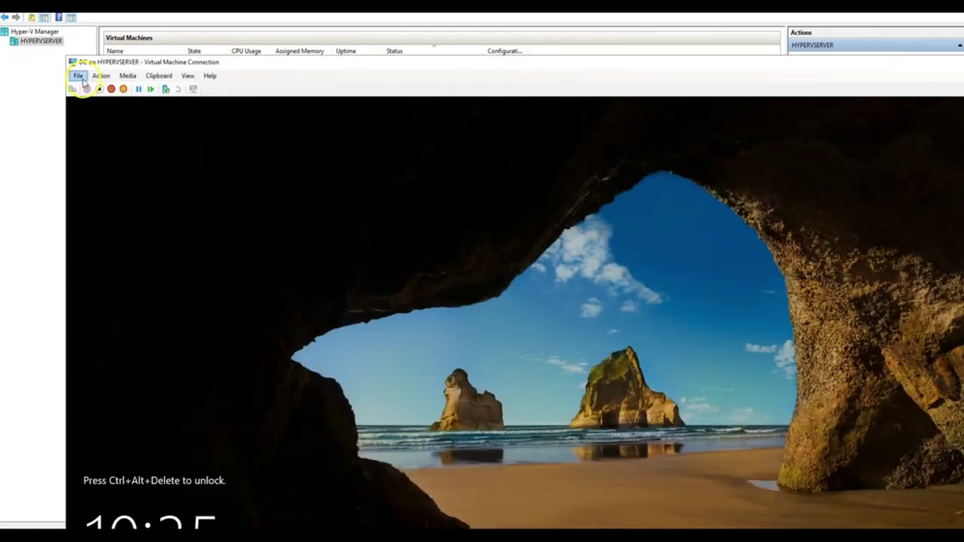
pyautogui.click(73, 88)
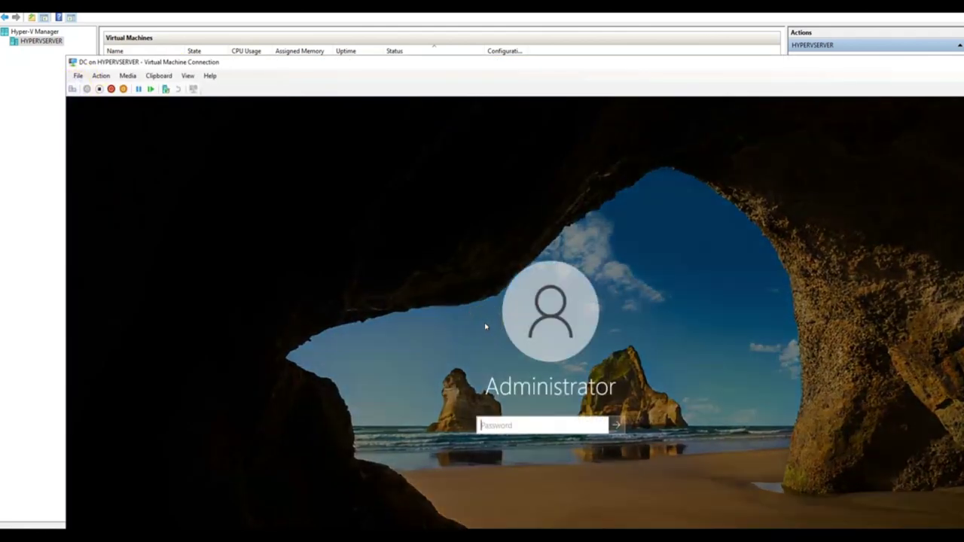
pyautogui.press('Return')
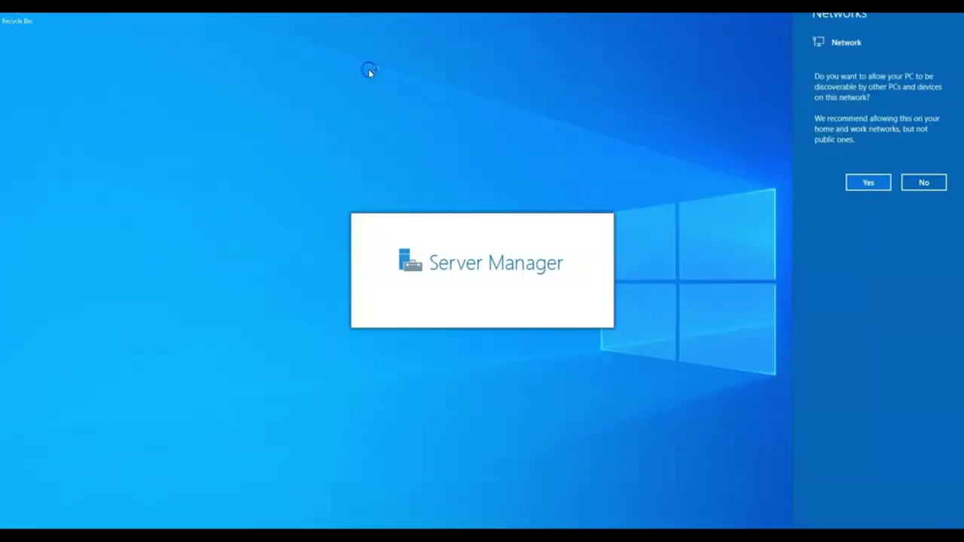
# Answer Yes to make the PC discoverable on this network.
pyautogui.click(938, 294)
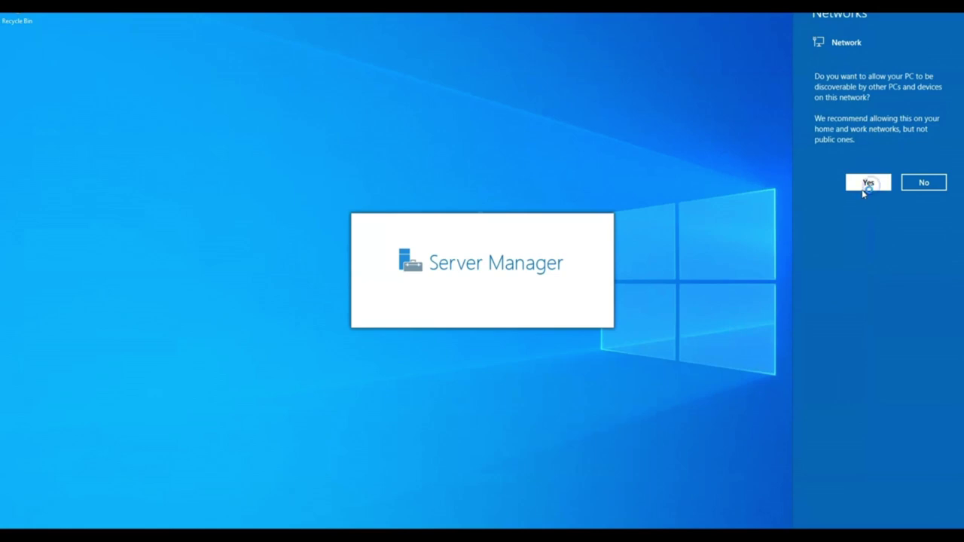
pyautogui.click(866, 187)
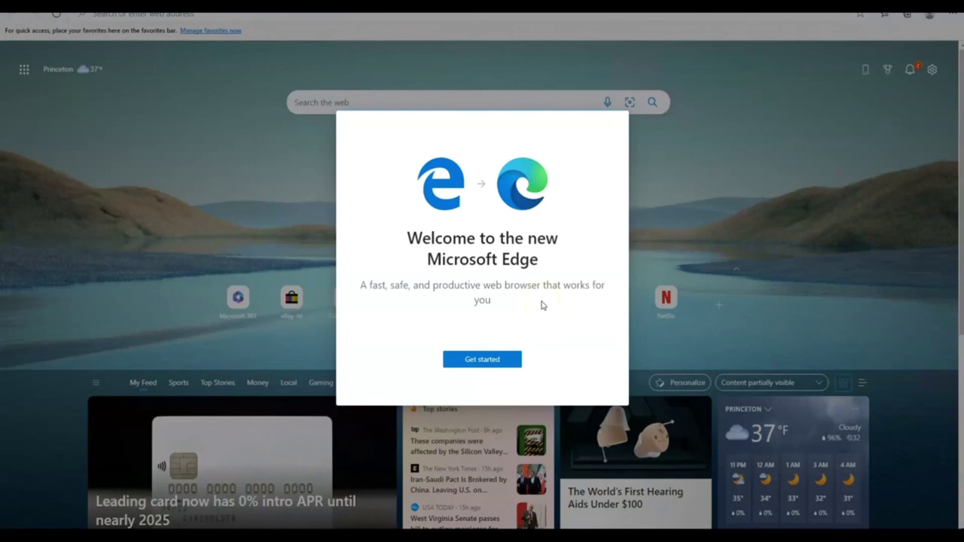
# Complete Edge's first-run setup and continue without signing in.
pyautogui.click(508, 359)
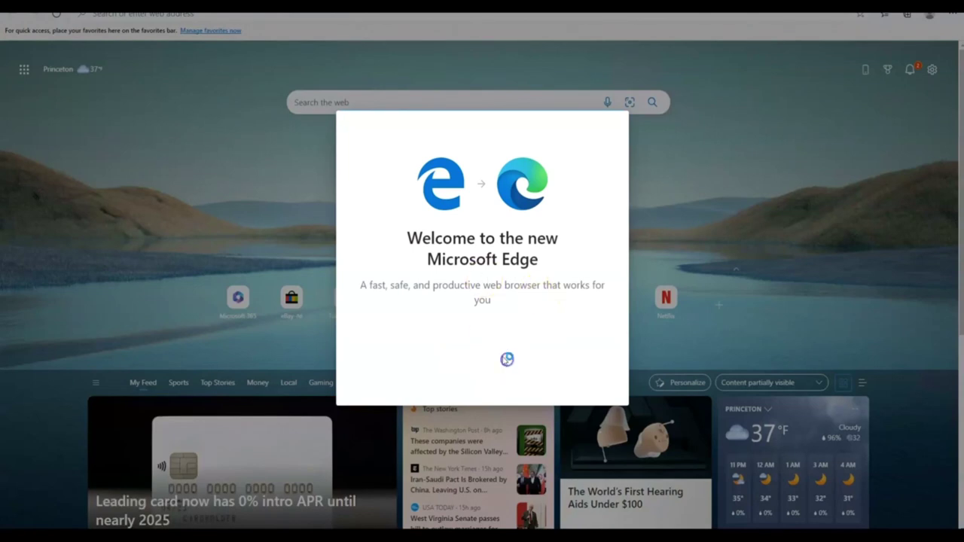
pyautogui.click(584, 391)
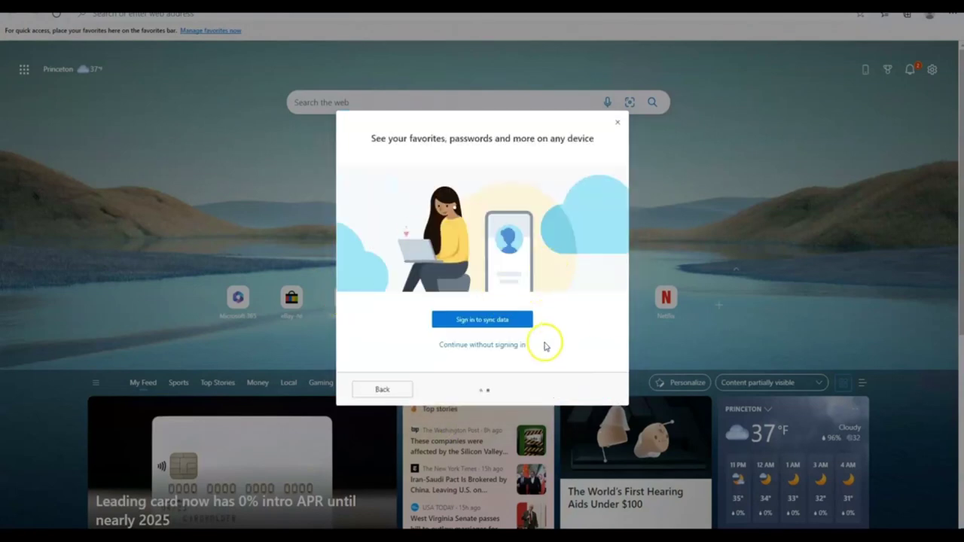
pyautogui.click(486, 345)
# Load the Google homepage in Edge, then minimise the browser to reveal Server Manager.
pyautogui.click(399, 300)
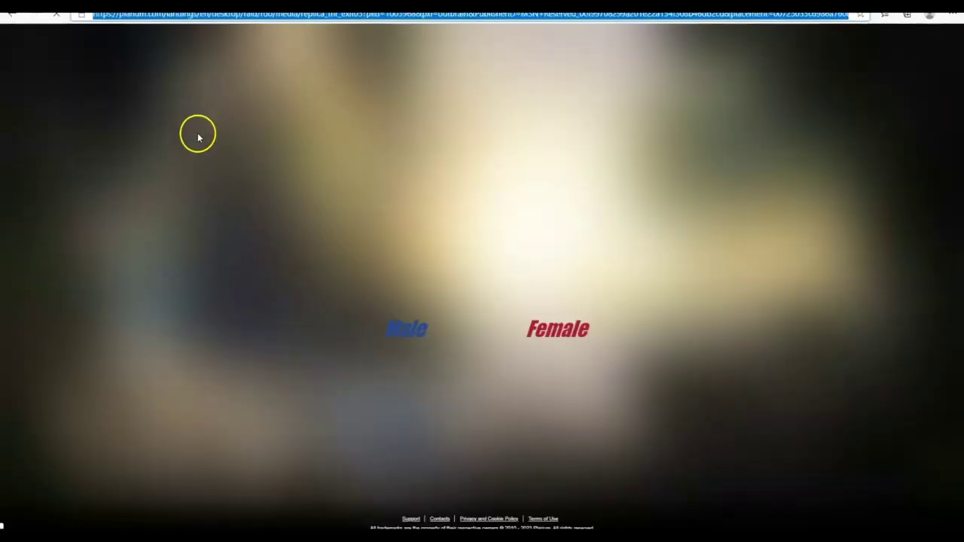
pyautogui.write('google')
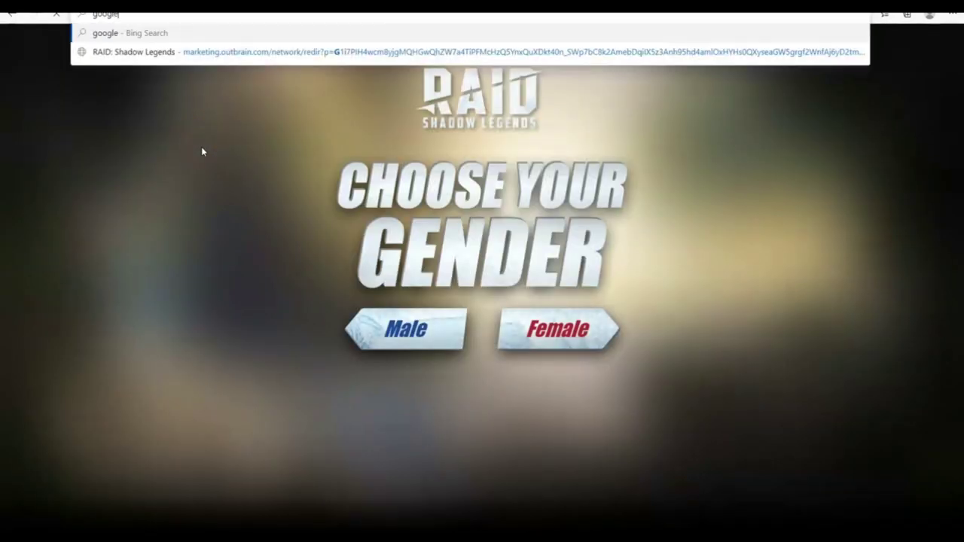
pyautogui.press('Return')
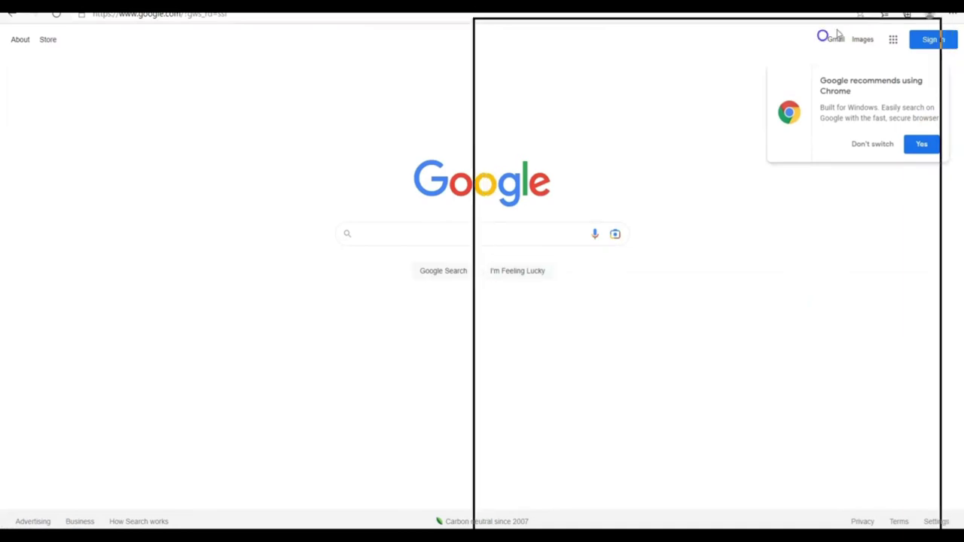
pyautogui.click(900, 22)
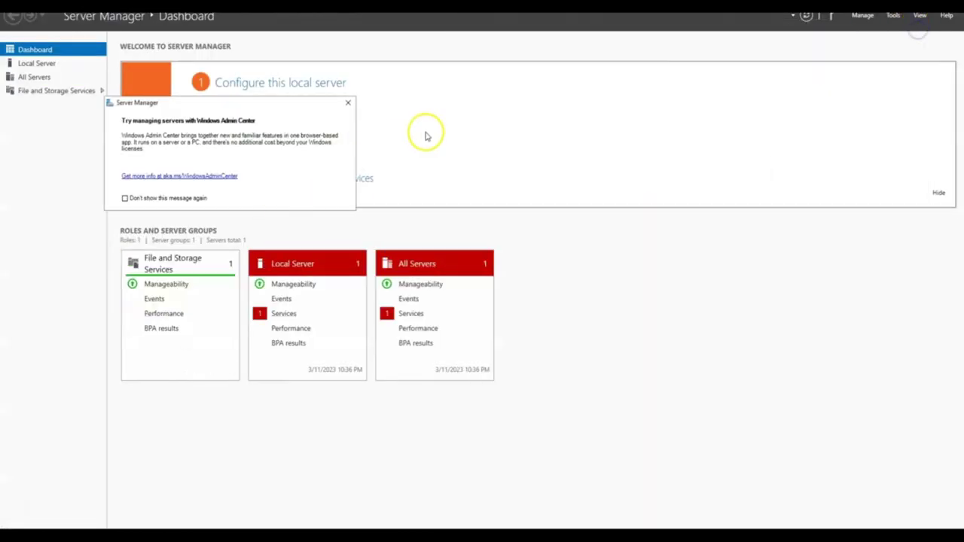
# Dismiss the Windows Admin Center notice and clear the VM selection in Hyper-V Manager.
pyautogui.click(477, 166)
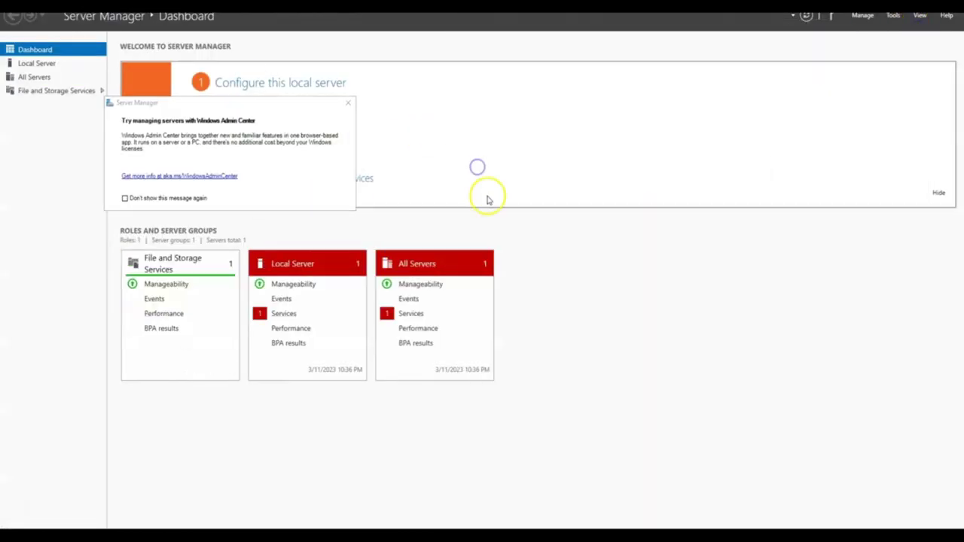
pyautogui.click(348, 104)
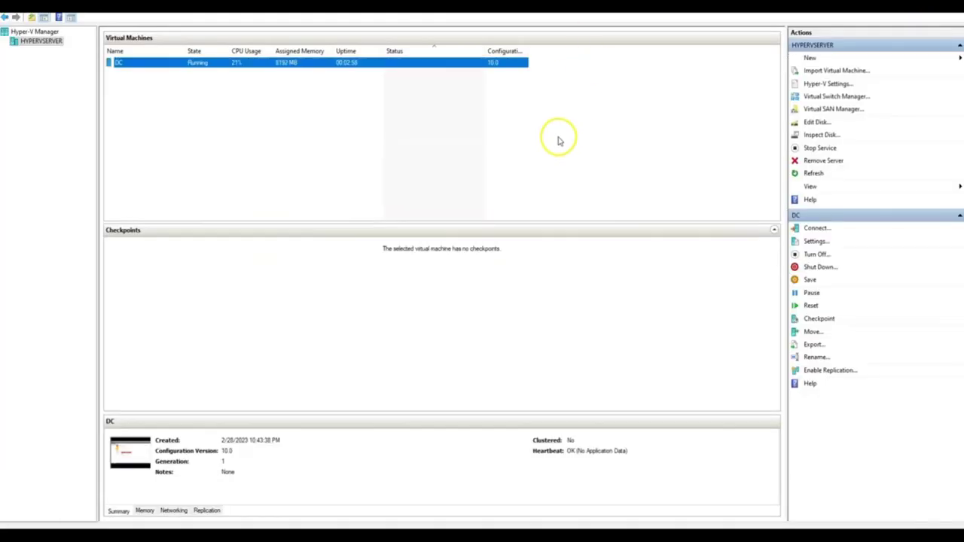
pyautogui.click(484, 166)
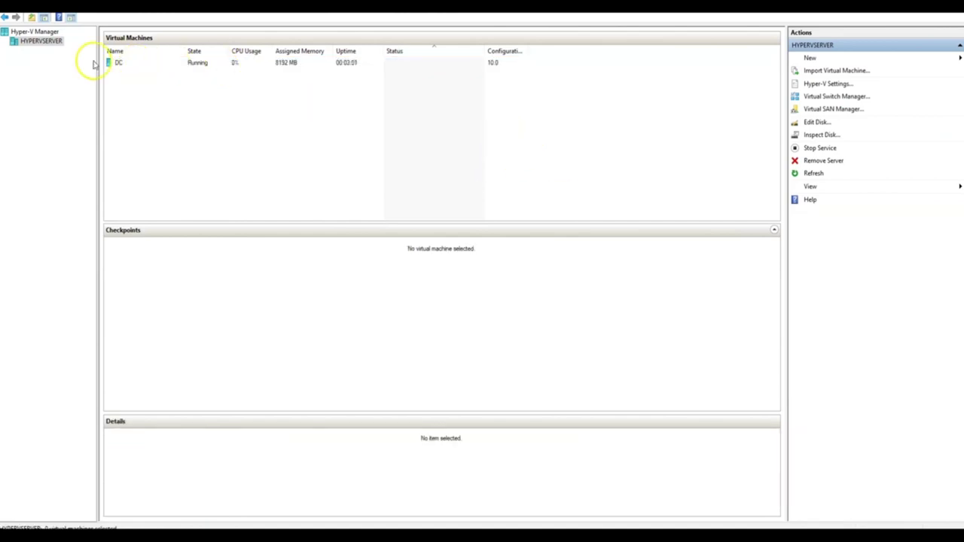
pyautogui.click(117, 64)
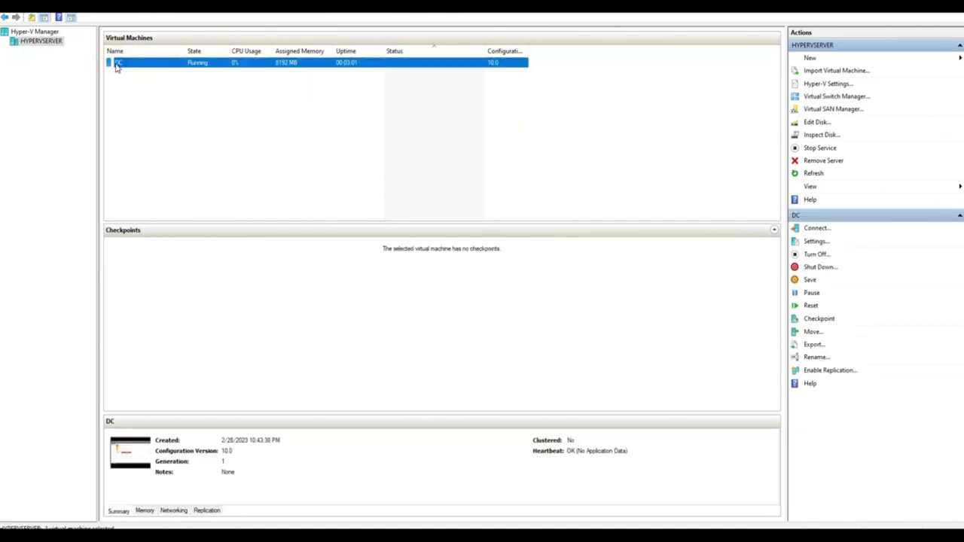
pyautogui.click(216, 132)
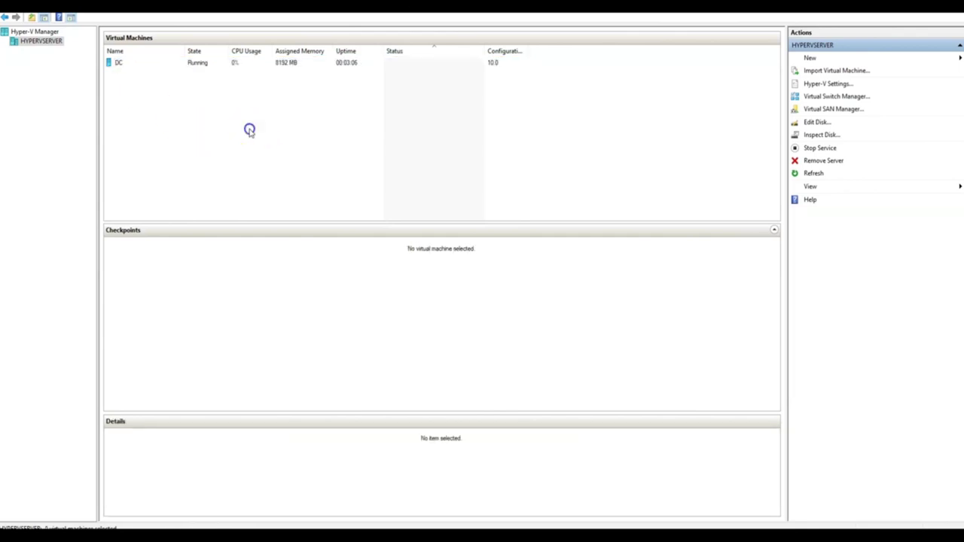
# Check DC's network adapter uses the Vlan Switch, then list the computers on the Network.
pyautogui.rightClick(116, 63)
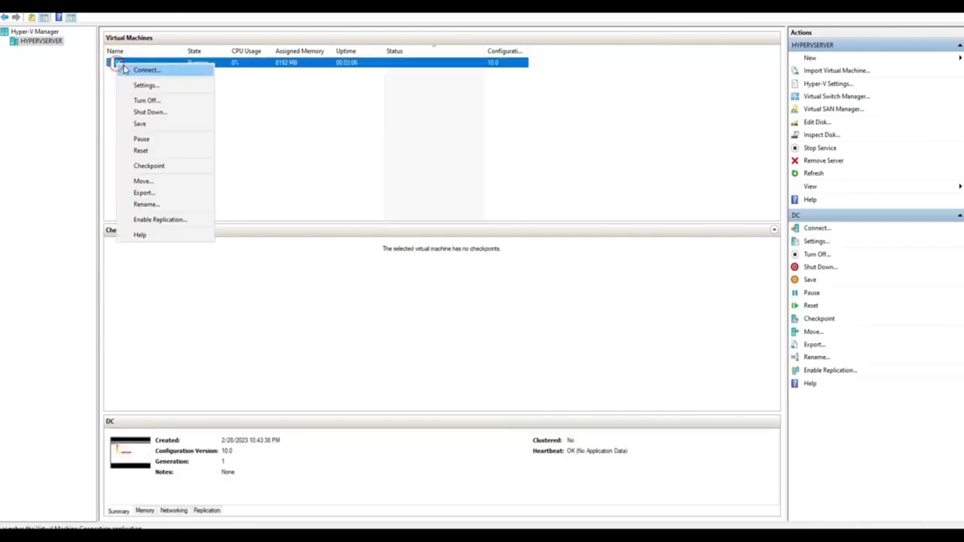
pyautogui.click(140, 86)
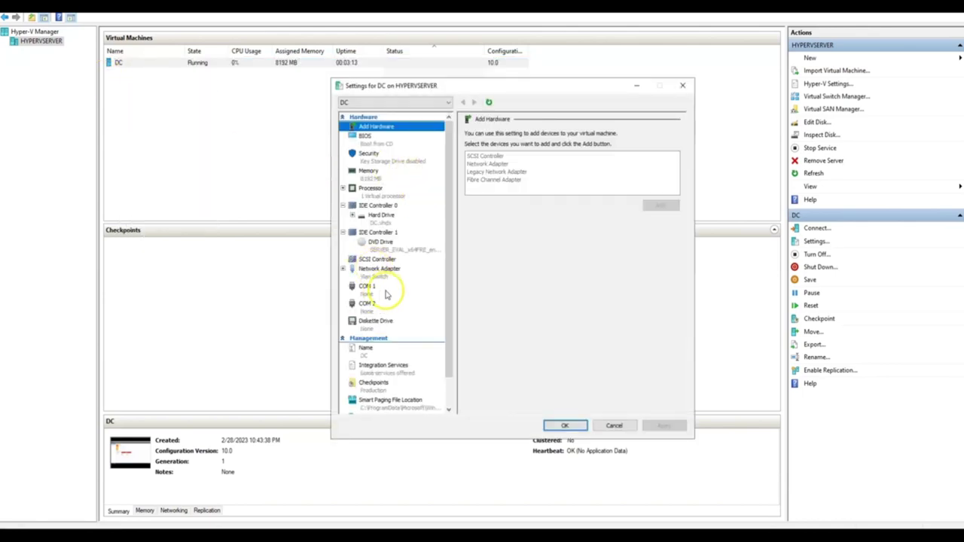
pyautogui.click(375, 276)
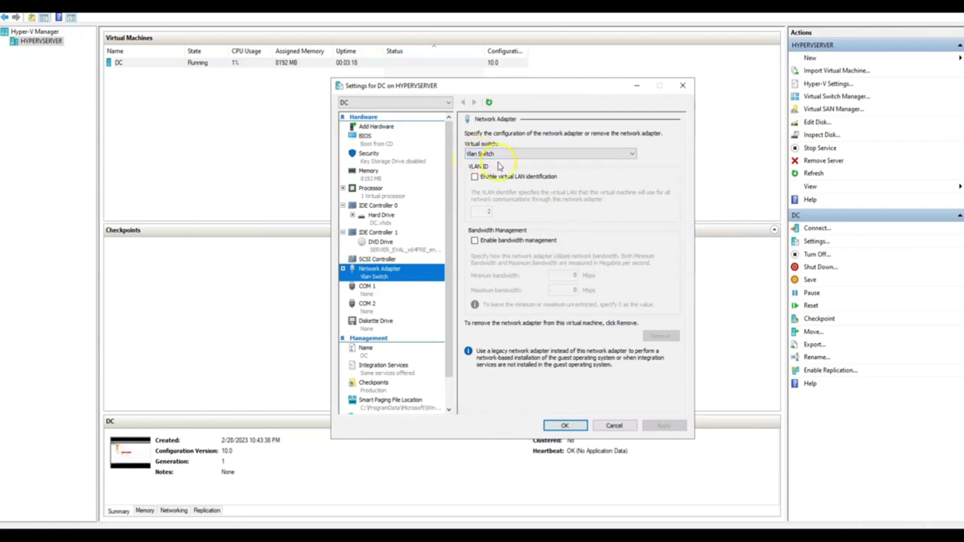
pyautogui.click(618, 425)
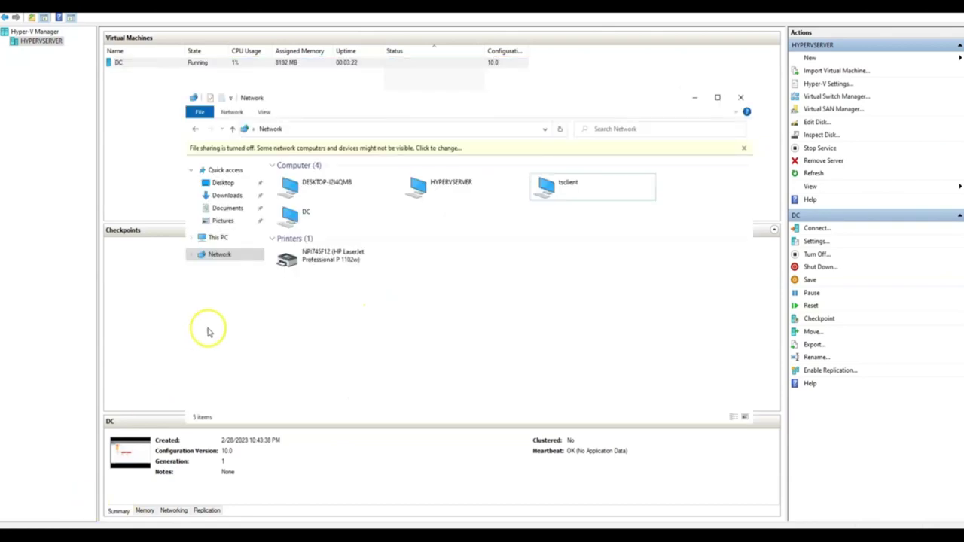
pyautogui.click(217, 254)
# Open the host's adapter list and select the Internet, Management and vEthernet adapters in turn.
pyautogui.rightClick(219, 262)
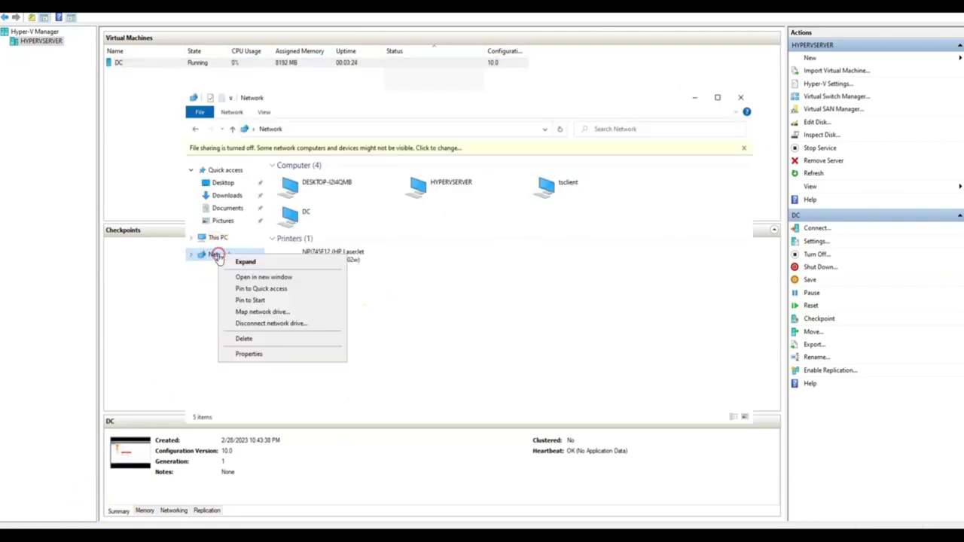
pyautogui.click(260, 355)
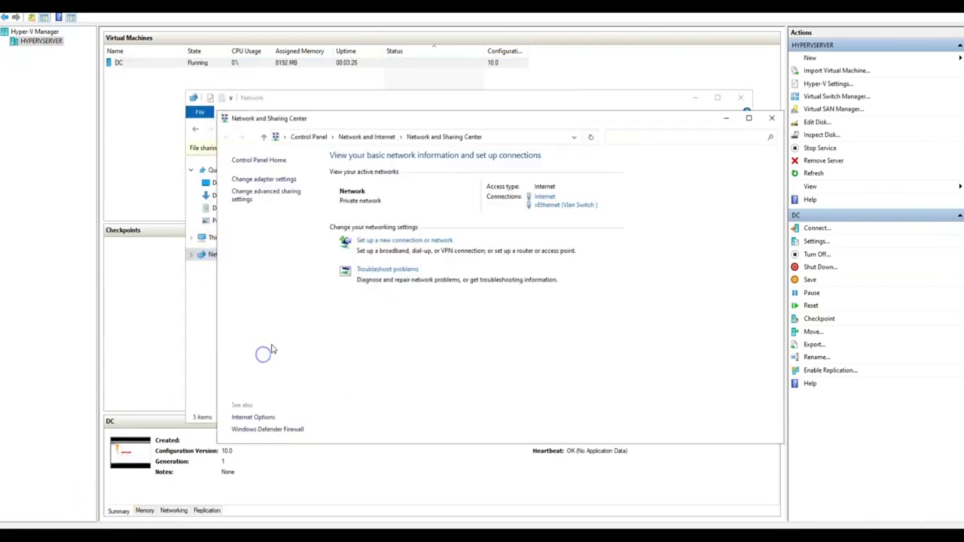
pyautogui.click(264, 179)
pyautogui.click(256, 199)
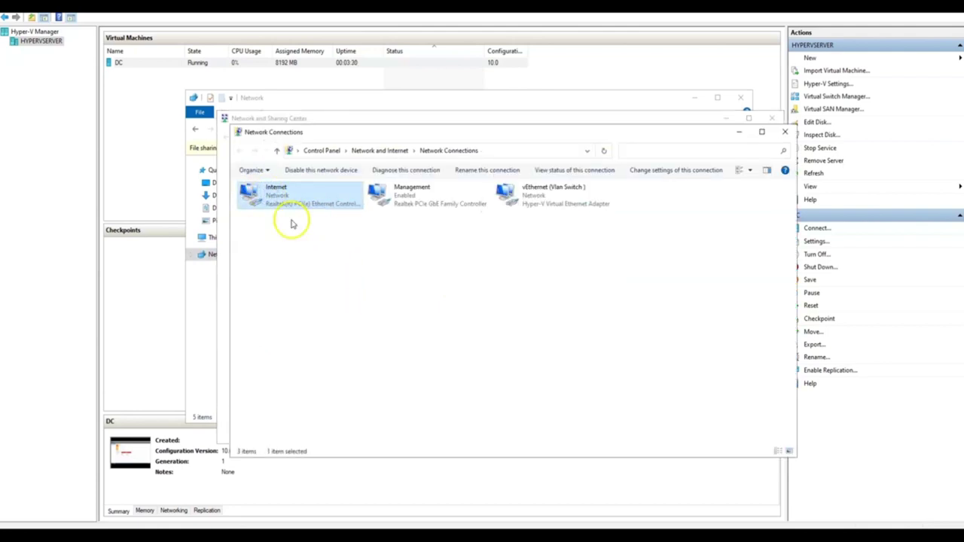
pyautogui.click(403, 197)
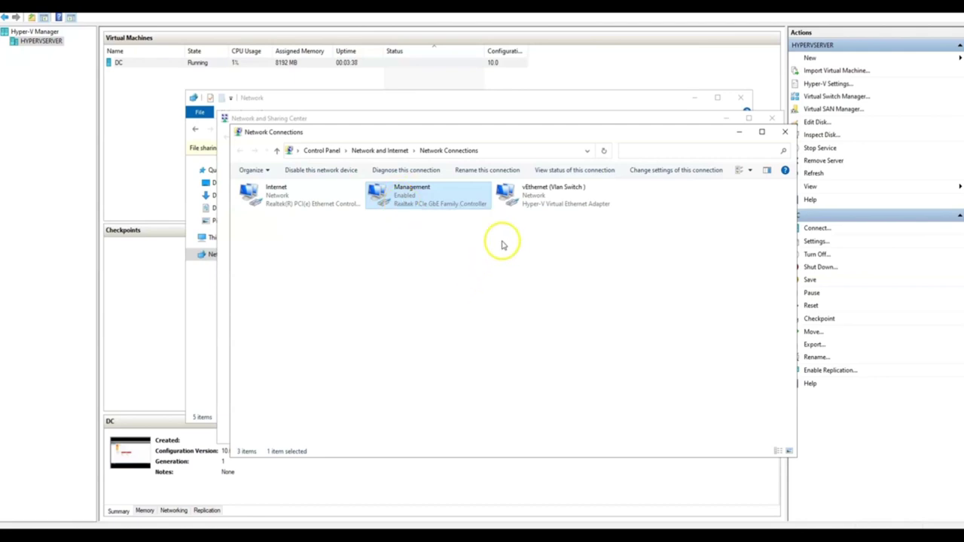
pyautogui.click(503, 196)
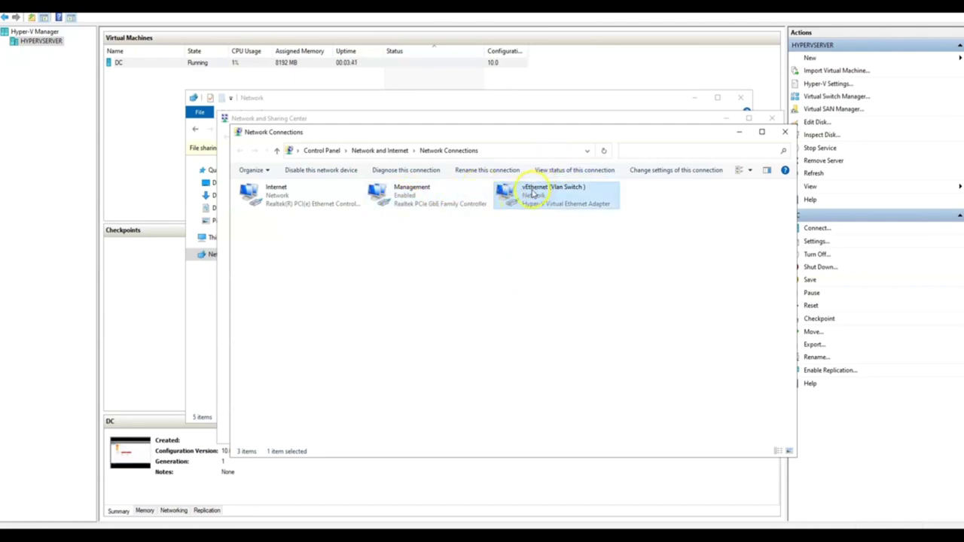
# Inspect the vEthernet (Vlan Switch) adapter's IPv4 settings and close without changes.
pyautogui.rightClick(530, 194)
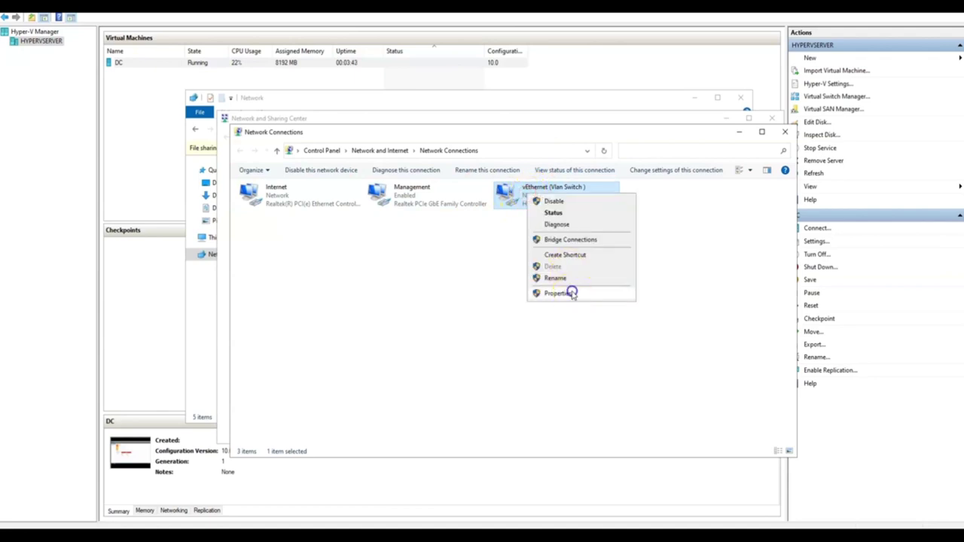
pyautogui.click(570, 292)
pyautogui.doubleClick(350, 292)
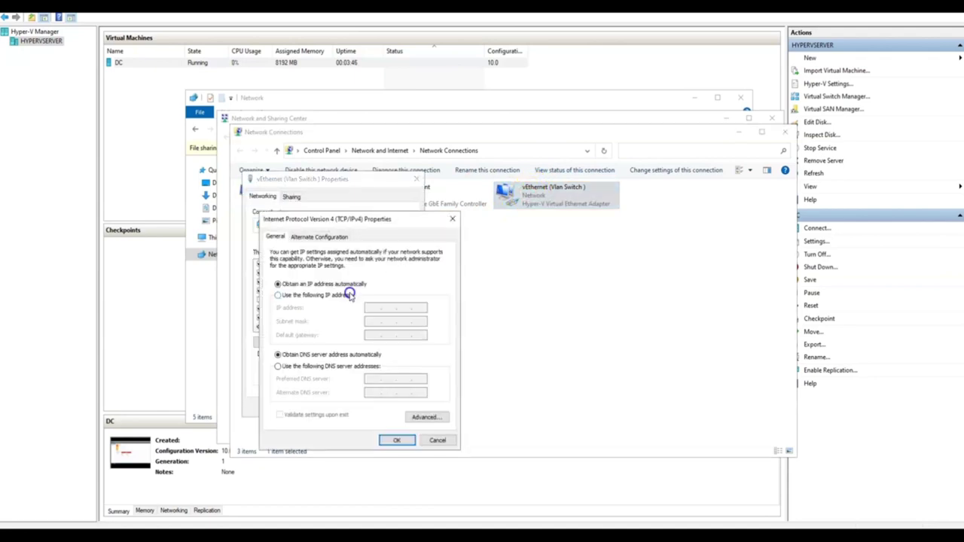
pyautogui.click(439, 439)
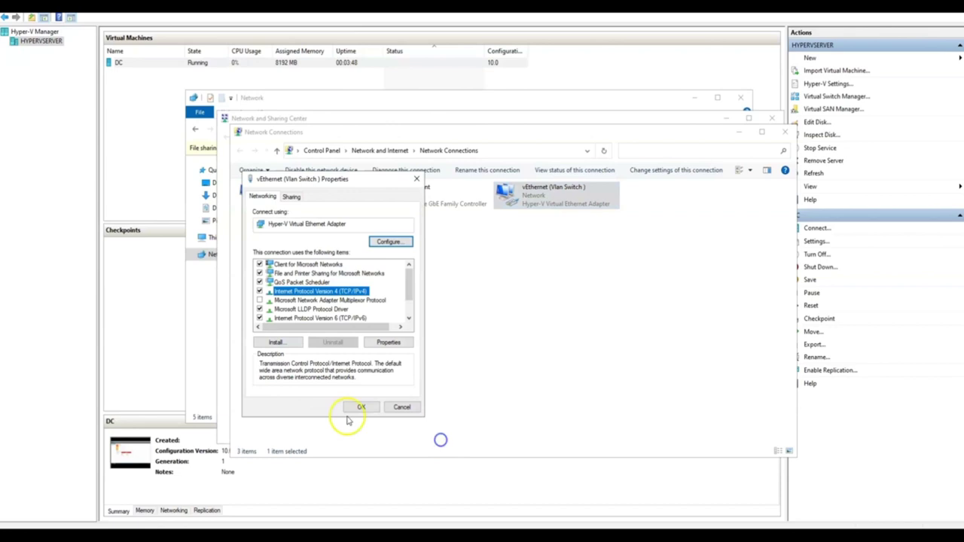
pyautogui.click(402, 407)
# Review the Management adapter's properties and IPv4 protocol, then cancel unchanged.
pyautogui.rightClick(388, 192)
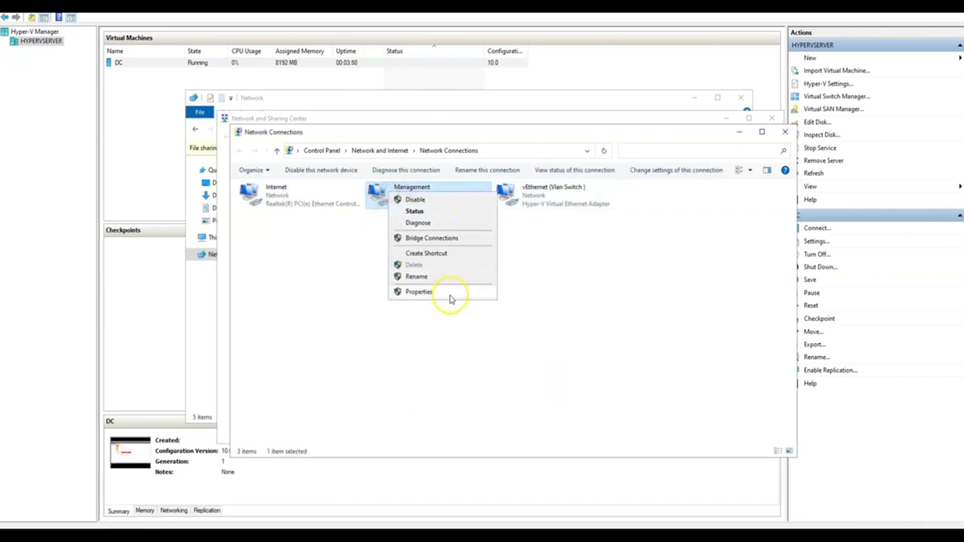
pyautogui.click(450, 292)
pyautogui.click(342, 292)
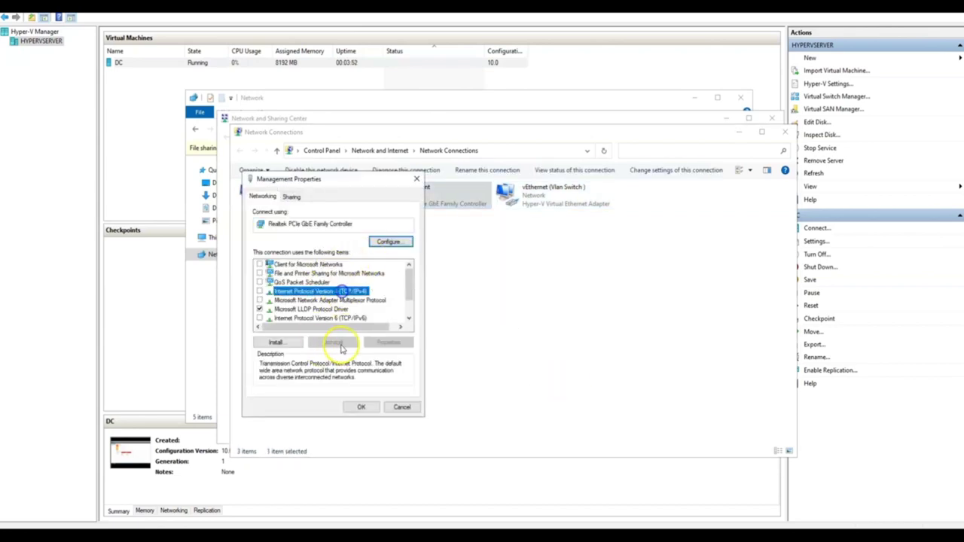
pyautogui.click(403, 407)
# Check the connection status and IPv4 details of the Internet and Management adapters.
pyautogui.rightClick(273, 189)
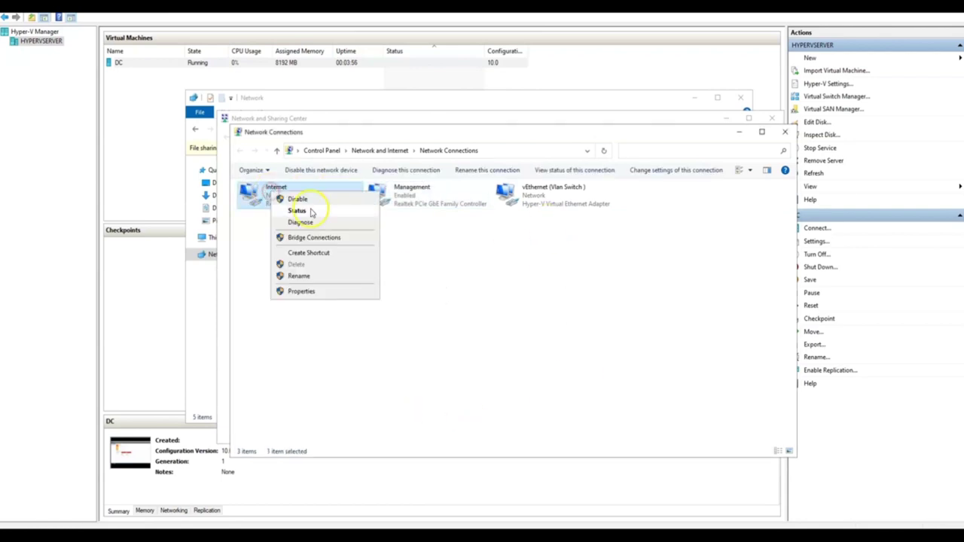
pyautogui.click(309, 211)
pyautogui.click(424, 256)
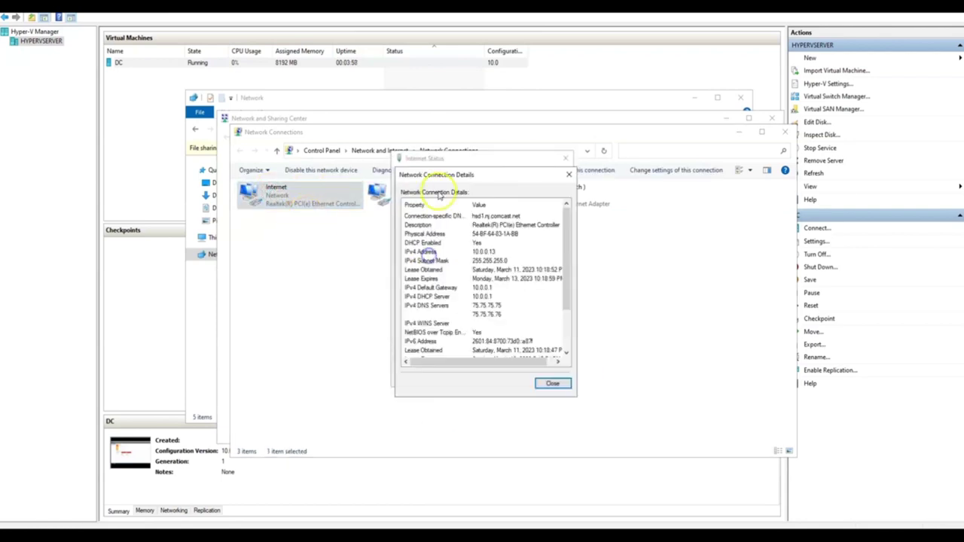
pyautogui.click(552, 384)
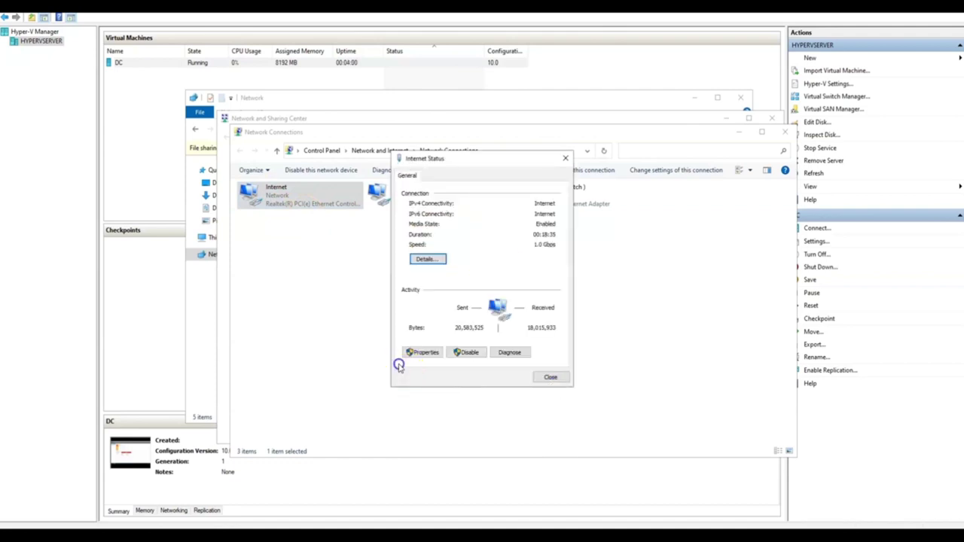
pyautogui.click(549, 377)
pyautogui.rightClick(396, 195)
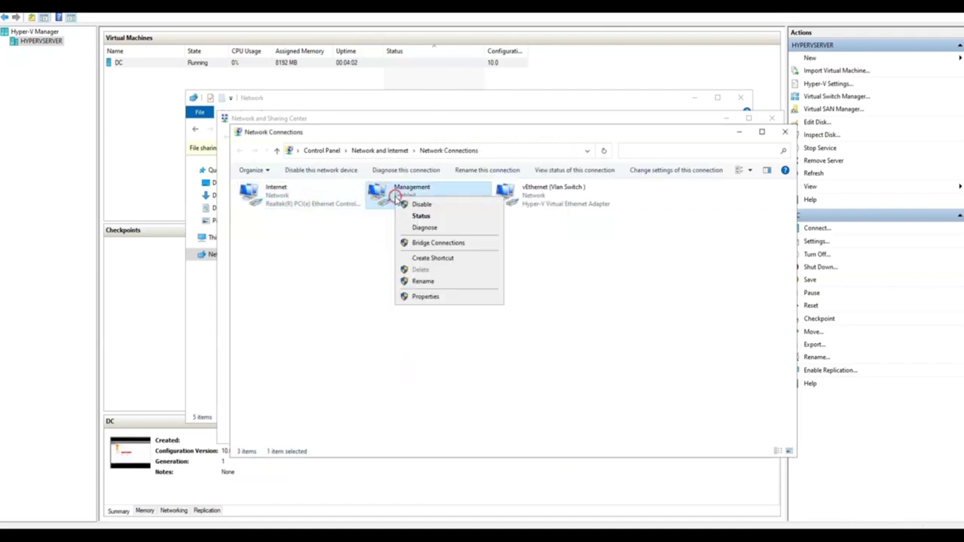
pyautogui.click(419, 215)
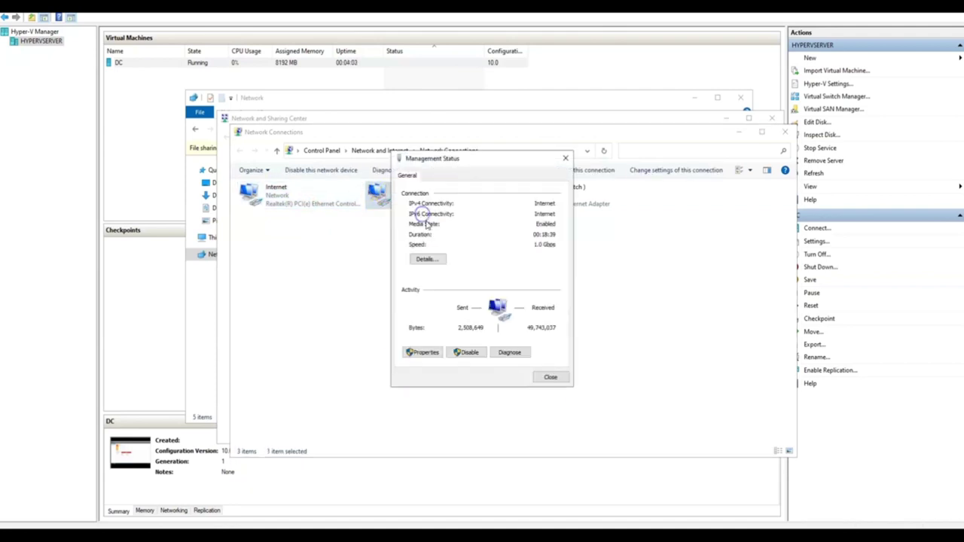
pyautogui.click(424, 259)
pyautogui.click(550, 384)
pyautogui.click(551, 376)
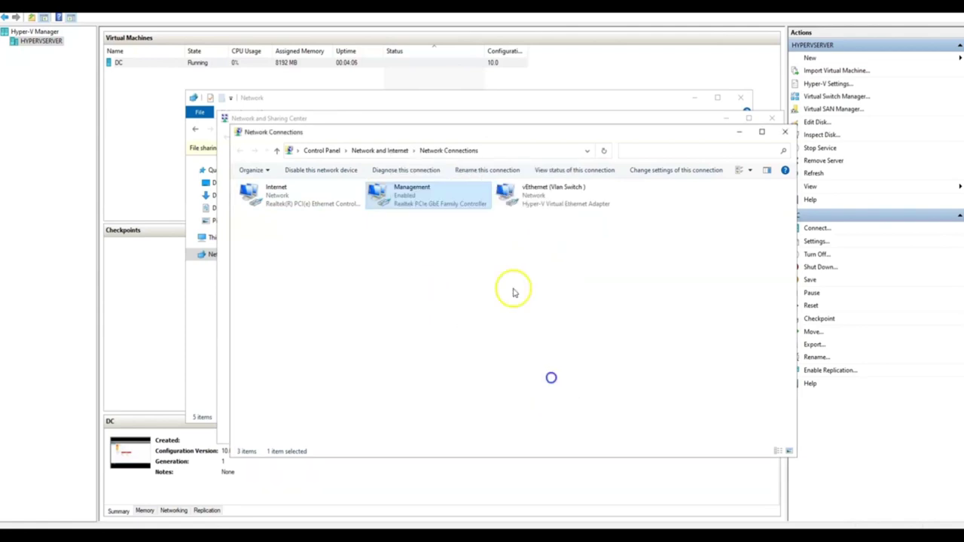
# Check the vEthernet adapter's connection status and IPv4 details.
pyautogui.rightClick(519, 199)
pyautogui.click(539, 218)
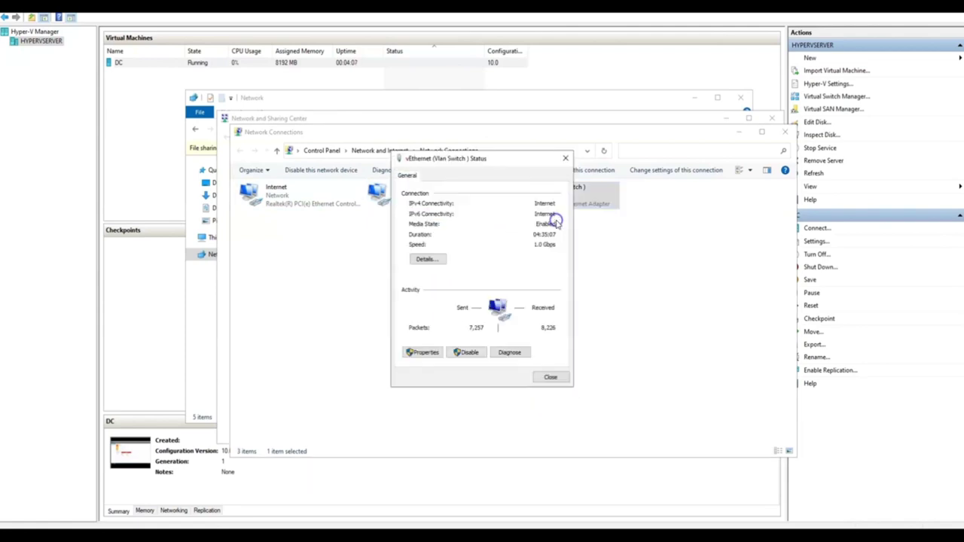
pyautogui.click(425, 259)
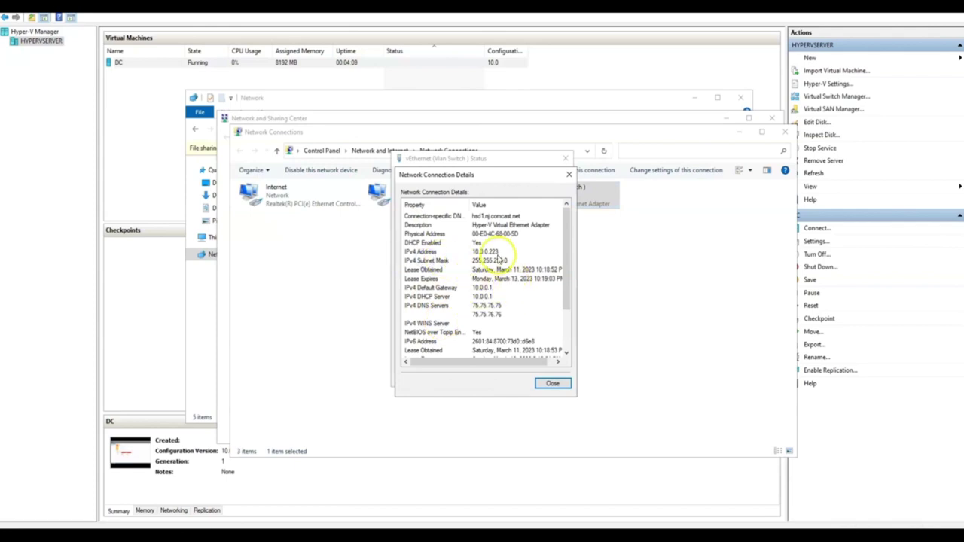
pyautogui.click(553, 383)
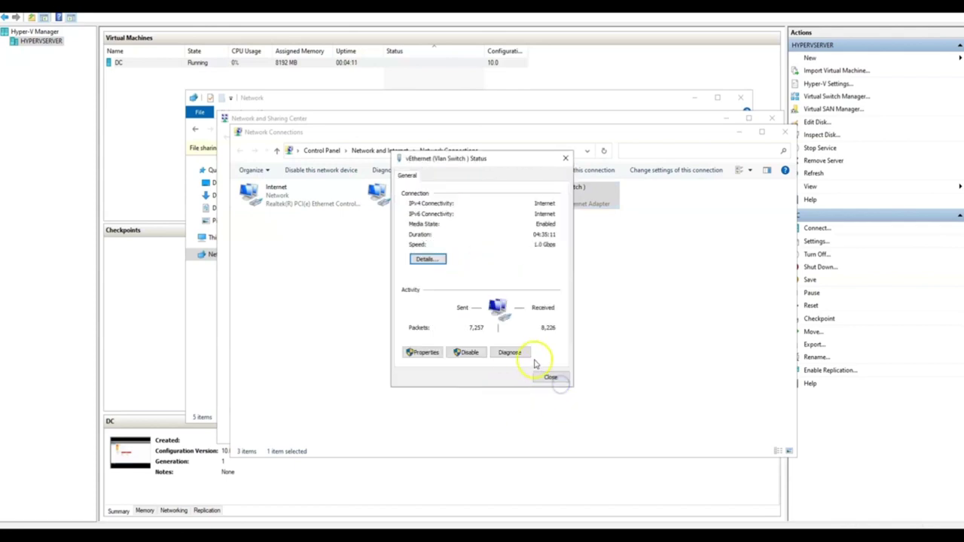
pyautogui.click(554, 377)
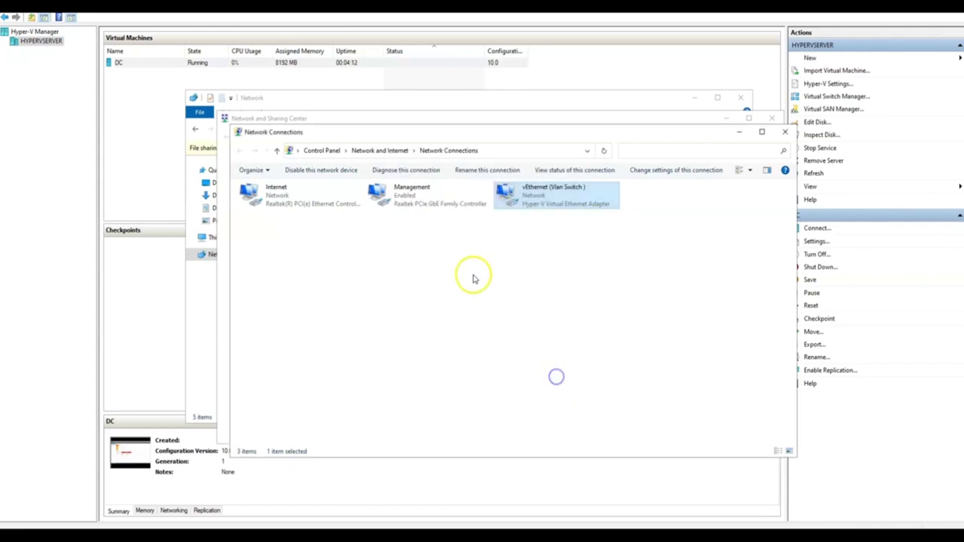
# Clear the adapter selection and close Network Connections and the Network and Sharing Center.
pyautogui.rightClick(397, 199)
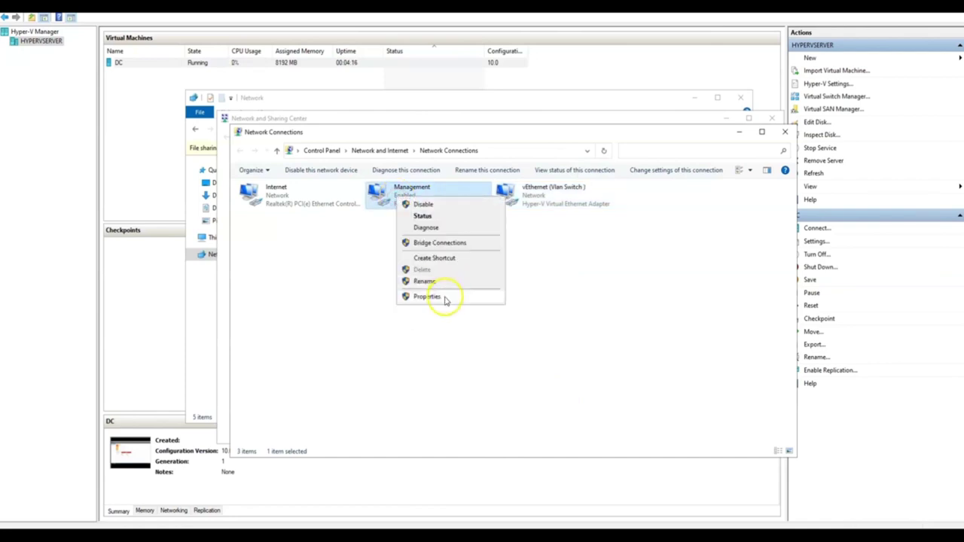
pyautogui.click(596, 304)
pyautogui.click(596, 304)
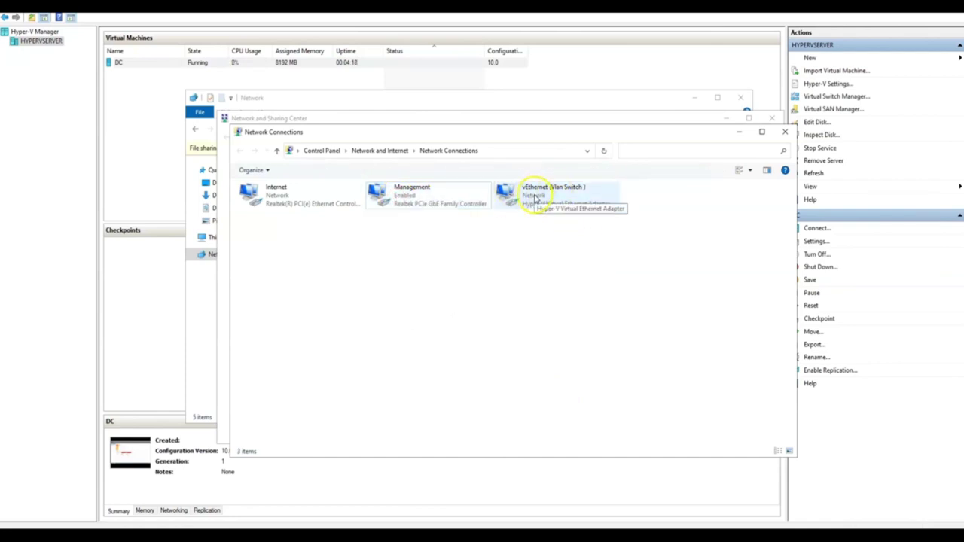
pyautogui.click(534, 197)
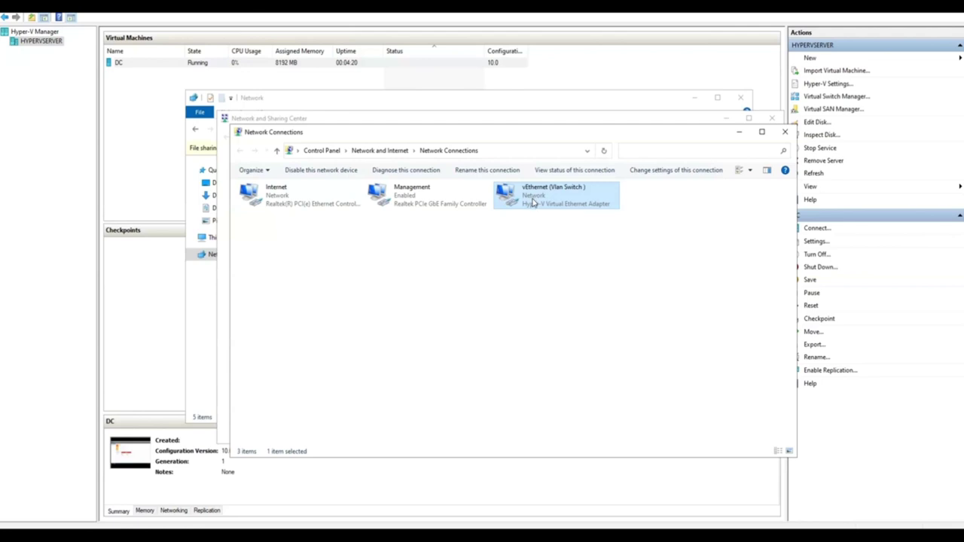
pyautogui.rightClick(553, 209)
pyautogui.click(397, 195)
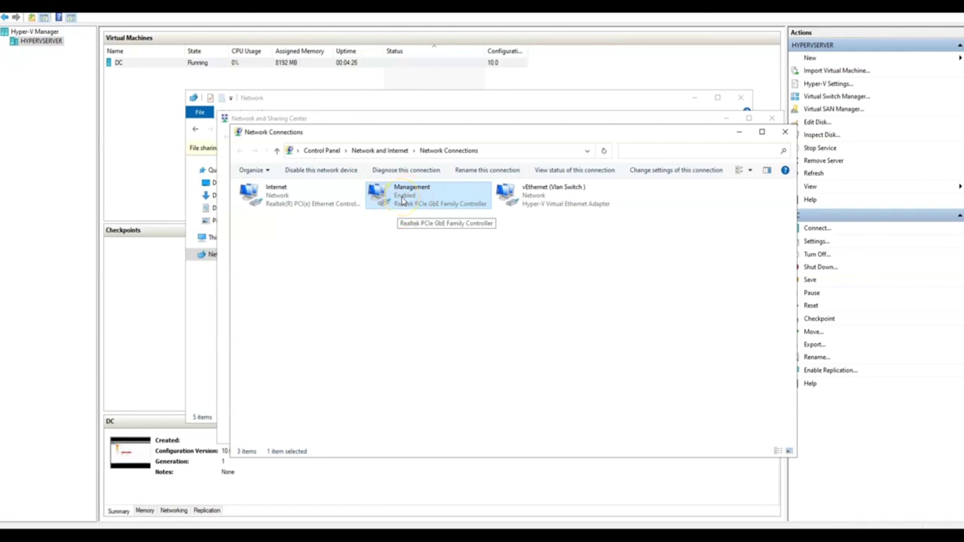
pyautogui.click(535, 293)
pyautogui.click(785, 133)
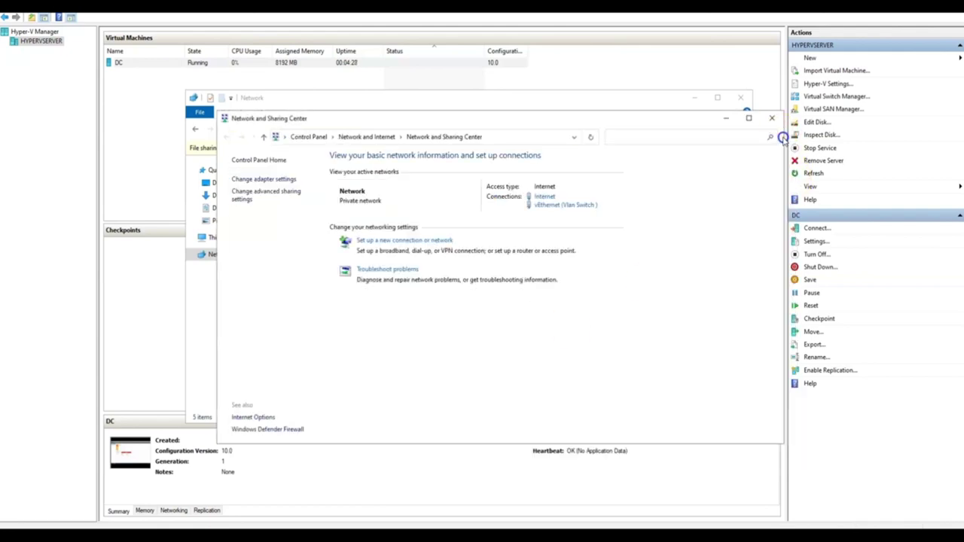
pyautogui.click(771, 119)
# Close the remaining network window and select the DC virtual machine in Hyper-V Manager.
pyautogui.click(740, 97)
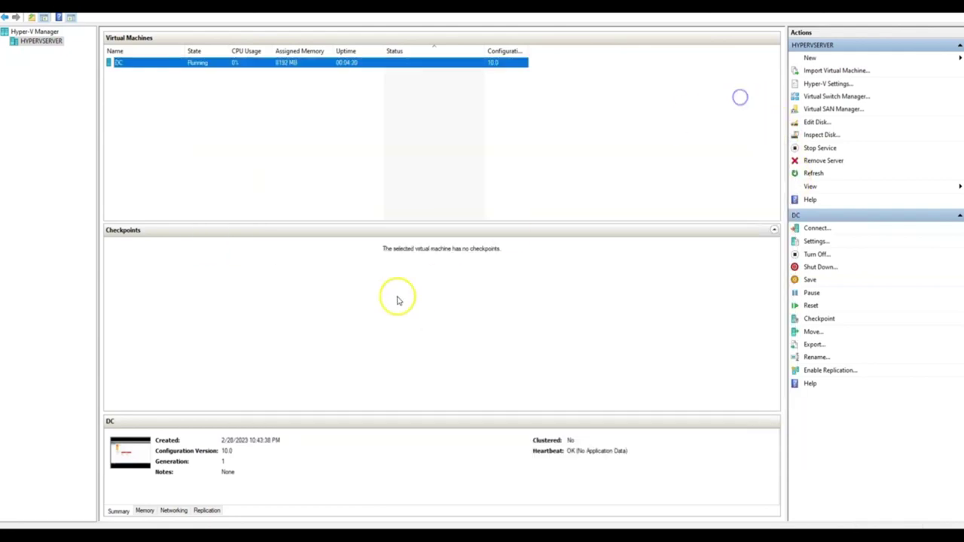
pyautogui.click(291, 174)
pyautogui.click(197, 63)
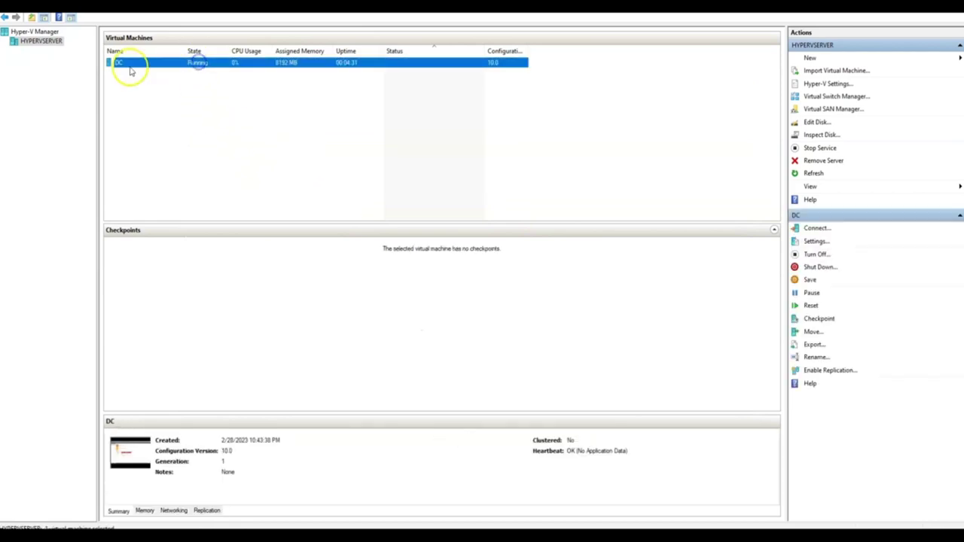
pyautogui.click(199, 175)
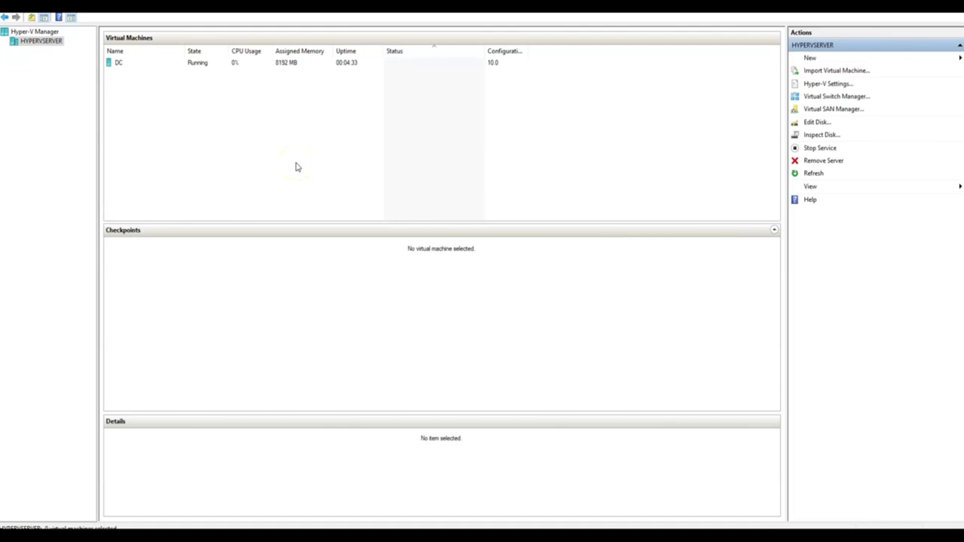
pyautogui.click(284, 63)
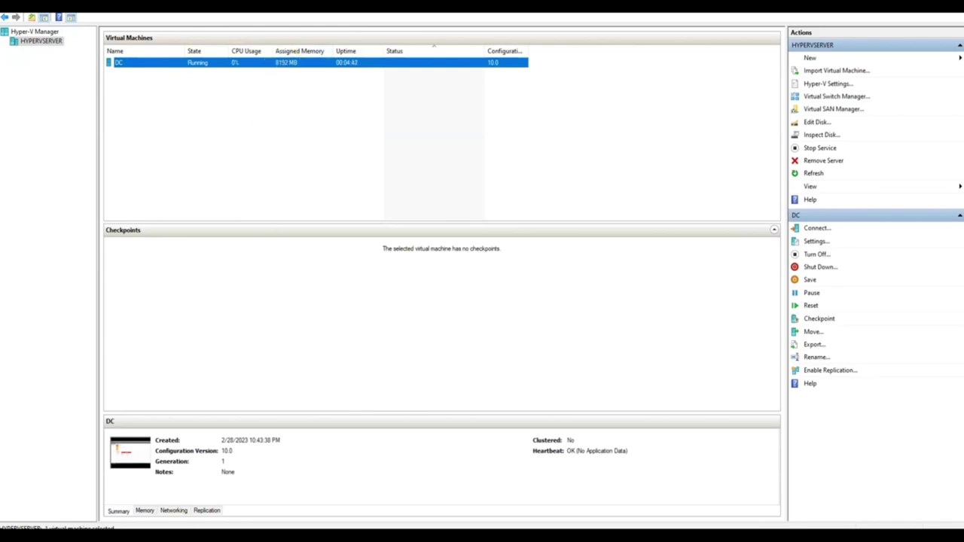
# Check the host's 16.0 GB installed RAM in This PC properties, then close File Explorer.
pyautogui.press('super+e')
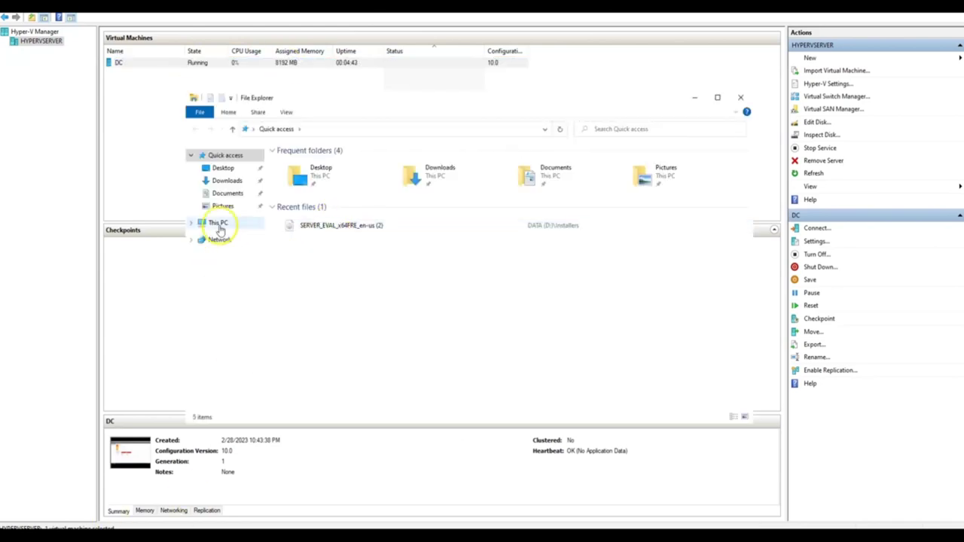
pyautogui.rightClick(216, 223)
pyautogui.click(260, 358)
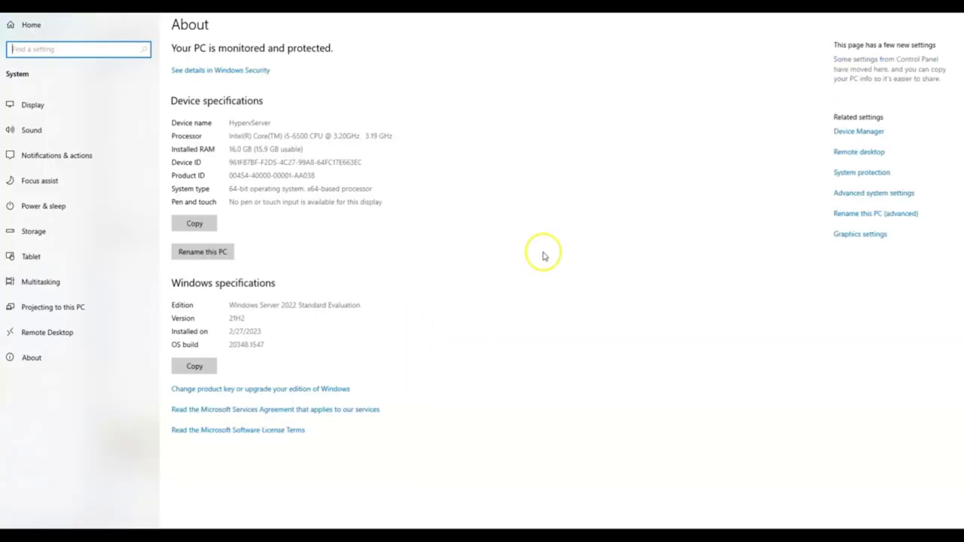
pyautogui.moveTo(228, 149); pyautogui.dragTo(253, 149)
pyautogui.click(572, 241)
pyautogui.click(770, 211)
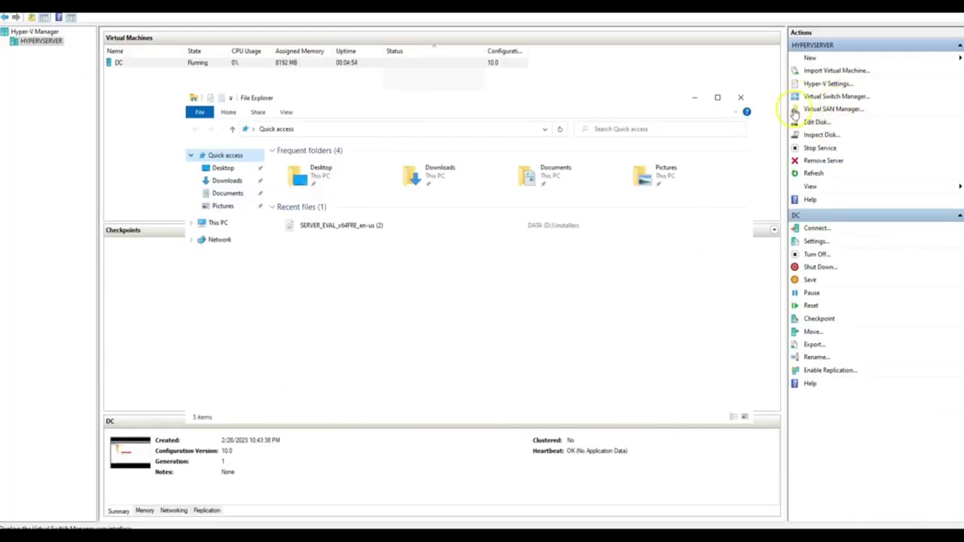
pyautogui.click(741, 99)
pyautogui.click(378, 164)
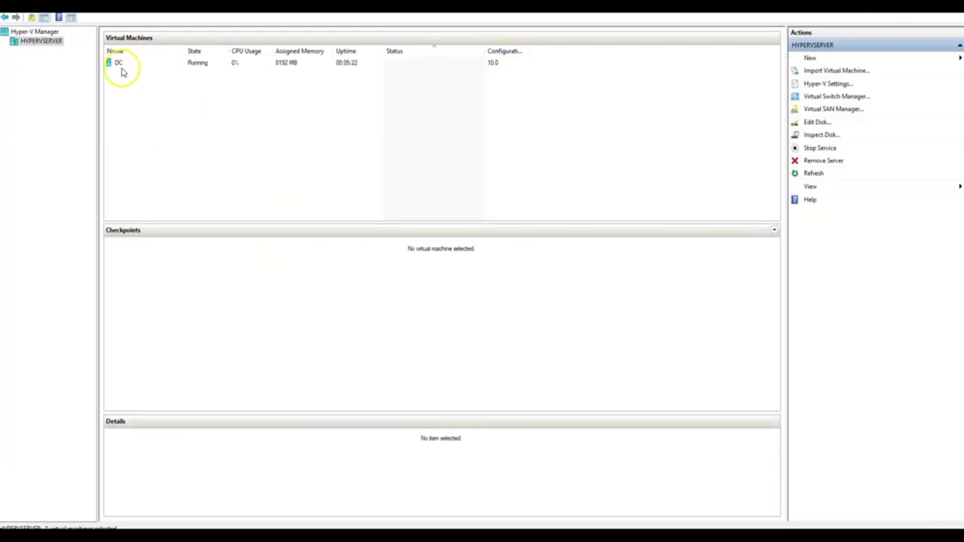
# Reselect the DC virtual machine and open Server Manager's Manage menu.
pyautogui.click(114, 64)
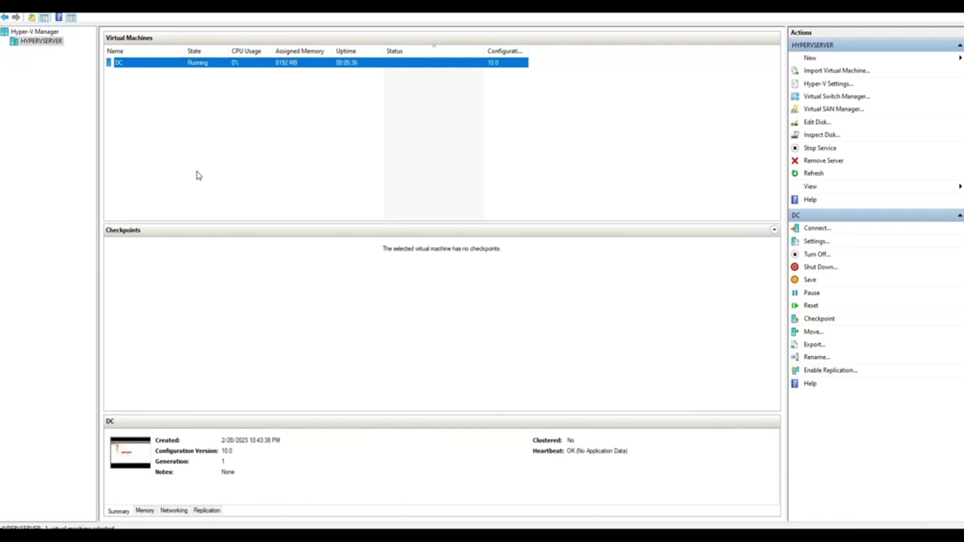
pyautogui.click(202, 179)
pyautogui.click(207, 173)
pyautogui.click(221, 151)
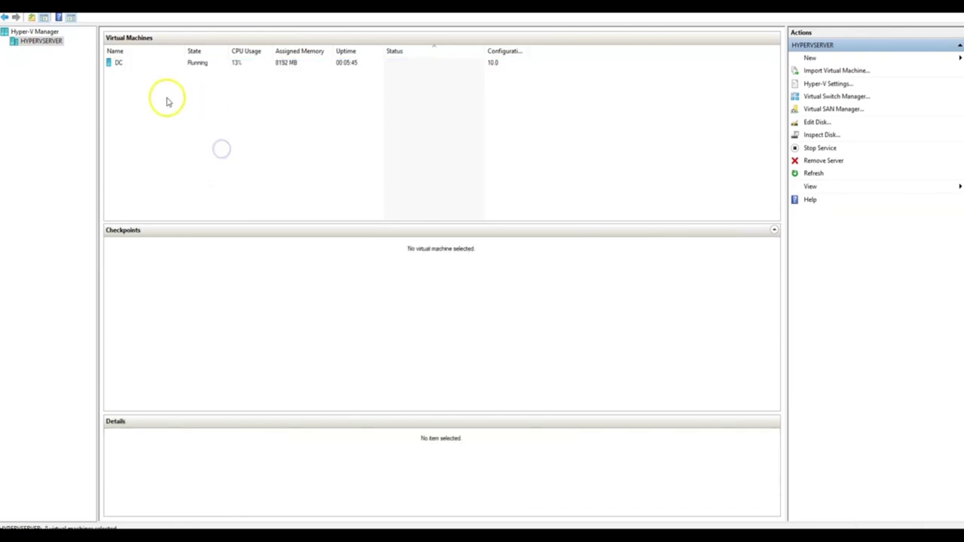
pyautogui.click(128, 66)
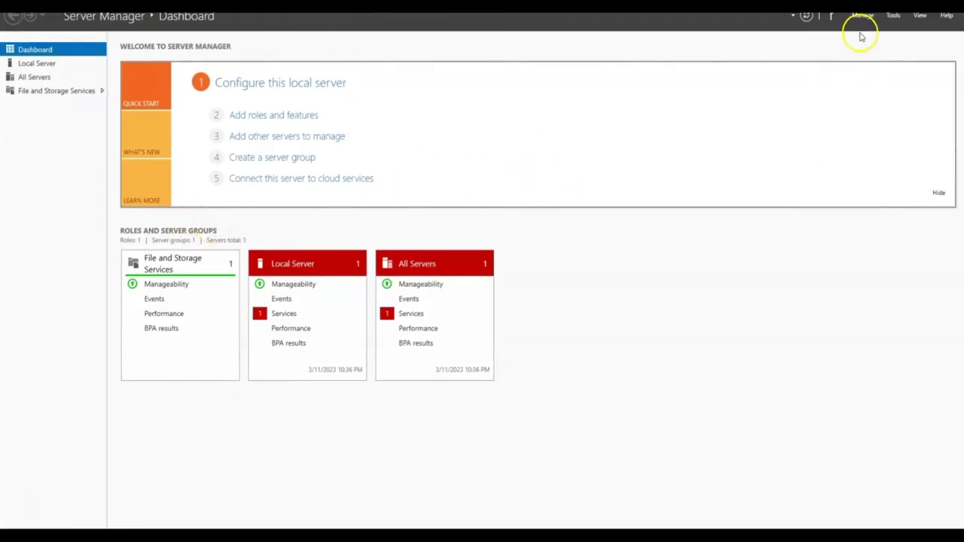
pyautogui.click(863, 15)
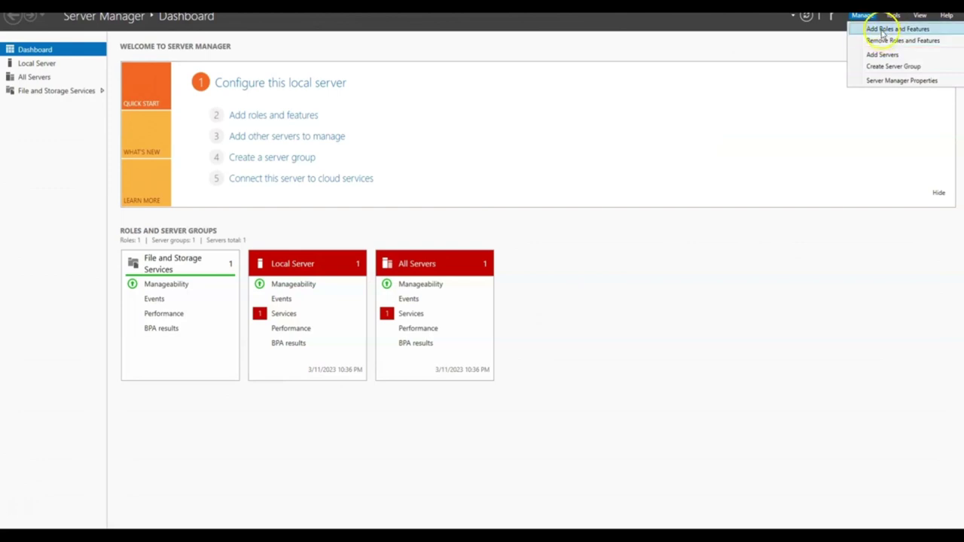
pyautogui.click(880, 29)
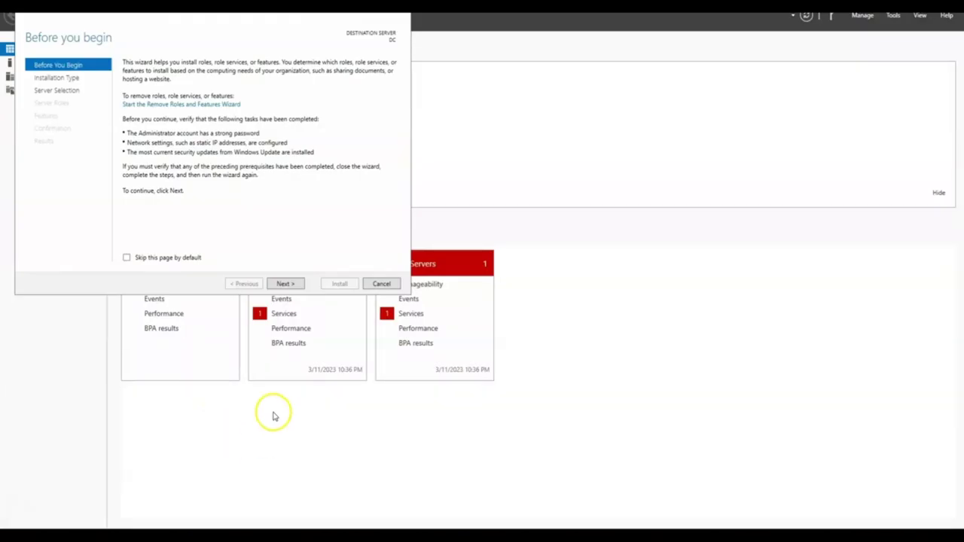
pyautogui.click(381, 283)
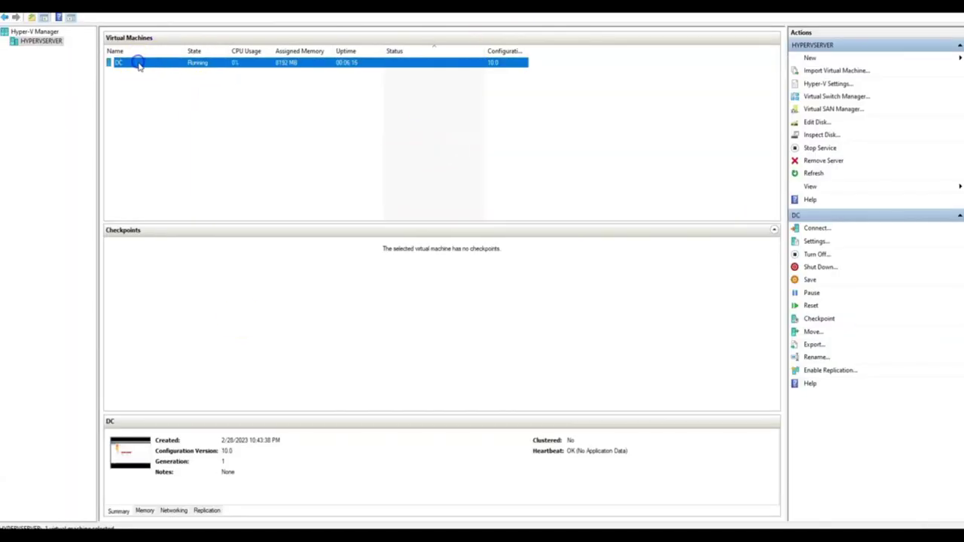
pyautogui.click(138, 65)
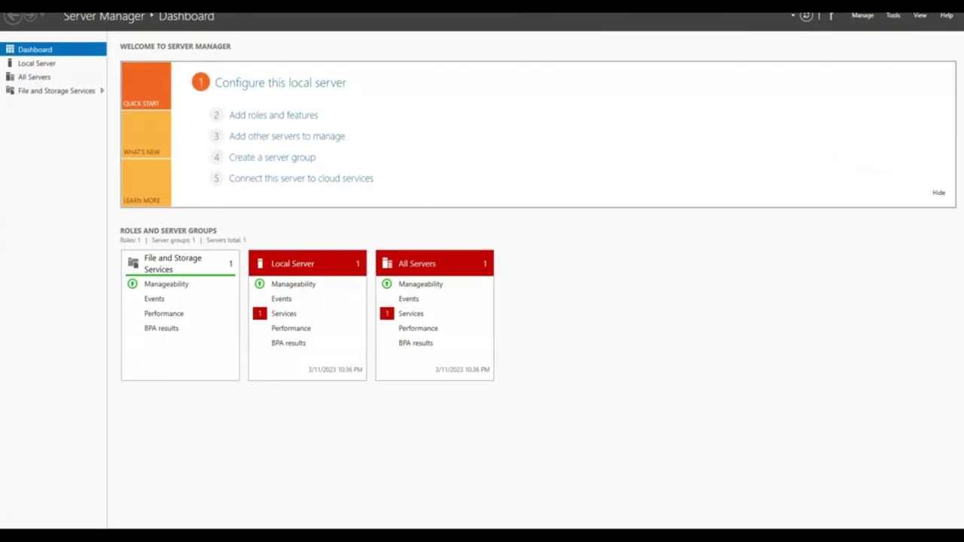
# Start Add Roles and Features with role-based installation and DC as the destination server.
pyautogui.click(862, 16)
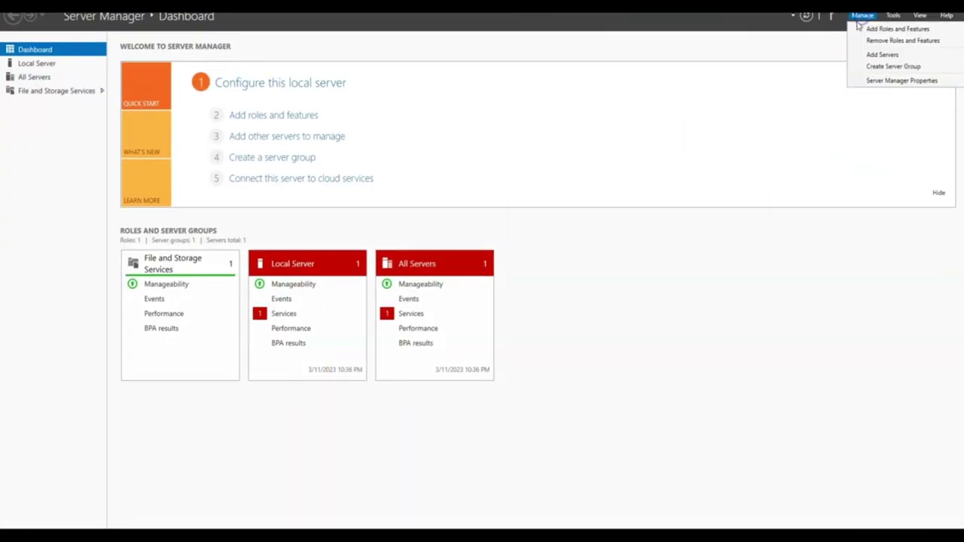
pyautogui.click(872, 28)
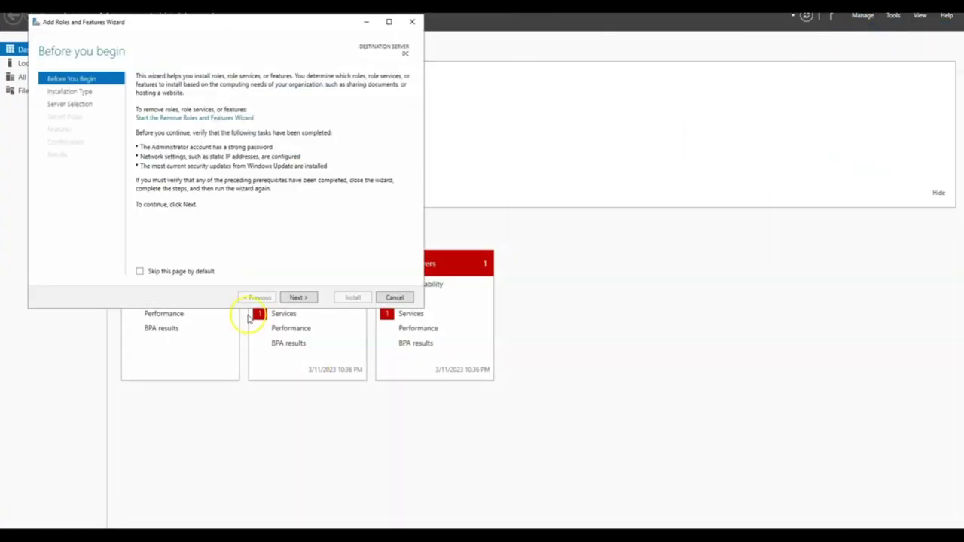
pyautogui.click(303, 299)
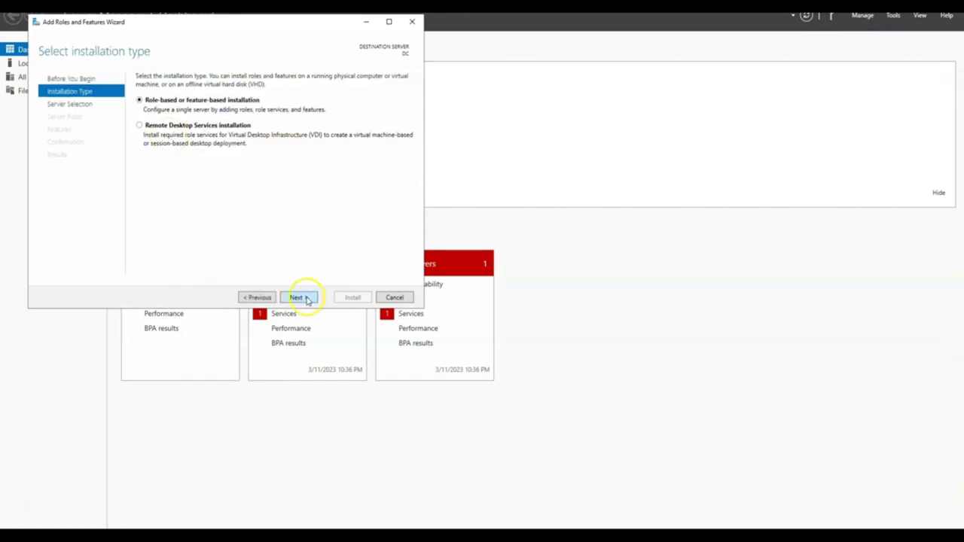
pyautogui.click(299, 298)
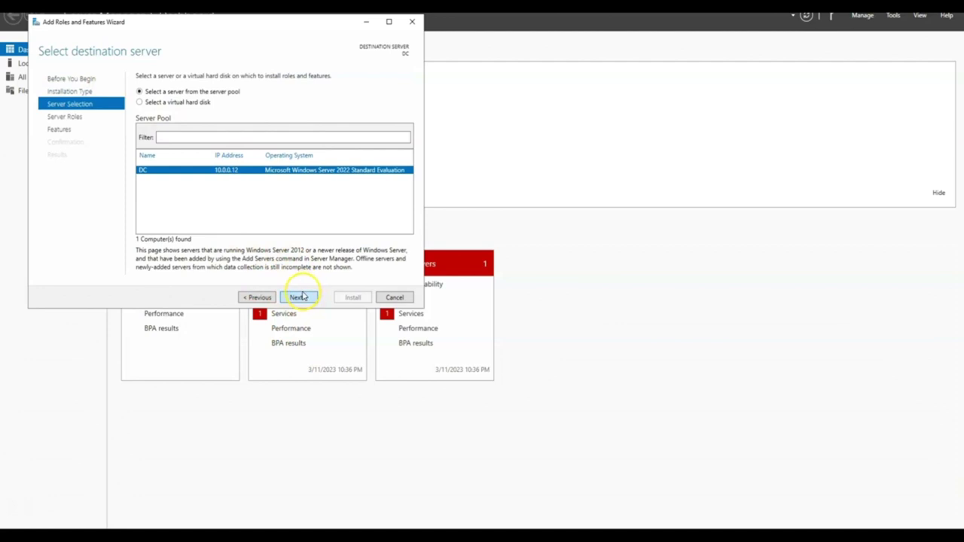
pyautogui.click(294, 298)
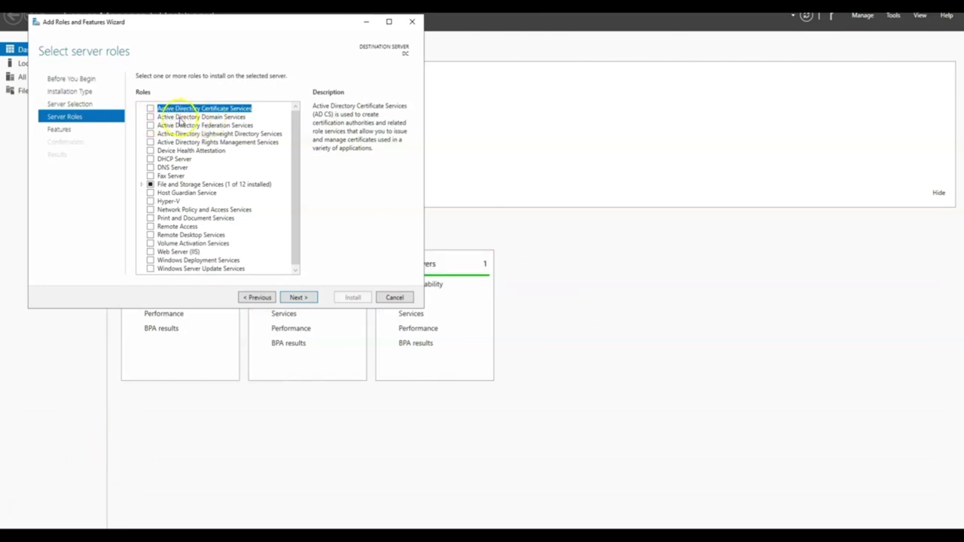
# Select the Active Directory Domain Services role with its required management tools.
pyautogui.click(150, 117)
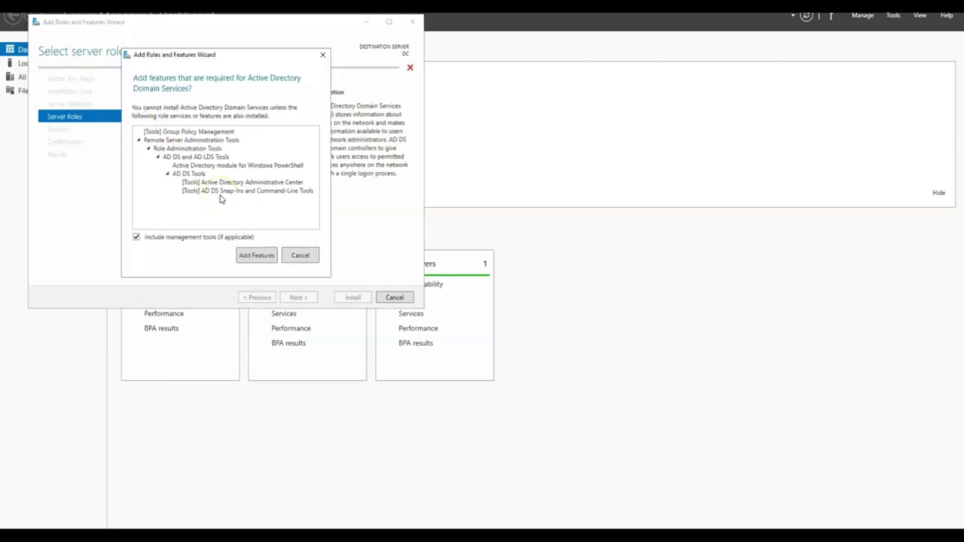
pyautogui.click(257, 256)
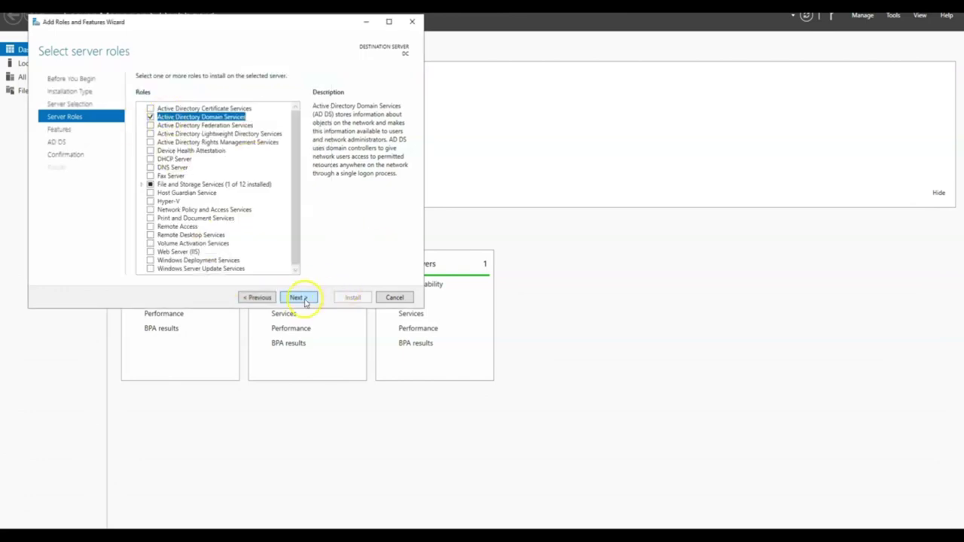
pyautogui.click(297, 298)
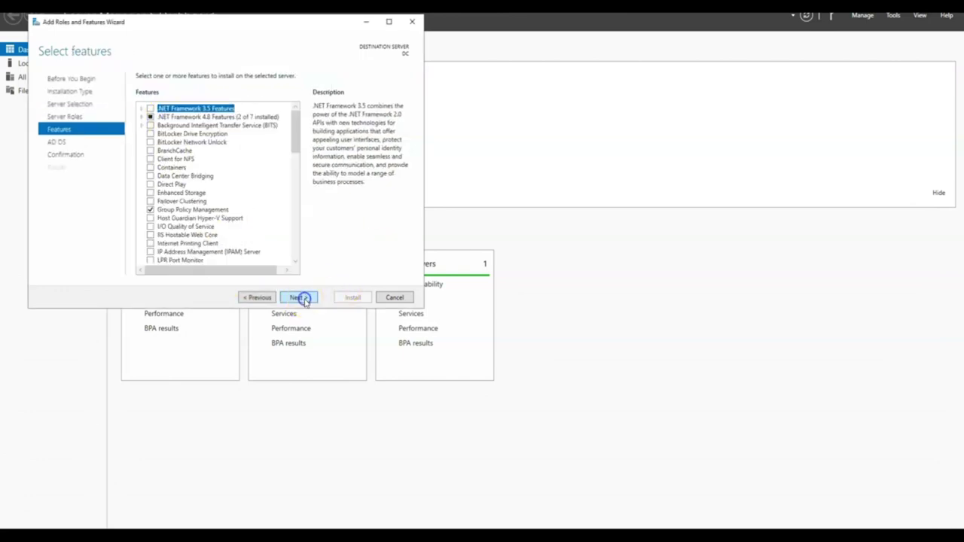
pyautogui.click(296, 123)
pyautogui.moveTo(297, 123)
pyautogui.mouseDown()
pyautogui.moveTo(298, 230)
pyautogui.moveTo(296, 123)
pyautogui.mouseUp()
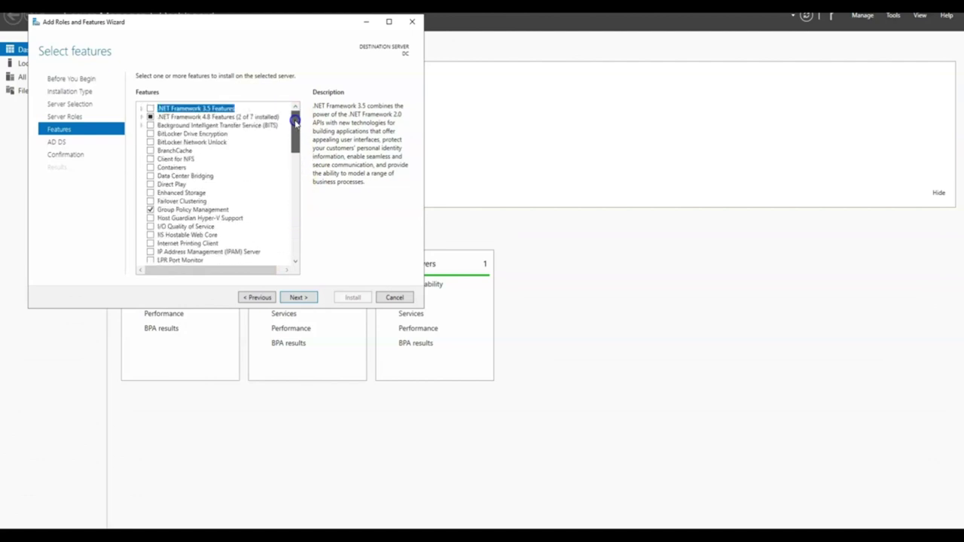
pyautogui.moveTo(295, 123); pyautogui.dragTo(301, 233)
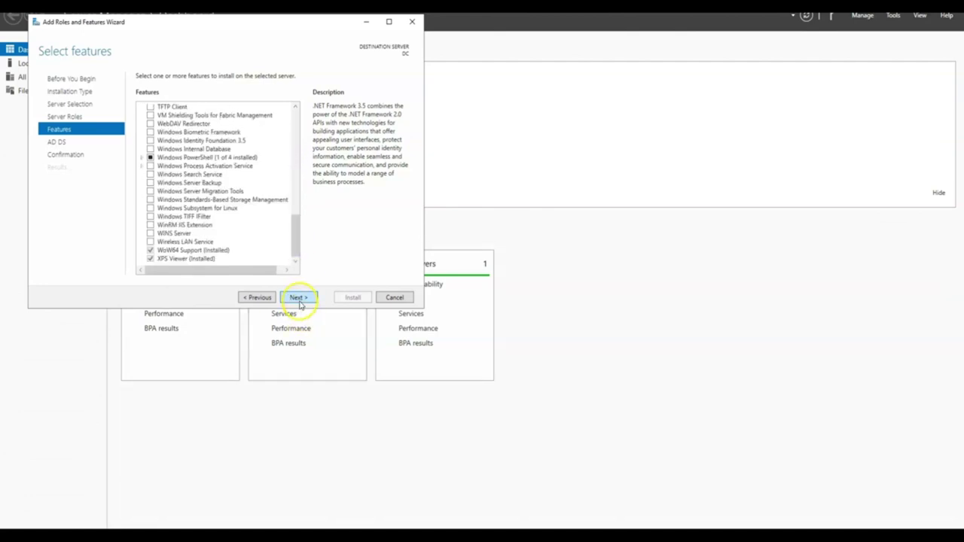
# Skip extra features, allow automatic restarts, and begin the installation.
pyautogui.click(298, 297)
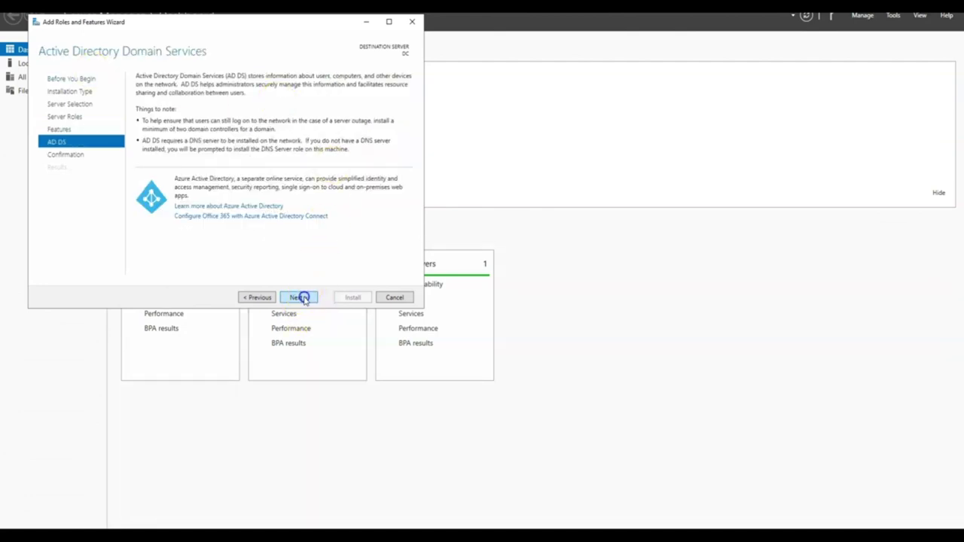
pyautogui.click(301, 297)
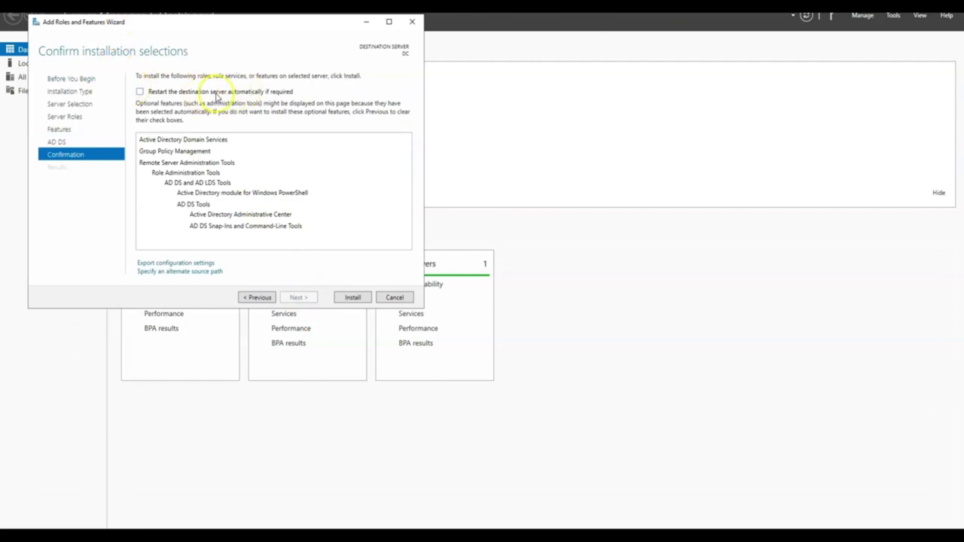
pyautogui.click(139, 91)
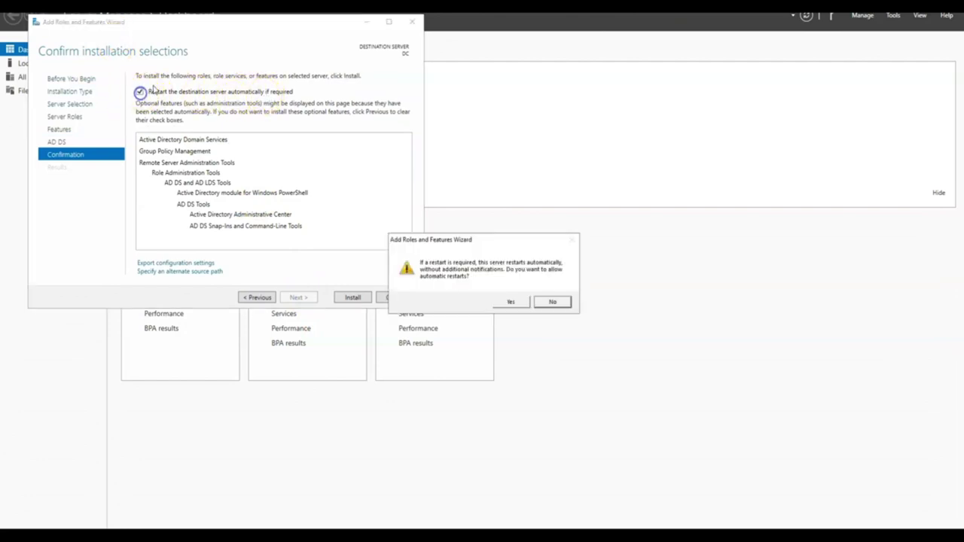
pyautogui.click(512, 302)
pyautogui.click(366, 300)
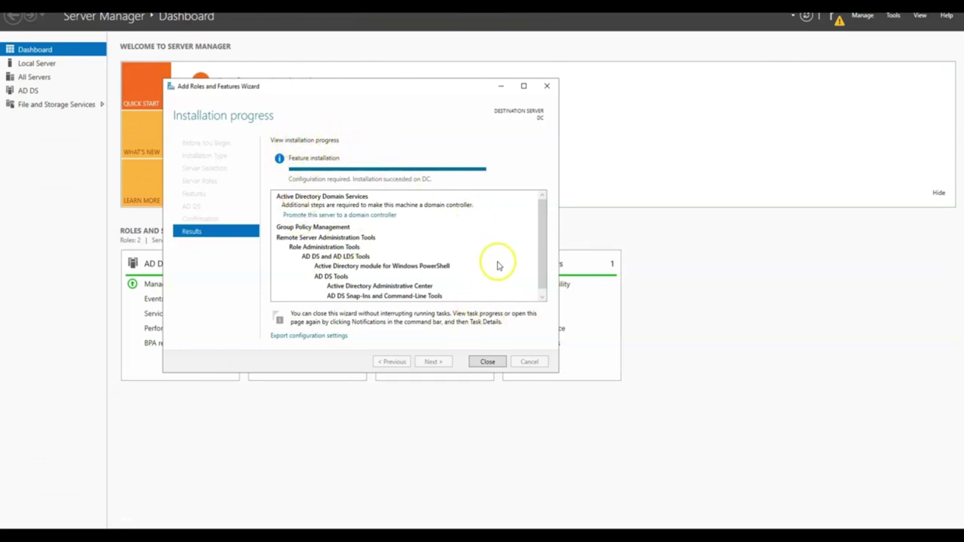
# Close the Add Roles and Features wizard once the AD DS installation succeeds.
pyautogui.moveTo(542, 229)
pyautogui.mouseDown()
pyautogui.moveTo(542, 237)
pyautogui.moveTo(542, 214)
pyautogui.mouseUp()
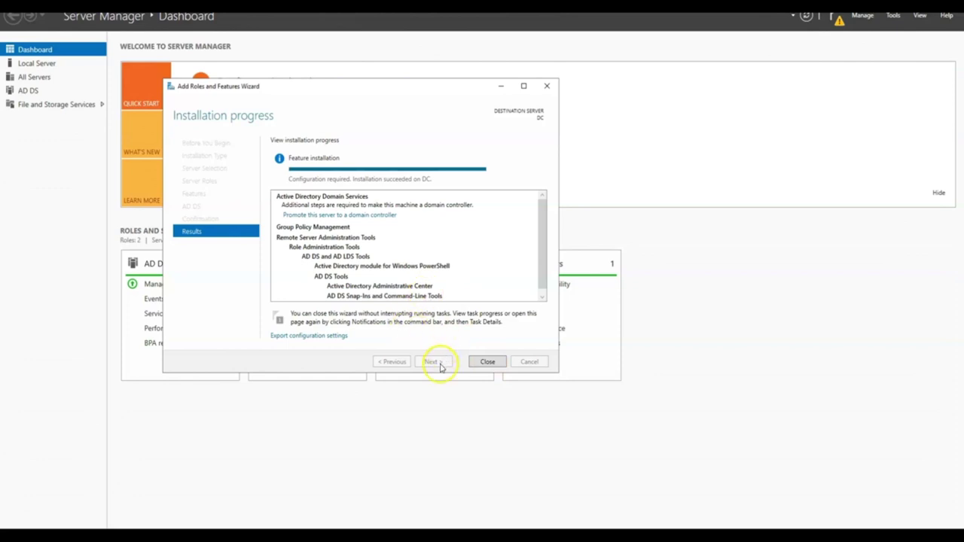
pyautogui.click(488, 362)
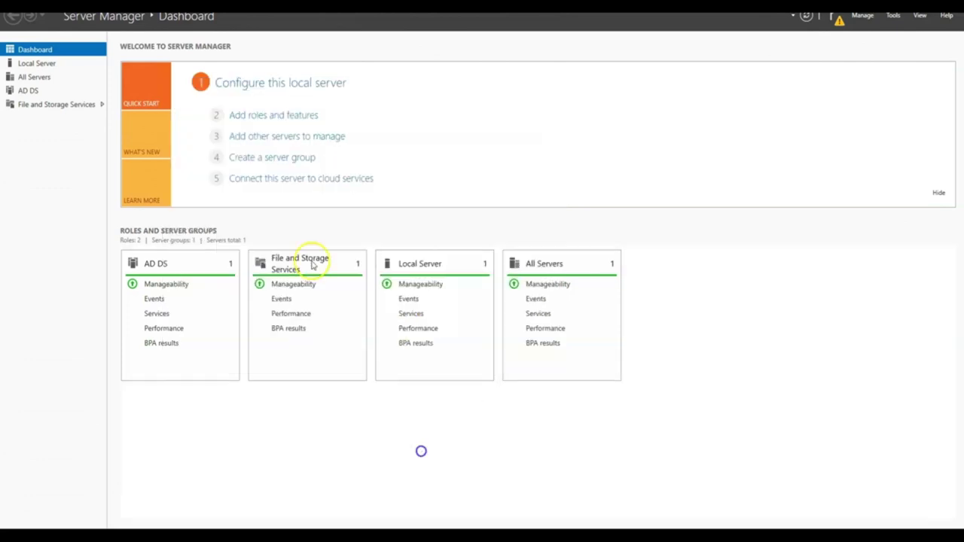
# Choose 'Promote this server to a domain controller' from notifications and center the configuration wizard.
pyautogui.click(839, 20)
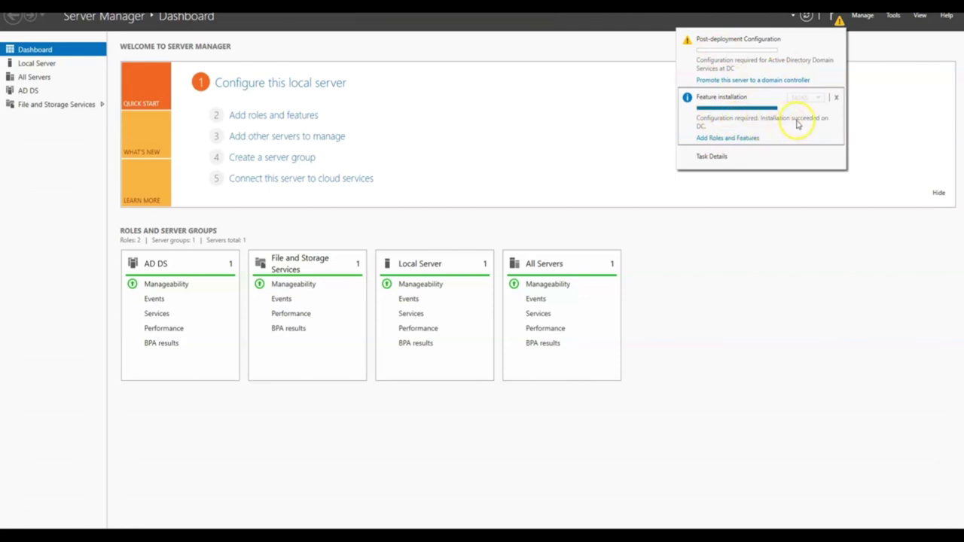
pyautogui.click(744, 264)
pyautogui.click(861, 16)
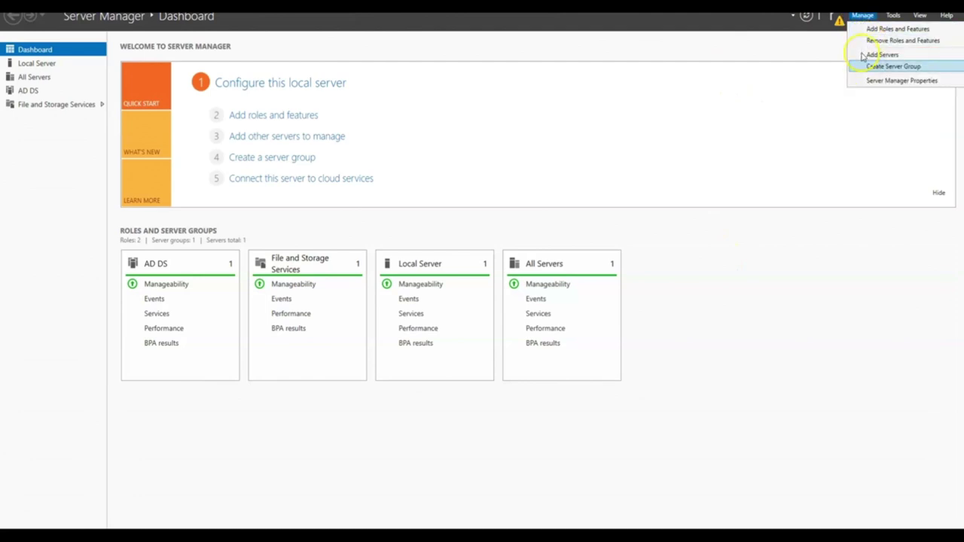
pyautogui.click(838, 21)
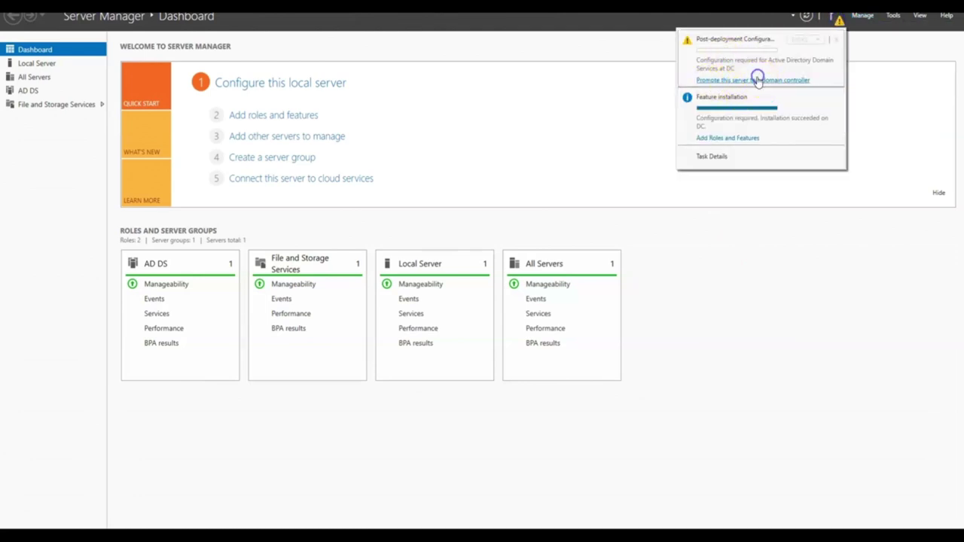
pyautogui.click(756, 79)
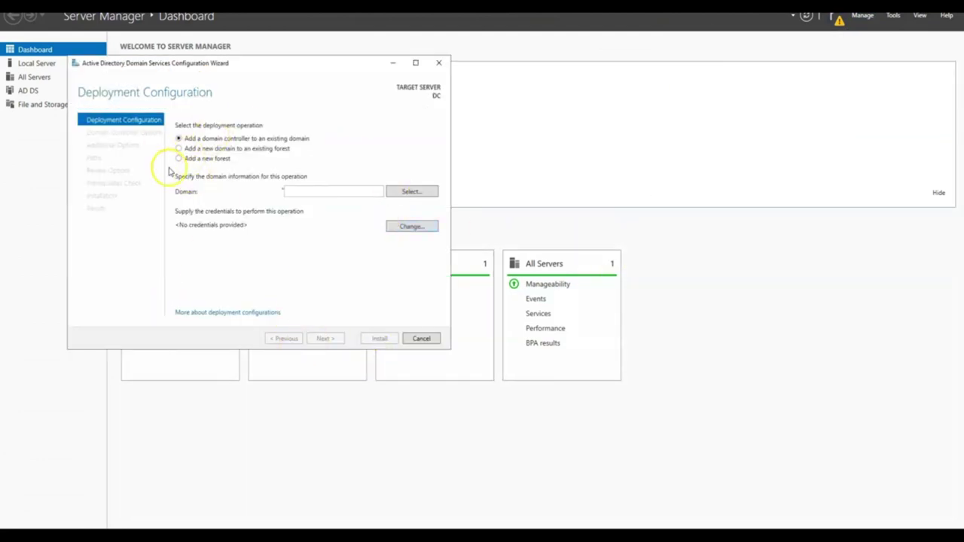
pyautogui.click(280, 56)
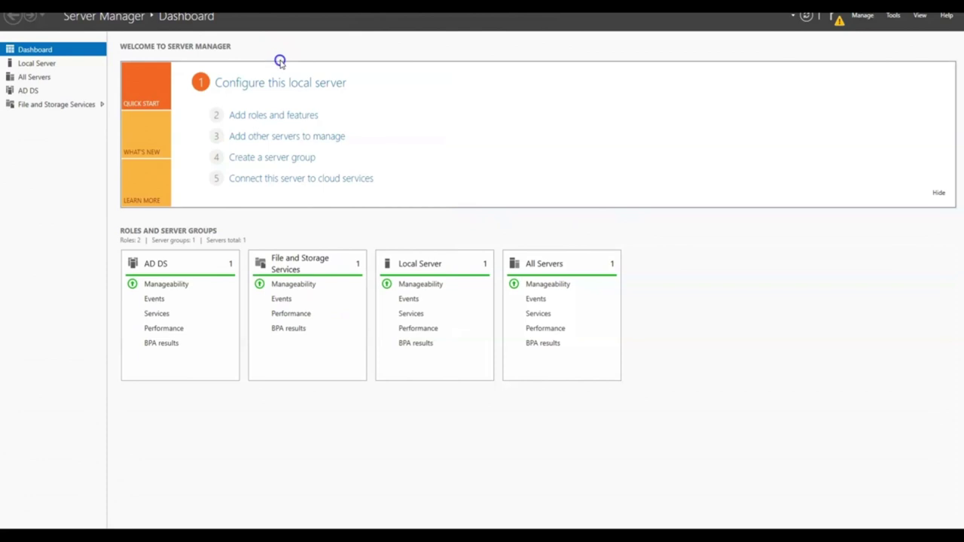
pyautogui.moveTo(102, 536)
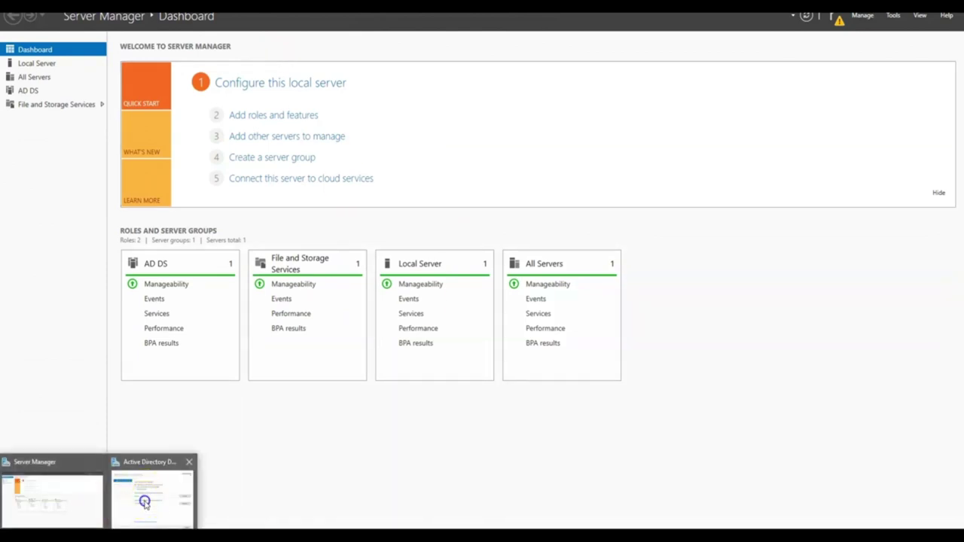
pyautogui.click(145, 501)
pyautogui.moveTo(291, 61); pyautogui.dragTo(502, 77)
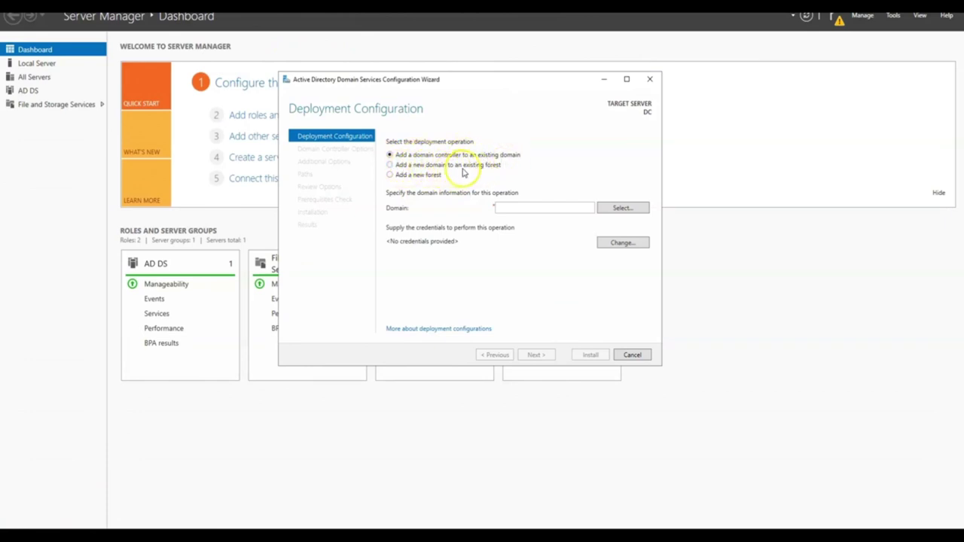
# Choose Add a new forest with root domain cascas.local and continue to Domain Controller Options.
pyautogui.click(390, 175)
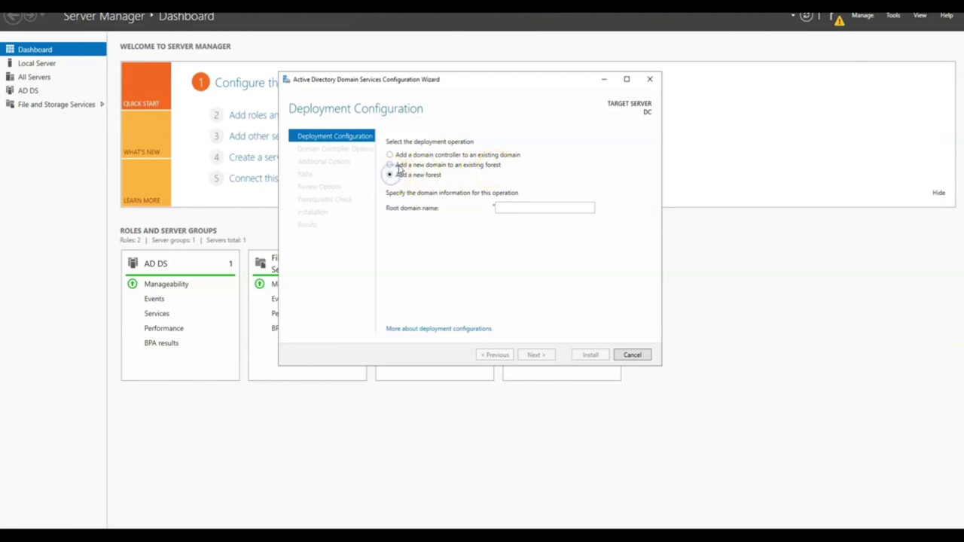
pyautogui.click(515, 208)
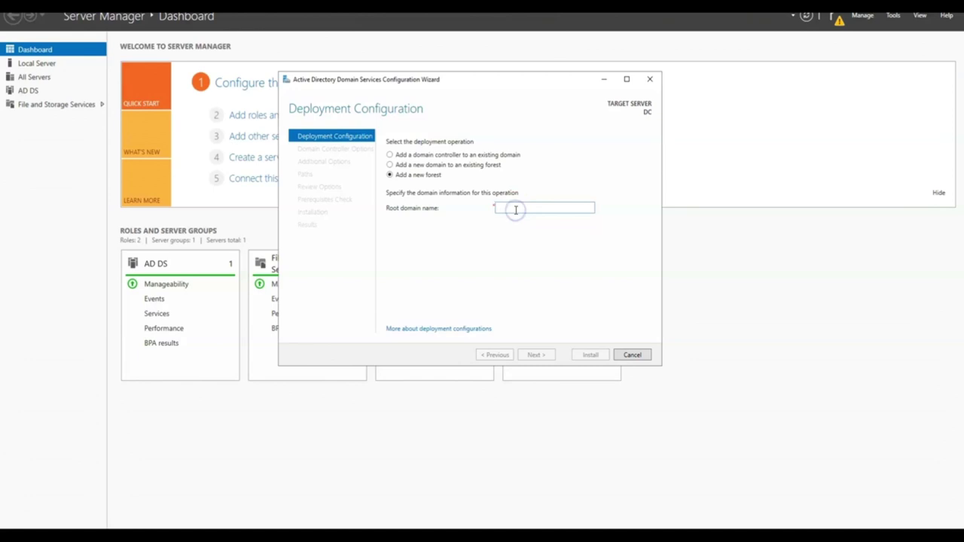
pyautogui.write('cascas.local')
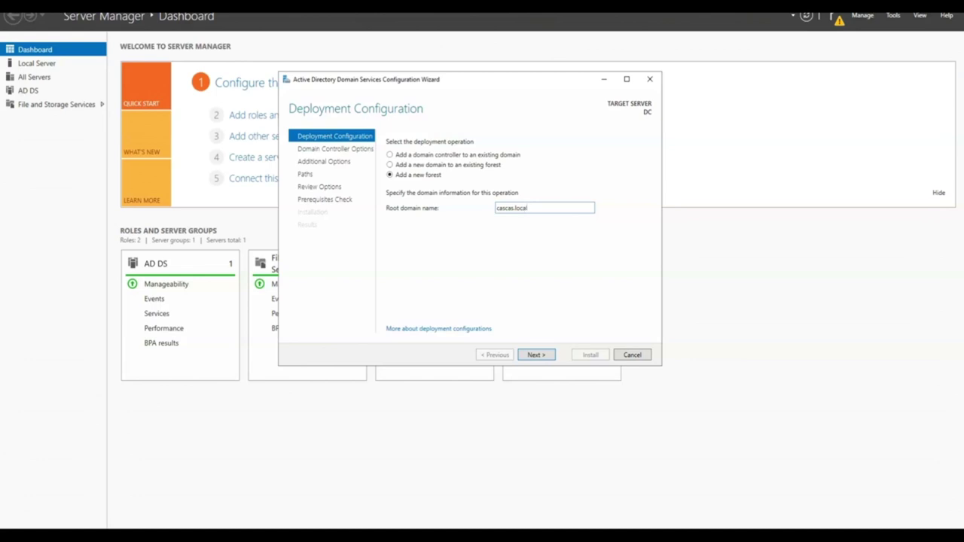
pyautogui.click(539, 355)
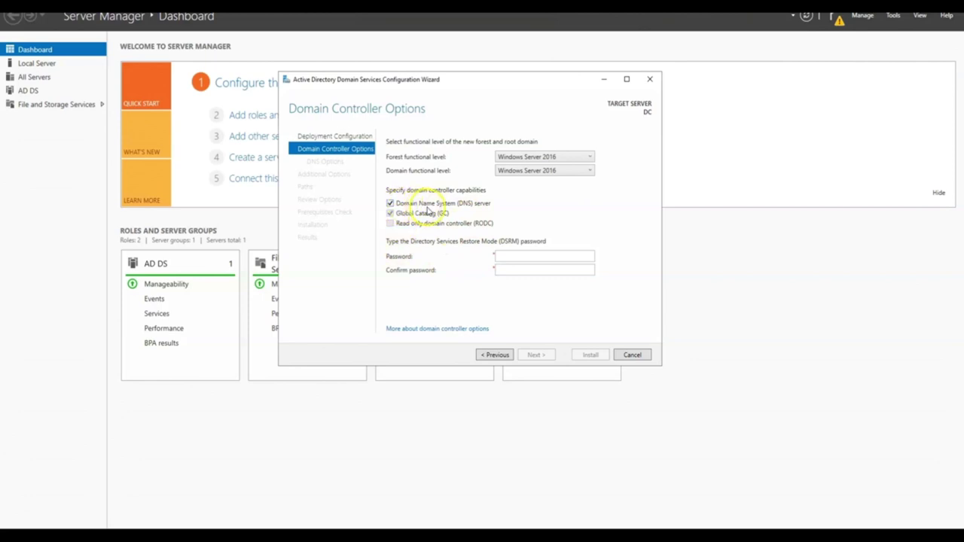
# Enter and confirm the Directory Services Restore Mode password, then continue.
pyautogui.click(506, 257)
pyautogui.click(505, 257)
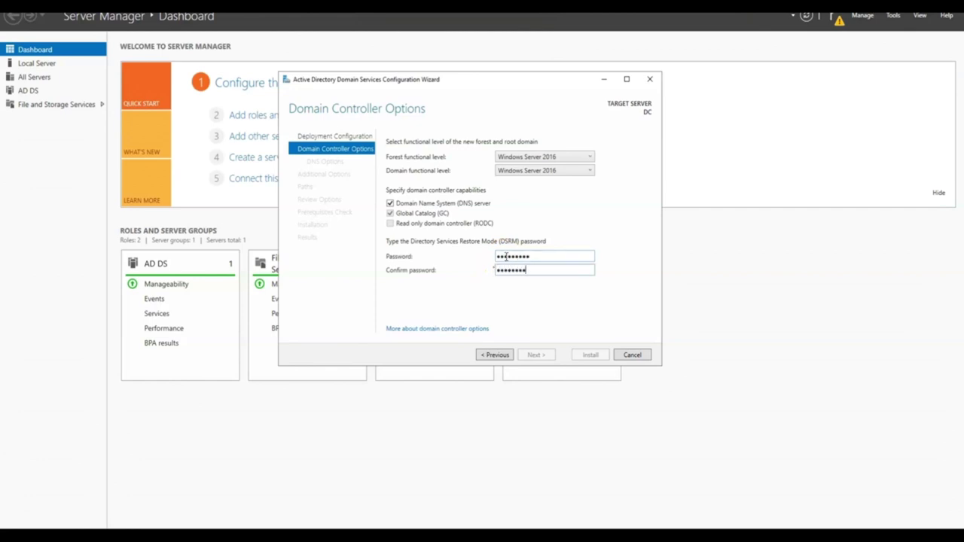
pyautogui.write('••')
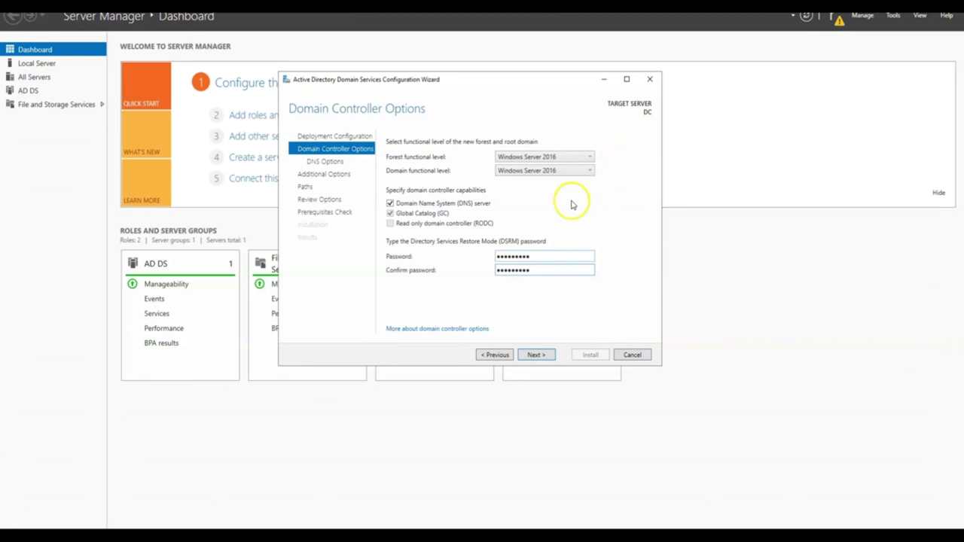
pyautogui.click(534, 356)
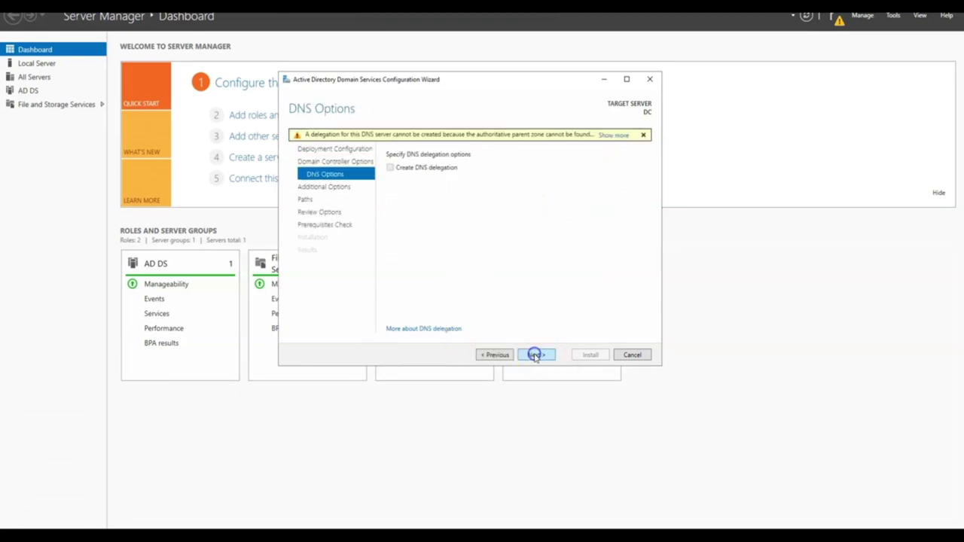
# Accept DNS options, NetBIOS name CASCAS and default NTDS and SYSVOL paths through to prerequisites.
pyautogui.click(389, 169)
pyautogui.click(528, 356)
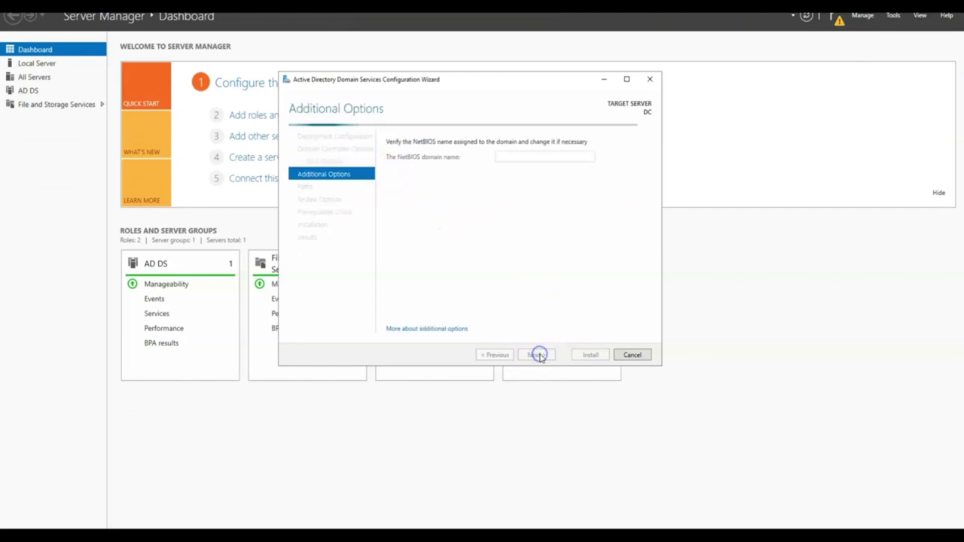
pyautogui.click(504, 250)
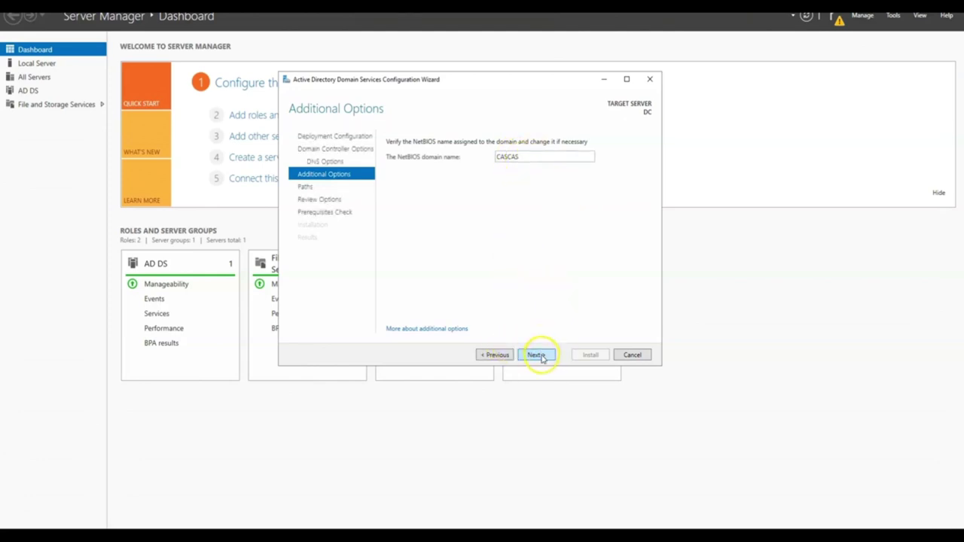
pyautogui.click(538, 356)
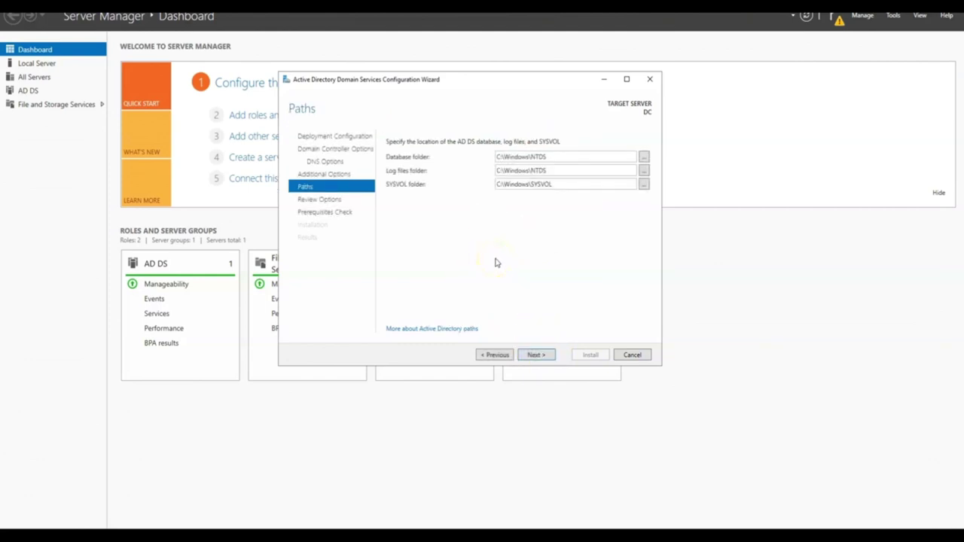
pyautogui.click(535, 355)
pyautogui.moveTo(644, 154)
pyautogui.mouseDown()
pyautogui.moveTo(645, 233)
pyautogui.moveTo(643, 144)
pyautogui.mouseUp()
pyautogui.click(534, 355)
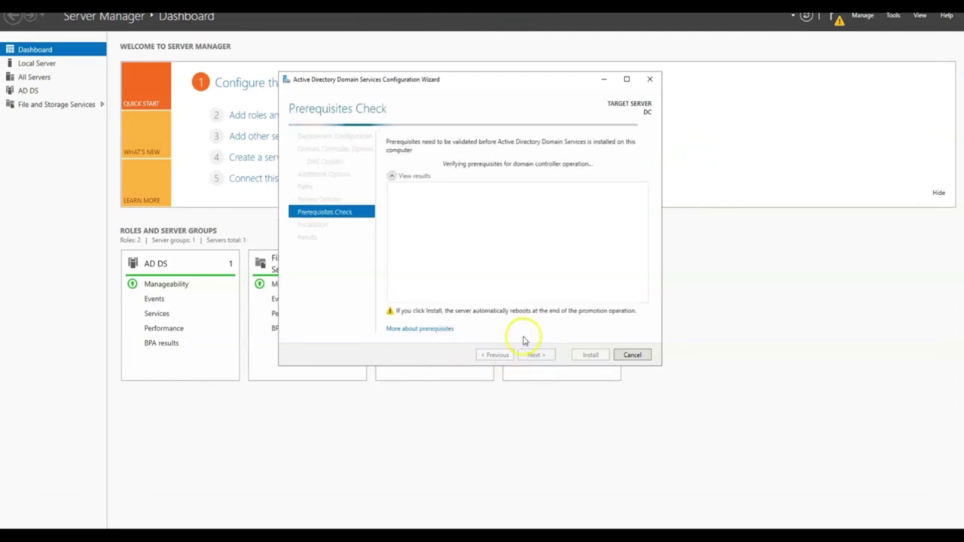
# Review the prerequisite check warnings and start installing AD DS for the cascas.local forest.
pyautogui.click(539, 243)
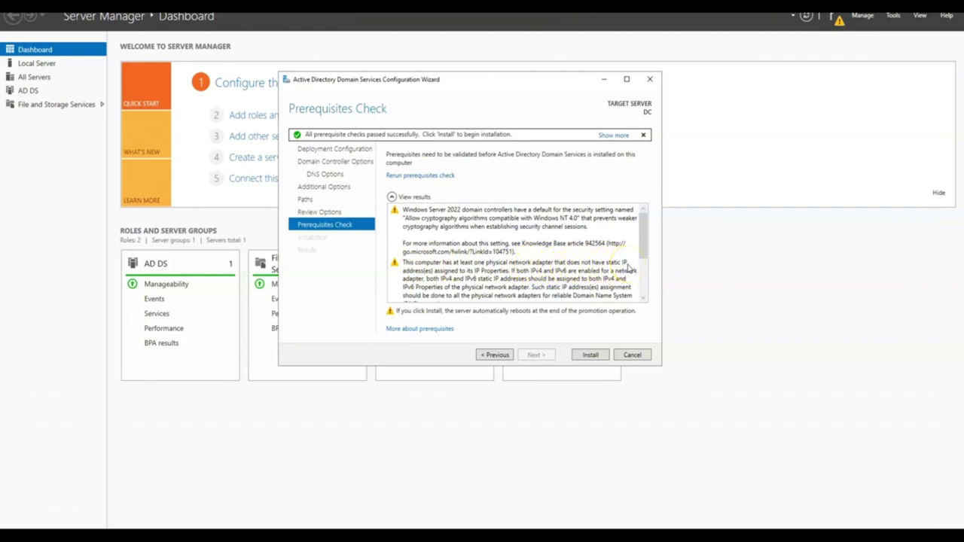
pyautogui.moveTo(642, 243); pyautogui.dragTo(645, 253)
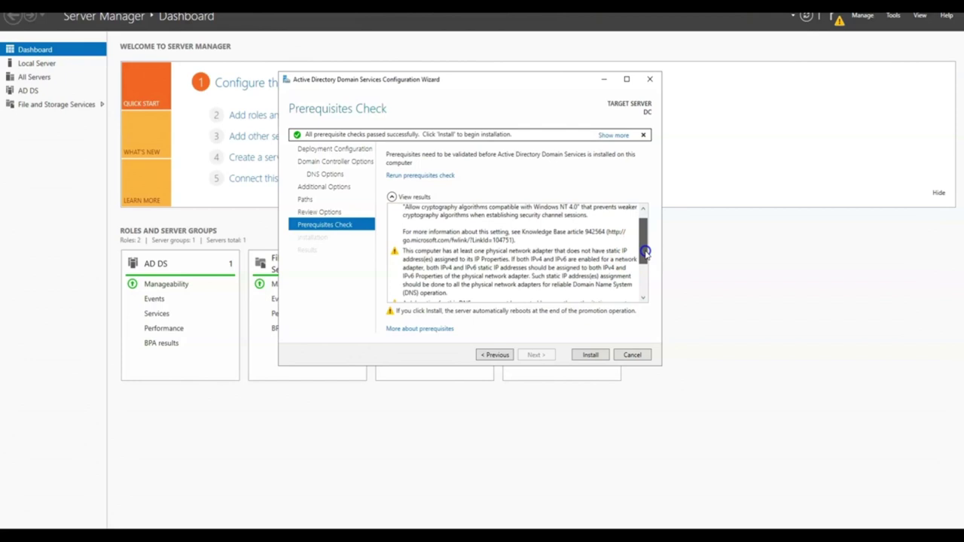
pyautogui.moveTo(646, 253); pyautogui.dragTo(645, 242)
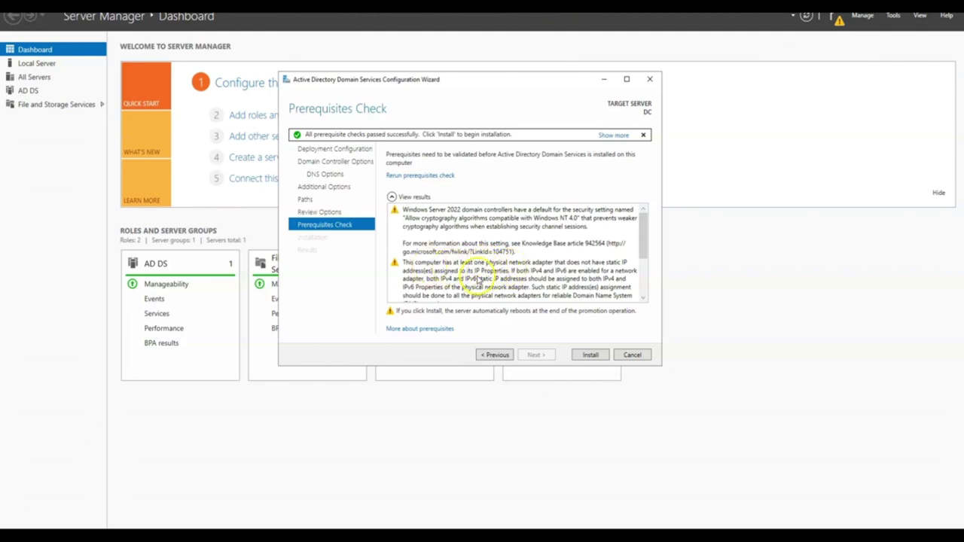
pyautogui.click(594, 355)
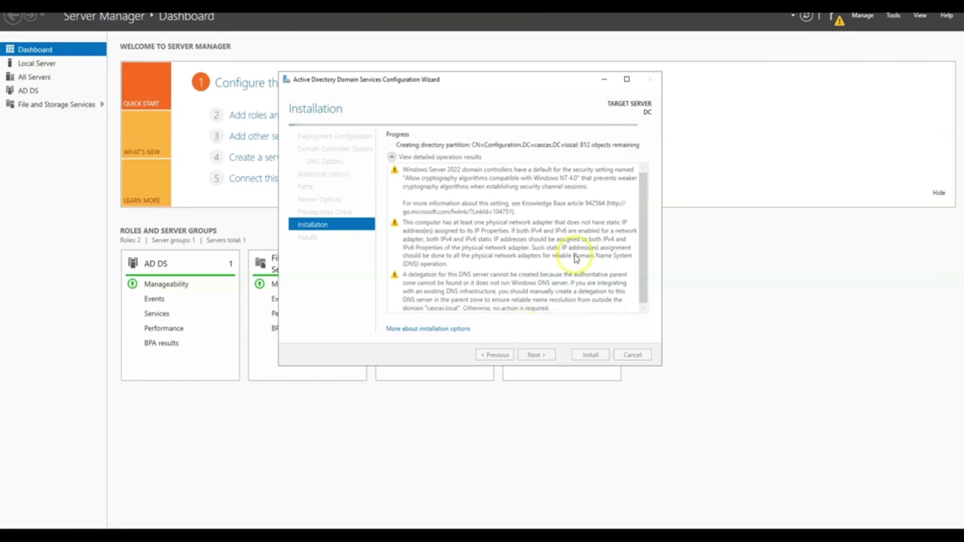
# After the promotion completes, dismiss the sign-out notice and close the configuration wizard.
pyautogui.click(651, 225)
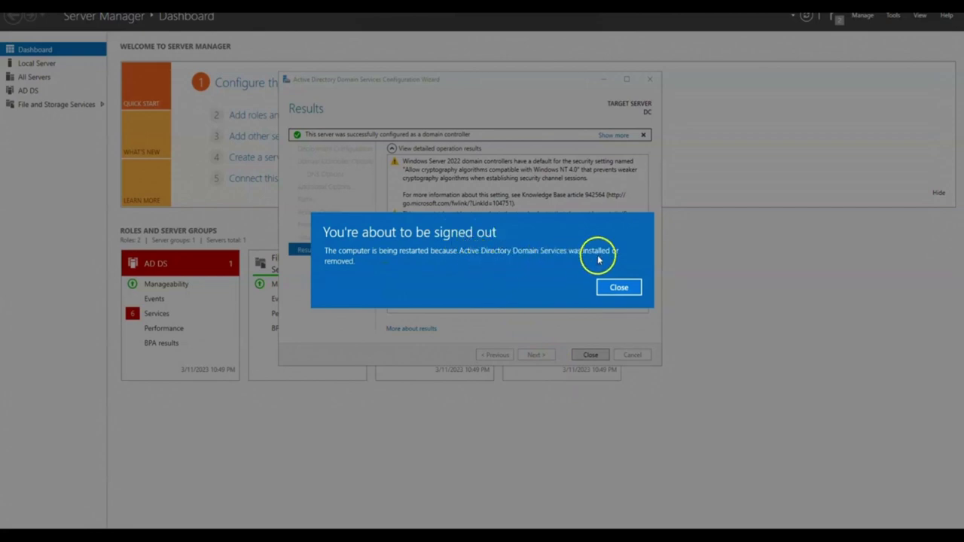
pyautogui.click(619, 288)
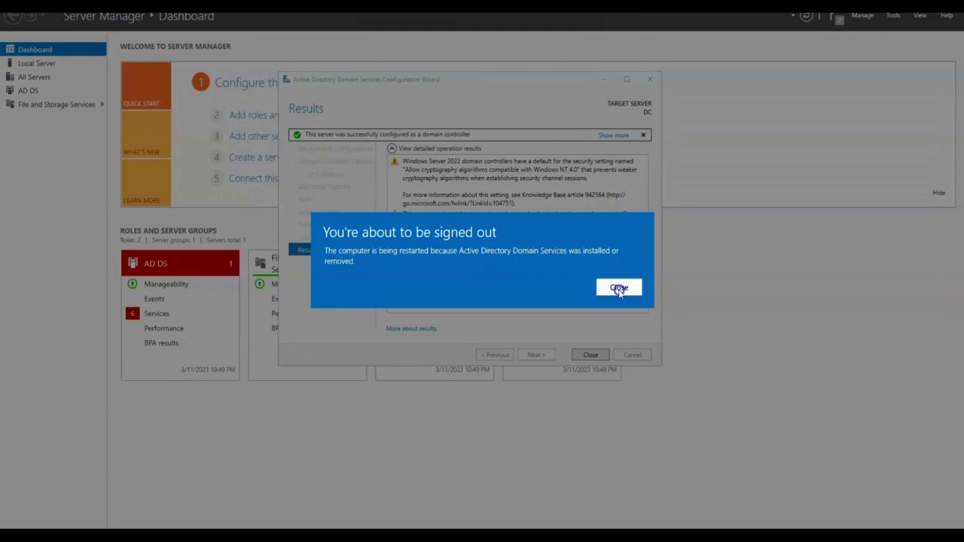
pyautogui.click(589, 355)
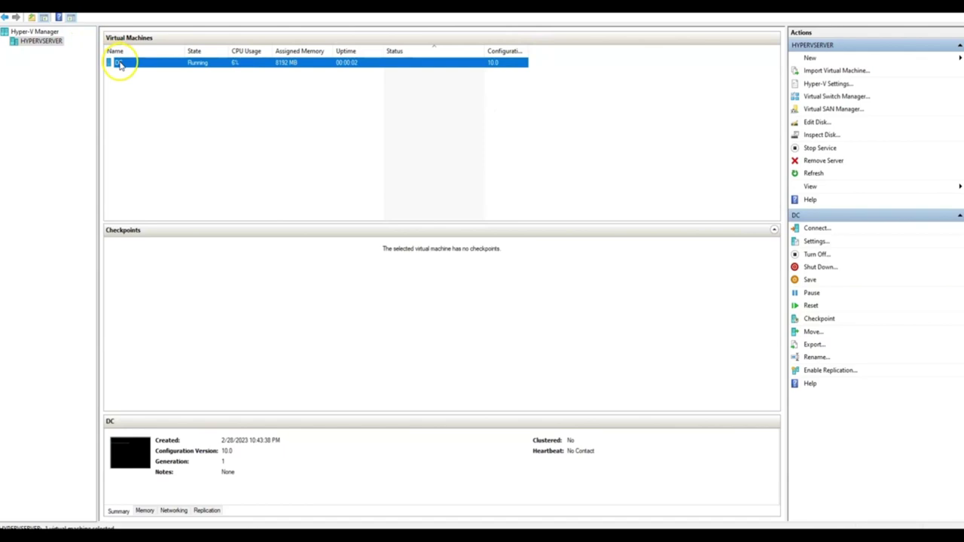
# Set the DC VM's DVD Drive media to None, apply, and connect to DC's console.
pyautogui.rightClick(119, 65)
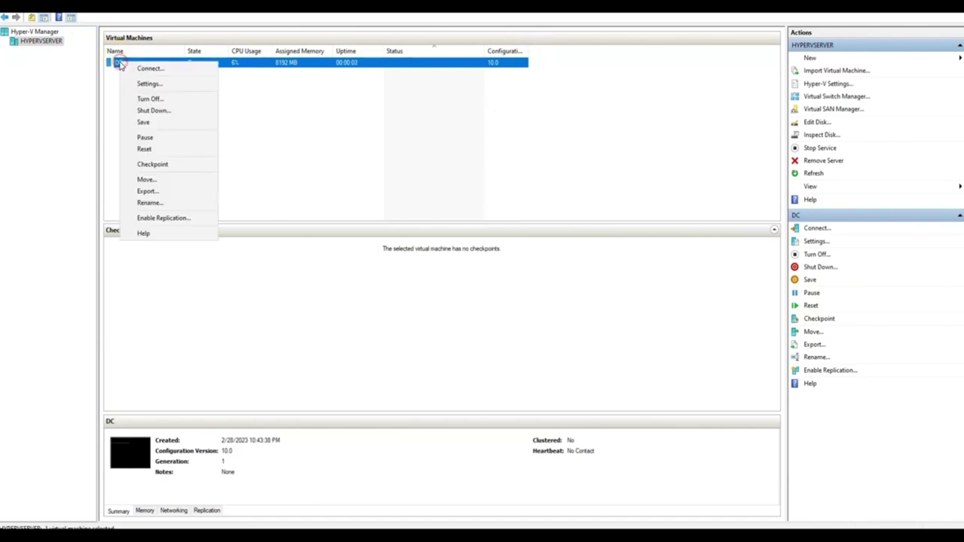
pyautogui.click(156, 83)
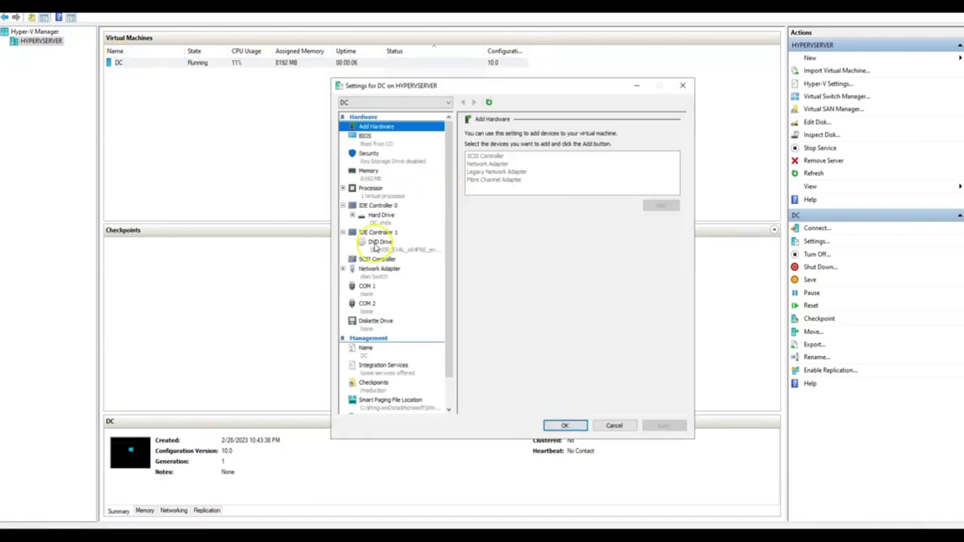
pyautogui.click(379, 243)
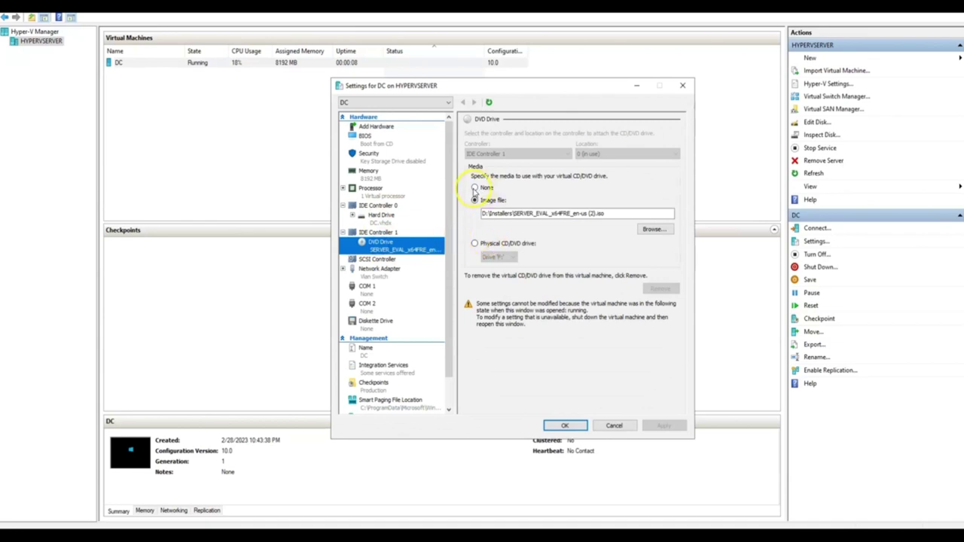
pyautogui.click(473, 188)
pyautogui.click(664, 425)
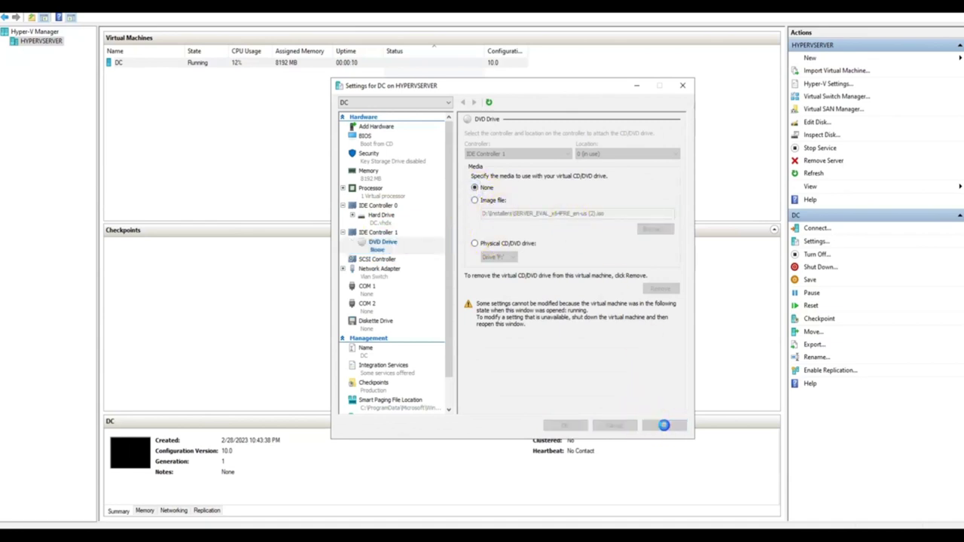
pyautogui.click(565, 425)
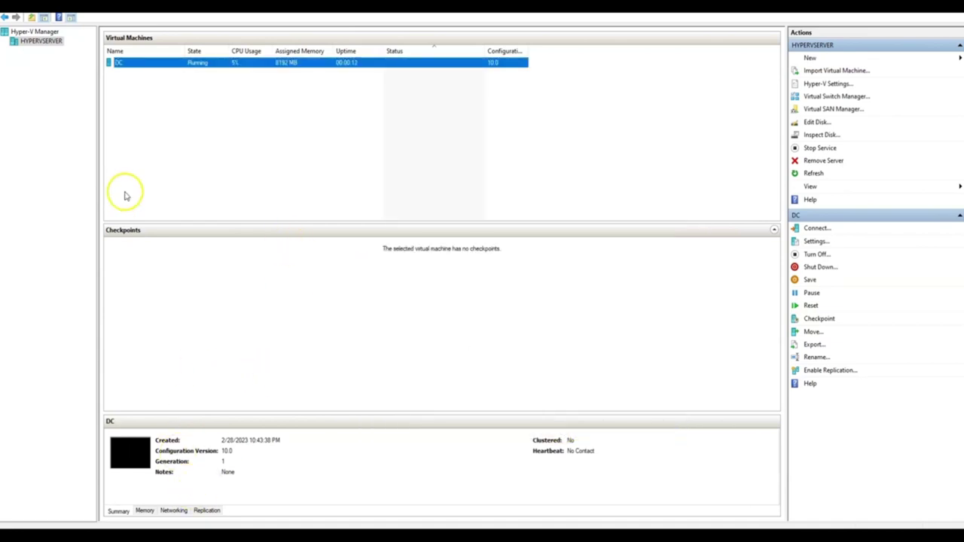
pyautogui.doubleClick(113, 62)
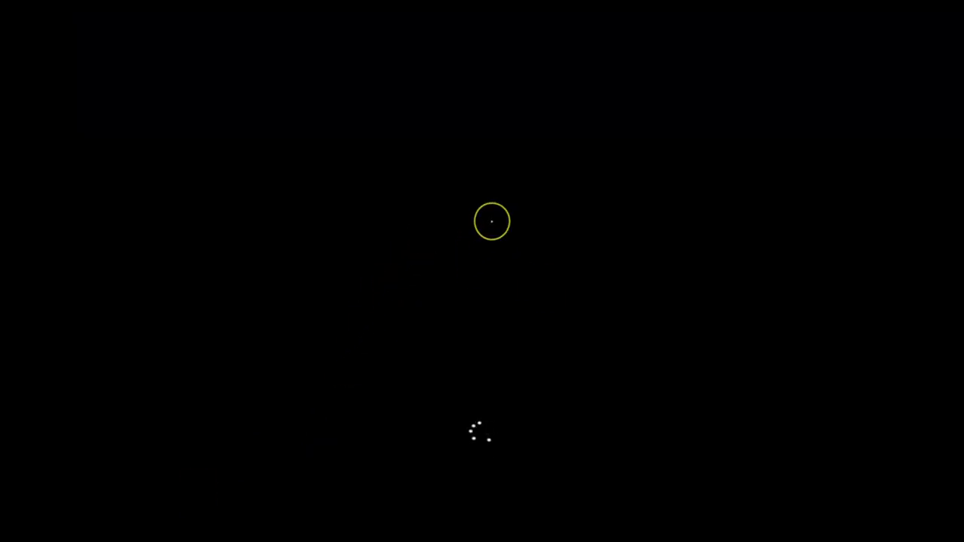
pyautogui.click(492, 221)
pyautogui.click(435, 484)
pyautogui.click(497, 334)
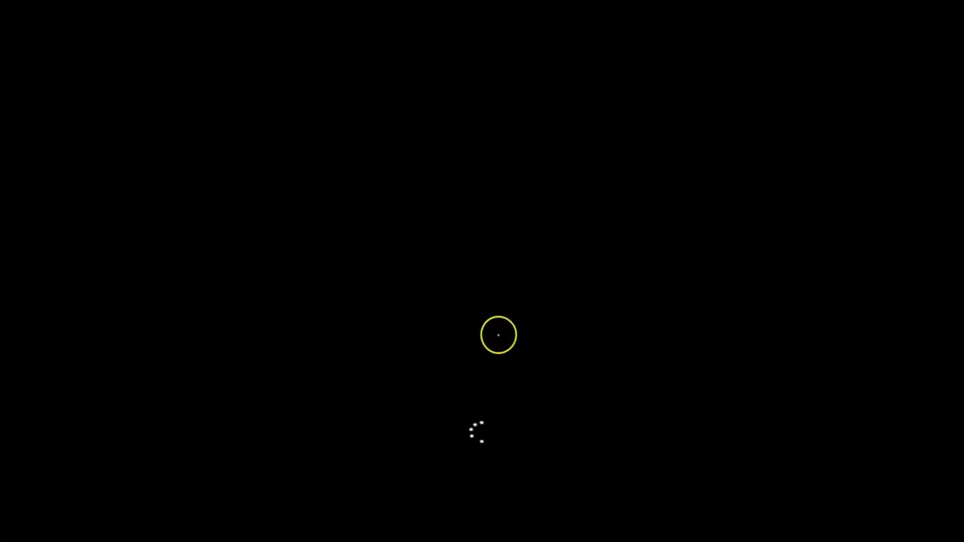
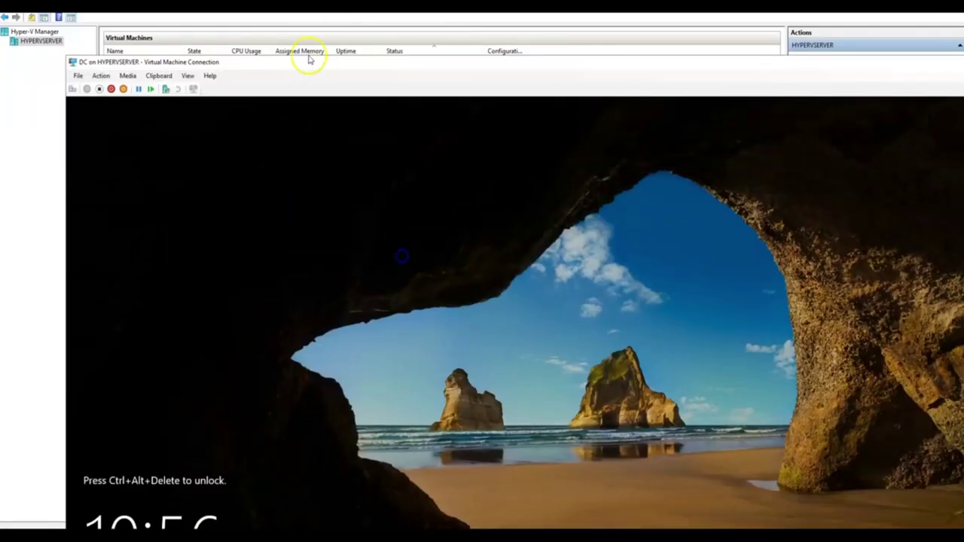
# Unlock the DC virtual machine with Ctrl+Alt+Delete and sign in with the Administrator password.
pyautogui.click(72, 89)
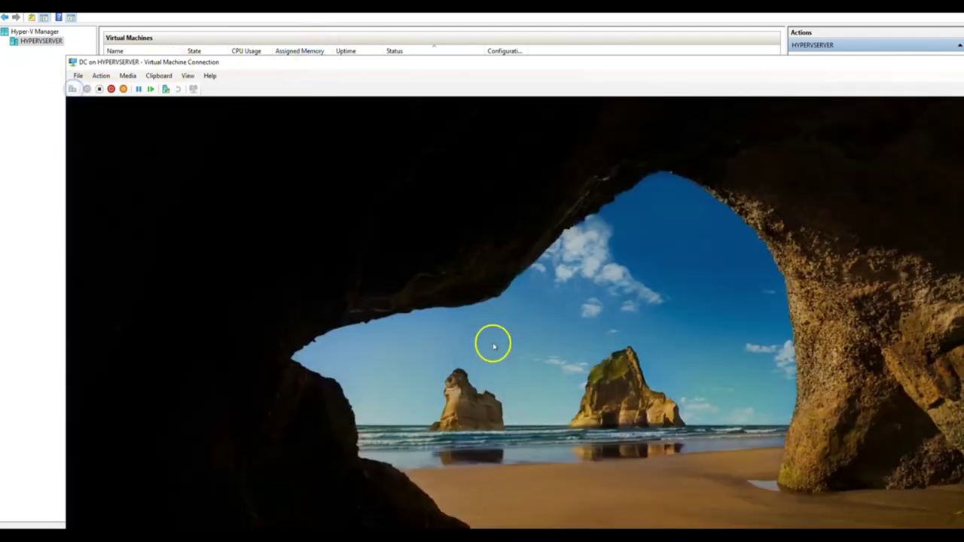
pyautogui.click(233, 60)
pyautogui.click(520, 426)
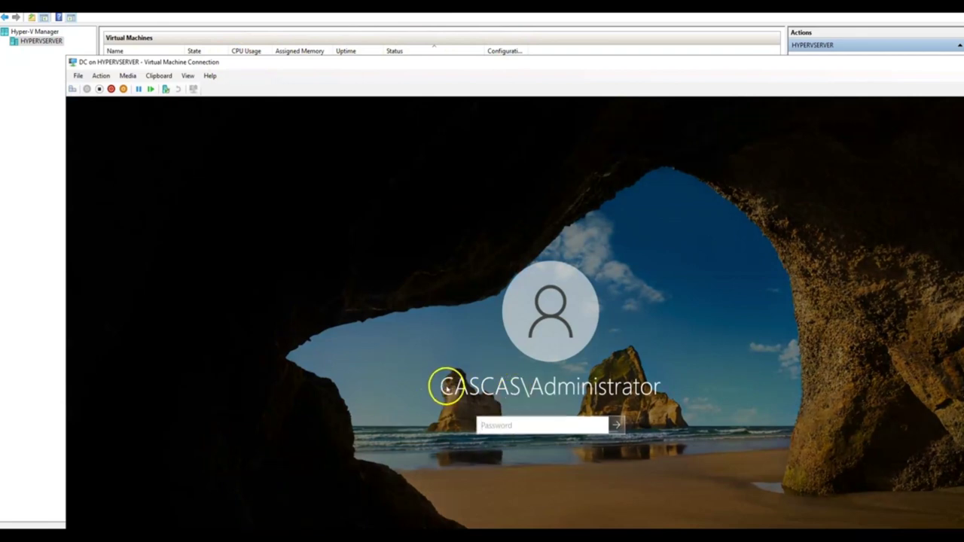
pyautogui.click(509, 427)
pyautogui.write('P')
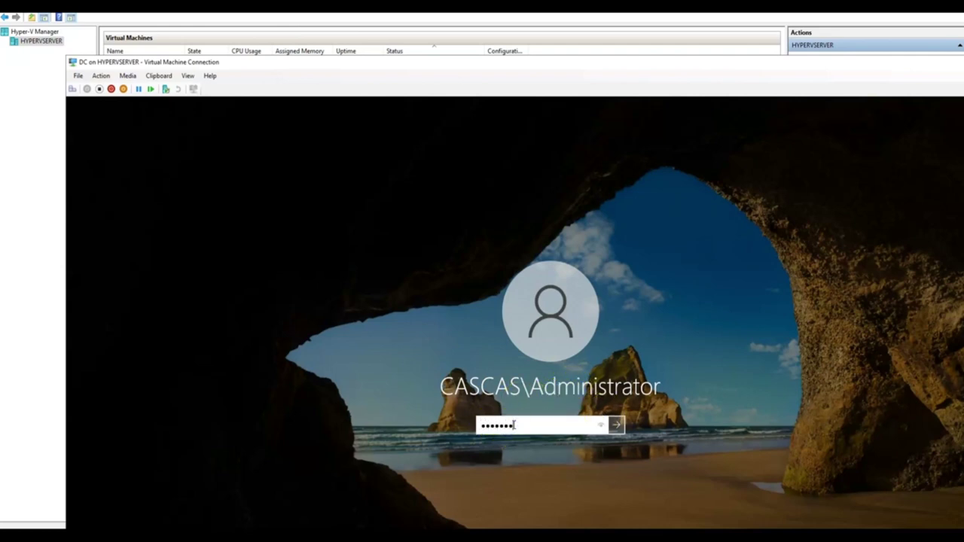
pyautogui.press('Return')
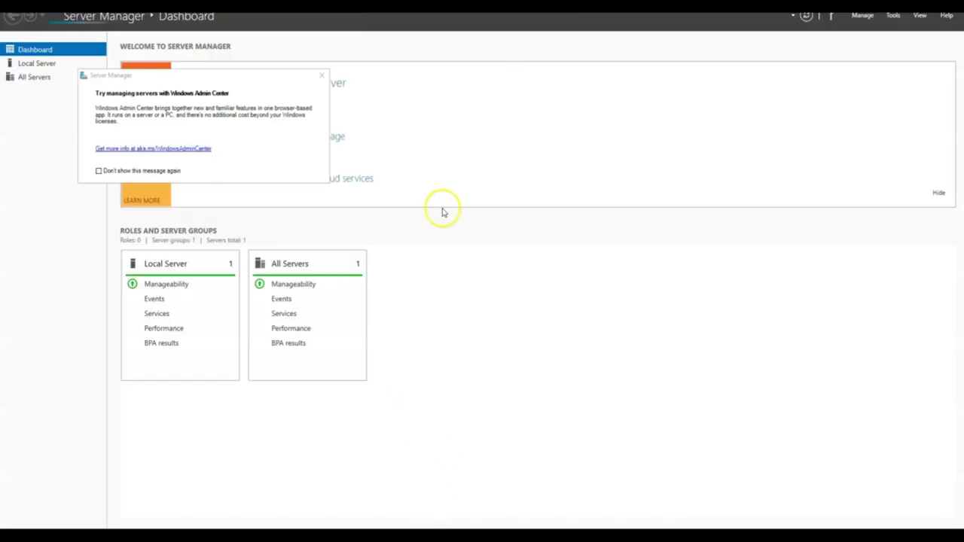
# Close the Windows Admin Center notice, launch Active Directory Users and Computers, and view the DNS and AD DS pages.
pyautogui.click(323, 76)
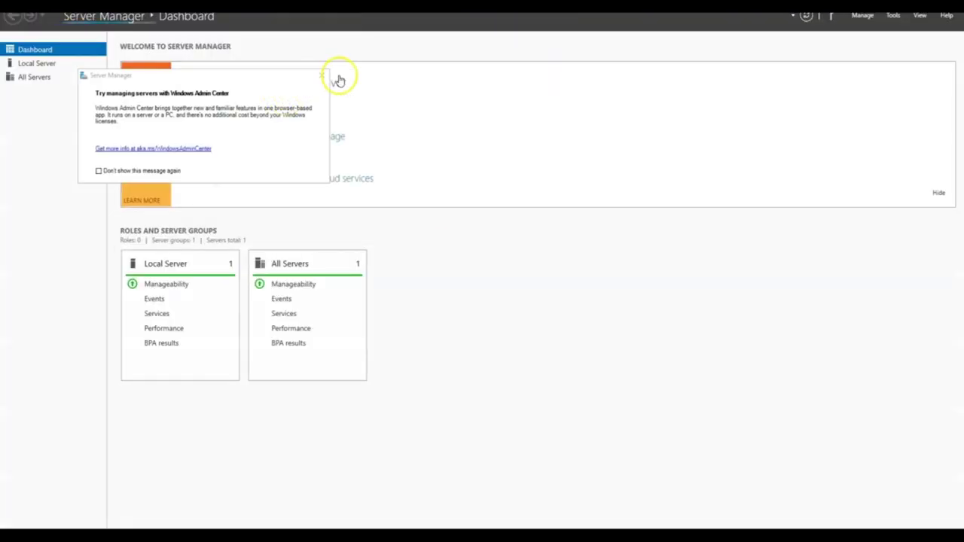
pyautogui.click(321, 75)
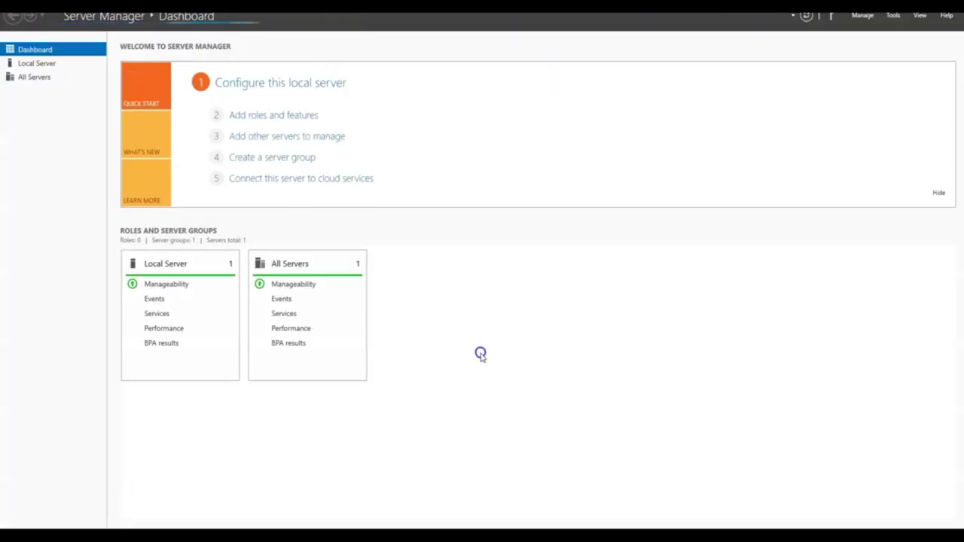
pyautogui.click(893, 18)
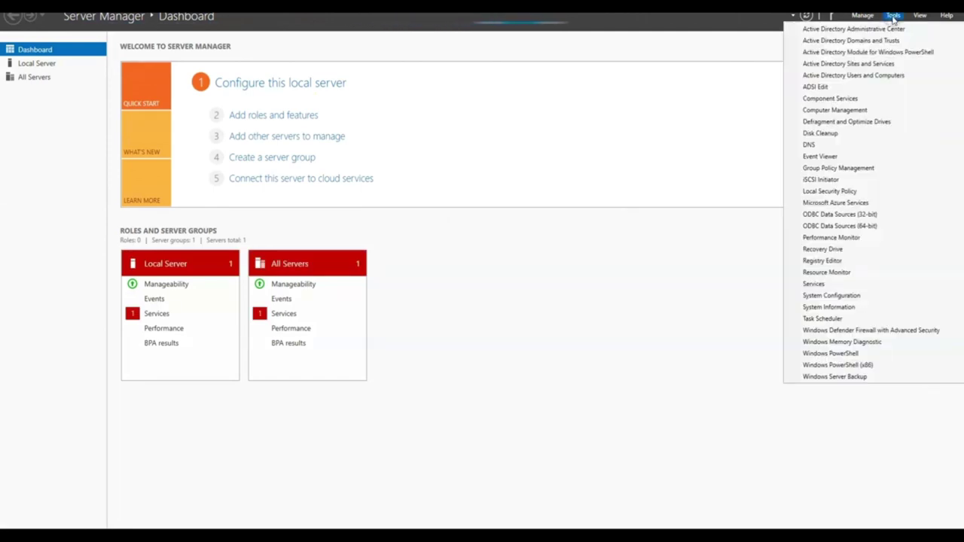
pyautogui.click(858, 77)
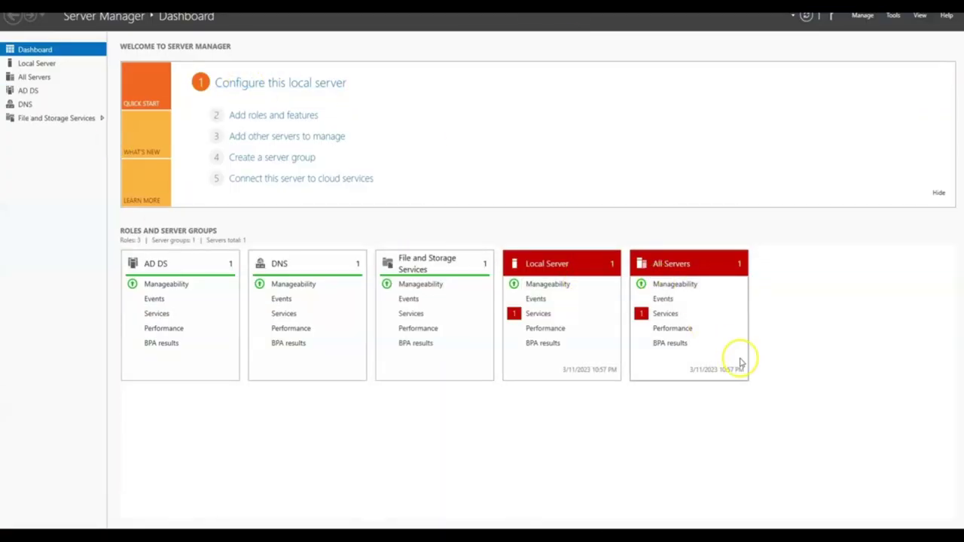
pyautogui.click(28, 105)
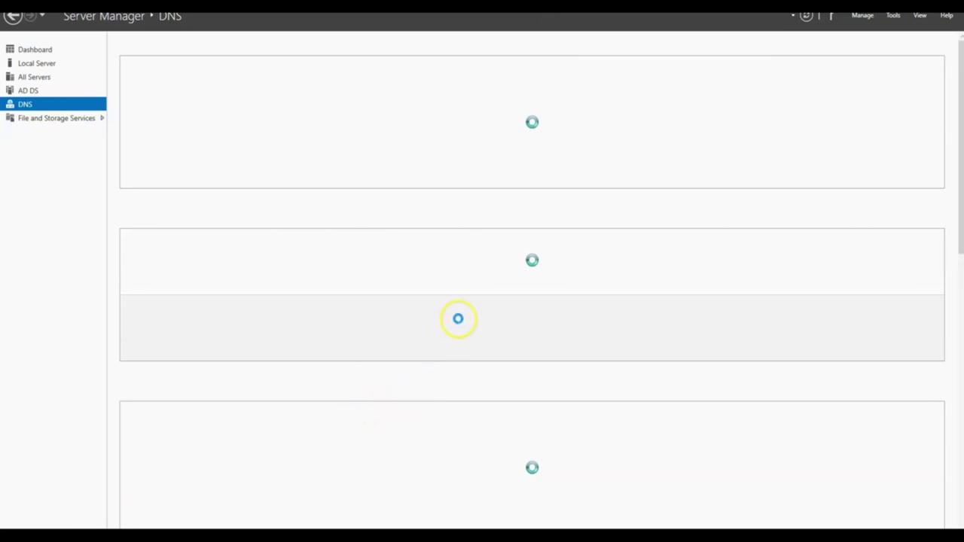
pyautogui.press('Up')
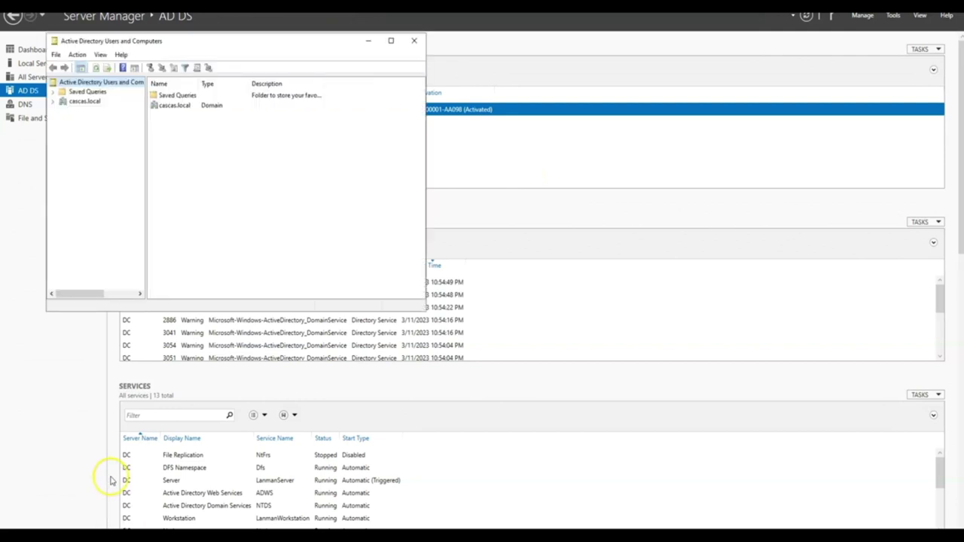
# Pin Active Directory Users and Computers, maximize it and expand the cascas.local domain.
pyautogui.rightClick(110, 535)
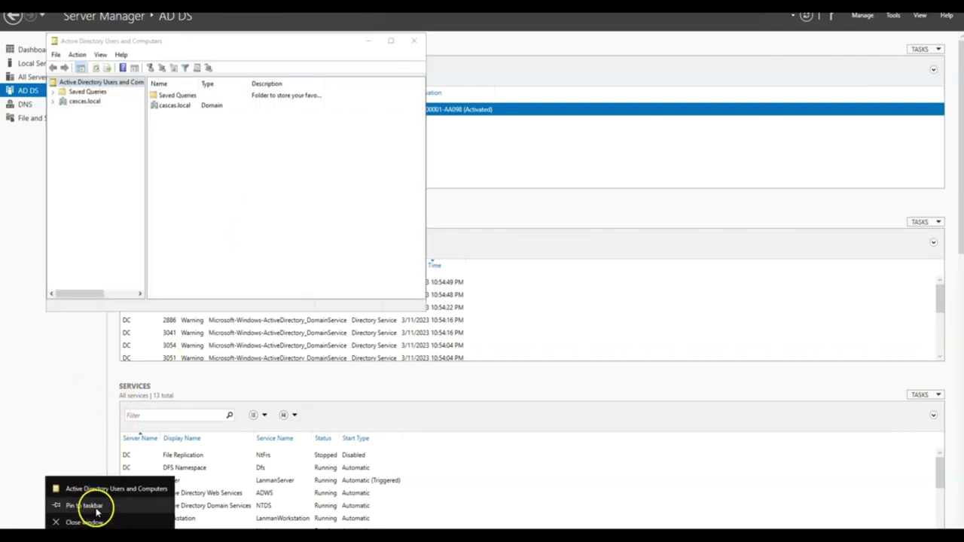
pyautogui.click(97, 509)
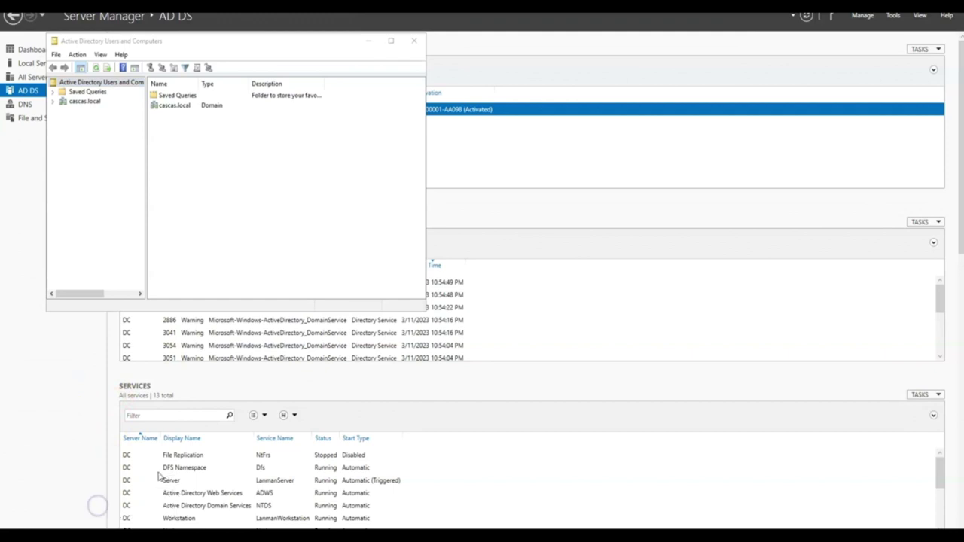
pyautogui.click(390, 40)
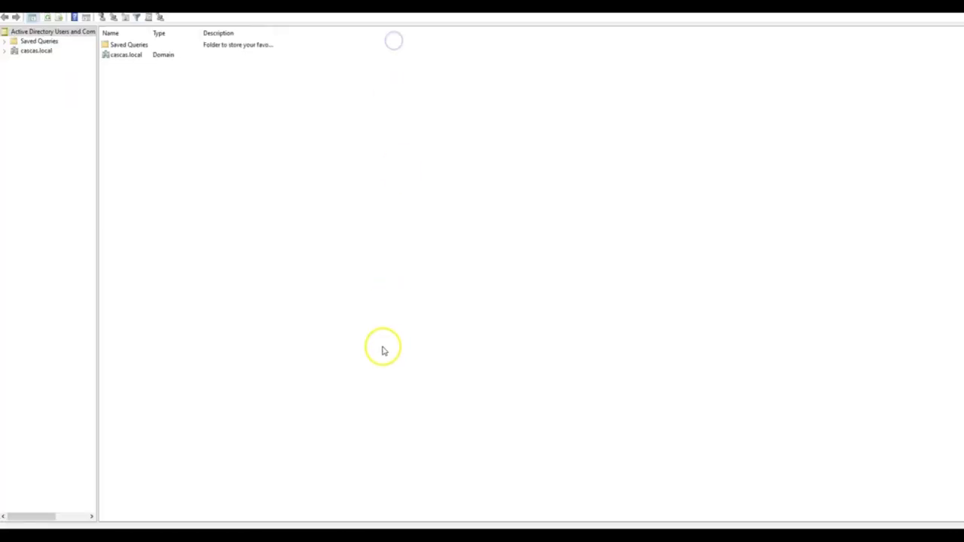
pyautogui.click(30, 51)
pyautogui.click(4, 50)
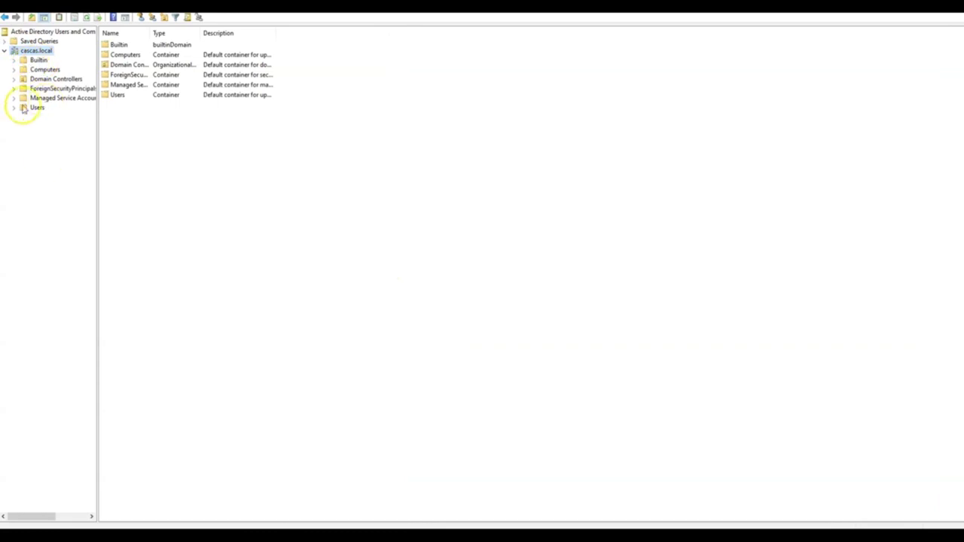
# Browse the Builtin, Computers, Domain Controllers, ForeignSecurityPrincipals and Managed Service Accounts containers.
pyautogui.click(37, 60)
pyautogui.click(44, 70)
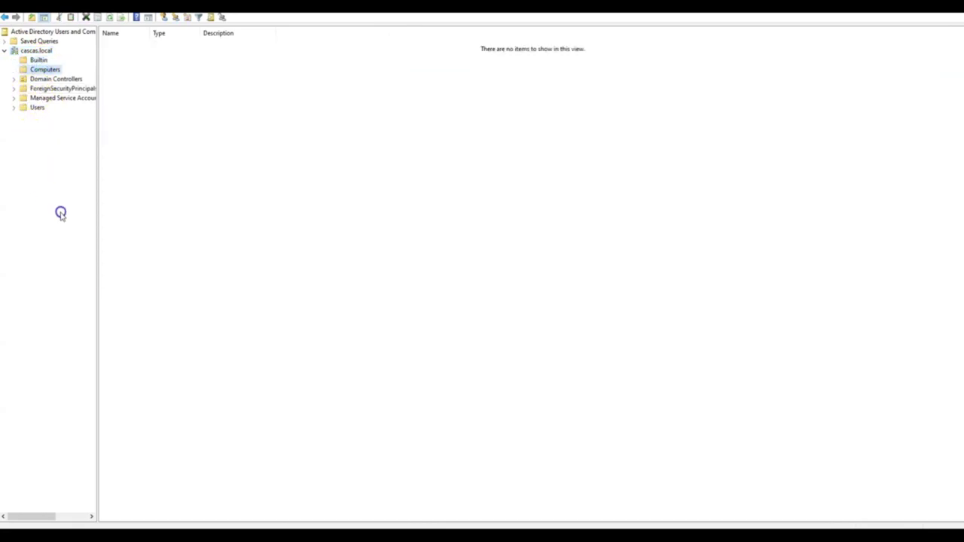
pyautogui.click(49, 80)
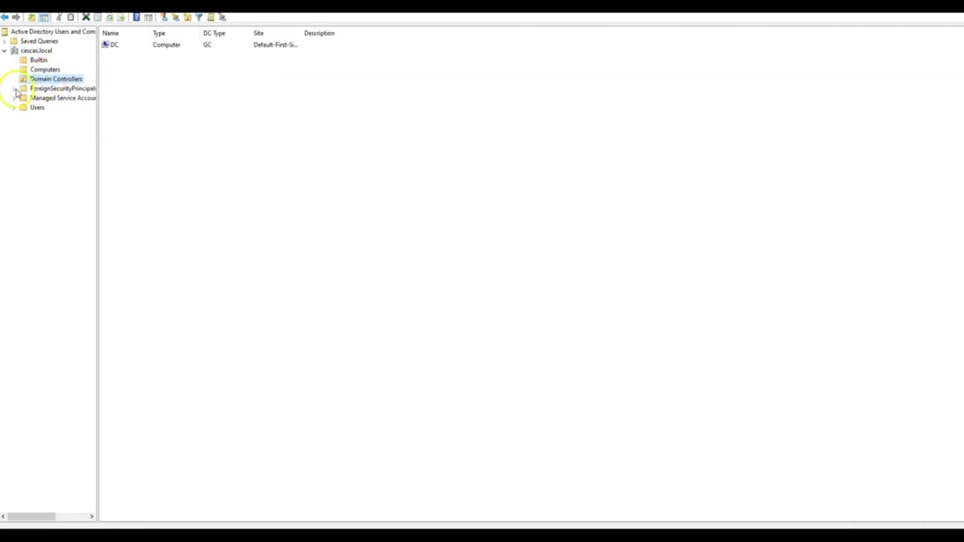
pyautogui.click(59, 89)
pyautogui.click(41, 79)
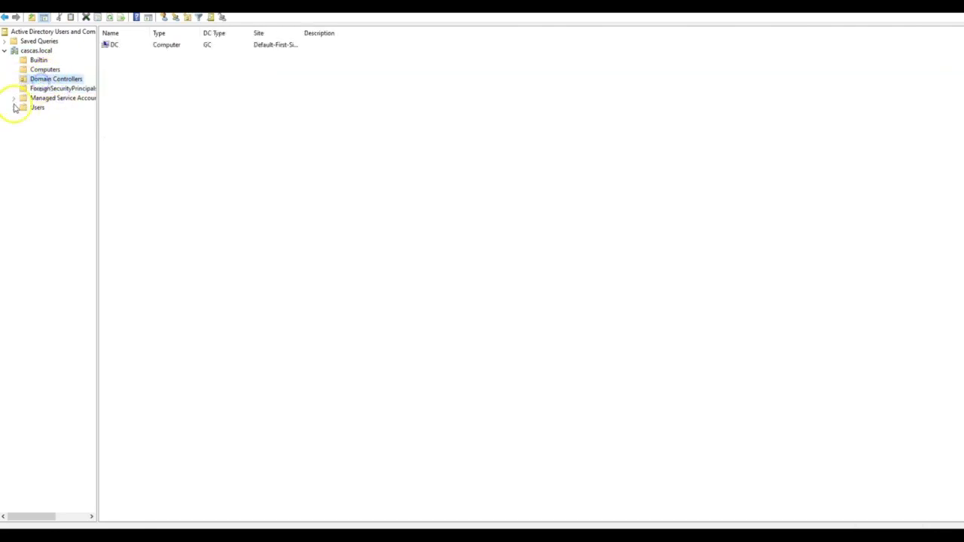
pyautogui.click(39, 98)
pyautogui.click(34, 108)
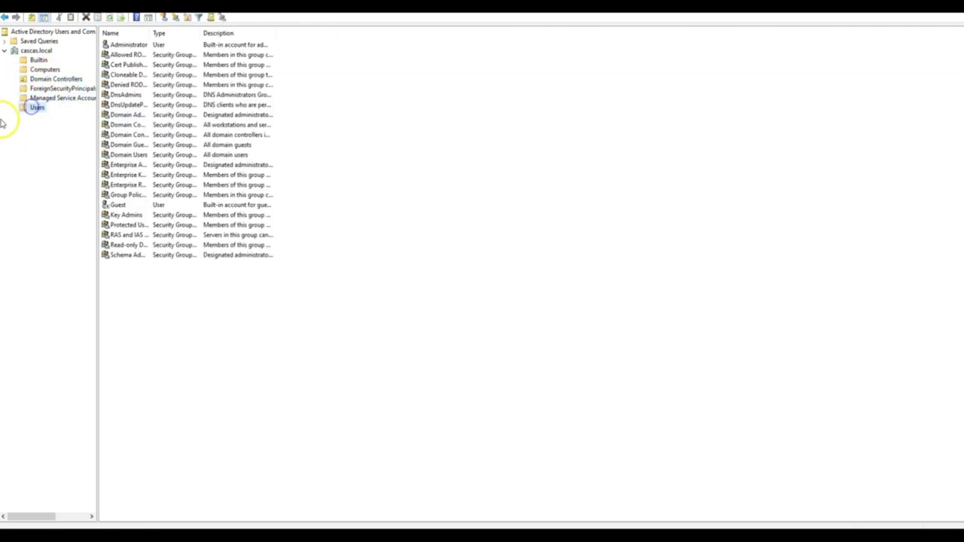
# List the Users container and widen the Name column to show full group names.
pyautogui.click(36, 51)
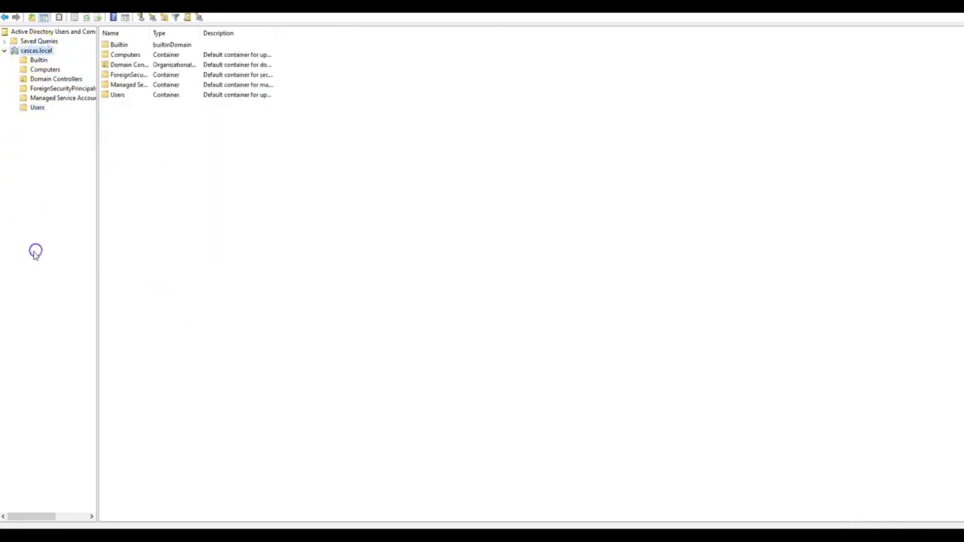
pyautogui.click(34, 108)
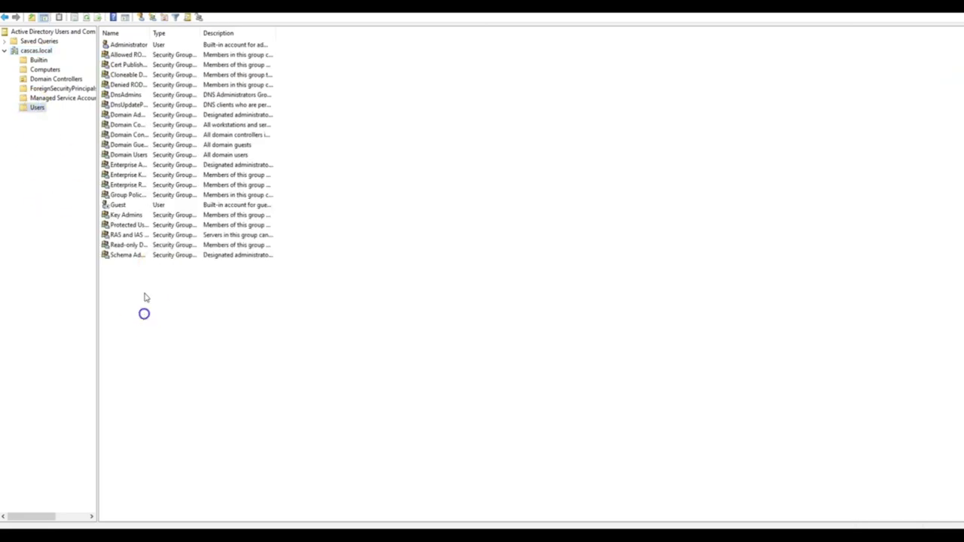
pyautogui.moveTo(311, 54); pyautogui.dragTo(316, 54)
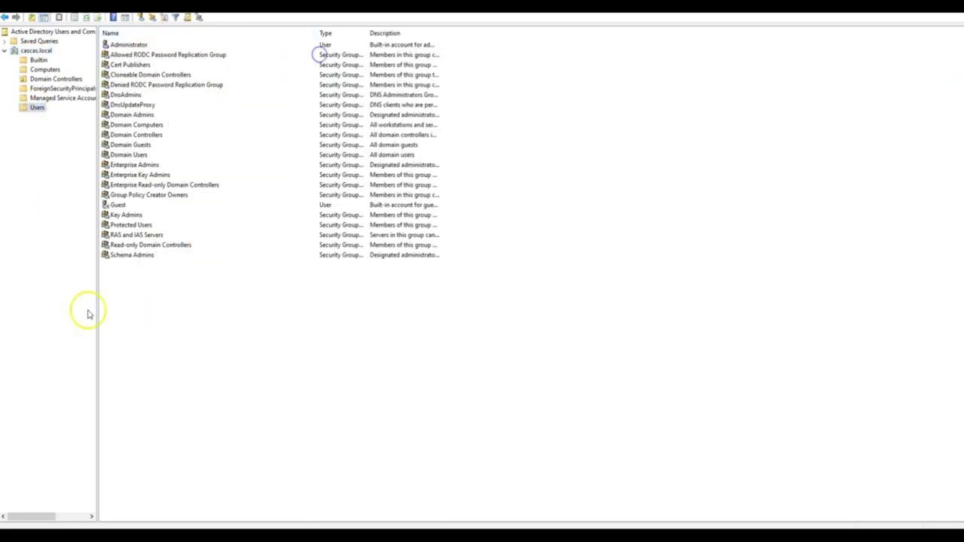
pyautogui.click(40, 78)
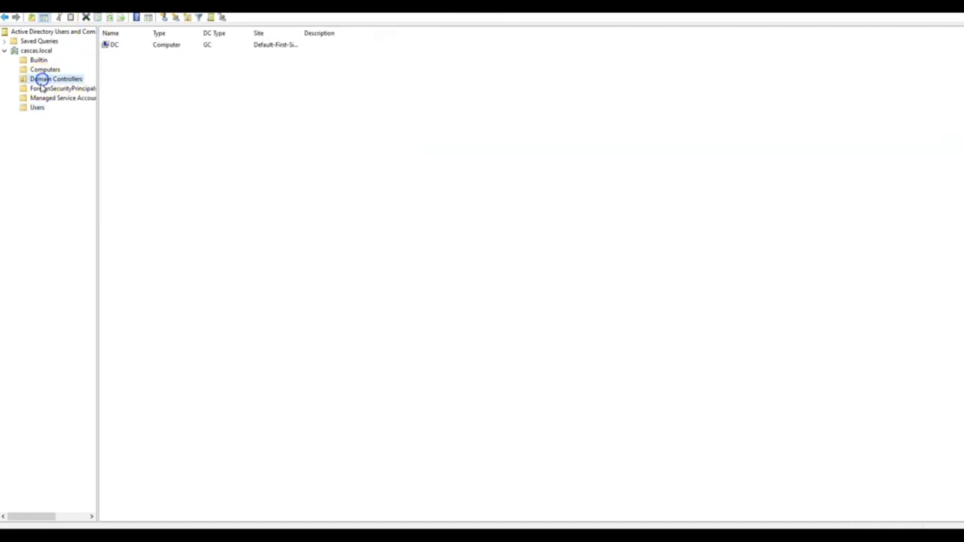
pyautogui.click(243, 339)
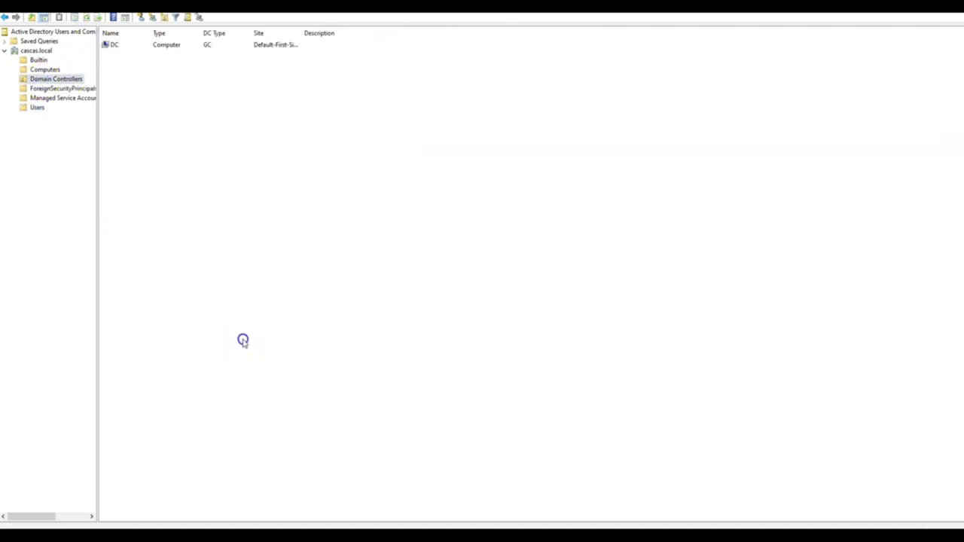
pyautogui.click(37, 108)
pyautogui.click(374, 262)
pyautogui.click(415, 392)
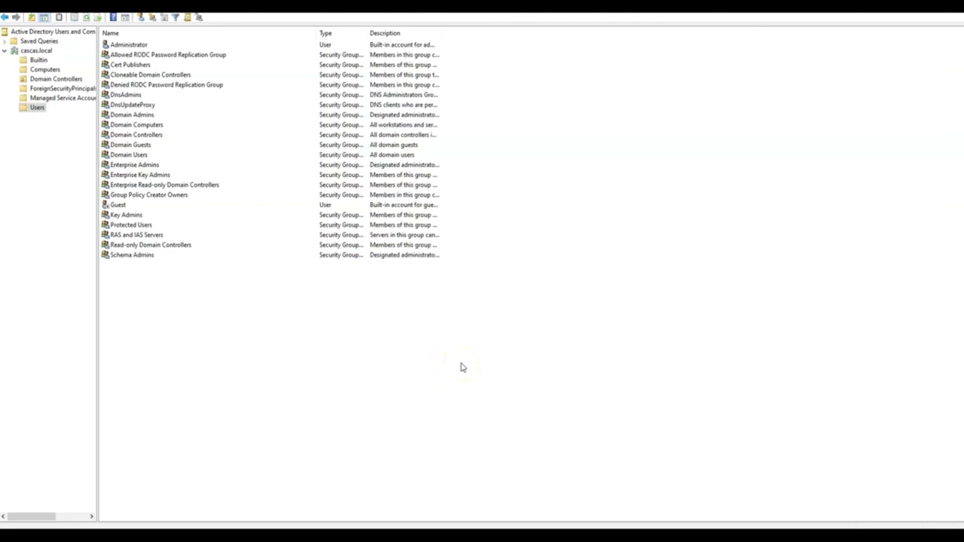
pyautogui.click(484, 370)
pyautogui.click(500, 345)
pyautogui.click(495, 361)
# Start a new user in Users with last name 1 and logon name User1.
pyautogui.rightClick(37, 109)
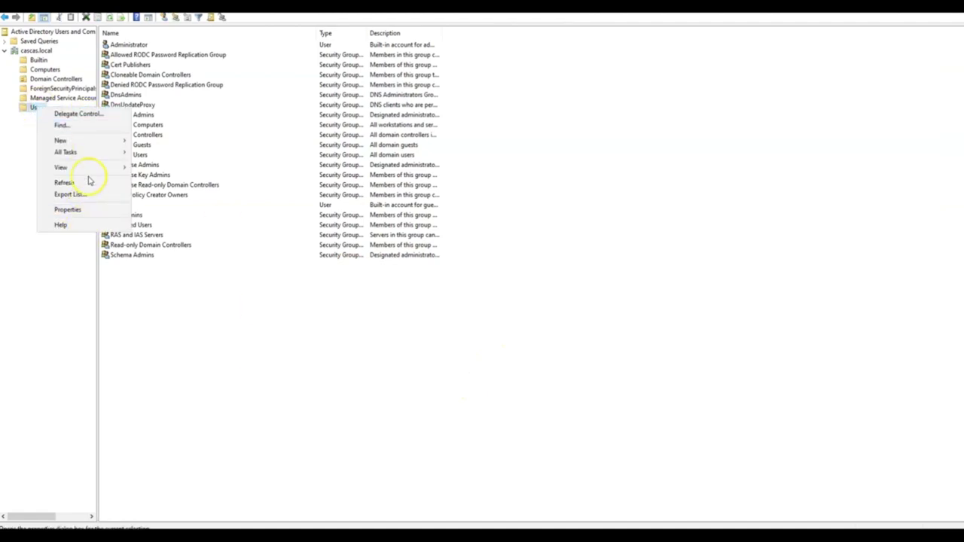
pyautogui.moveTo(87, 143)
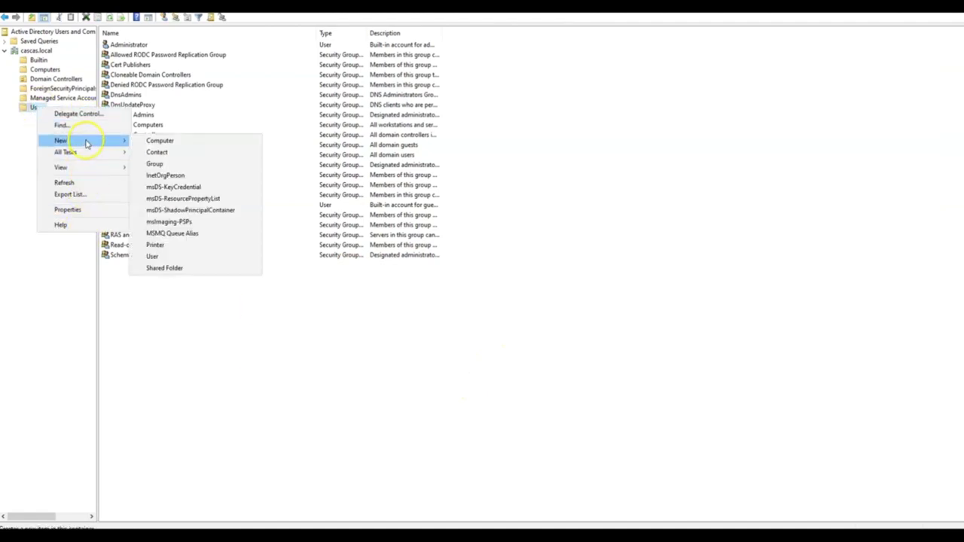
pyautogui.click(163, 257)
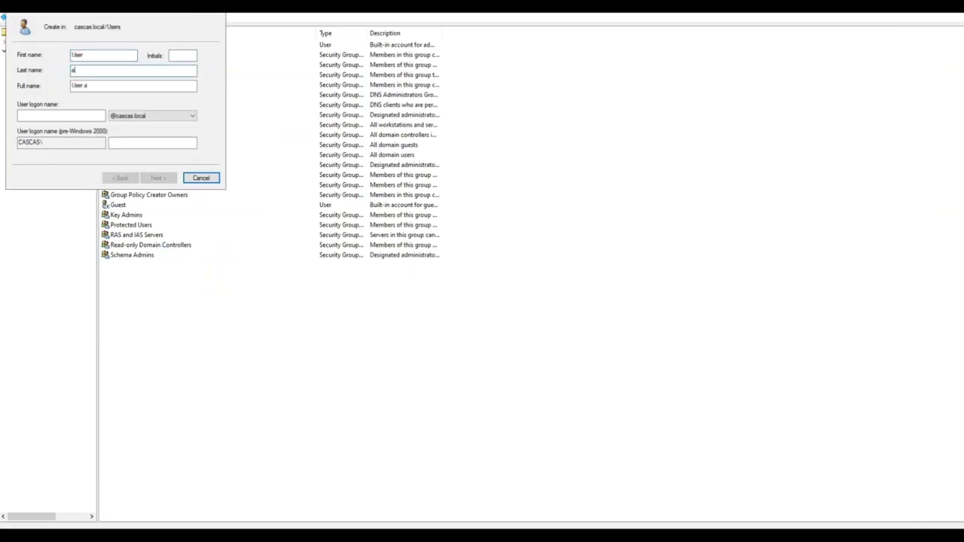
pyautogui.write('1')
pyautogui.press('Tab')
pyautogui.press('Tab')
pyautogui.write('U')
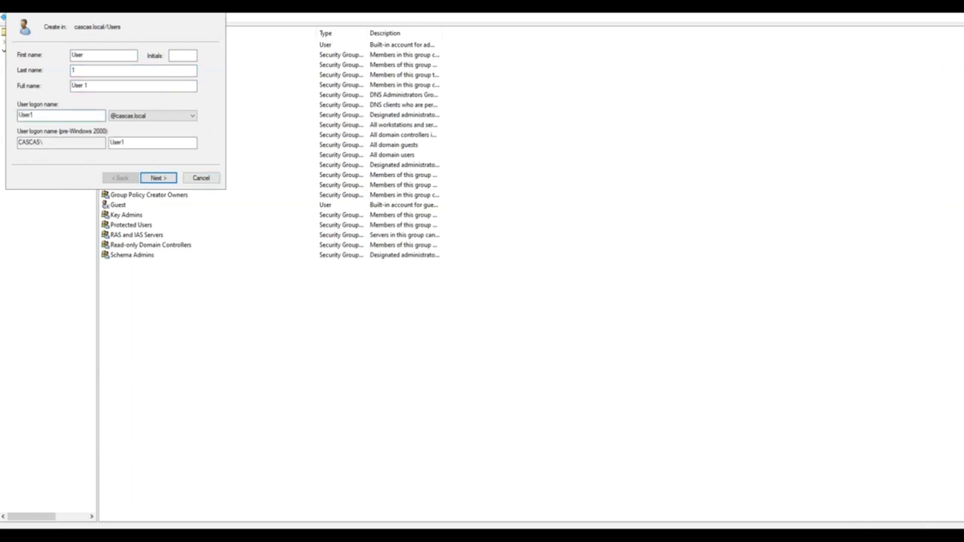
pyautogui.click(159, 179)
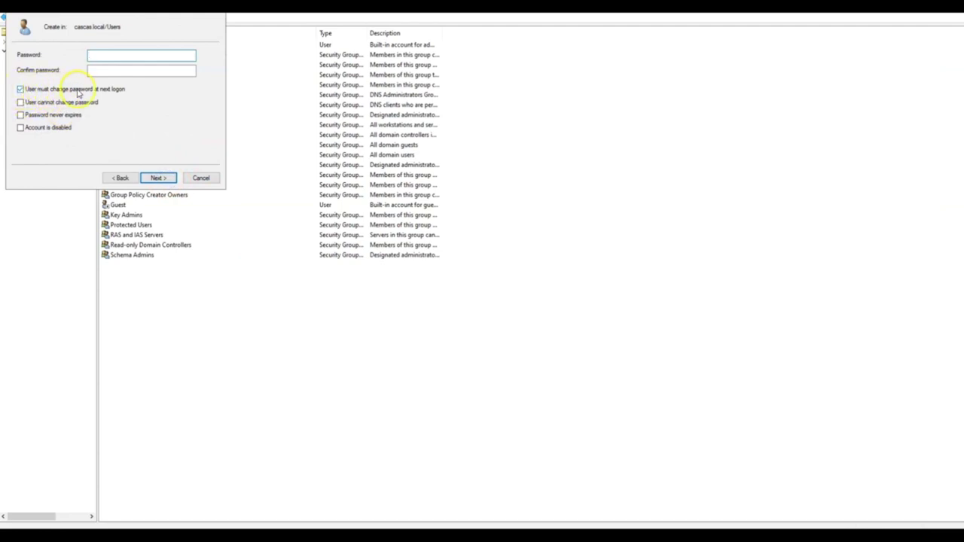
# Give User1 a password with no forced change at next logon and finish creating the account.
pyautogui.click(21, 89)
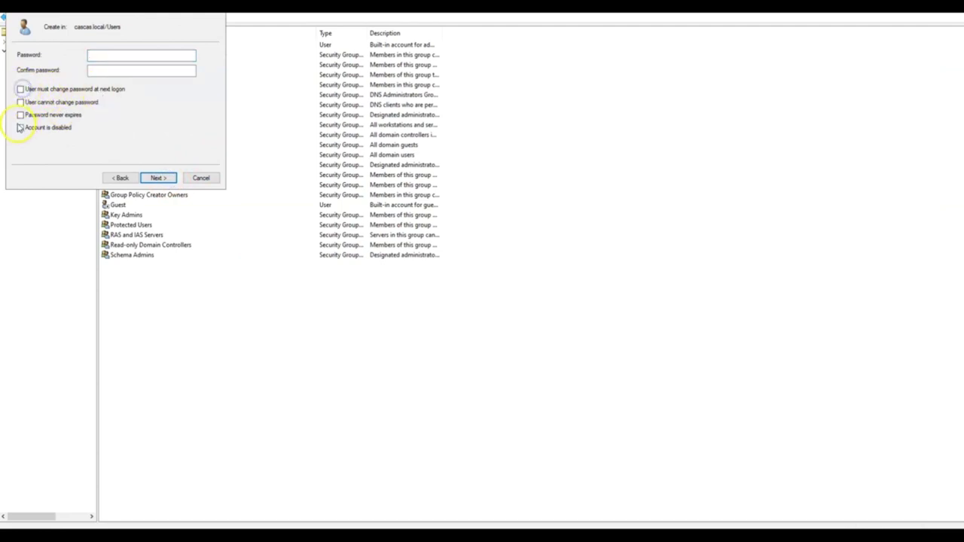
pyautogui.click(121, 57)
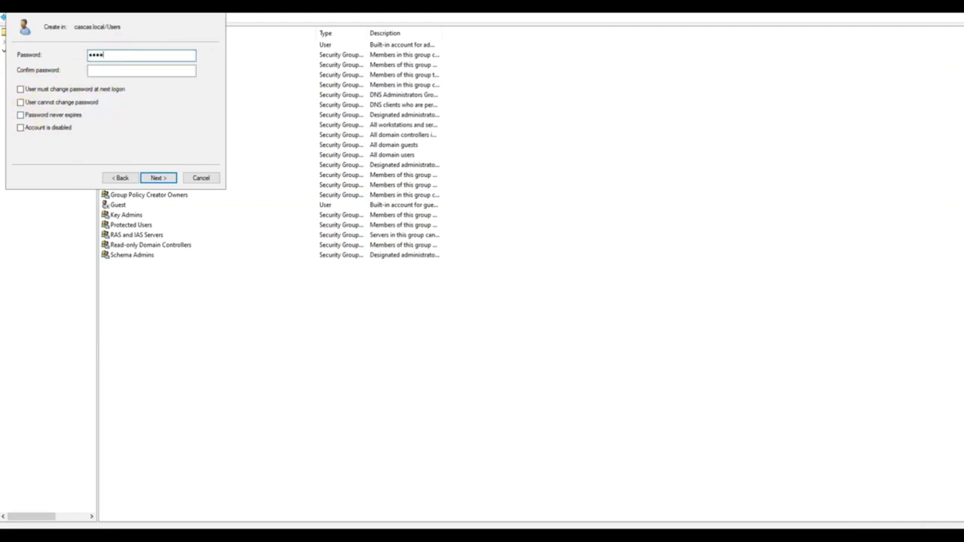
pyautogui.write('••••••••••••')
pyautogui.press('Tab')
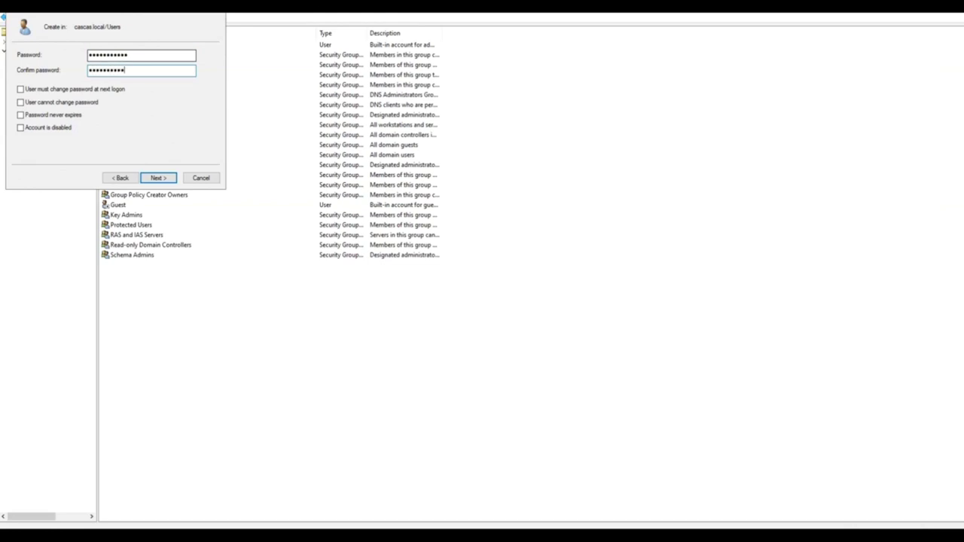
pyautogui.press('Return')
pyautogui.press('Return')
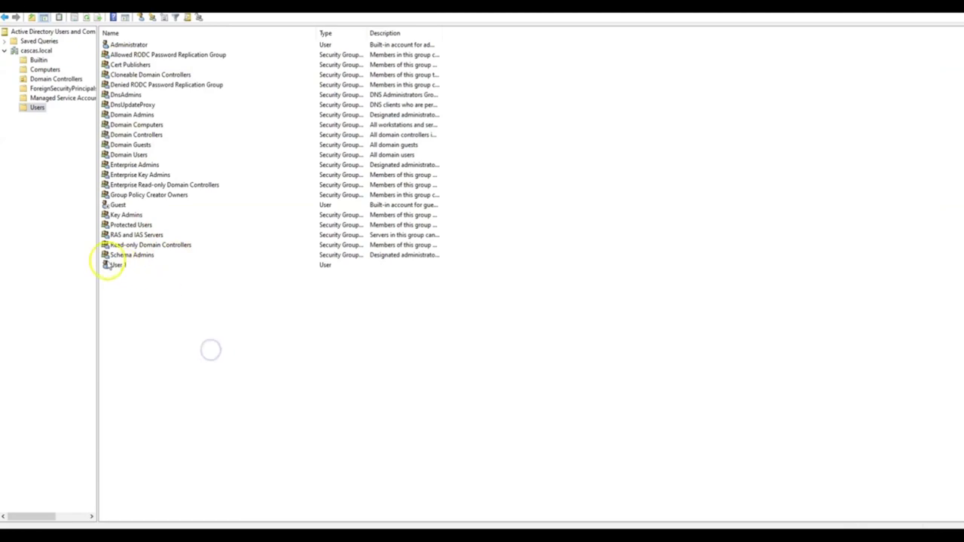
pyautogui.click(111, 266)
pyautogui.rightClick(112, 268)
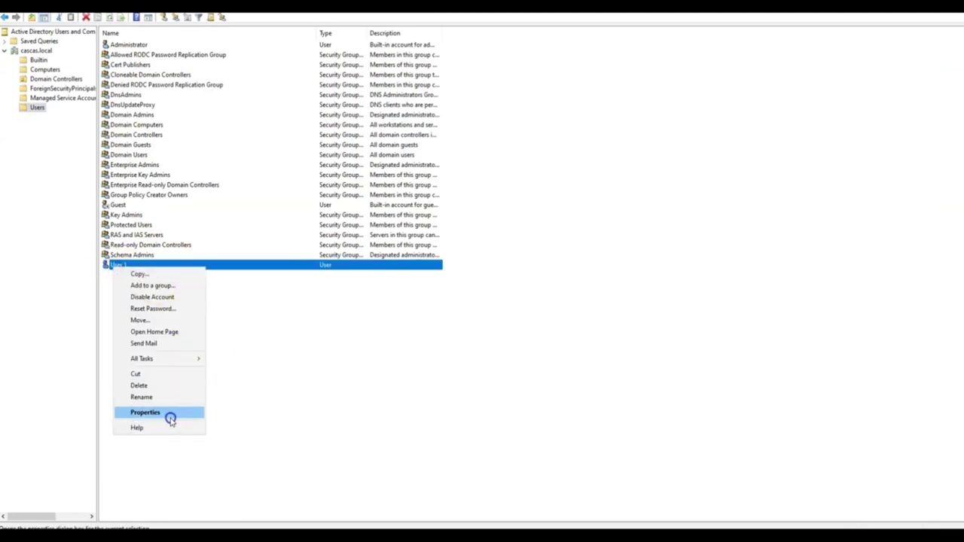
pyautogui.click(171, 415)
pyautogui.click(459, 162)
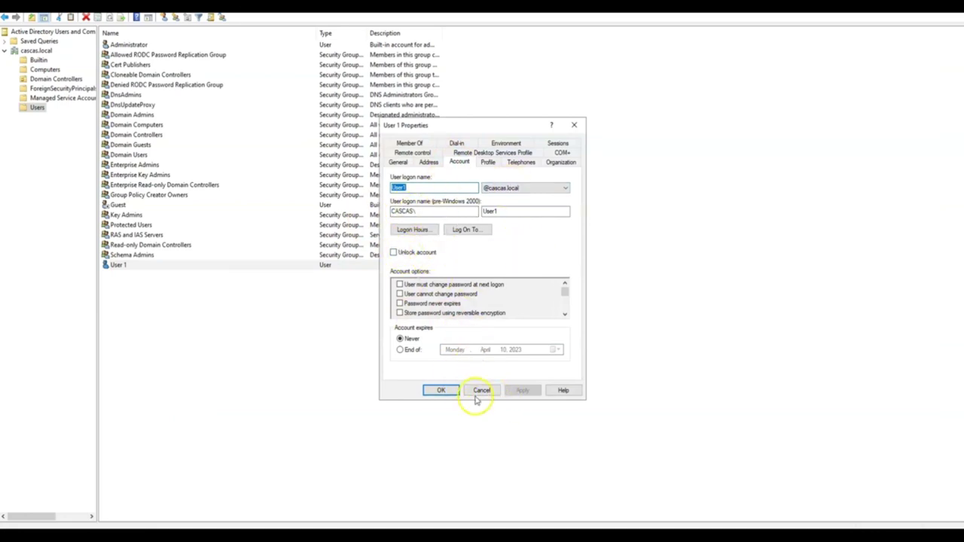
pyautogui.click(482, 390)
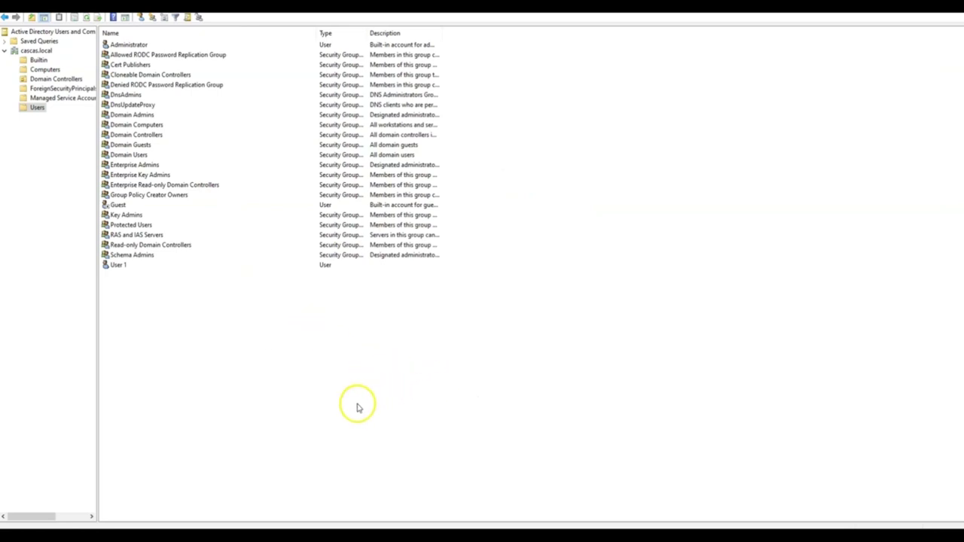
pyautogui.rightClick(119, 265)
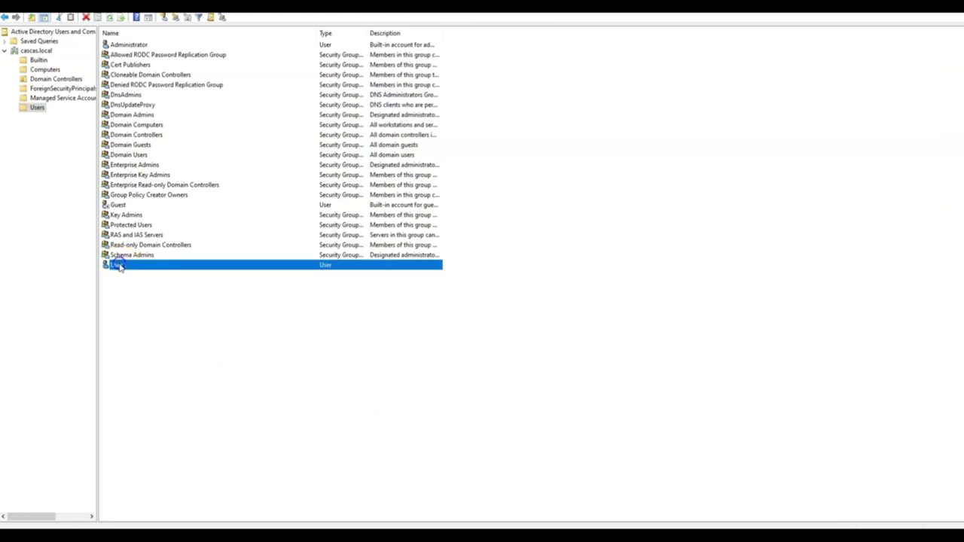
pyautogui.click(163, 424)
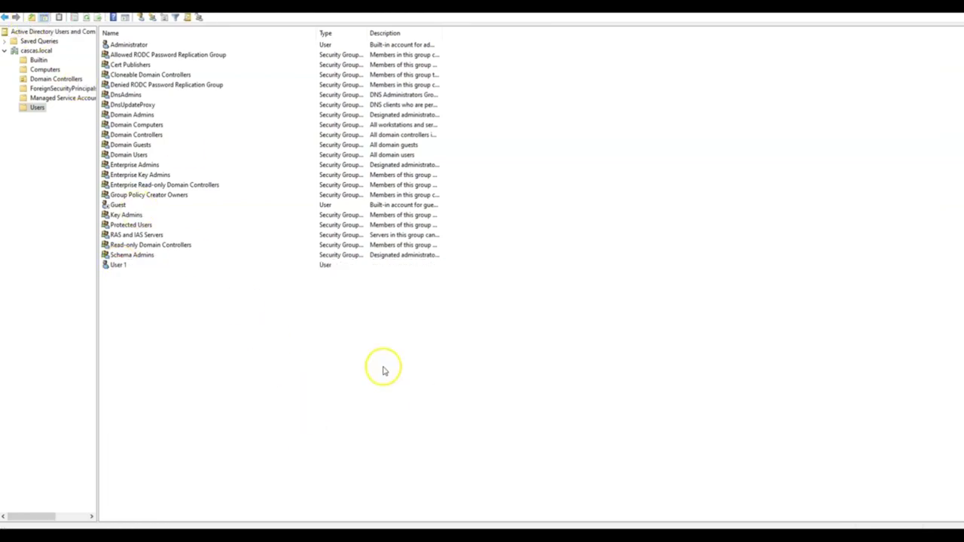
pyautogui.click(402, 433)
pyautogui.click(401, 434)
pyautogui.click(404, 434)
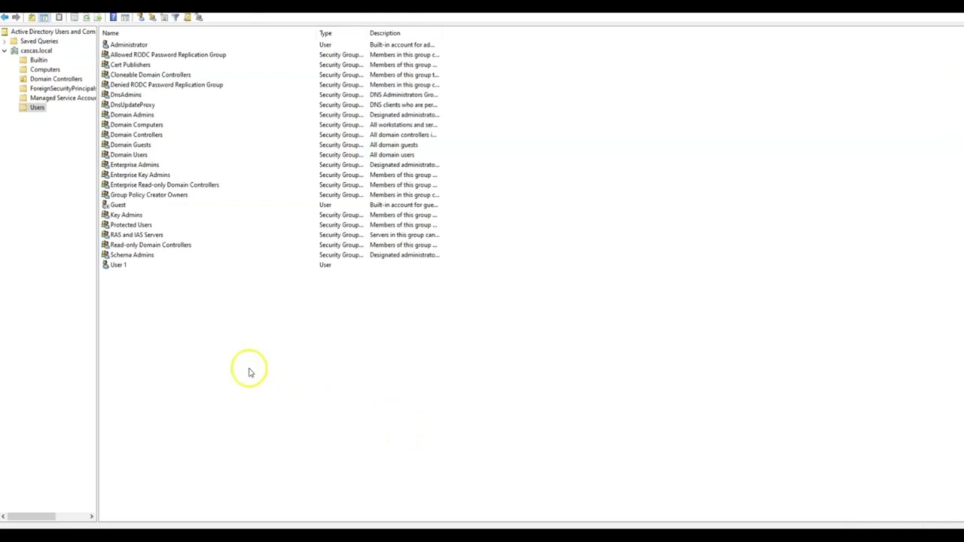
pyautogui.click(123, 268)
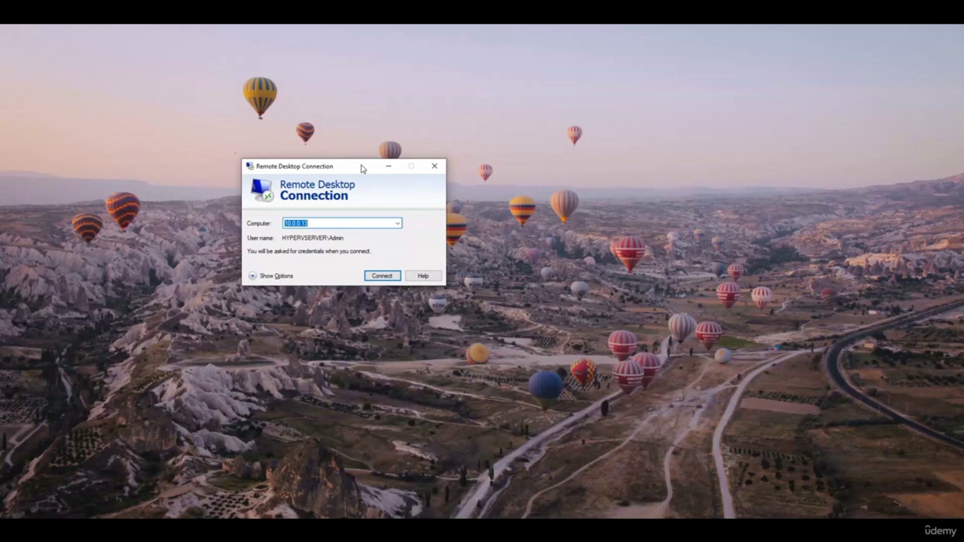
# Connect to 10.0.0.144 as admin and accept the unverified certificate.
pyautogui.press('End')
pyautogui.write('44')
pyautogui.press('Return')
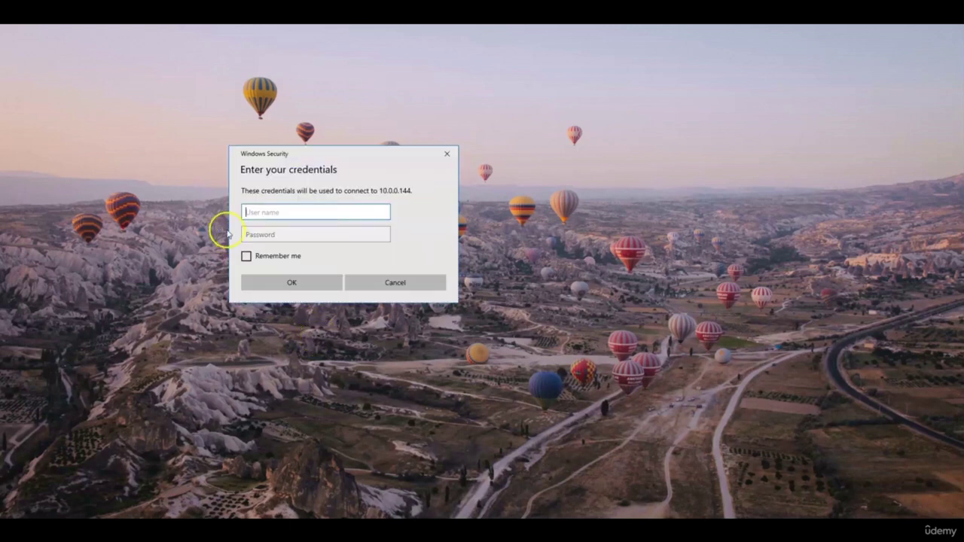
pyautogui.write('admin')
pyautogui.press('Tab')
pyautogui.write('••')
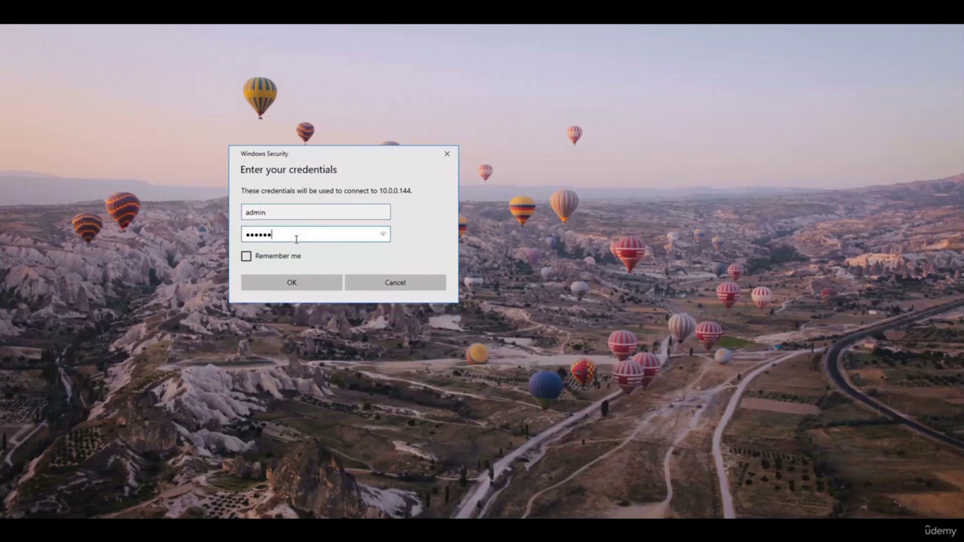
pyautogui.press('Return')
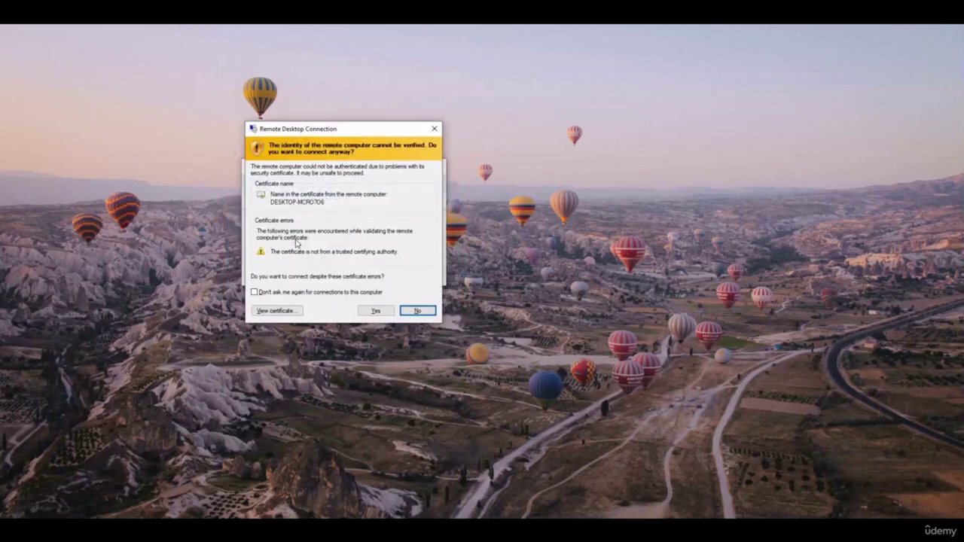
pyautogui.click(376, 311)
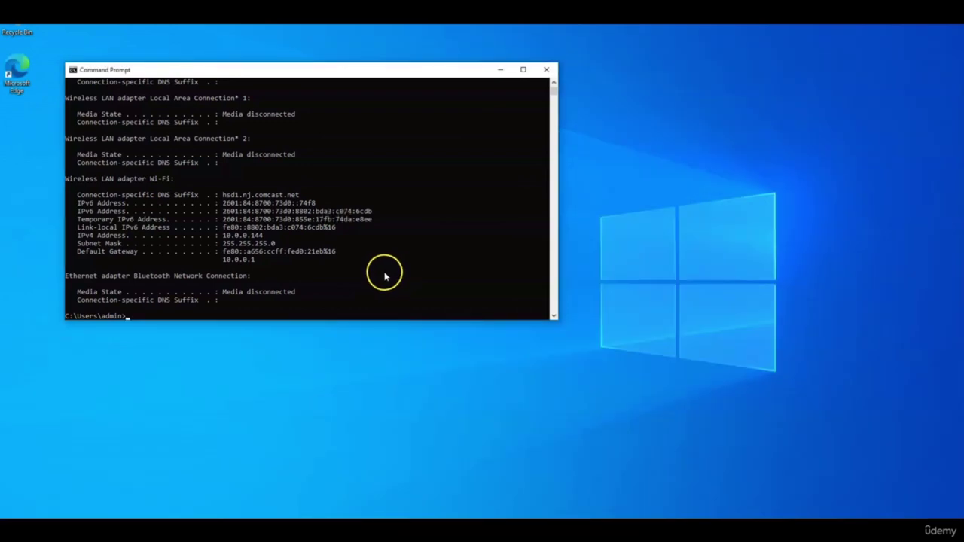
pyautogui.moveTo(382, 267); pyautogui.dragTo(382, 276)
# Close Command Prompt and open System Properties on the Computer Name tab via This PC's About page.
pyautogui.click(546, 69)
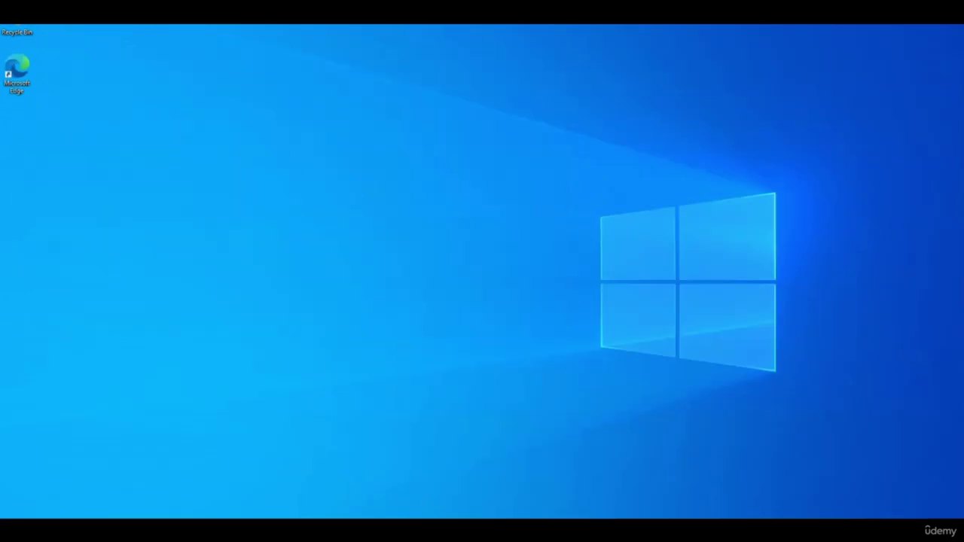
pyautogui.press('super+e')
pyautogui.rightClick(234, 272)
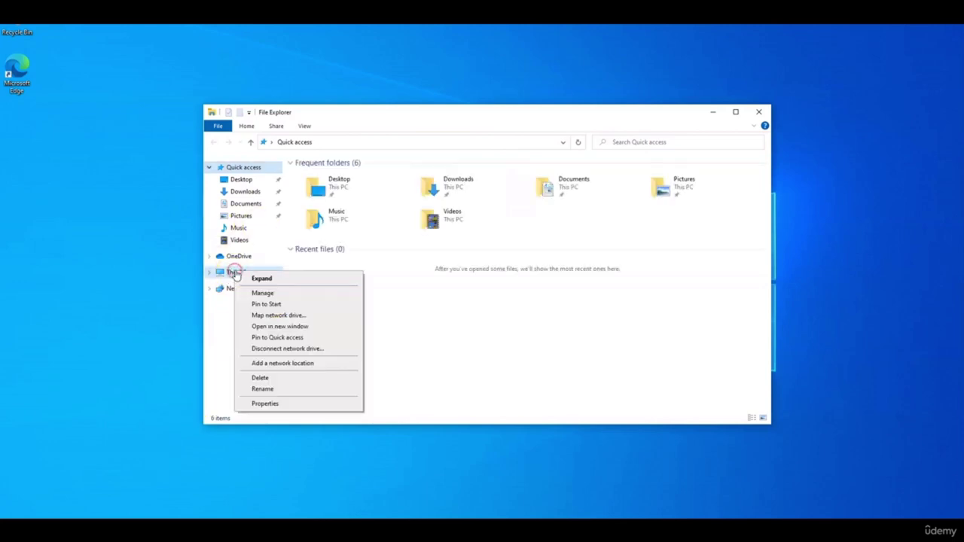
pyautogui.click(315, 406)
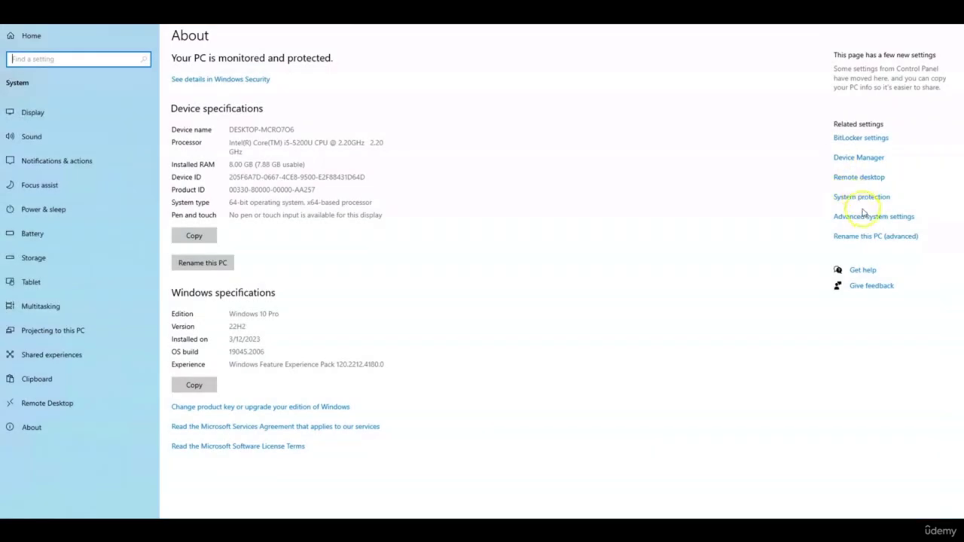
pyautogui.click(867, 216)
pyautogui.moveTo(232, 92); pyautogui.dragTo(317, 99)
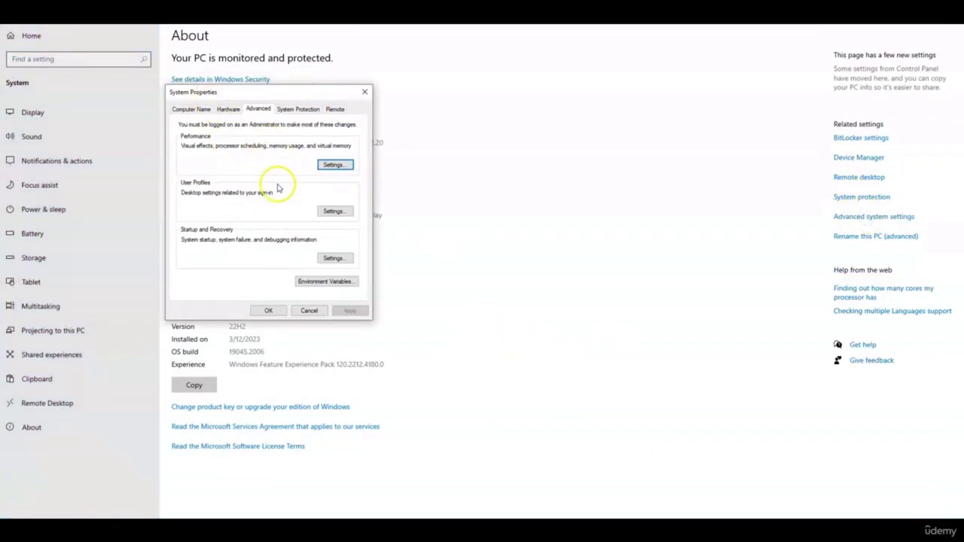
pyautogui.click(190, 109)
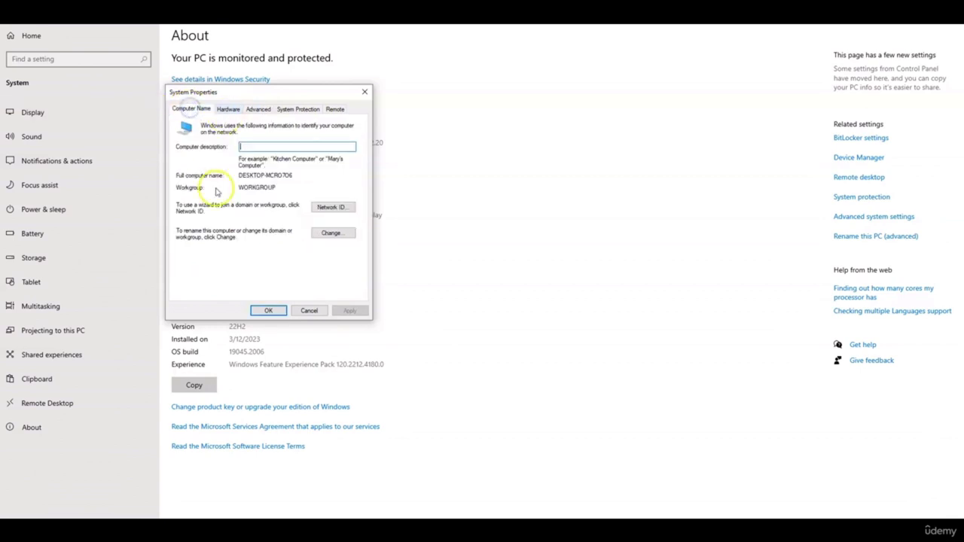
# Enter computer name Laptop1 and domain cascas.local; the join fails with a domain controller error.
pyautogui.click(337, 233)
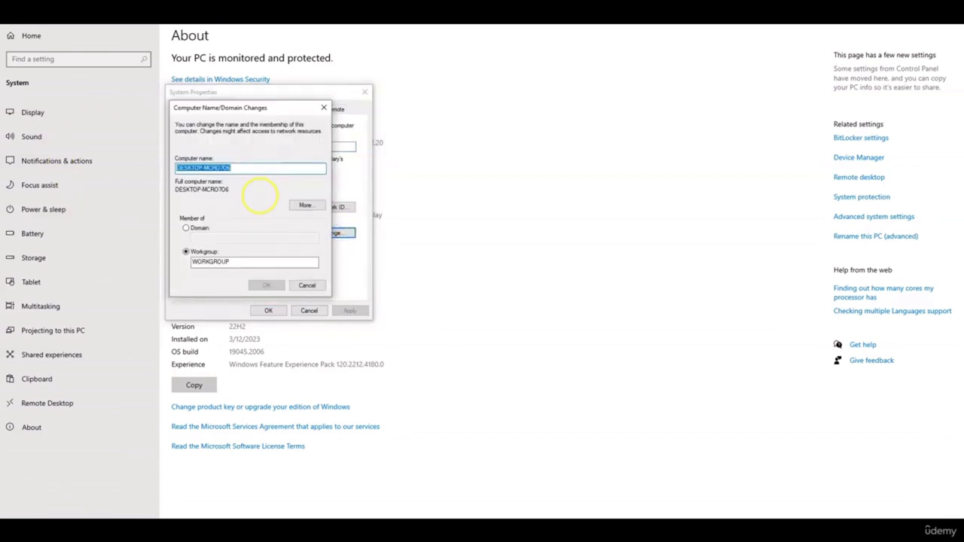
pyautogui.write('Lap')
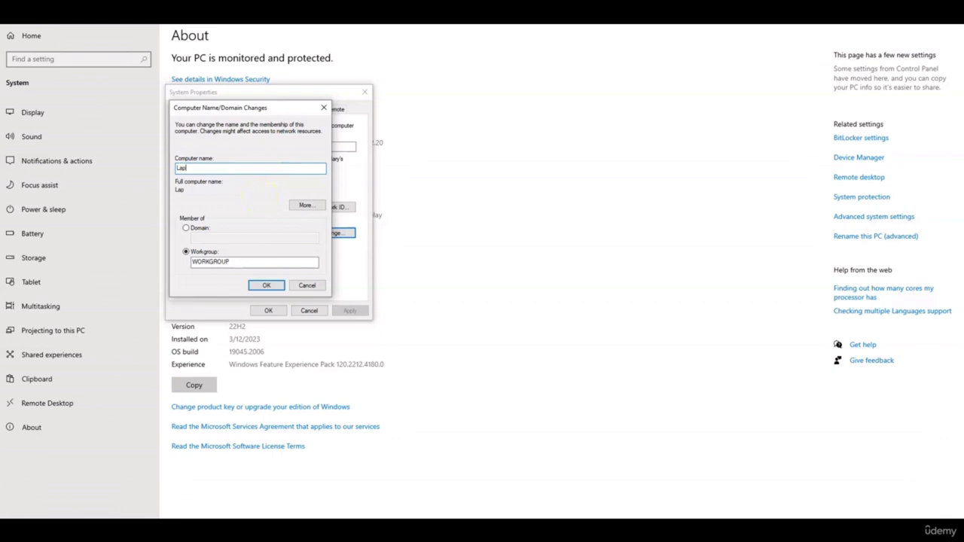
pyautogui.write('top1')
pyautogui.click(186, 228)
pyautogui.click(214, 239)
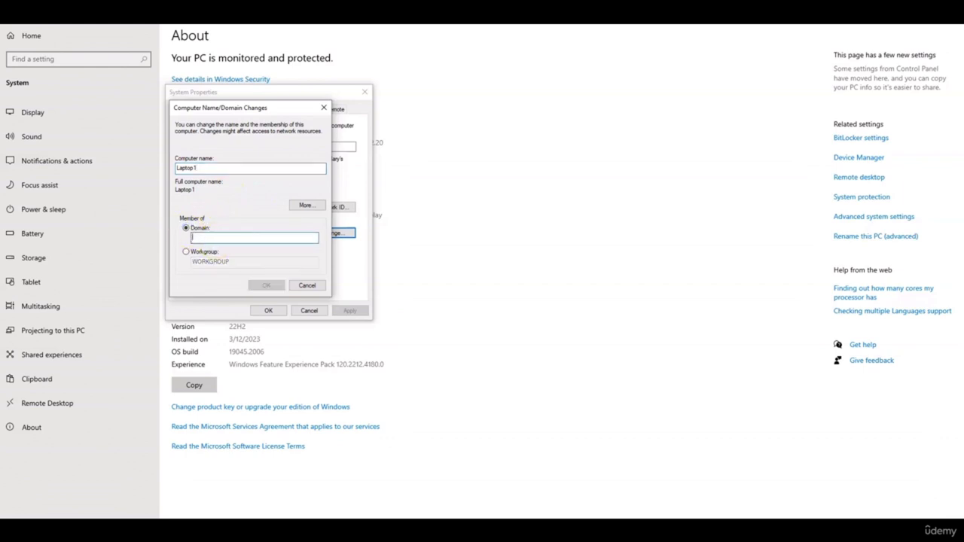
pyautogui.write('casca.local')
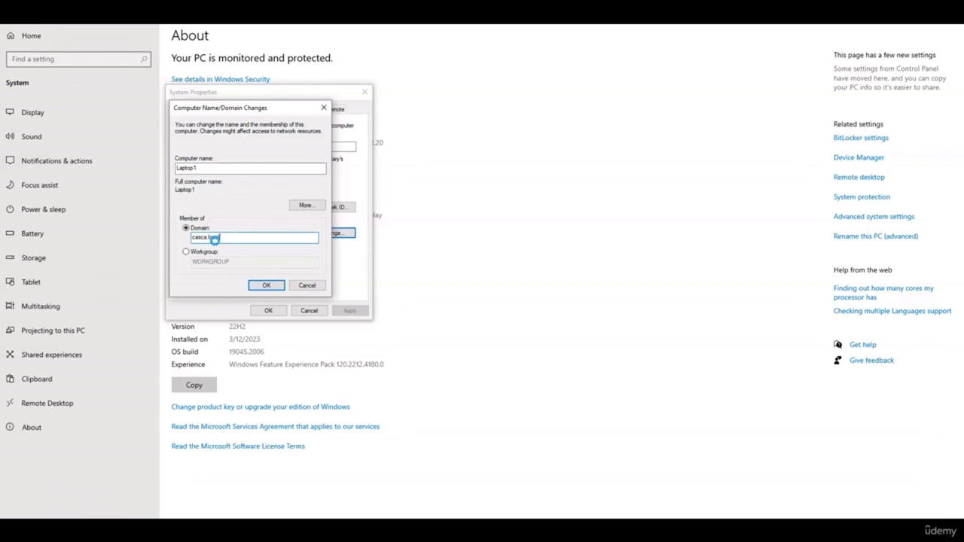
pyautogui.press('Return')
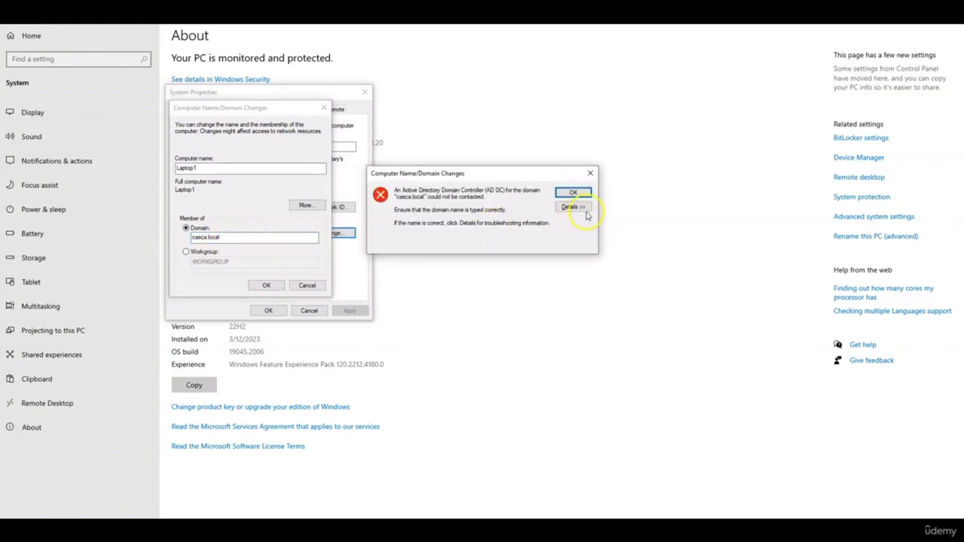
pyautogui.click(575, 194)
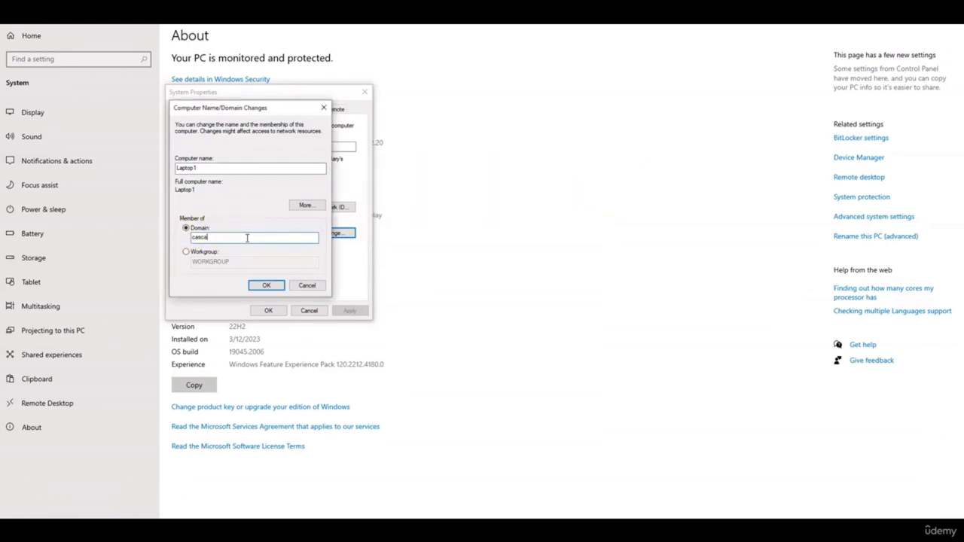
pyautogui.write('s.local')
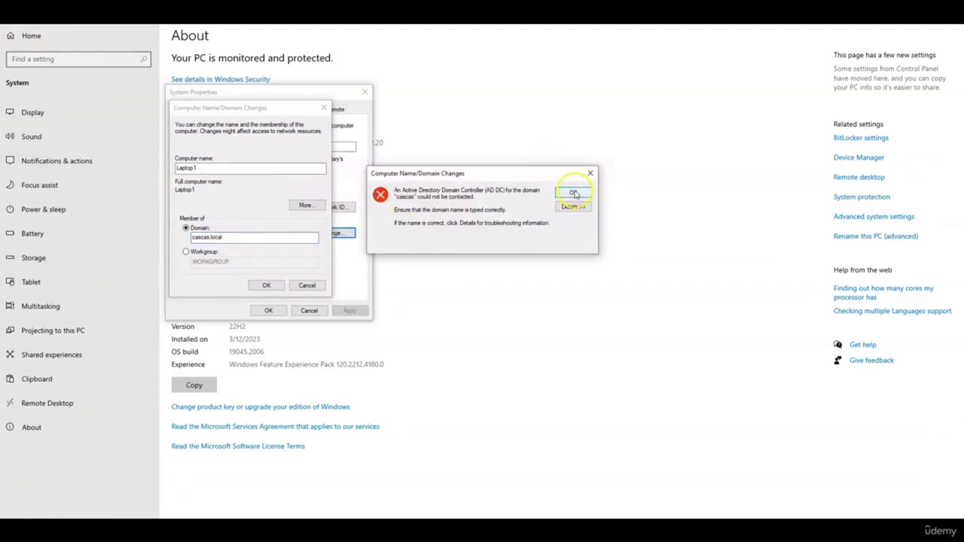
pyautogui.click(574, 193)
pyautogui.click(247, 240)
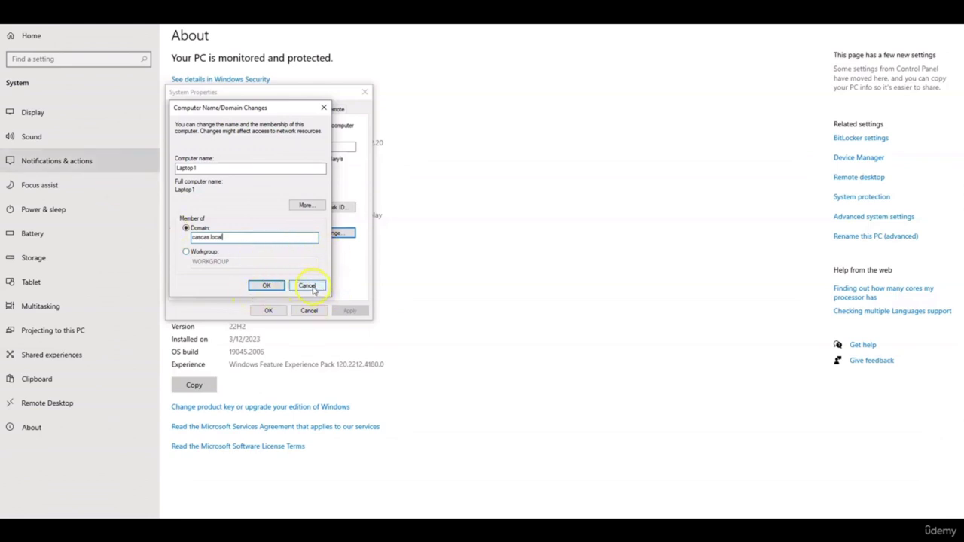
pyautogui.press('super')
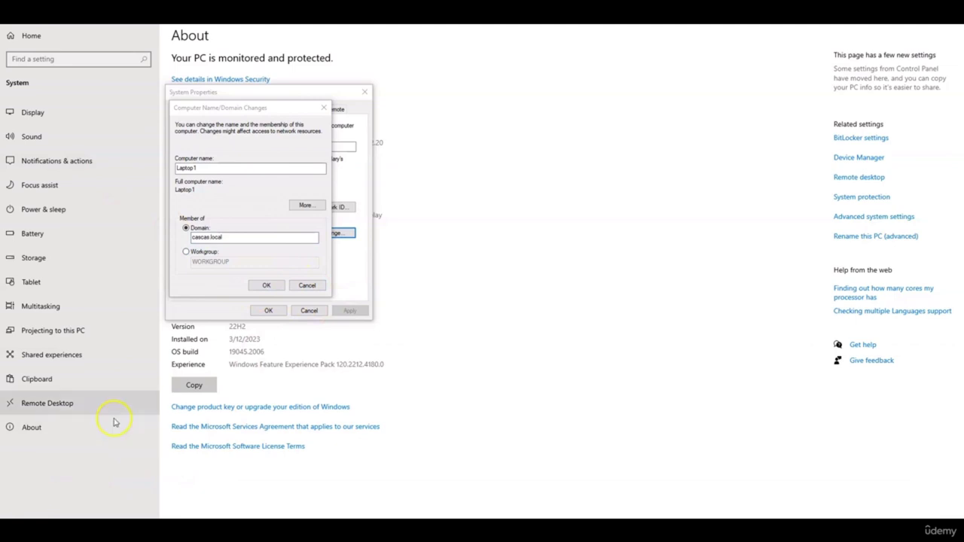
# Launch Remote Desktop Connection and try 10.0.0.13 as administrator, cancelling the rejected logon.
pyautogui.write('remote')
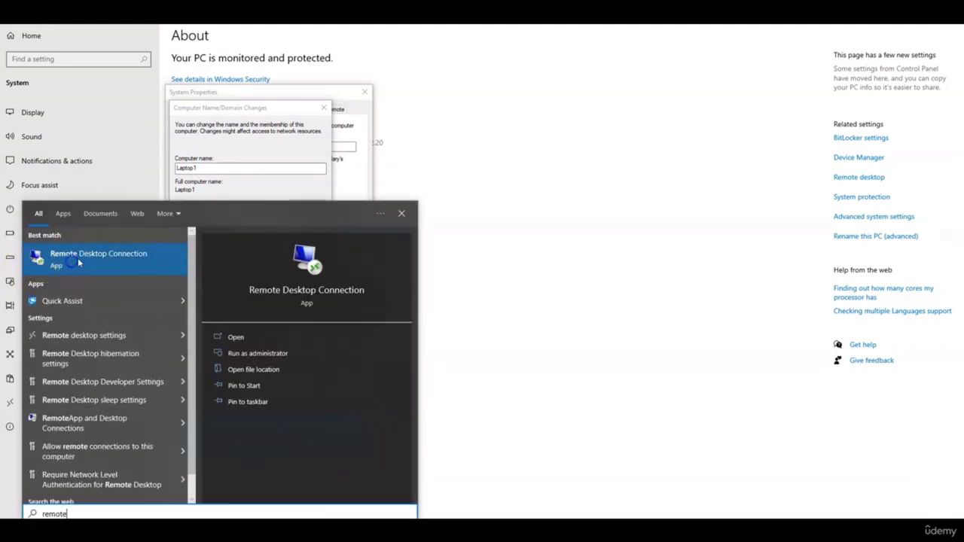
pyautogui.click(53, 260)
pyautogui.click(488, 161)
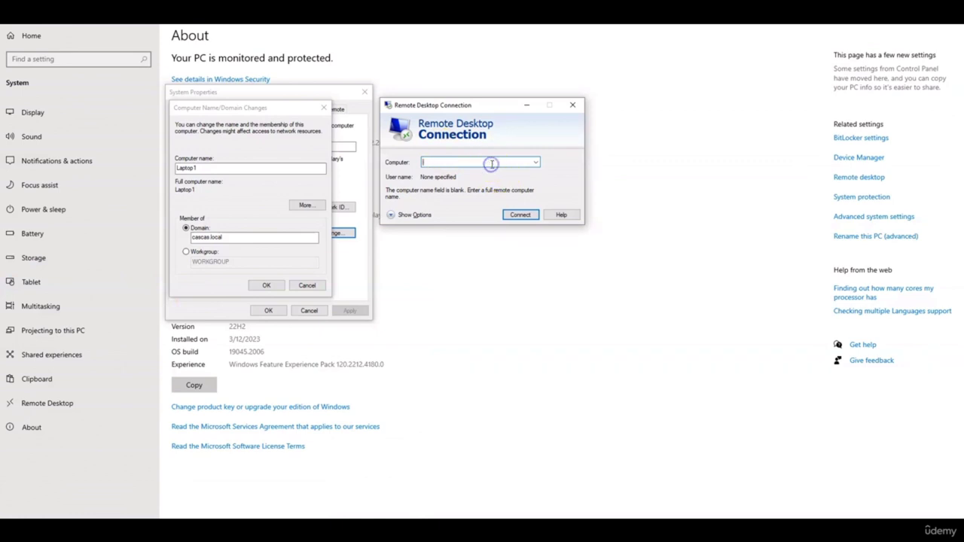
pyautogui.write('10.0.0.13')
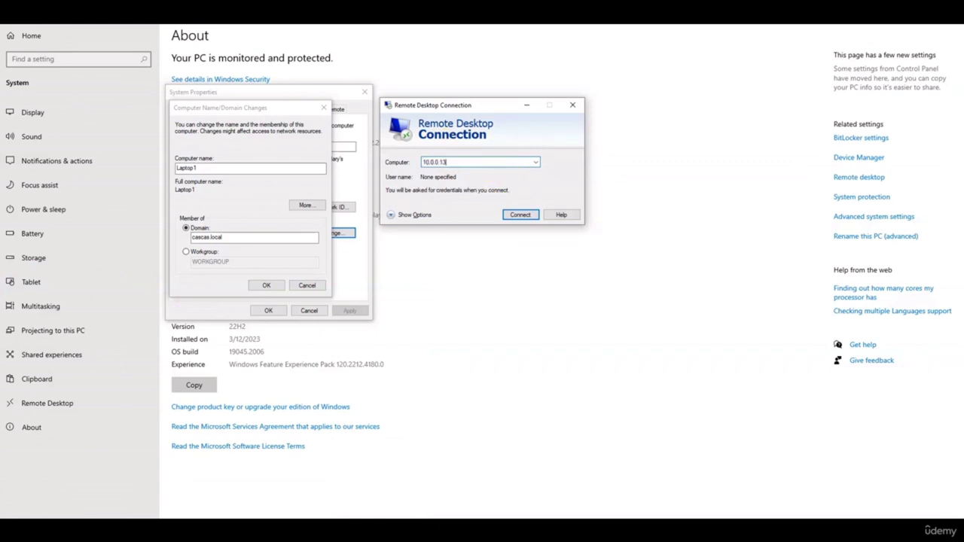
pyautogui.press('Return')
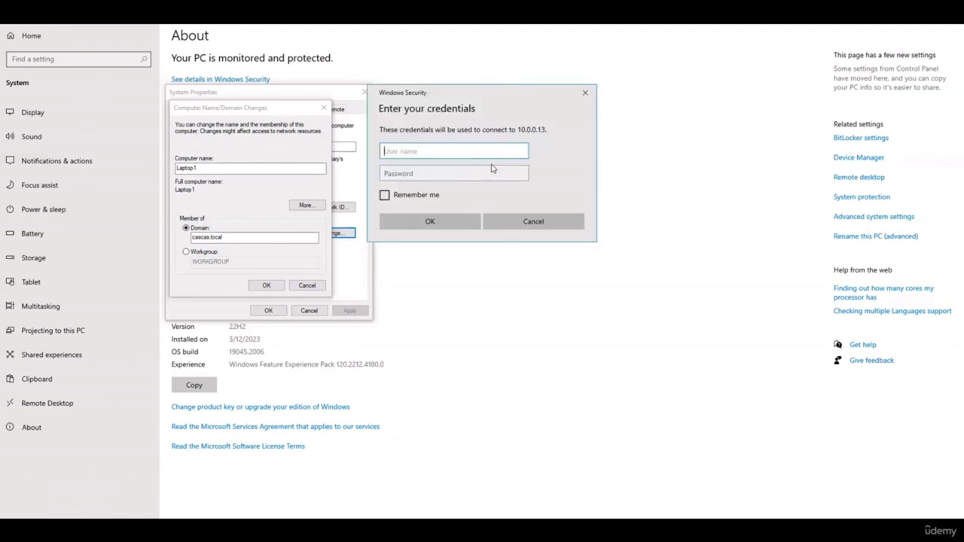
pyautogui.write('administrator')
pyautogui.press('Tab')
pyautogui.write('****')
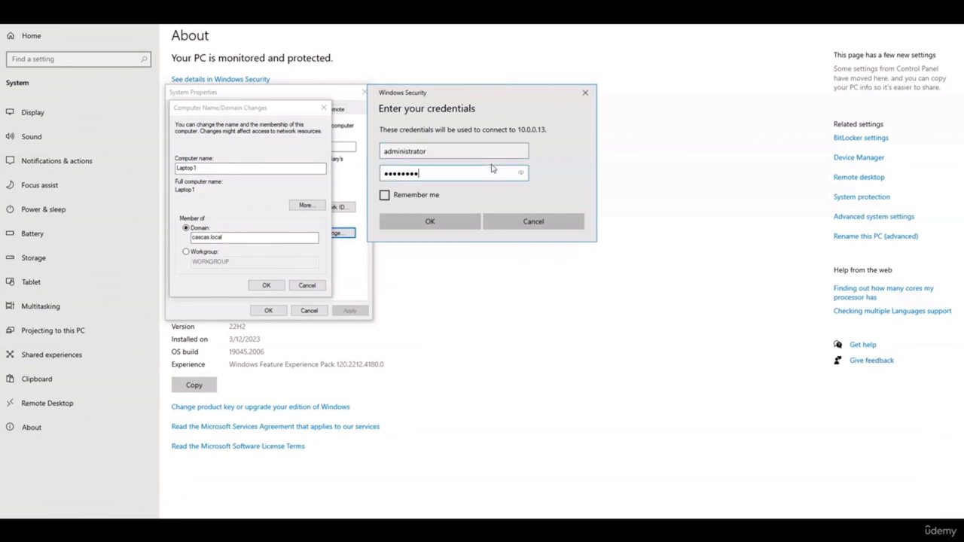
pyautogui.write('Pa')
pyautogui.press('Return')
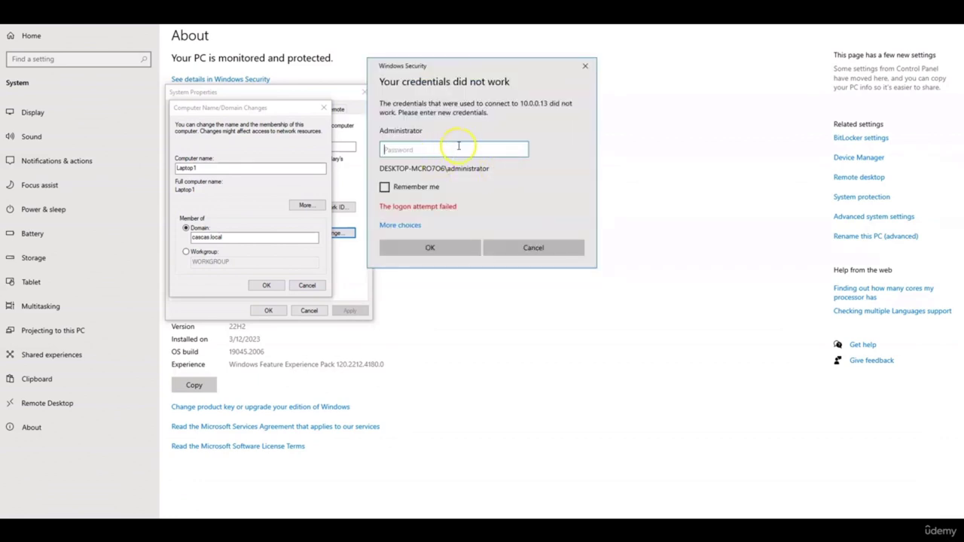
pyautogui.click(534, 247)
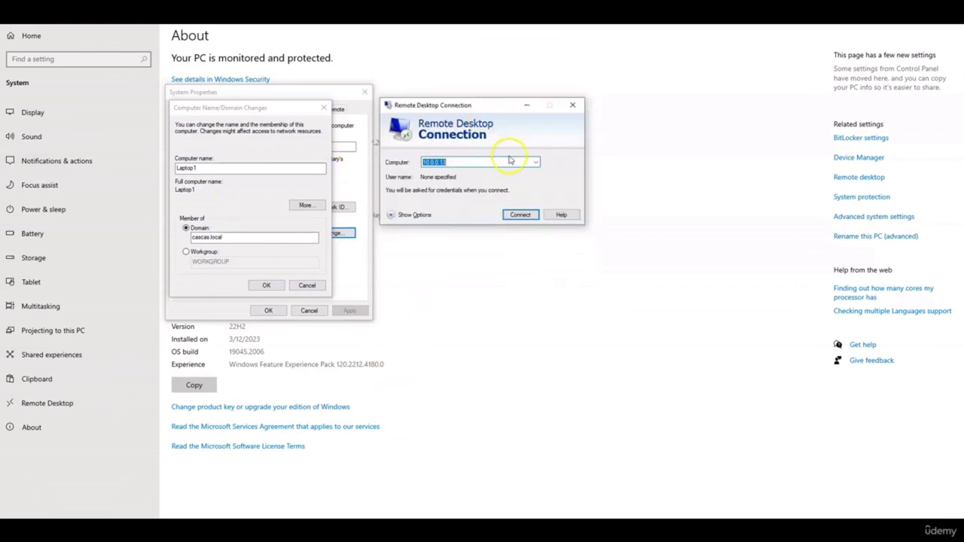
pyautogui.click(535, 163)
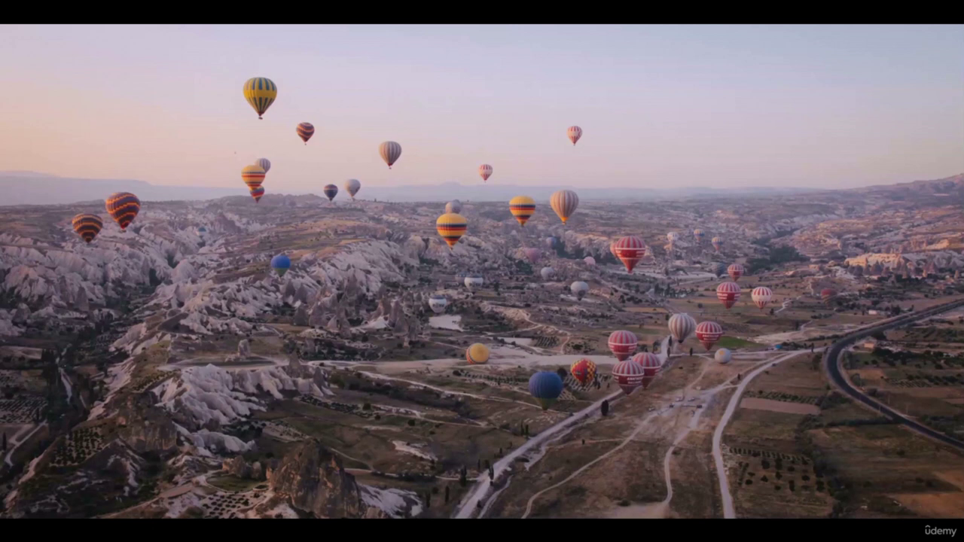
# Log in to 10.0.0.13 with the password and accept its untrusted certificate.
pyautogui.click(535, 243)
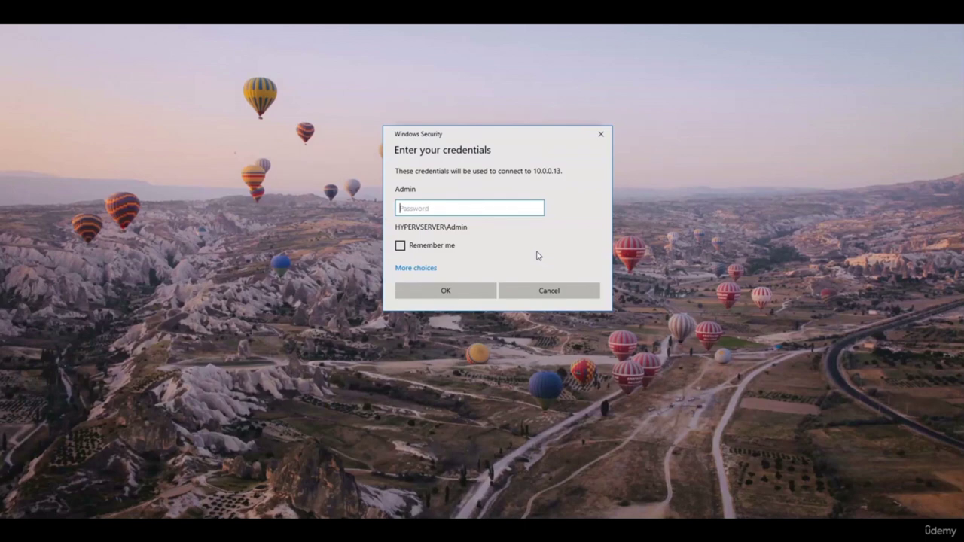
pyautogui.press('Return')
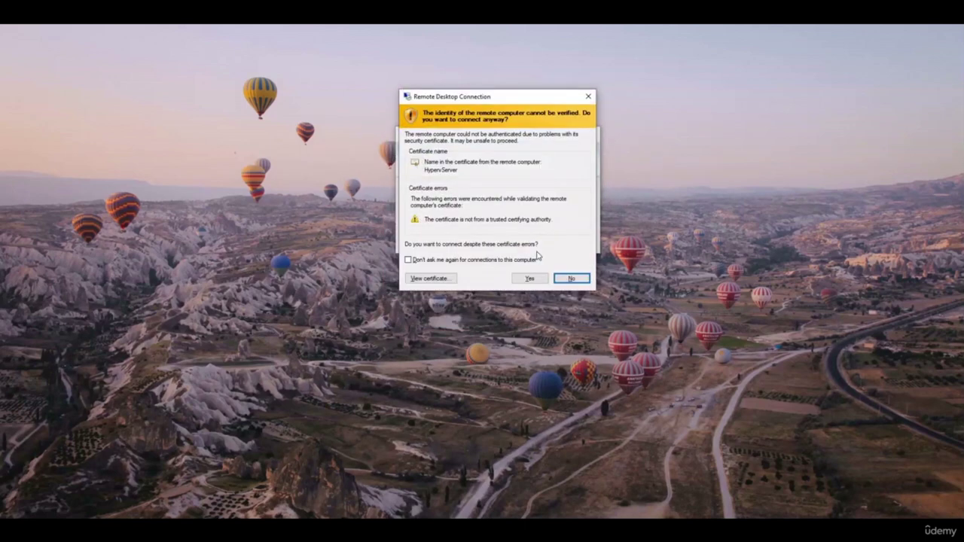
pyautogui.click(529, 278)
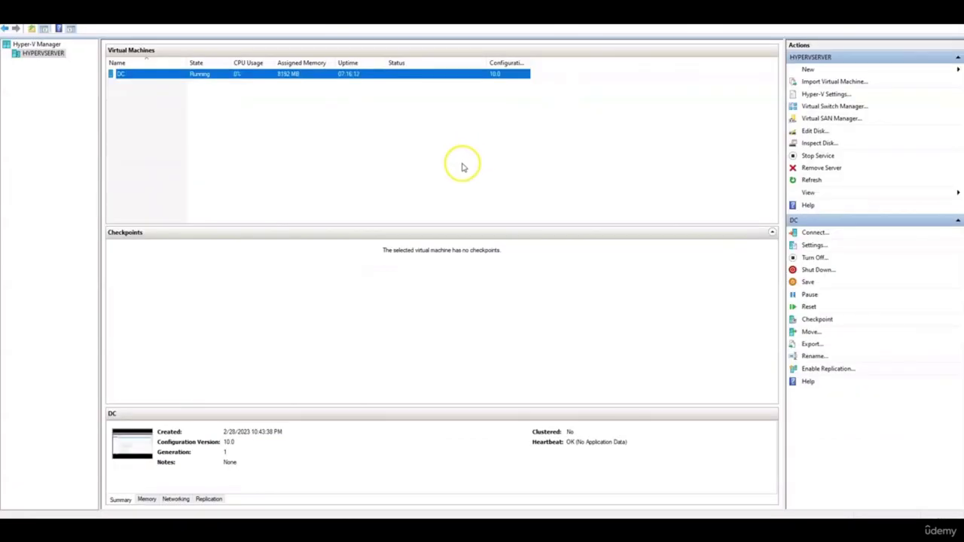
# Check the DC virtual machine in Hyper-V Manager, then disconnect the remote session.
pyautogui.click(432, 166)
pyautogui.click(132, 75)
pyautogui.click(377, 144)
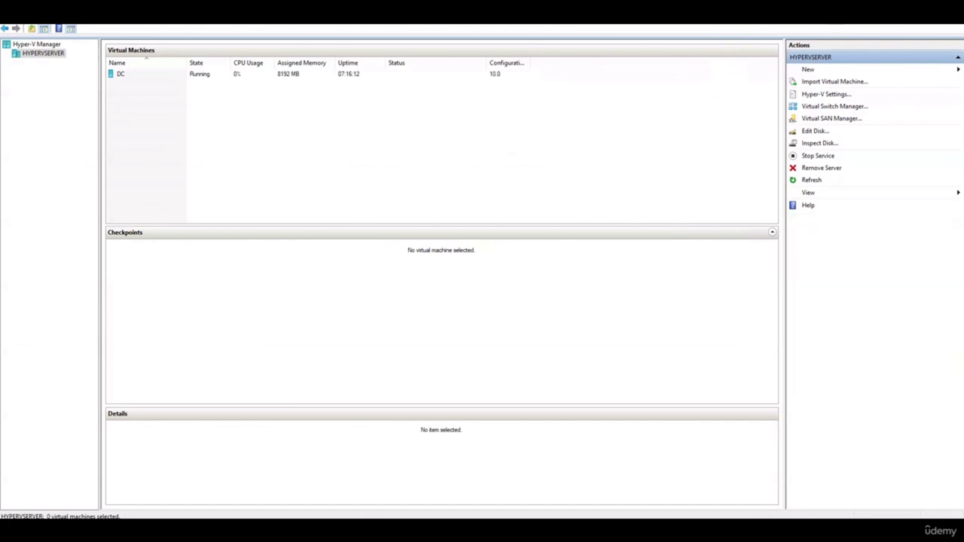
pyautogui.click(513, 289)
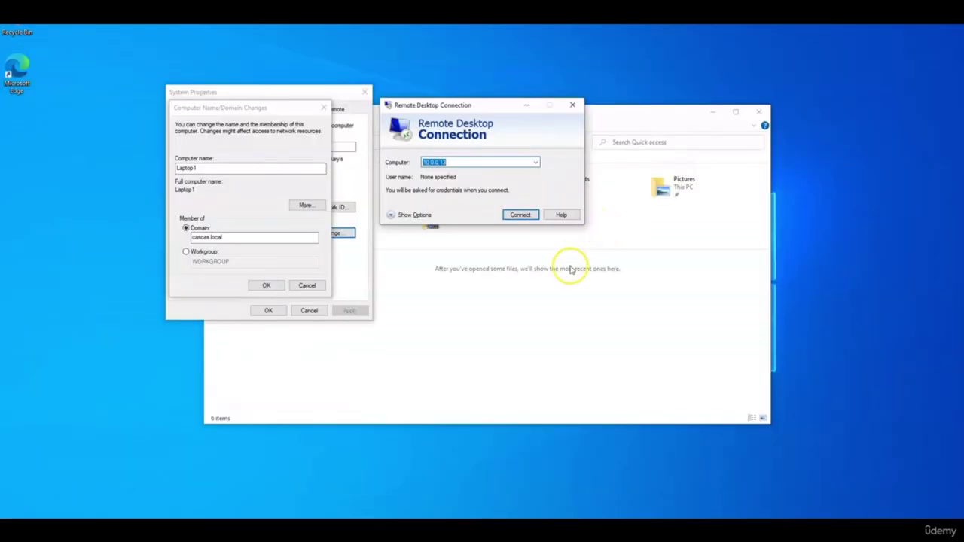
# Set the Wi-Fi adapter's IPv4 preferred DNS server to 10.0.0.12 and save it.
pyautogui.click(426, 381)
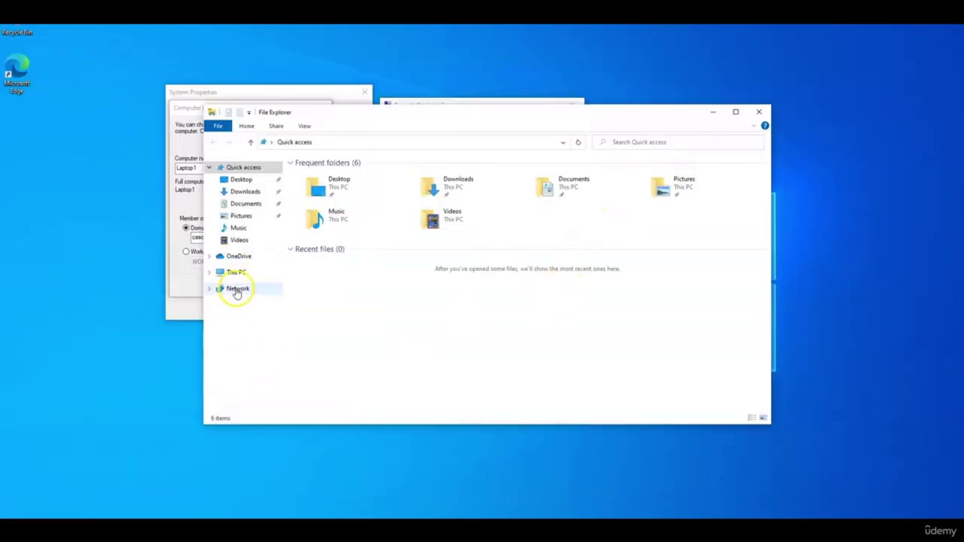
pyautogui.rightClick(235, 288)
pyautogui.click(287, 384)
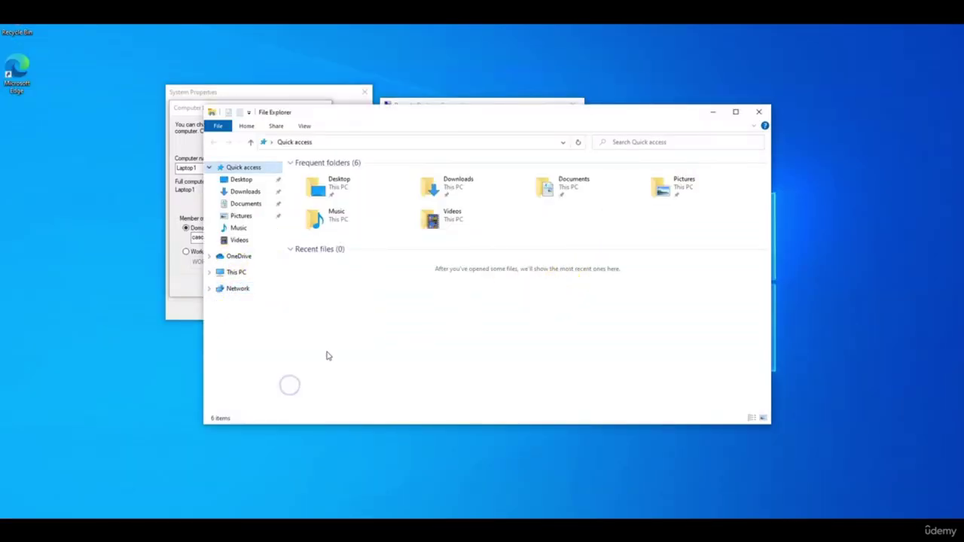
pyautogui.click(260, 184)
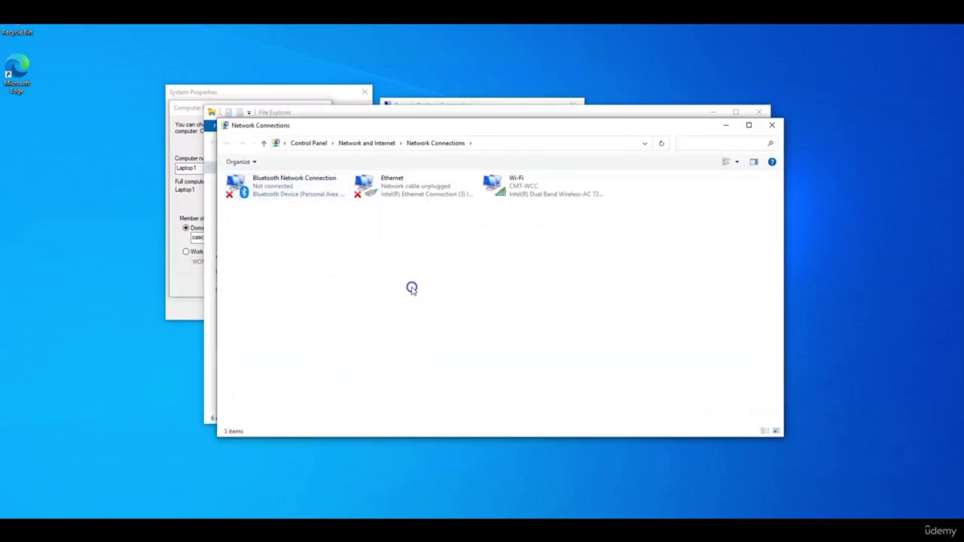
pyautogui.rightClick(508, 188)
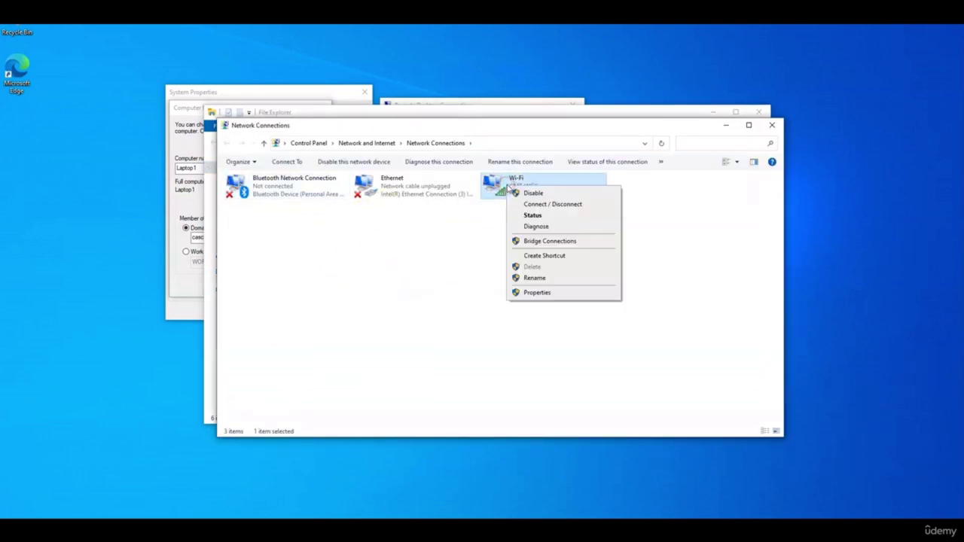
pyautogui.click(544, 294)
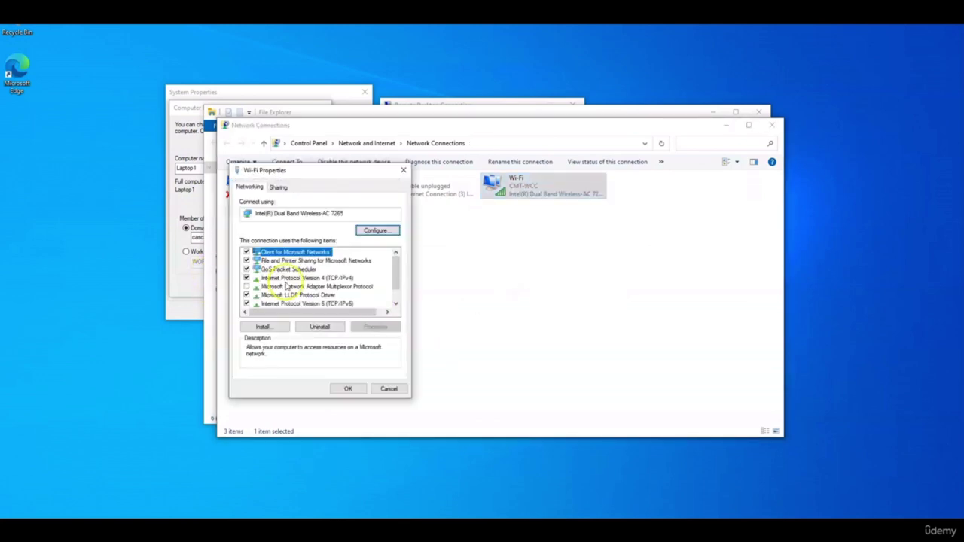
pyautogui.doubleClick(338, 276)
pyautogui.click(302, 349)
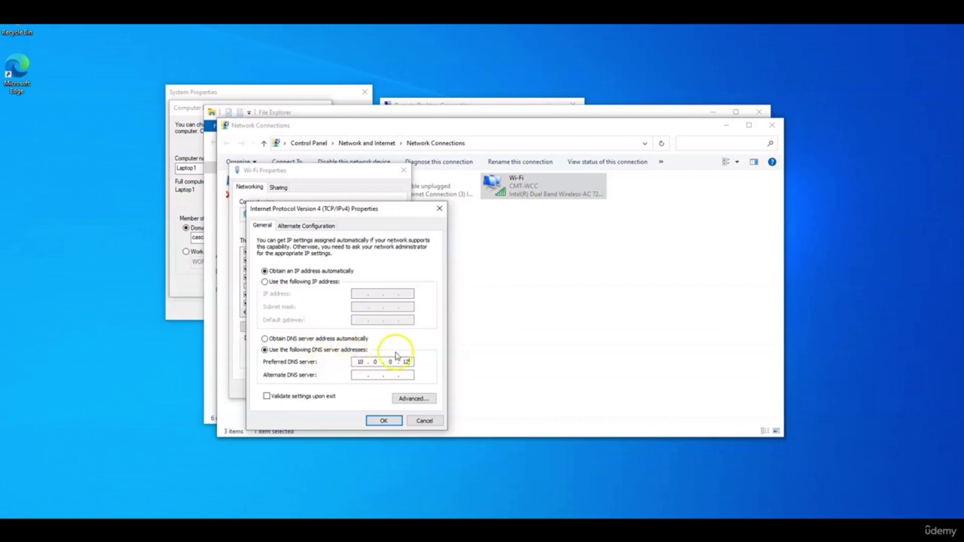
pyautogui.click(393, 425)
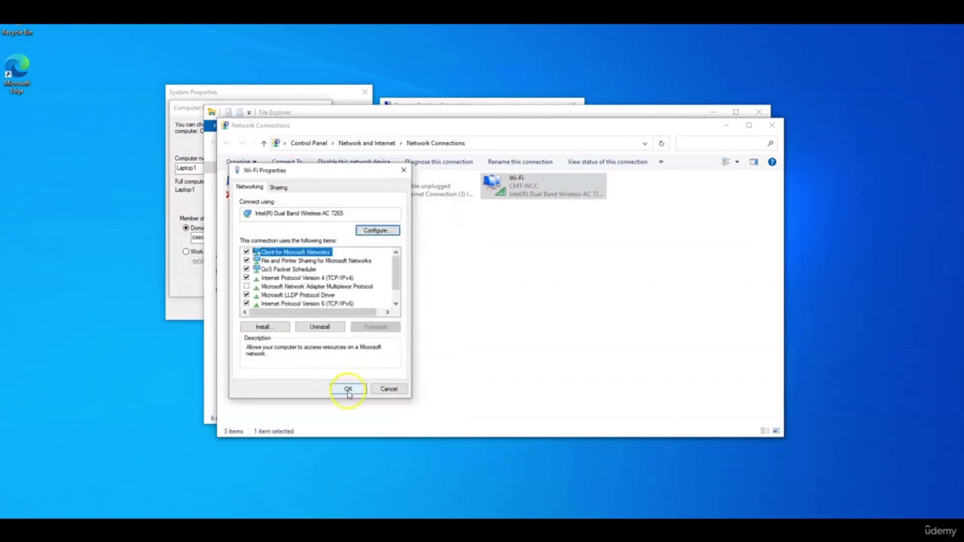
pyautogui.click(348, 389)
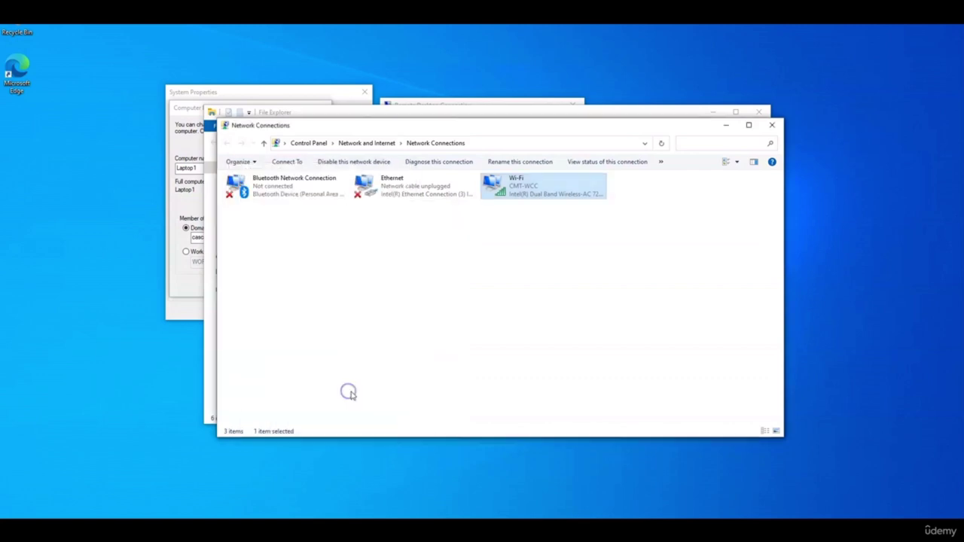
pyautogui.click(183, 295)
# Retry joining the cascas.local domain and submit the domain administrator credentials.
pyautogui.click(269, 287)
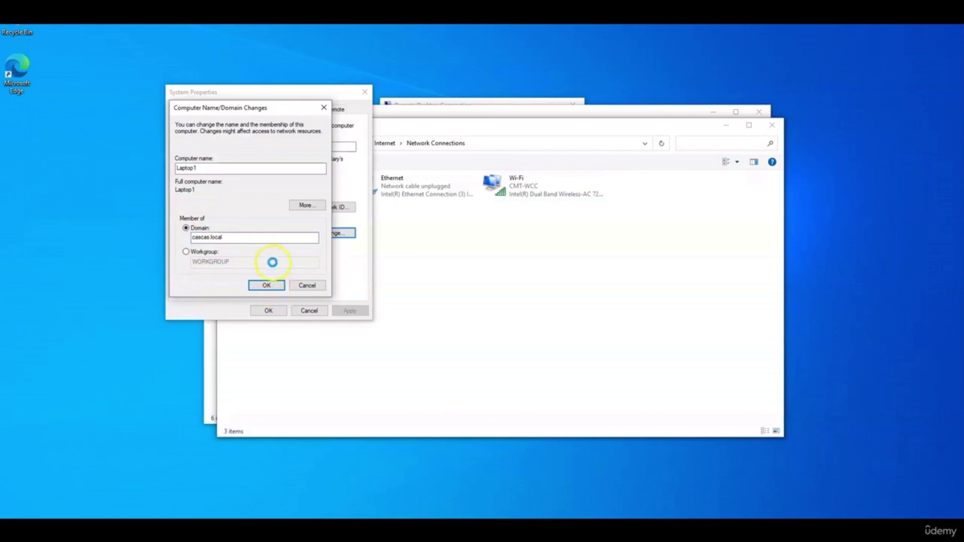
pyautogui.click(574, 193)
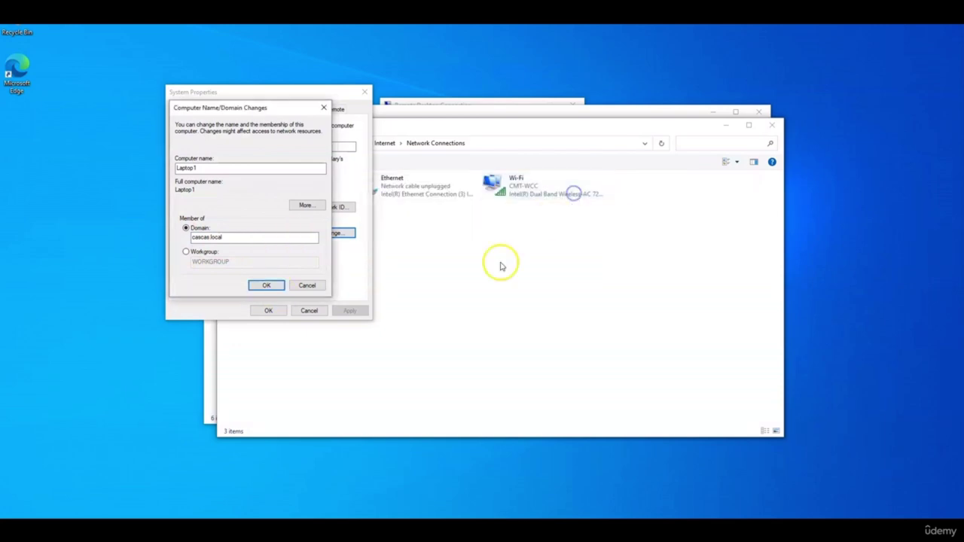
pyautogui.click(237, 238)
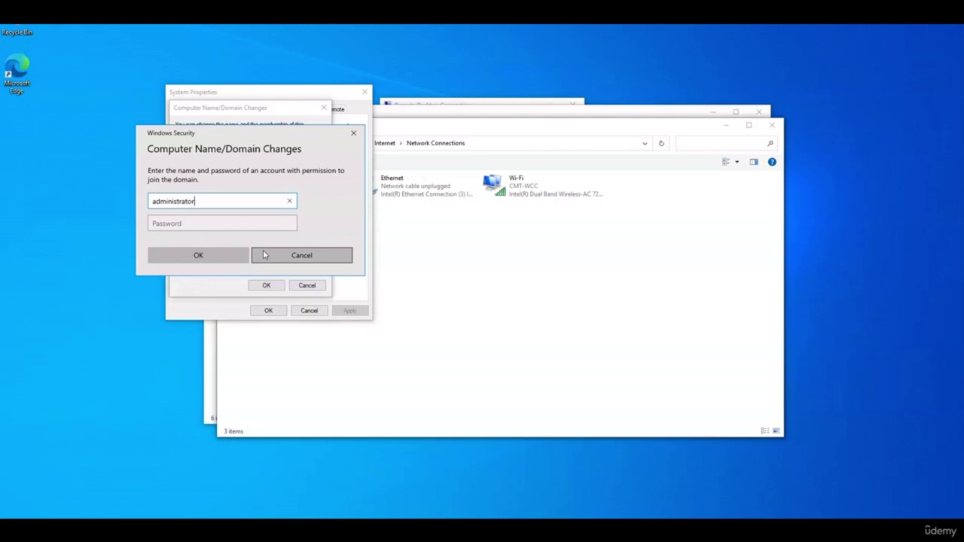
pyautogui.press('Tab')
pyautogui.write('p')
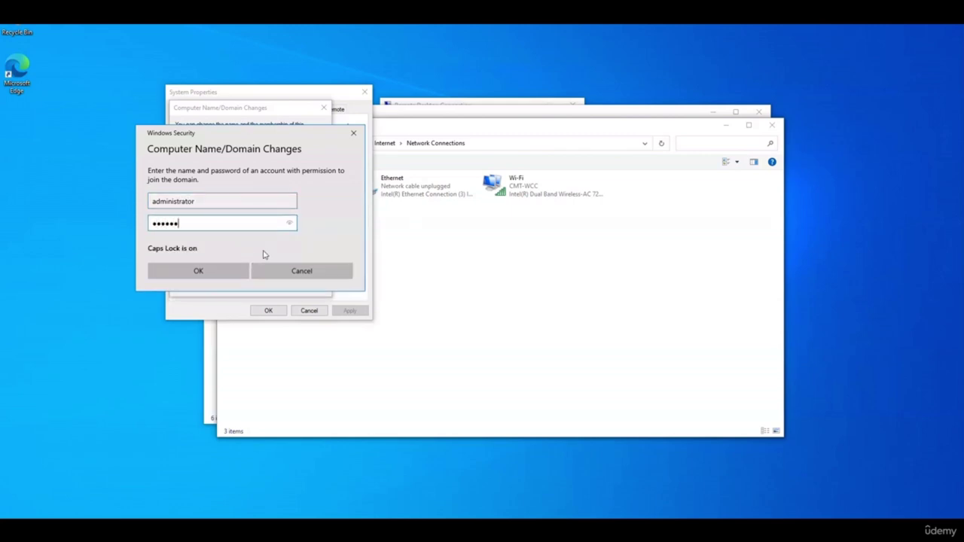
pyautogui.press('Return')
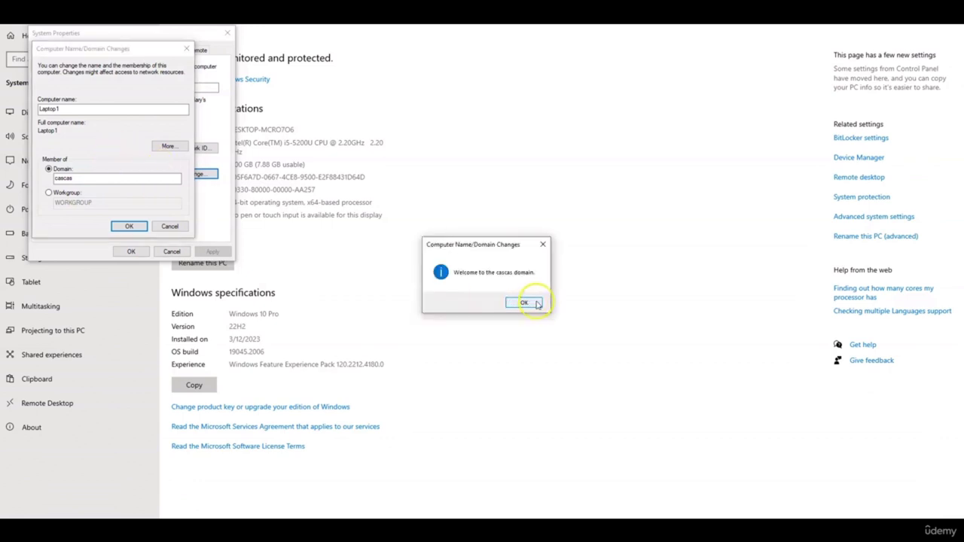
# Acknowledge the cascas domain welcome and restart notices, then restart Laptop1.
pyautogui.click(526, 304)
pyautogui.click(524, 305)
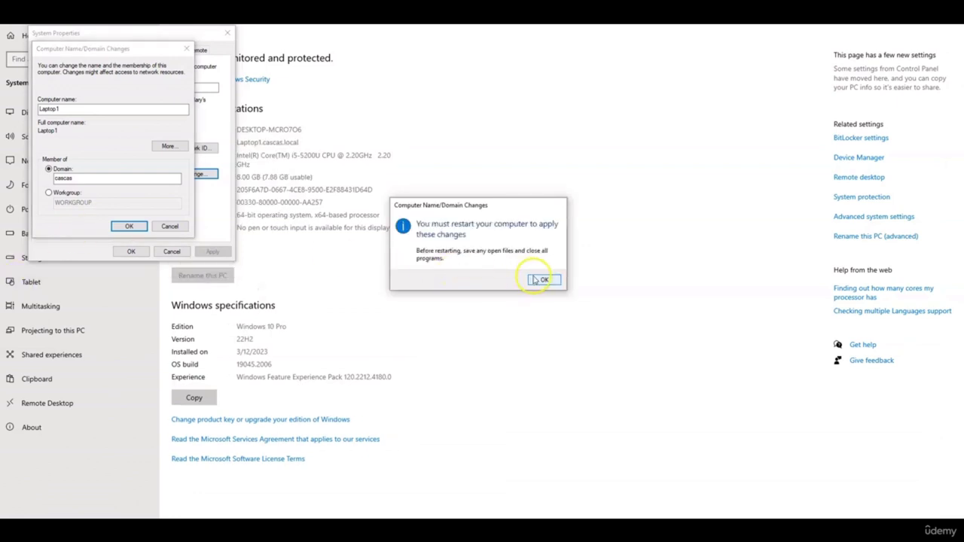
pyautogui.click(543, 278)
pyautogui.click(129, 252)
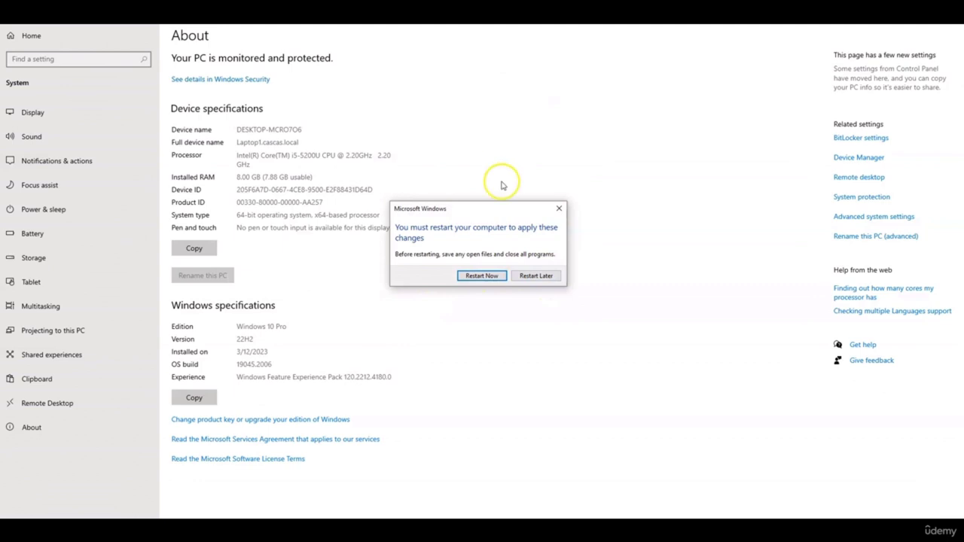
pyautogui.click(482, 276)
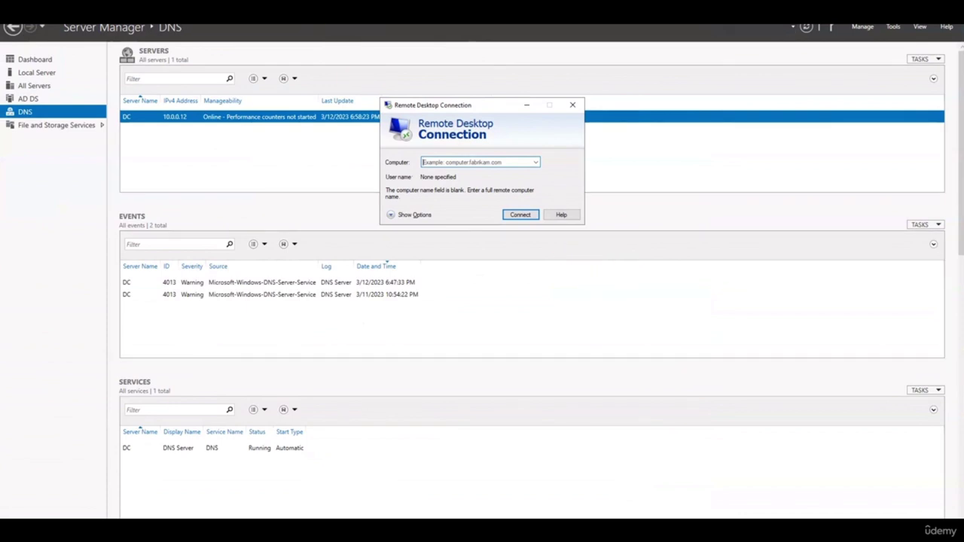
# Close the unused remote window, maximize ADUC and find LAPTOP1 under cascas.local Computers.
pyautogui.click(572, 104)
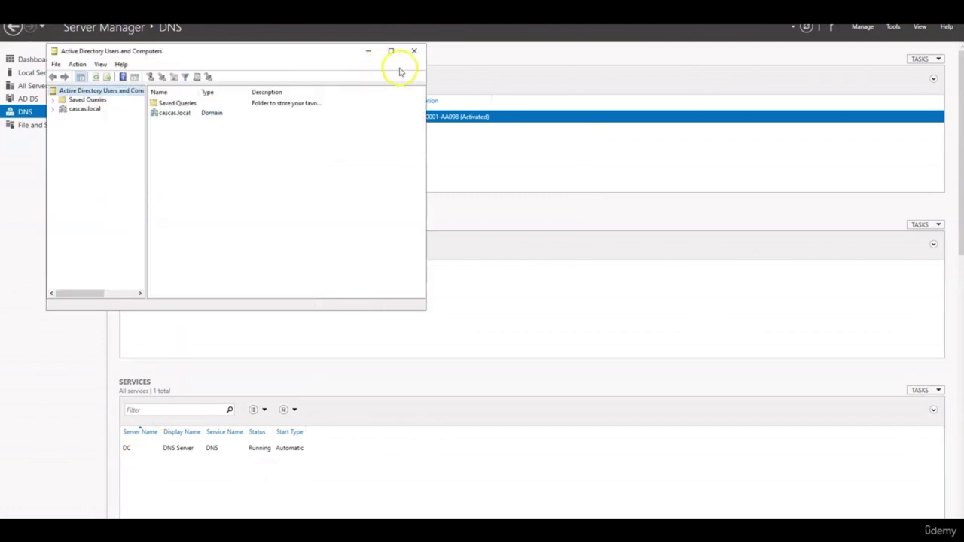
pyautogui.click(390, 51)
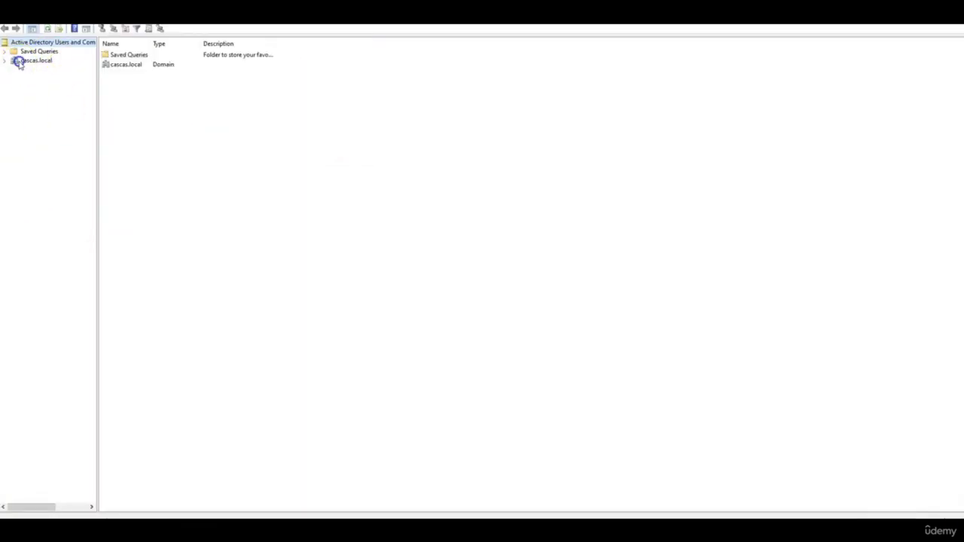
pyautogui.click(21, 63)
pyautogui.click(5, 61)
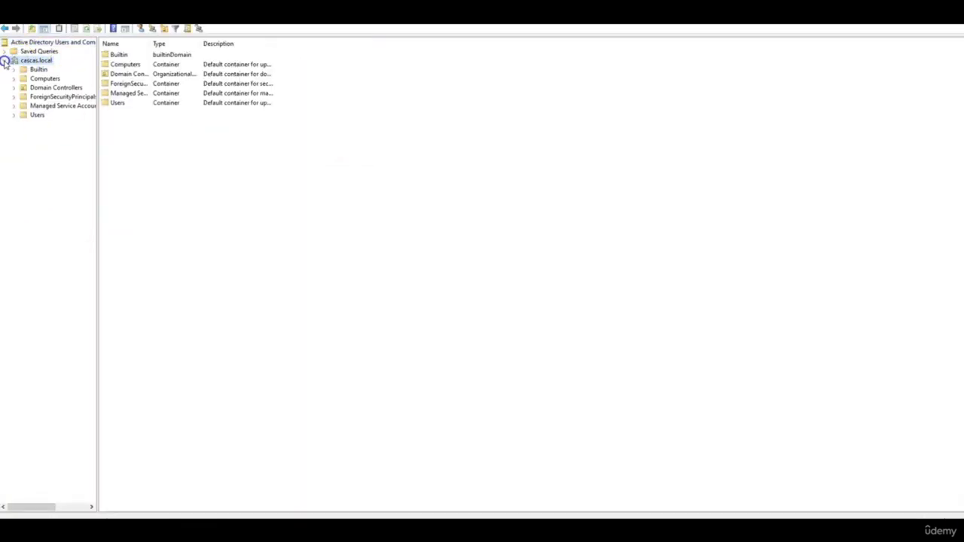
pyautogui.click(39, 79)
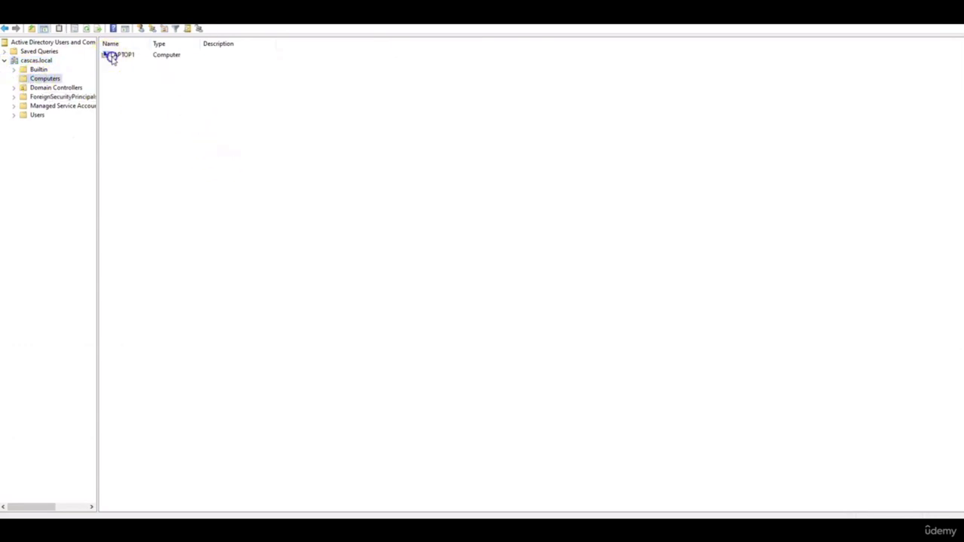
pyautogui.click(111, 55)
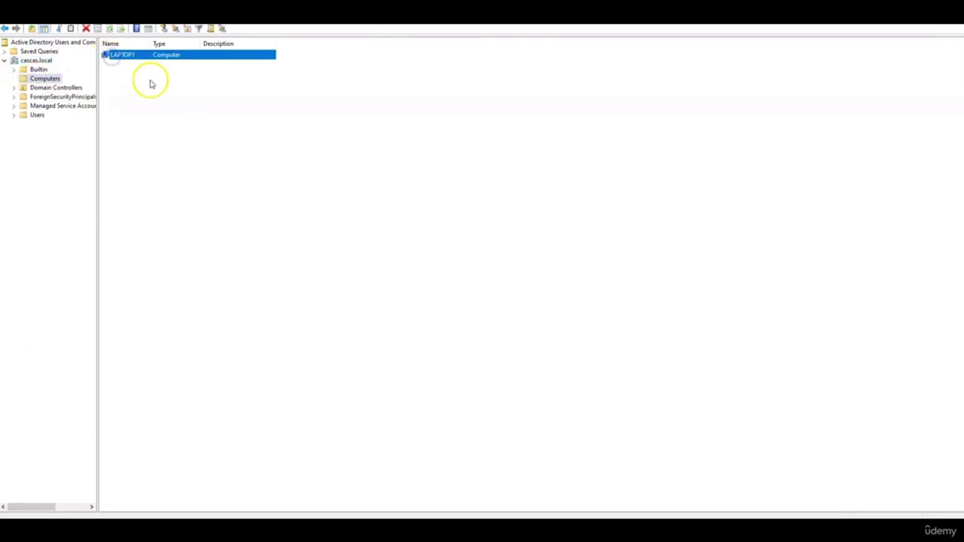
# Show the domain's Users container and select the User 1 account.
pyautogui.click(36, 116)
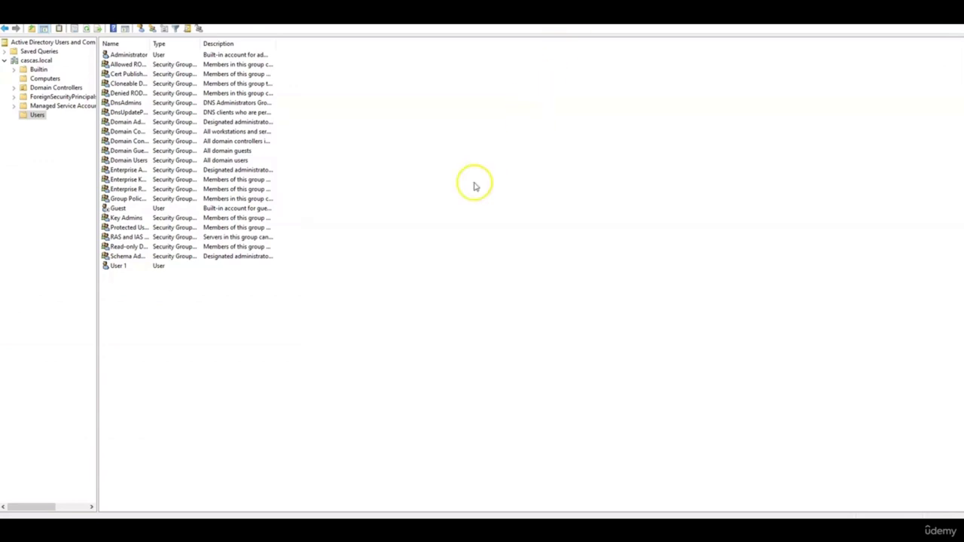
pyautogui.click(116, 267)
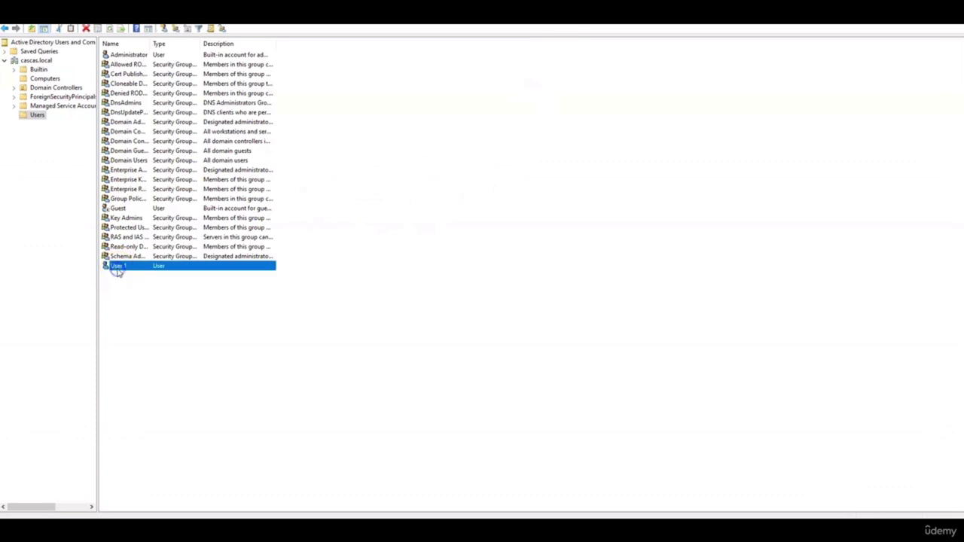
pyautogui.click(381, 299)
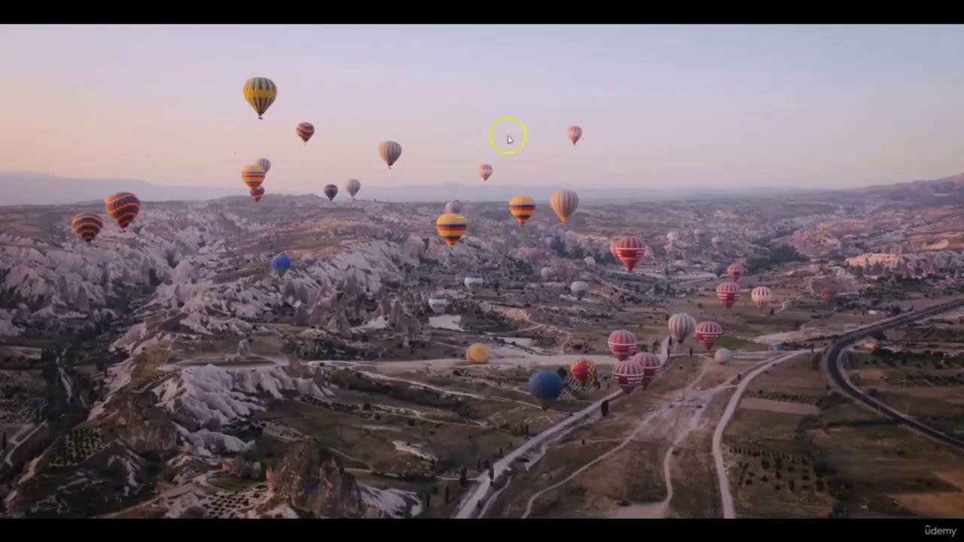
# Connect to 10.0.0.144 as cascas\administrator via a different account, accepting the certificate warning.
pyautogui.click(462, 262)
pyautogui.click(589, 226)
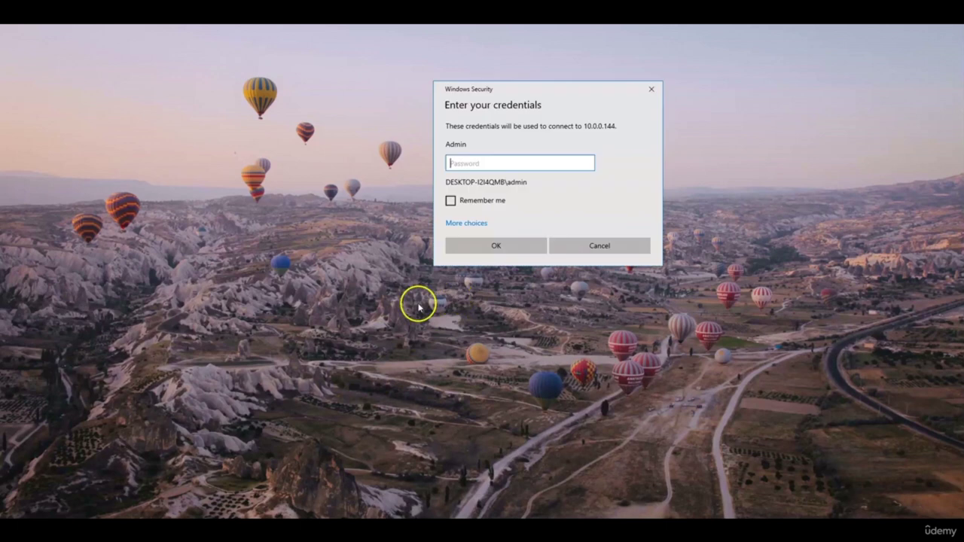
pyautogui.click(457, 225)
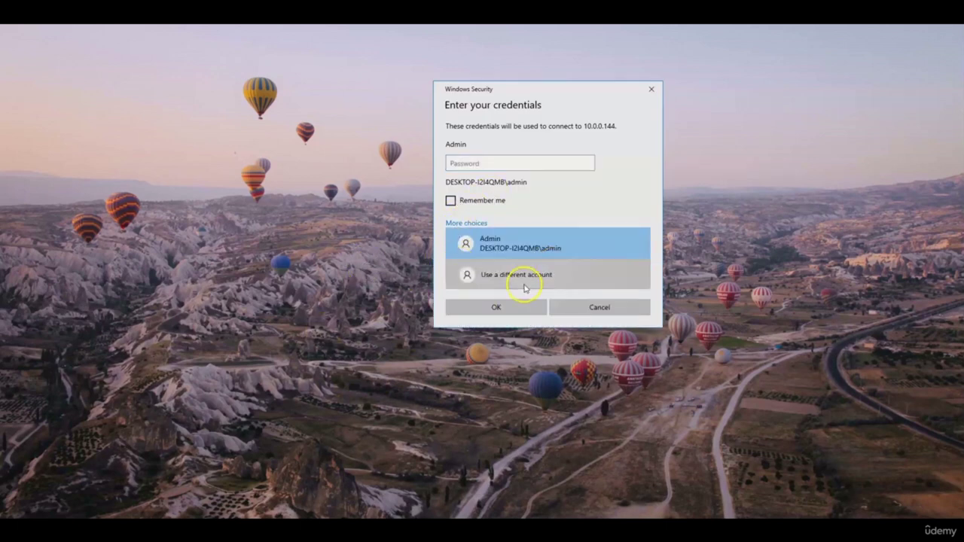
pyautogui.click(523, 276)
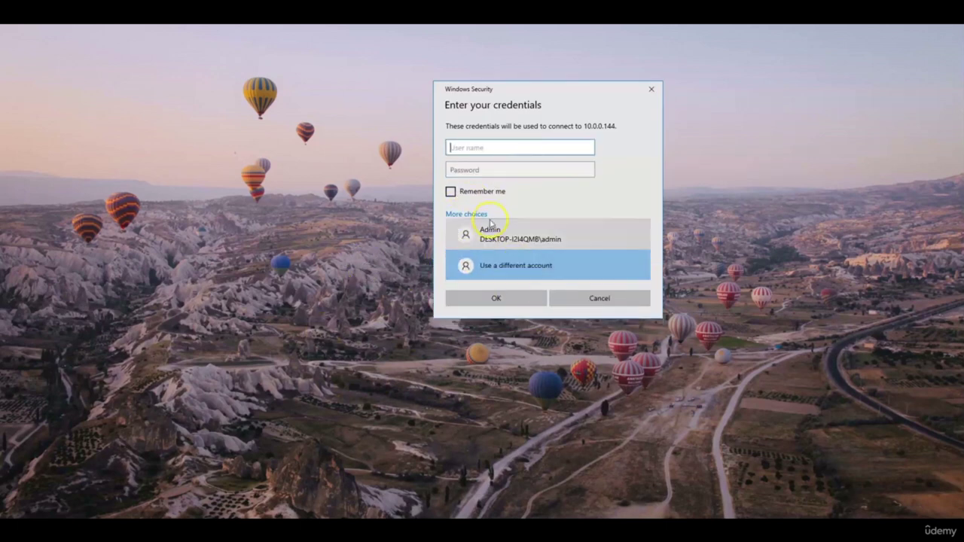
pyautogui.write('cascas\\administrator')
pyautogui.click(496, 164)
pyautogui.write('••')
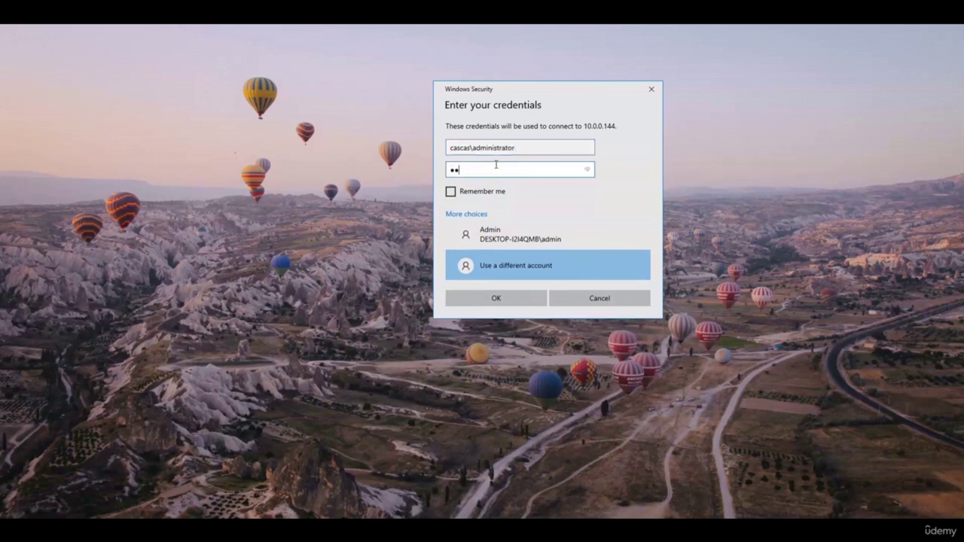
pyautogui.press('Return')
pyautogui.press('Left')
pyautogui.press('Return')
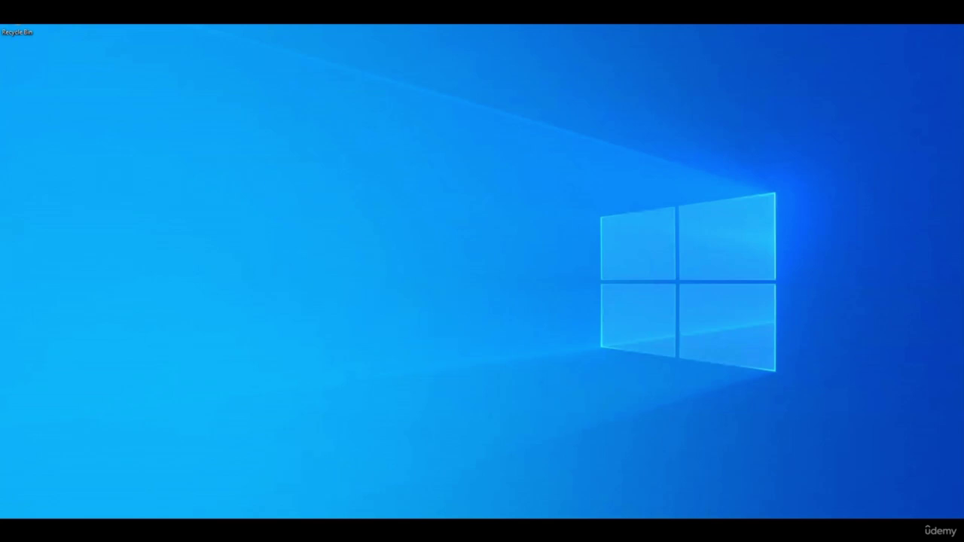
# Check the laptop's full device name Laptop1.cascas.local on This PC's About page.
pyautogui.click(275, 506)
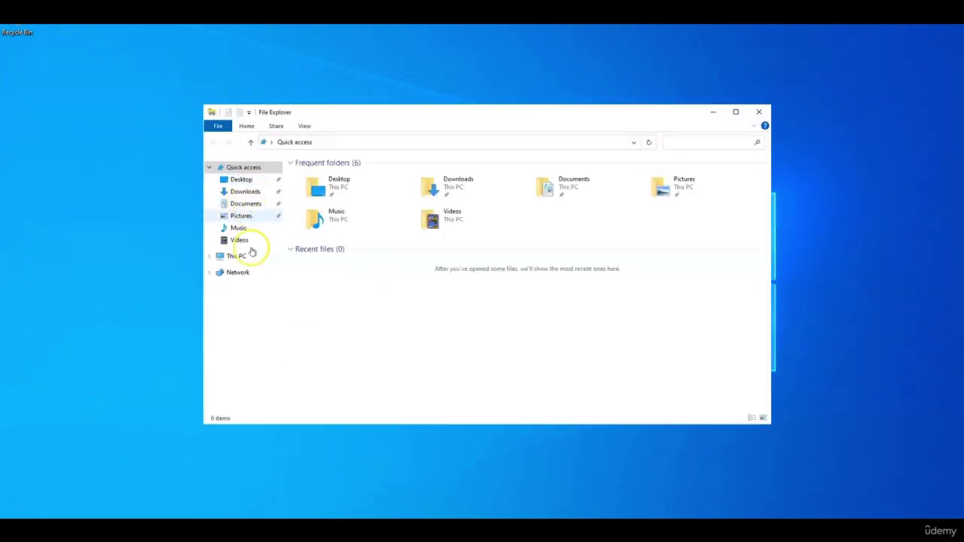
pyautogui.rightClick(236, 256)
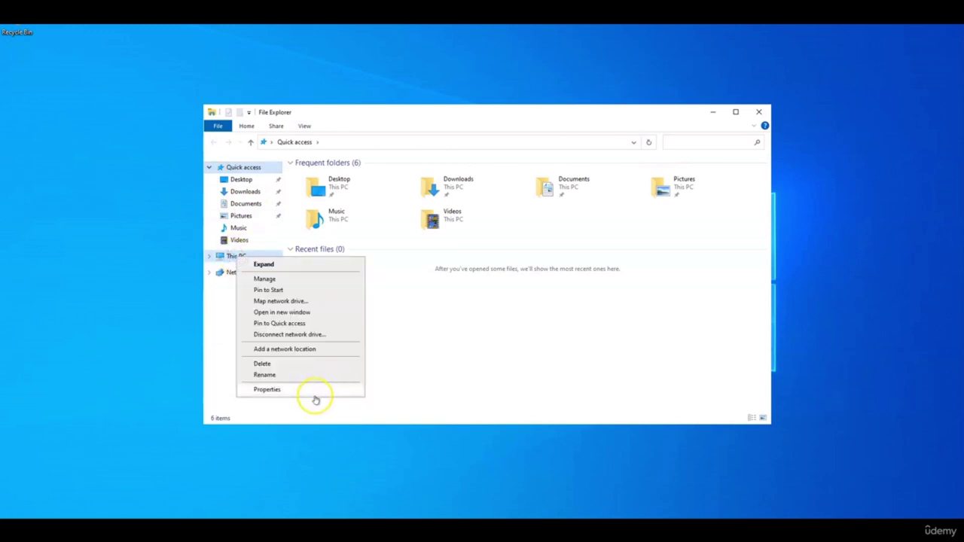
pyautogui.click(271, 389)
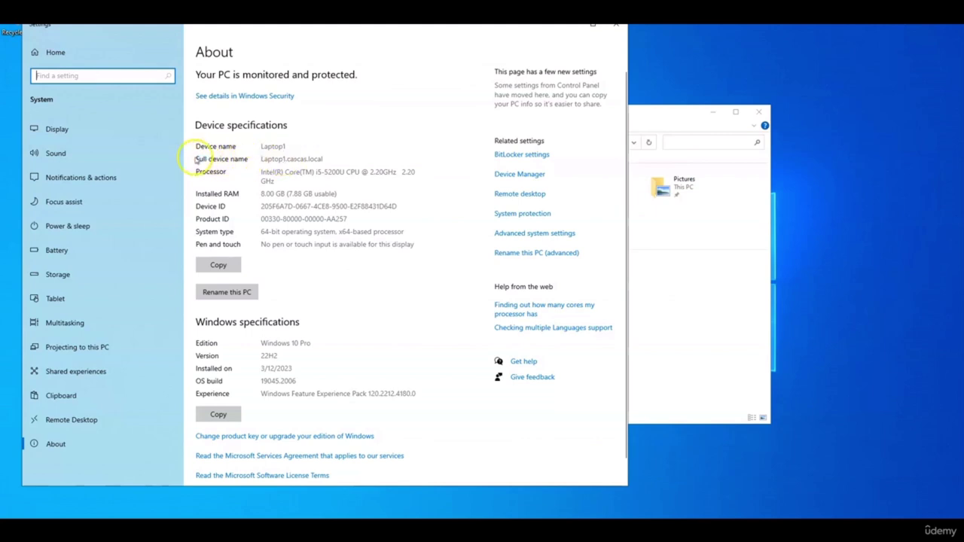
pyautogui.click(287, 158)
pyautogui.moveTo(287, 159); pyautogui.dragTo(329, 158)
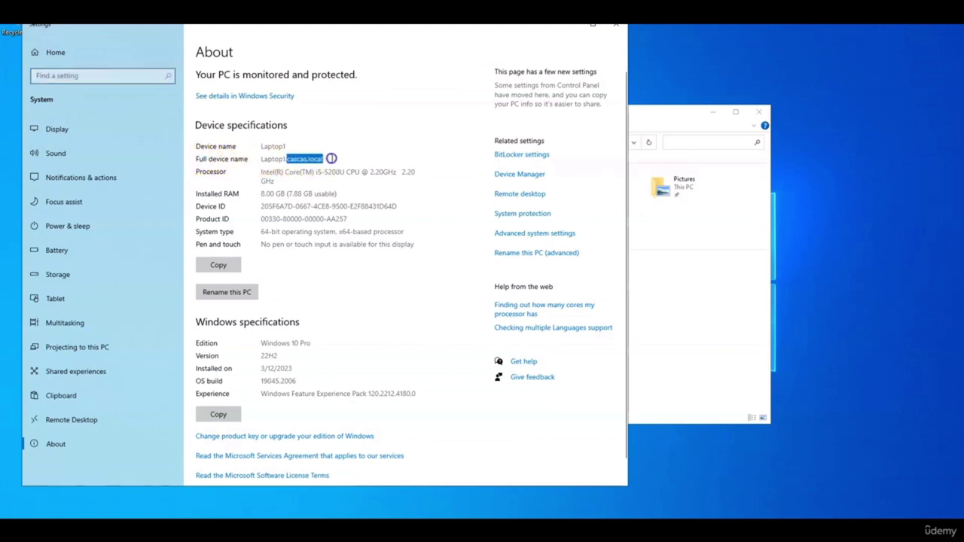
pyautogui.click(365, 144)
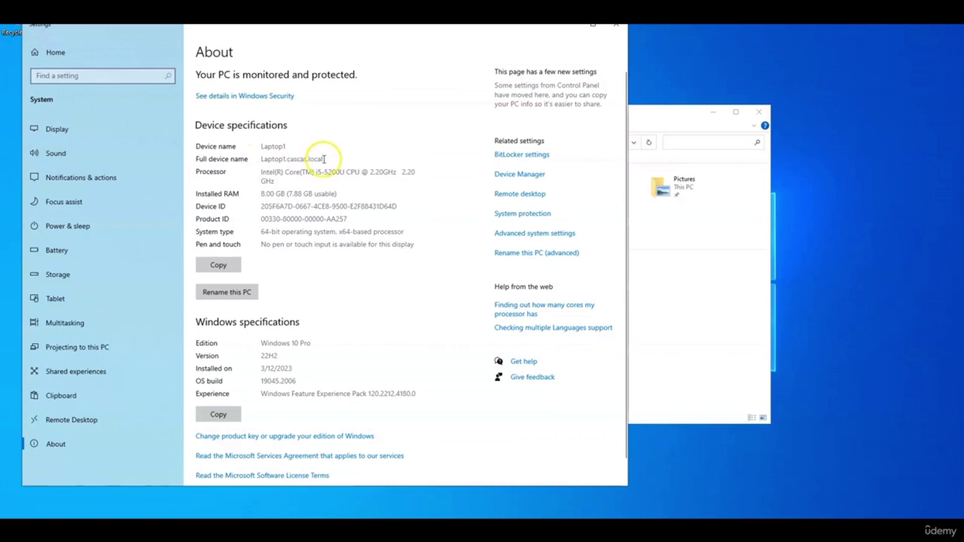
pyautogui.moveTo(309, 159); pyautogui.dragTo(262, 160)
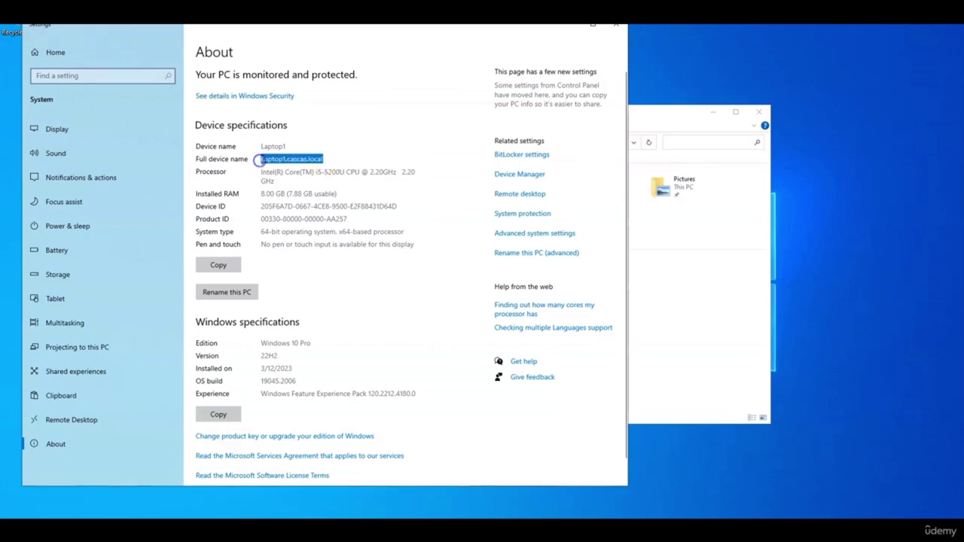
pyautogui.click(271, 160)
pyautogui.click(445, 102)
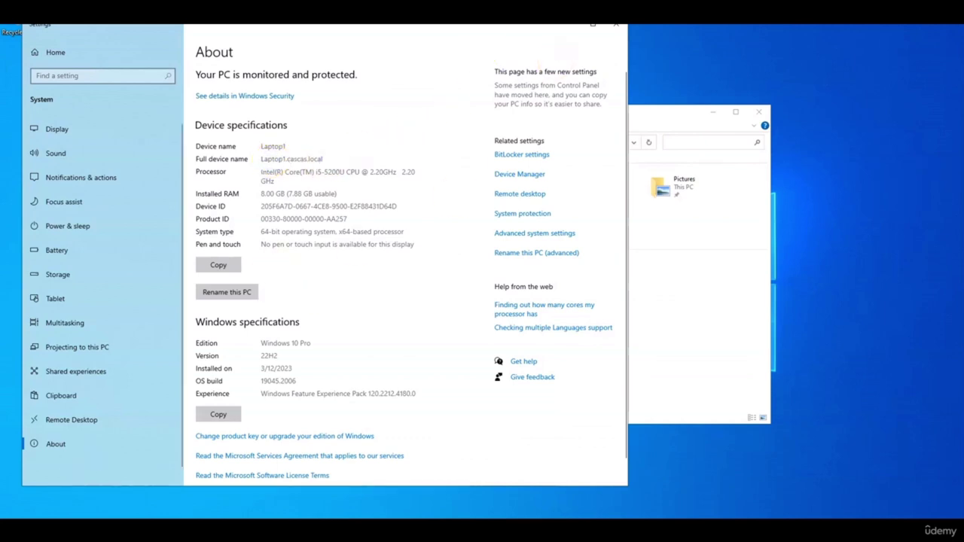
# Open \\dc from Run and inspect its NETLOGON and SYSVOL shares.
pyautogui.click(36, 489)
pyautogui.rightClick(19, 512)
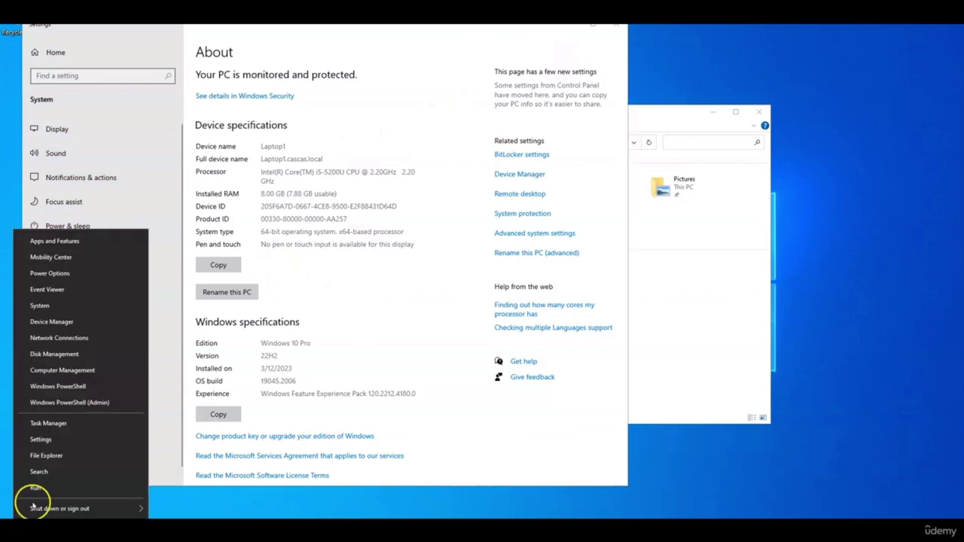
pyautogui.click(45, 487)
pyautogui.write('\\\\dc')
pyautogui.press('Return')
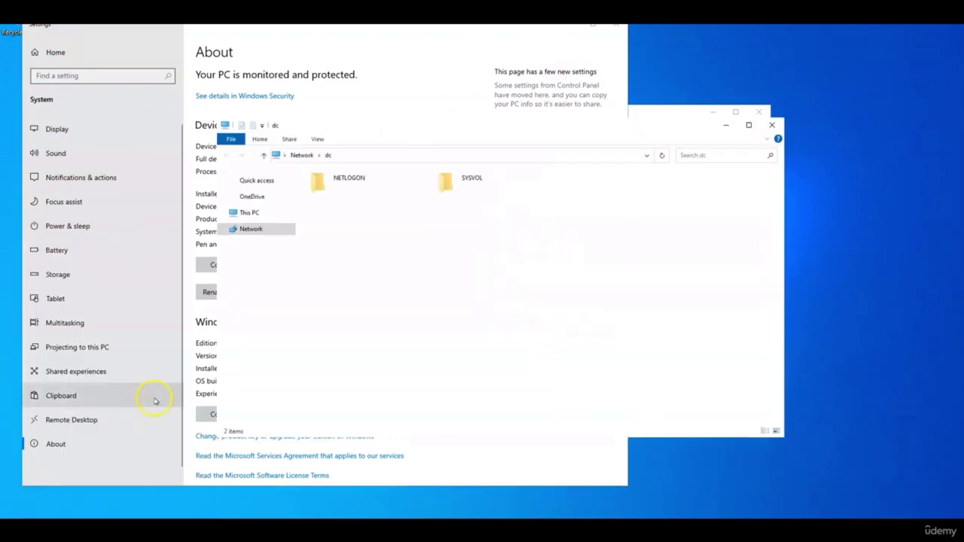
pyautogui.click(469, 180)
pyautogui.click(340, 179)
pyautogui.click(534, 274)
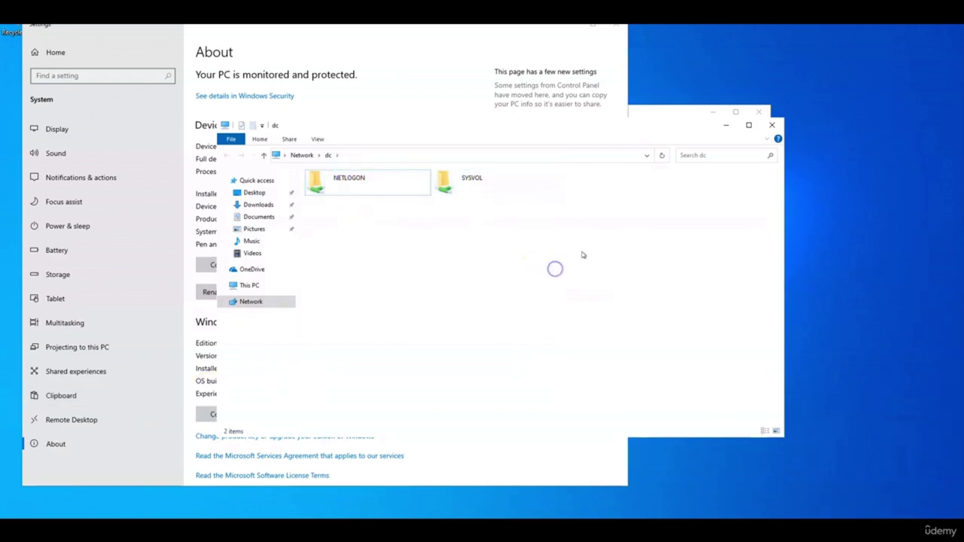
# Close both Explorer windows and the Settings window.
pyautogui.click(772, 125)
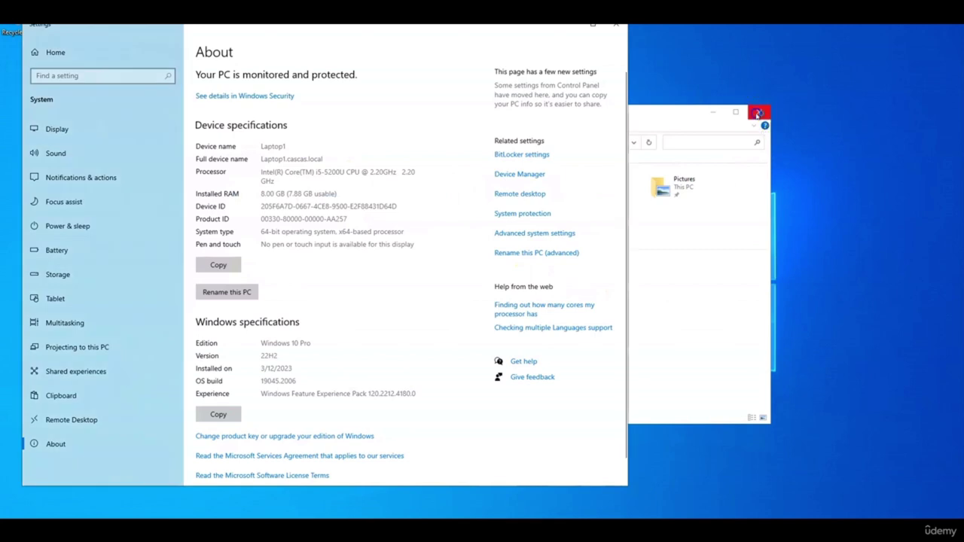
pyautogui.click(758, 113)
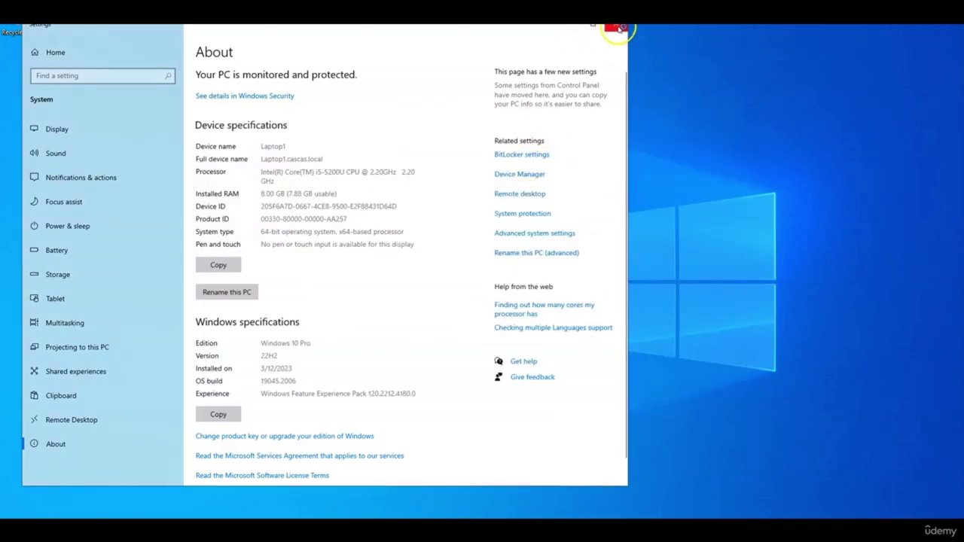
pyautogui.click(617, 27)
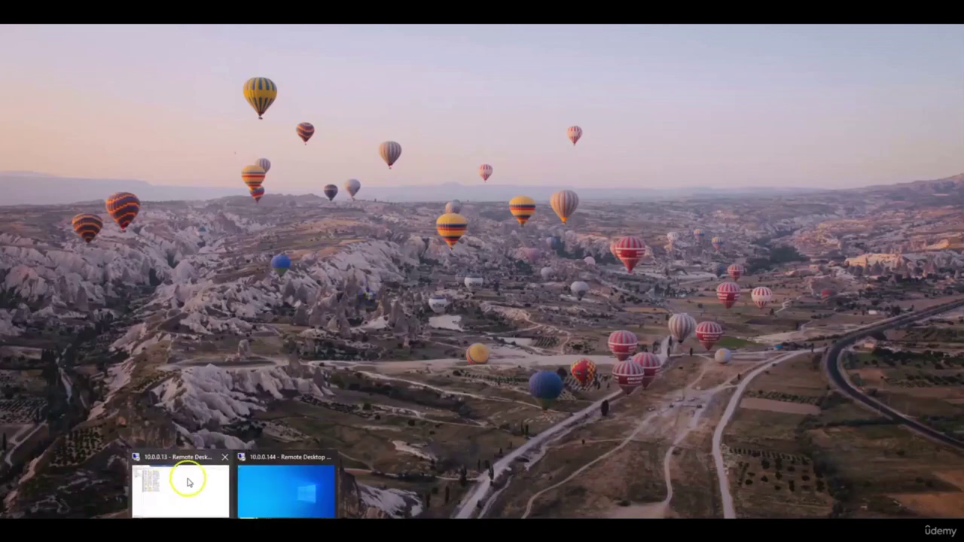
# On the server, create a new folder named Data on Local Disk (C:).
pyautogui.click(190, 482)
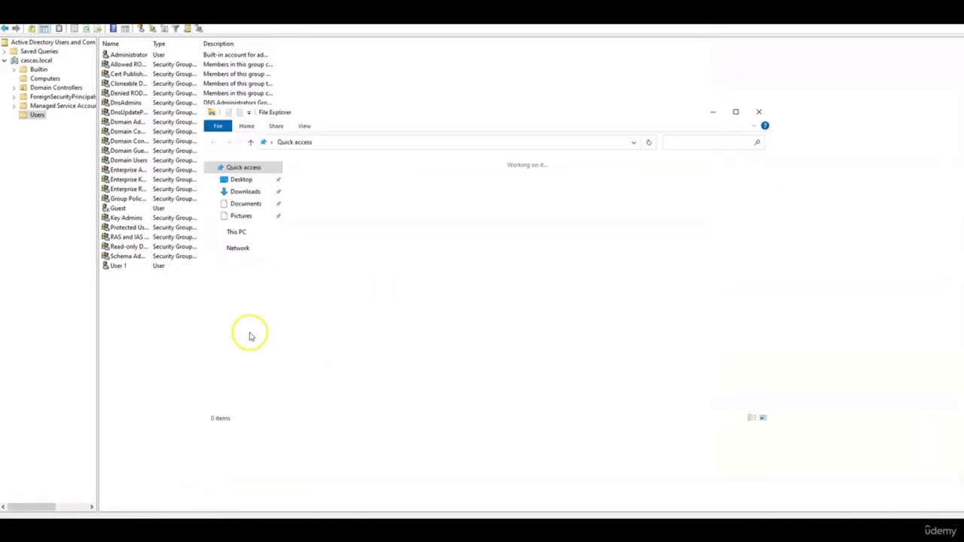
pyautogui.click(233, 235)
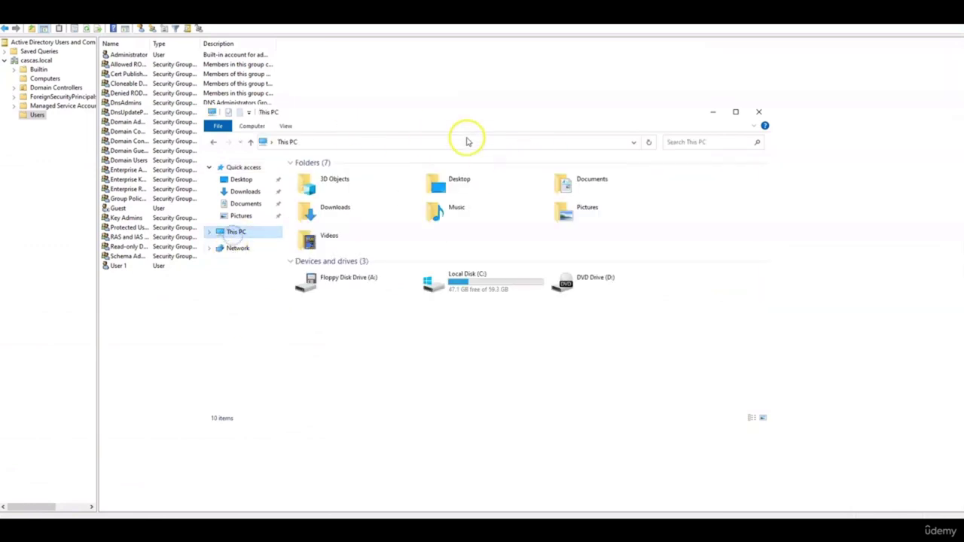
pyautogui.doubleClick(468, 284)
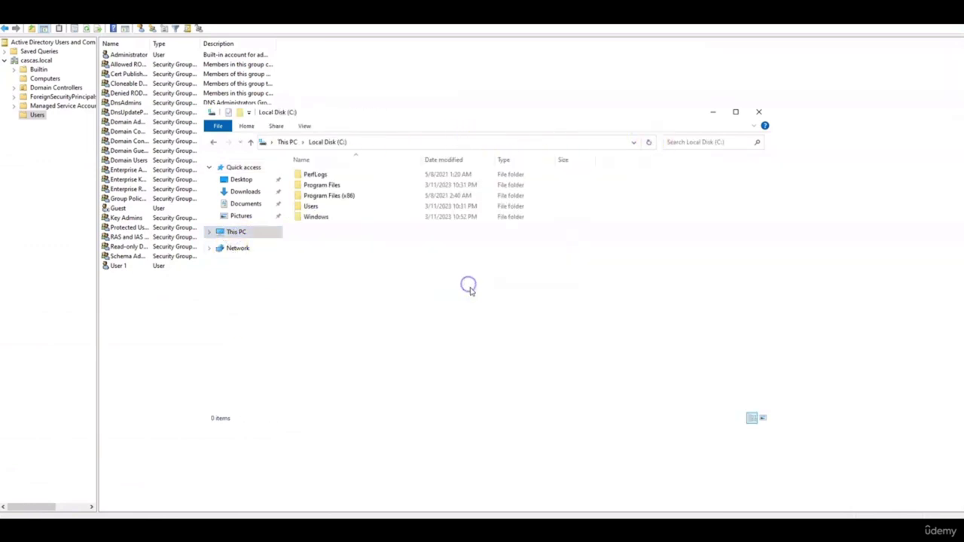
pyautogui.rightClick(327, 257)
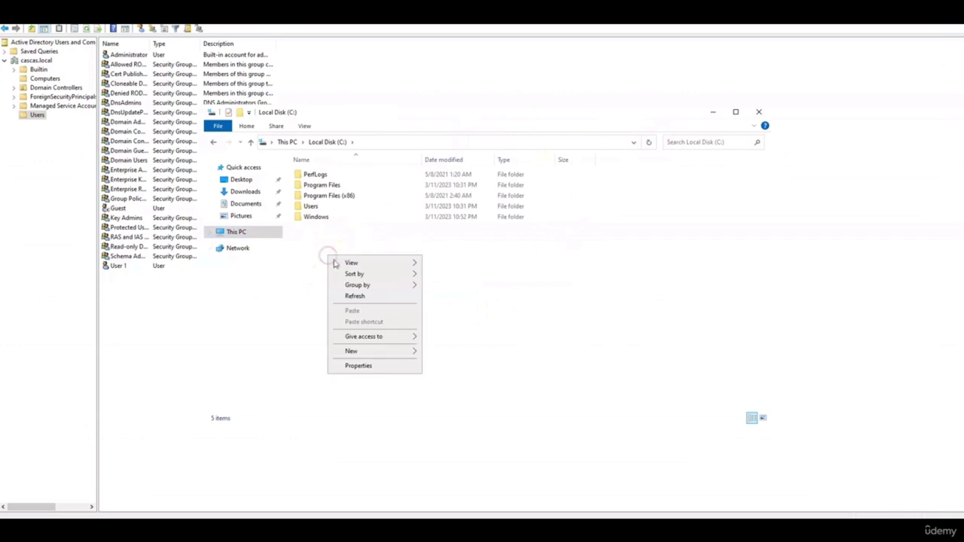
pyautogui.click(376, 351)
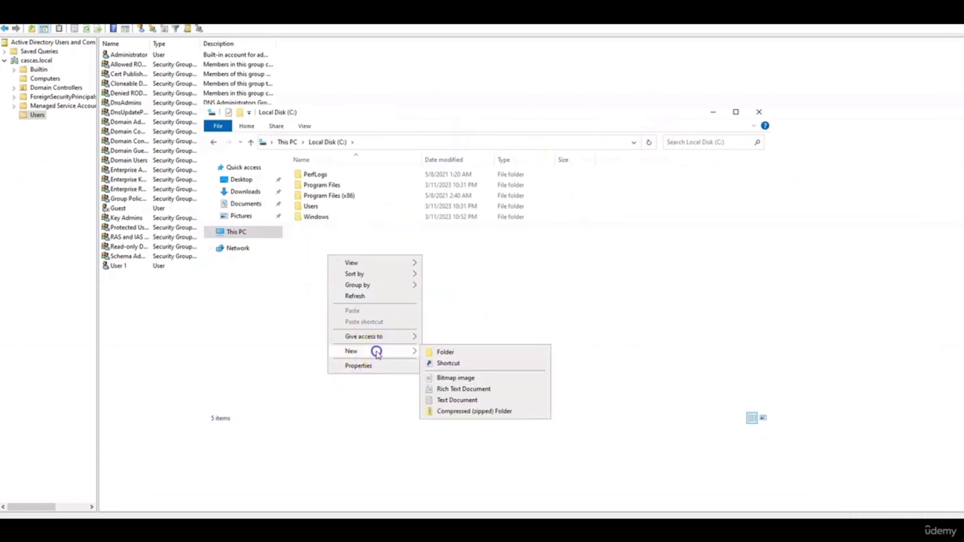
pyautogui.click(471, 351)
pyautogui.write('Data')
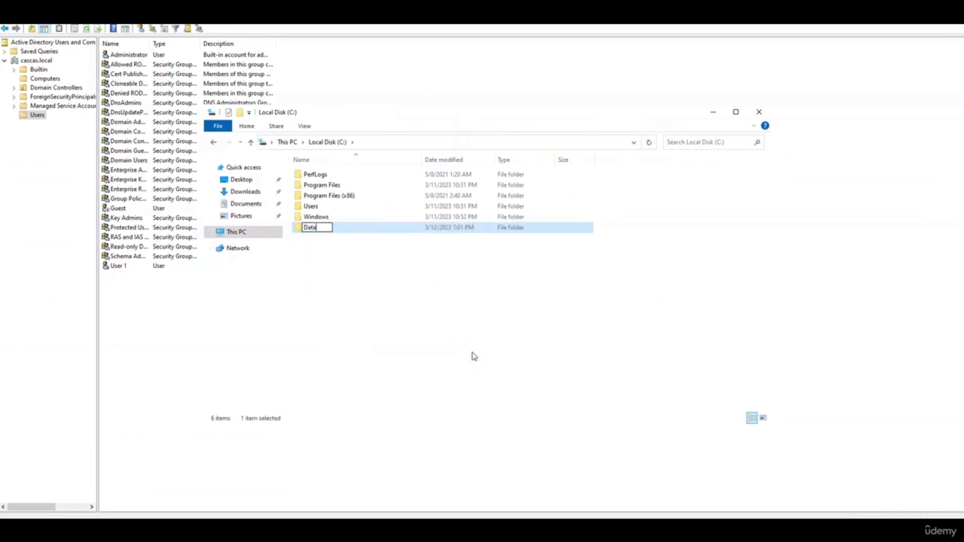
pyautogui.click(472, 356)
# Enable Share this folder for Data in Advanced Sharing and bring up its permissions.
pyautogui.rightClick(309, 229)
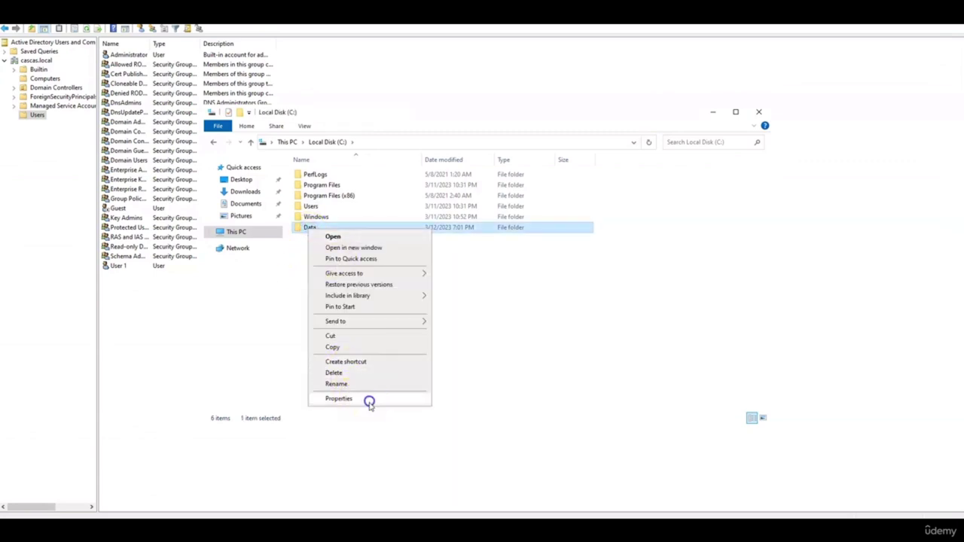
pyautogui.click(350, 399)
pyautogui.click(353, 254)
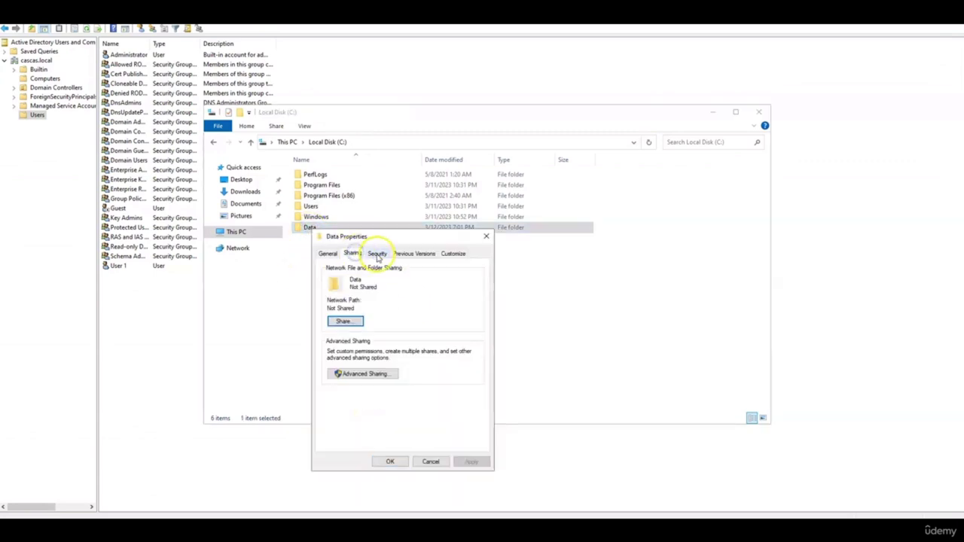
pyautogui.click(369, 374)
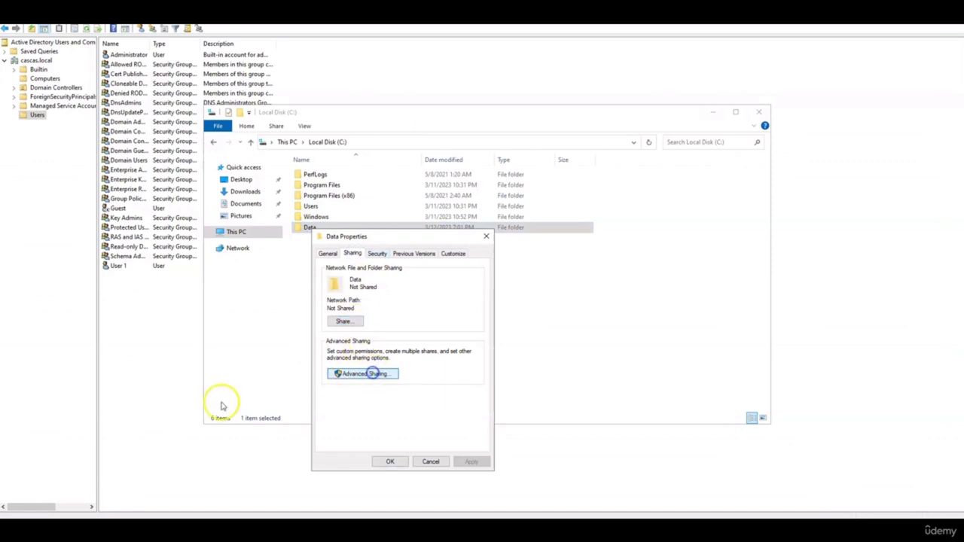
pyautogui.click(327, 271)
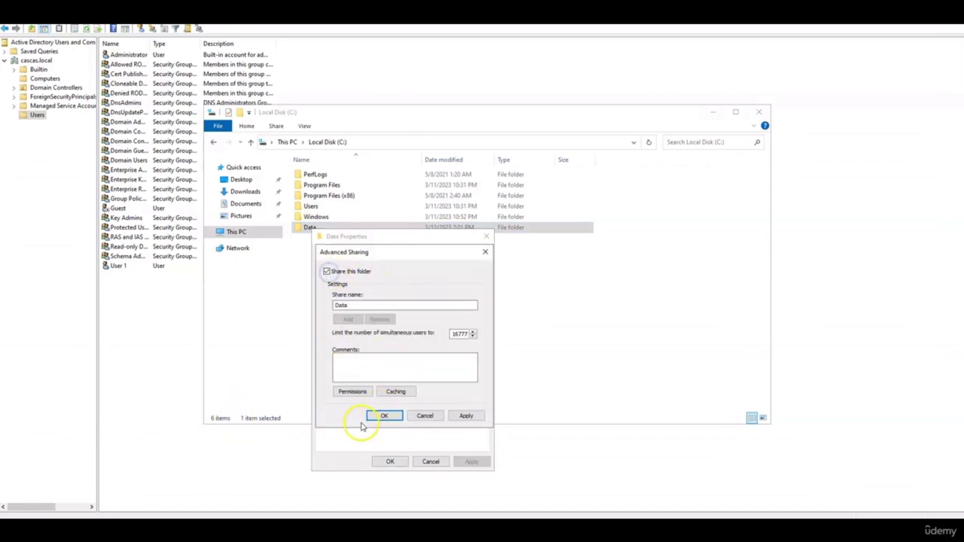
pyautogui.click(354, 392)
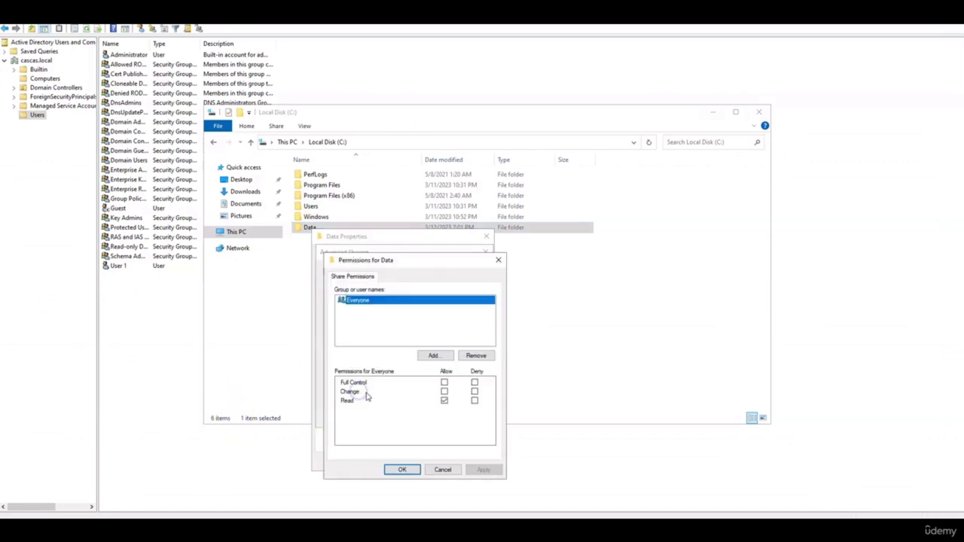
# Allow Everyone Full Control on the Data share and apply the settings.
pyautogui.click(444, 382)
pyautogui.click(484, 470)
pyautogui.click(400, 469)
pyautogui.click(467, 417)
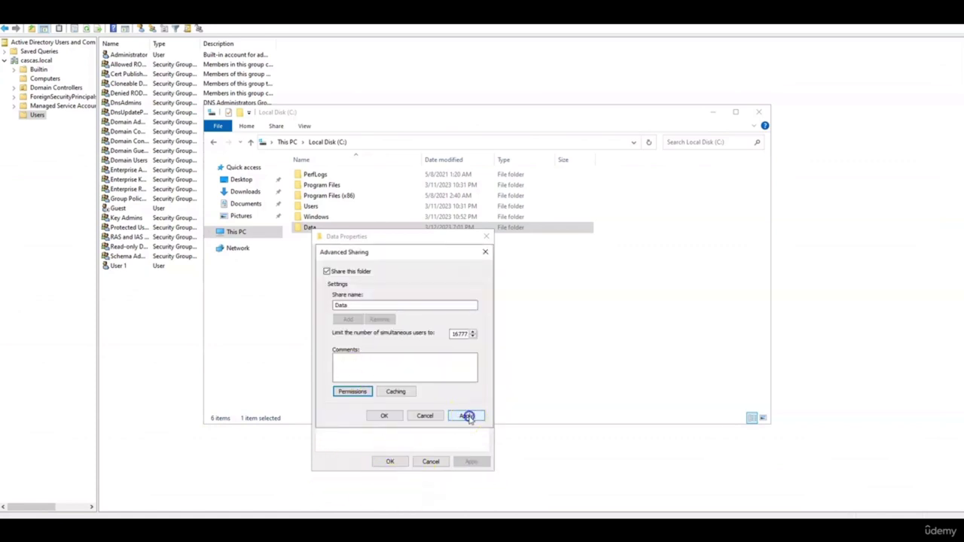
# Recheck the permissions, confirm Advanced Sharing, note the \\DC\Data path and close Properties.
pyautogui.click(358, 393)
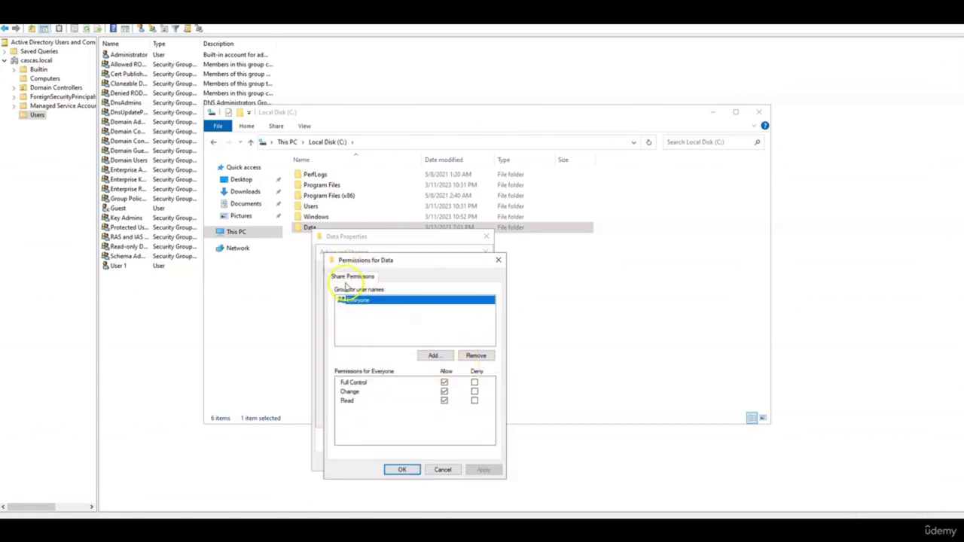
pyautogui.click(402, 469)
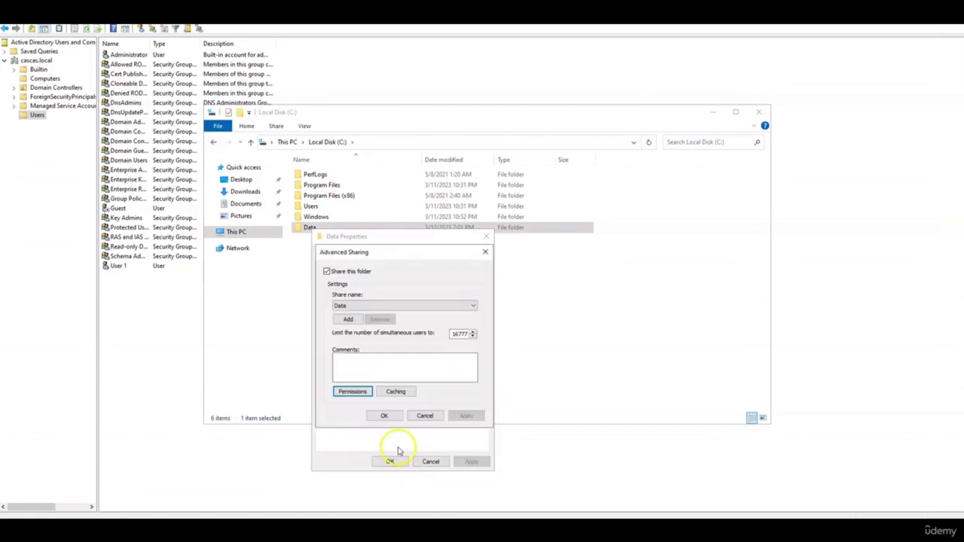
pyautogui.click(388, 418)
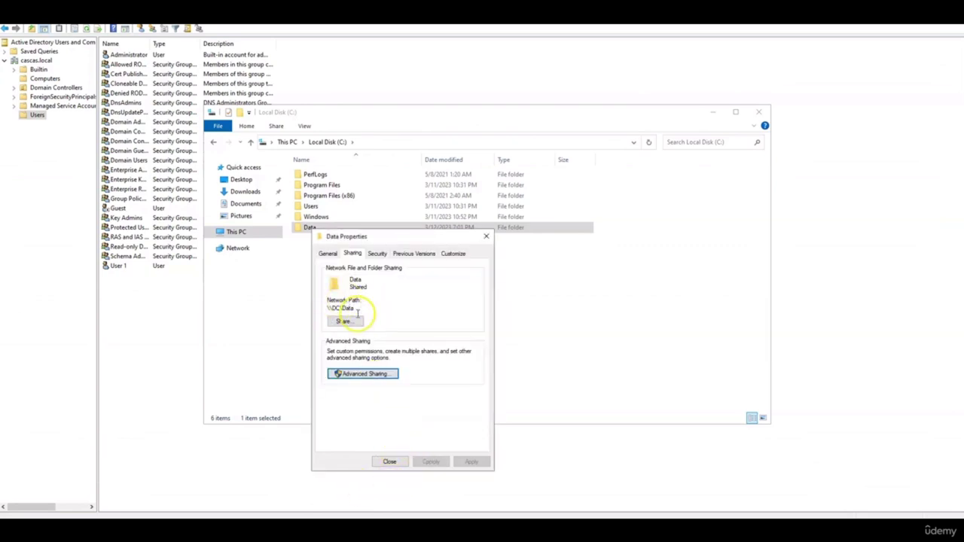
pyautogui.moveTo(328, 308); pyautogui.dragTo(366, 309)
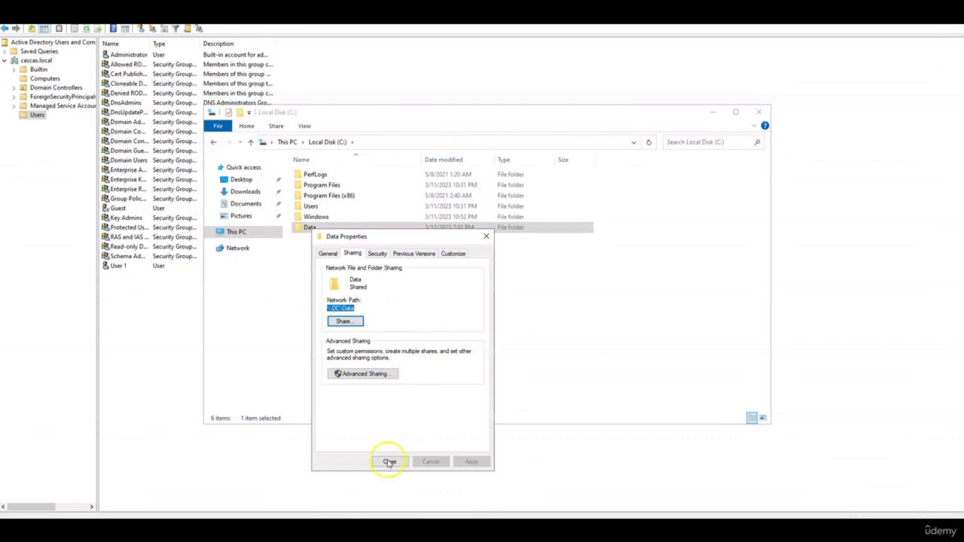
pyautogui.click(389, 461)
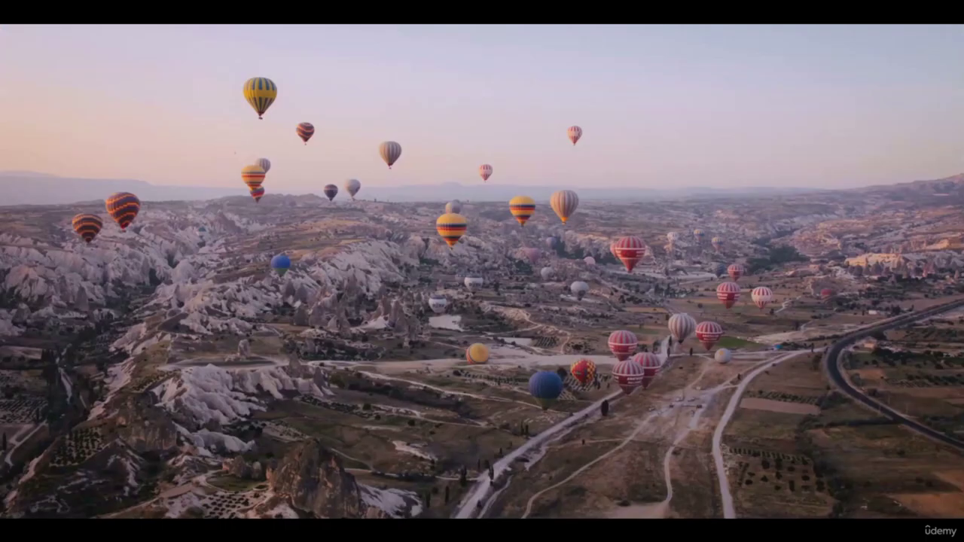
# On the laptop, open \\dc from Run and enter the Data share.
pyautogui.moveTo(234, 518)
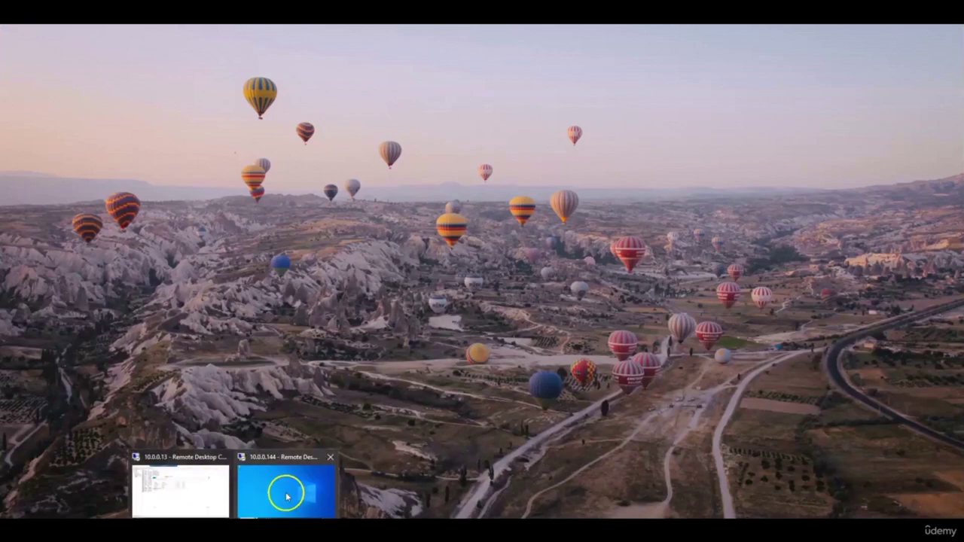
pyautogui.click(280, 486)
pyautogui.rightClick(30, 504)
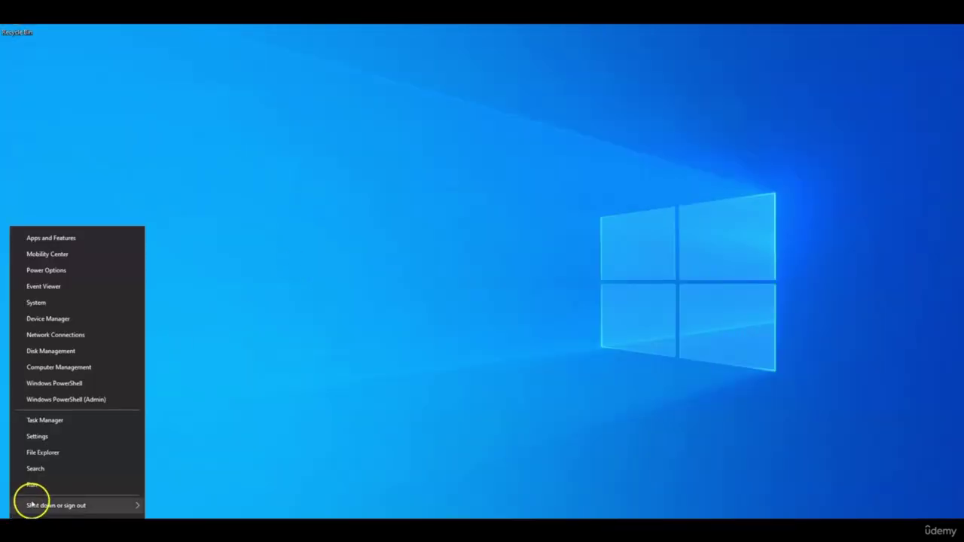
pyautogui.click(38, 484)
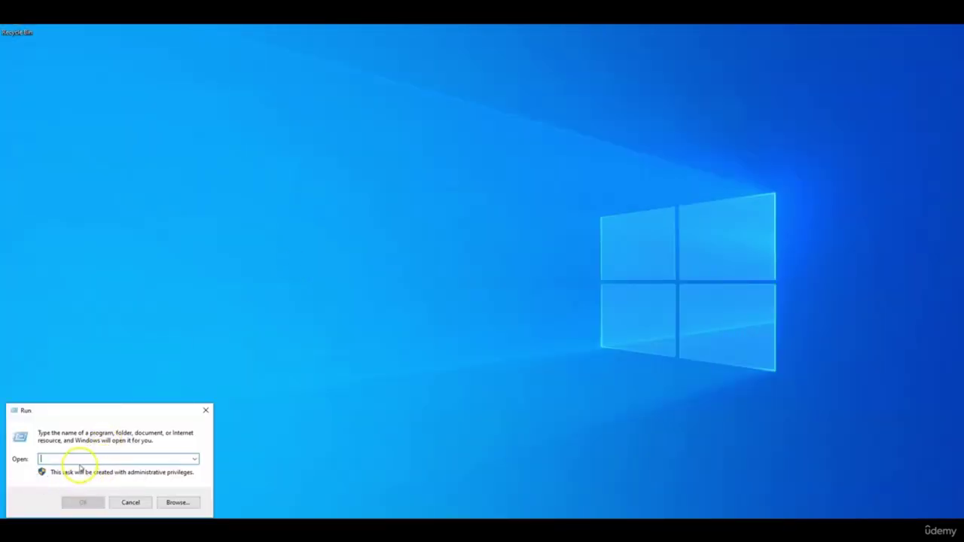
pyautogui.write('\\\\')
pyautogui.click(80, 468)
pyautogui.press('Return')
pyautogui.doubleClick(327, 168)
# Create a new folder named 'Testing folder' inside the Data share.
pyautogui.rightClick(333, 208)
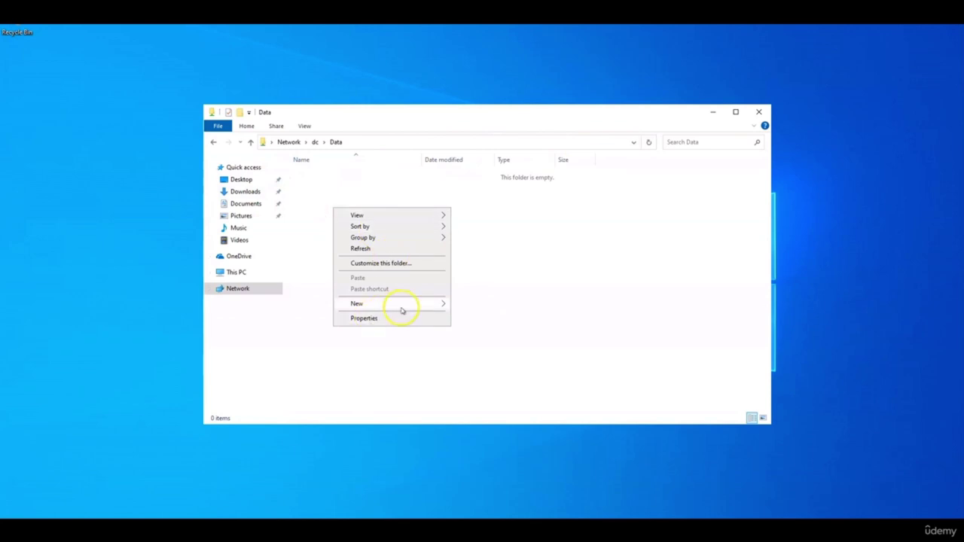
pyautogui.click(402, 310)
pyautogui.click(499, 306)
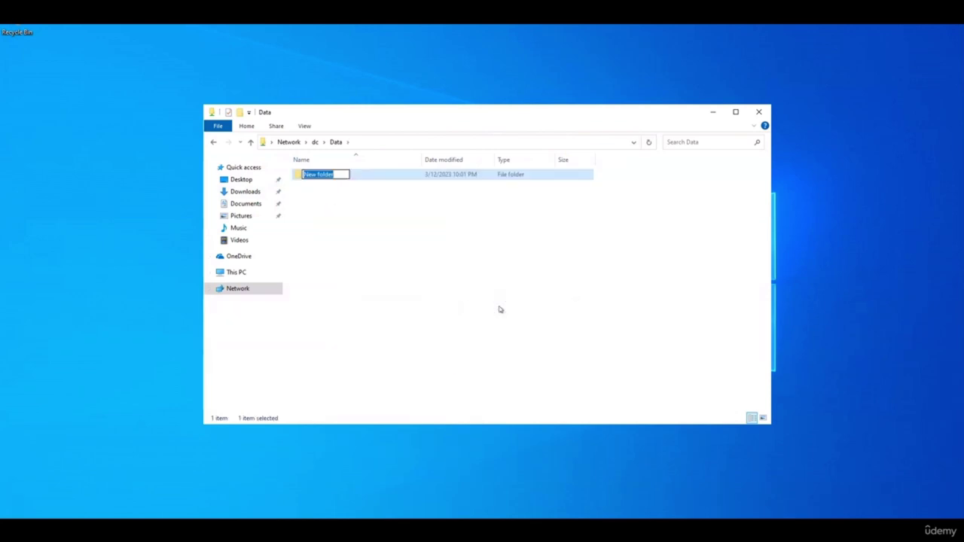
pyautogui.write('Tes')
pyautogui.press('Return')
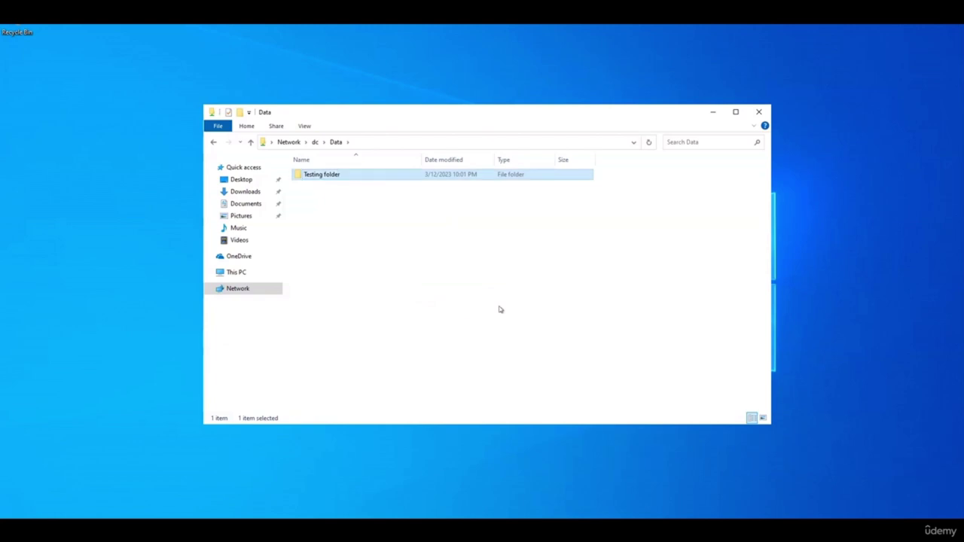
pyautogui.click(504, 304)
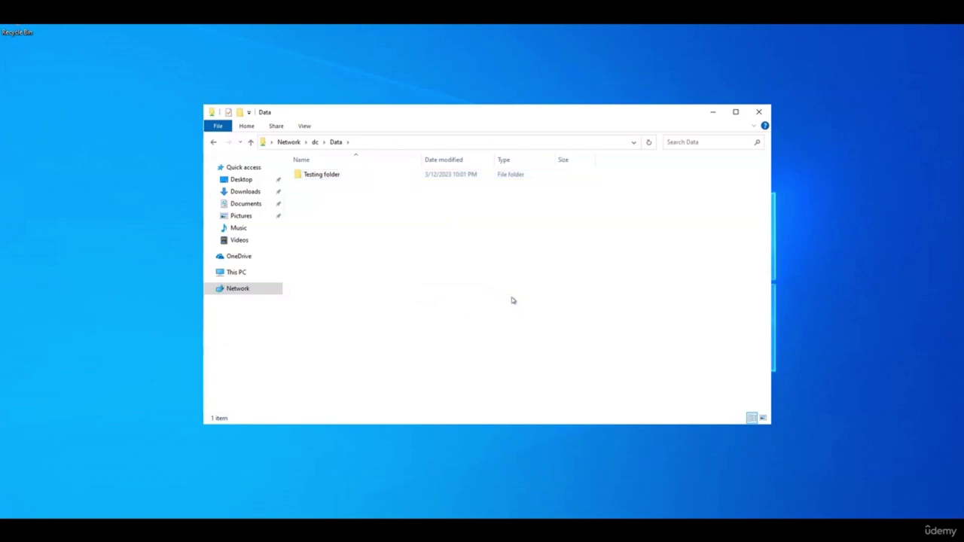
# Display the address bar path to confirm it reads \\dc\Data.
pyautogui.click(370, 141)
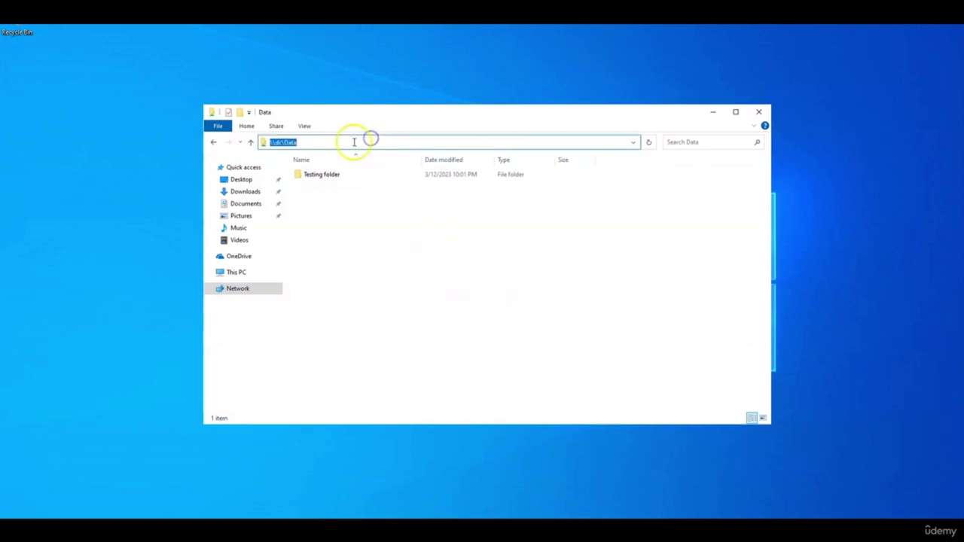
pyautogui.click(312, 142)
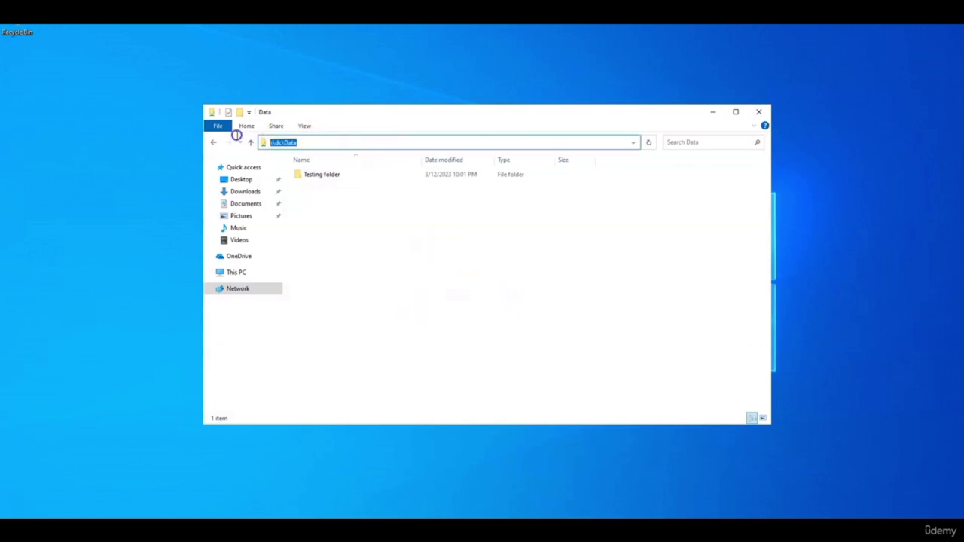
pyautogui.click(399, 324)
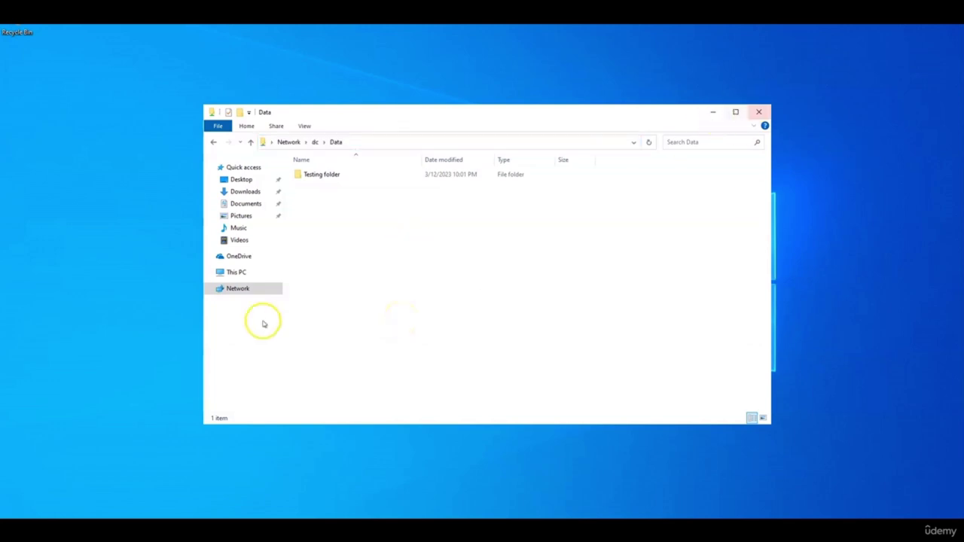
pyautogui.click(234, 273)
# Open the laptop's System Properties on the Remote tab.
pyautogui.rightClick(235, 273)
pyautogui.click(280, 402)
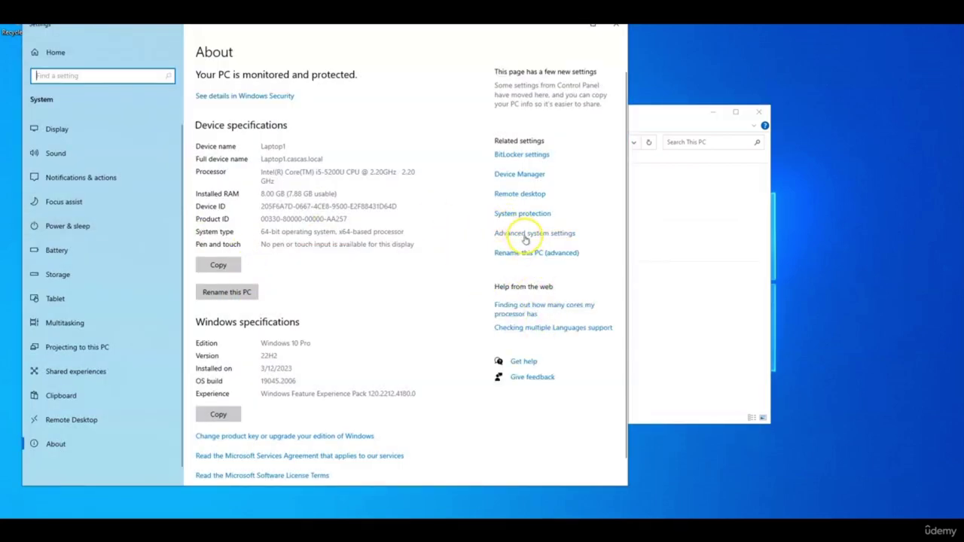
pyautogui.click(532, 234)
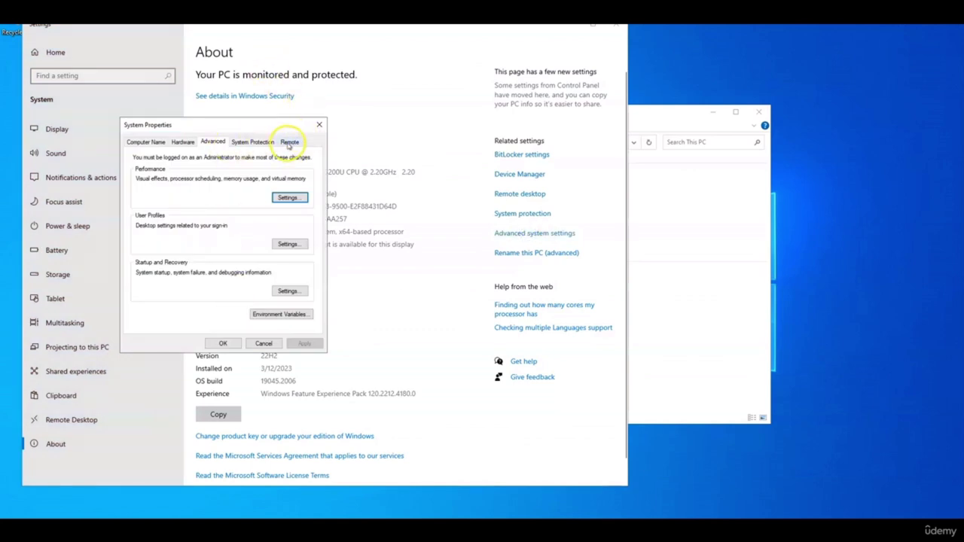
pyautogui.moveTo(232, 121); pyautogui.dragTo(253, 118)
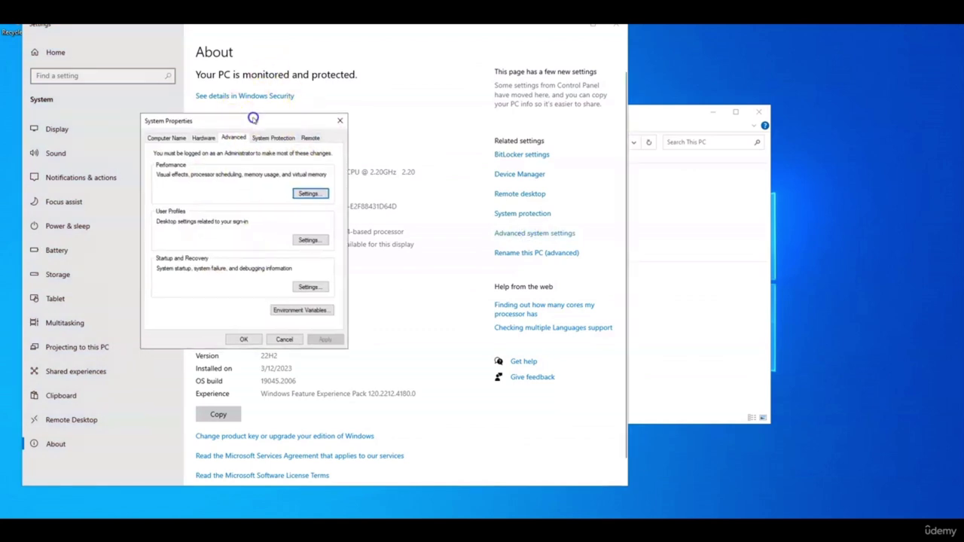
pyautogui.click(310, 138)
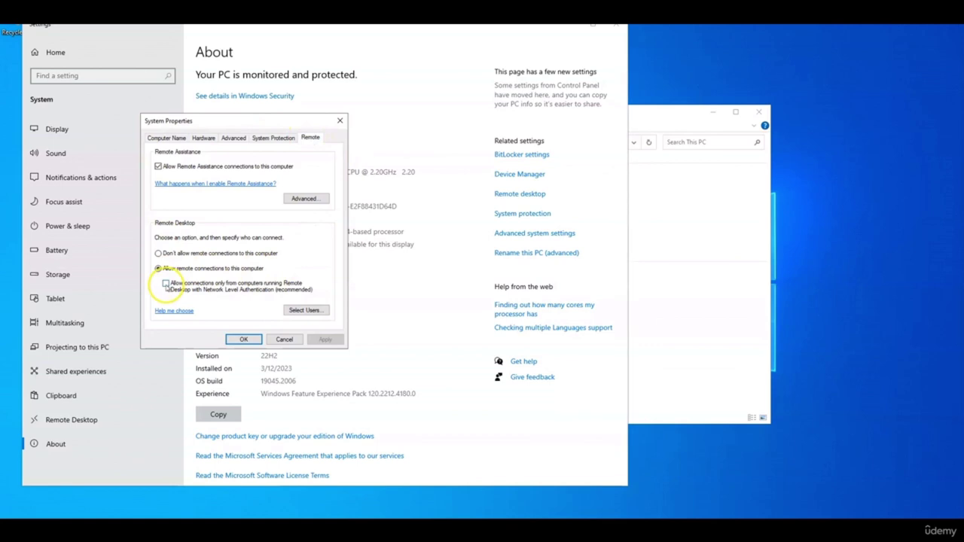
# Add CASCAS\User1 as a Remote Desktop user and apply the System Properties.
pyautogui.click(307, 310)
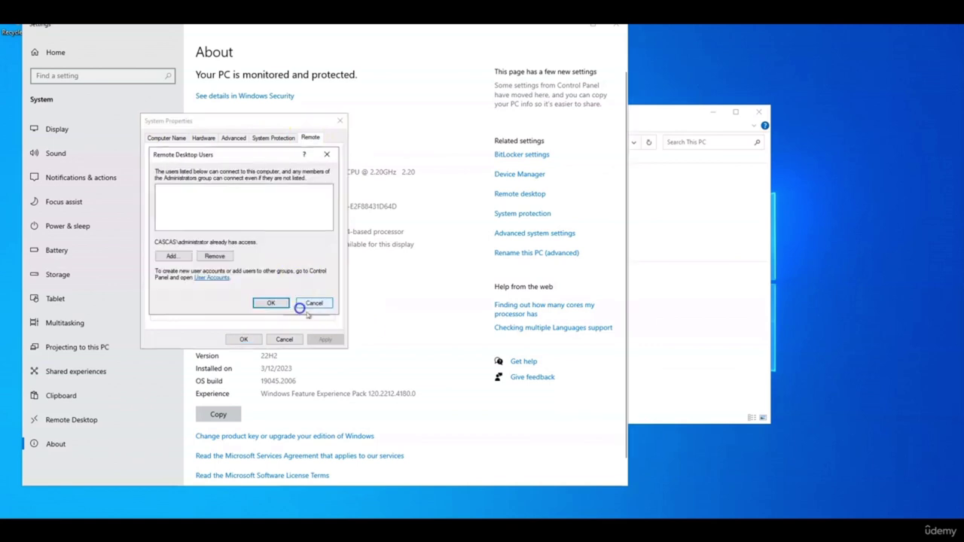
pyautogui.click(172, 256)
pyautogui.write('USER1')
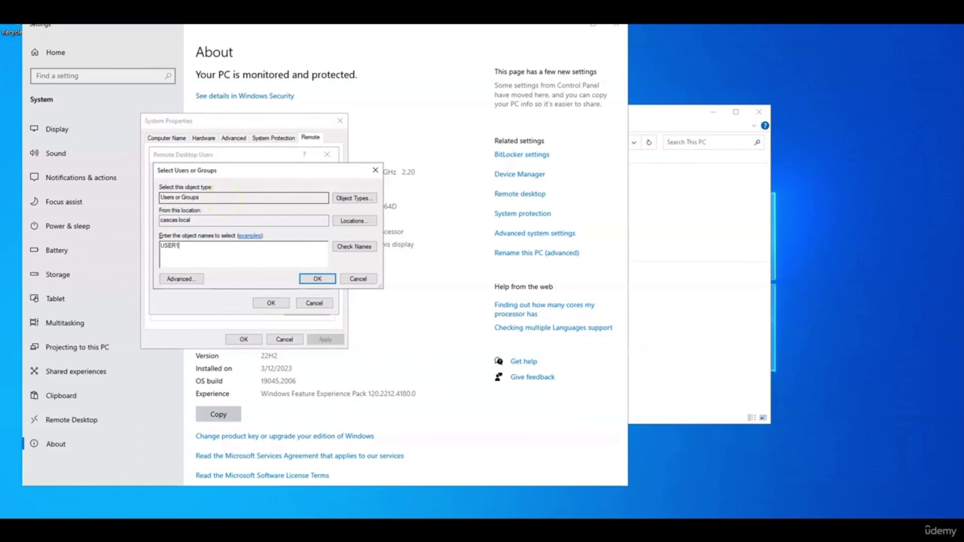
pyautogui.click(354, 246)
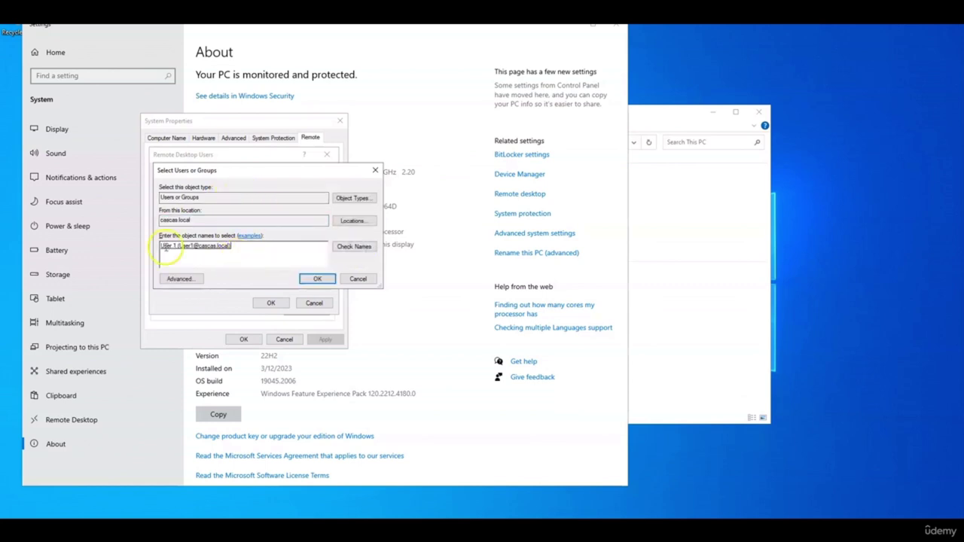
pyautogui.click(315, 279)
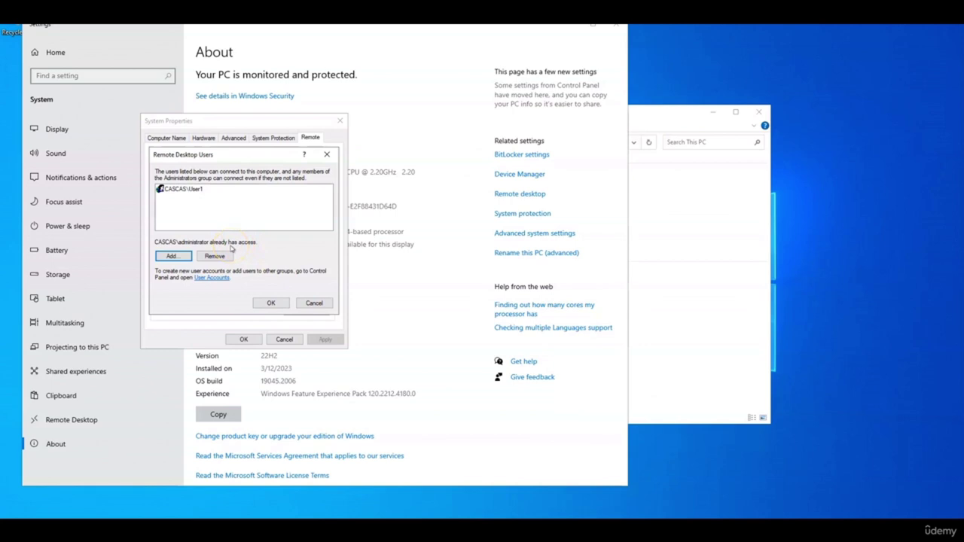
pyautogui.click(271, 304)
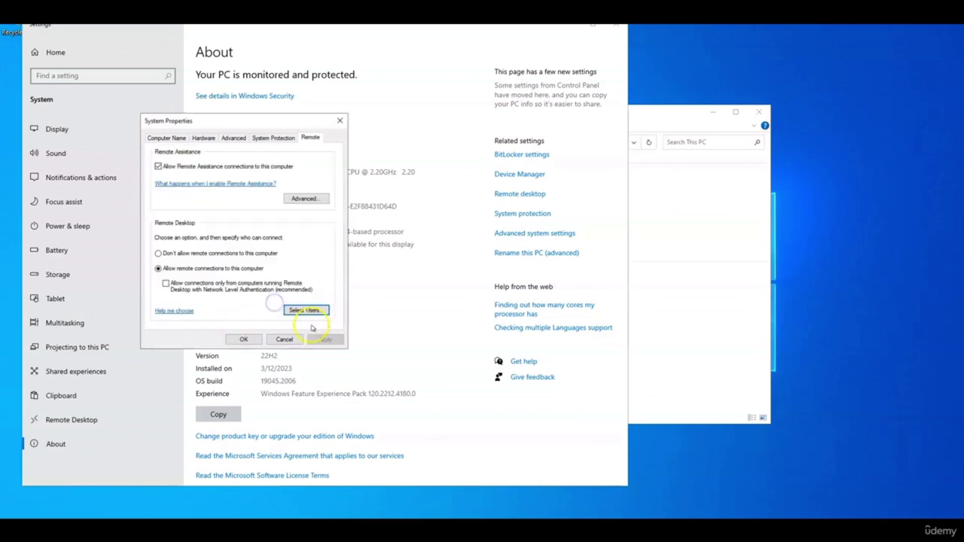
pyautogui.click(243, 339)
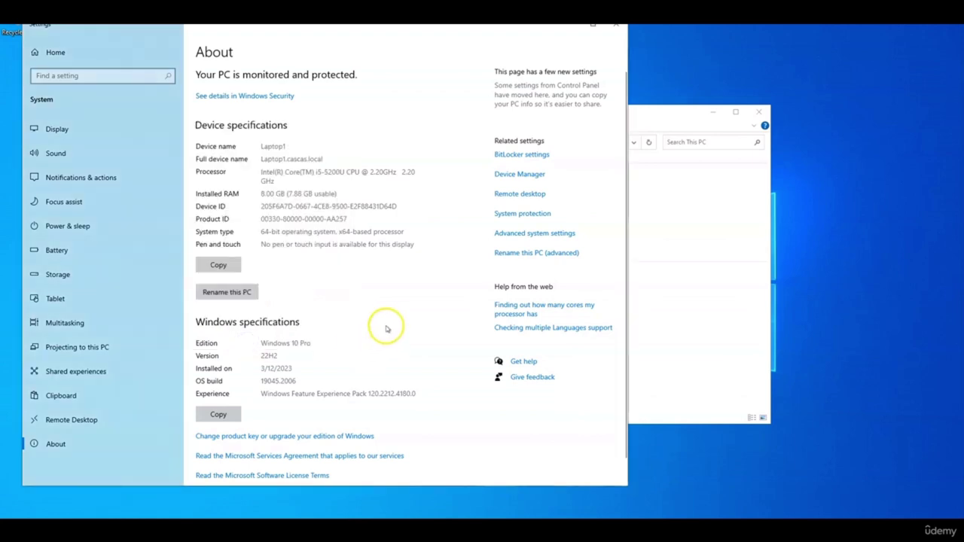
# Close Settings and This PC, then sign out of the laptop's Windows session.
pyautogui.click(616, 25)
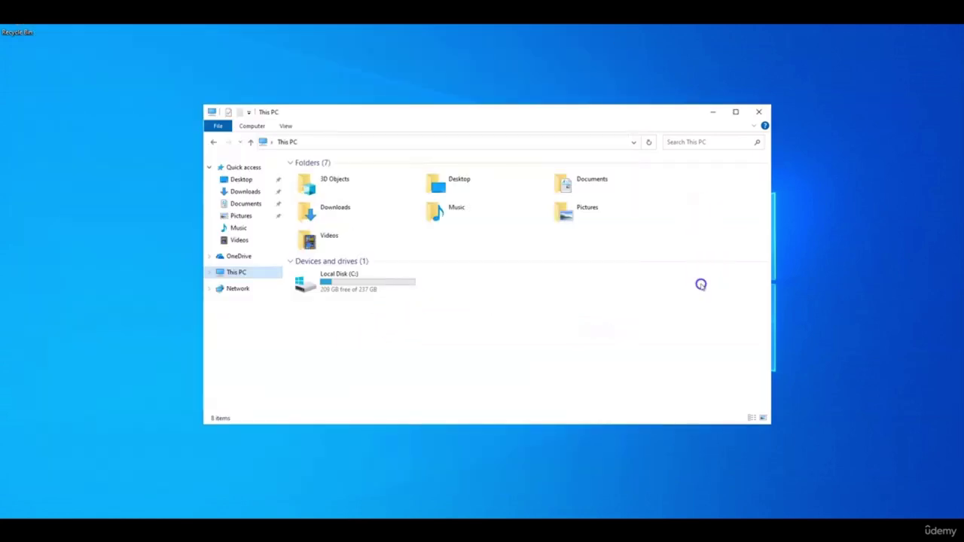
pyautogui.click(759, 111)
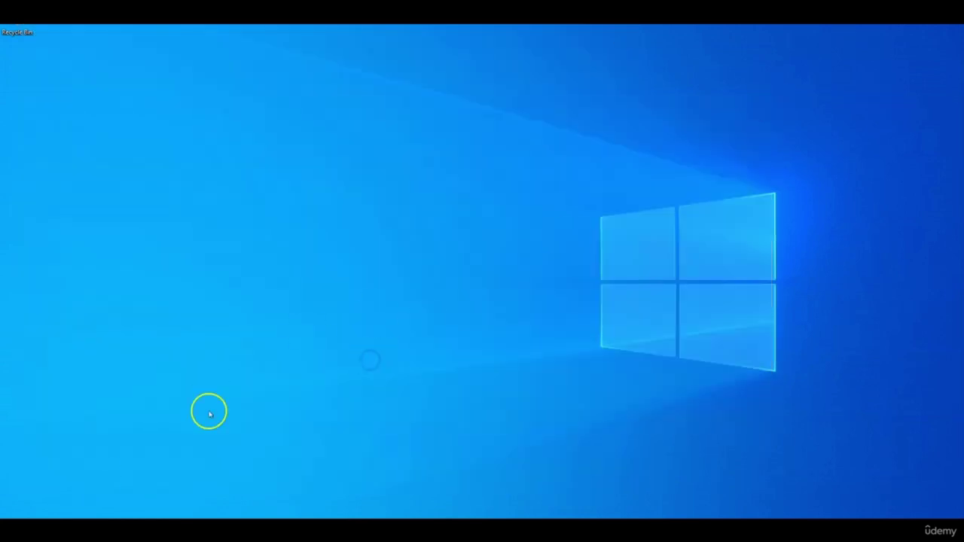
pyautogui.rightClick(15, 527)
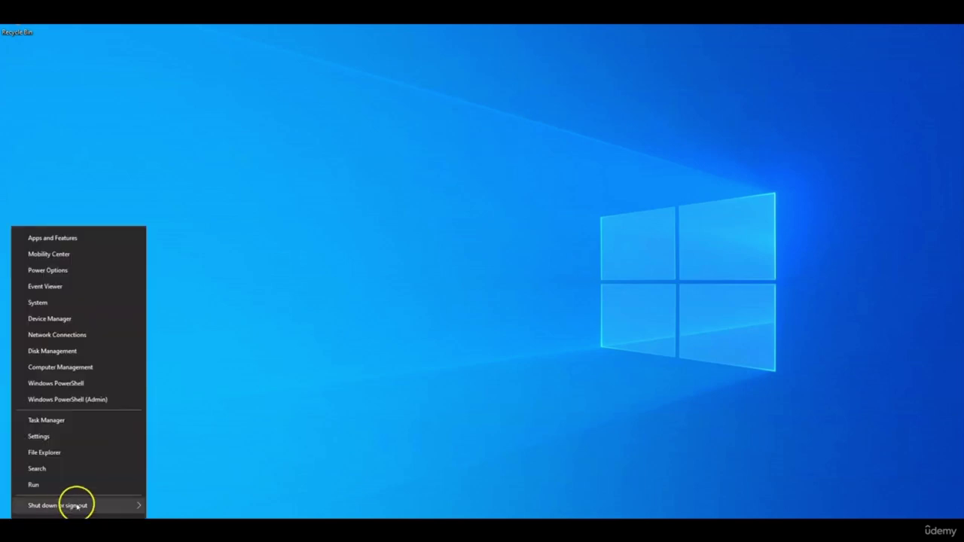
pyautogui.moveTo(108, 508)
pyautogui.click(190, 455)
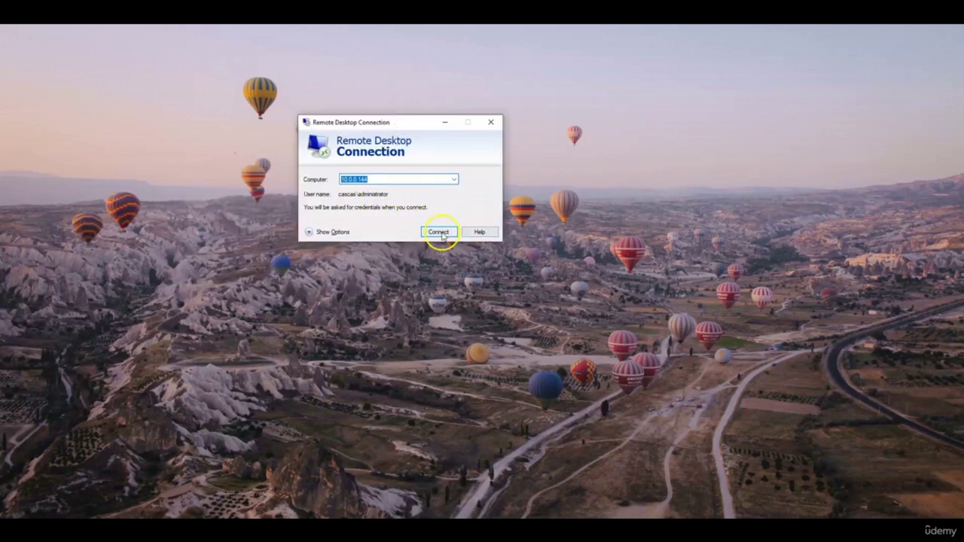
# Connect to 10.0.0.144 as User1 via a different account, re-entering the password when rejected.
pyautogui.click(440, 232)
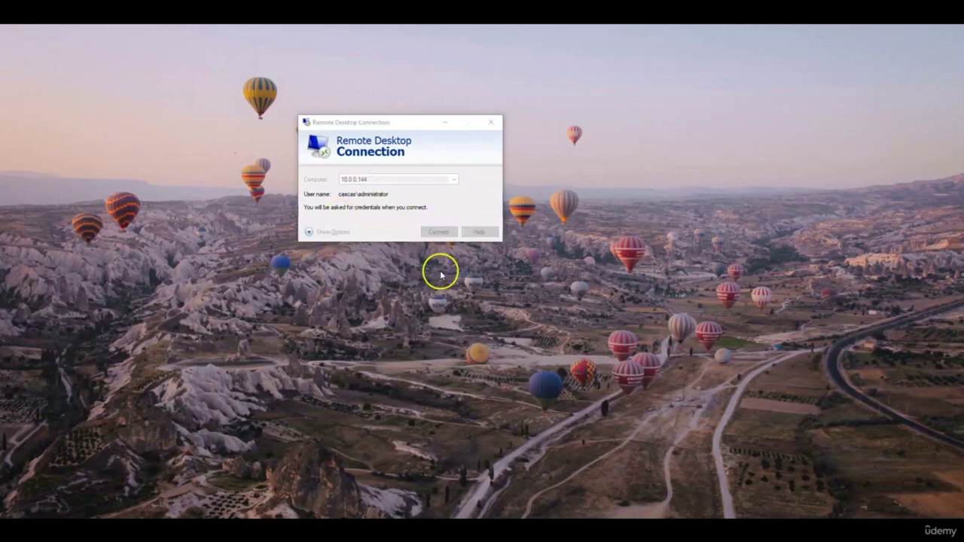
pyautogui.click(319, 238)
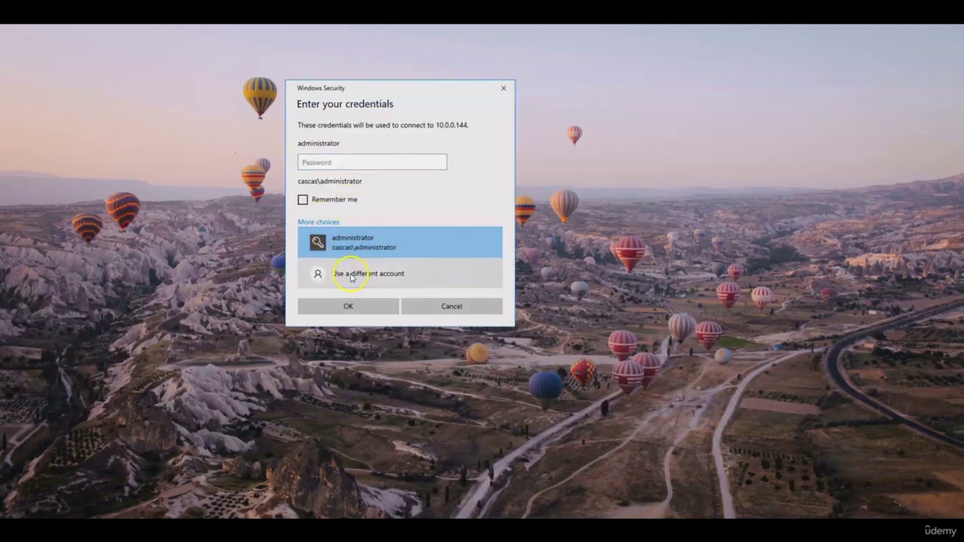
pyautogui.click(351, 275)
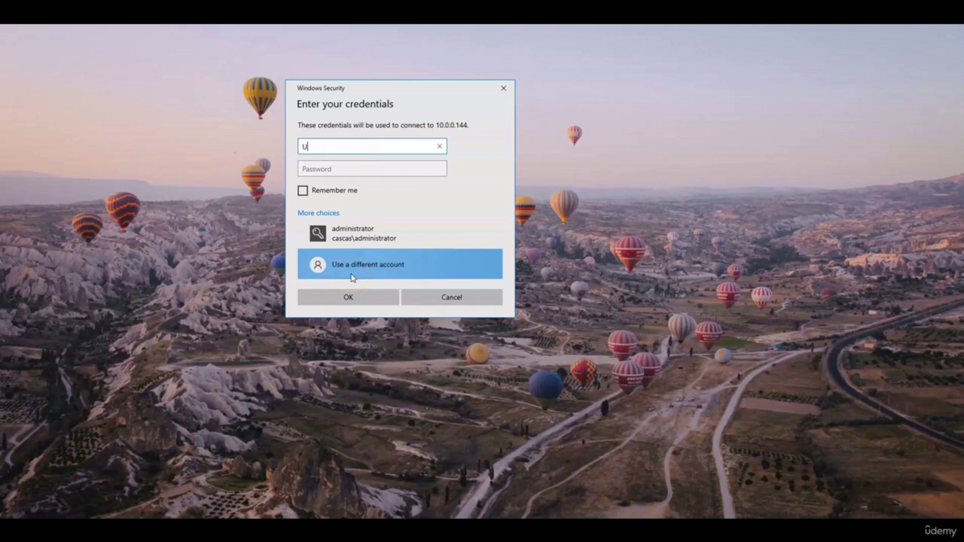
pyautogui.press('Tab')
pyautogui.write('****')
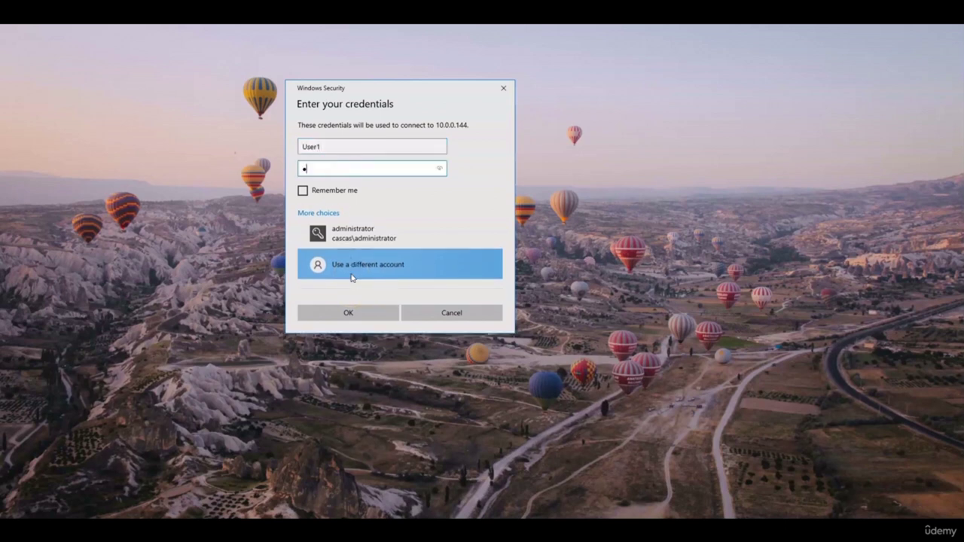
pyautogui.press('Return')
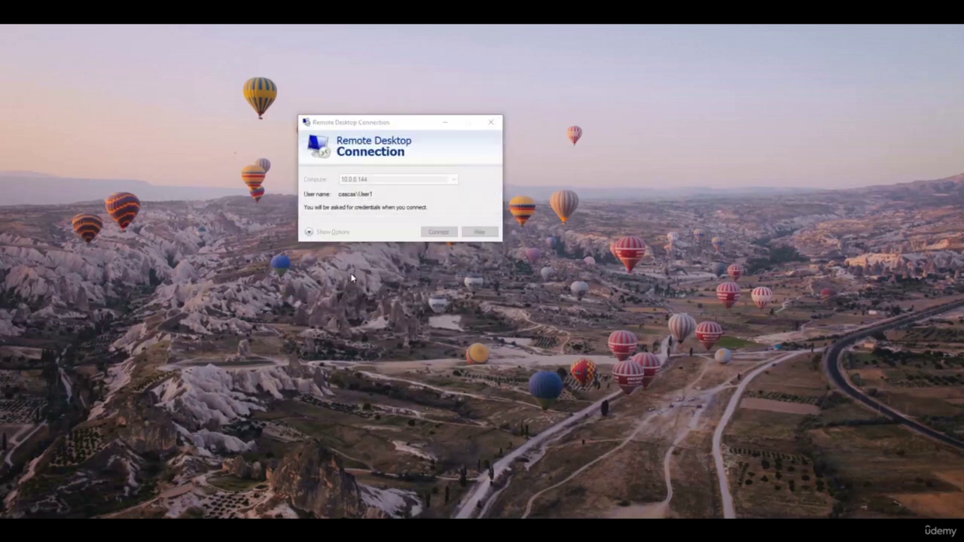
pyautogui.write('*')
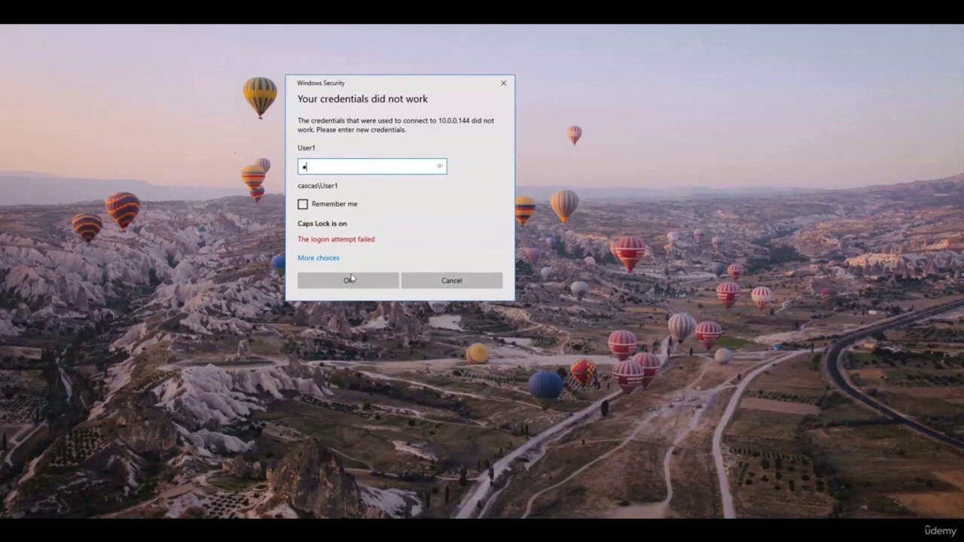
pyautogui.click(348, 268)
pyautogui.write('*')
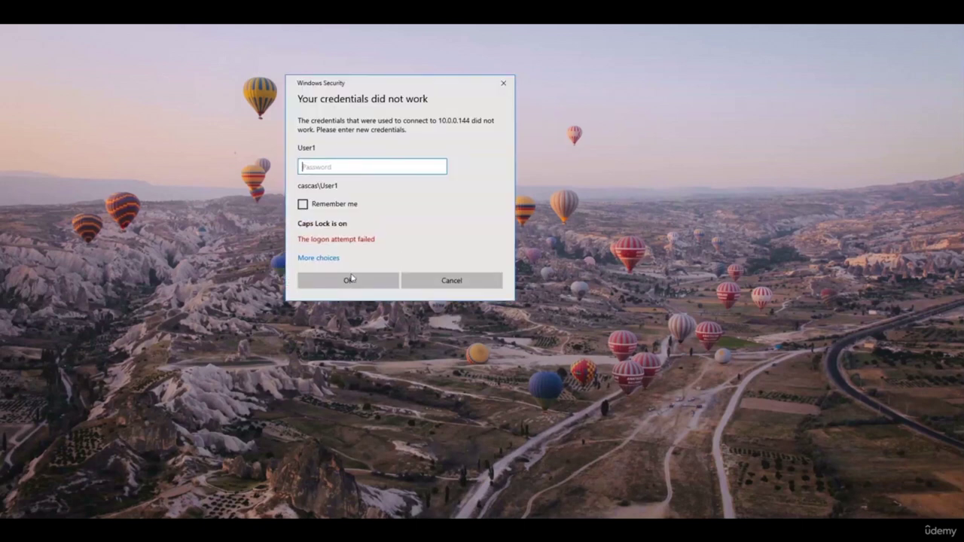
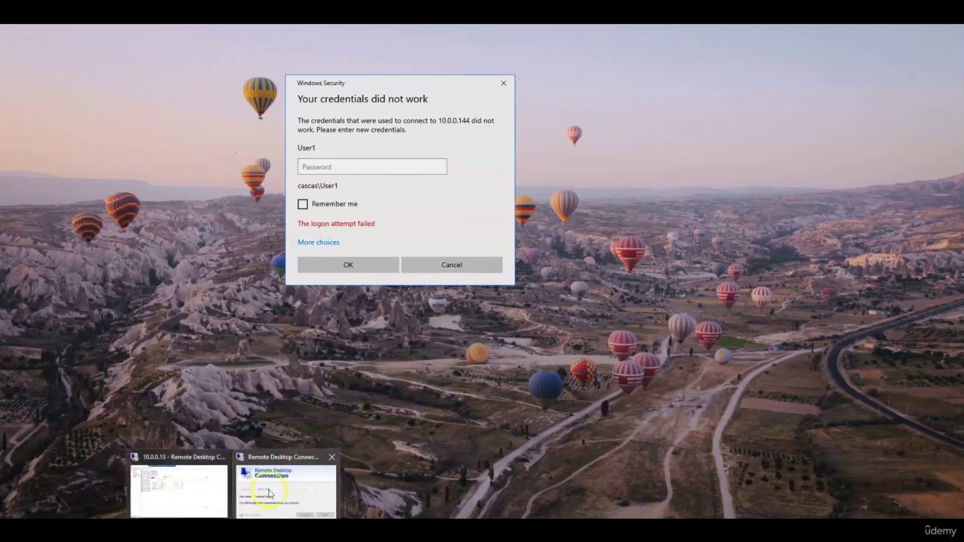
# In the remote session's Active Directory console, open Users and select the User 1 account.
pyautogui.click(181, 486)
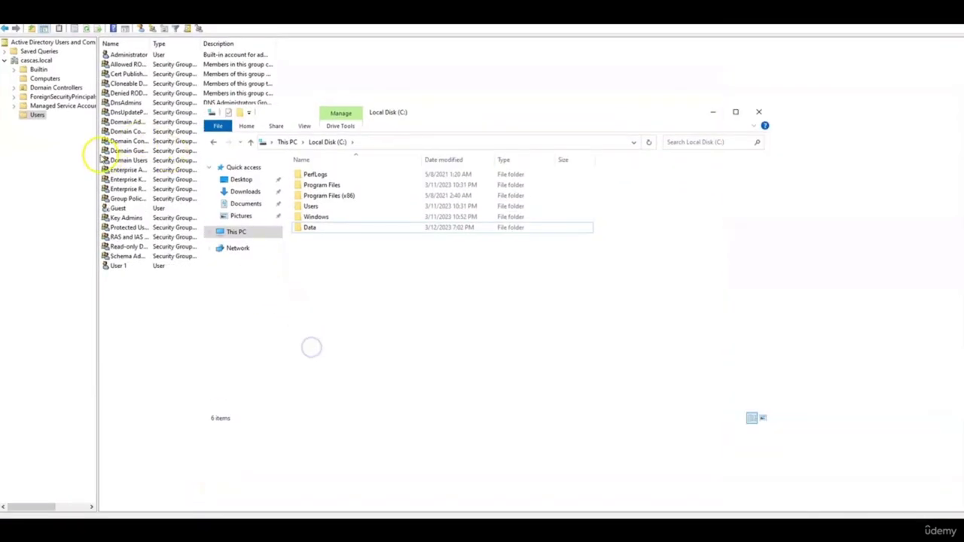
pyautogui.click(34, 106)
pyautogui.click(35, 114)
pyautogui.click(118, 267)
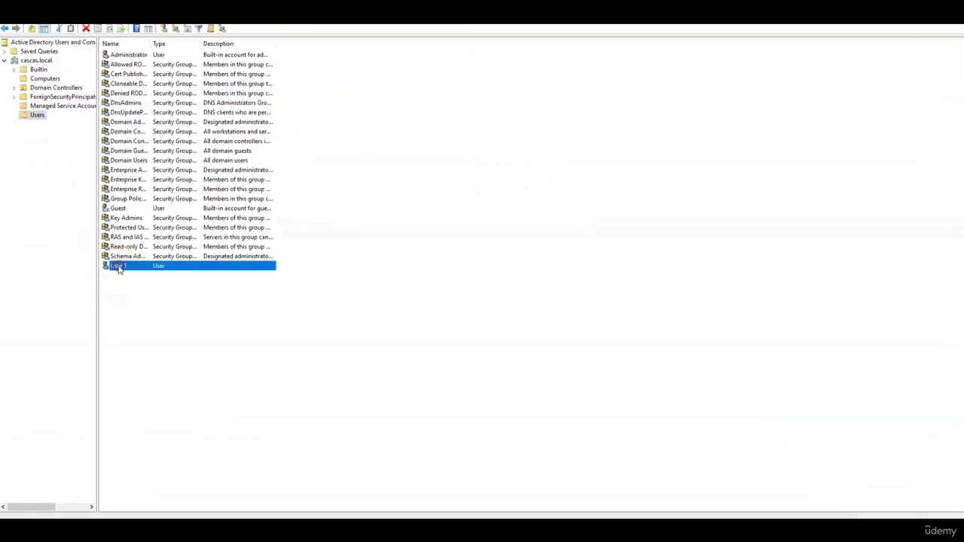
pyautogui.rightClick(118, 267)
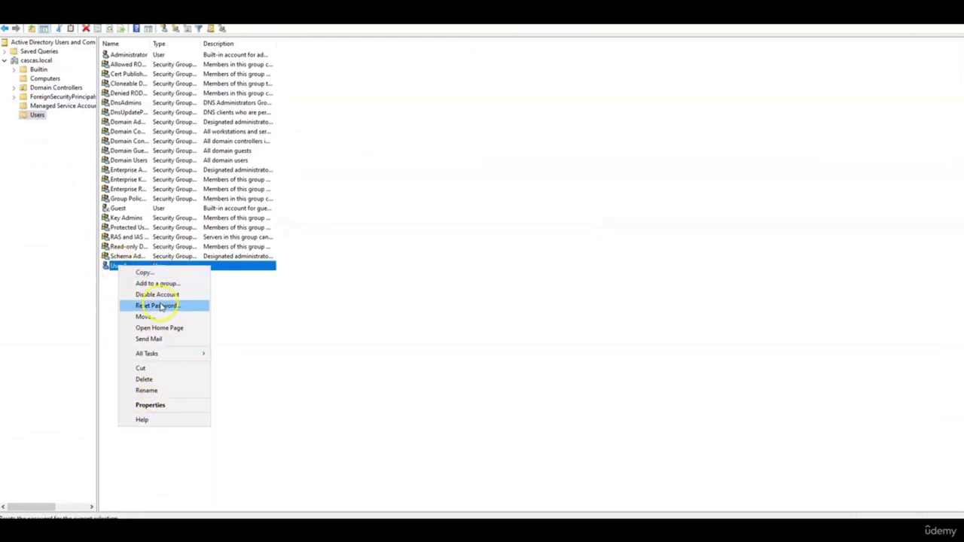
# Reset User 1's password to a new one, unlocking the account without forcing a change at next logon.
pyautogui.click(177, 306)
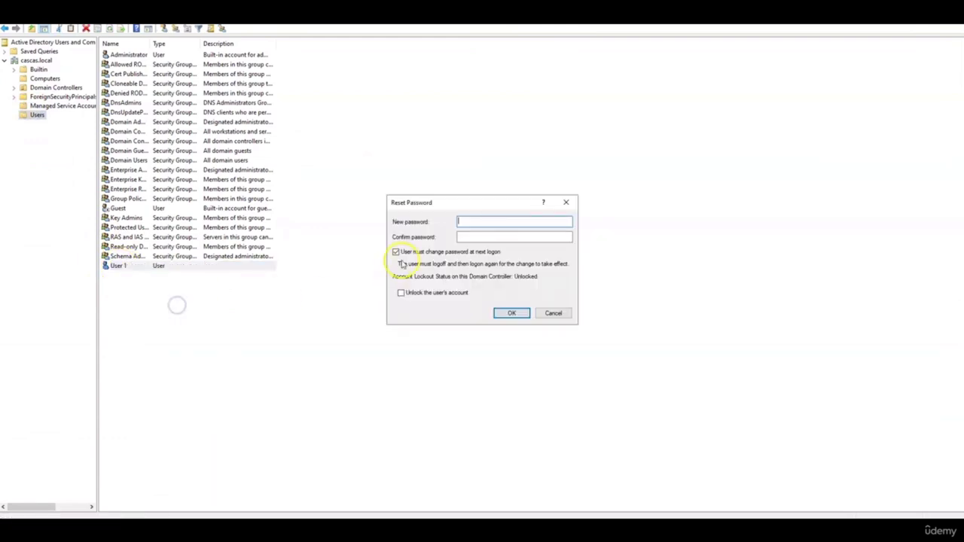
pyautogui.click(395, 252)
pyautogui.click(400, 293)
pyautogui.click(470, 220)
pyautogui.press('Tab')
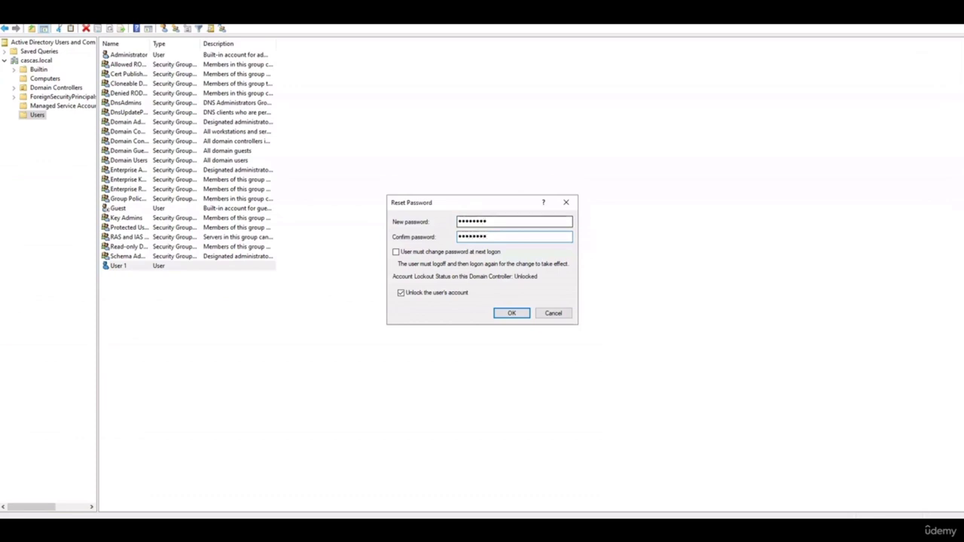
pyautogui.click(522, 316)
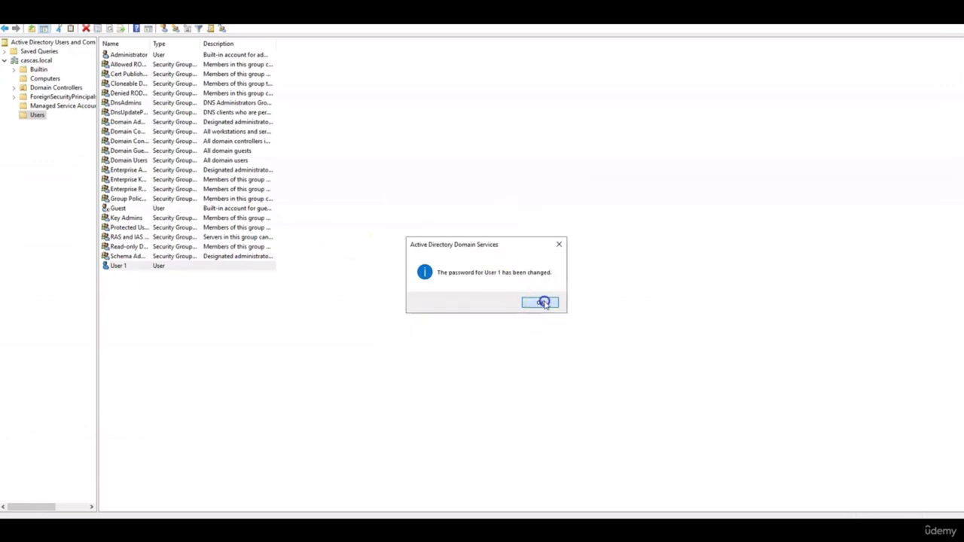
pyautogui.click(545, 301)
pyautogui.click(632, 315)
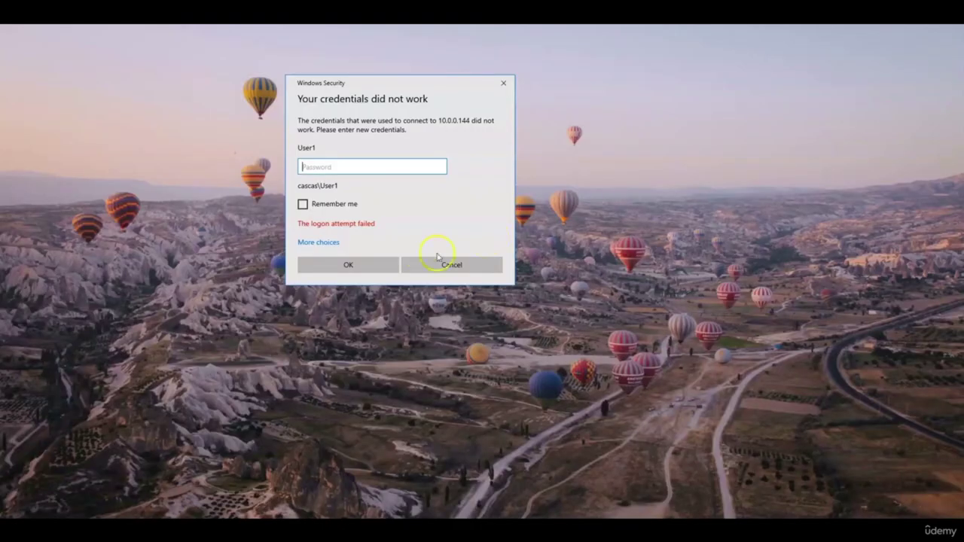
# Enter User 1's new password at the 10.0.0.144 sign-in prompt and accept the certificate warning.
pyautogui.write('P')
pyautogui.press('Return')
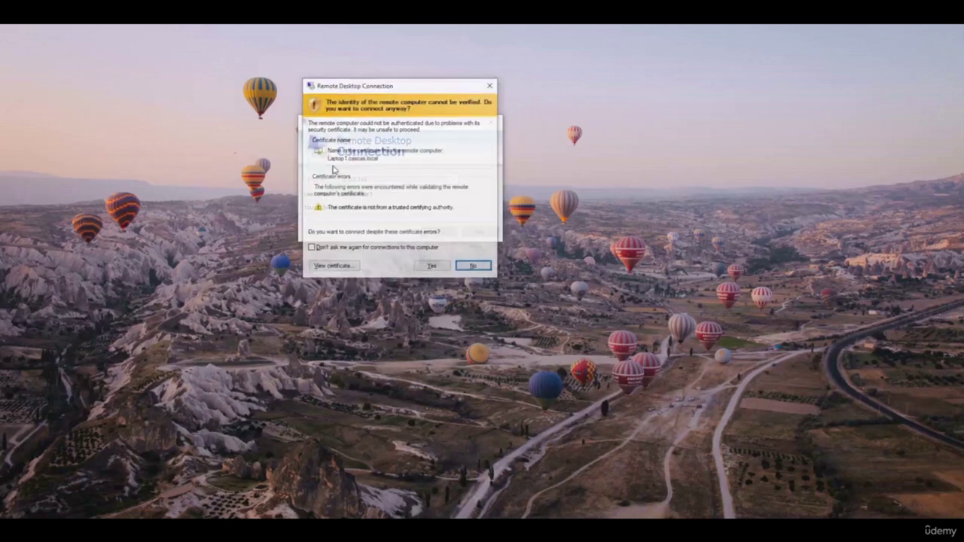
pyautogui.press('Return')
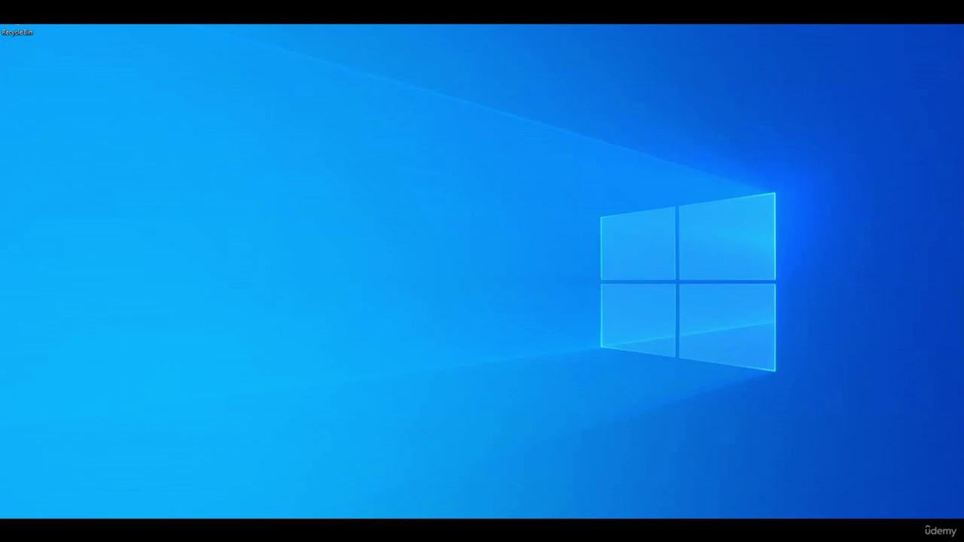
# Open File Explorer and browse to the local C: drive's Users folder.
pyautogui.press('super+e')
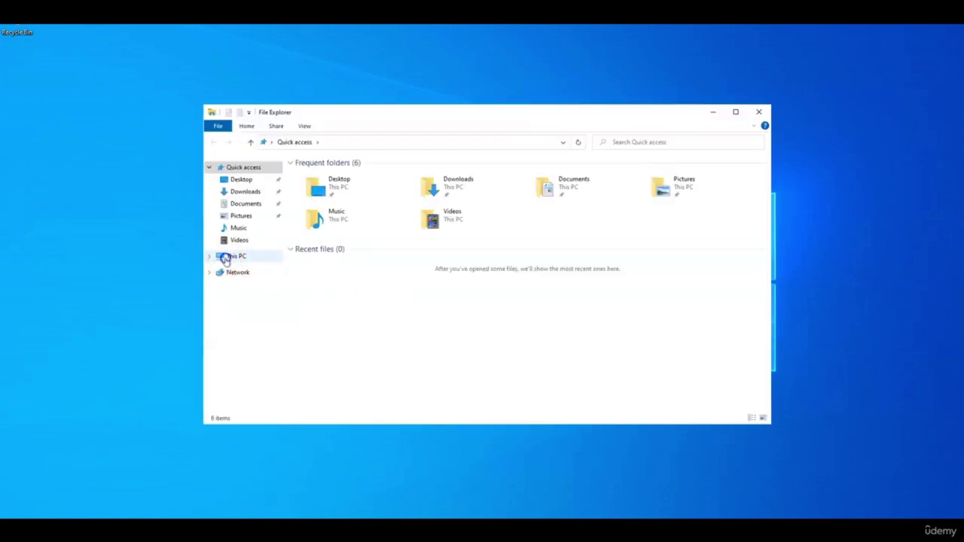
pyautogui.click(226, 256)
pyautogui.doubleClick(346, 280)
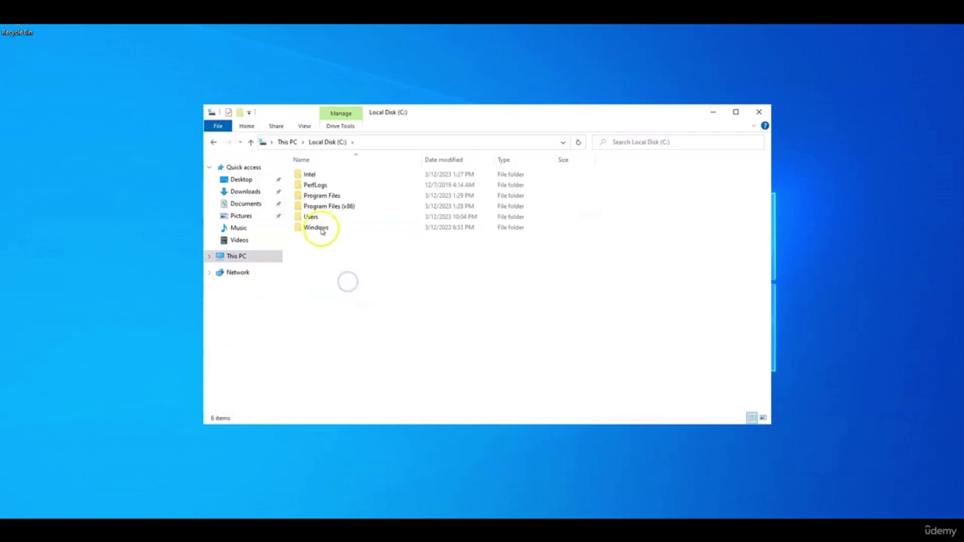
pyautogui.doubleClick(311, 217)
pyautogui.click(311, 207)
pyautogui.click(422, 282)
# Navigate through \\dc to the Data share's Testing folder.
pyautogui.click(412, 142)
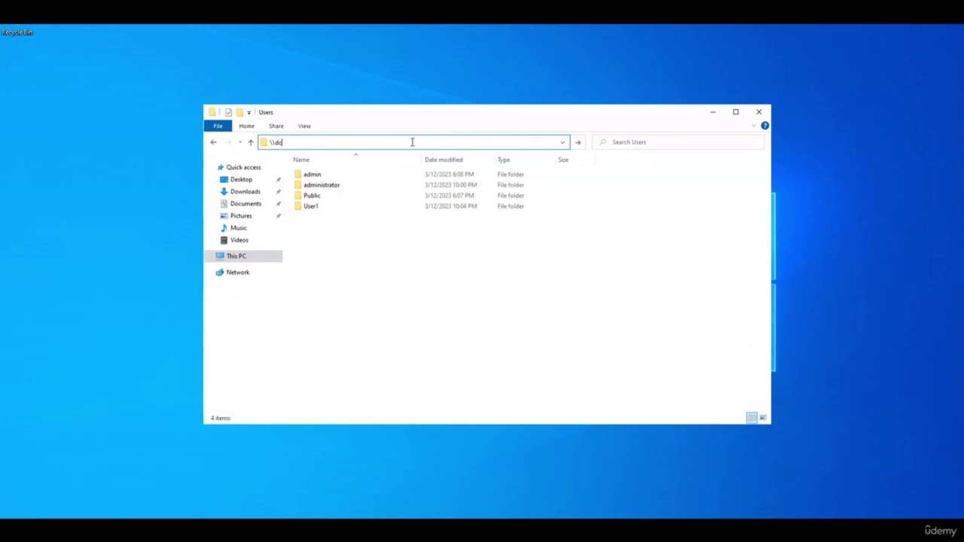
pyautogui.write('\\dc')
pyautogui.press('Return')
pyautogui.doubleClick(314, 165)
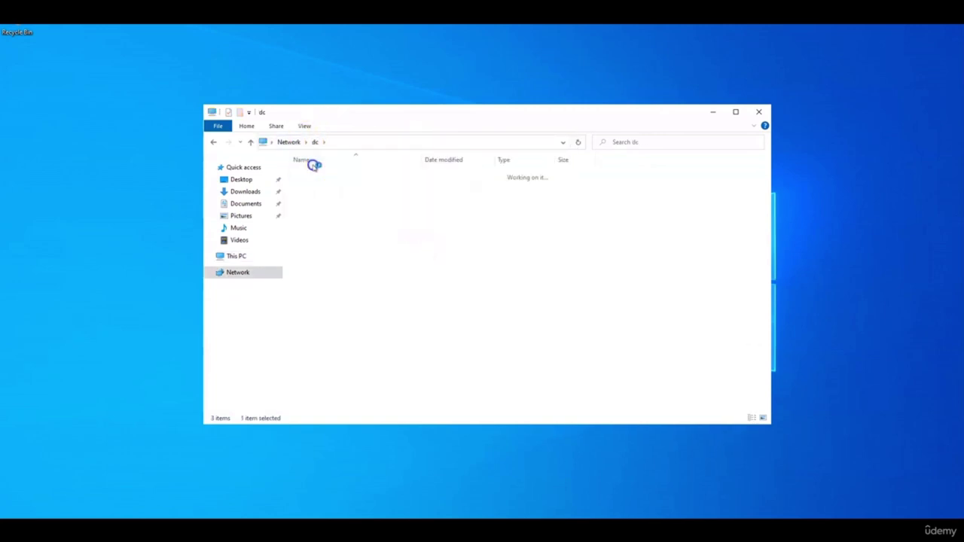
pyautogui.doubleClick(316, 175)
# Create a new folder in Testing folder and rename it Server.
pyautogui.rightClick(353, 228)
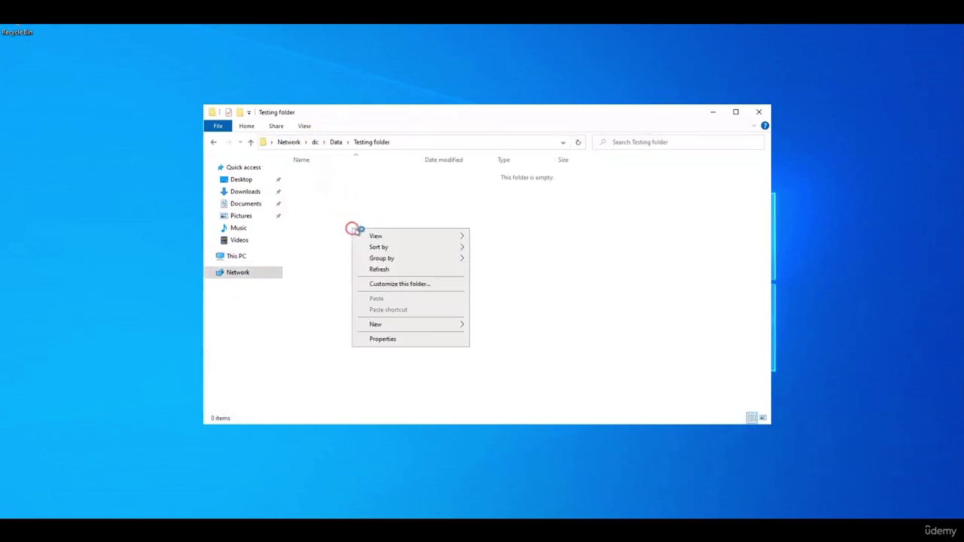
pyautogui.moveTo(452, 323)
pyautogui.click(492, 324)
pyautogui.click(495, 327)
pyautogui.rightClick(321, 174)
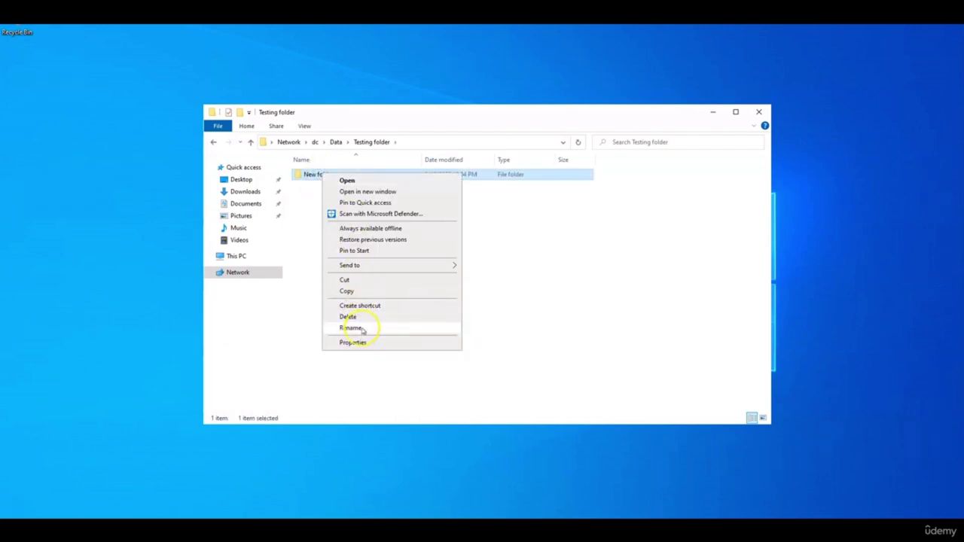
pyautogui.click(351, 328)
pyautogui.write('sERVE')
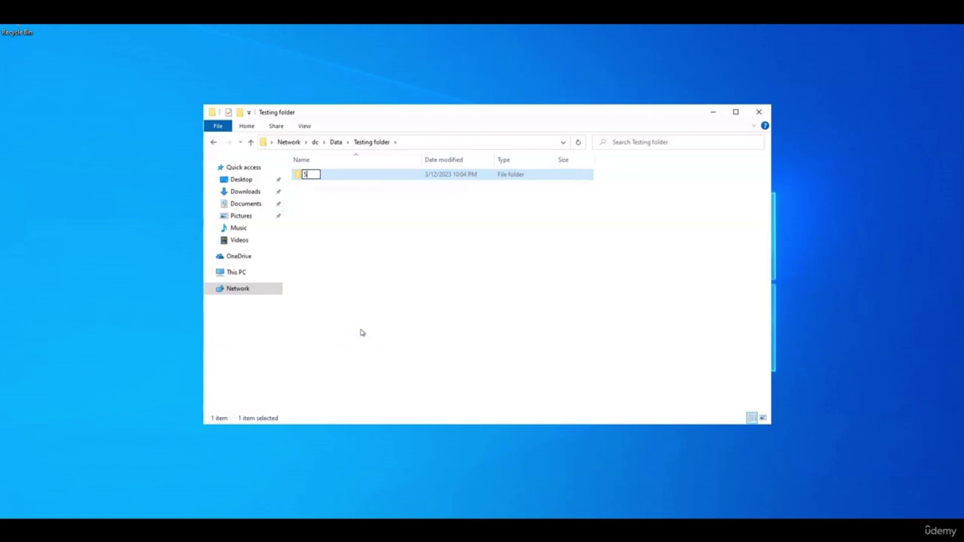
pyautogui.press('Return')
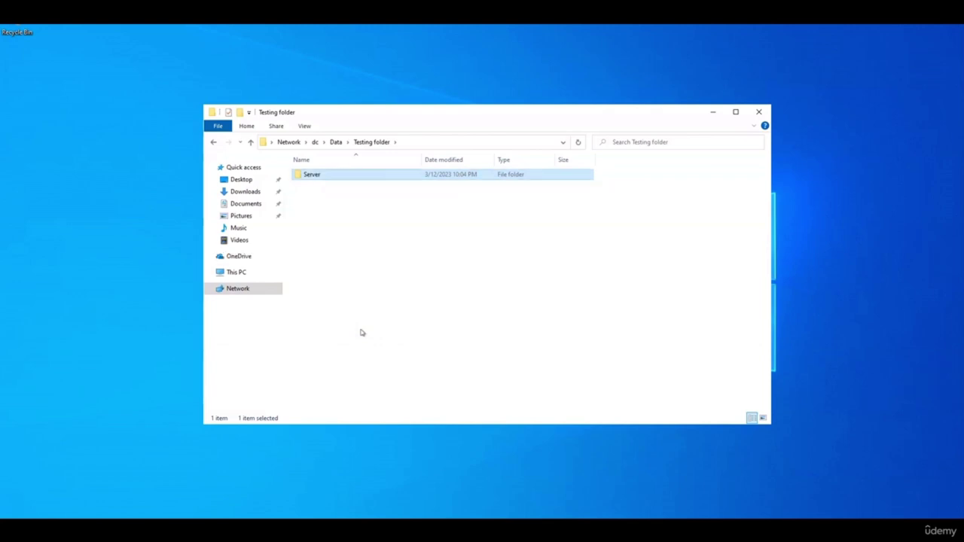
pyautogui.click(396, 298)
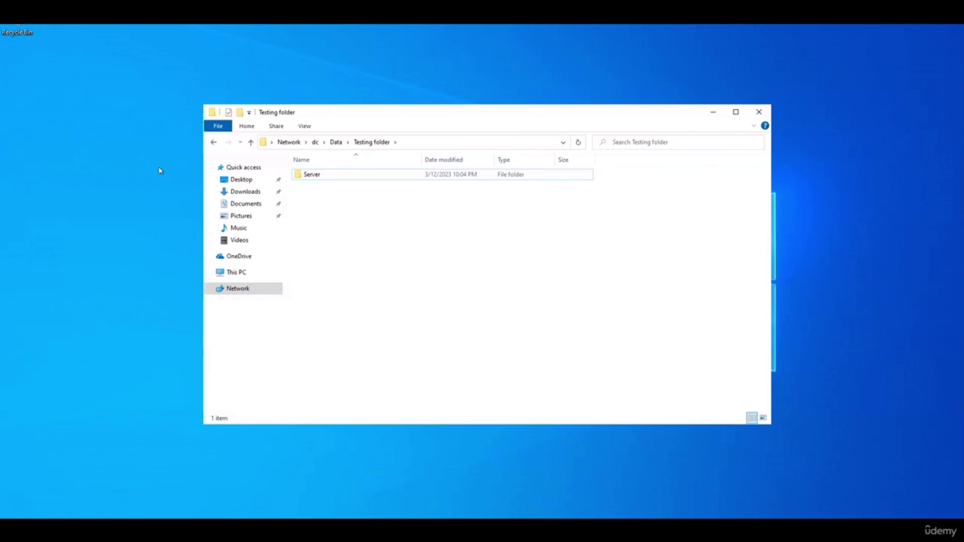
# Go up from Testing folder to \\dc\Data via the breadcrumb and check the full path.
pyautogui.click(420, 142)
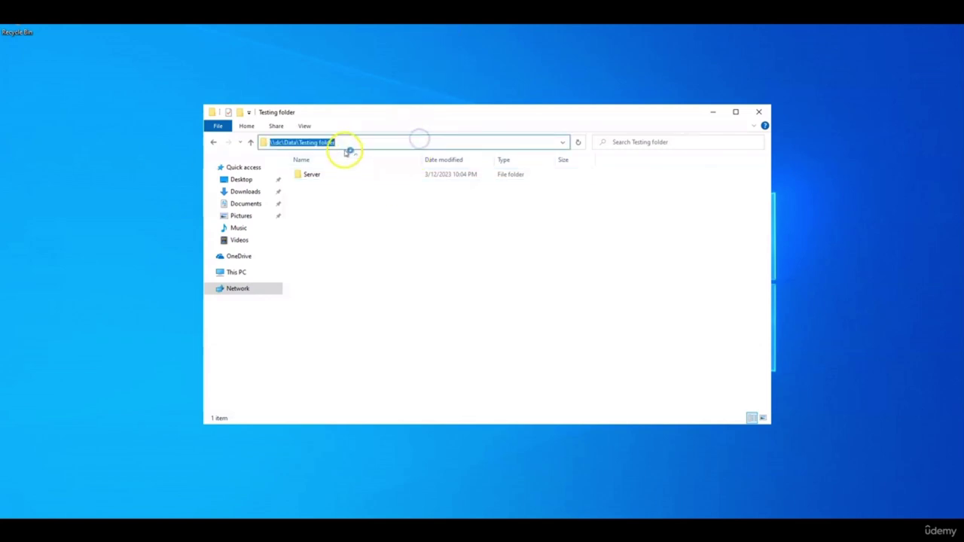
pyautogui.click(214, 142)
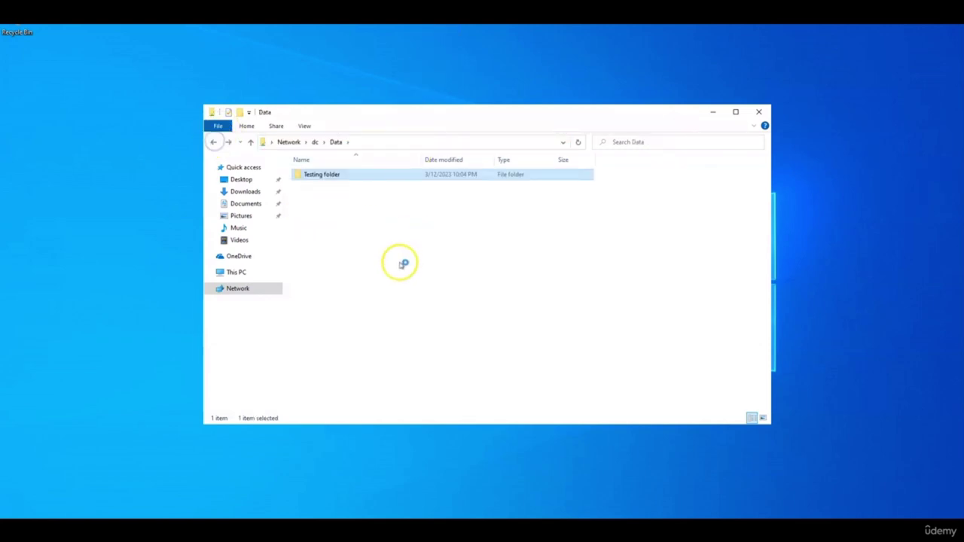
pyautogui.click(367, 142)
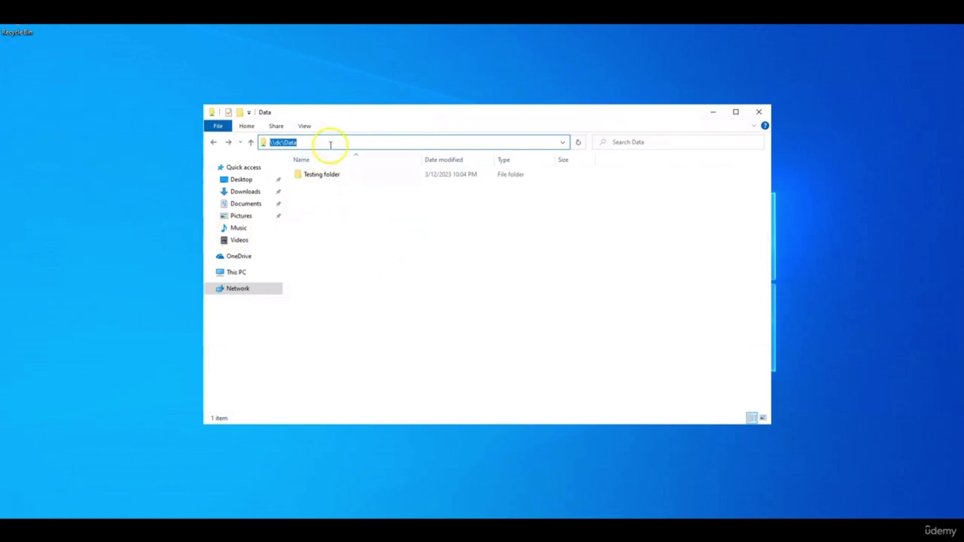
pyautogui.click(396, 322)
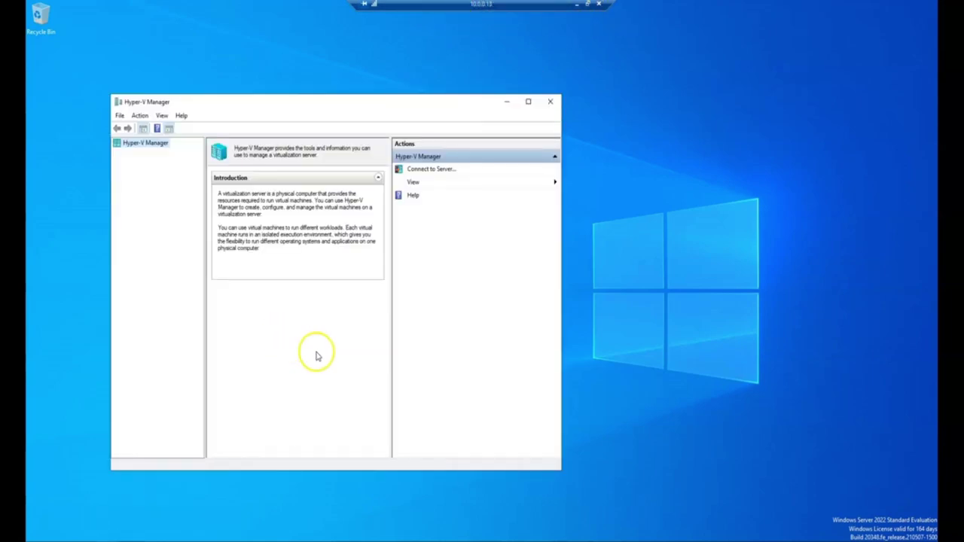
# Maximize Hyper-V Manager, connect to the DC VM, sign in as administrator, and go full screen.
pyautogui.click(528, 101)
pyautogui.click(170, 102)
pyautogui.click(135, 75)
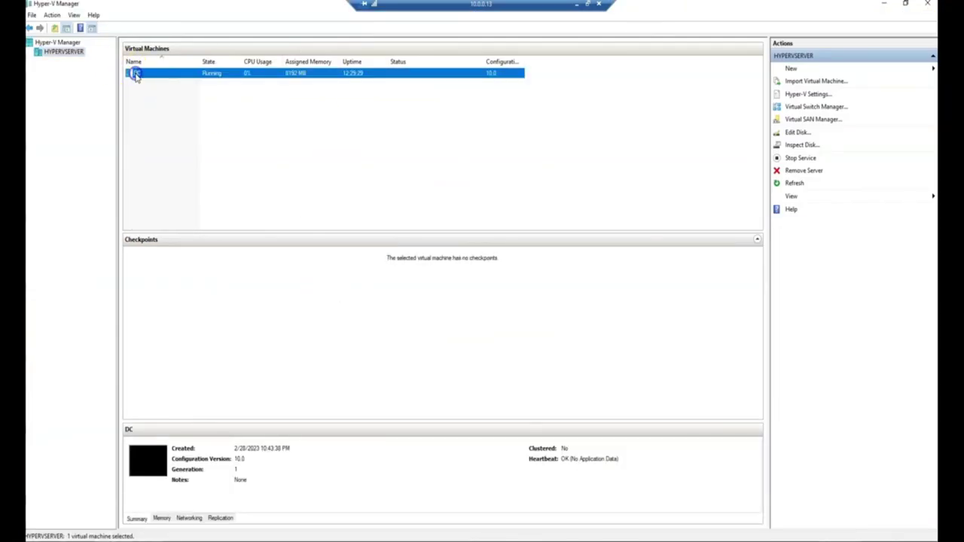
pyautogui.rightClick(135, 75)
pyautogui.click(163, 81)
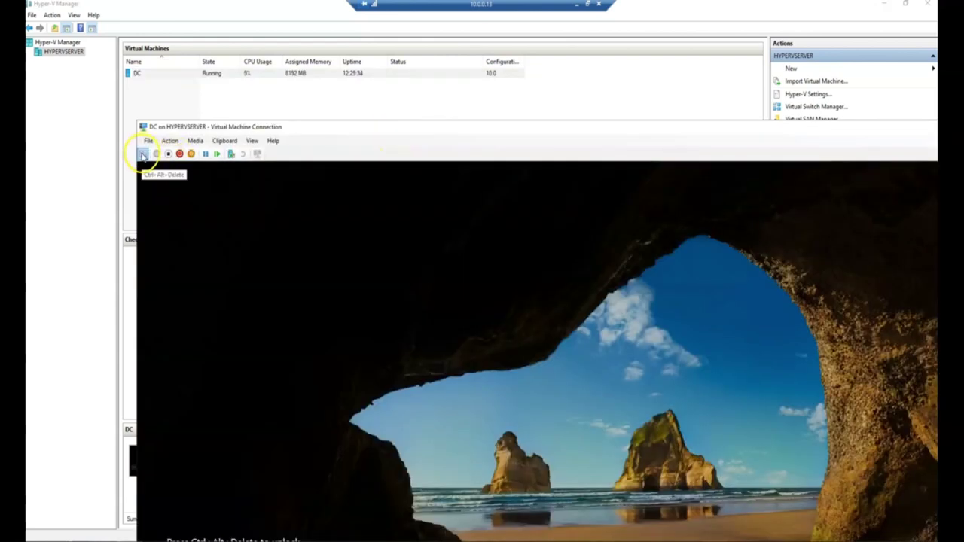
pyautogui.click(143, 153)
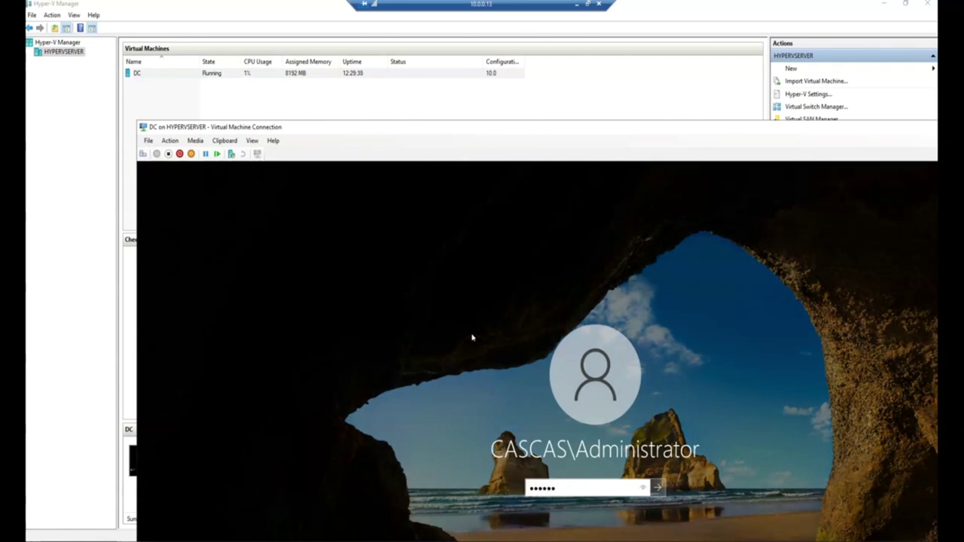
pyautogui.press('Return')
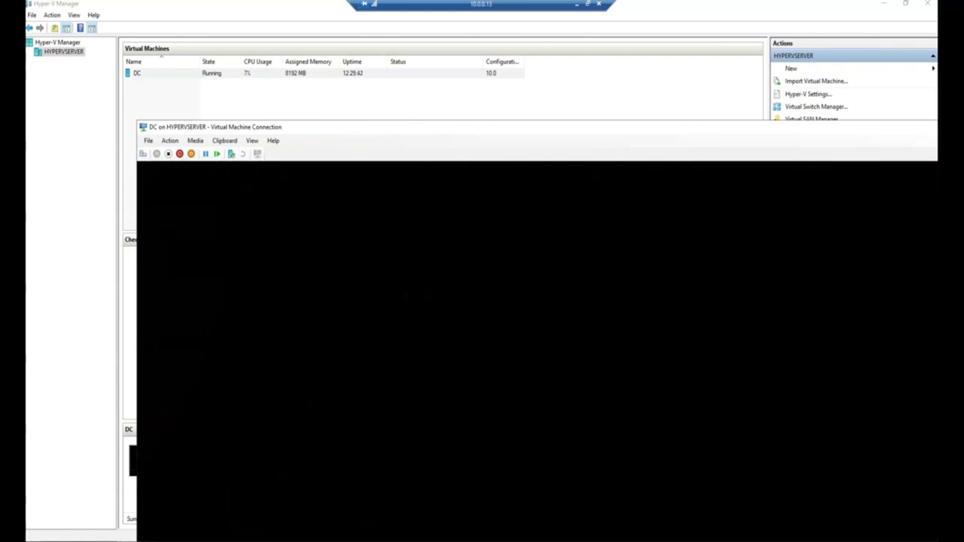
pyautogui.doubleClick(414, 125)
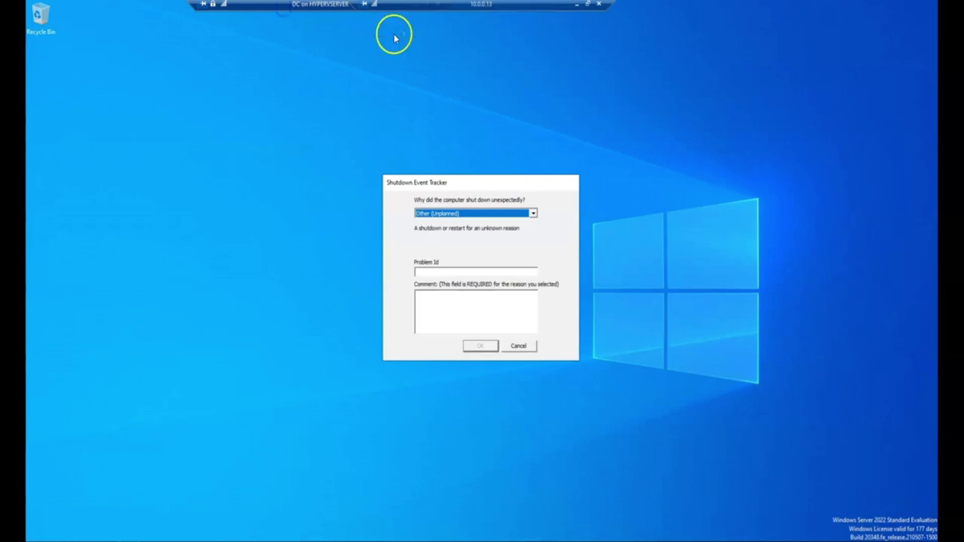
# Answer the Shutdown Event Tracker with 'System Failure: Stop error' as the reason.
pyautogui.click(506, 214)
pyautogui.click(473, 239)
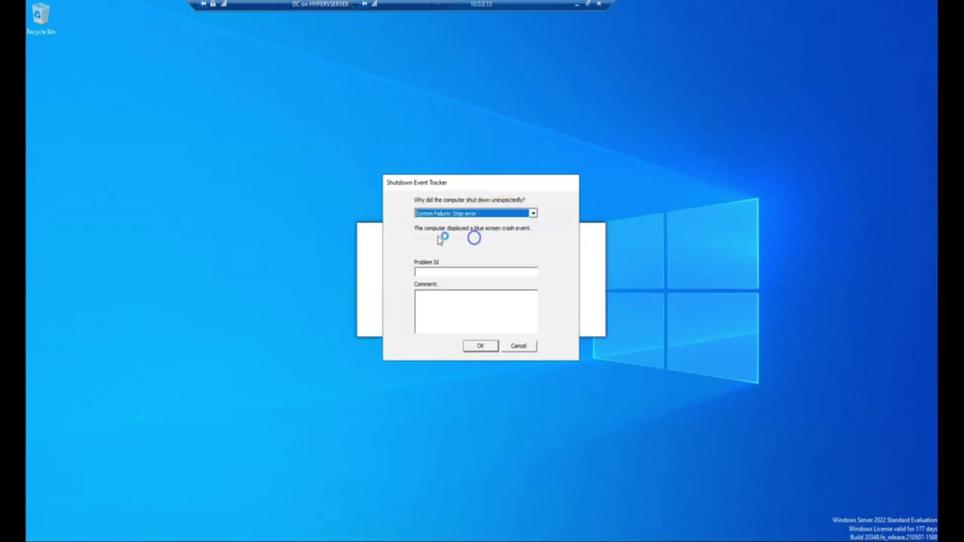
pyautogui.click(480, 346)
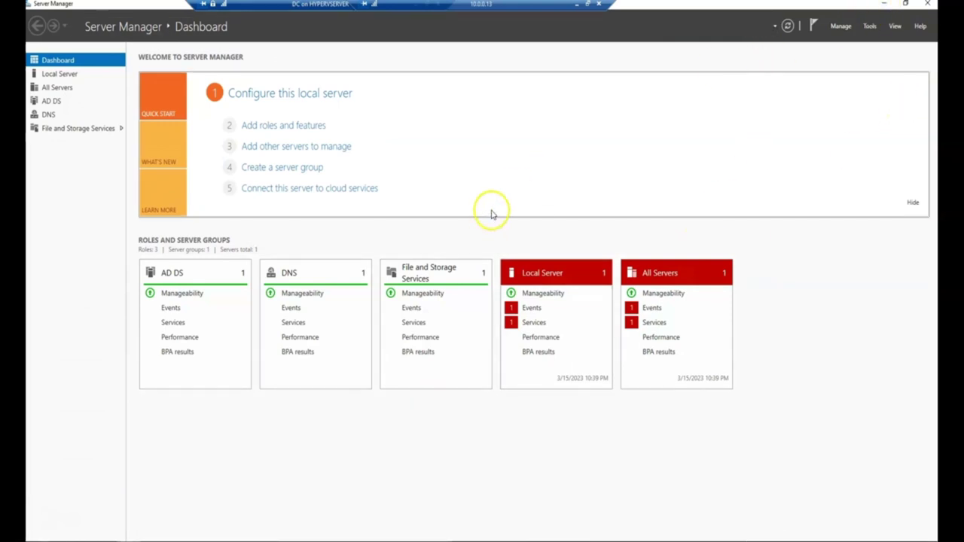
# Return Server Manager to its Dashboard and minimize it.
pyautogui.click(62, 74)
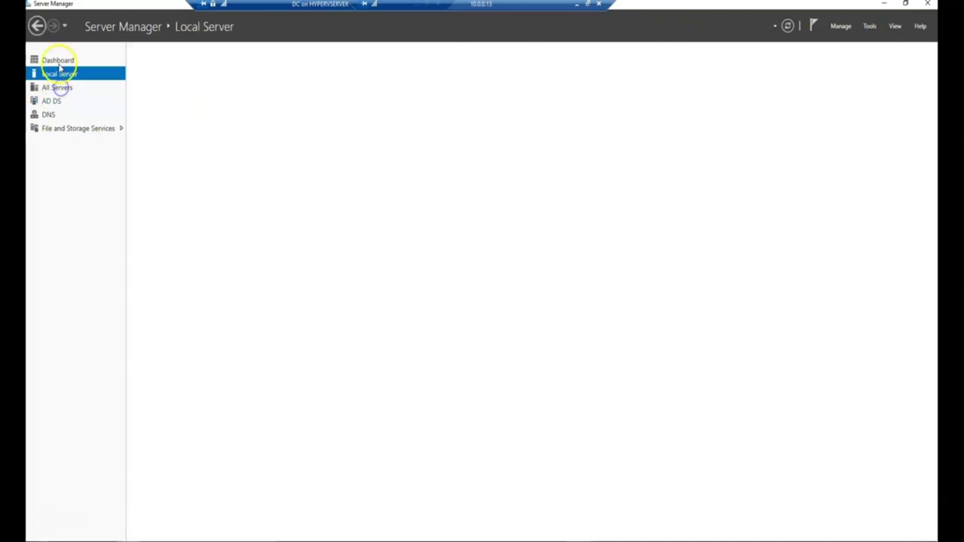
pyautogui.click(54, 62)
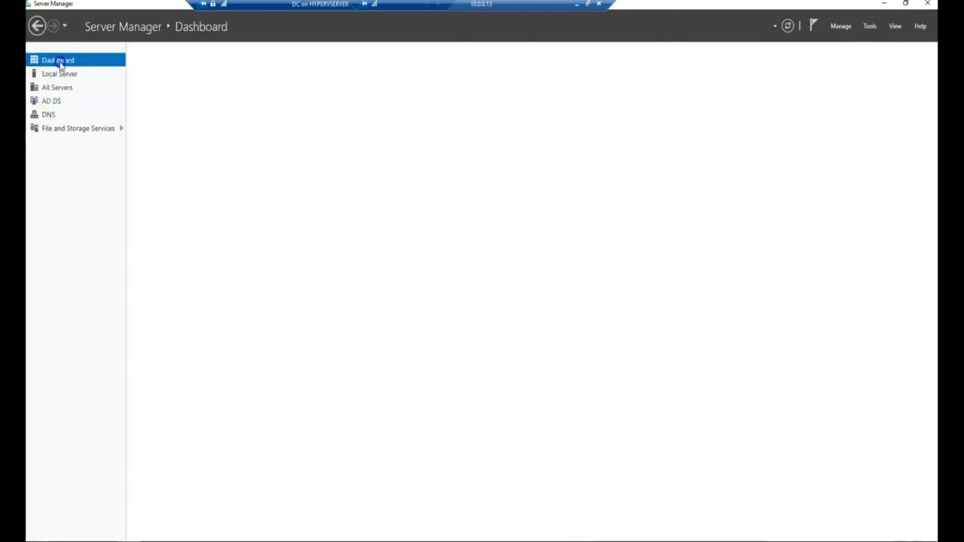
pyautogui.click(887, 7)
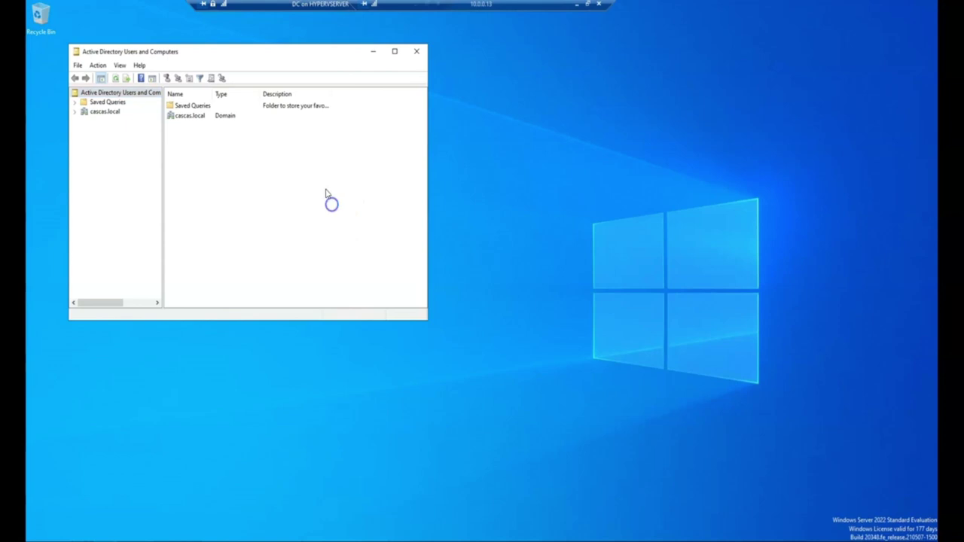
# Maximize the console, expand cascas.local to show Builtin, Computers and Users, and open its New submenu.
pyautogui.click(76, 110)
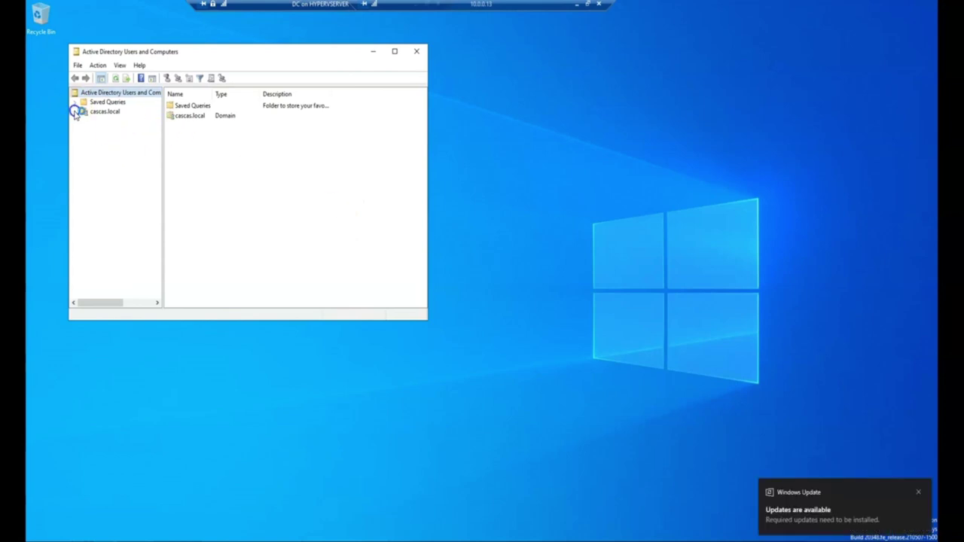
pyautogui.click(396, 52)
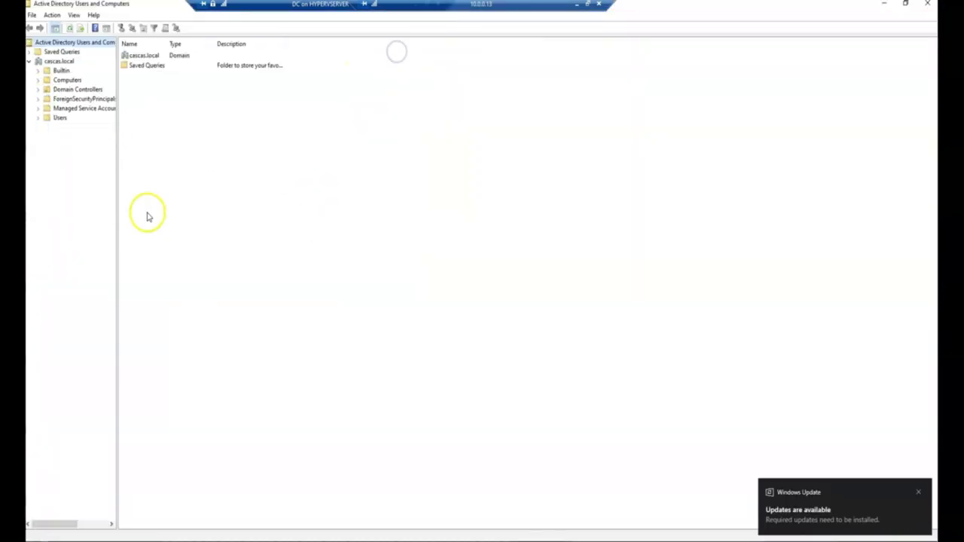
pyautogui.click(57, 70)
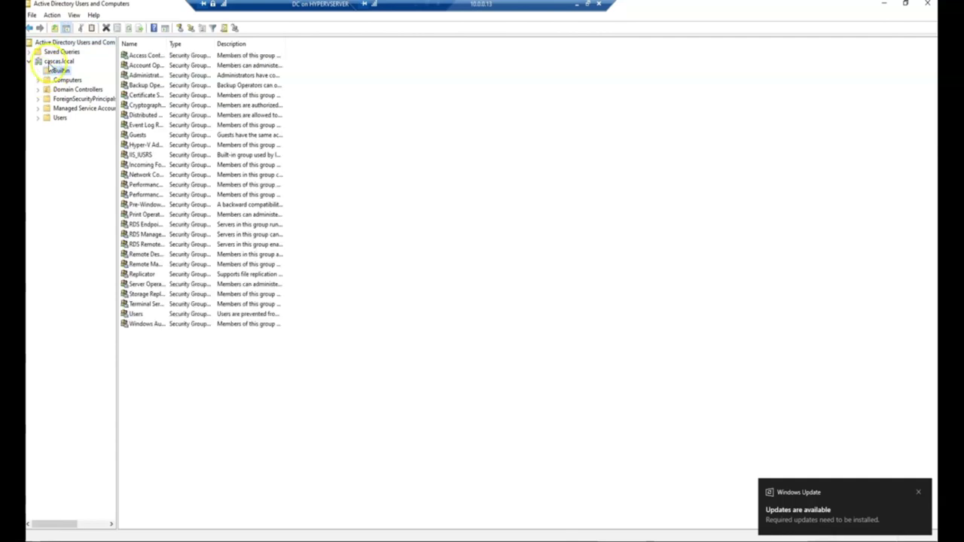
pyautogui.click(53, 61)
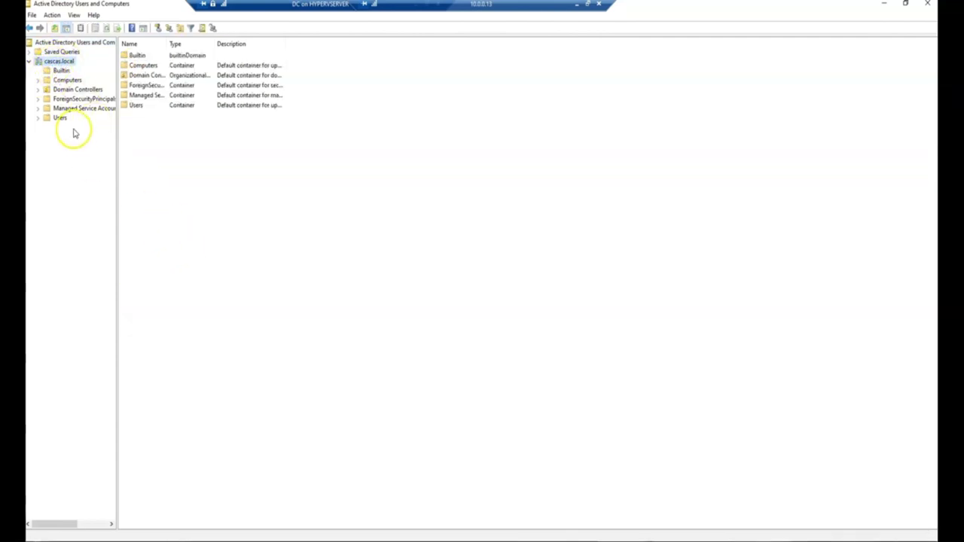
pyautogui.click(39, 122)
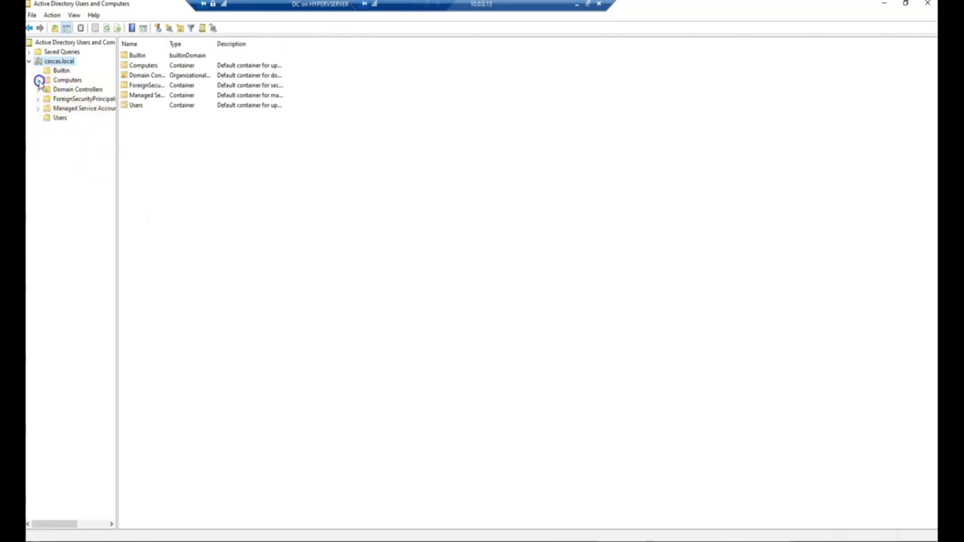
pyautogui.rightClick(54, 63)
pyautogui.click(119, 143)
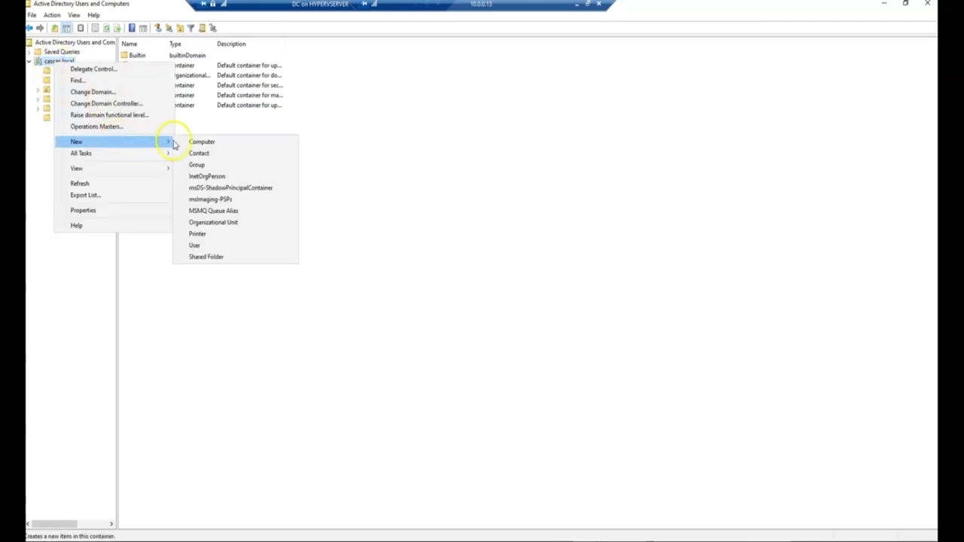
# Create the organizational unit 'Server and Desktops' under cascas.local.
pyautogui.click(227, 223)
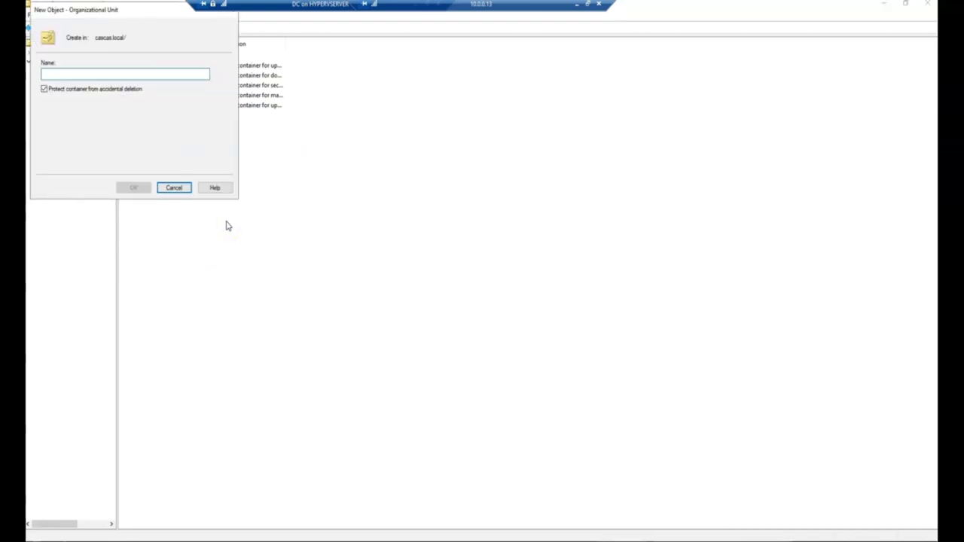
pyautogui.write('Server and Desktops')
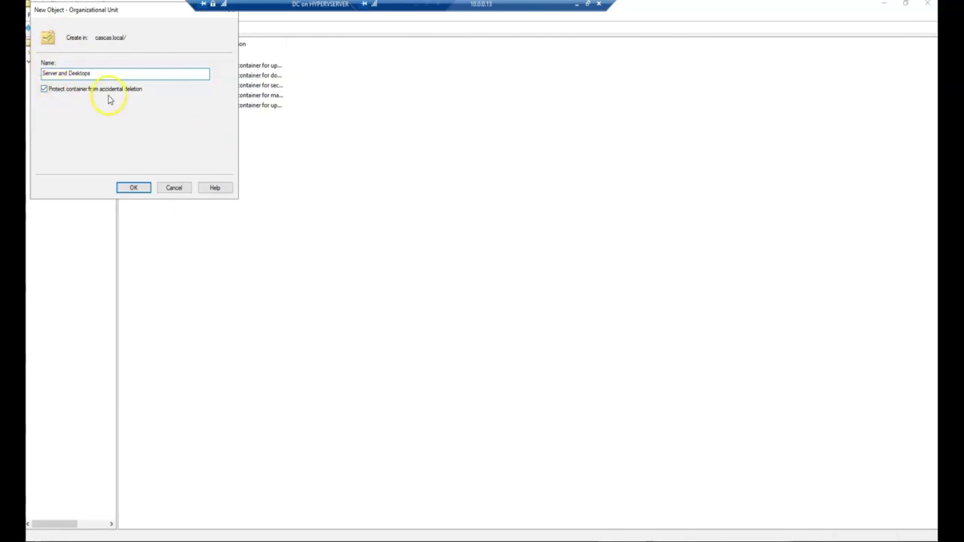
pyautogui.click(140, 187)
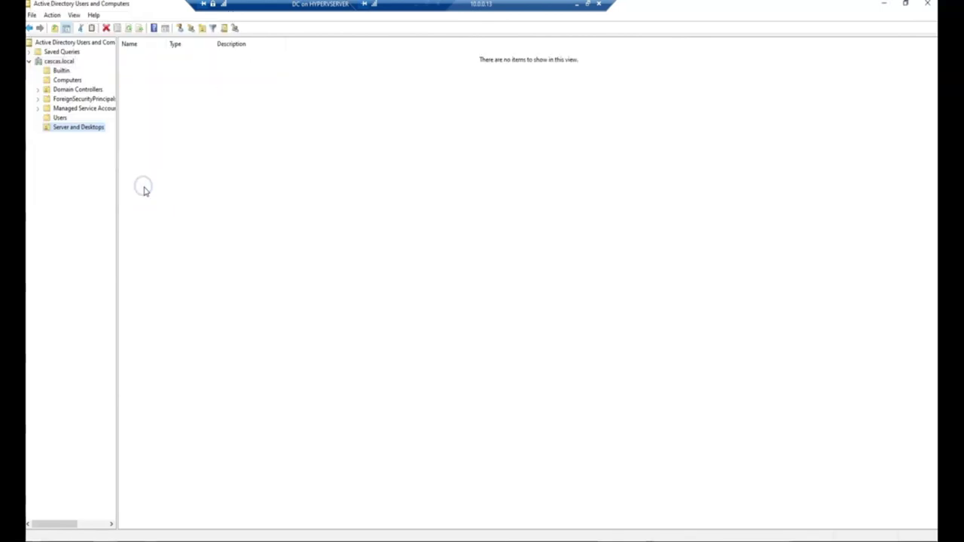
pyautogui.click(62, 127)
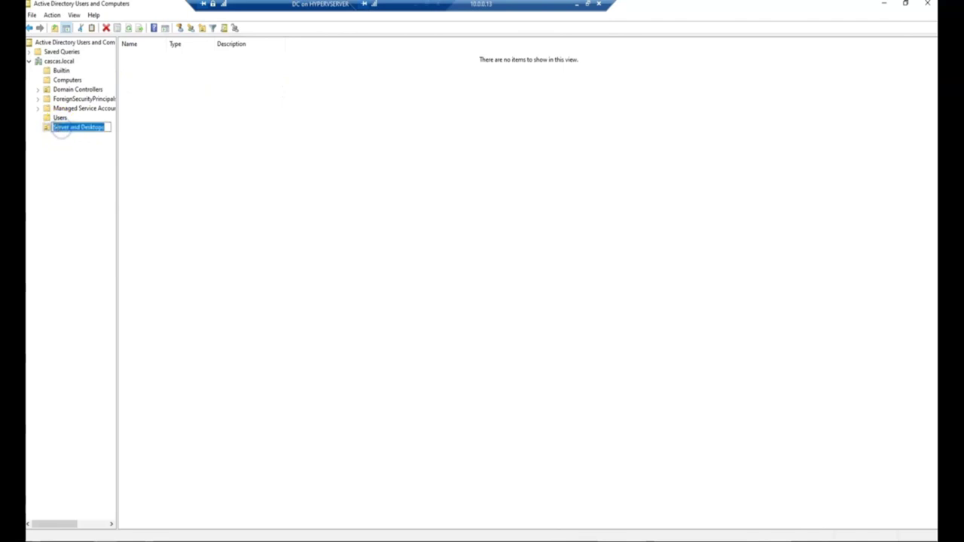
pyautogui.click(171, 207)
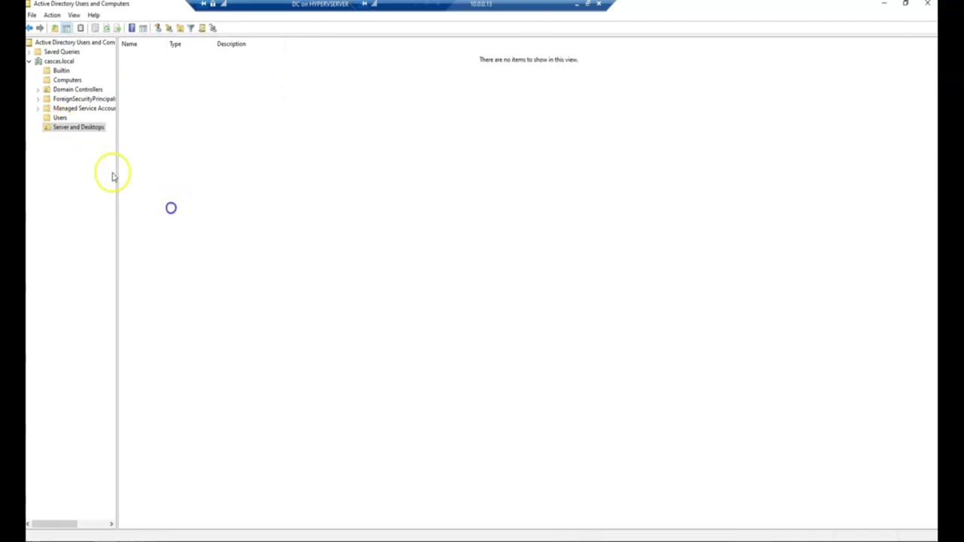
# Select the new Server and Desktops OU and check its actions menu.
pyautogui.click(62, 130)
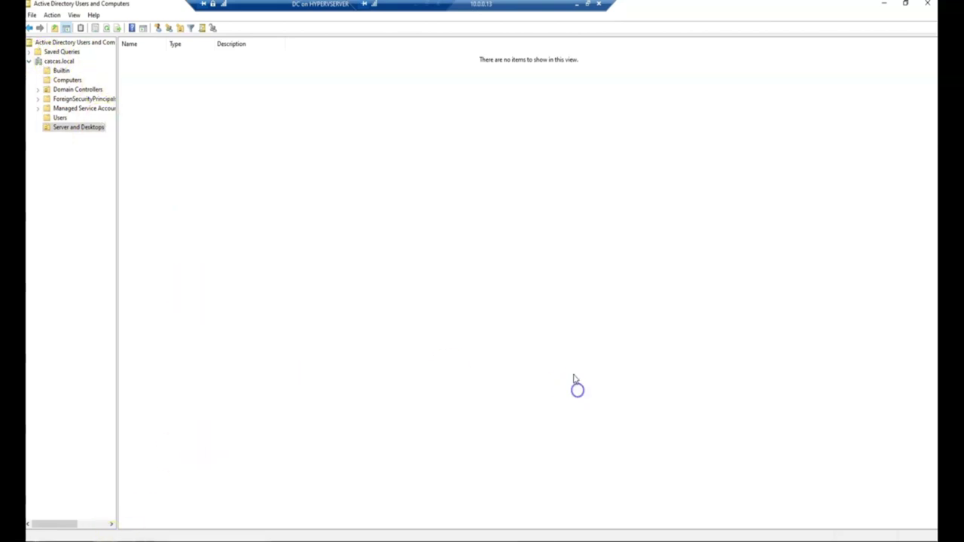
pyautogui.rightClick(64, 132)
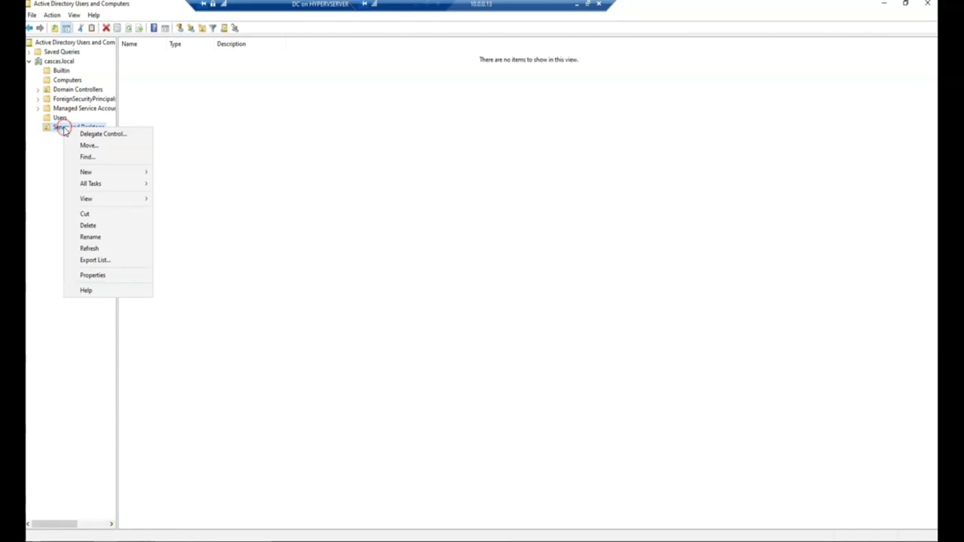
pyautogui.press('Escape')
pyautogui.click(64, 131)
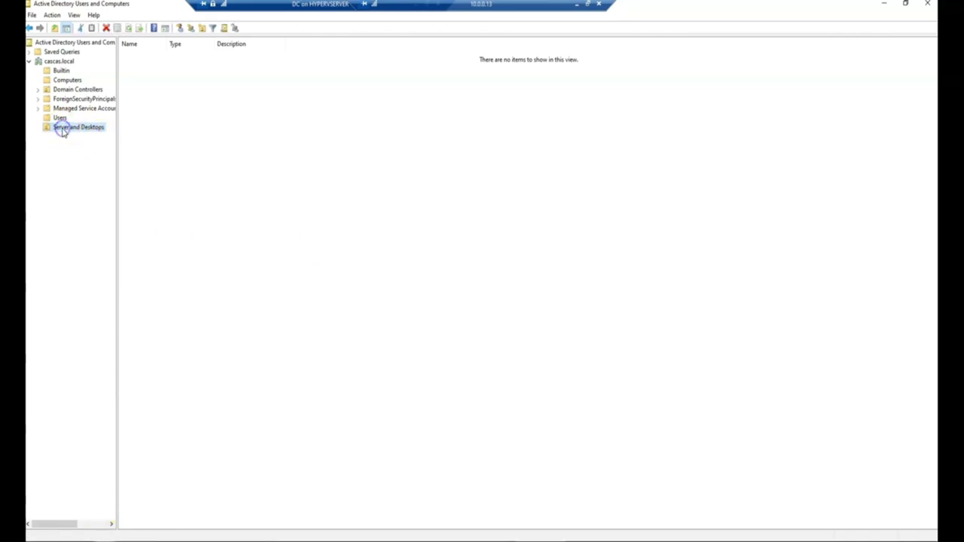
# Browse the Computers and Users containers, then switch back to Server Manager.
pyautogui.click(64, 80)
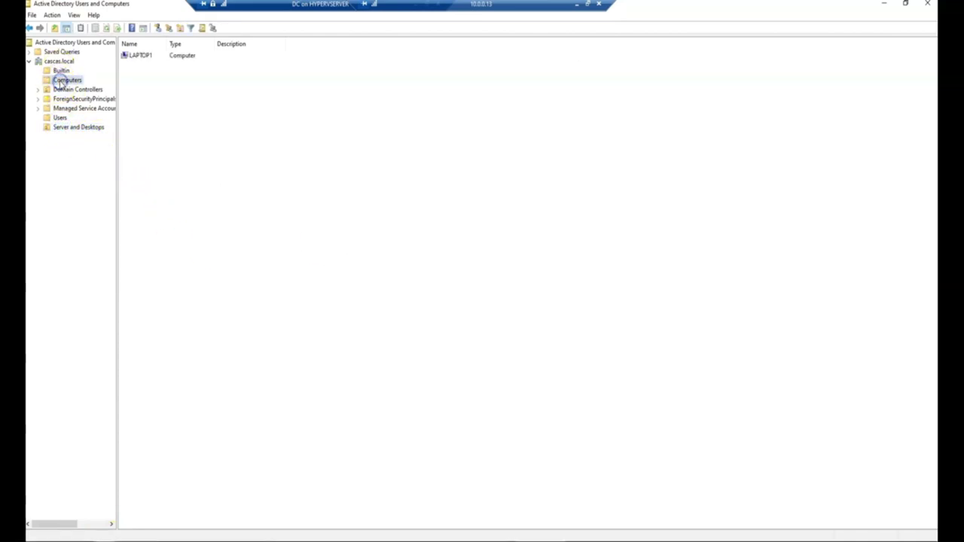
pyautogui.click(140, 55)
pyautogui.click(59, 117)
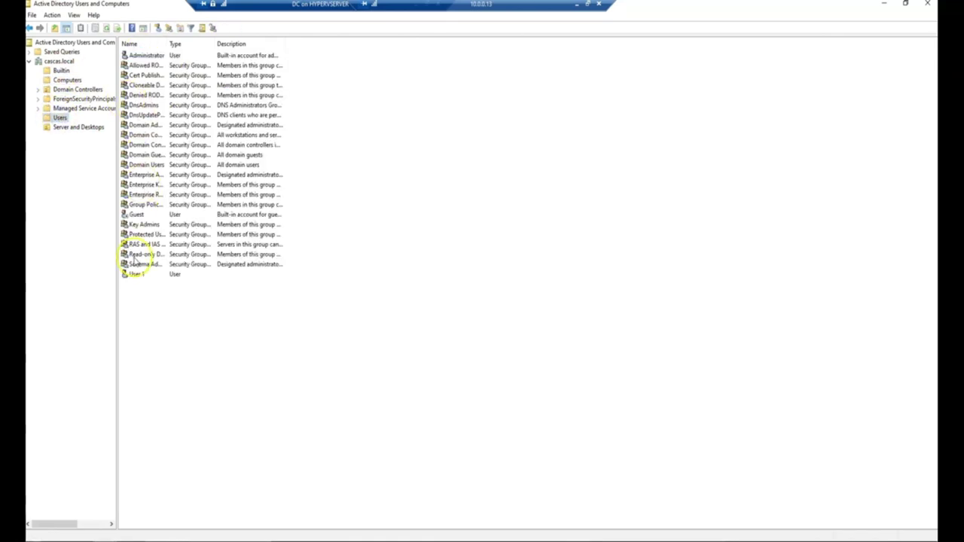
pyautogui.click(136, 276)
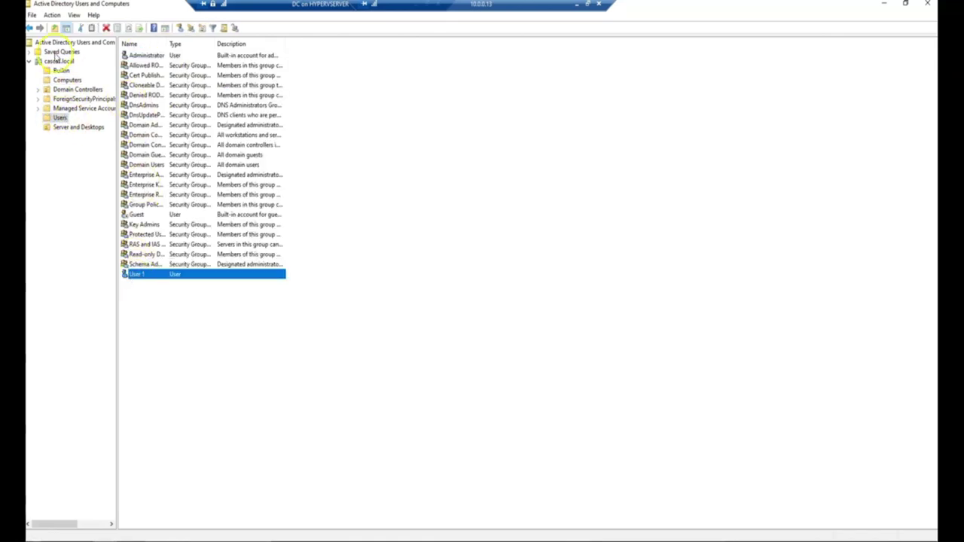
pyautogui.click(57, 62)
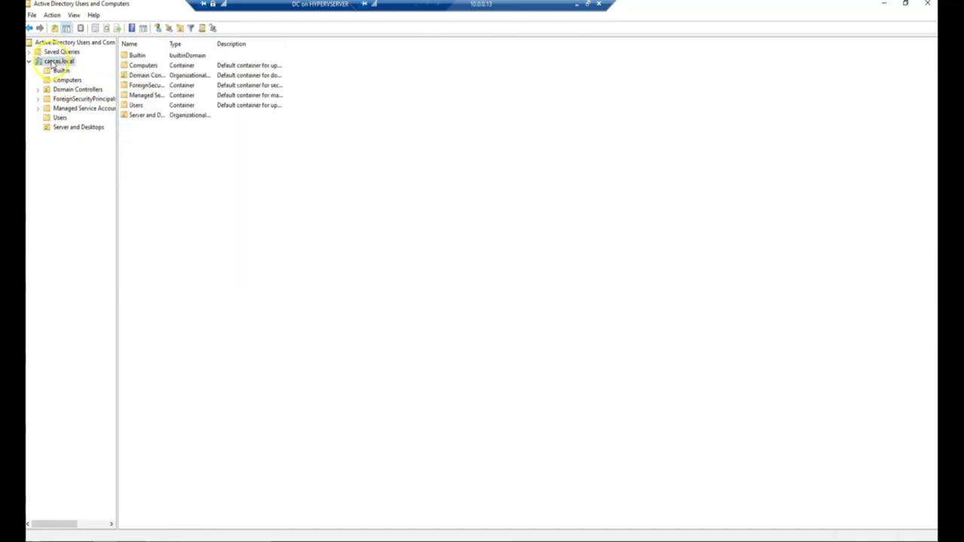
pyautogui.click(277, 241)
pyautogui.click(137, 527)
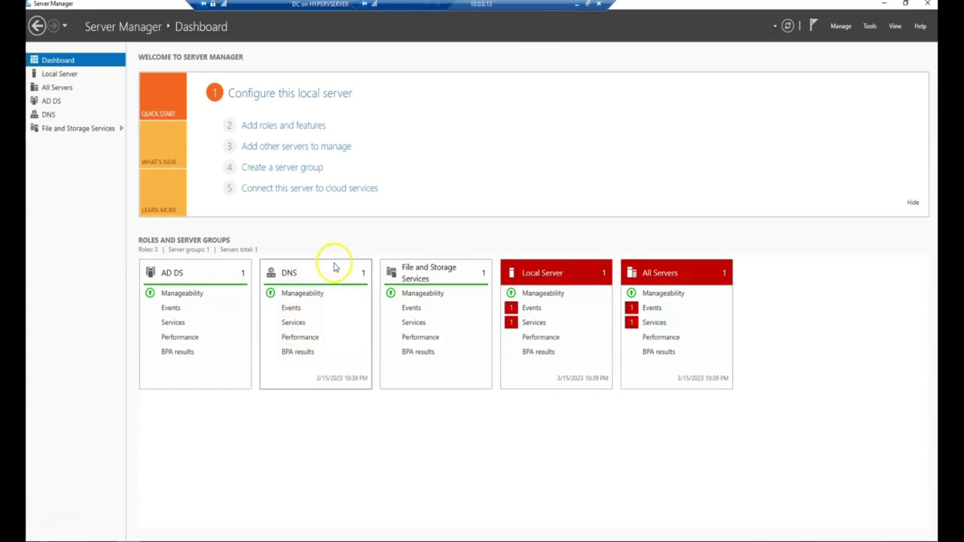
# From the Server Manager dashboard's Tools list, start Group Policy Management.
pyautogui.click(461, 127)
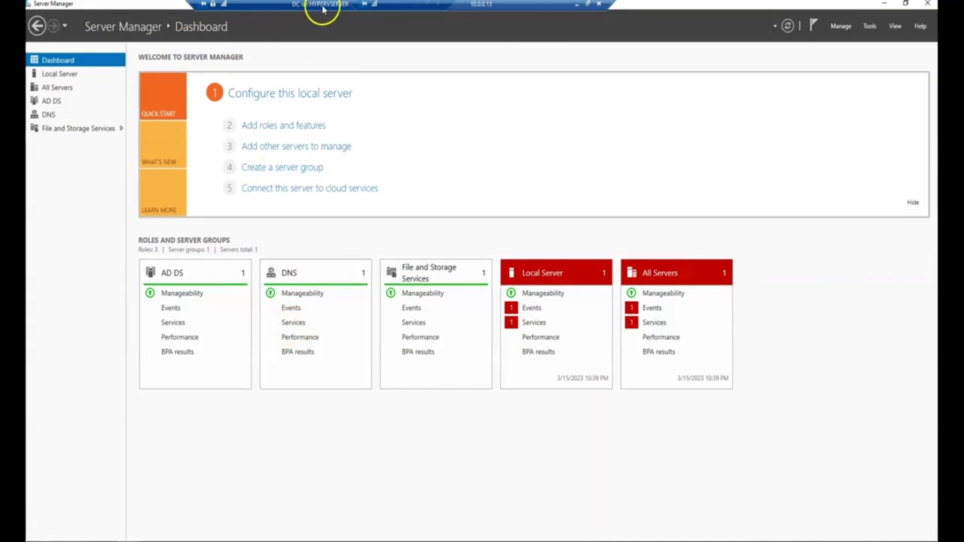
pyautogui.click(871, 27)
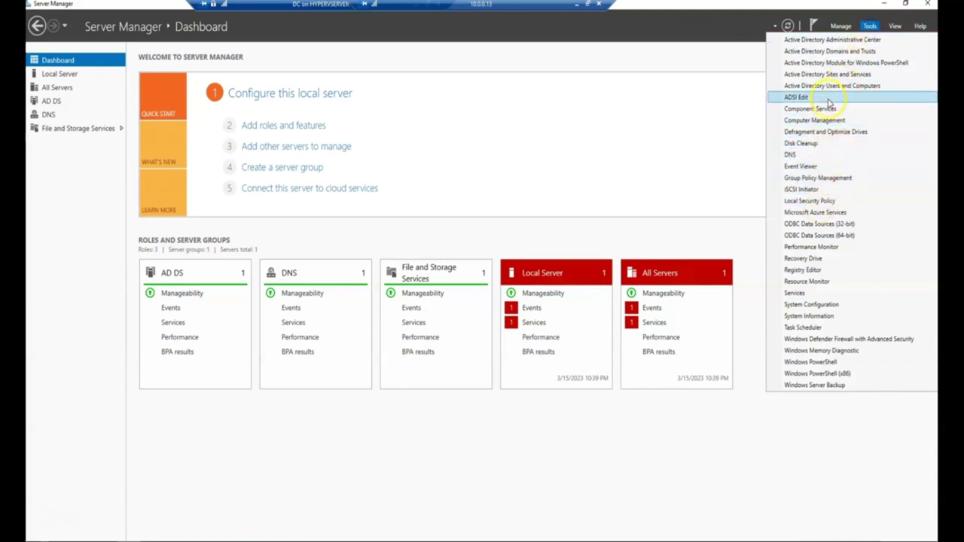
pyautogui.click(831, 178)
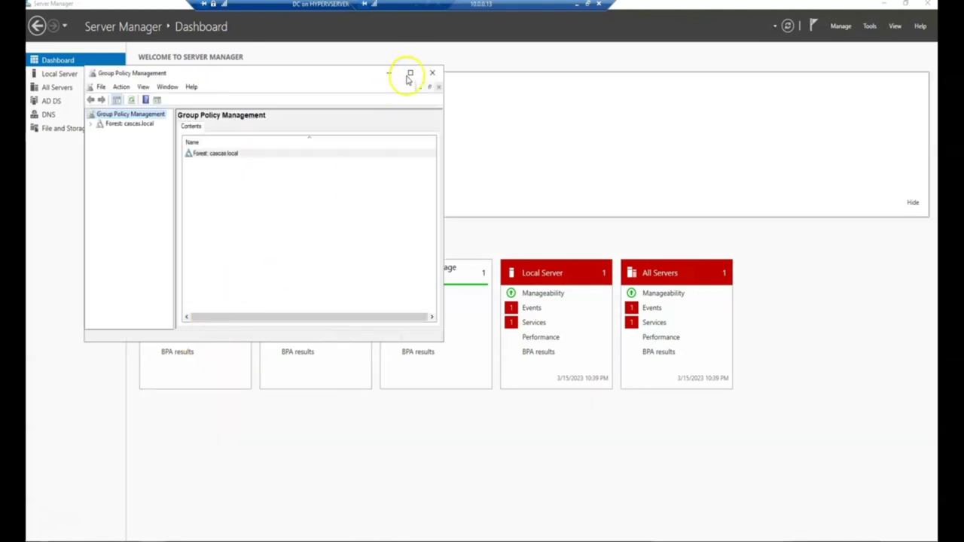
# Maximize Group Policy Management, expand the forest down to cascas.local, and widen the tree pane.
pyautogui.click(412, 73)
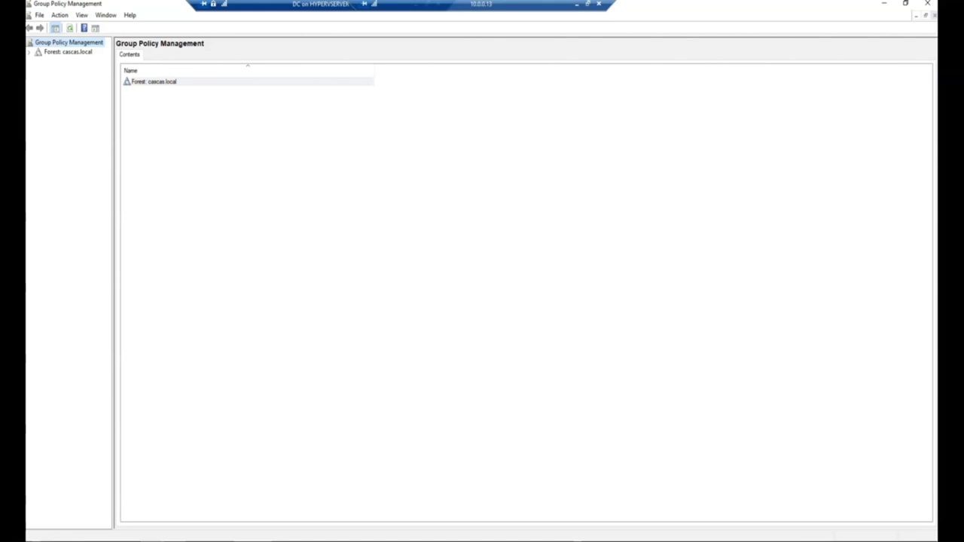
pyautogui.click(30, 53)
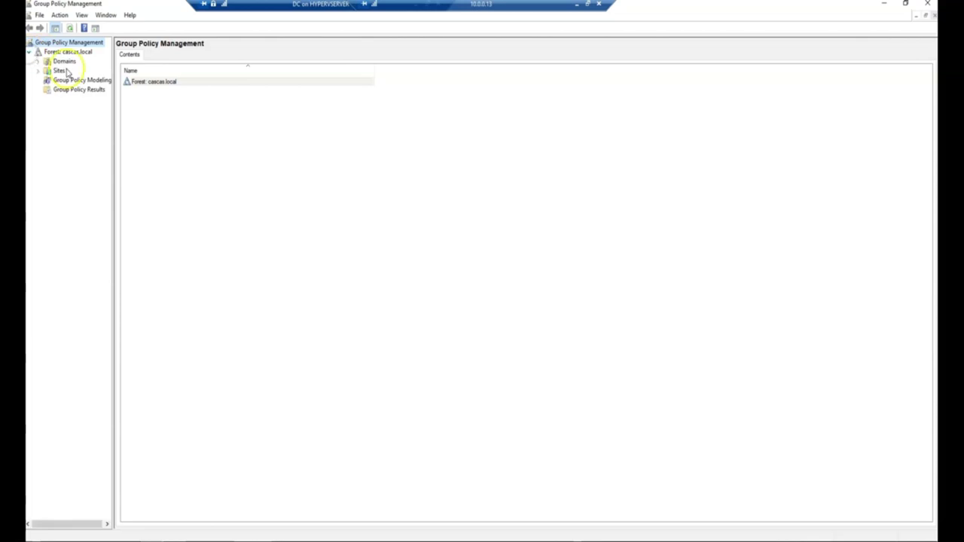
pyautogui.click(65, 61)
pyautogui.click(38, 61)
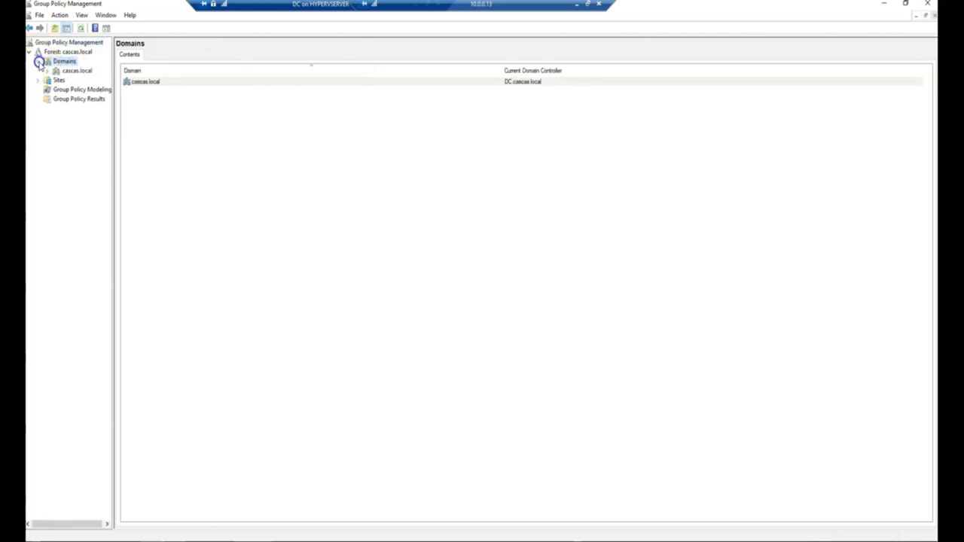
pyautogui.click(68, 71)
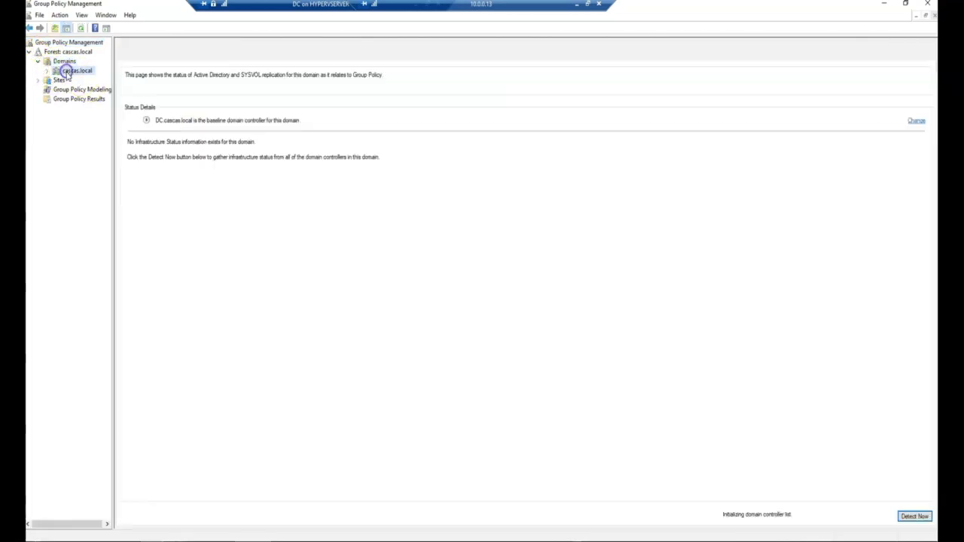
pyautogui.click(47, 71)
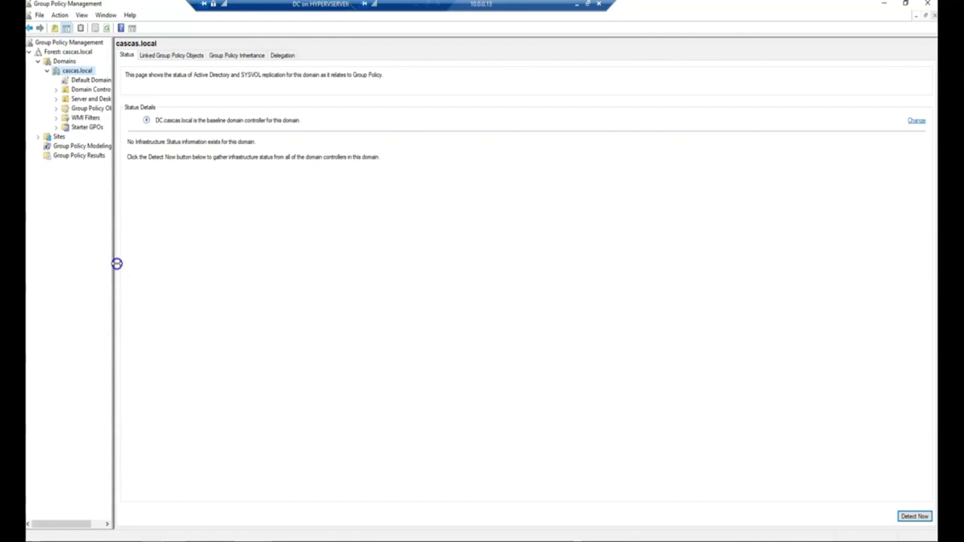
pyautogui.moveTo(164, 266); pyautogui.dragTo(161, 267)
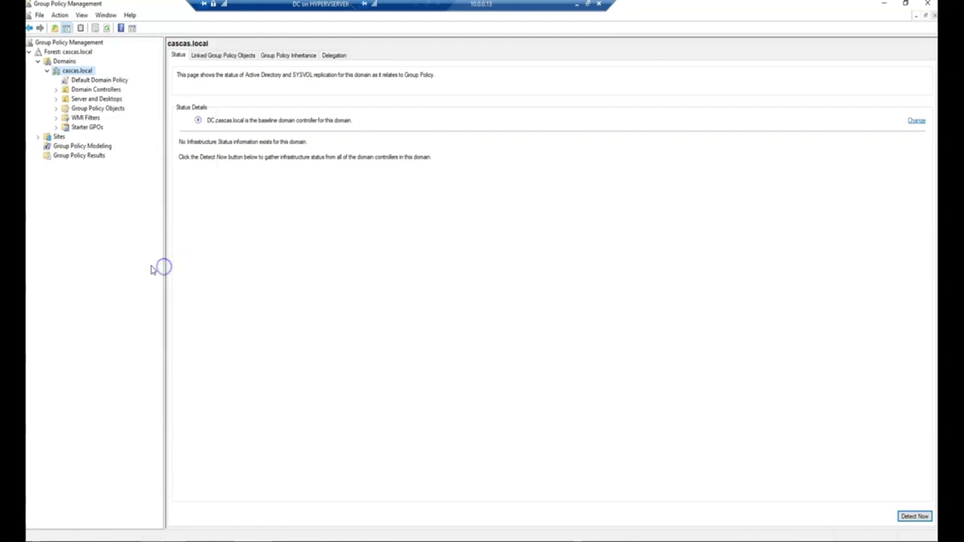
# Inspect the Server and Desktops OU's linked policies and options, cancelling an accidental rename.
pyautogui.click(83, 100)
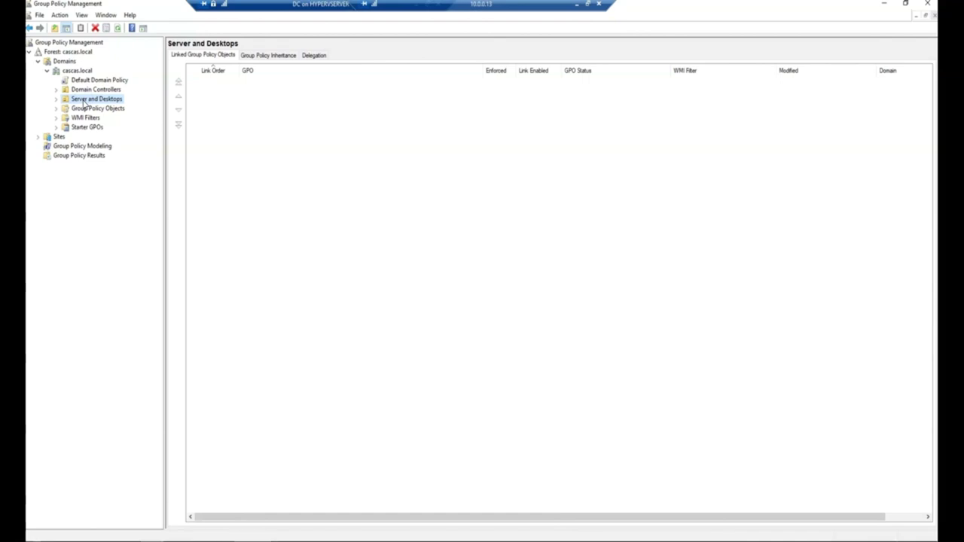
pyautogui.rightClick(83, 99)
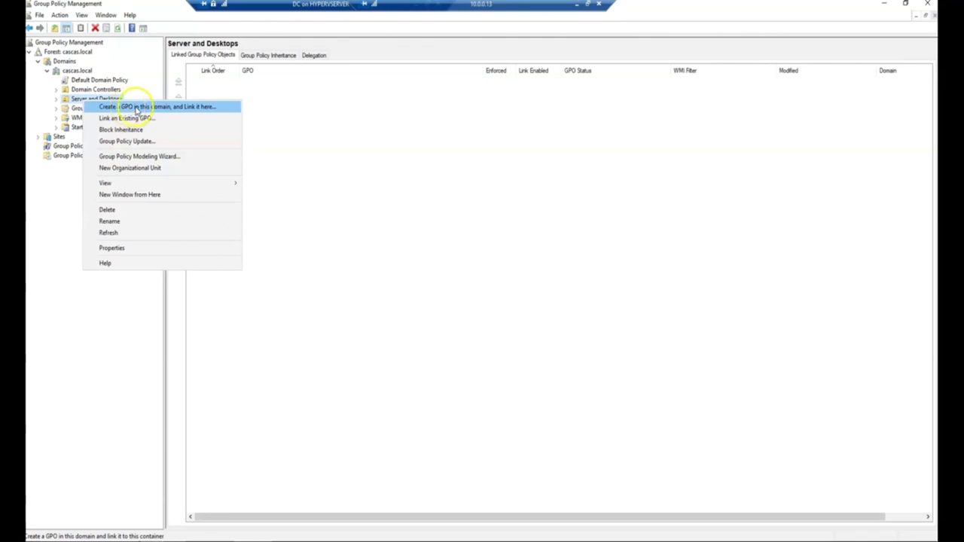
pyautogui.click(82, 99)
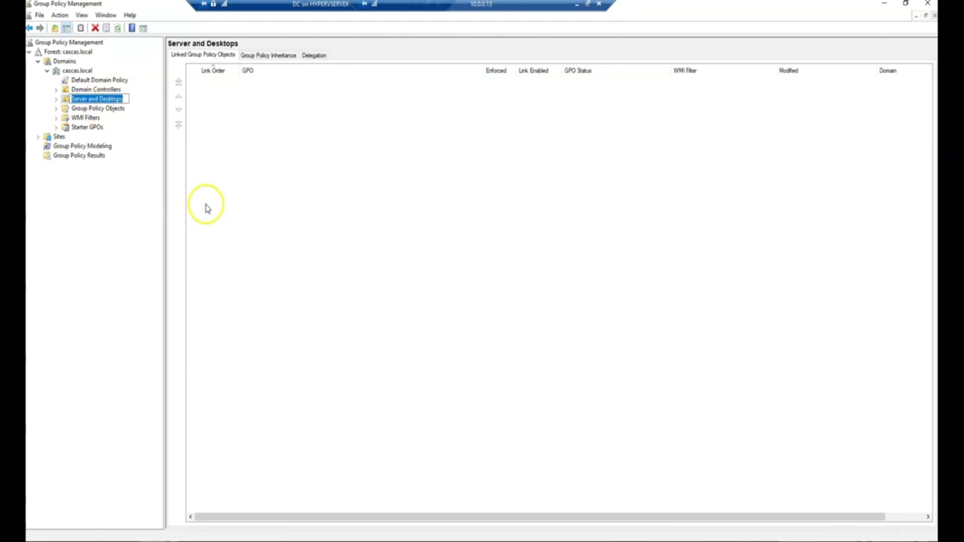
pyautogui.click(52, 265)
# Review cascas.local's status and context options, then select the Group Policy Objects container.
pyautogui.click(68, 71)
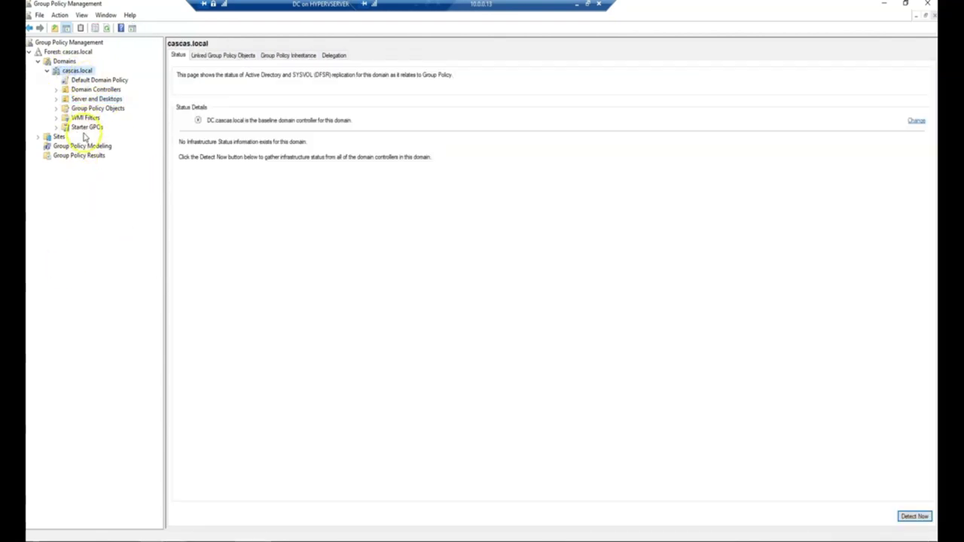
pyautogui.click(104, 200)
pyautogui.rightClick(67, 70)
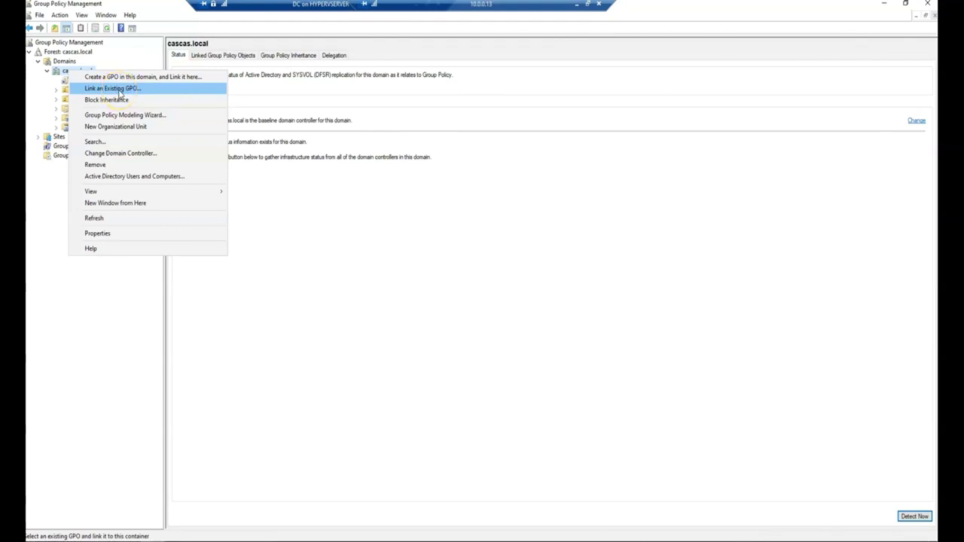
pyautogui.moveTo(140, 196)
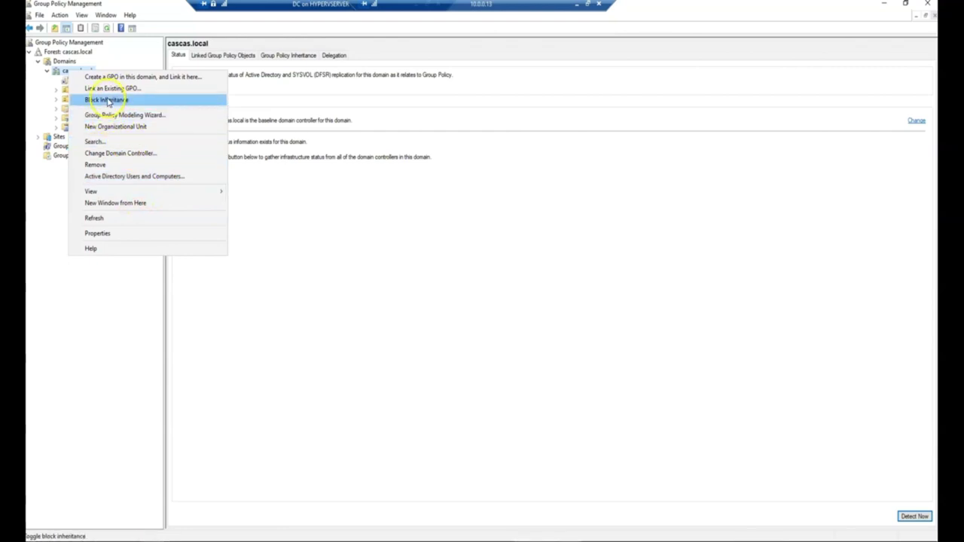
pyautogui.click(100, 325)
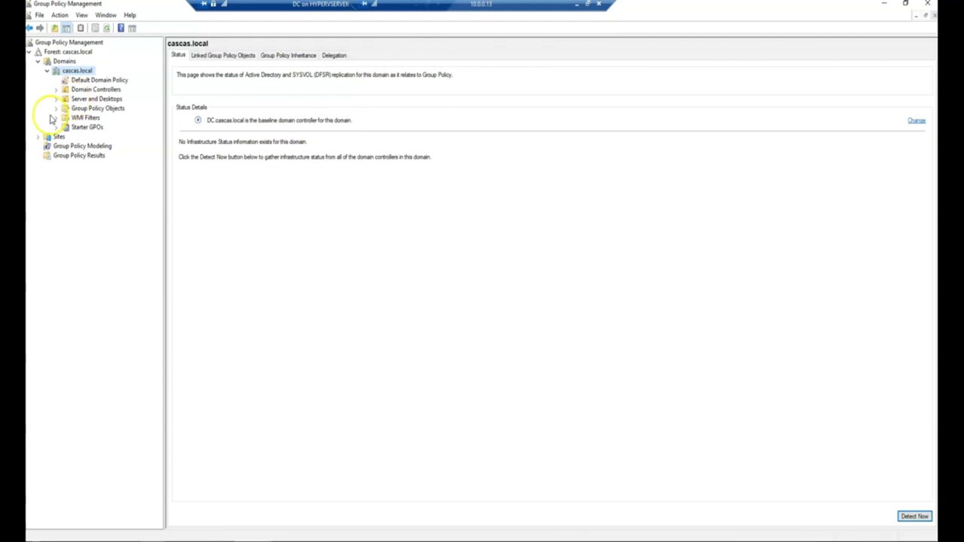
pyautogui.click(78, 110)
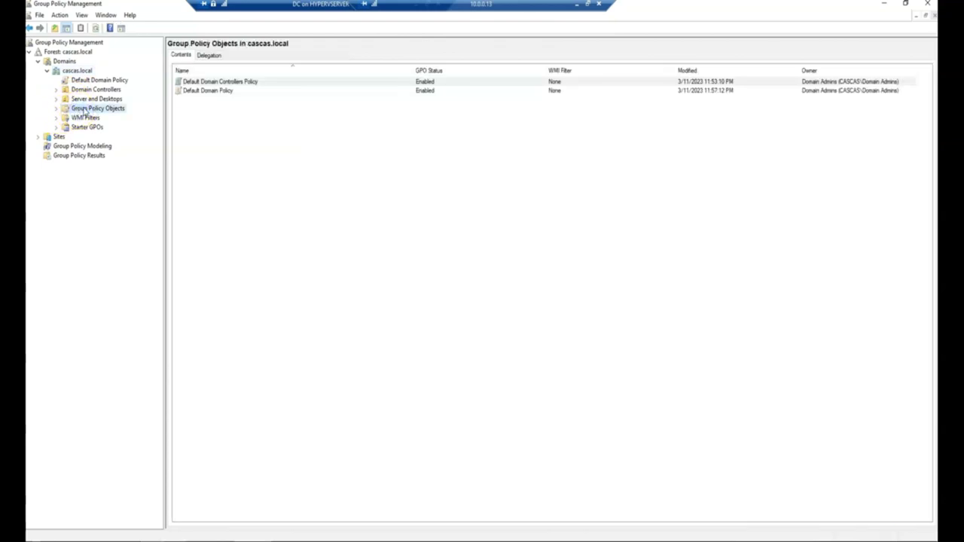
# Inspect the action menus for Group Policy Objects and the Server and Desktops OU.
pyautogui.rightClick(84, 110)
pyautogui.click(70, 226)
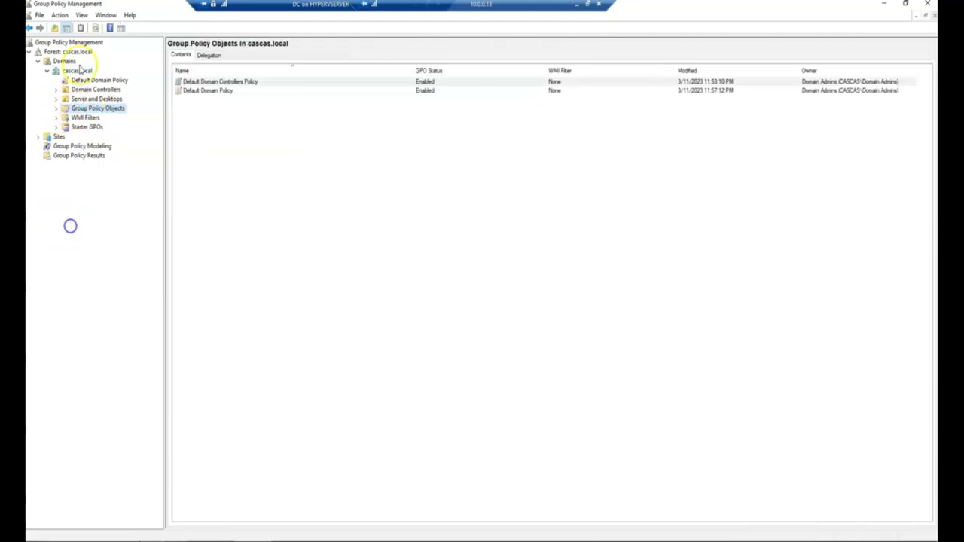
pyautogui.click(93, 99)
pyautogui.rightClick(74, 99)
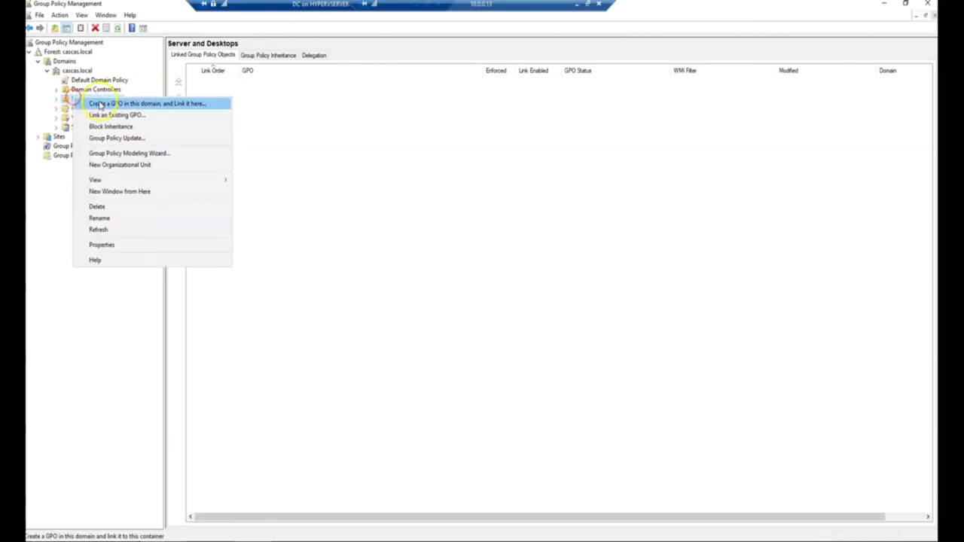
pyautogui.click(71, 312)
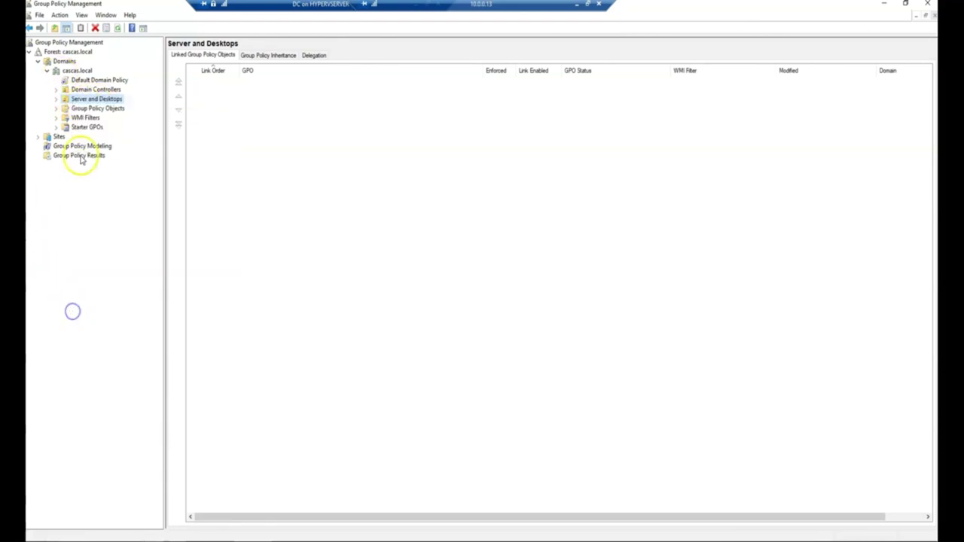
# Review the GPOs available to link to cascas.local, cancel without linking, and reopen the domain's actions.
pyautogui.click(74, 71)
pyautogui.rightClick(74, 70)
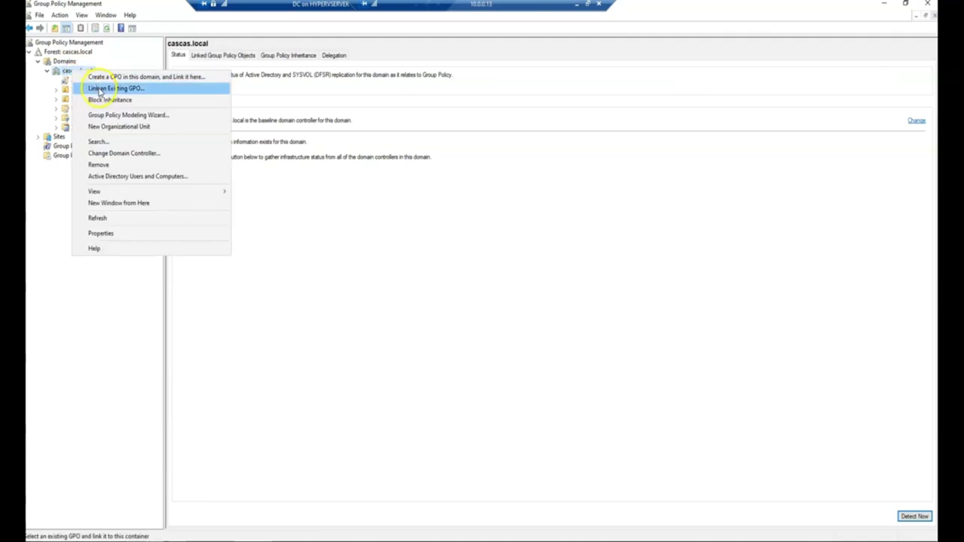
pyautogui.click(100, 89)
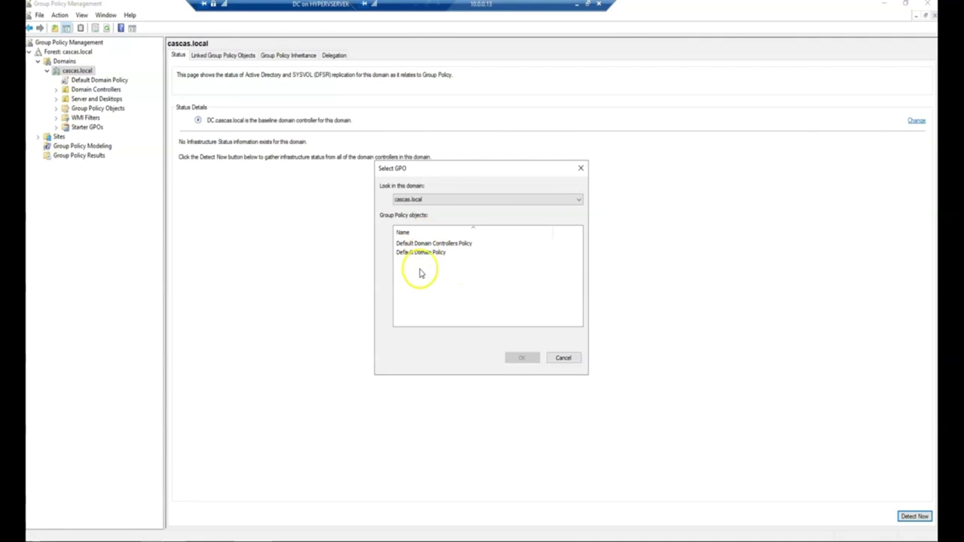
pyautogui.click(567, 358)
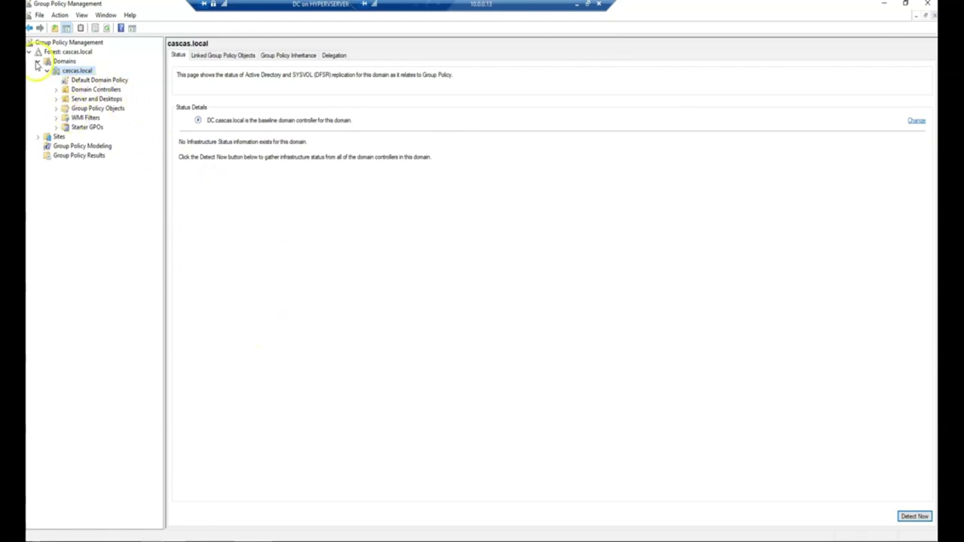
pyautogui.rightClick(73, 70)
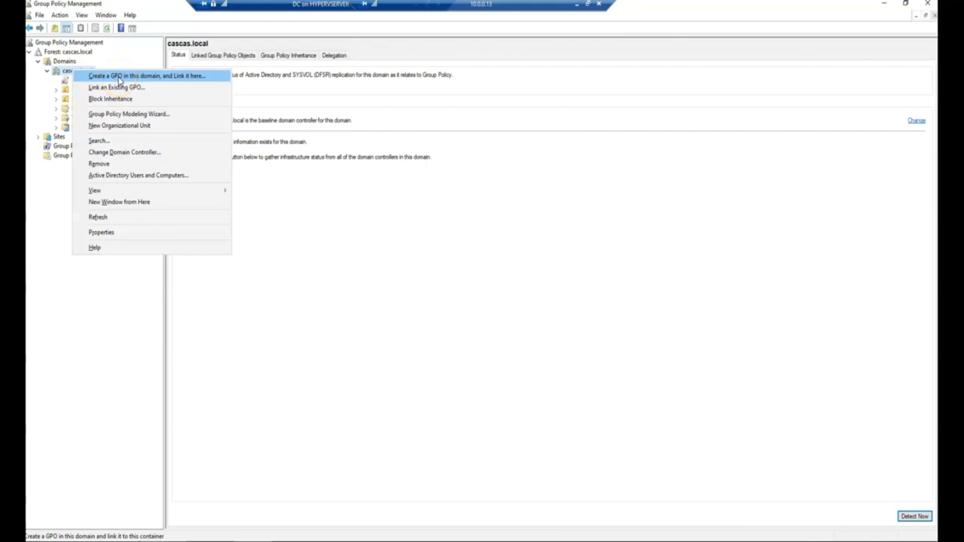
# Create a GPO named 'Users Map Drive' linked to cascas.local and select its new link.
pyautogui.click(118, 77)
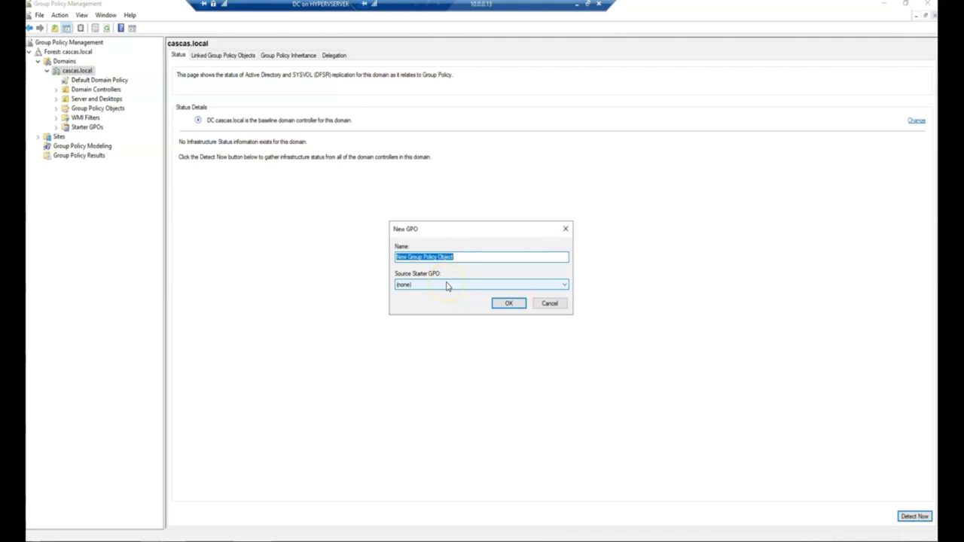
pyautogui.press('BackSpace')
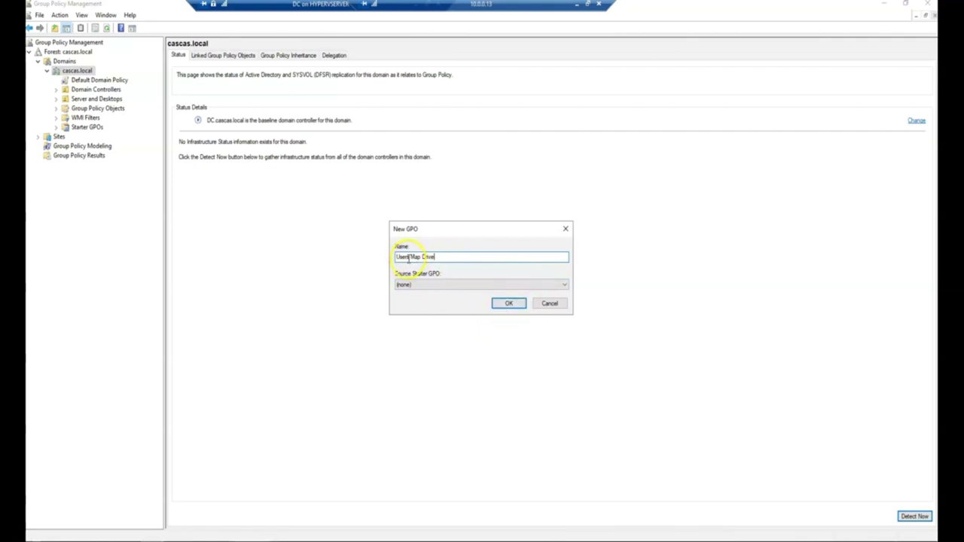
pyautogui.click(509, 303)
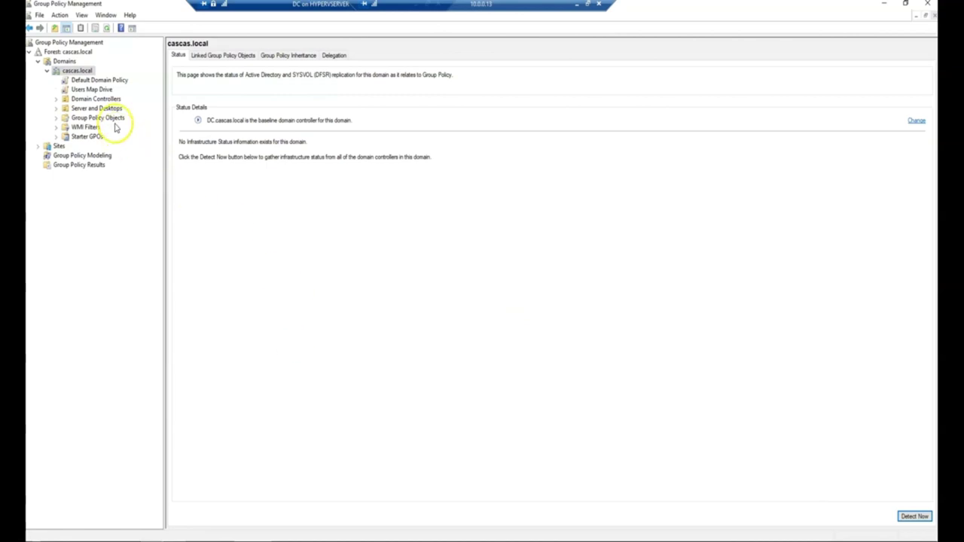
pyautogui.click(87, 90)
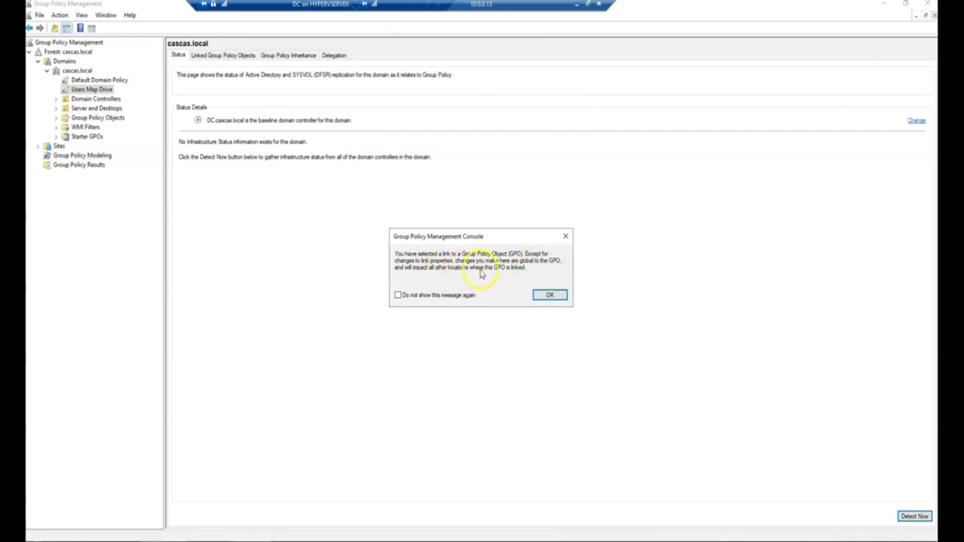
# Dismiss the link warning and open Users Map Drive in Group Policy Management Editor.
pyautogui.click(549, 294)
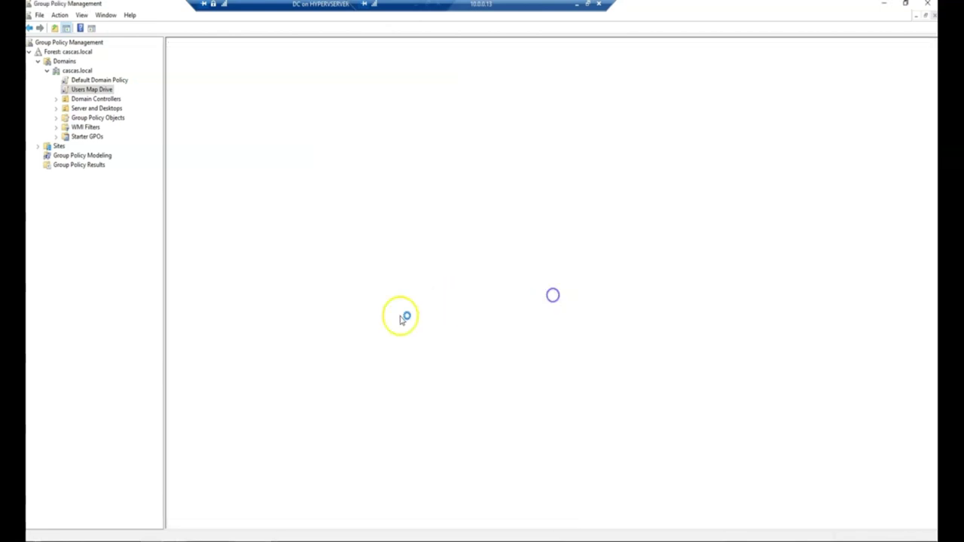
pyautogui.click(95, 89)
pyautogui.click(90, 264)
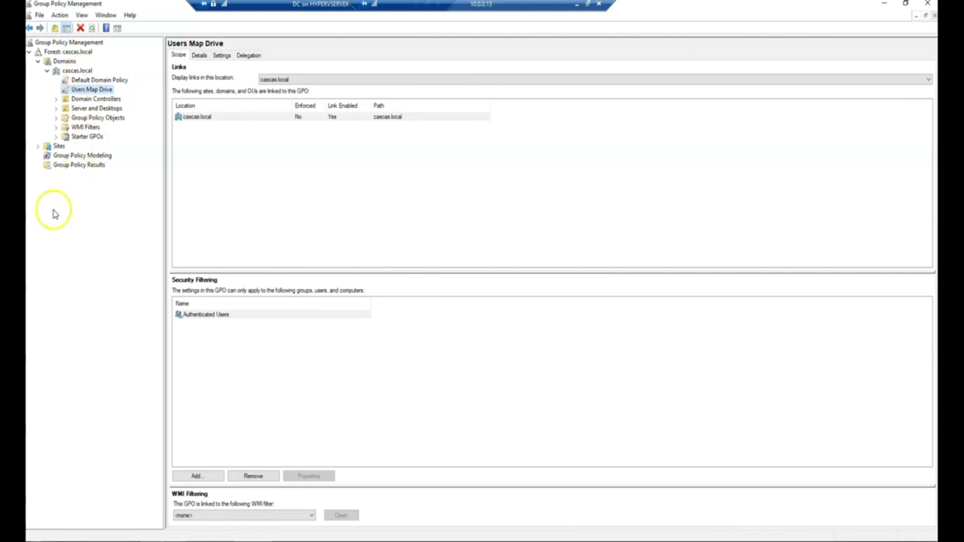
pyautogui.rightClick(90, 89)
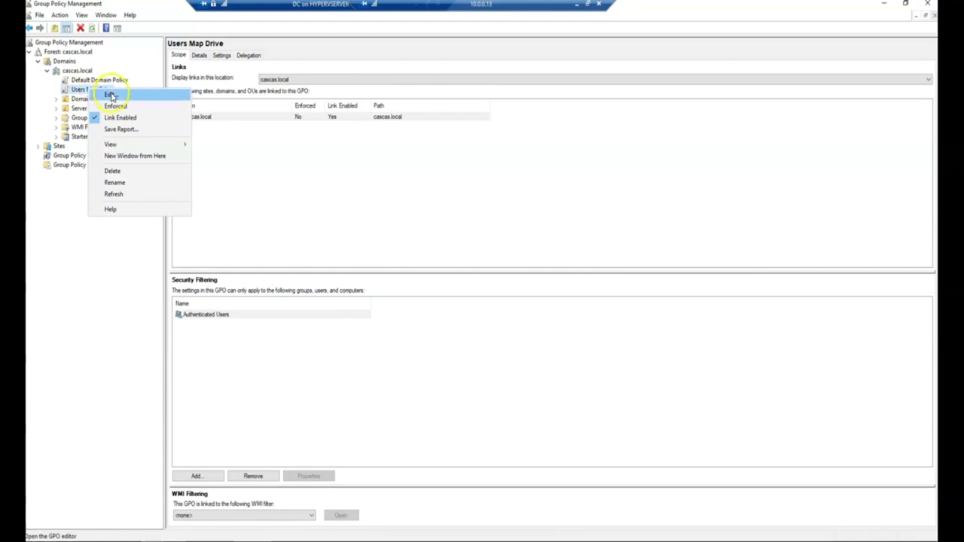
pyautogui.click(111, 94)
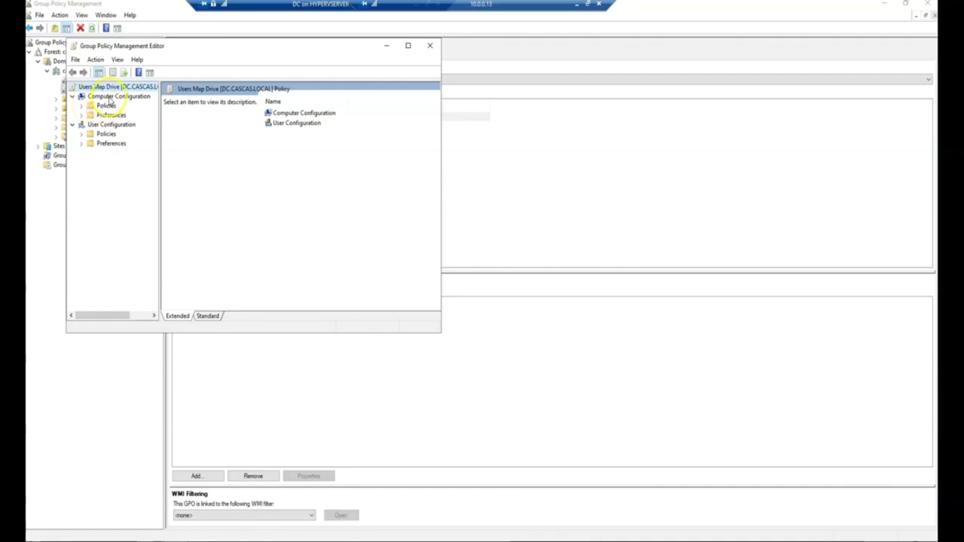
# Navigate to User Configuration > Preferences > Windows Settings > Drive Maps, currently empty.
pyautogui.click(110, 97)
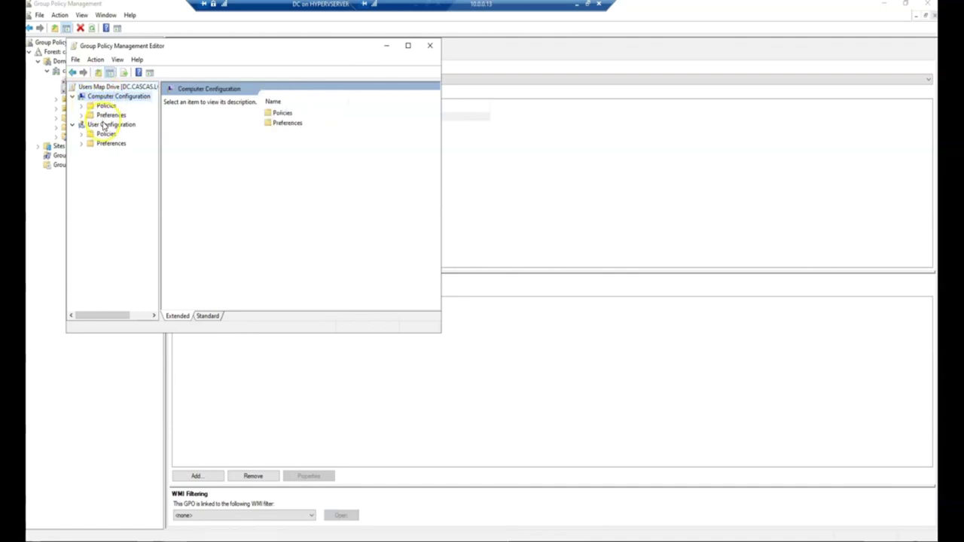
pyautogui.click(104, 125)
pyautogui.click(110, 98)
pyautogui.click(106, 125)
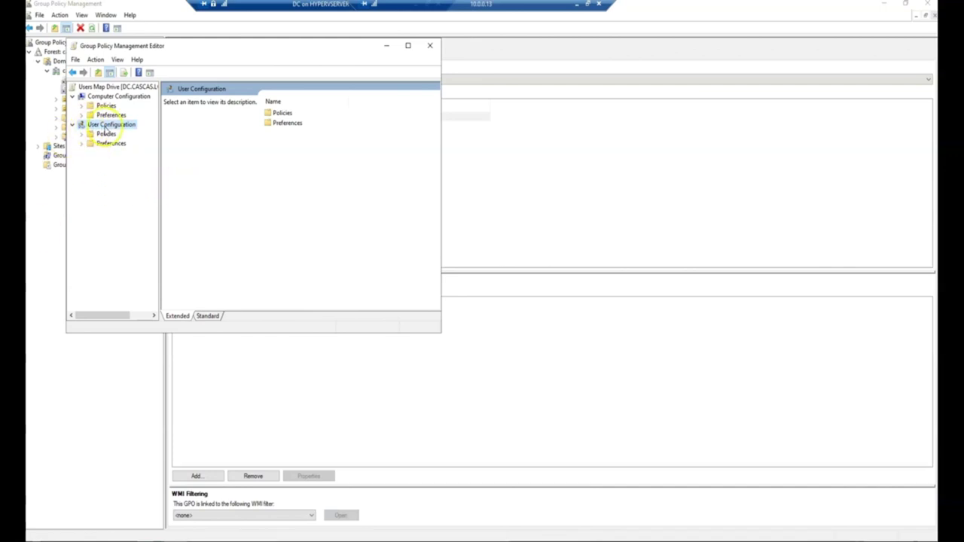
pyautogui.click(81, 133)
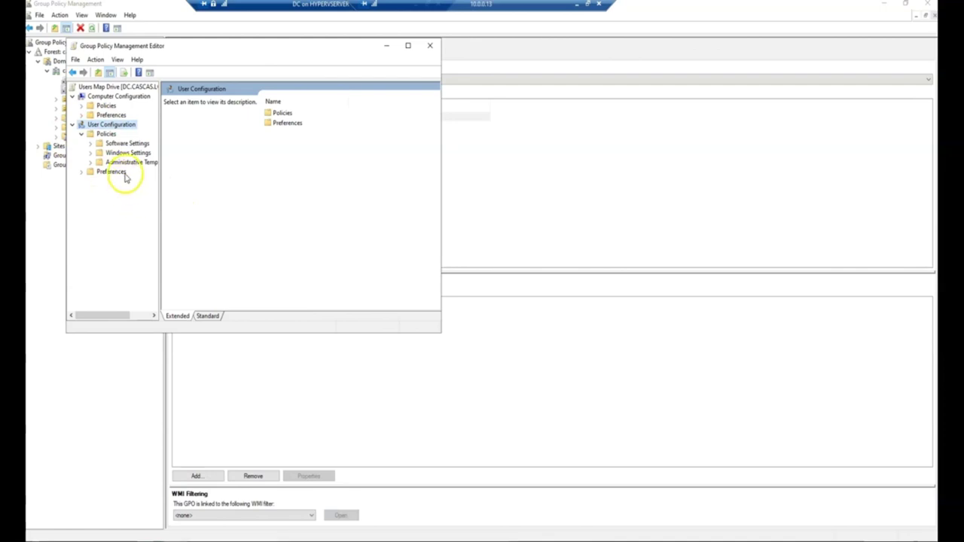
pyautogui.click(87, 173)
pyautogui.click(81, 171)
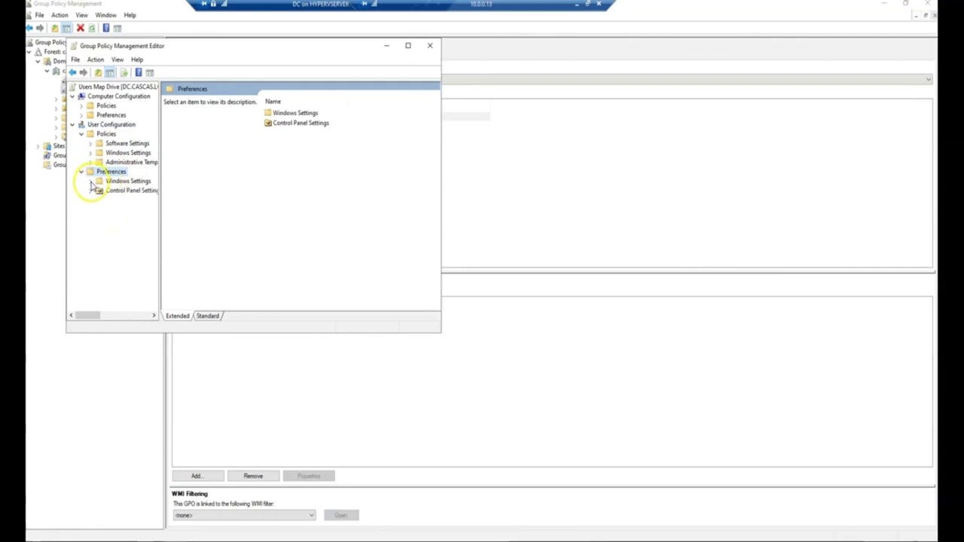
pyautogui.click(91, 183)
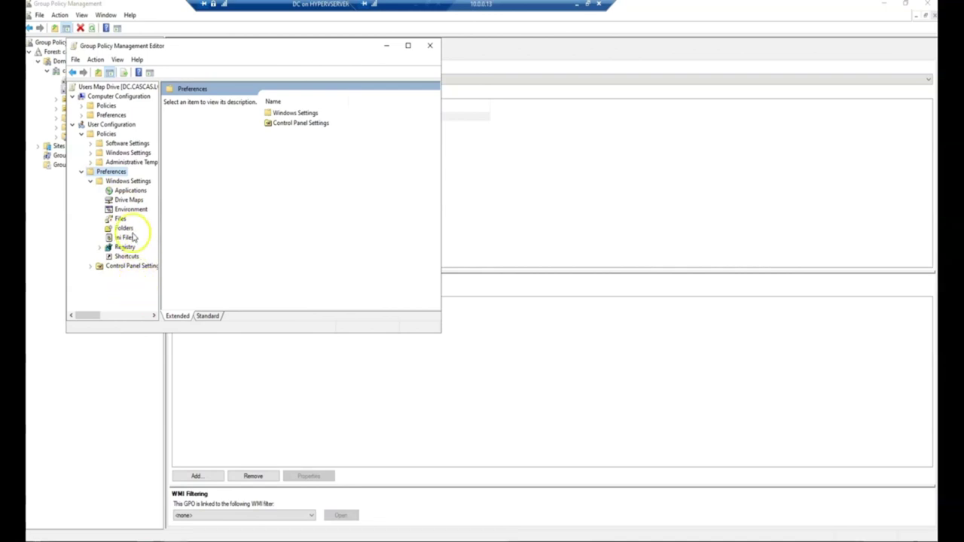
pyautogui.click(128, 200)
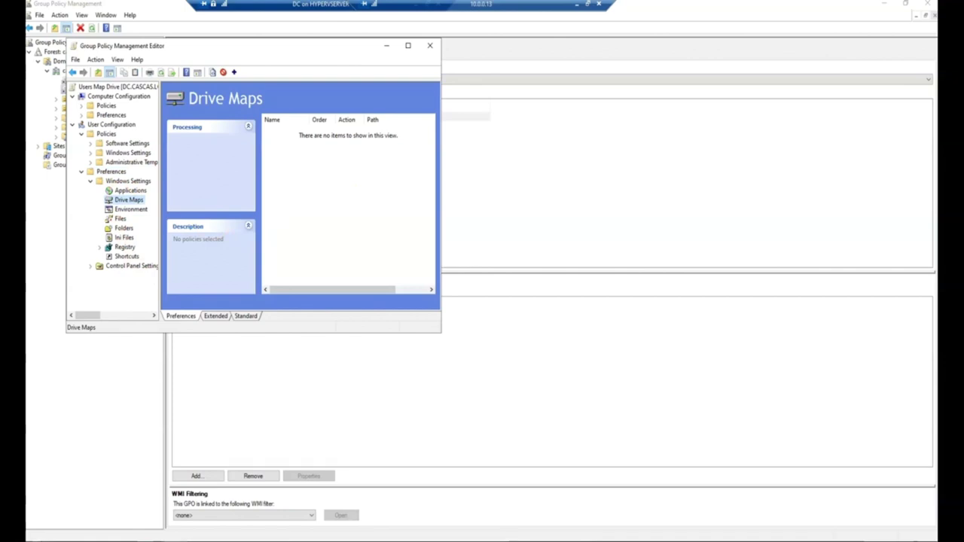
# Start a new Mapped Drive entry under Drive Maps, then bring up the Run box.
pyautogui.rightClick(128, 200)
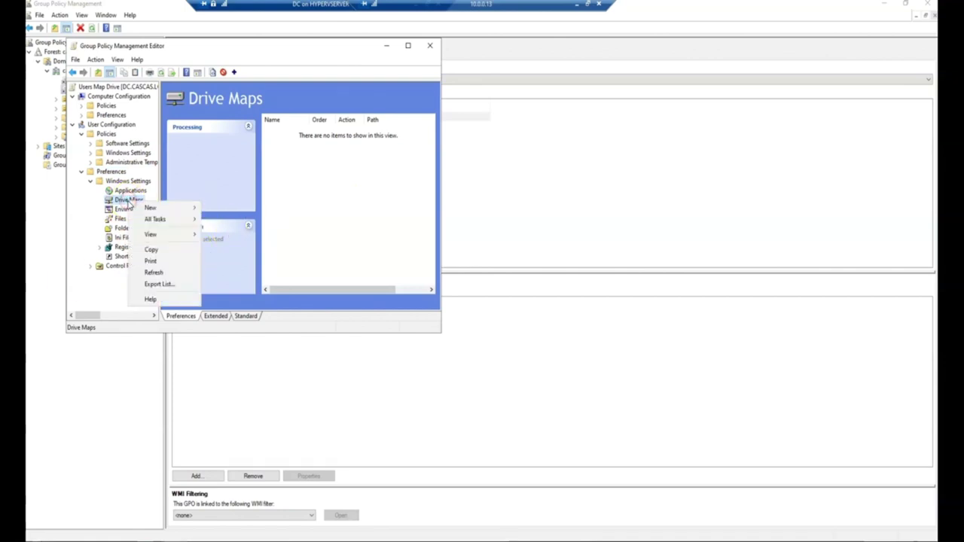
pyautogui.moveTo(185, 208)
pyautogui.click(253, 211)
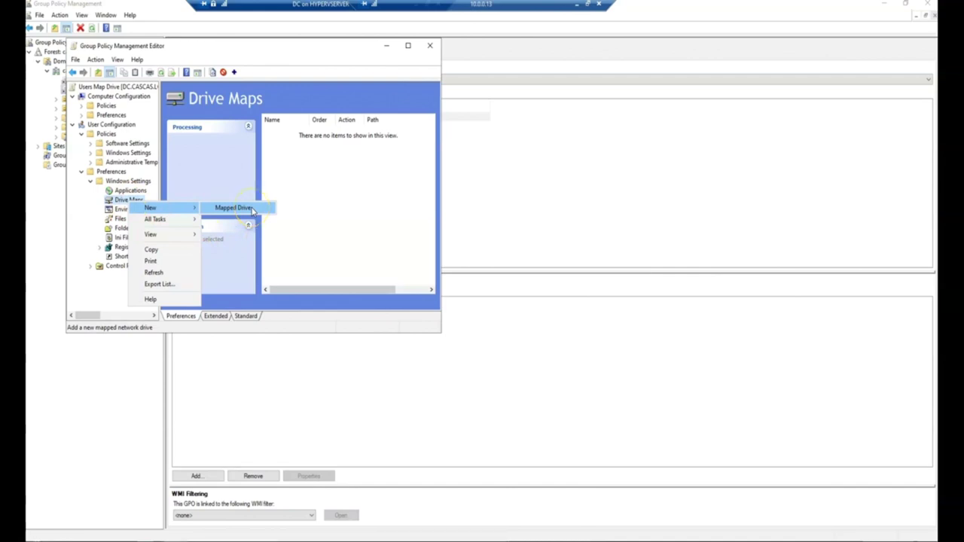
pyautogui.rightClick(287, 176)
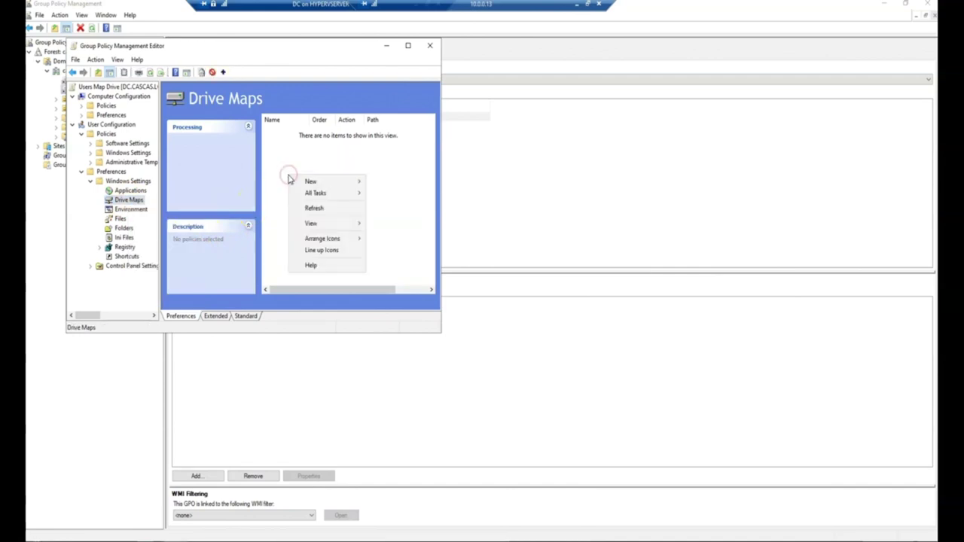
pyautogui.click(409, 217)
pyautogui.rightClick(314, 184)
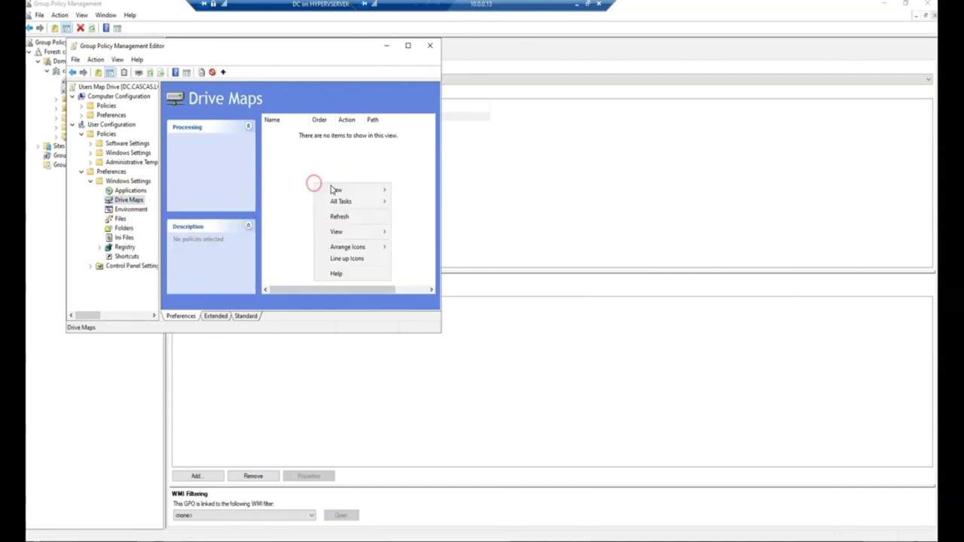
pyautogui.click(133, 201)
pyautogui.rightClick(131, 201)
pyautogui.moveTo(170, 206)
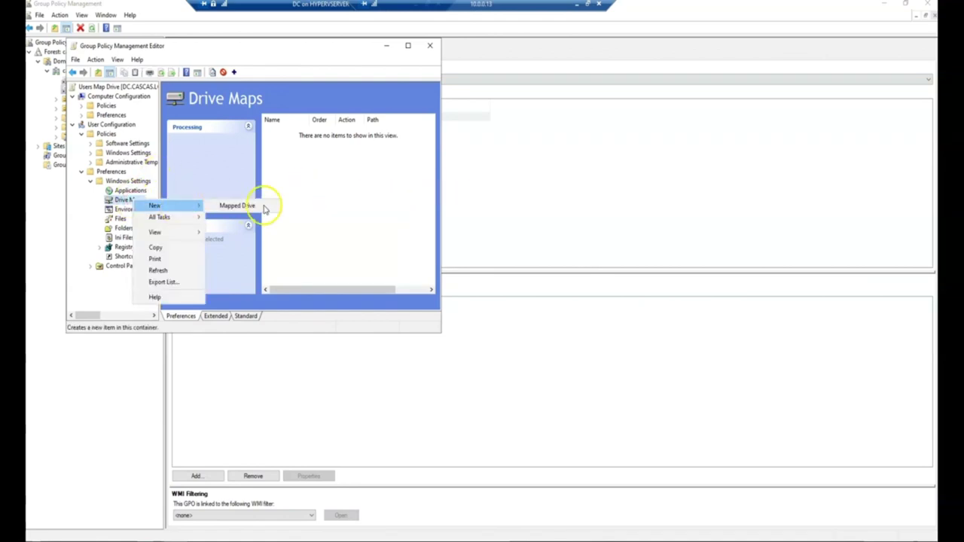
pyautogui.click(253, 206)
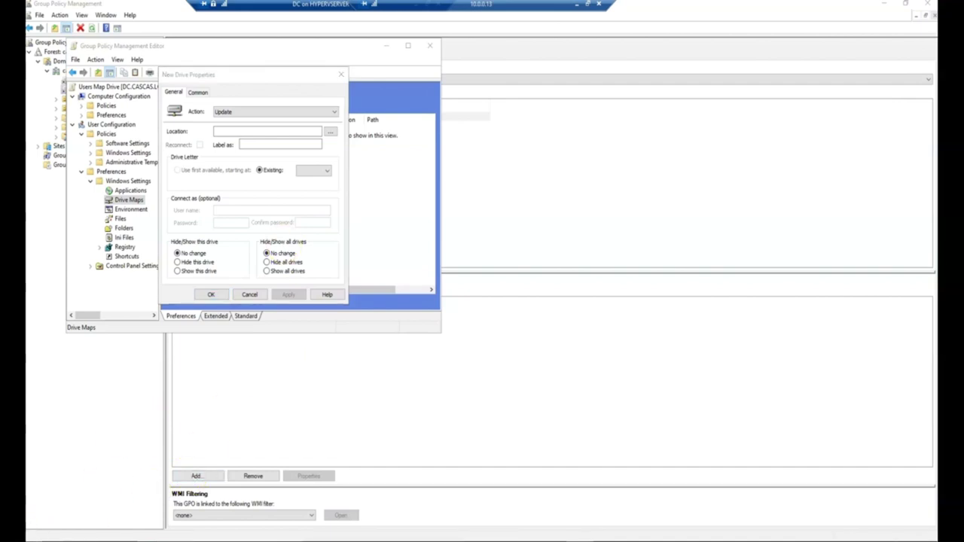
pyautogui.rightClick(34, 536)
pyautogui.click(85, 502)
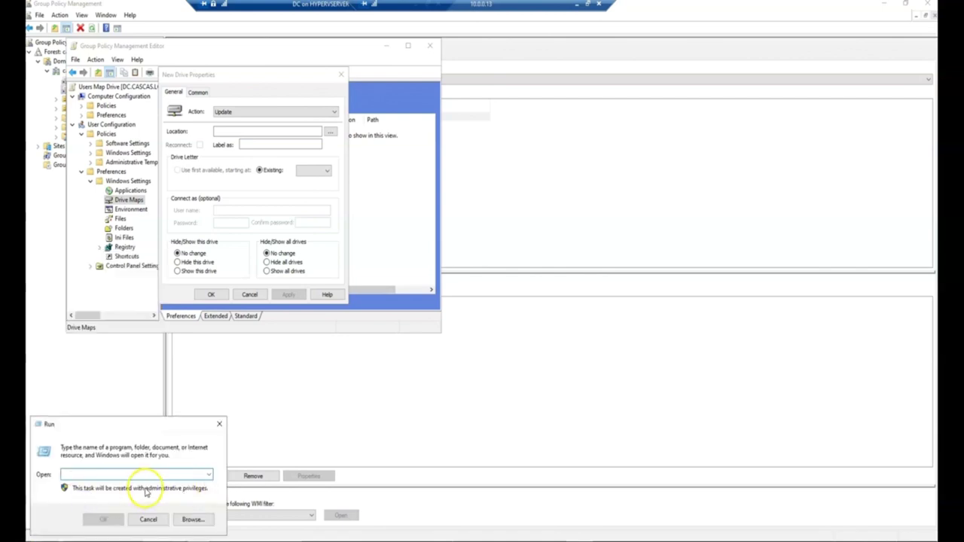
# Browse to the \\dc\Data share in Explorer, copy its path, and minimize Explorer.
pyautogui.write('\\\\')
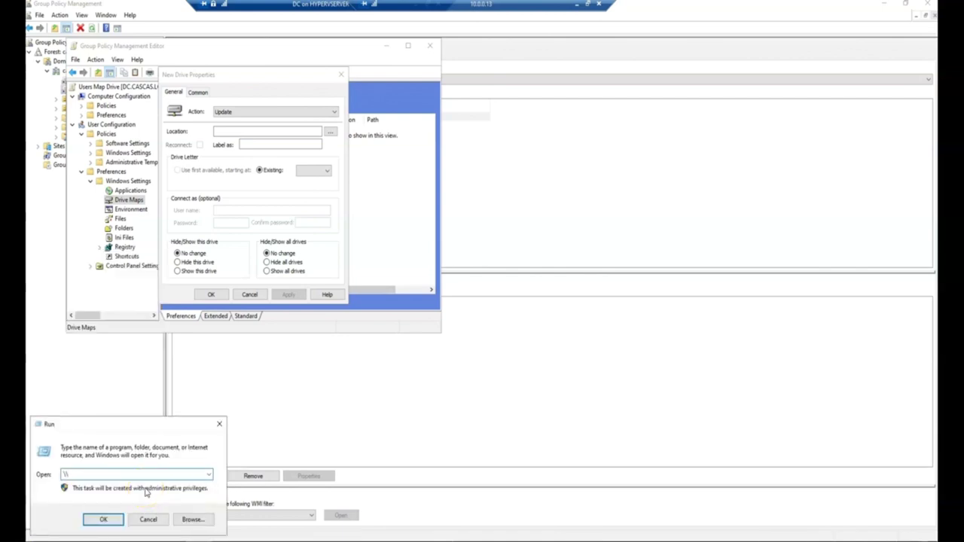
pyautogui.write('dc')
pyautogui.press('Return')
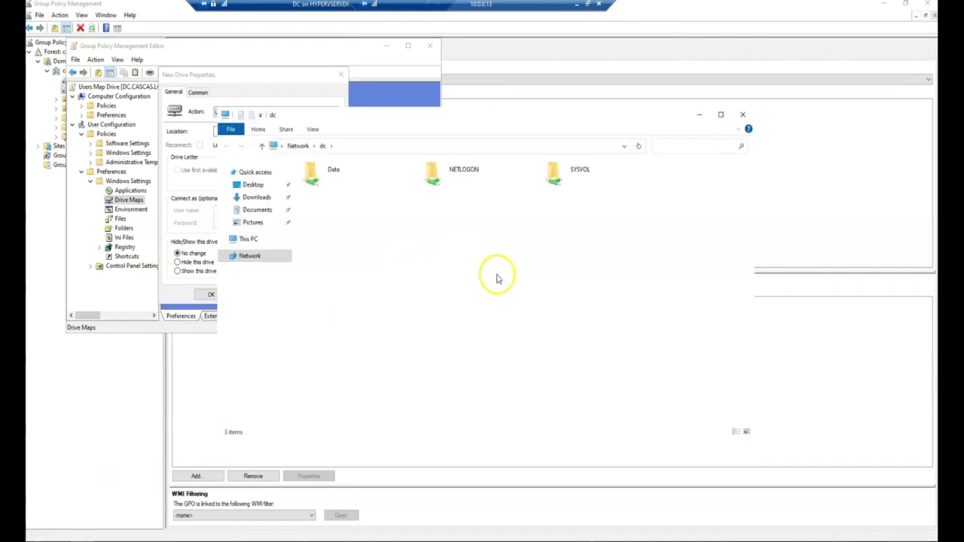
pyautogui.doubleClick(332, 173)
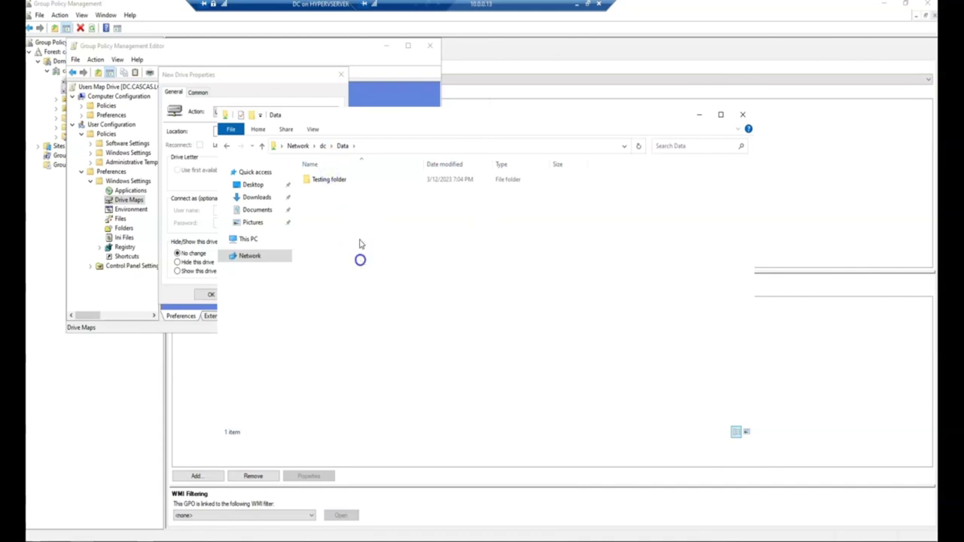
pyautogui.doubleClick(331, 179)
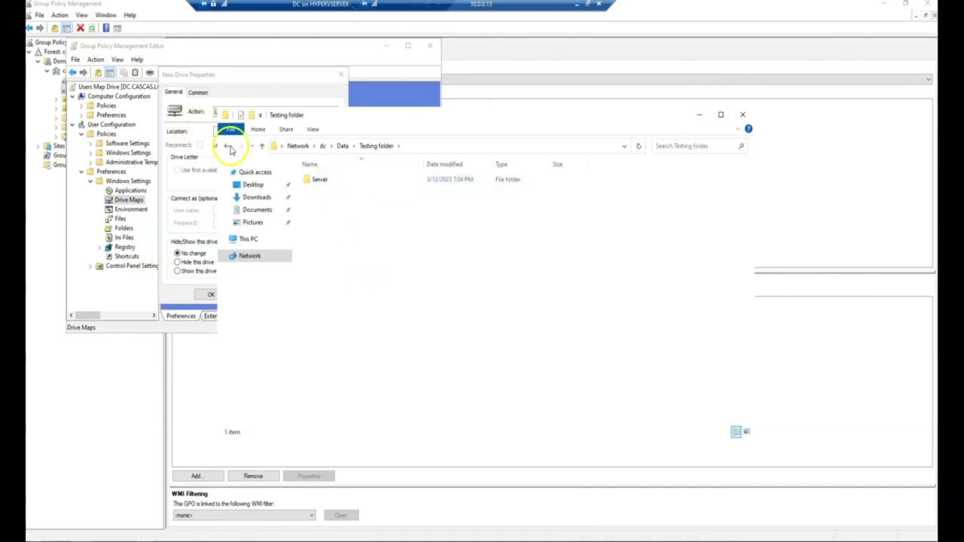
pyautogui.click(226, 145)
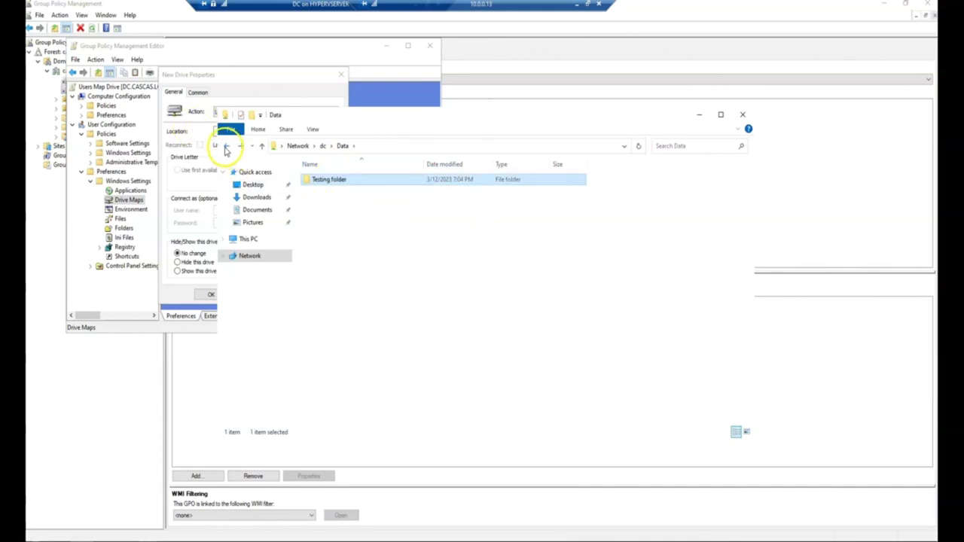
pyautogui.click(226, 145)
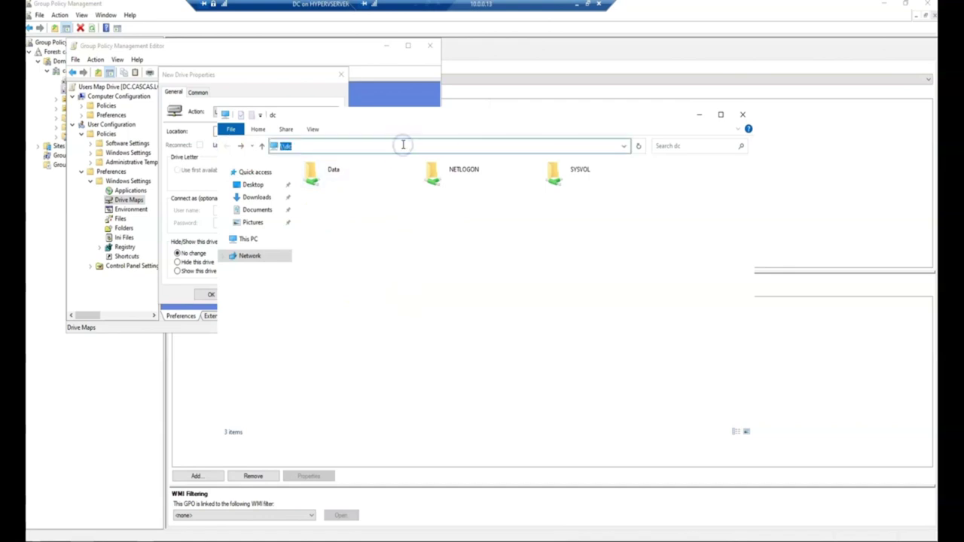
pyautogui.doubleClick(336, 169)
pyautogui.click(386, 144)
pyautogui.hotkey('ctrl', 'c')
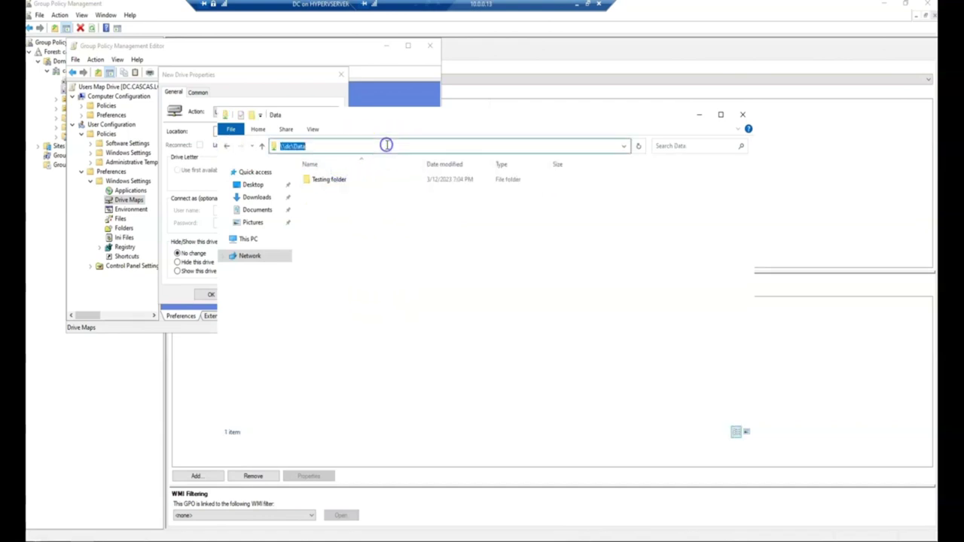
pyautogui.click(699, 114)
# Paste \\dc\Data as the drive's Location, after exploring and closing the browse dialog.
pyautogui.click(224, 129)
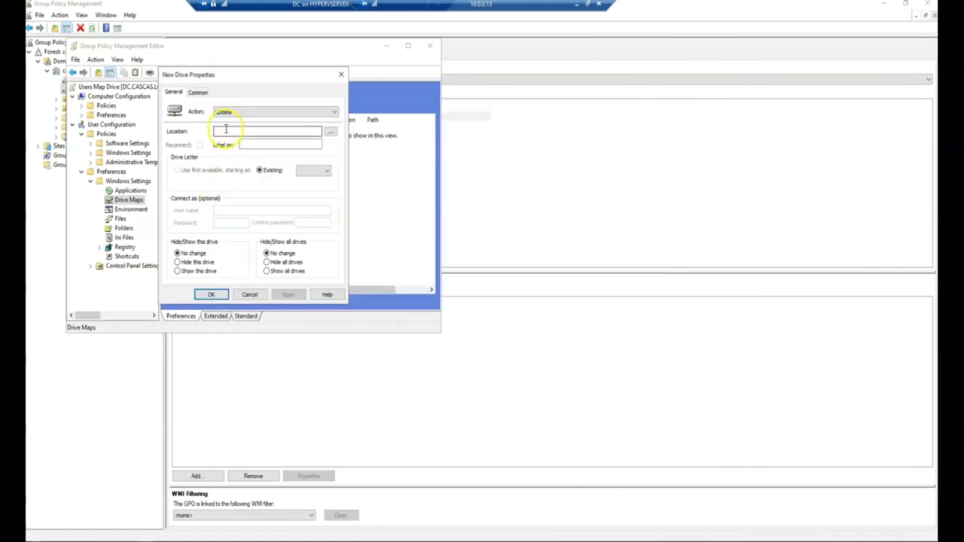
pyautogui.hotkey('ctrl', 'v')
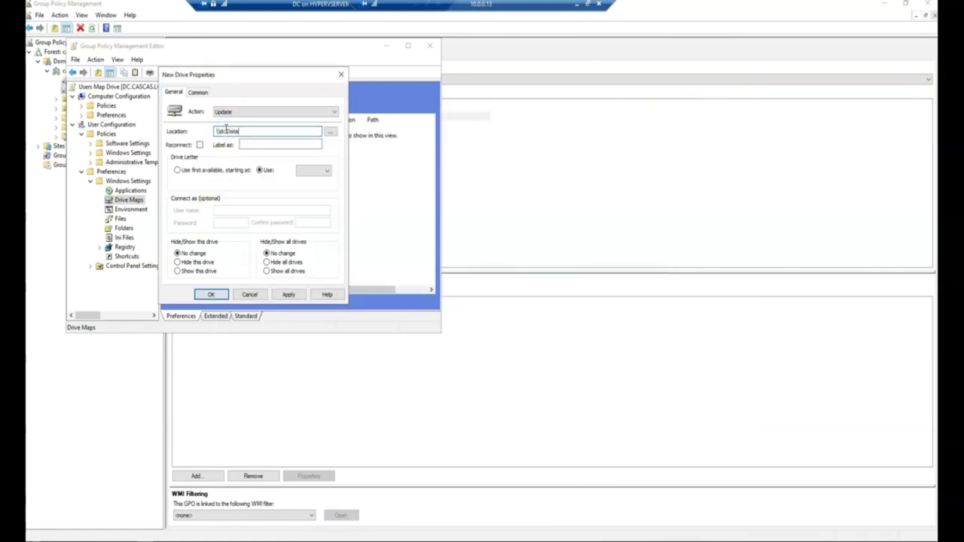
pyautogui.click(330, 131)
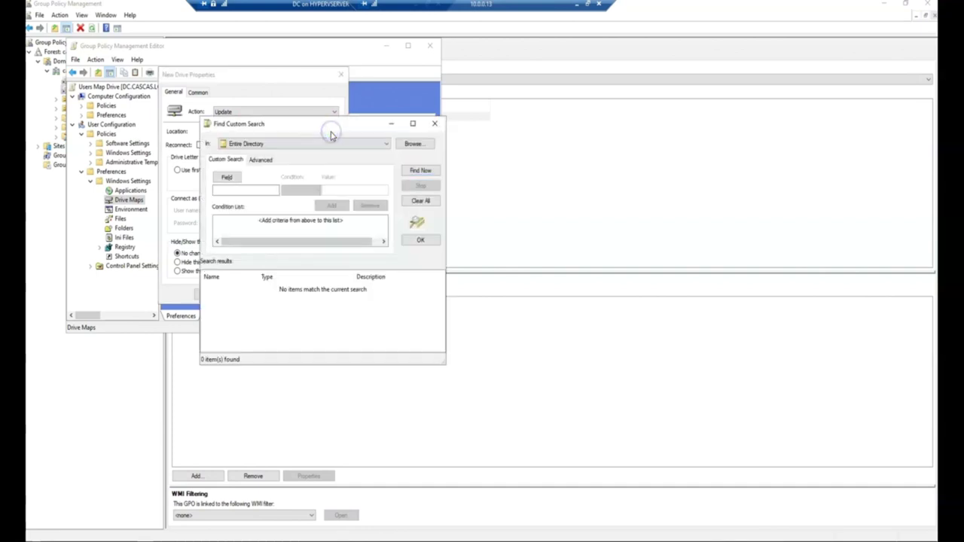
pyautogui.click(280, 143)
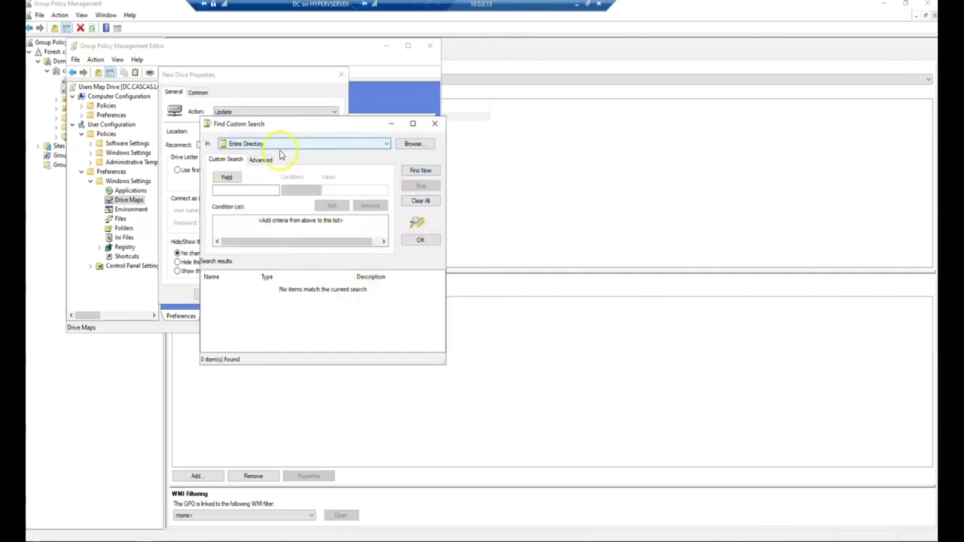
pyautogui.click(413, 143)
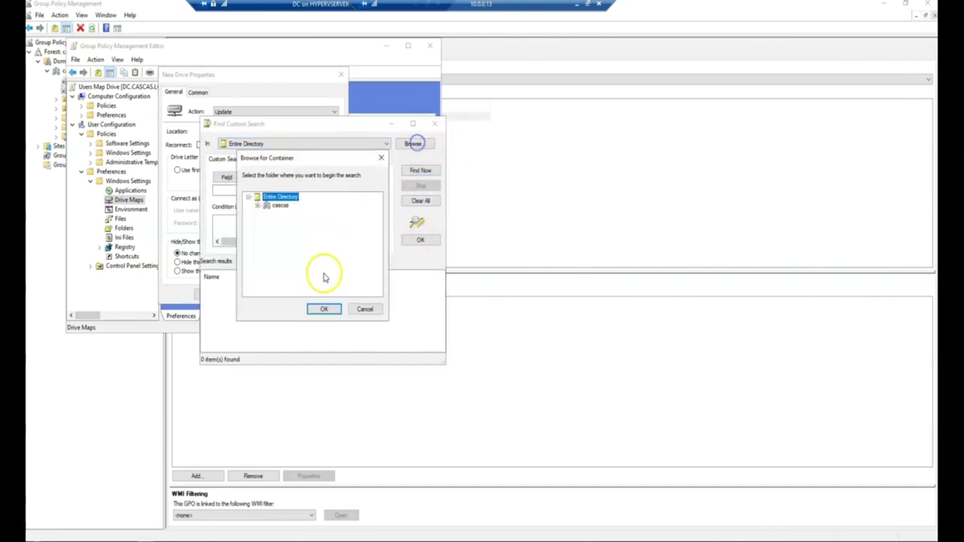
pyautogui.click(258, 206)
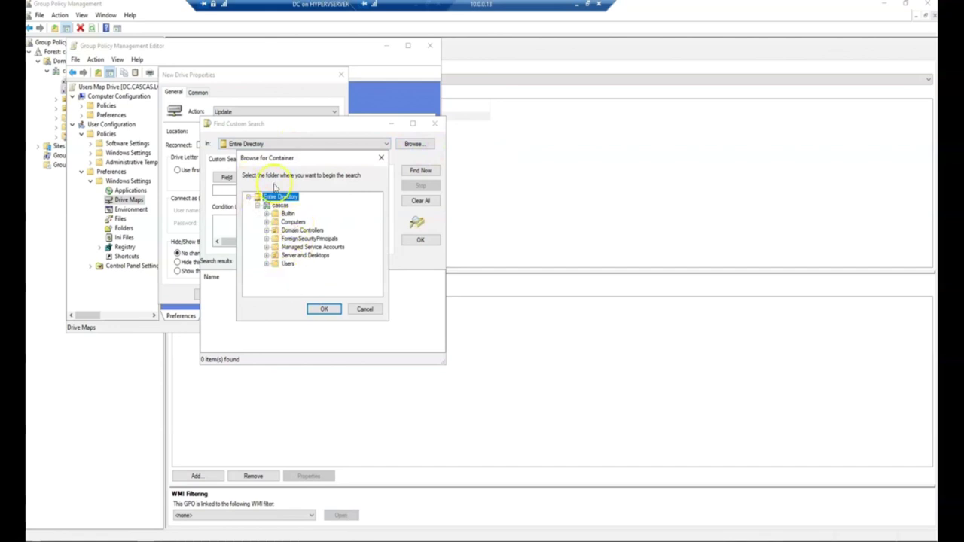
pyautogui.click(364, 309)
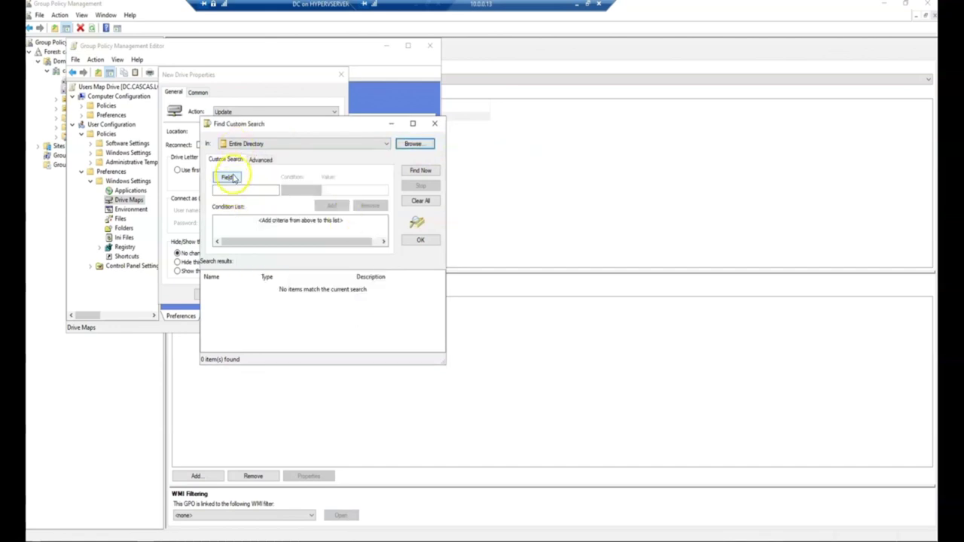
pyautogui.click(263, 159)
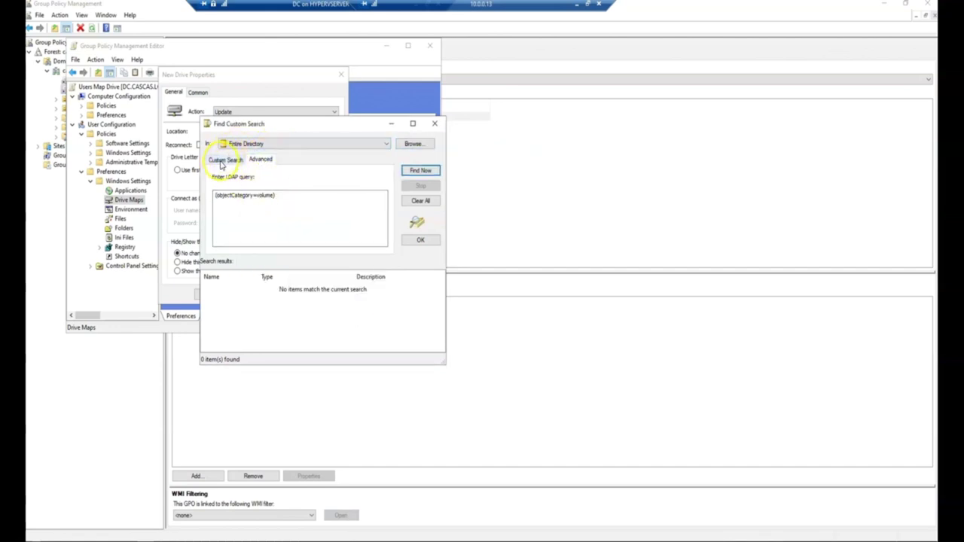
pyautogui.click(223, 160)
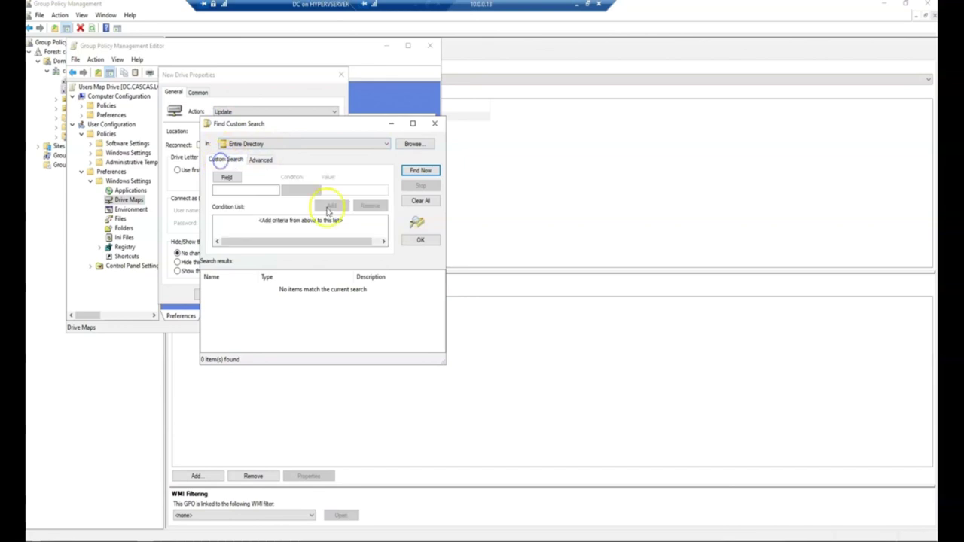
pyautogui.click(435, 126)
pyautogui.click(251, 132)
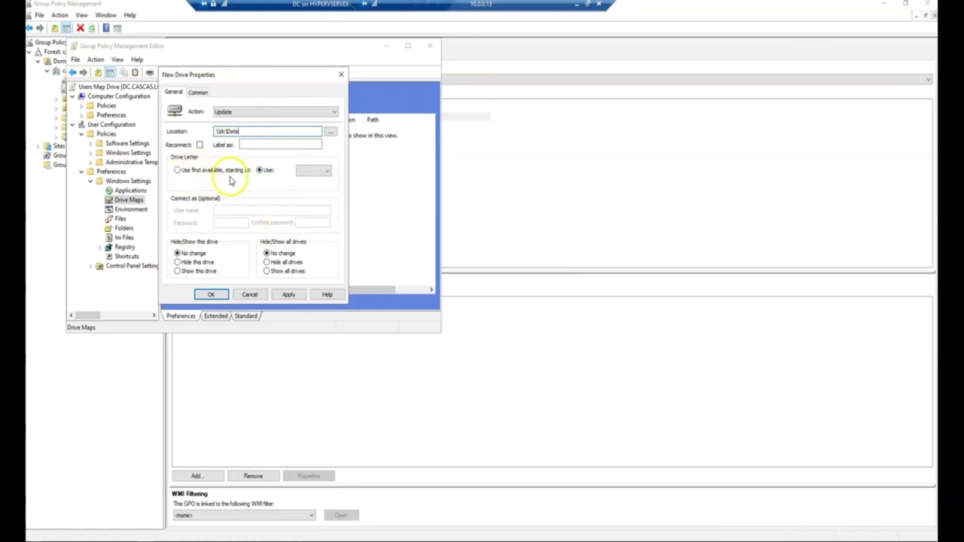
# Assign drive letter F to the new mapping.
pyautogui.click(326, 172)
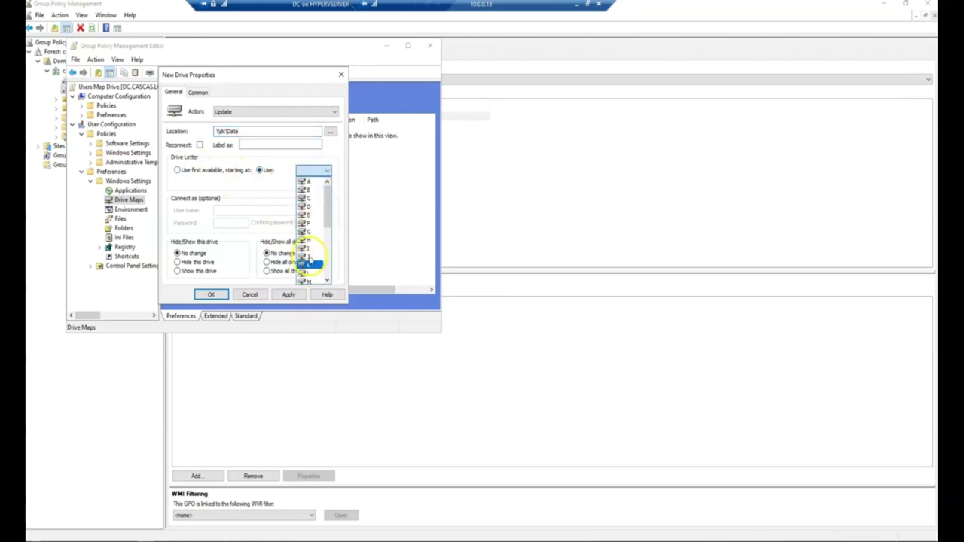
pyautogui.click(313, 225)
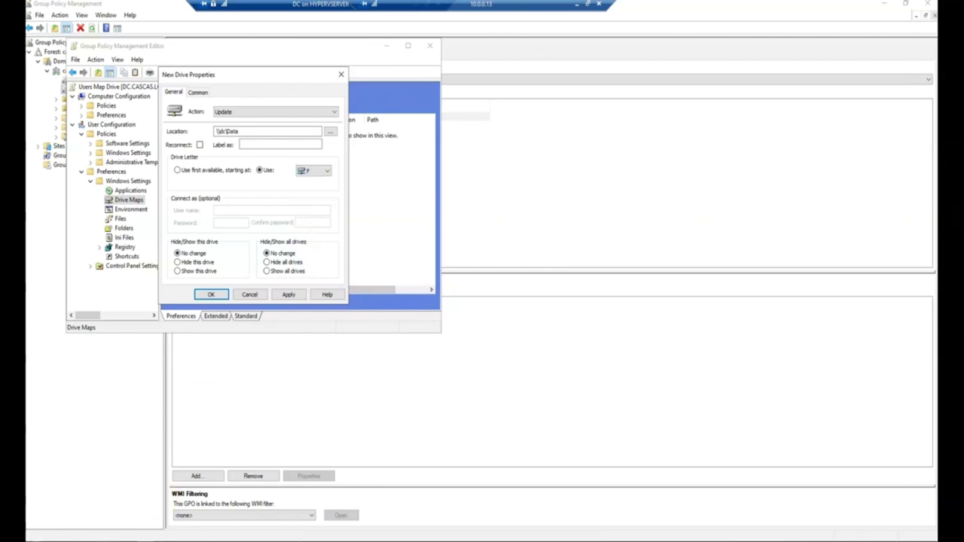
pyautogui.click(330, 131)
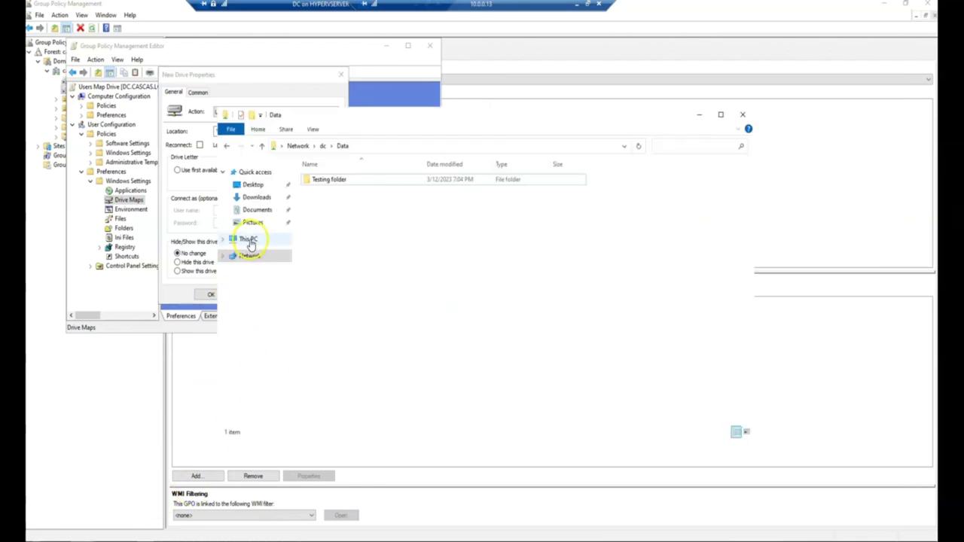
# Review the A:, C: and D: drives in This PC, then minimize the window.
pyautogui.click(249, 239)
pyautogui.click(459, 293)
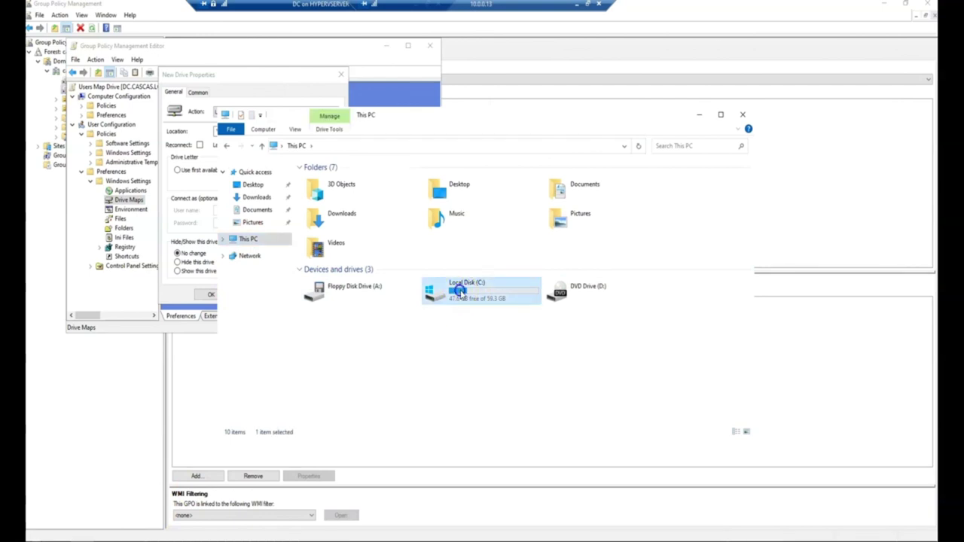
pyautogui.click(573, 292)
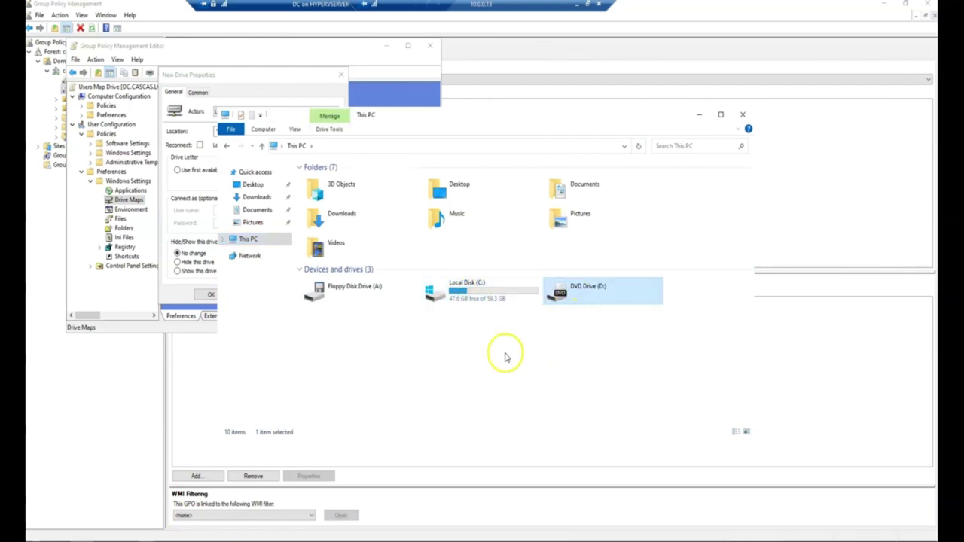
pyautogui.click(348, 296)
pyautogui.click(449, 300)
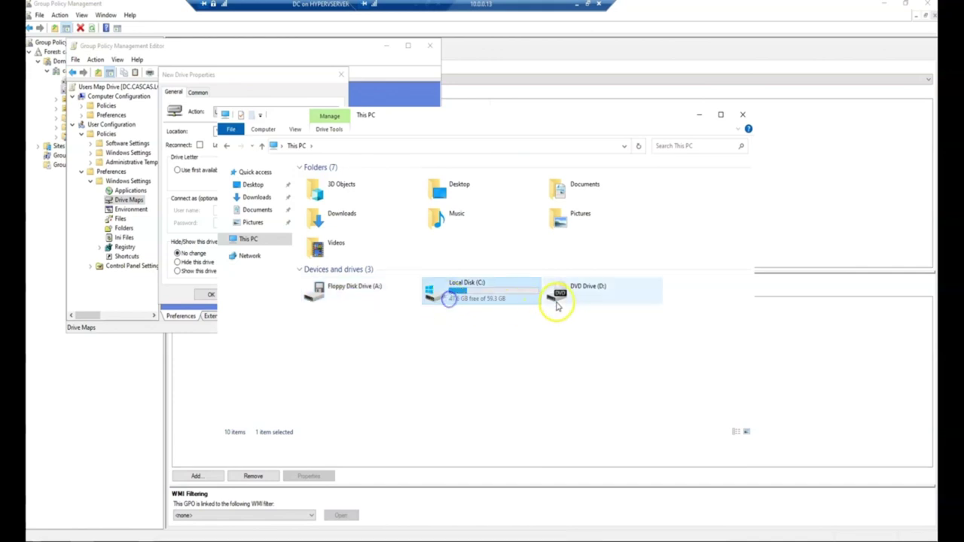
pyautogui.click(346, 293)
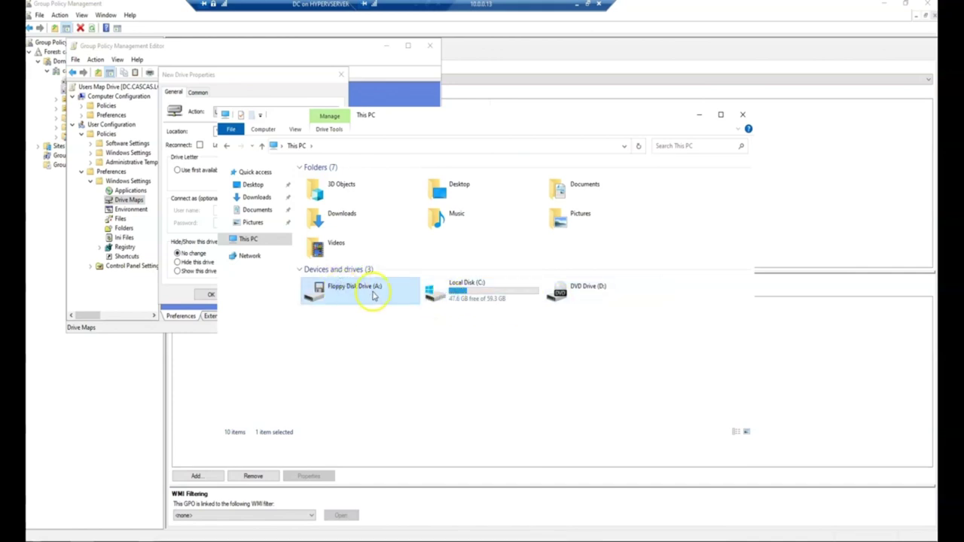
pyautogui.click(563, 293)
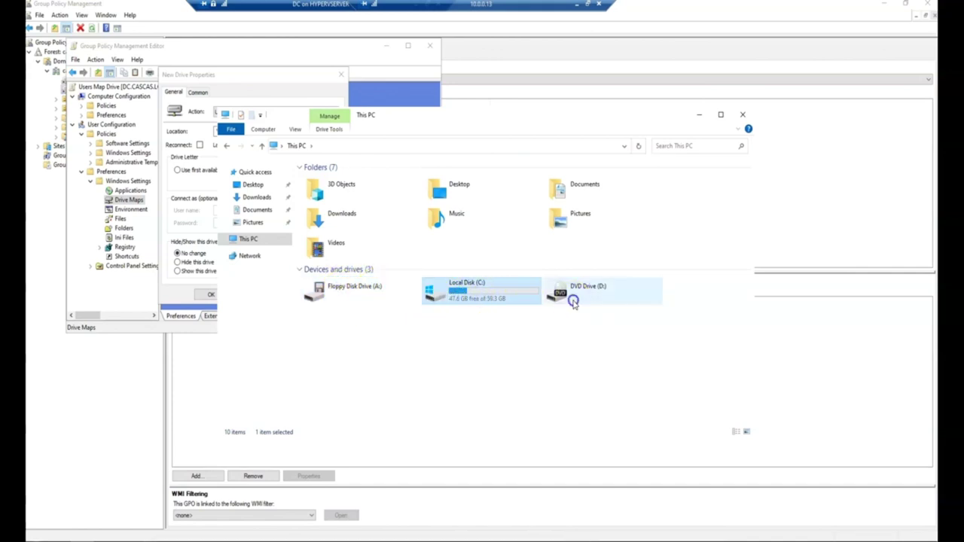
pyautogui.click(699, 111)
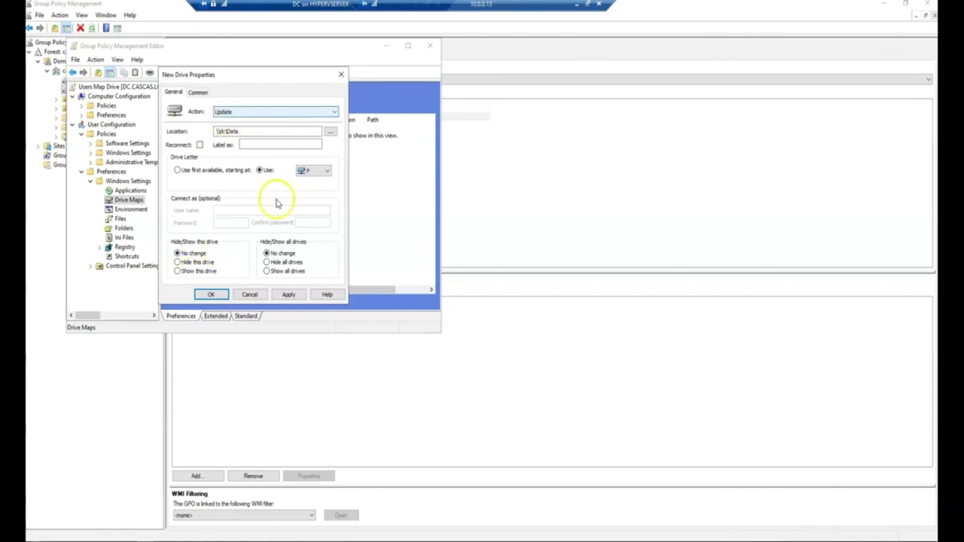
# Apply and confirm the F: mapping to \\dc\Data, then return to Group Policy Management.
pyautogui.click(288, 295)
pyautogui.click(288, 295)
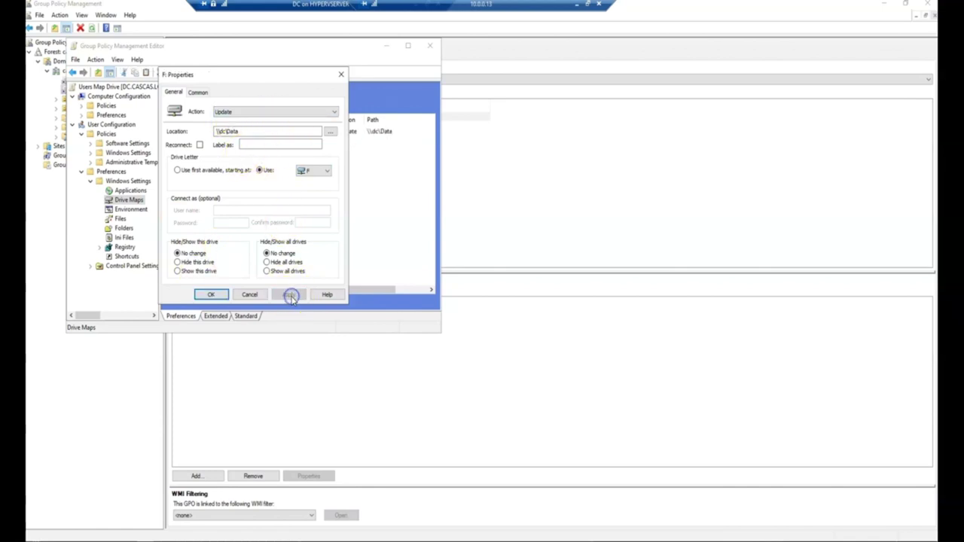
pyautogui.click(211, 295)
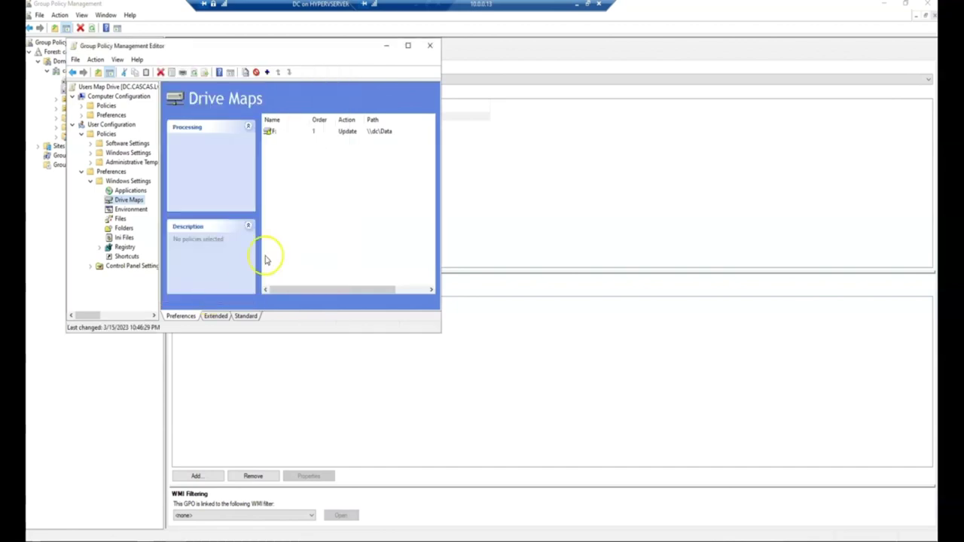
pyautogui.click(277, 132)
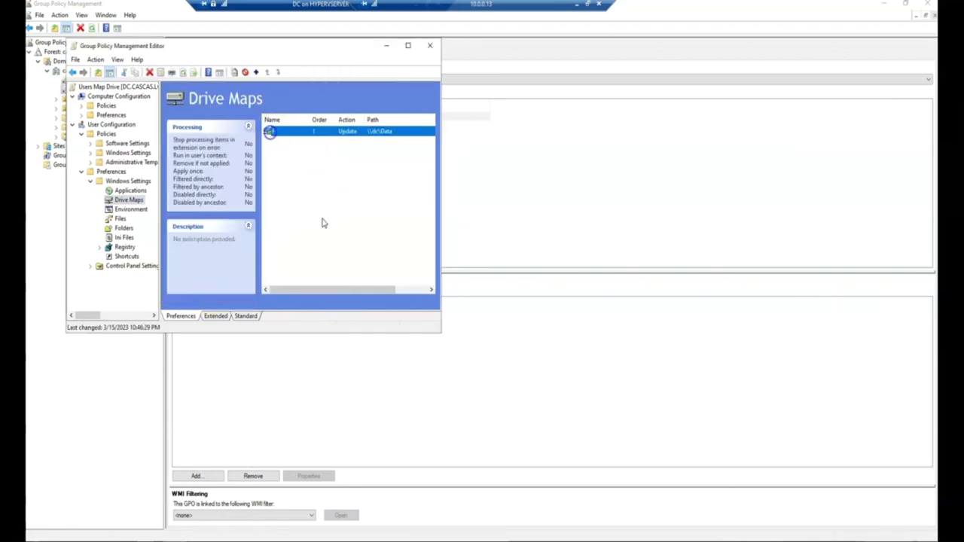
pyautogui.click(422, 369)
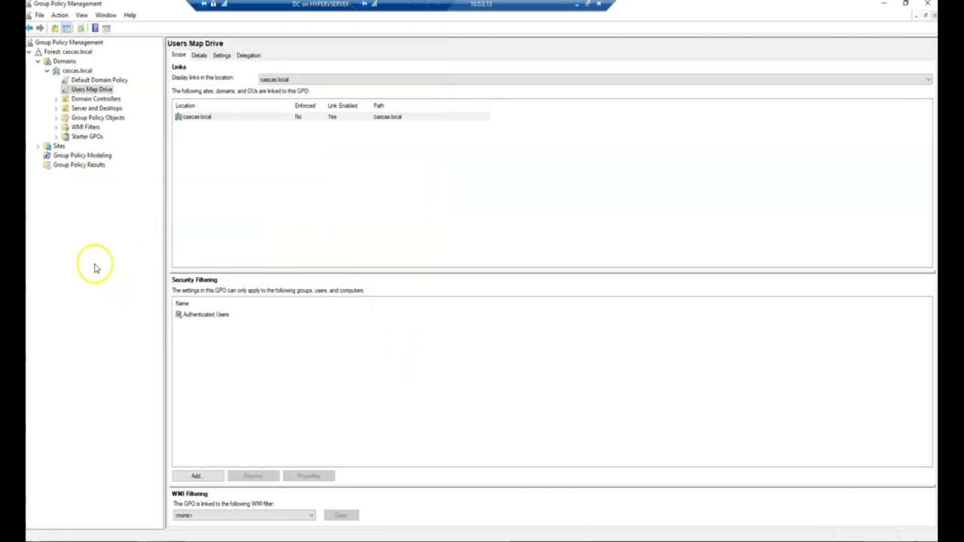
# Bring up Active Directory Users and Computers and list the cascas.local Users container.
pyautogui.click(83, 89)
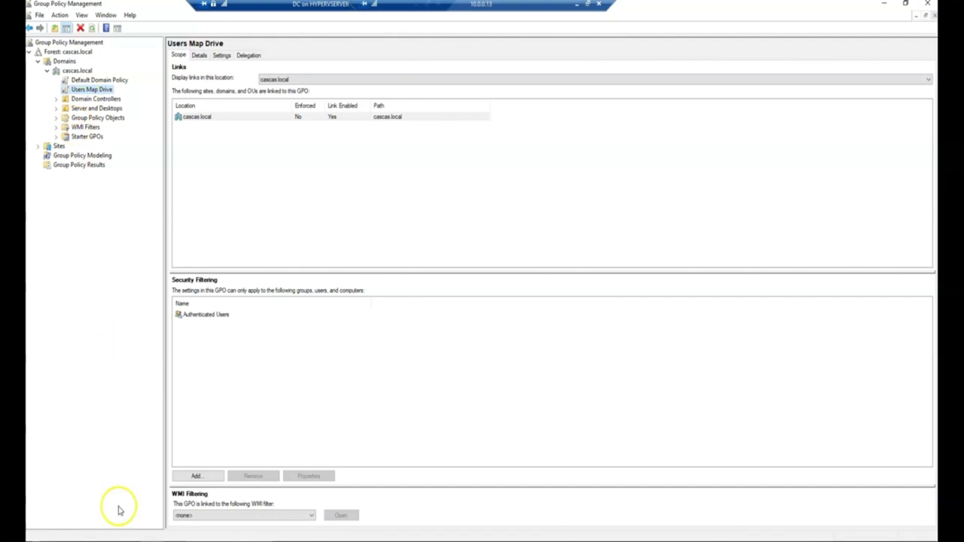
pyautogui.click(120, 535)
pyautogui.click(160, 506)
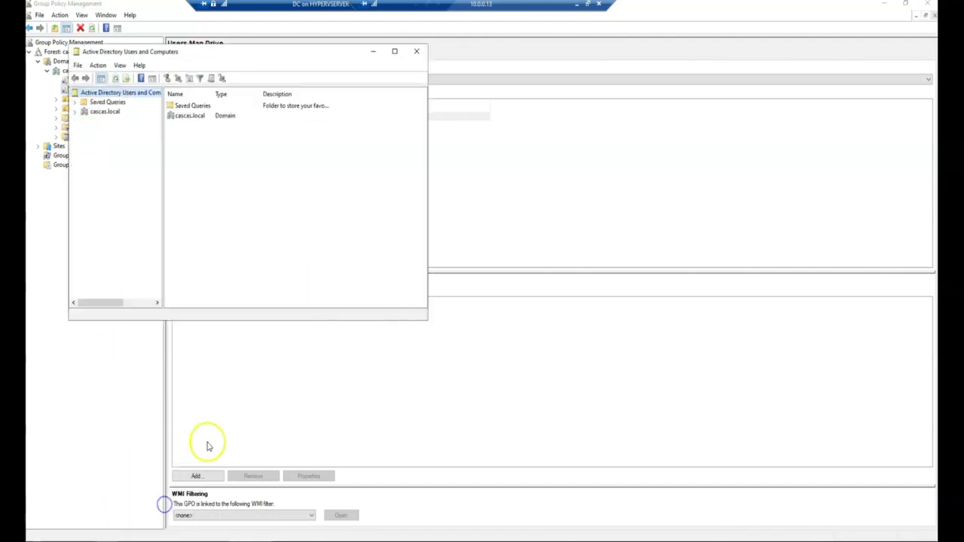
pyautogui.moveTo(232, 52); pyautogui.dragTo(405, 68)
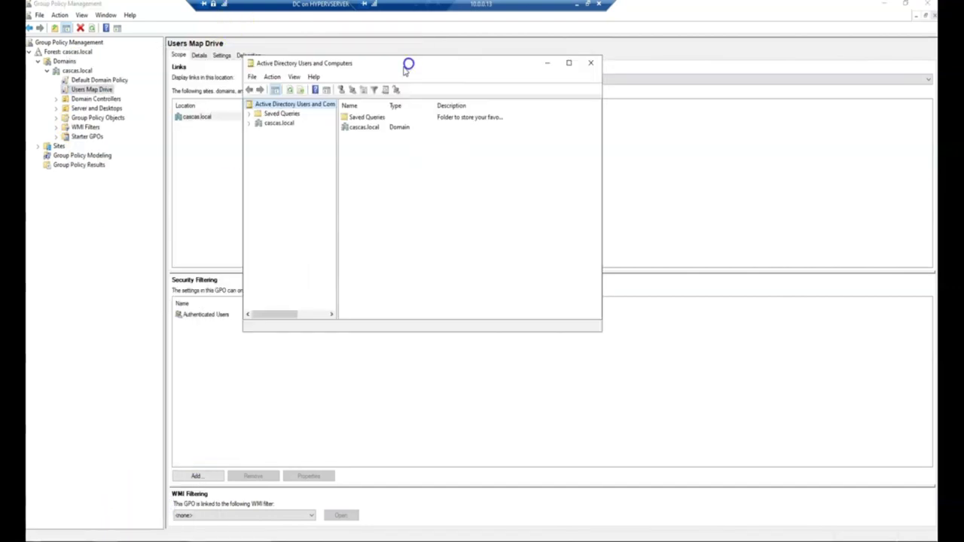
pyautogui.click(250, 123)
pyautogui.click(277, 190)
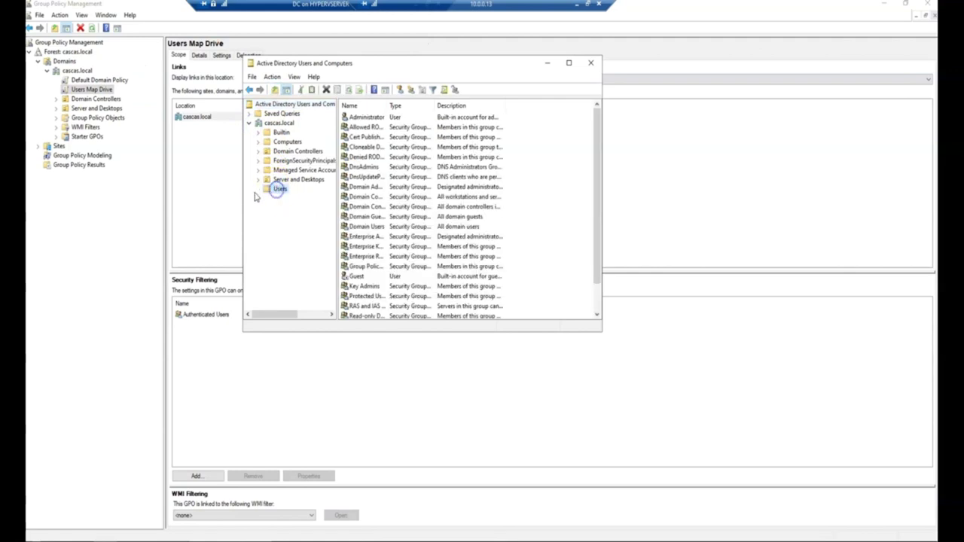
# Select the test user account, then view the Server and Desktops OU's linked GPOs.
pyautogui.click(364, 266)
pyautogui.scroll(-1, 364, 267)
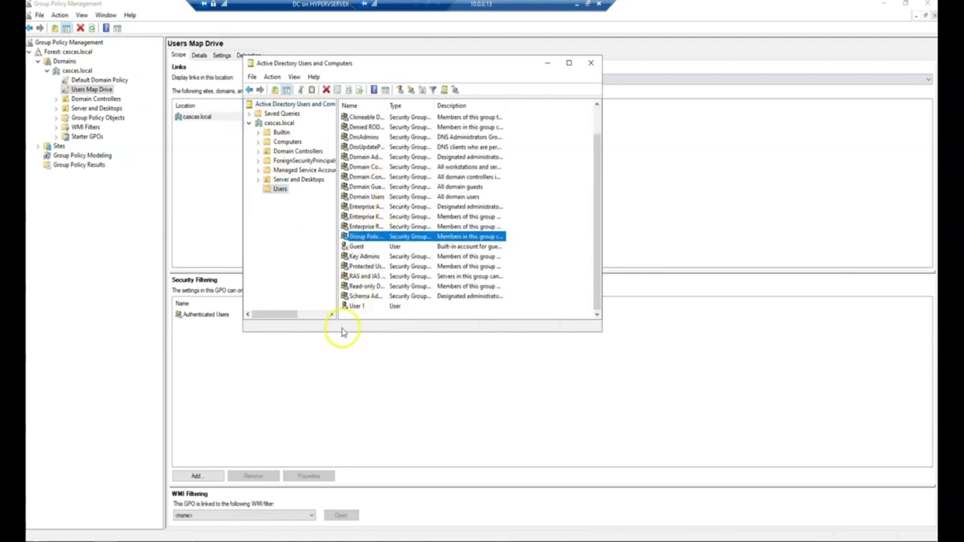
pyautogui.click(354, 306)
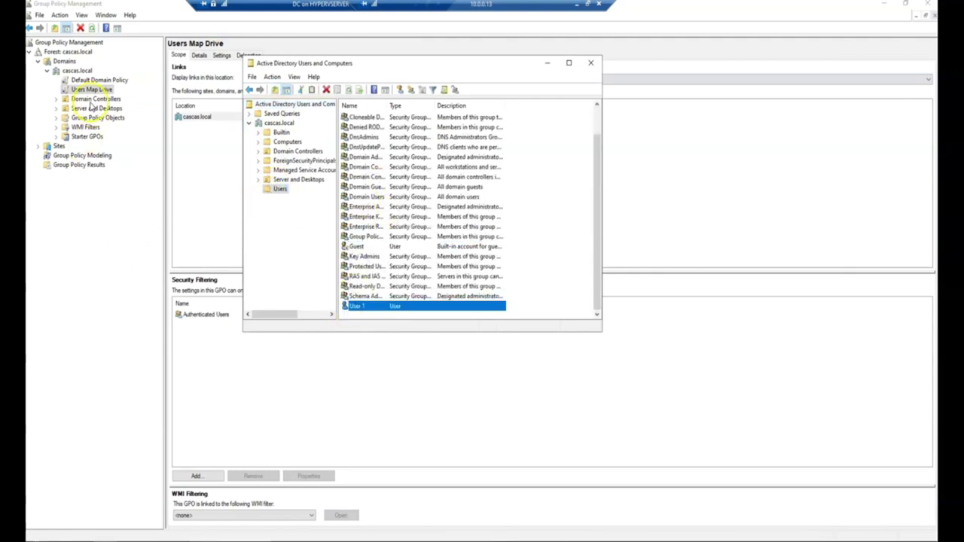
pyautogui.click(87, 109)
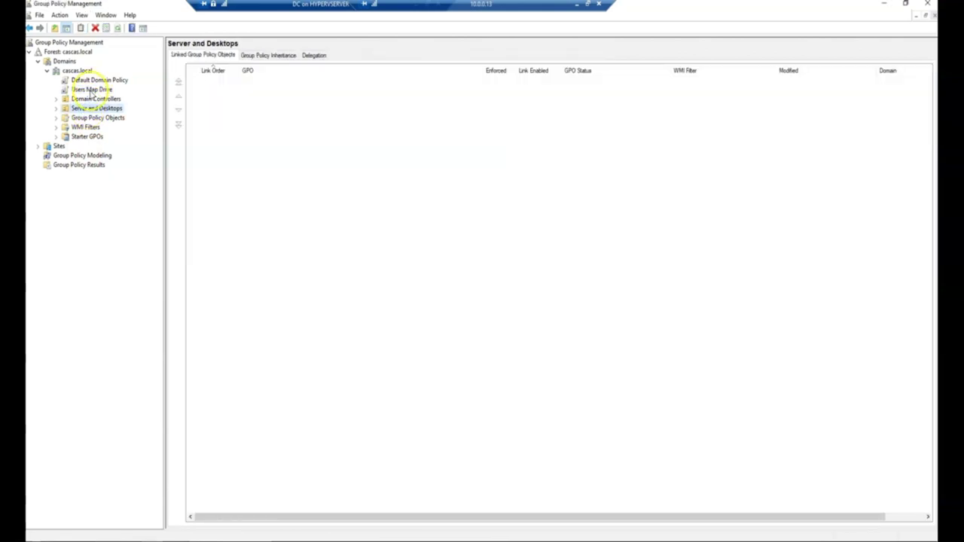
# Open the Users Map Drive GPO link under Server and Desktops, then under Domain Controllers, dismissing both warnings.
pyautogui.click(91, 89)
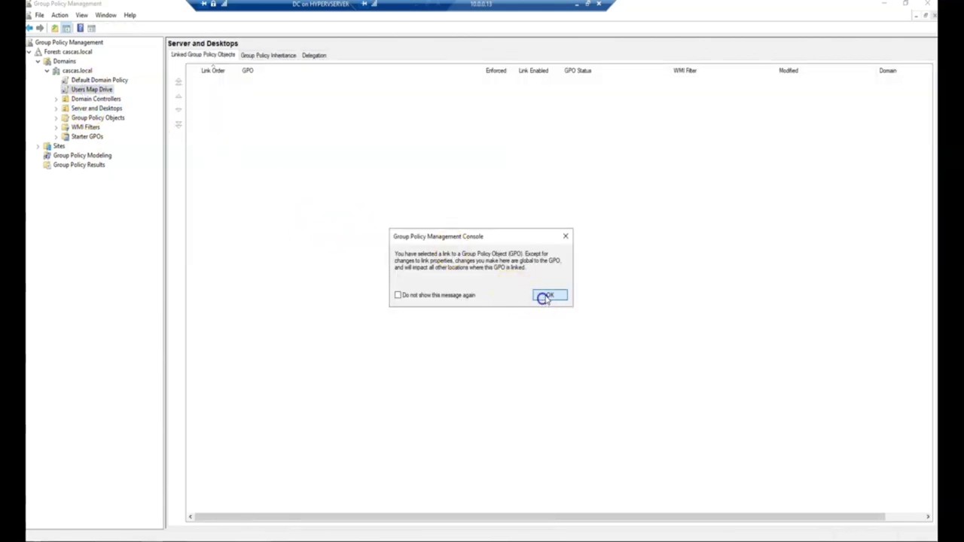
pyautogui.click(535, 294)
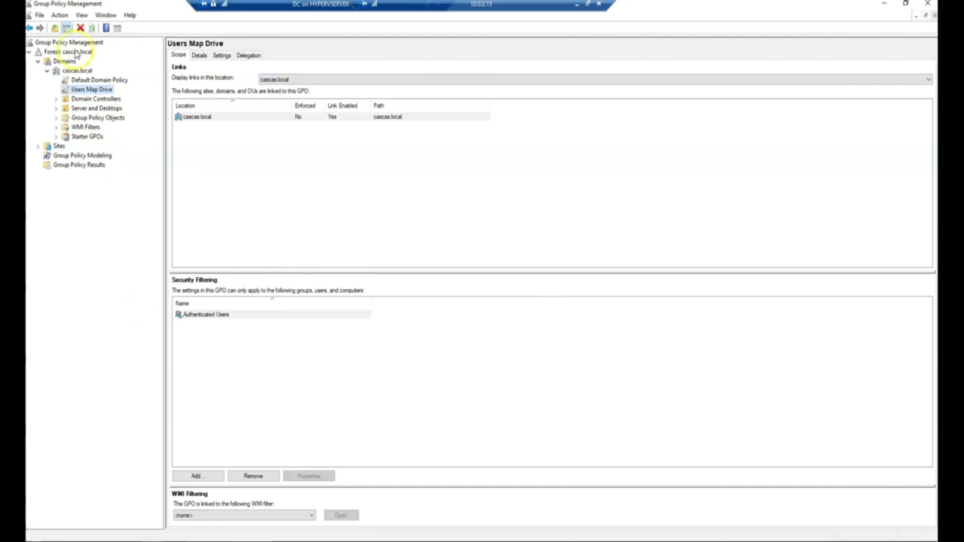
pyautogui.click(85, 99)
pyautogui.click(89, 89)
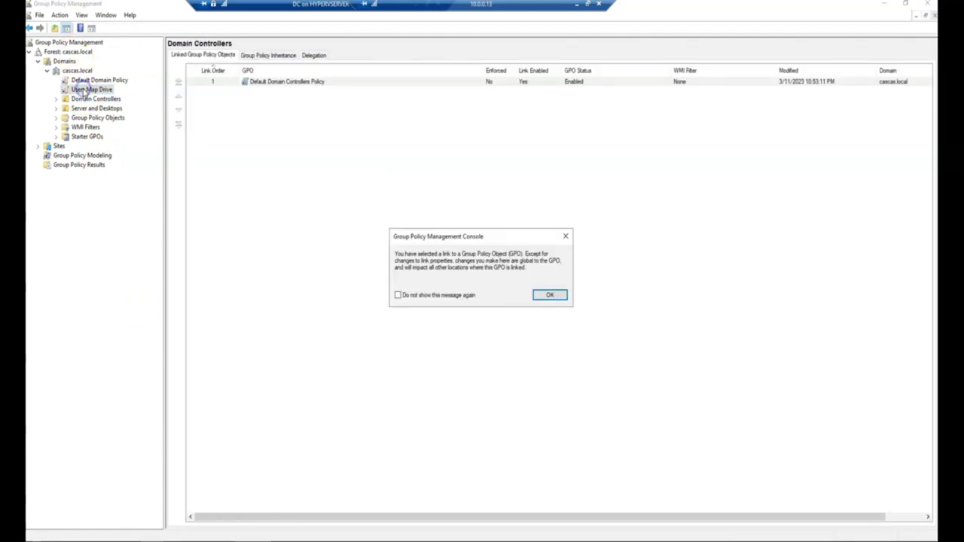
pyautogui.click(548, 295)
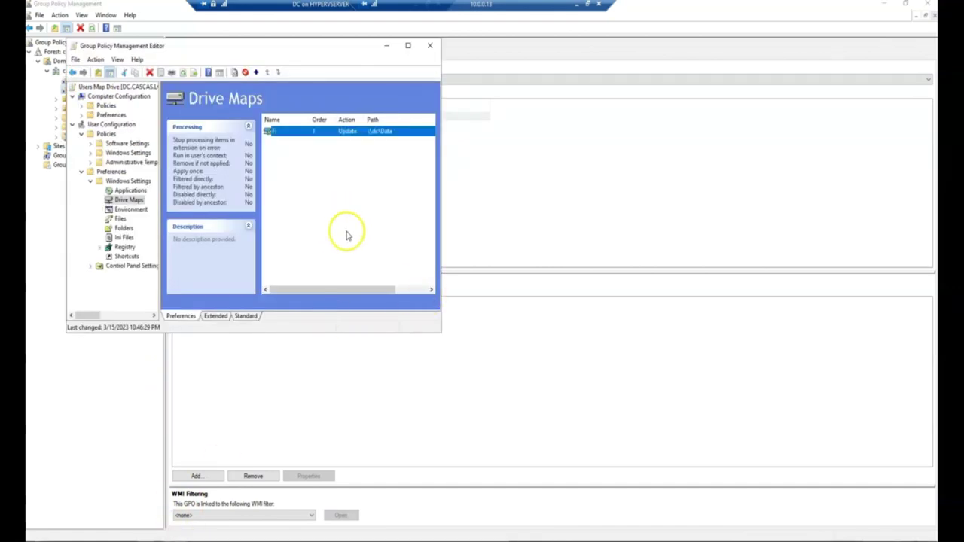
# Recheck the F: drive map entry, return to Group Policy Management, then minimize the server session.
pyautogui.click(351, 229)
pyautogui.click(303, 133)
pyautogui.click(605, 213)
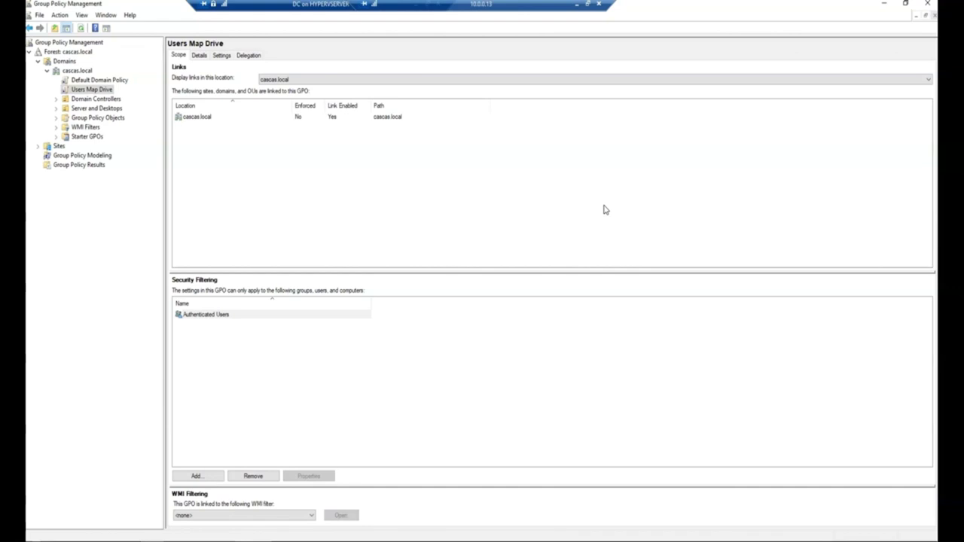
pyautogui.click(406, 153)
pyautogui.click(577, 4)
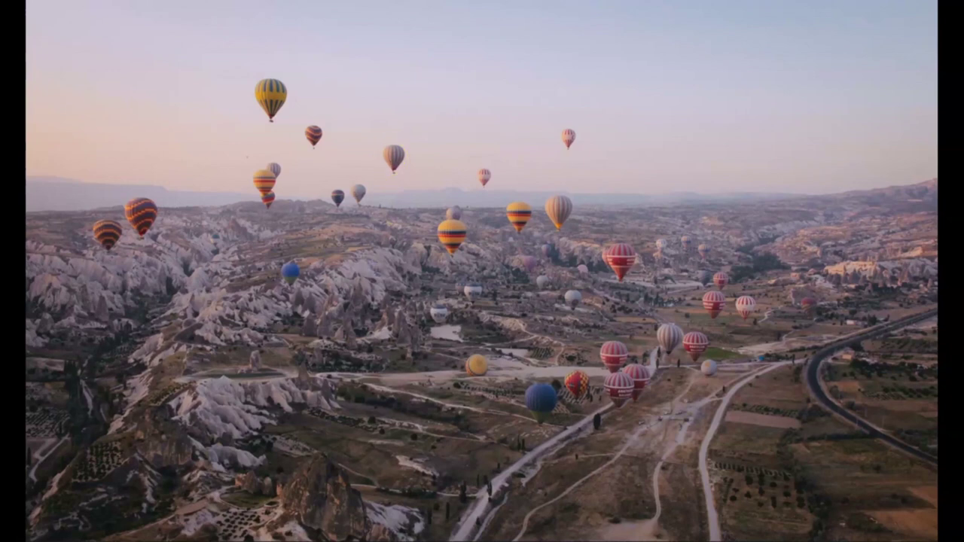
# Connect to the client at 10.0.0.144 from Remote Desktop's recent connections list.
pyautogui.rightClick(246, 539)
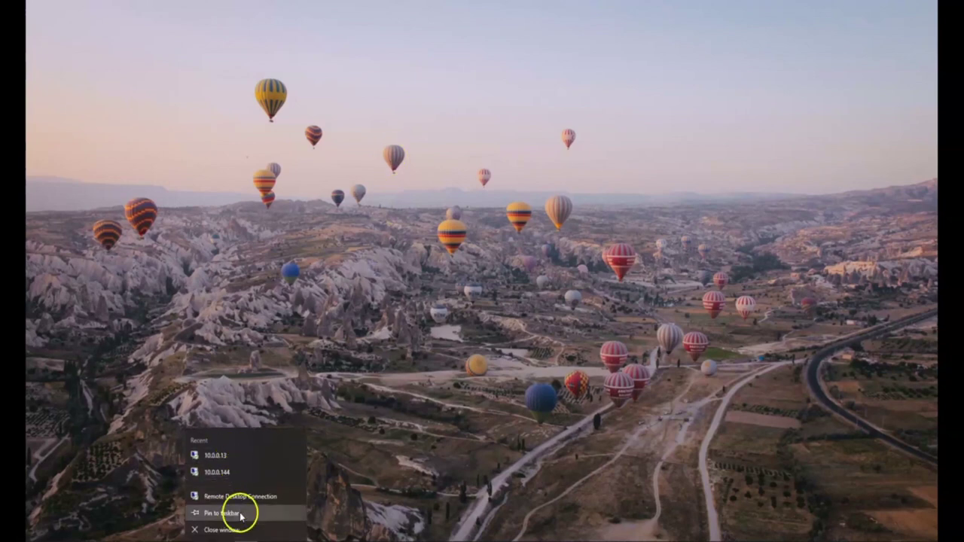
pyautogui.click(226, 474)
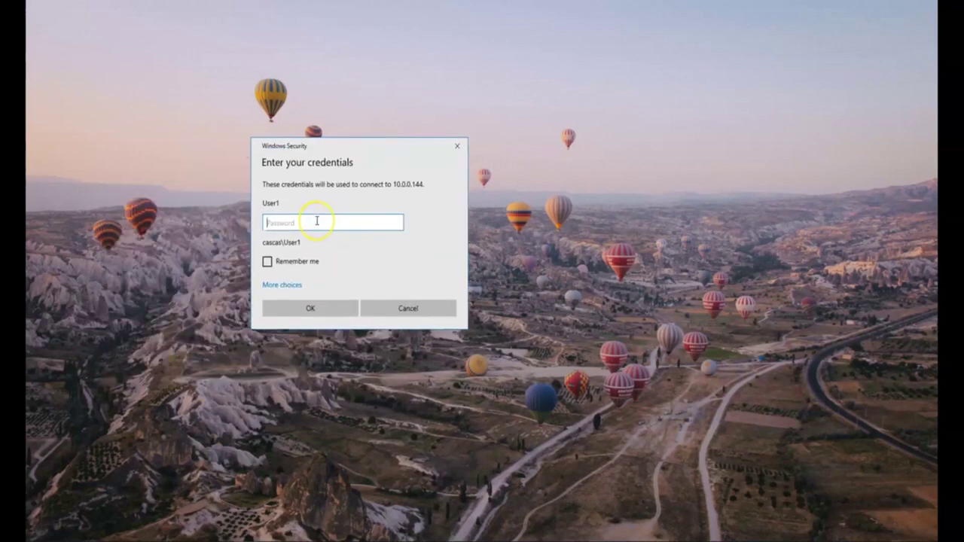
# Sign in to 10.0.0.144 with the test user's password, retrying after the incorrect-password error.
pyautogui.press('capslock')
pyautogui.write('•••••••••')
pyautogui.press('Return')
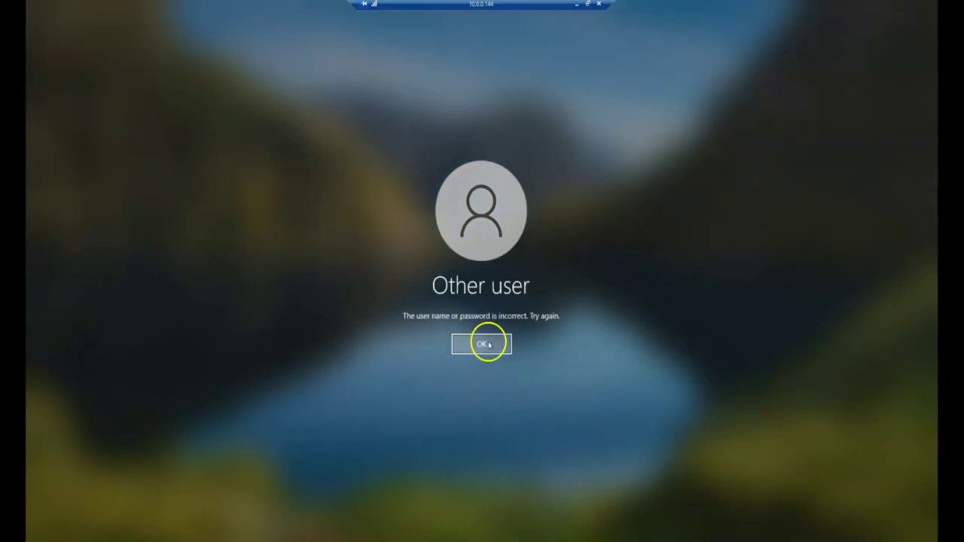
pyautogui.click(486, 344)
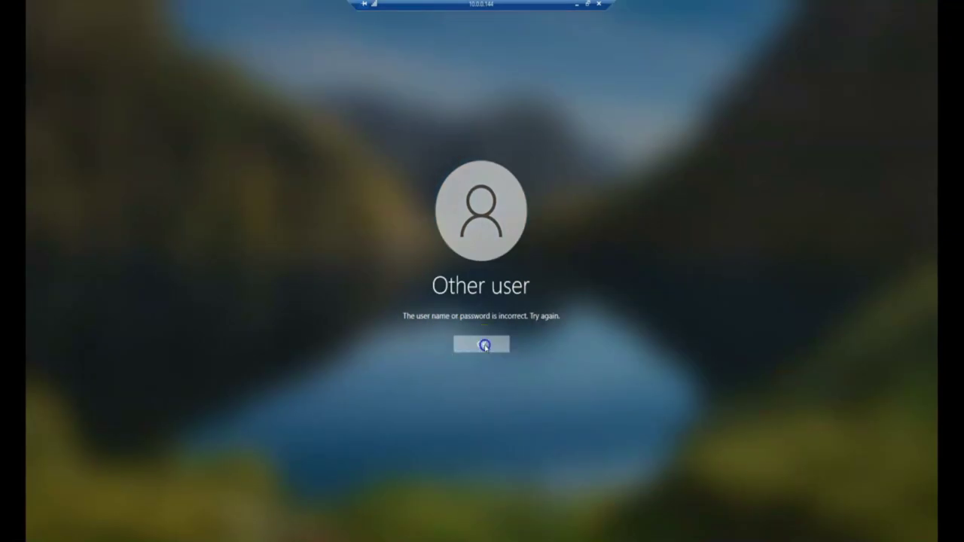
pyautogui.write('P')
pyautogui.press('Return')
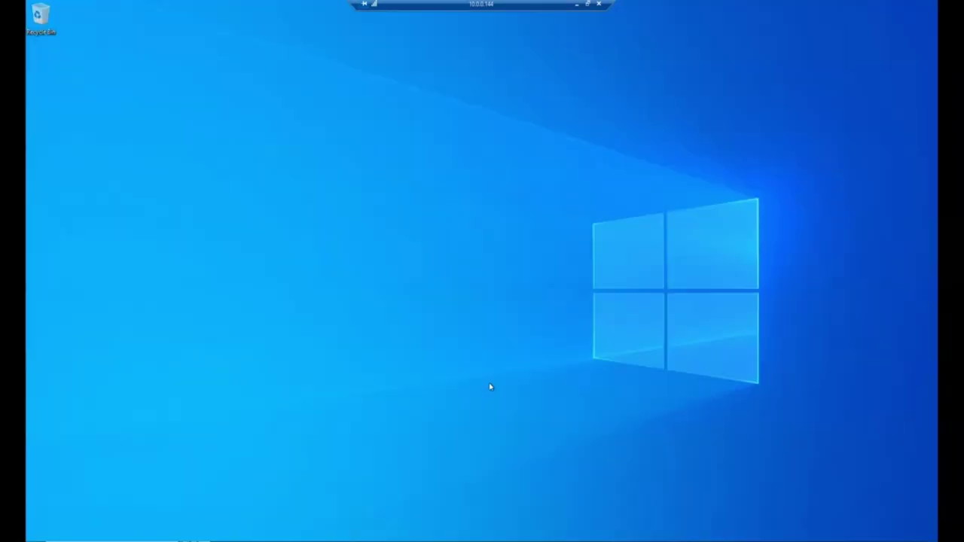
pyautogui.click(479, 383)
pyautogui.click(446, 307)
pyautogui.click(411, 329)
# Open File Explorer on the client and view the drives under This PC.
pyautogui.press('super+e')
pyautogui.click(247, 281)
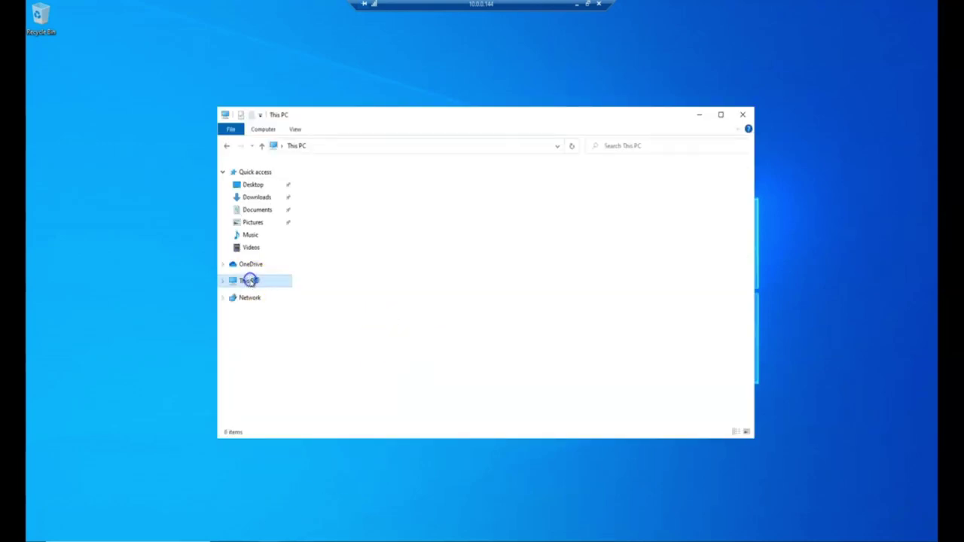
pyautogui.click(464, 383)
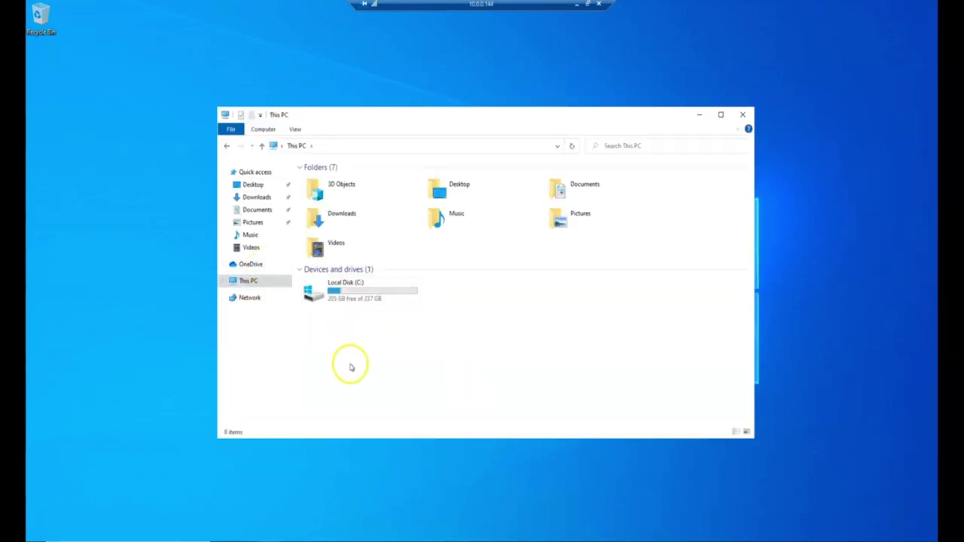
pyautogui.click(35, 539)
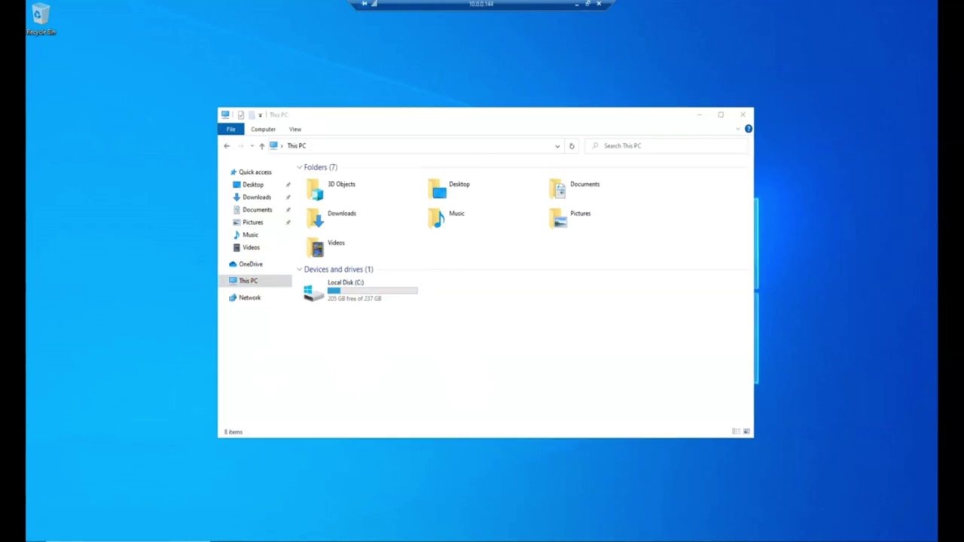
# Run gpupdate /force in a command prompt; it fails without domain controller connectivity.
pyautogui.click(431, 382)
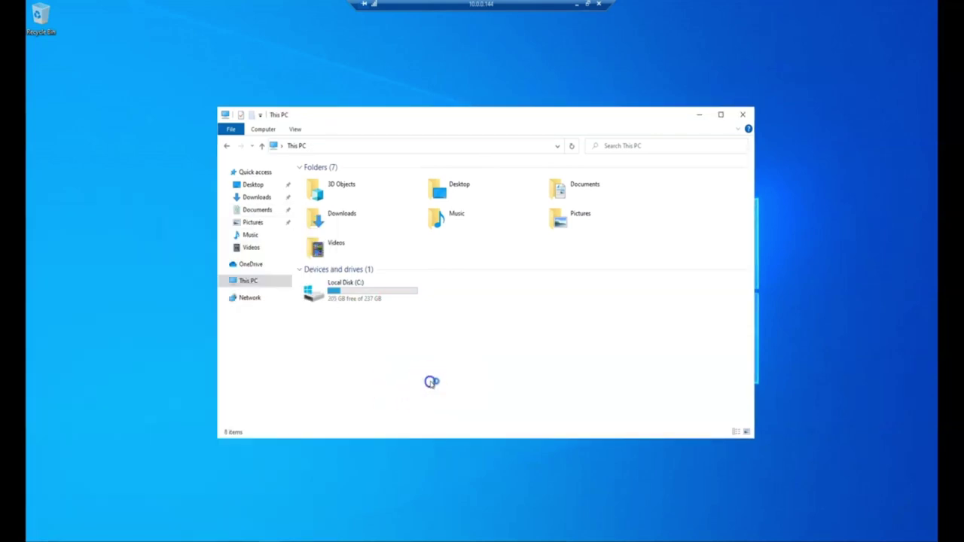
pyautogui.click(40, 521)
pyautogui.rightClick(41, 528)
pyautogui.click(71, 502)
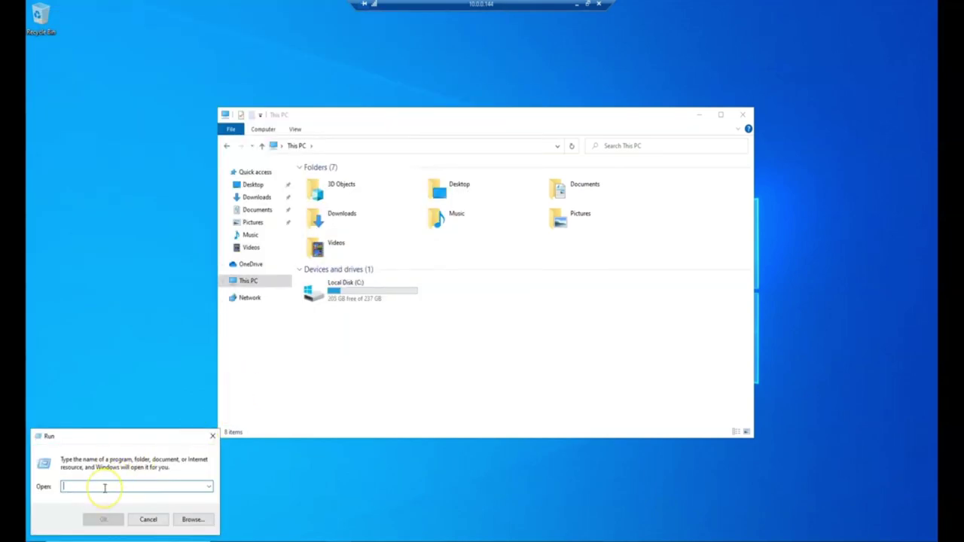
pyautogui.write('gpupdate /force')
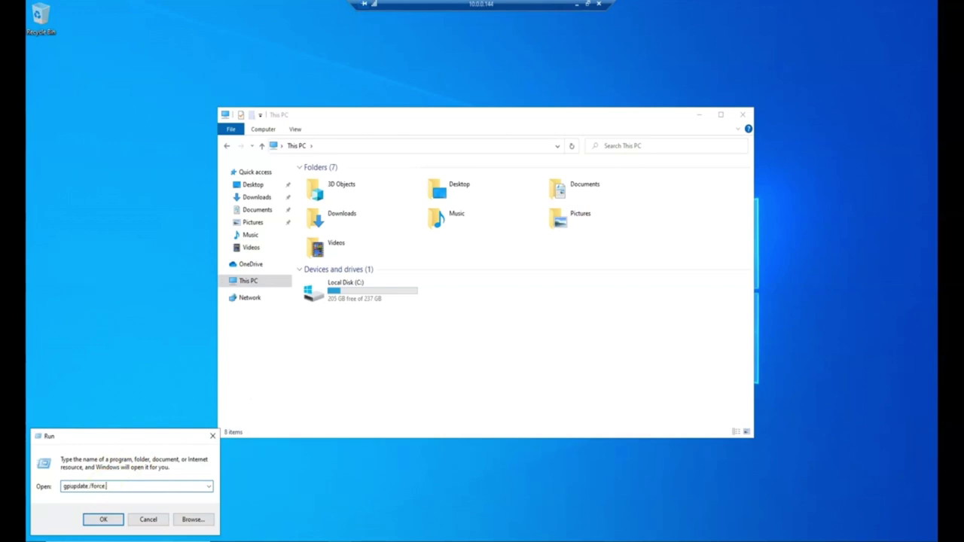
pyautogui.press('Return')
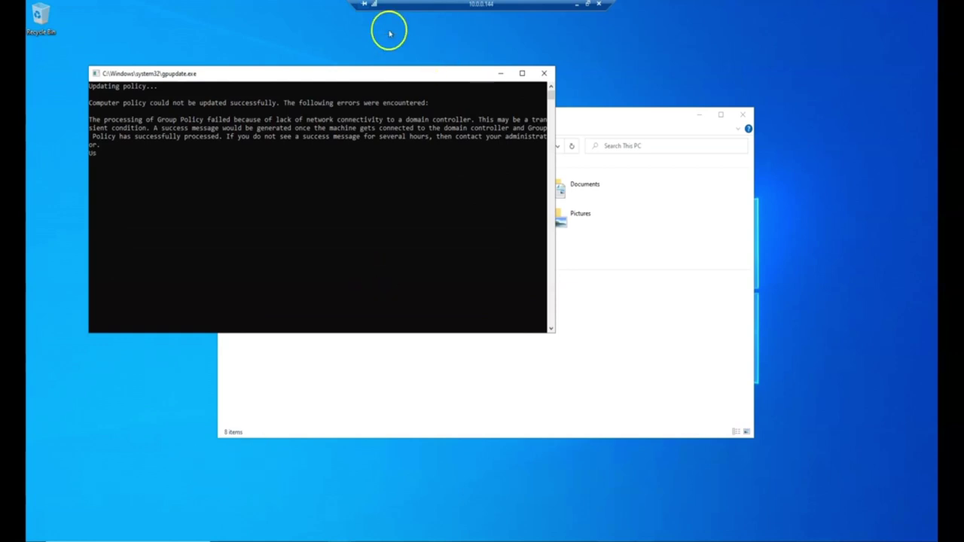
# Browse Network, dismiss the network discovery warning, and open the network and sharing settings.
pyautogui.click(249, 297)
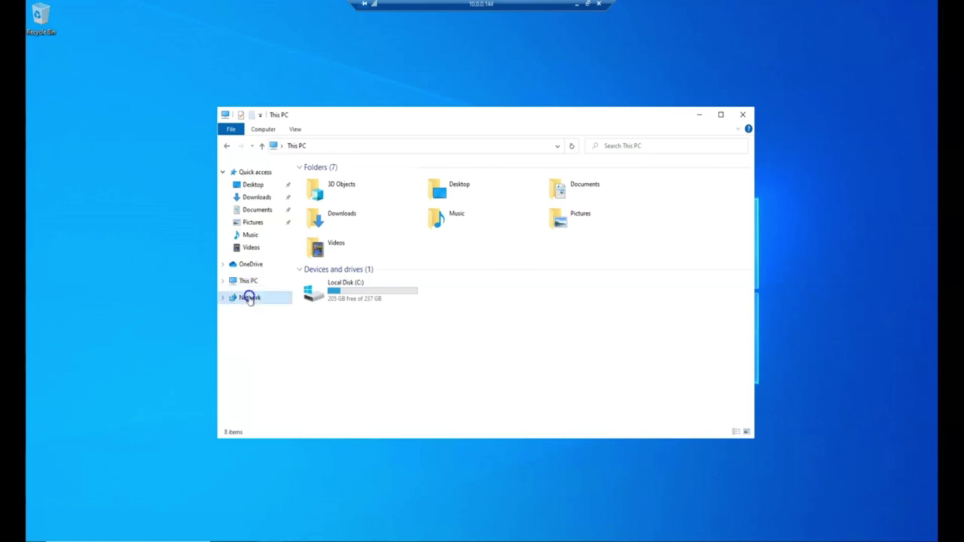
pyautogui.click(587, 275)
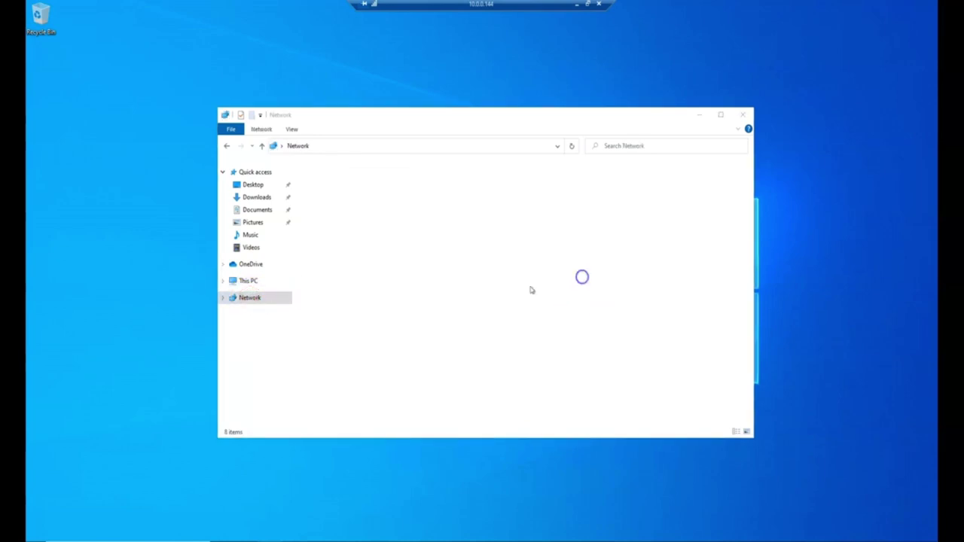
pyautogui.click(248, 312)
pyautogui.rightClick(248, 313)
pyautogui.click(295, 409)
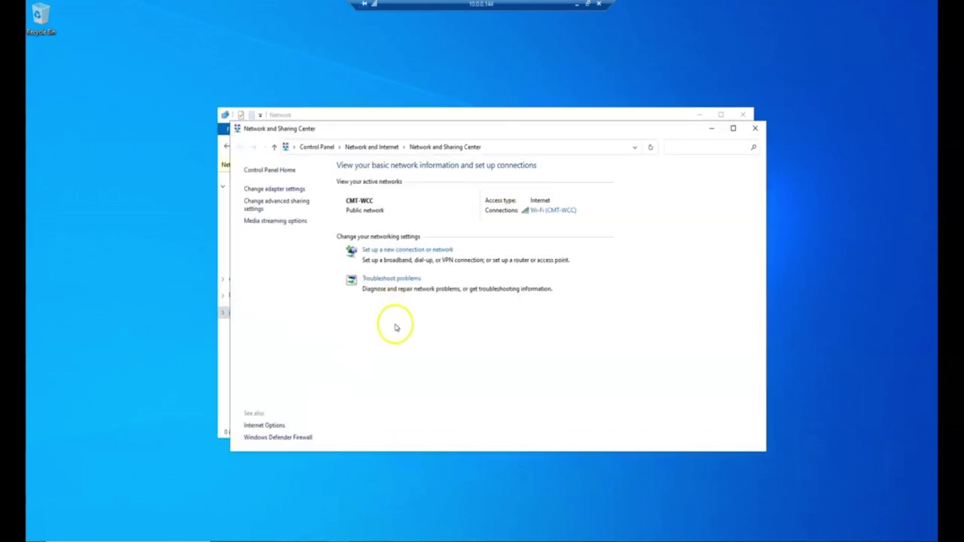
# Open the Wi-Fi adapter's IPv4 properties, supplying administrator credentials when prompted.
pyautogui.click(277, 189)
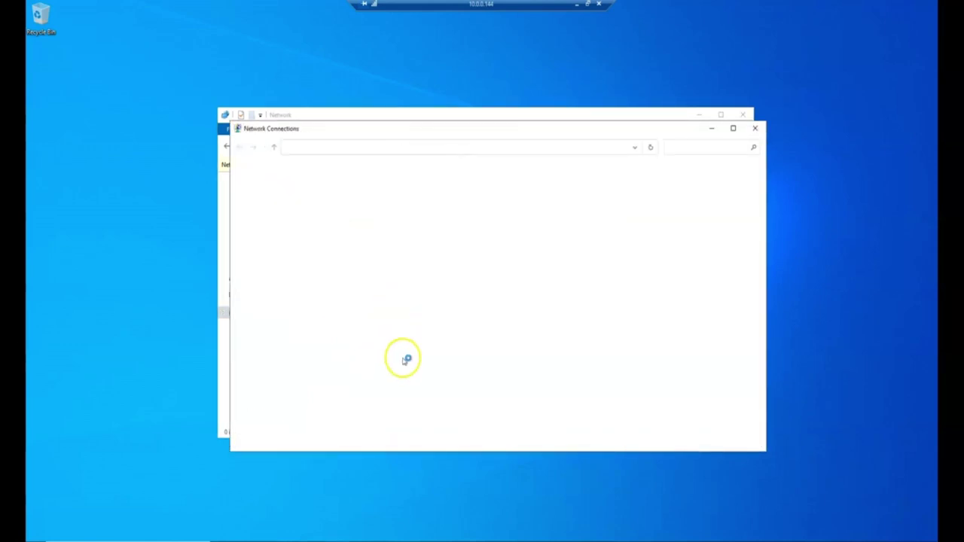
pyautogui.rightClick(500, 190)
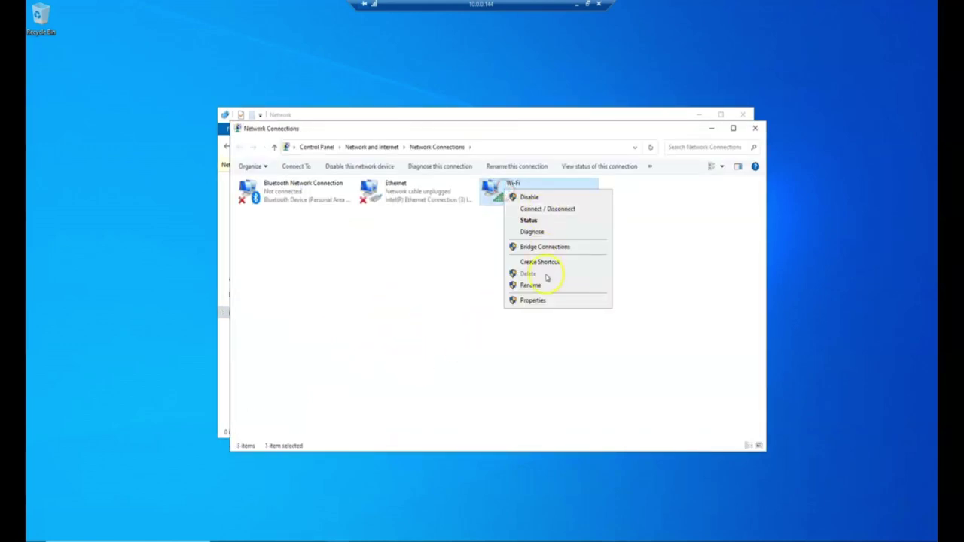
pyautogui.click(558, 303)
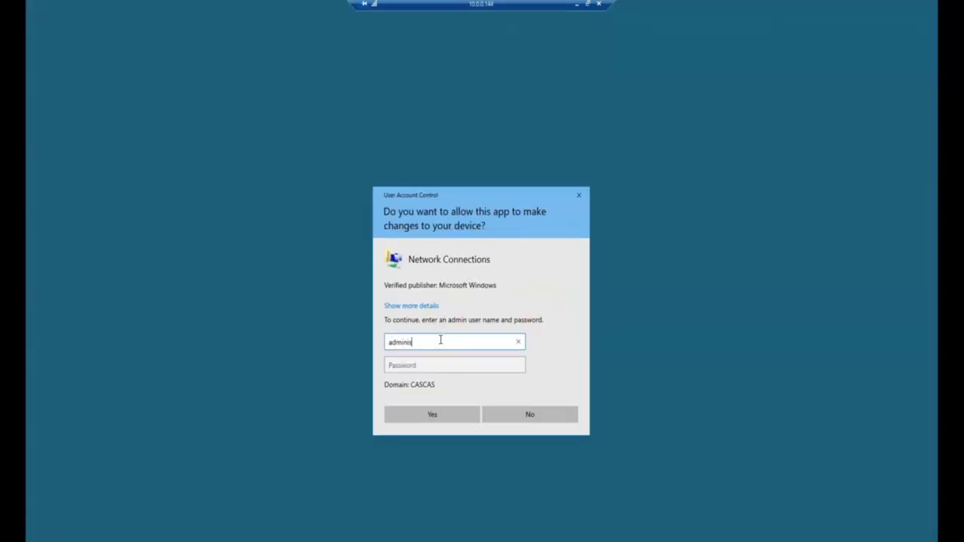
pyautogui.press('Tab')
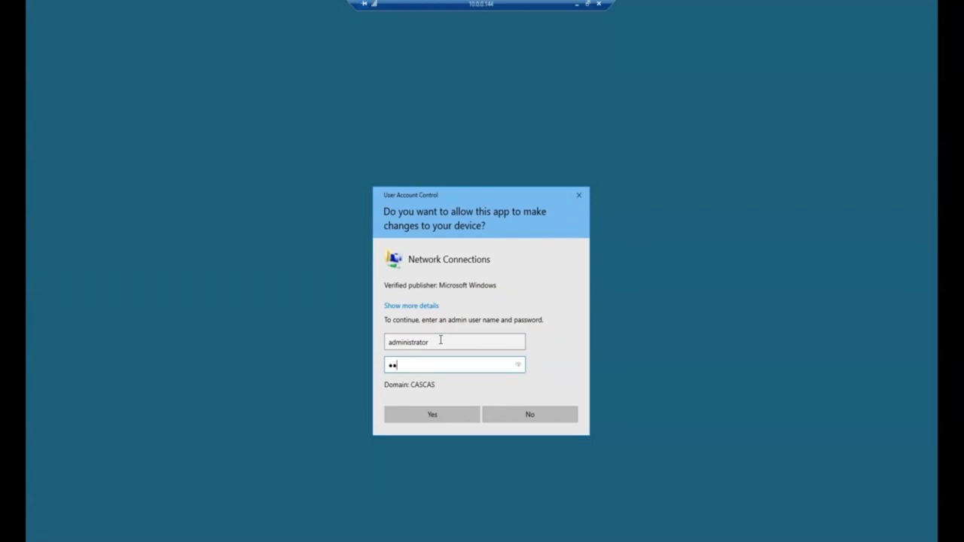
pyautogui.press('Return')
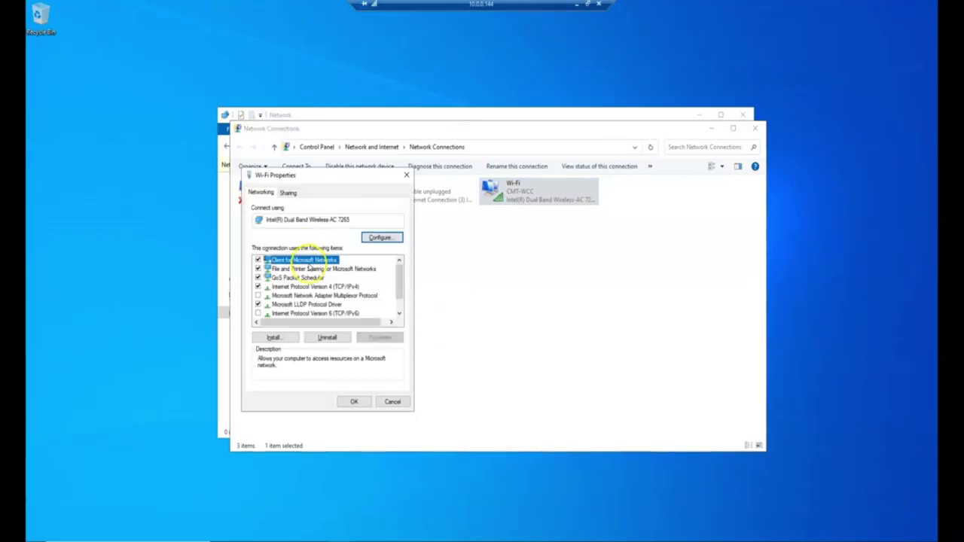
pyautogui.doubleClick(343, 287)
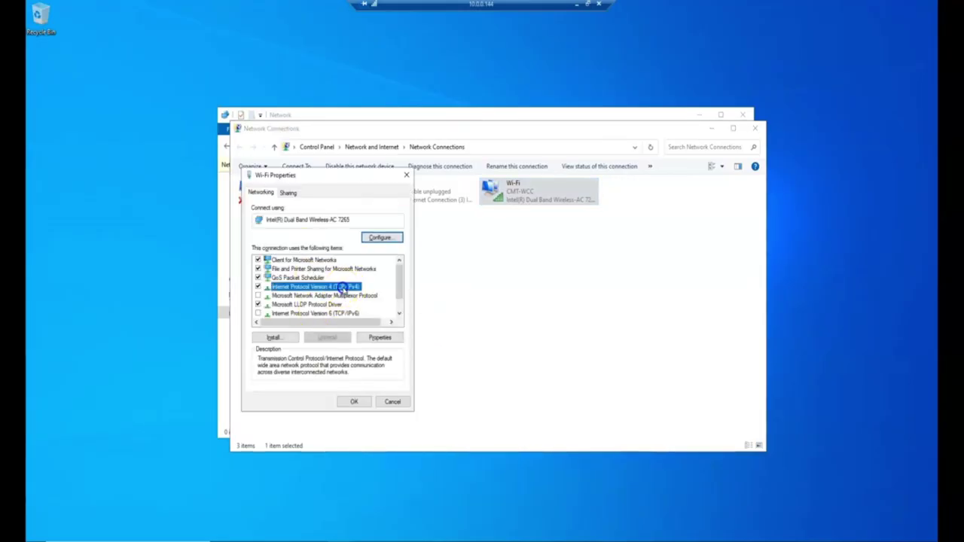
pyautogui.click(577, 5)
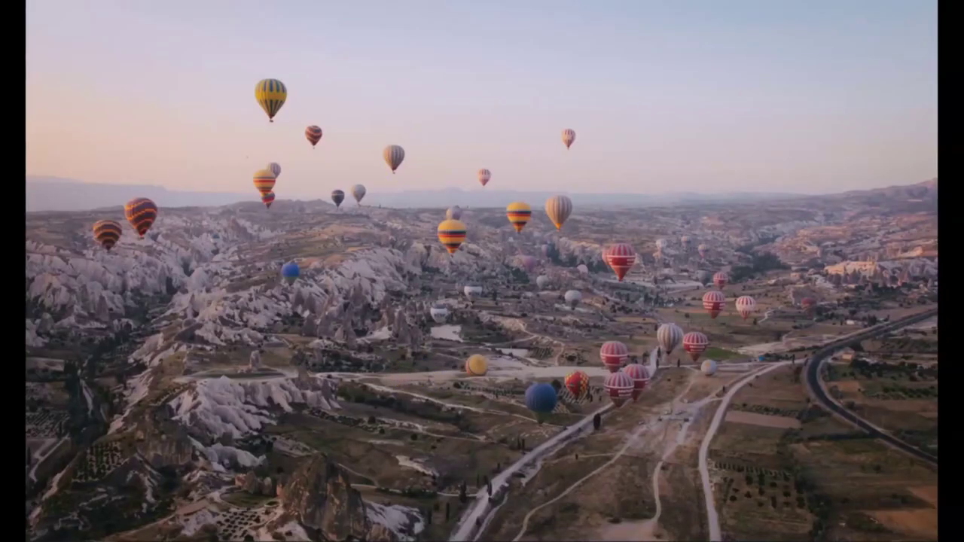
# On the DC session, run ipconfig in Command Prompt to find its IPv4 address 10.0.0.12.
pyautogui.moveTo(246, 538)
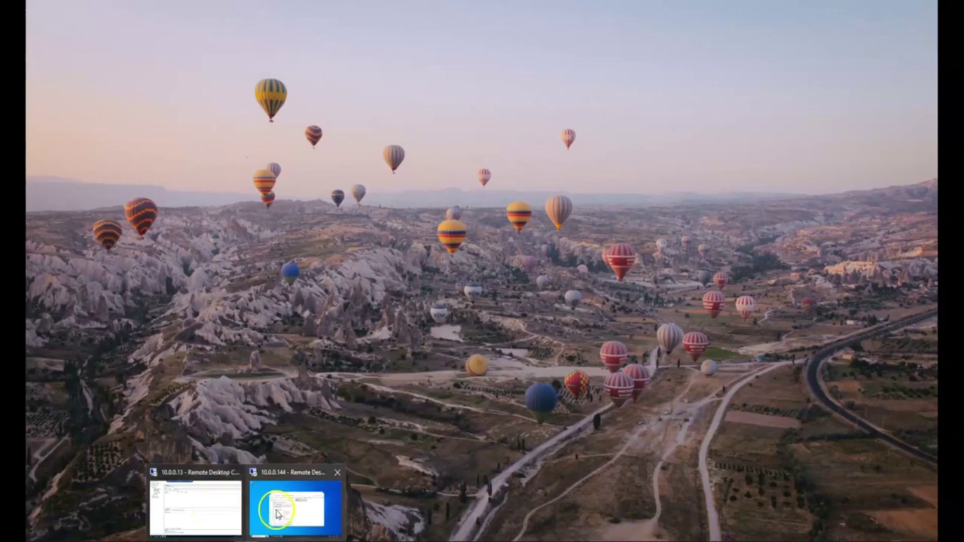
pyautogui.click(204, 507)
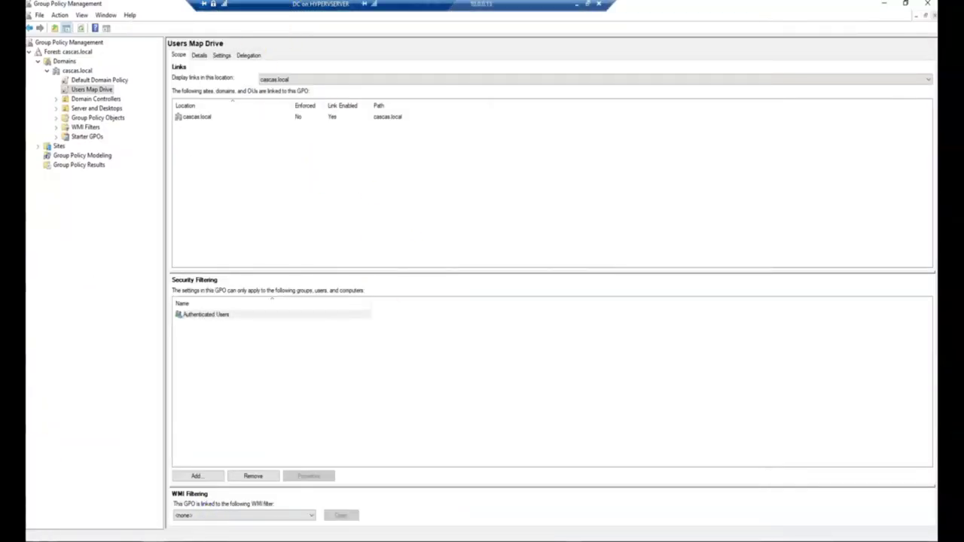
pyautogui.press('super')
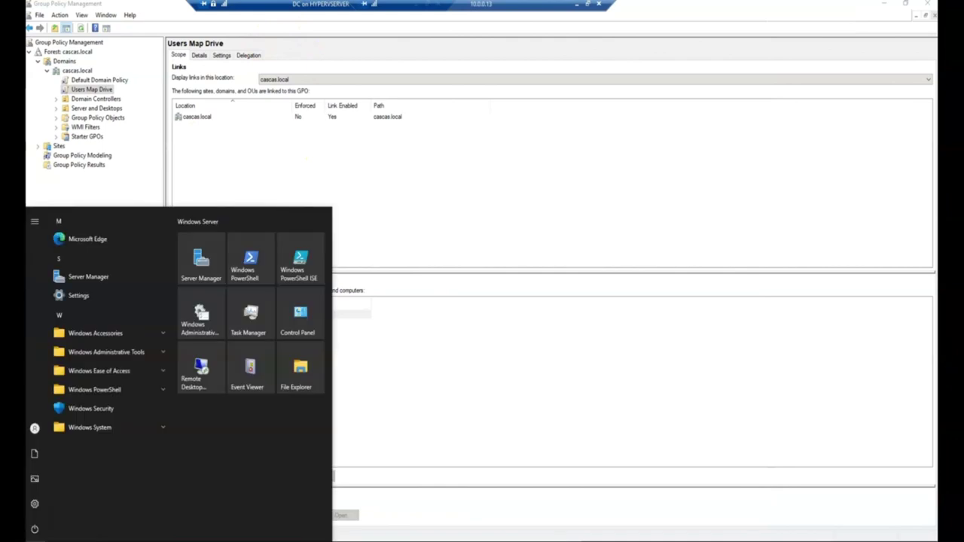
pyautogui.write('cmd')
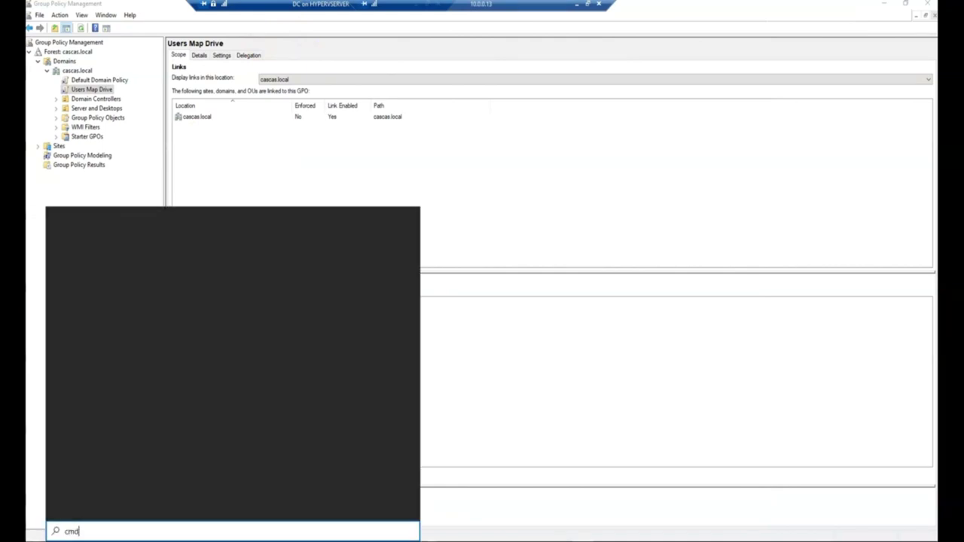
pyautogui.press('Return')
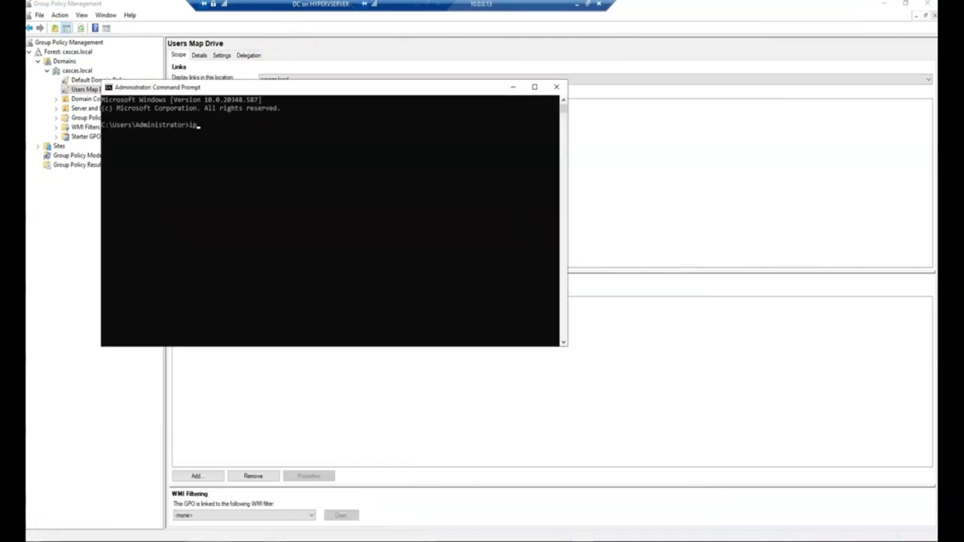
pyautogui.write('ipconfig')
pyautogui.press('Return')
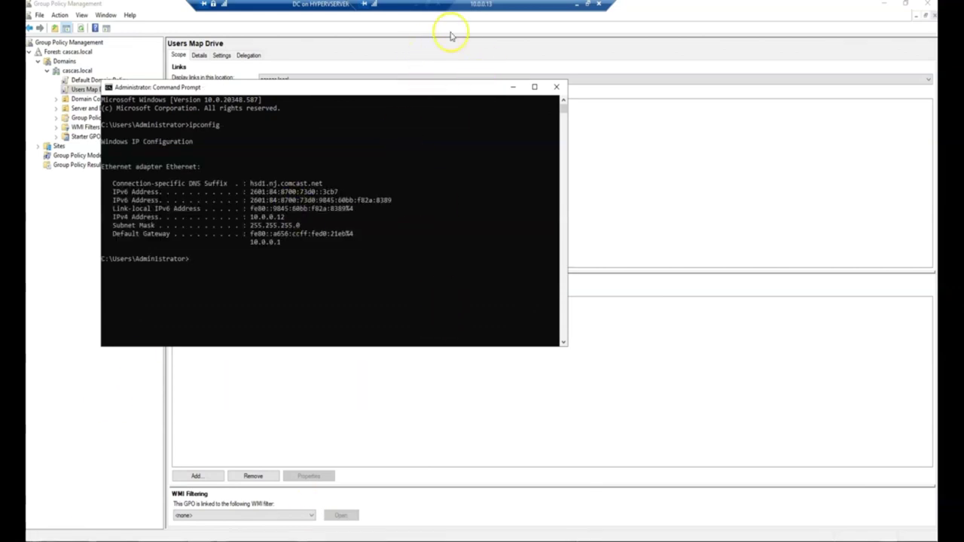
pyautogui.click(577, 4)
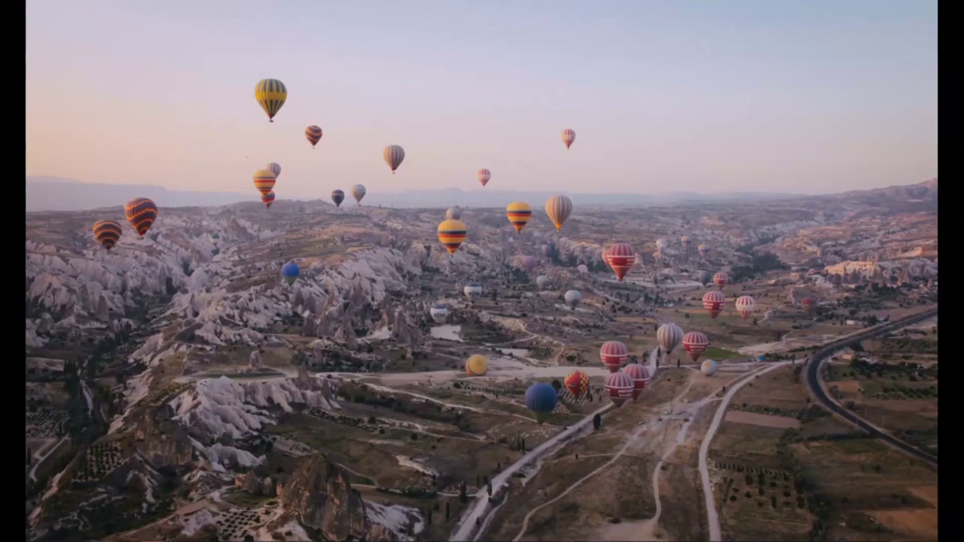
# Set the Wi-Fi adapter's preferred DNS server to 10.0.0.12 and save the adapter properties.
pyautogui.moveTo(289, 531)
pyautogui.click(288, 509)
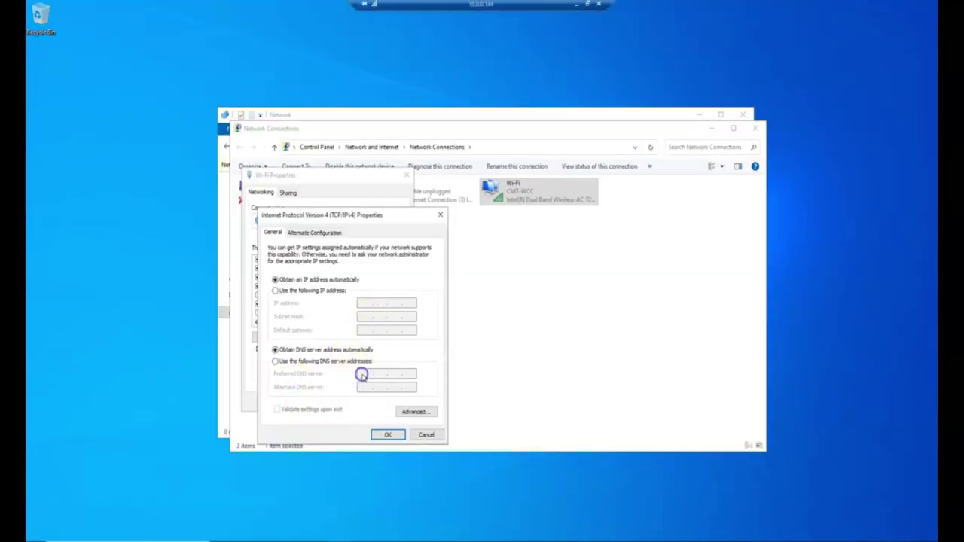
pyautogui.click(276, 361)
pyautogui.click(367, 373)
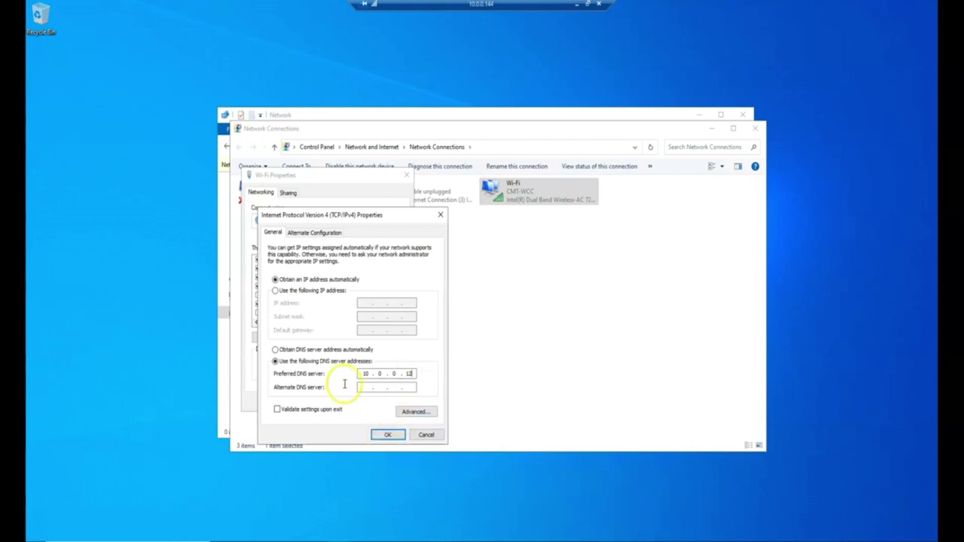
pyautogui.click(388, 435)
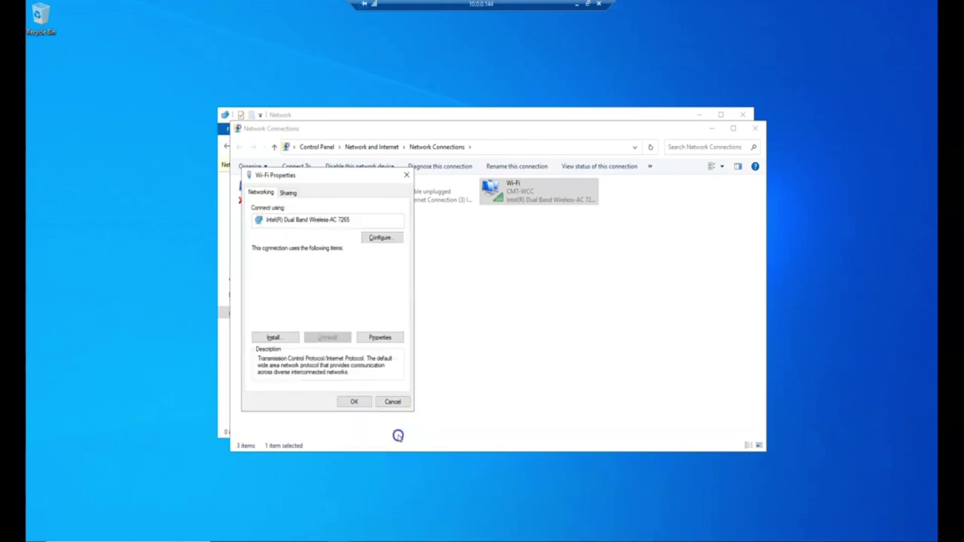
pyautogui.click(364, 403)
# Minimize the Network Connections and Network and Sharing Center windows to reach the desktop.
pyautogui.click(548, 349)
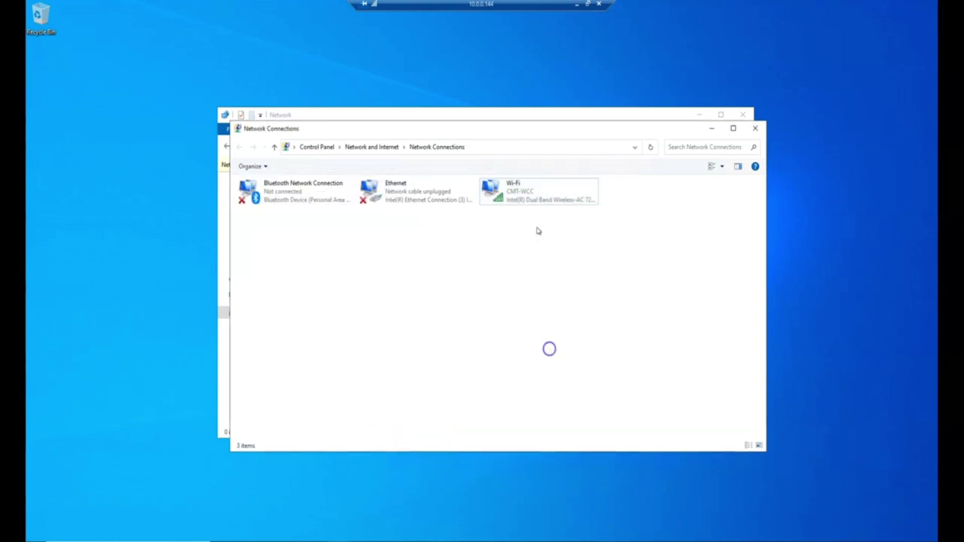
pyautogui.click(713, 129)
pyautogui.click(711, 127)
pyautogui.click(497, 348)
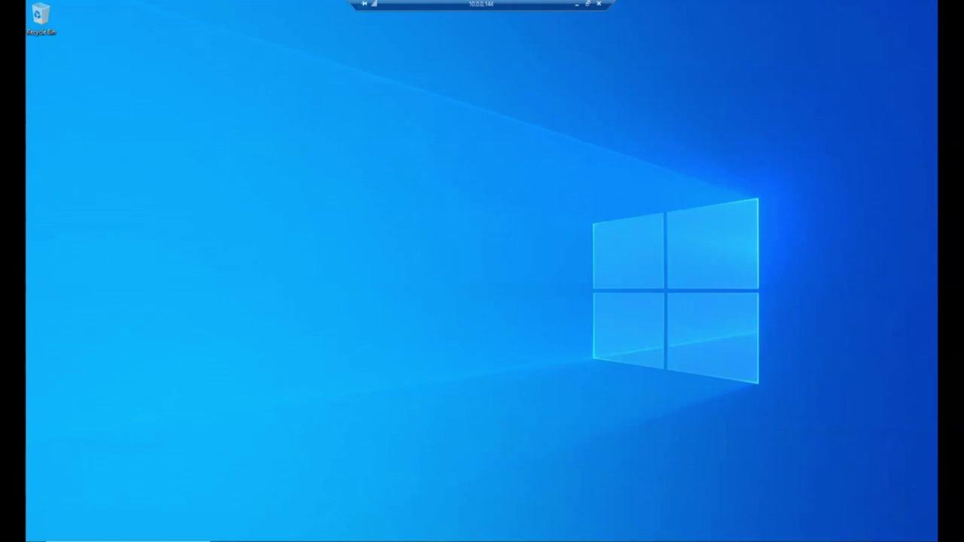
# Open the dc server's shared folders from Run and enter the Data share.
pyautogui.moveTo(362, 520)
pyautogui.click(443, 337)
pyautogui.rightClick(36, 537)
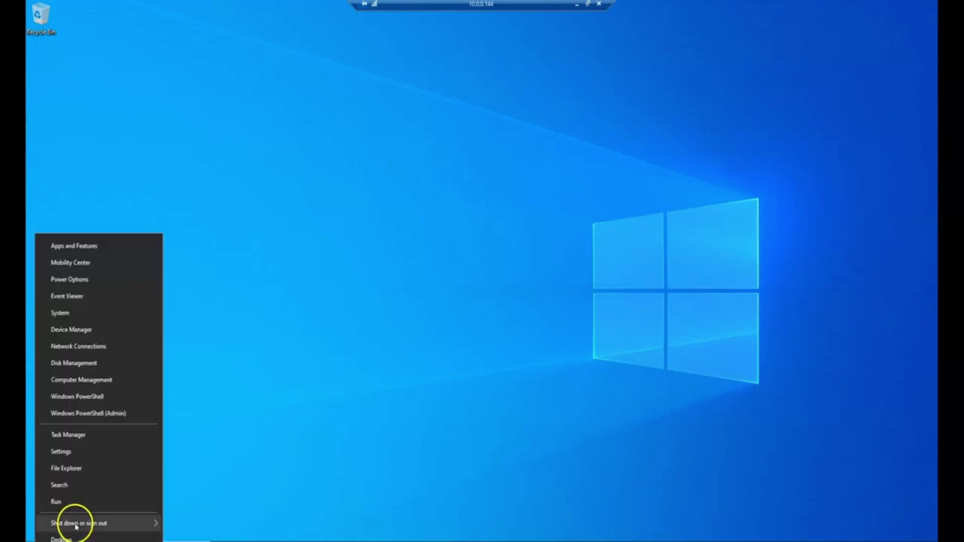
pyautogui.click(112, 499)
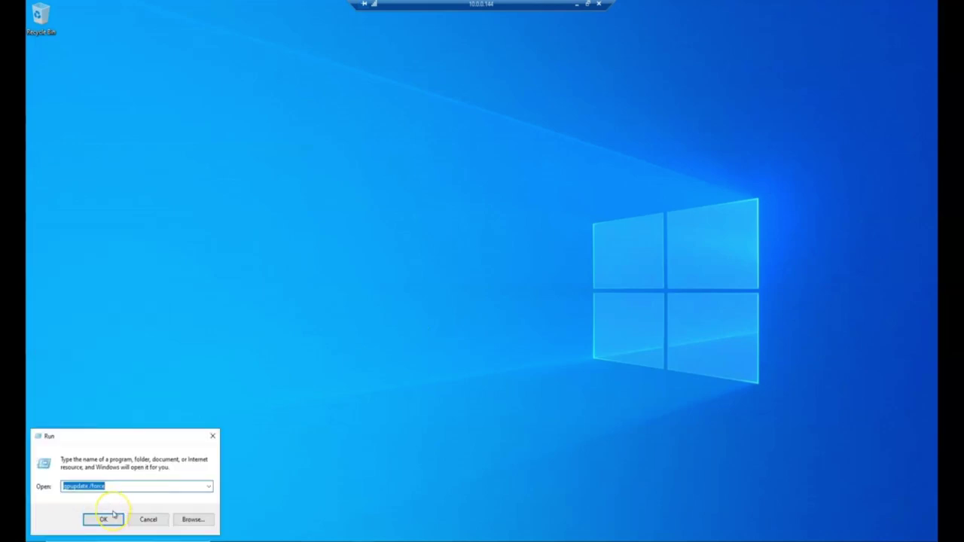
pyautogui.write('\\\\dc')
pyautogui.press('Return')
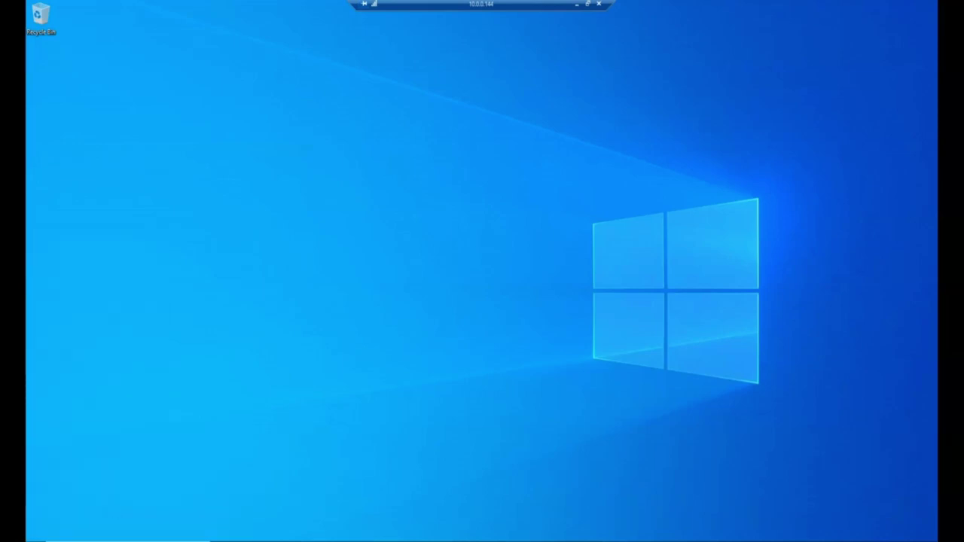
pyautogui.doubleClick(340, 185)
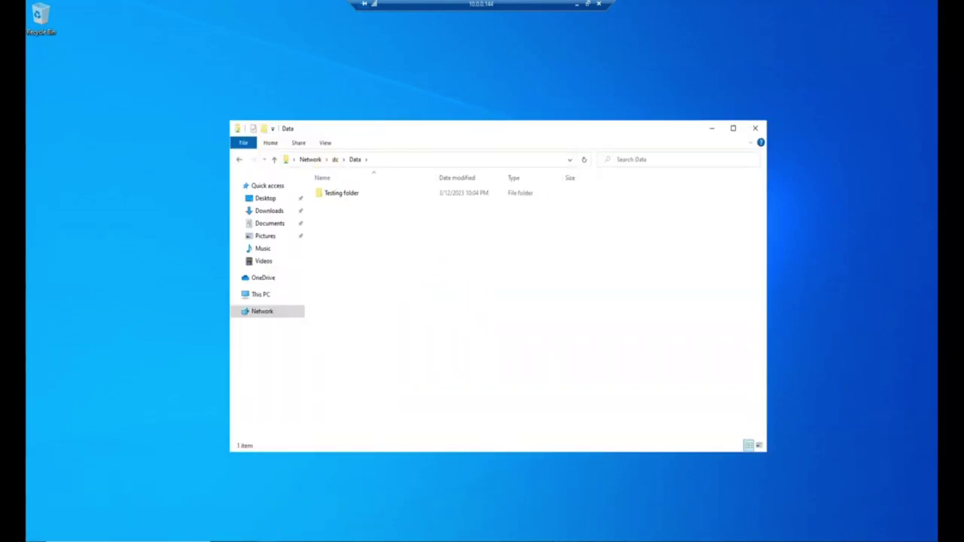
# Force a second Group Policy update, which again fails for lack of domain controller connectivity.
pyautogui.press('super+x')
pyautogui.click(84, 501)
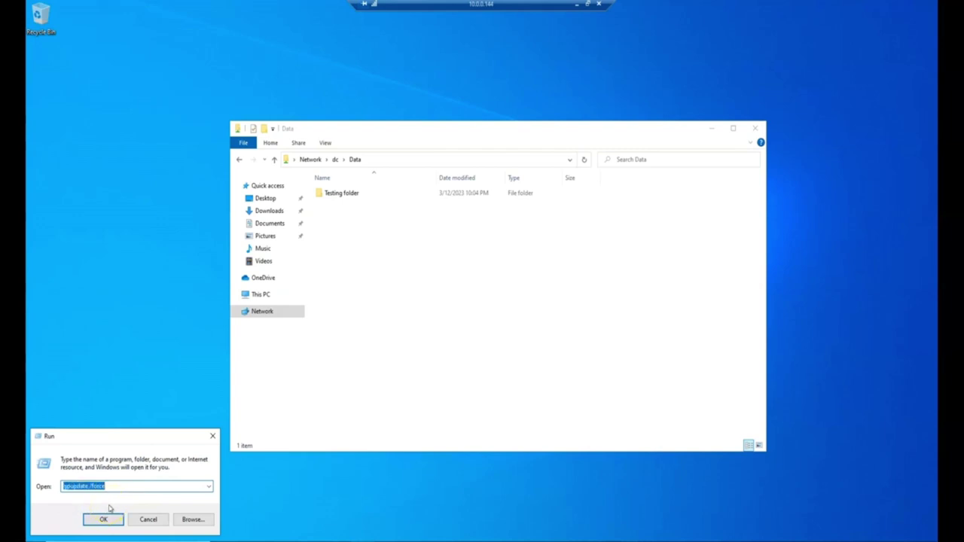
pyautogui.press('Return')
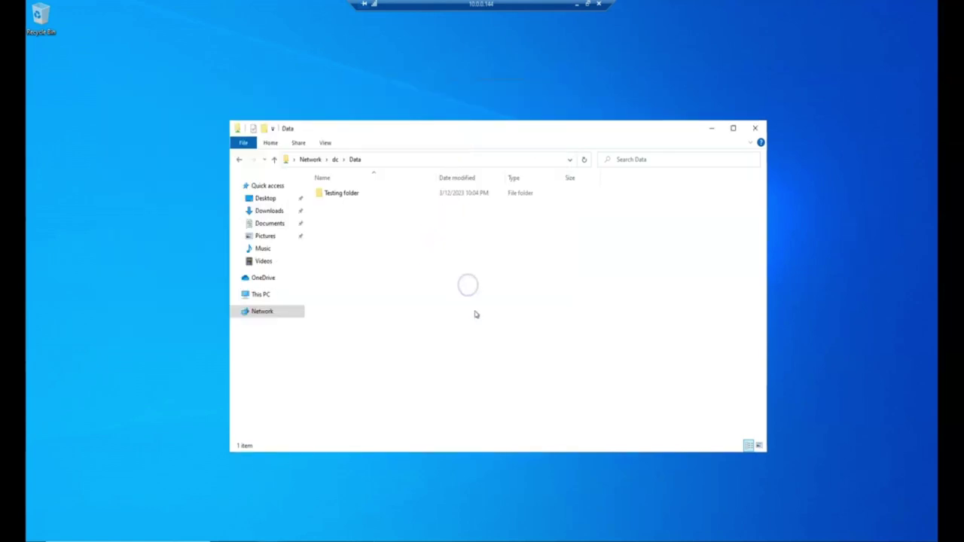
# Go to This PC and restart the client computer.
pyautogui.click(259, 294)
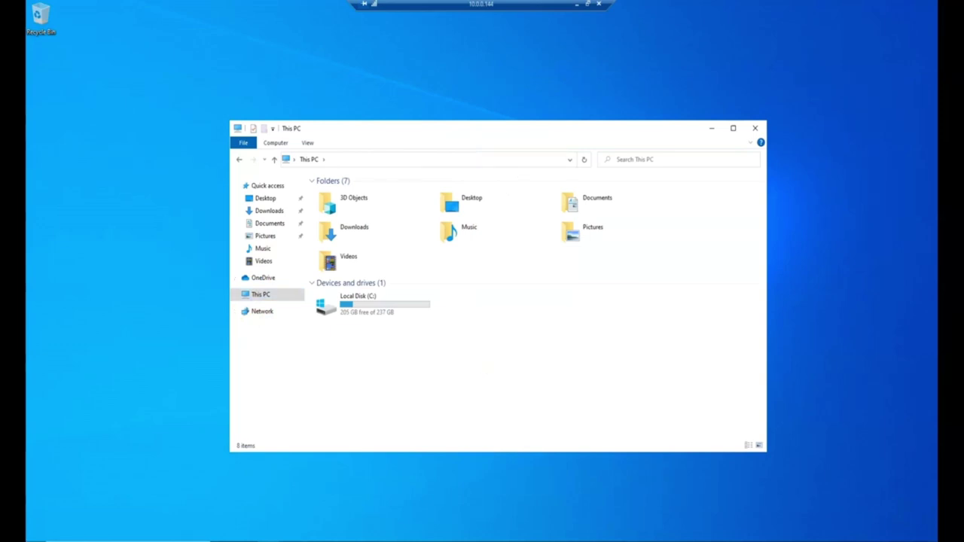
pyautogui.rightClick(15, 537)
pyautogui.moveTo(80, 521)
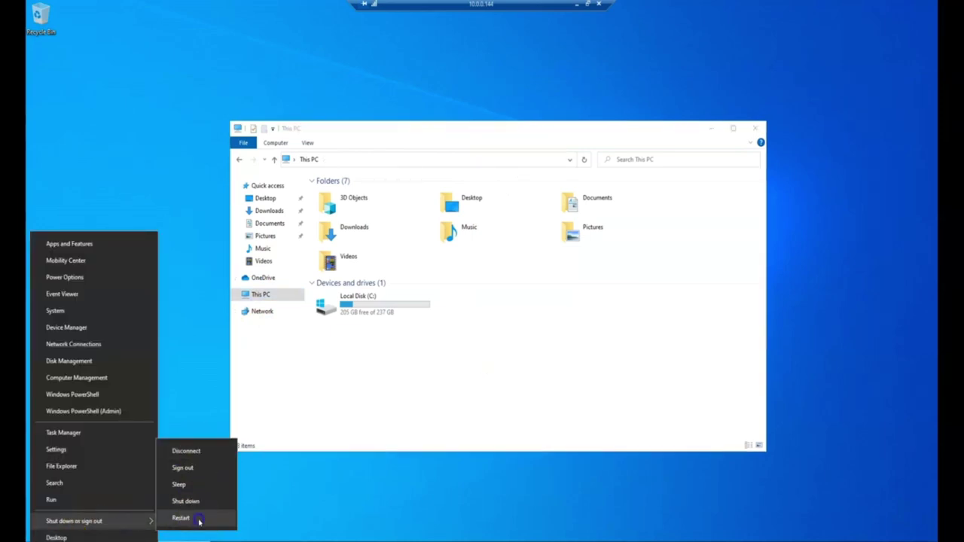
pyautogui.click(198, 521)
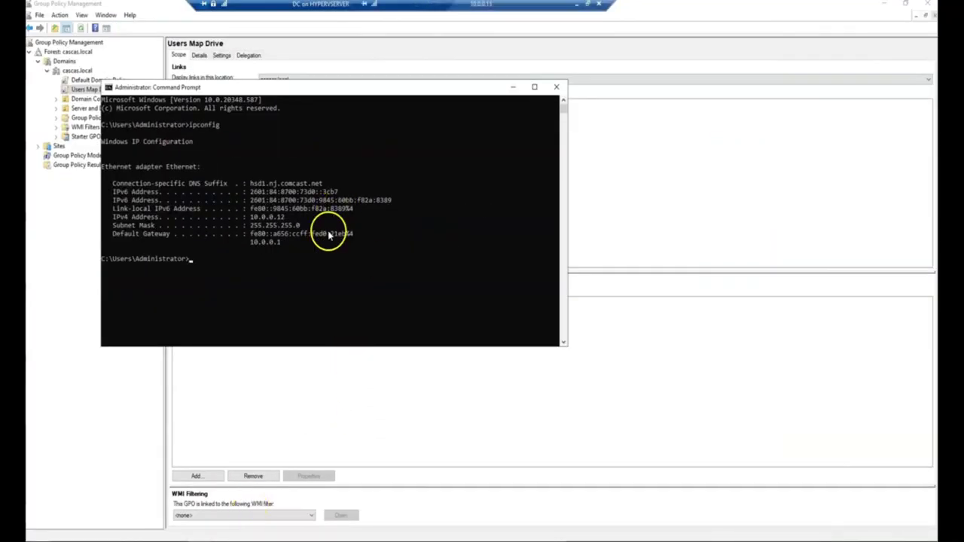
# Move the command prompt aside and select the GPO's cascas.local link in Group Policy Management.
pyautogui.click(327, 233)
pyautogui.moveTo(371, 97); pyautogui.dragTo(481, 99)
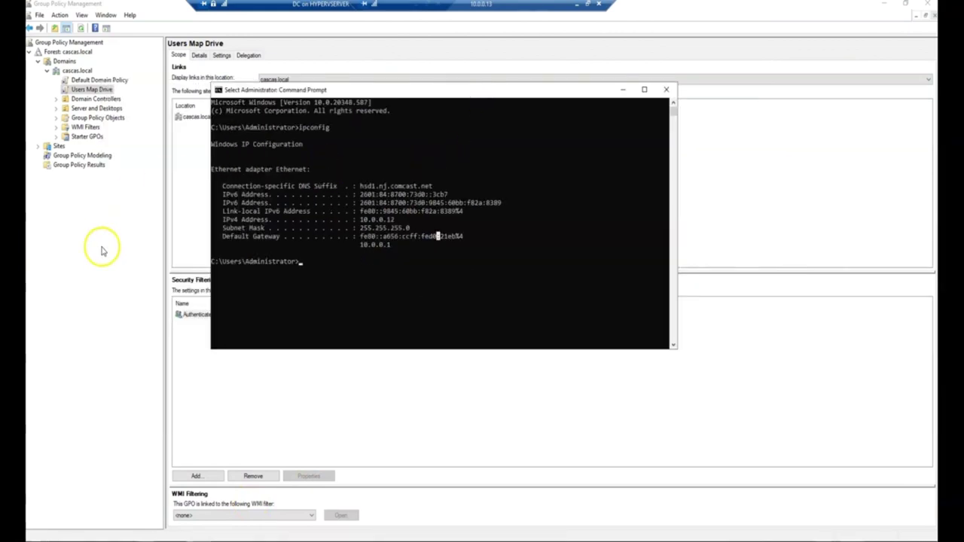
pyautogui.click(104, 238)
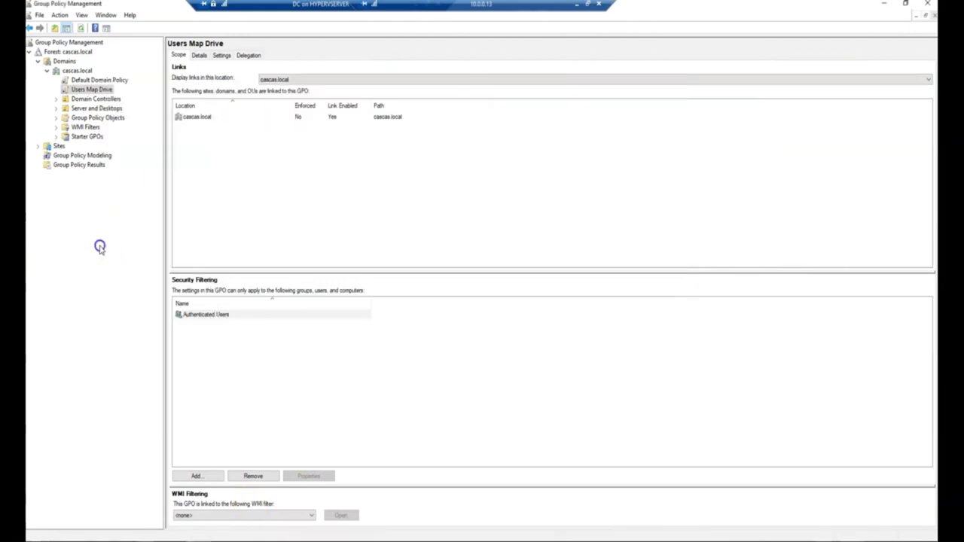
pyautogui.click(197, 119)
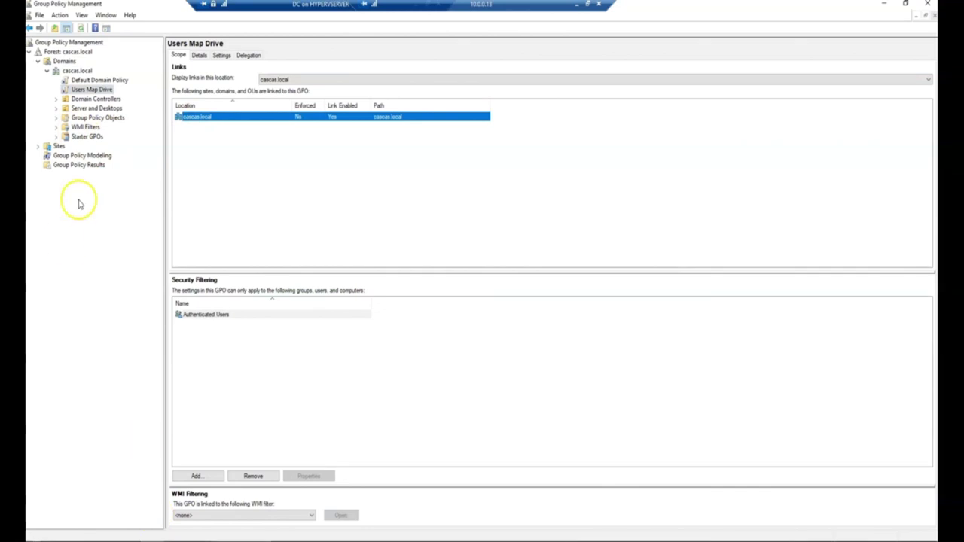
# Review the F: to \\dc\Data drive map in the maximized editor, then minimize the server session.
pyautogui.hotkey('alt', 'Tab')
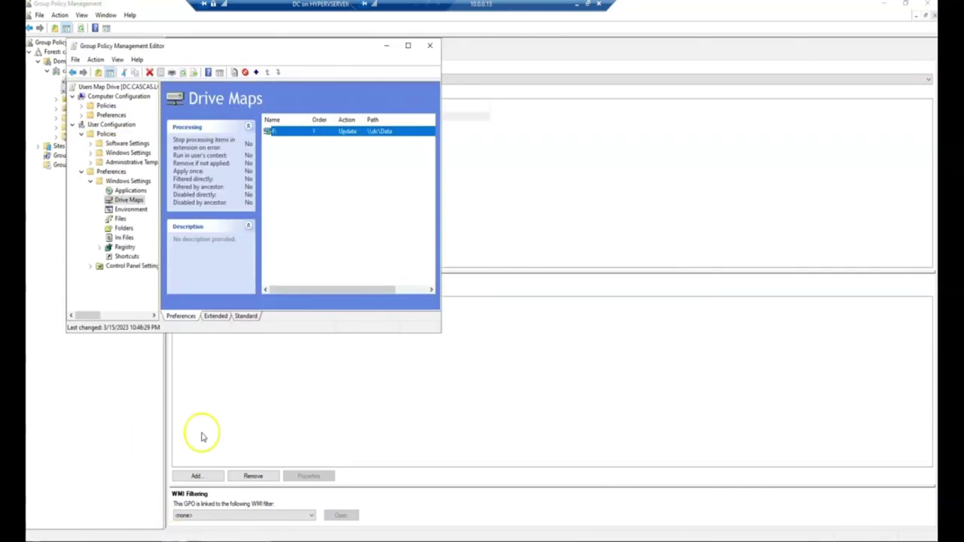
pyautogui.click(323, 226)
pyautogui.click(270, 132)
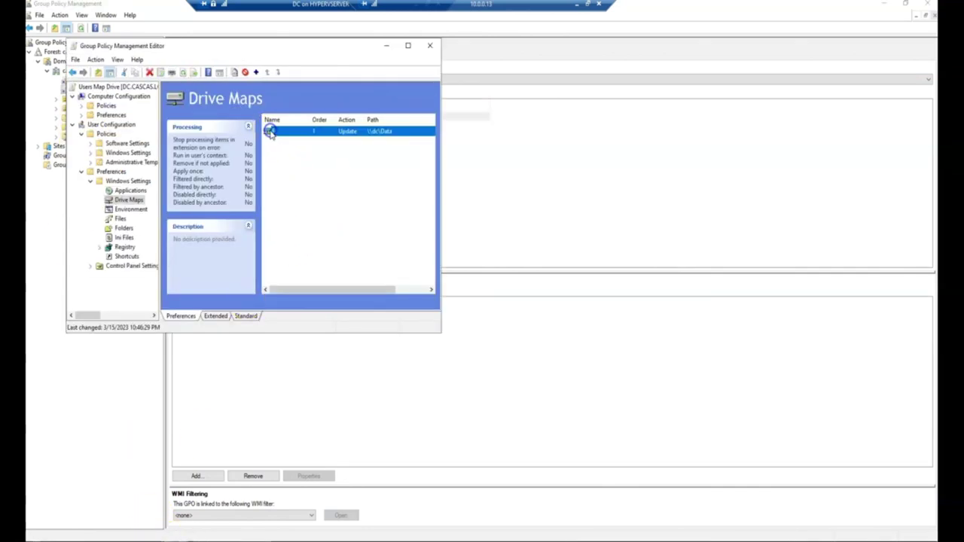
pyautogui.click(408, 45)
pyautogui.click(414, 319)
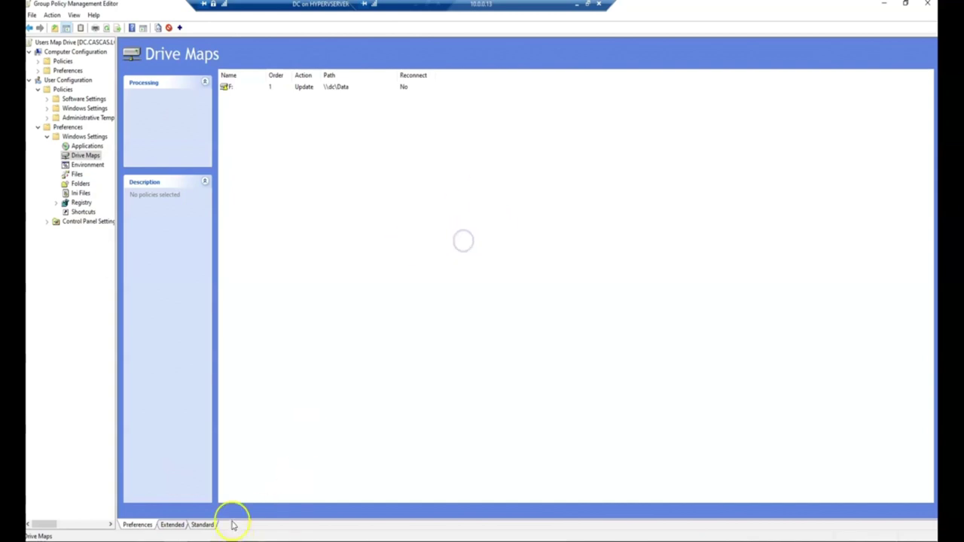
pyautogui.click(576, 5)
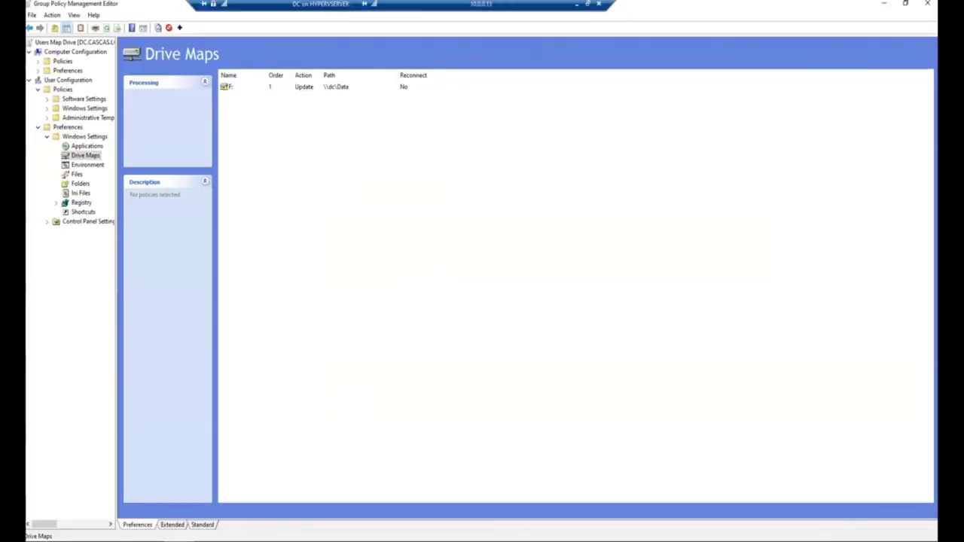
pyautogui.click(577, 6)
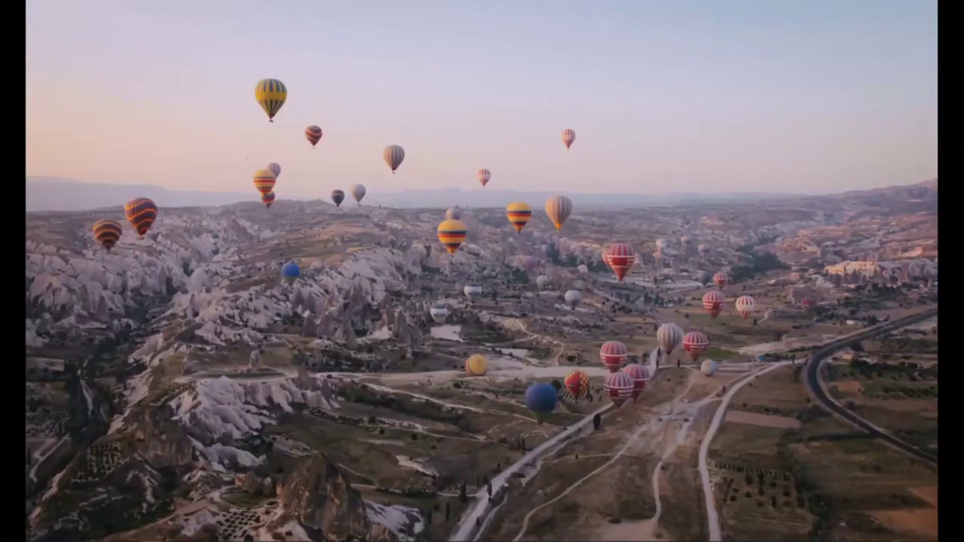
# Reconnect to the client computer through Remote Desktop, accepting the certificate warning.
pyautogui.rightClick(254, 527)
pyautogui.click(224, 454)
pyautogui.click(261, 398)
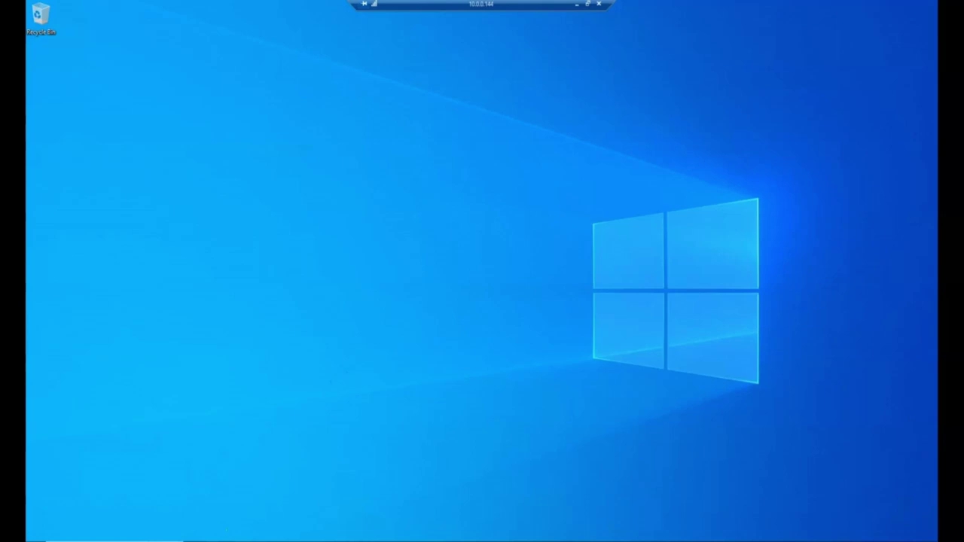
# Confirm the Data (\\dc) (F:) drive in This PC shows the Testing folder, then minimize File Explorer.
pyautogui.press('super+e')
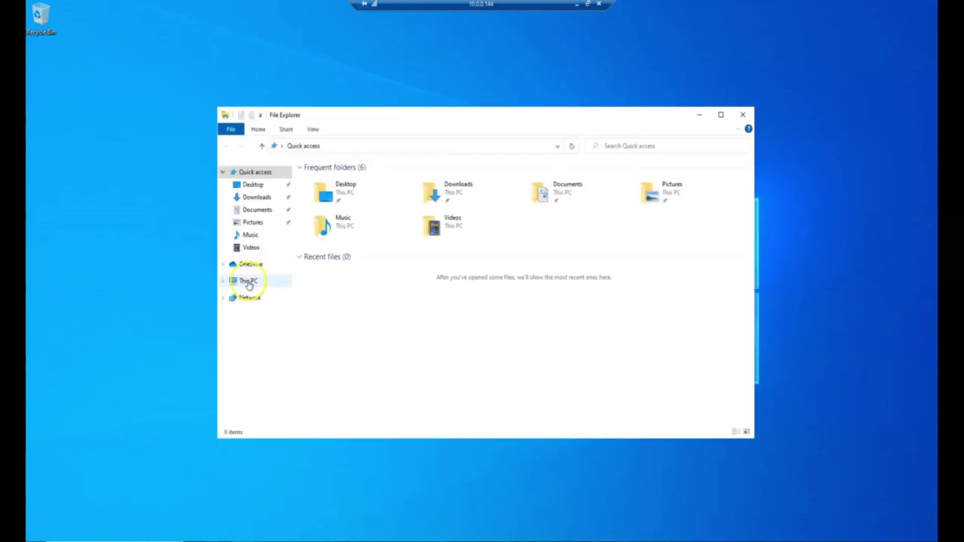
pyautogui.click(249, 280)
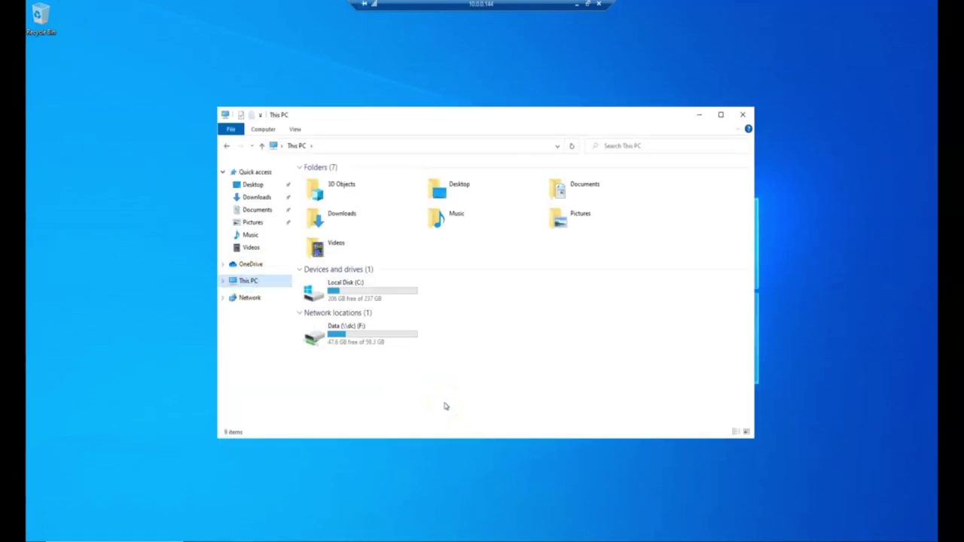
pyautogui.doubleClick(337, 339)
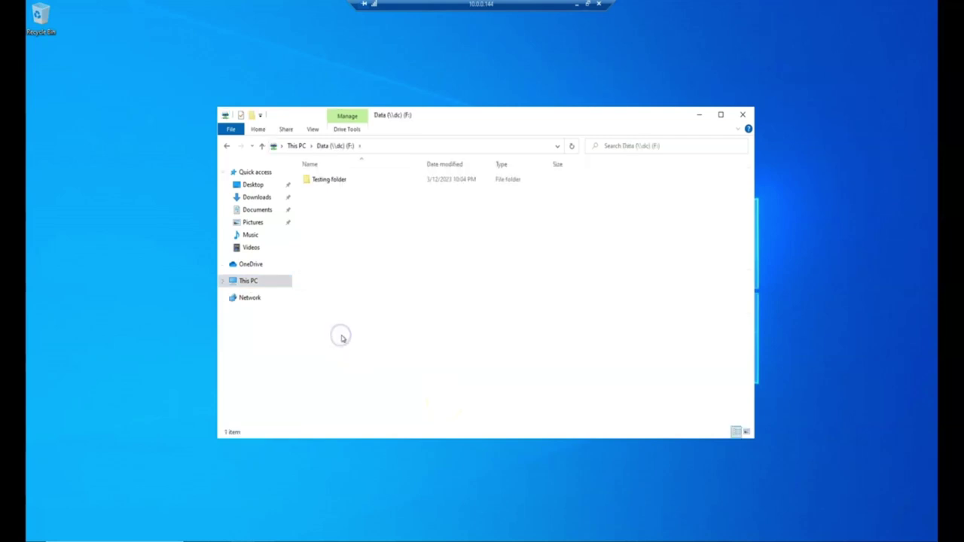
pyautogui.click(227, 146)
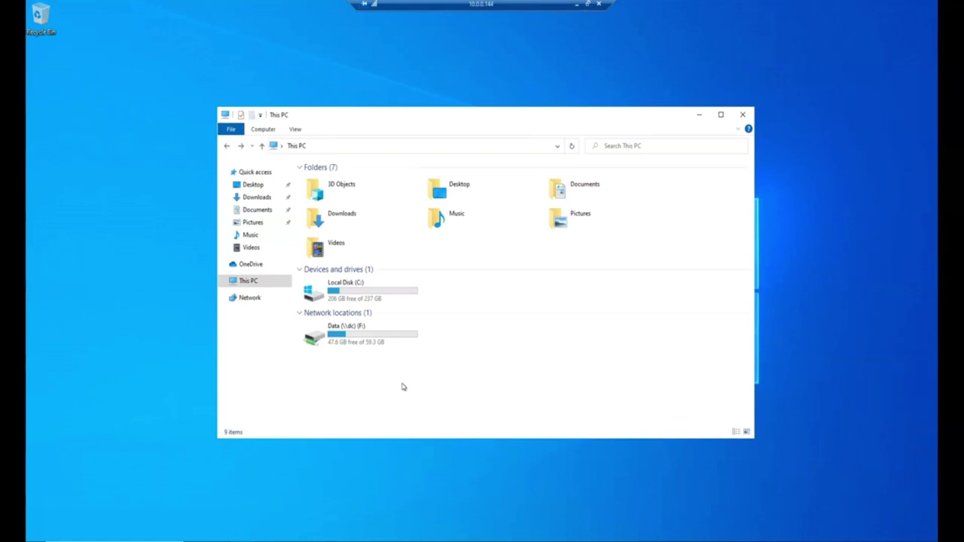
pyautogui.doubleClick(344, 334)
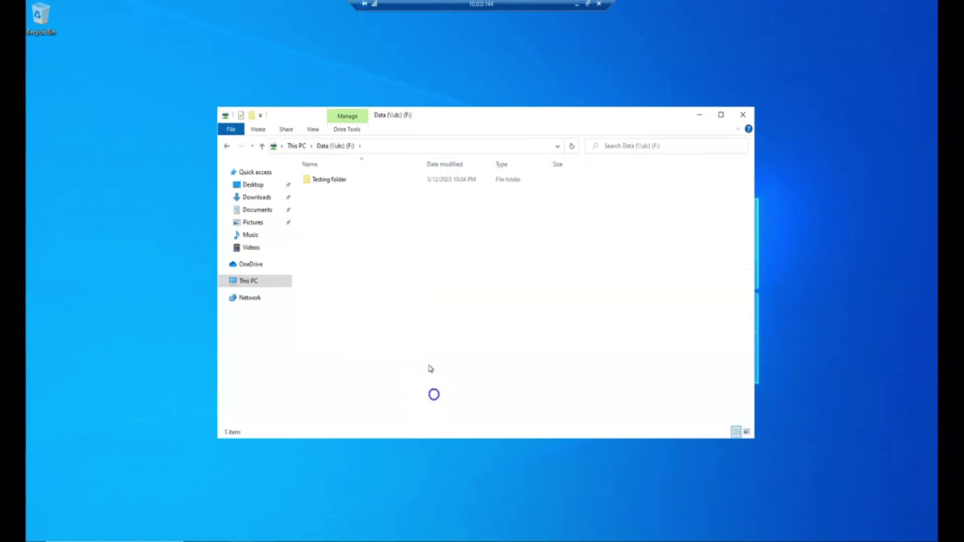
pyautogui.click(228, 146)
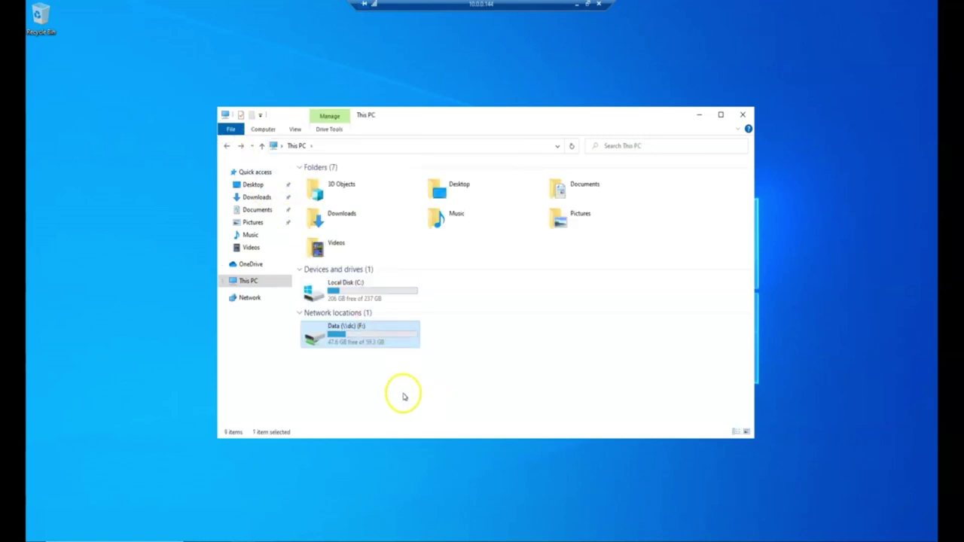
pyautogui.click(523, 339)
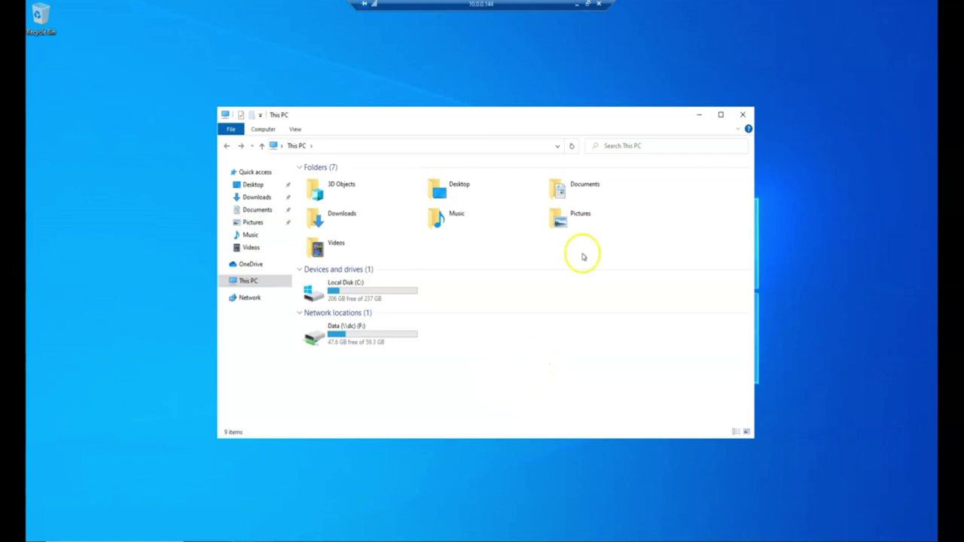
pyautogui.click(699, 115)
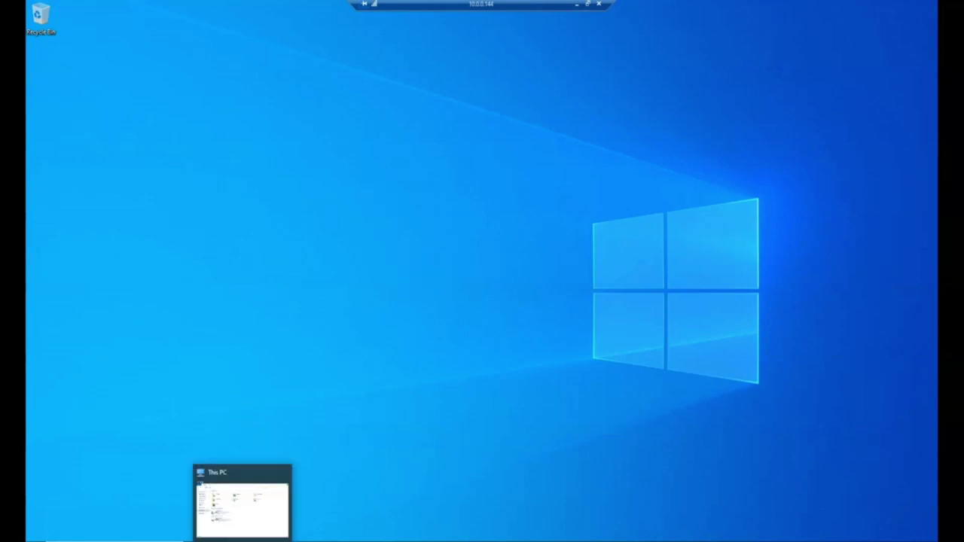
# Minimize the client session and return to Group Policy Management on the server session.
pyautogui.click(576, 4)
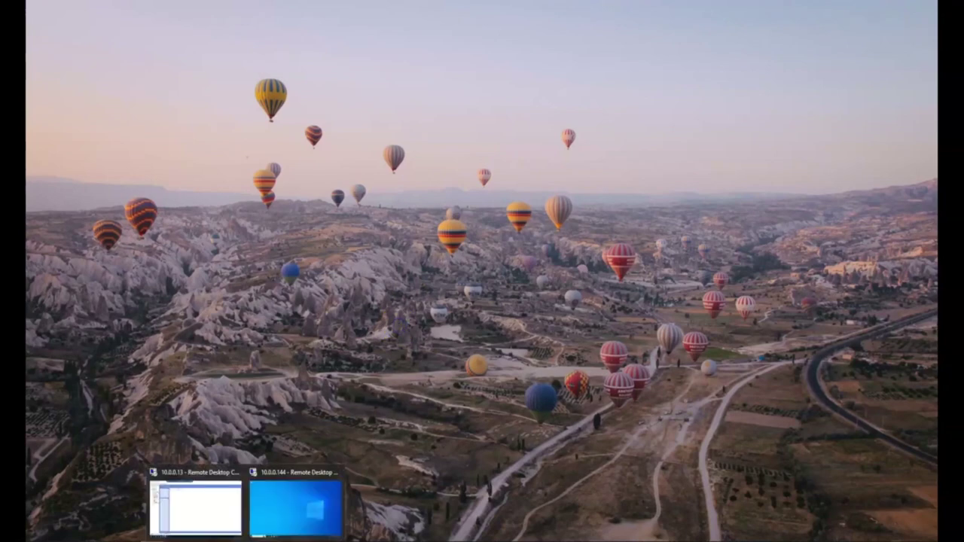
pyautogui.click(199, 510)
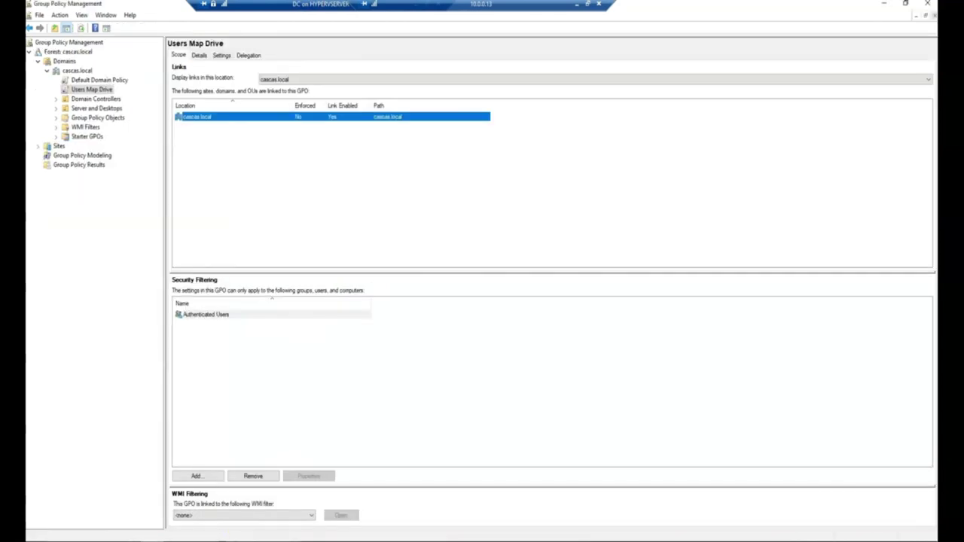
pyautogui.click(234, 370)
# Review the Users Map Drive GPO link, then select the cascas.local domain node.
pyautogui.click(71, 87)
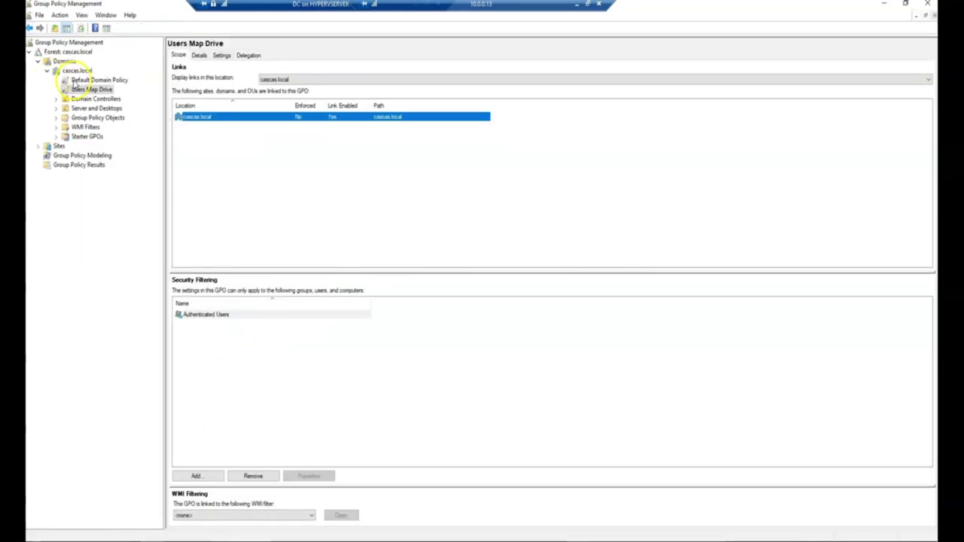
pyautogui.click(106, 239)
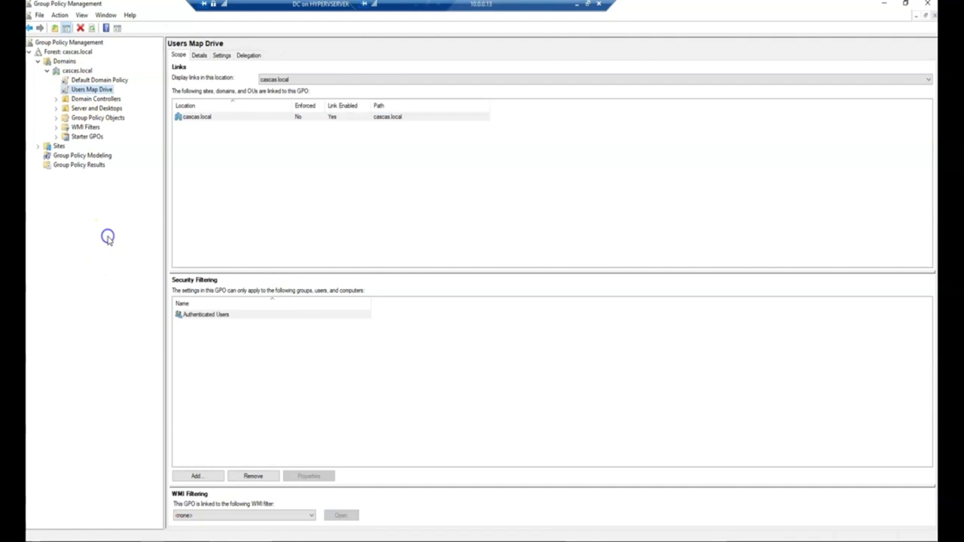
pyautogui.click(79, 90)
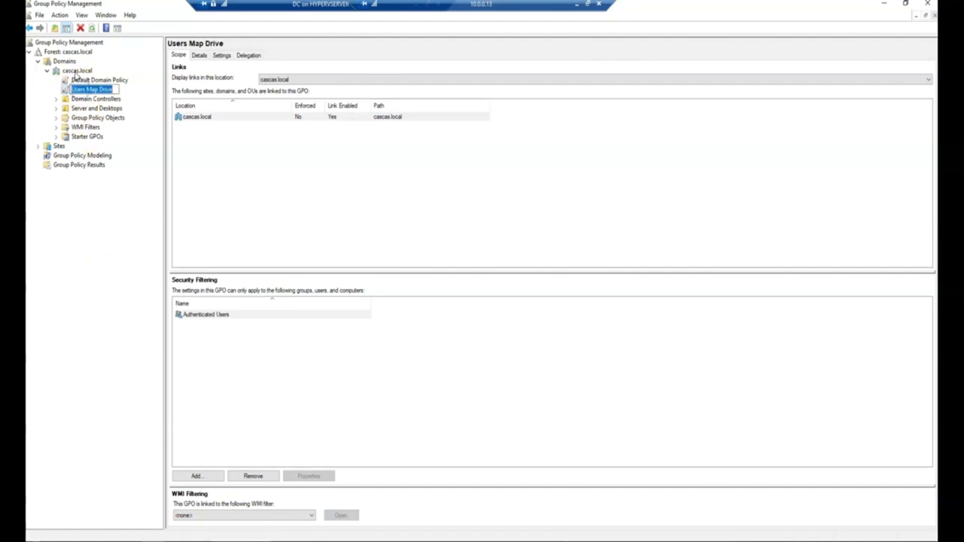
pyautogui.rightClick(74, 72)
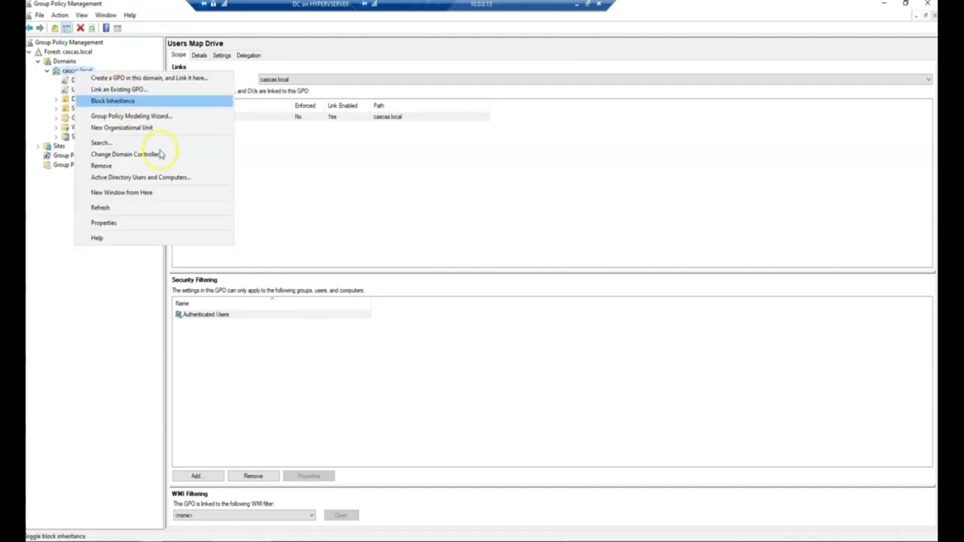
pyautogui.click(366, 209)
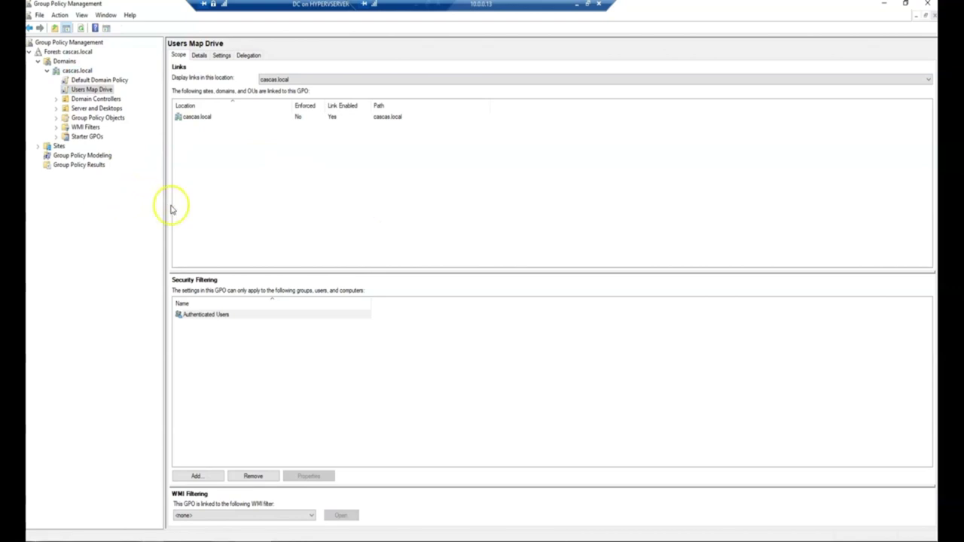
pyautogui.click(88, 90)
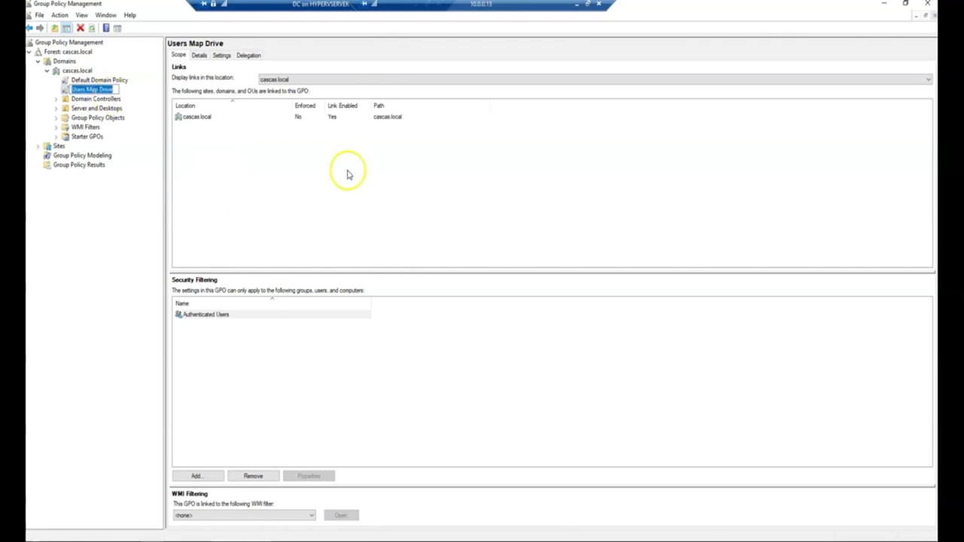
pyautogui.click(326, 201)
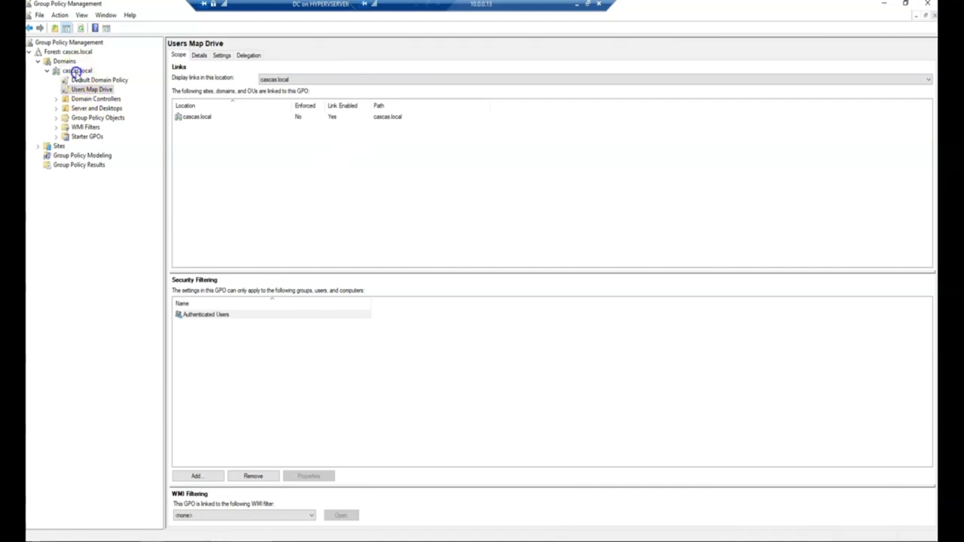
pyautogui.click(77, 71)
# Create a GPO named 'Printers Deployment' linked to cascas.local, then minimize the console.
pyautogui.rightClick(76, 71)
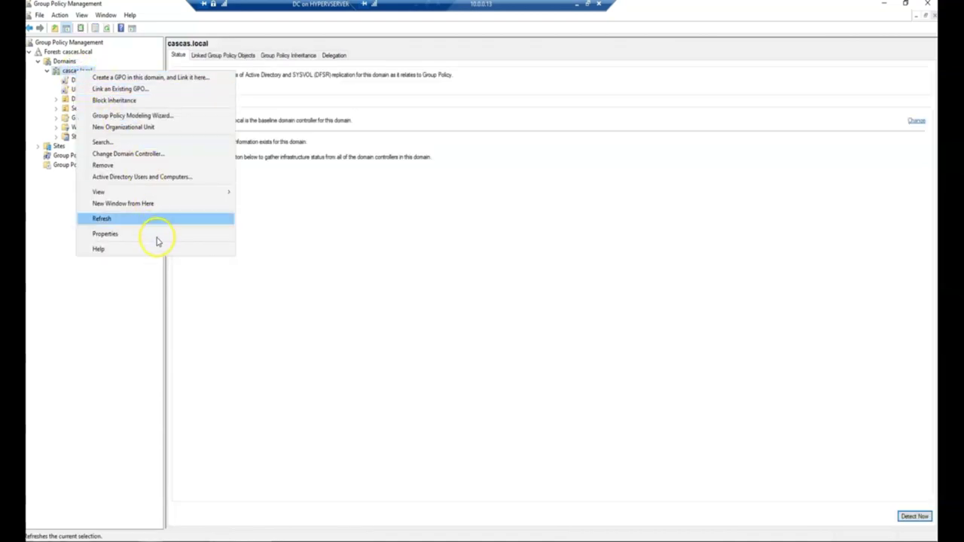
pyautogui.click(137, 77)
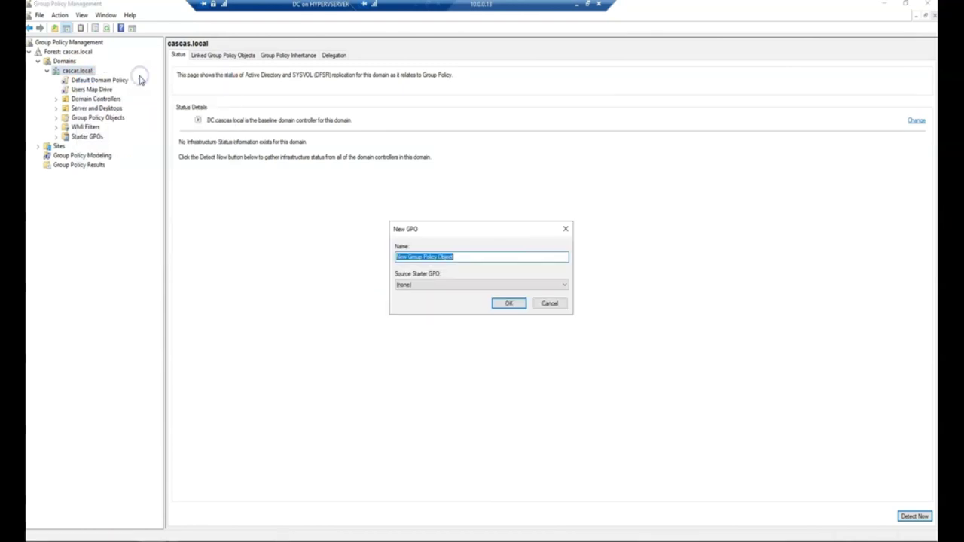
pyautogui.write('Printers Deployment')
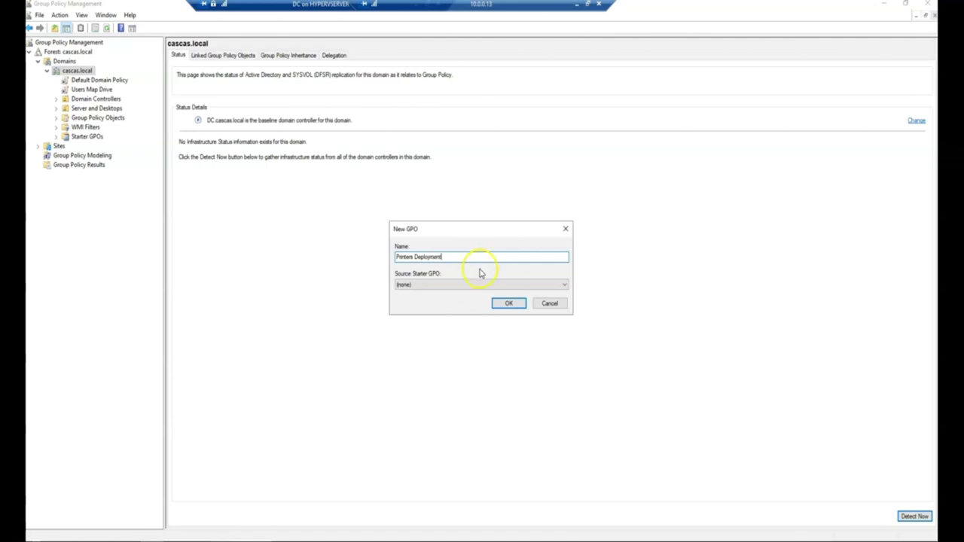
pyautogui.click(509, 304)
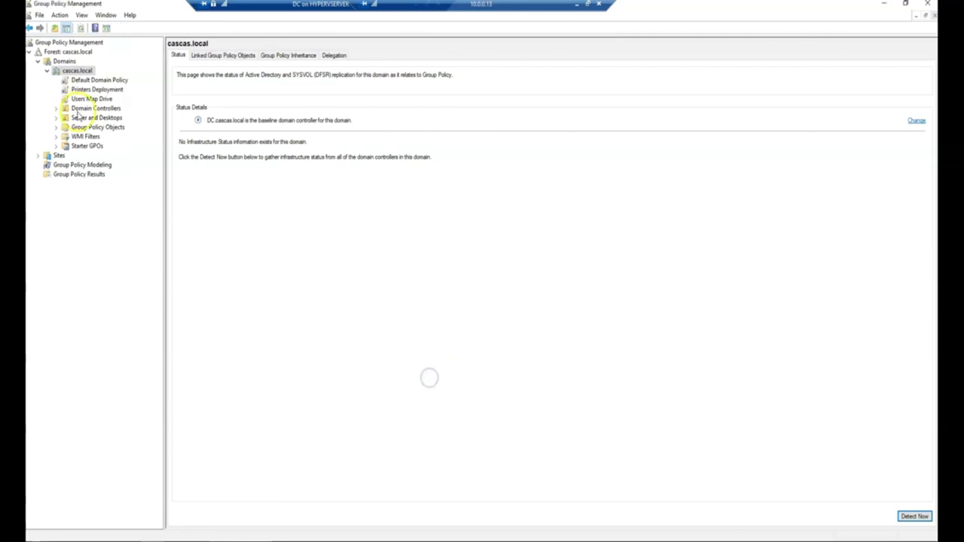
pyautogui.click(549, 294)
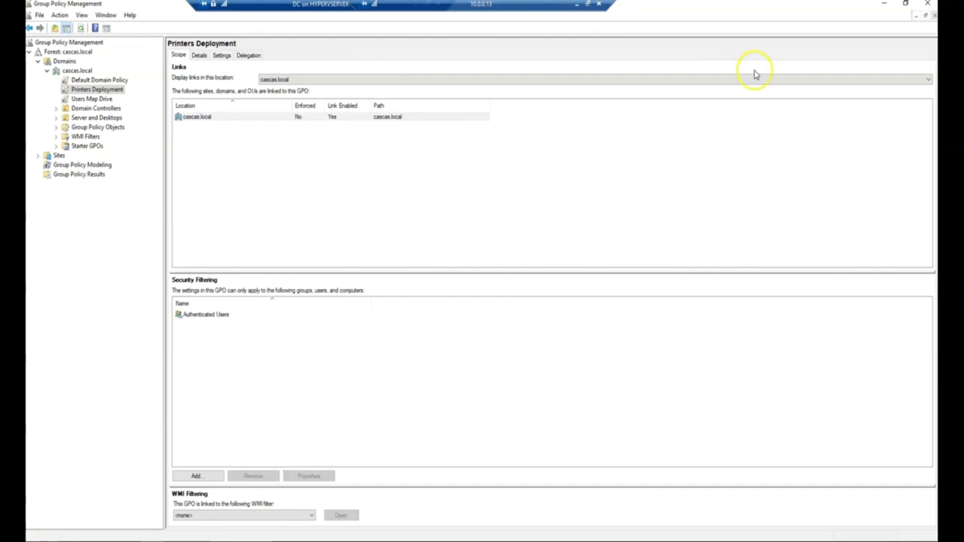
pyautogui.click(884, 4)
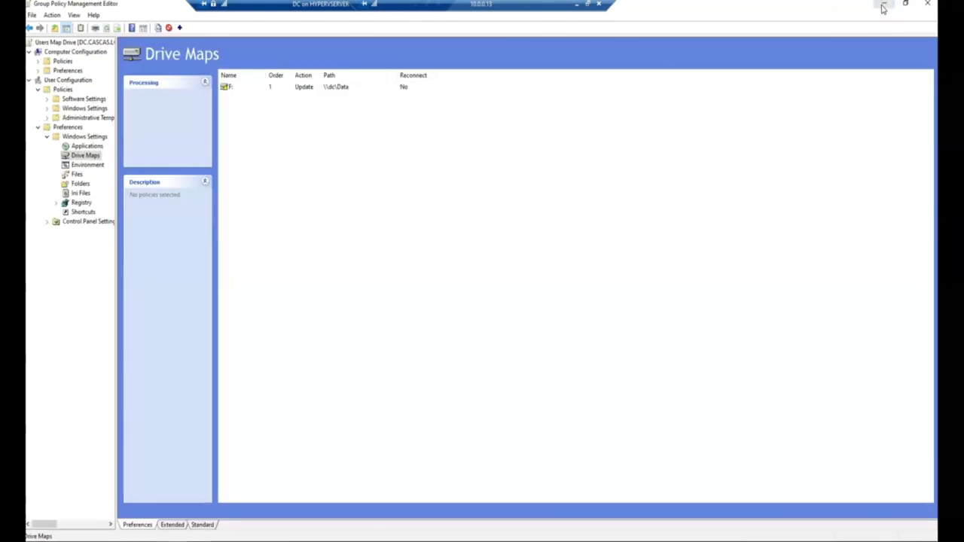
# Minimize the policy editor and the stray browser window to clear the desktop.
pyautogui.click(885, 6)
pyautogui.click(503, 244)
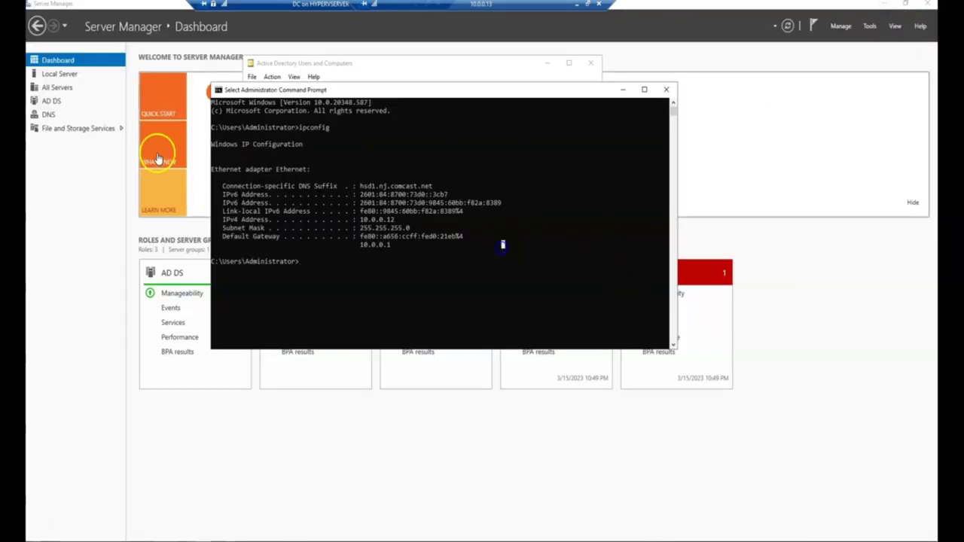
pyautogui.click(86, 510)
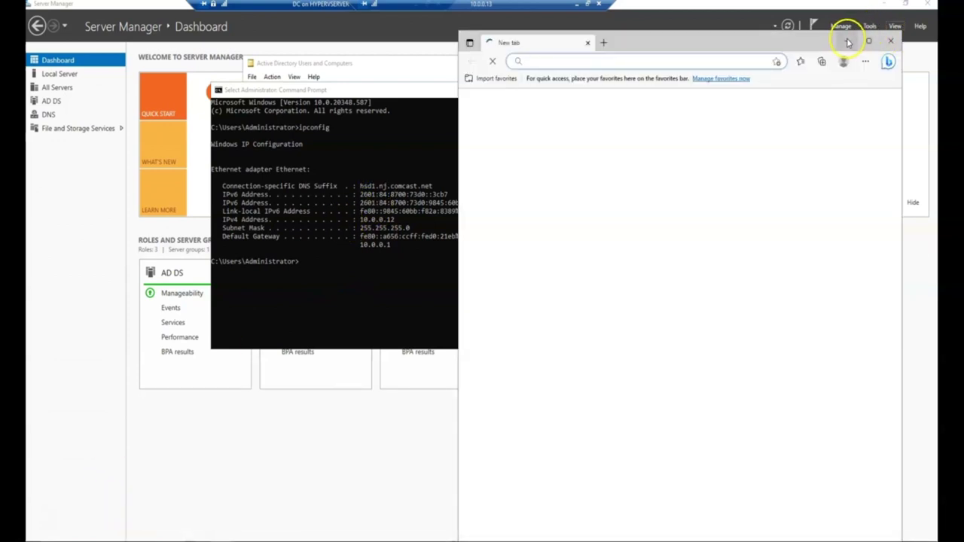
pyautogui.click(849, 40)
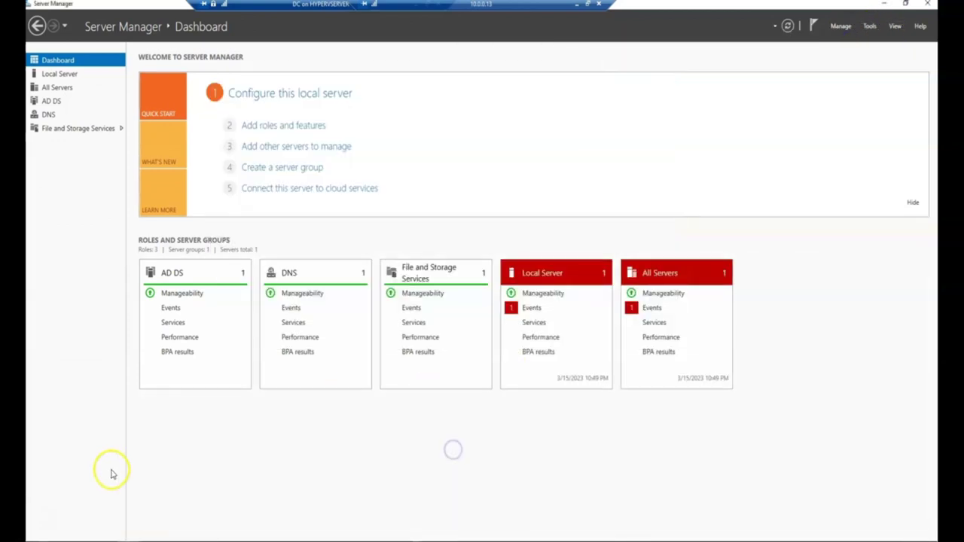
# Search 'control' to open Control Panel and go to Hardware > Devices and Printers.
pyautogui.press('super')
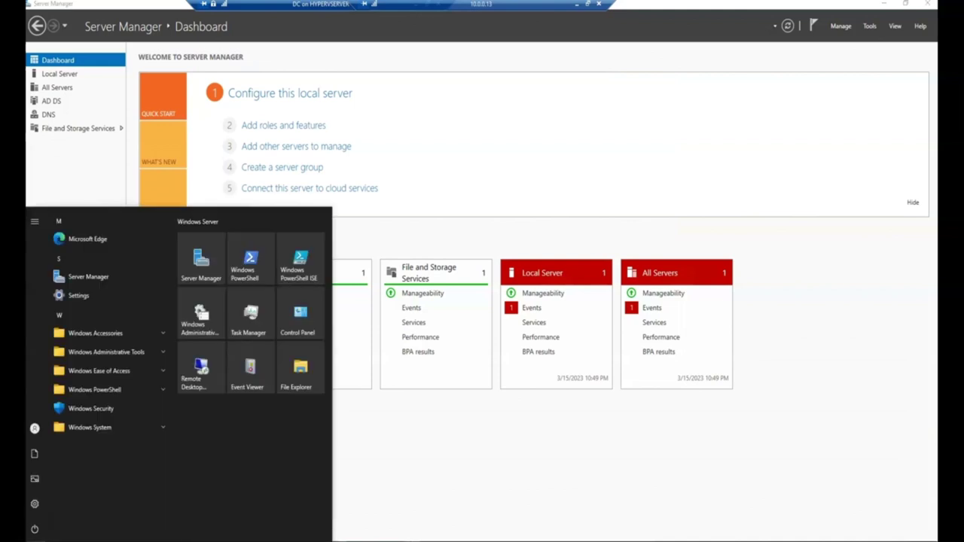
pyautogui.write('control')
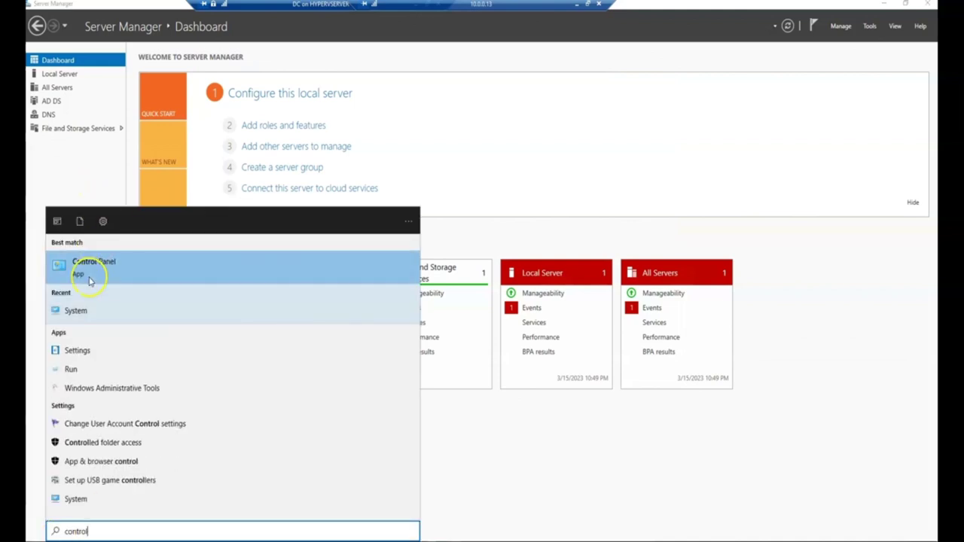
pyautogui.click(89, 281)
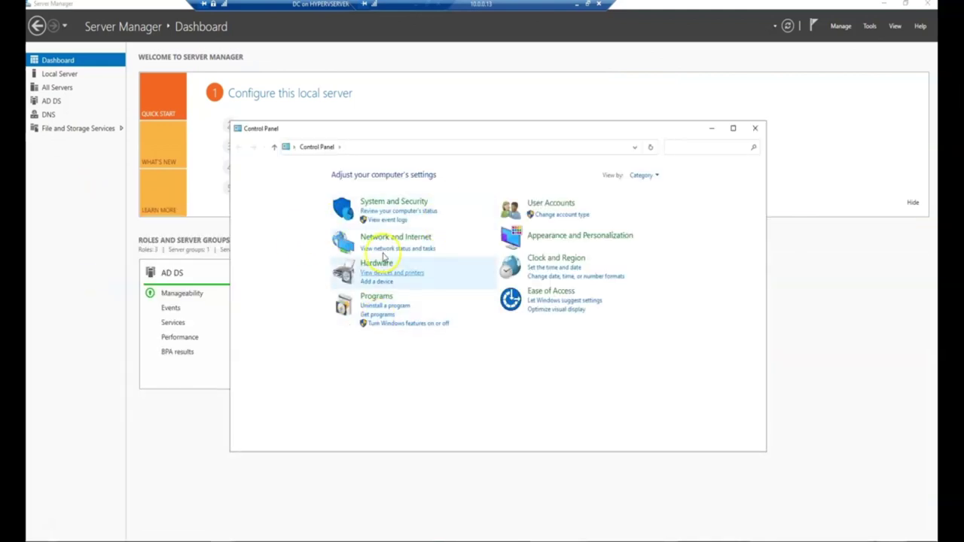
pyautogui.click(369, 262)
pyautogui.click(369, 174)
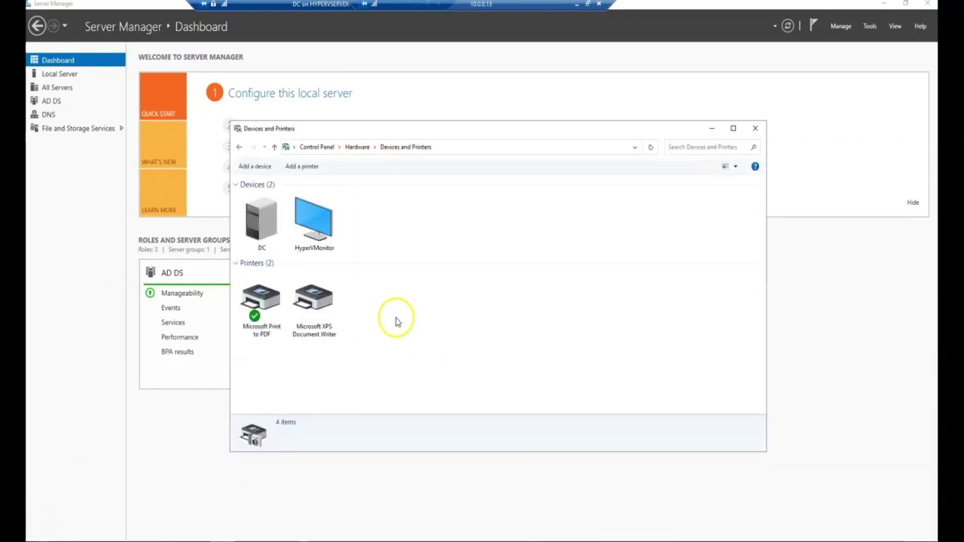
# Start adding a printer that isn't listed, choosing to add it by IP address.
pyautogui.click(301, 165)
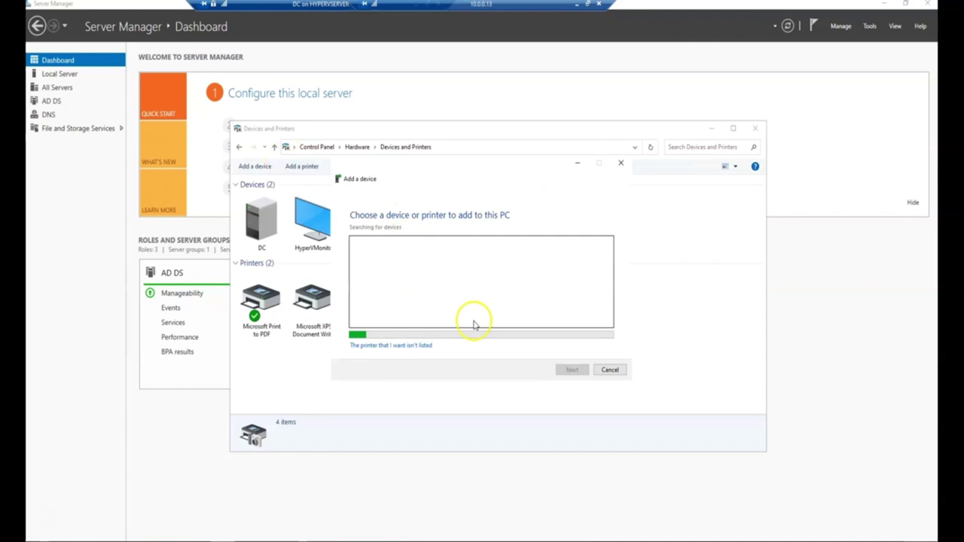
pyautogui.click(403, 346)
pyautogui.click(362, 310)
pyautogui.click(570, 385)
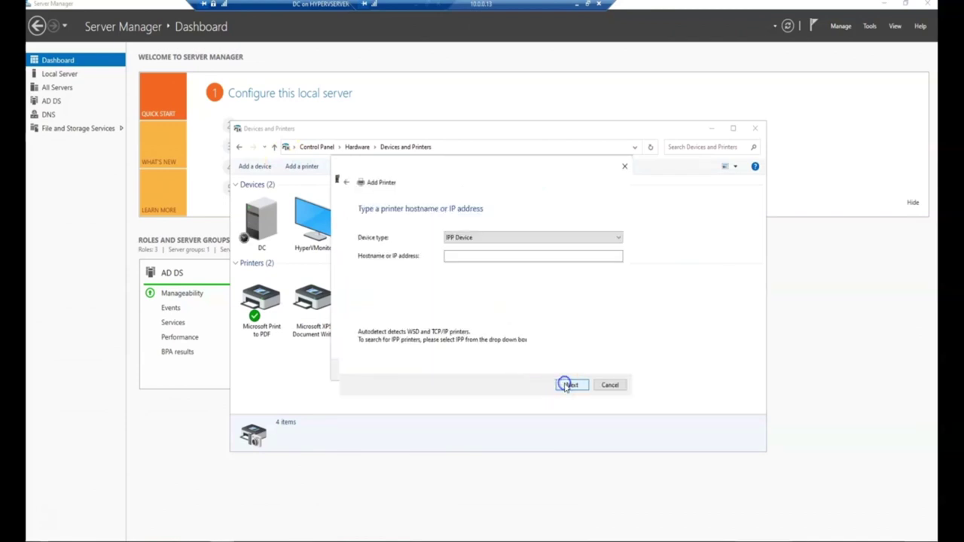
# Set the device type to TCP/IP Device and enter the address 10.0.0.190.
pyautogui.click(456, 237)
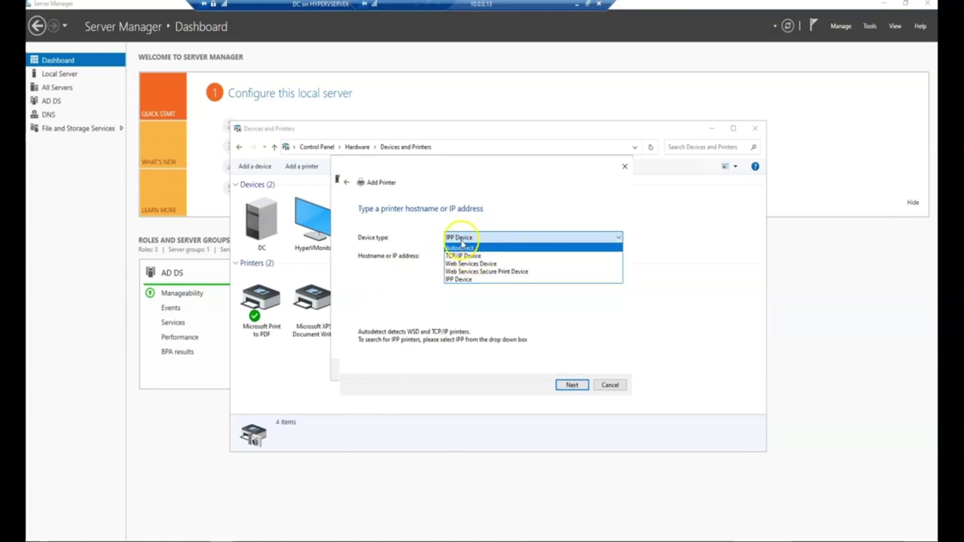
pyautogui.click(396, 291)
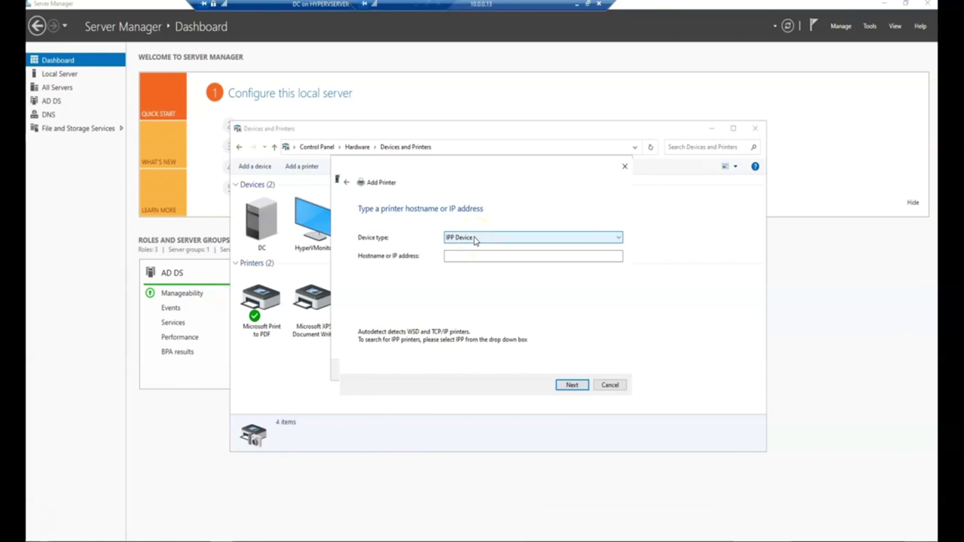
pyautogui.click(475, 238)
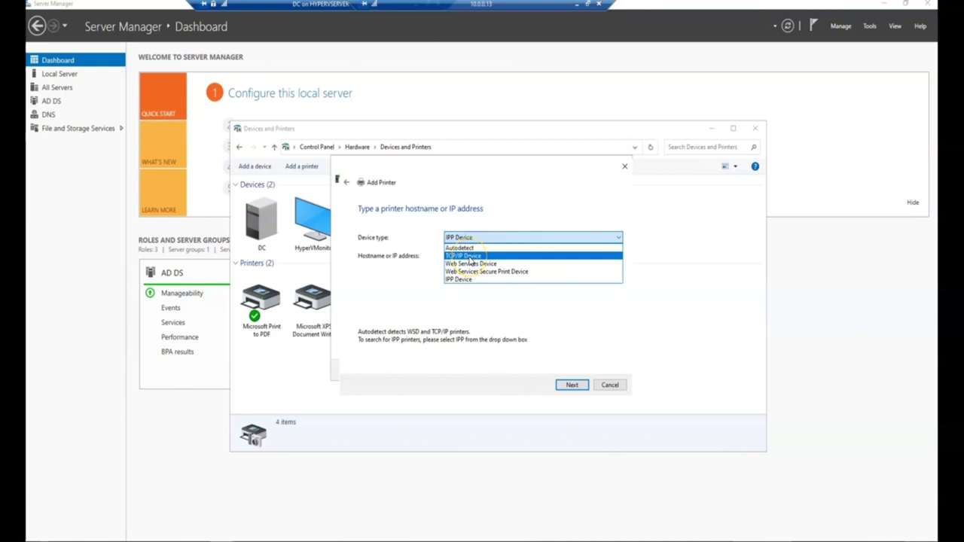
pyautogui.click(471, 257)
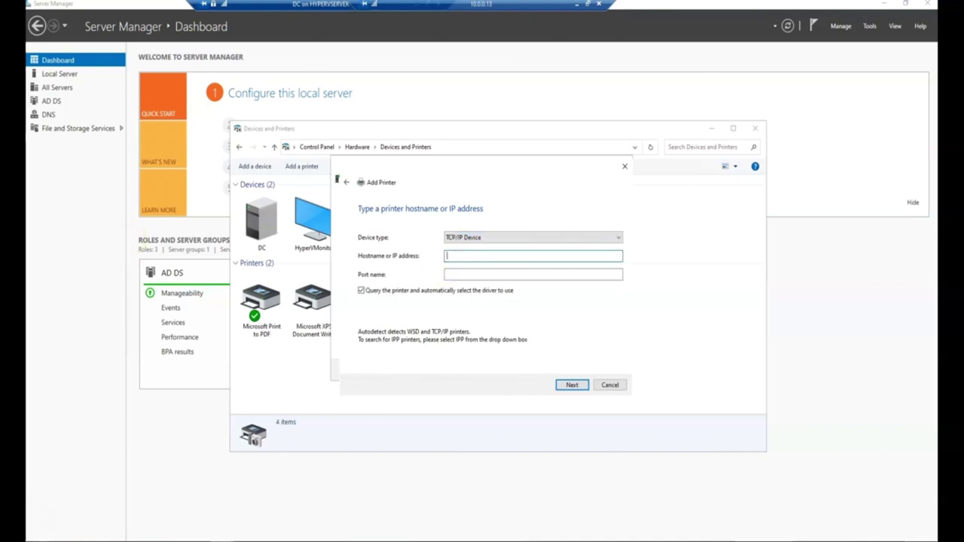
pyautogui.click(474, 255)
pyautogui.write('10.0.0.190')
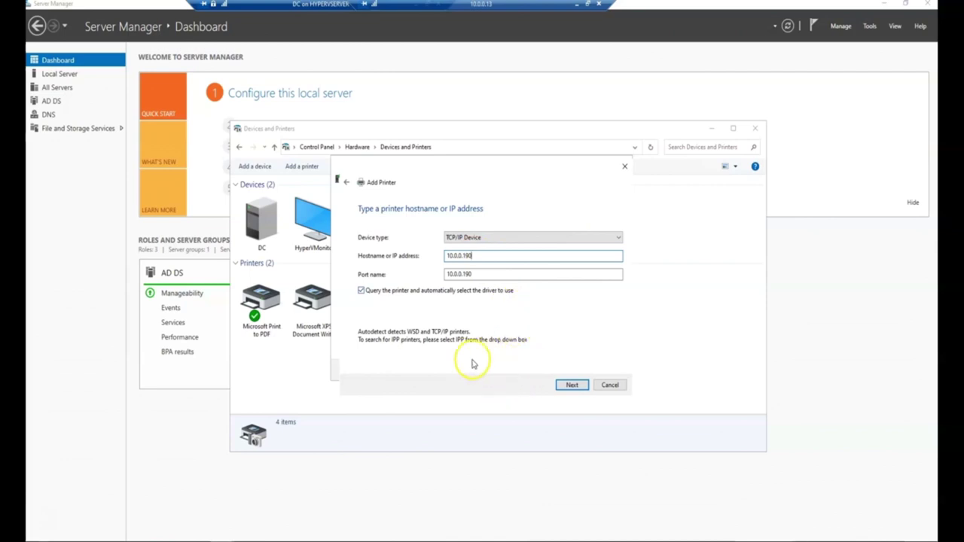
# Detect the printer at 10.0.0.190, skip manual driver selection, and choose the HP LaserJet Professional P 1102w.
pyautogui.click(573, 386)
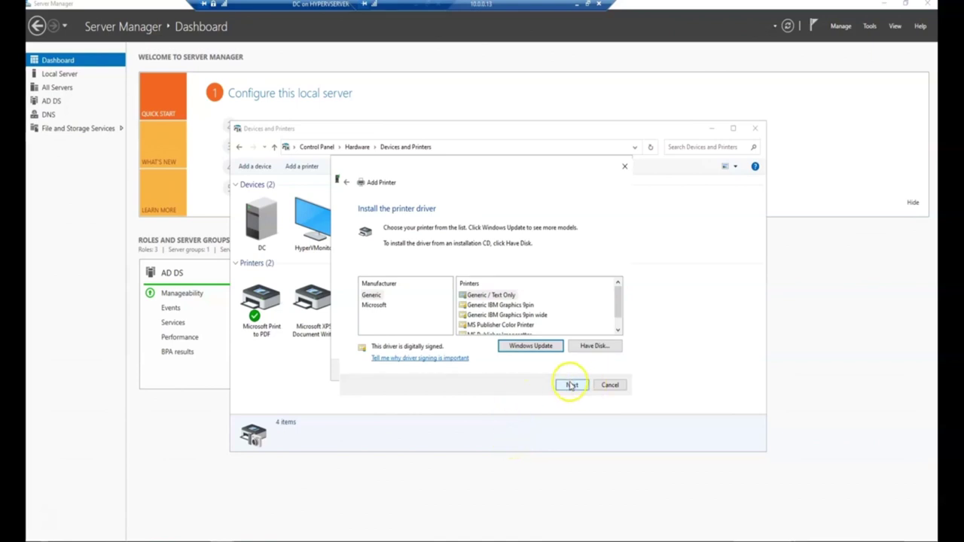
pyautogui.click(609, 385)
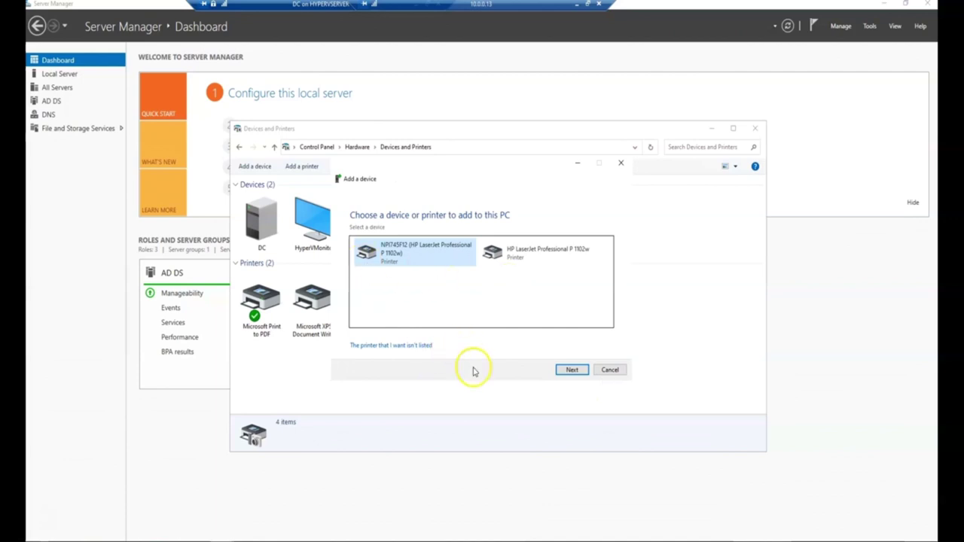
pyautogui.click(393, 253)
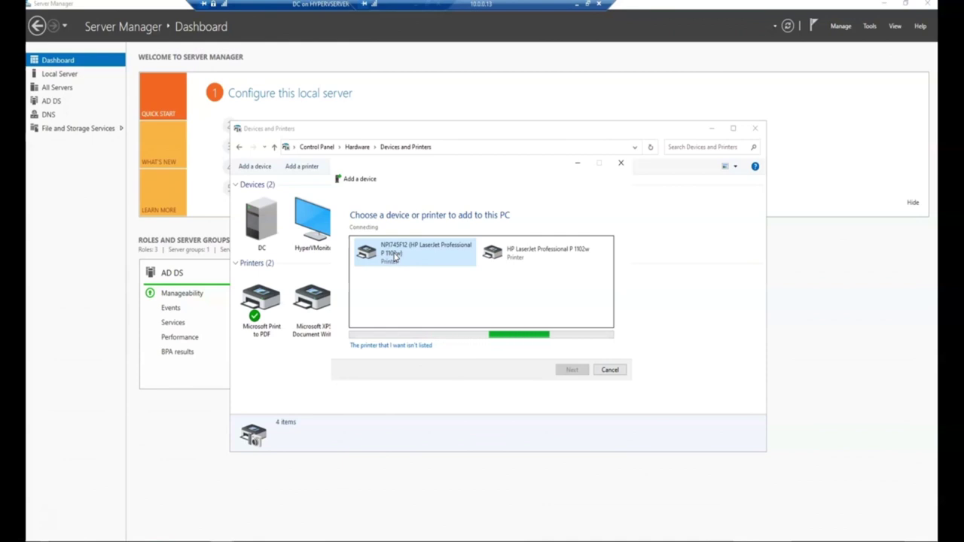
pyautogui.click(430, 297)
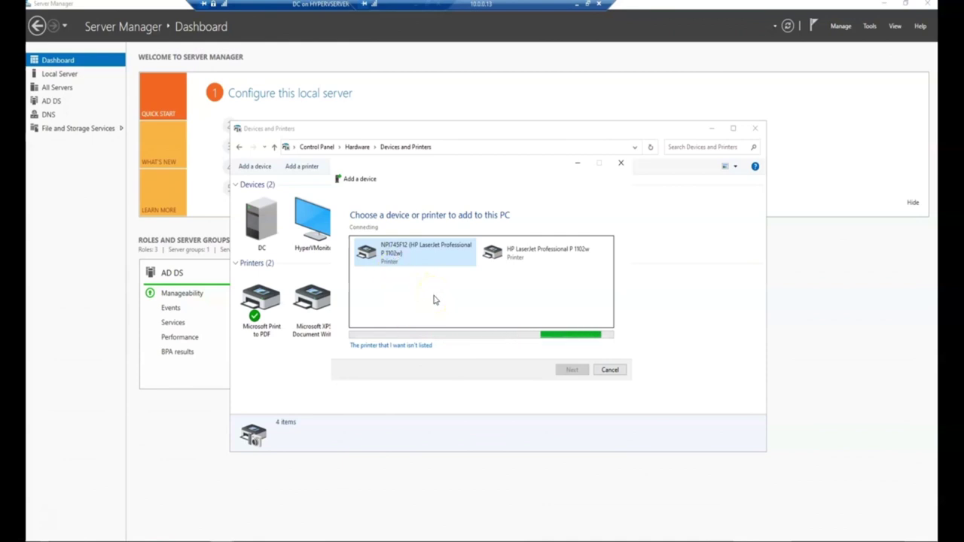
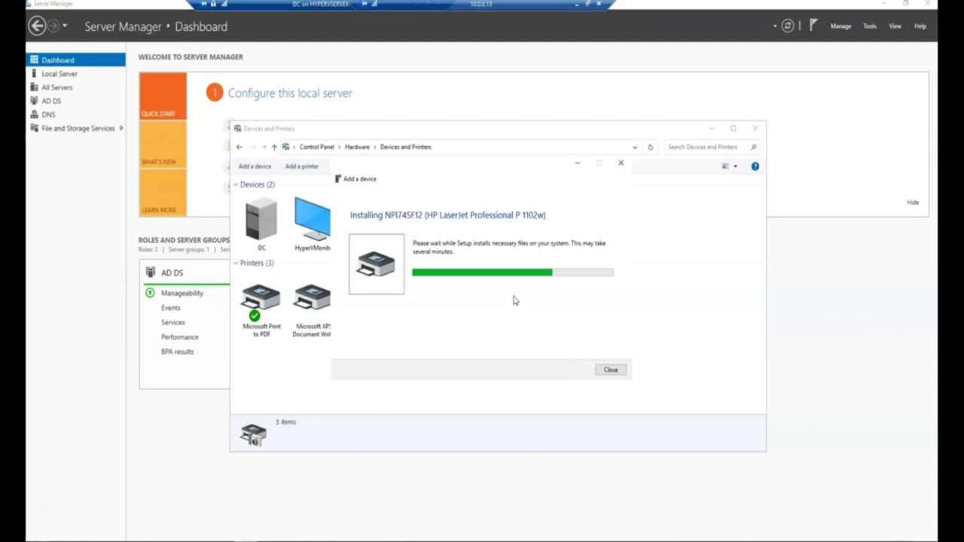
# Let the HP LaserJet Professional P 1102w (NPI745F12) install until the success page appears.
pyautogui.click(517, 299)
pyautogui.click(527, 310)
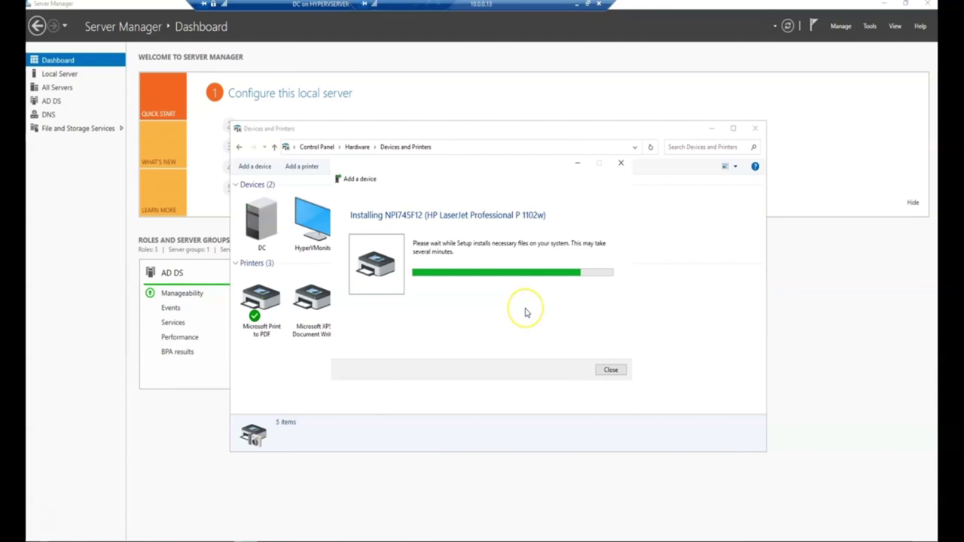
pyautogui.click(528, 315)
pyautogui.click(515, 336)
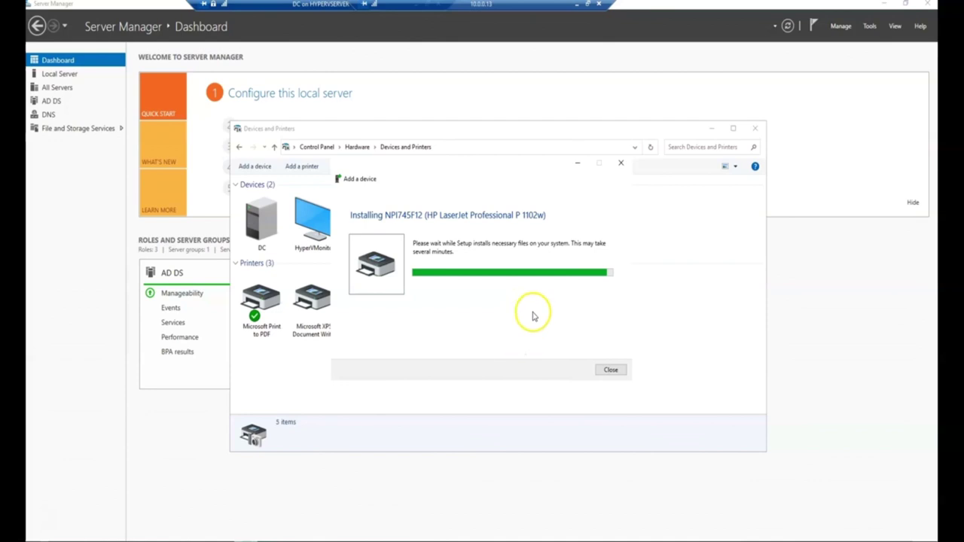
pyautogui.click(528, 321)
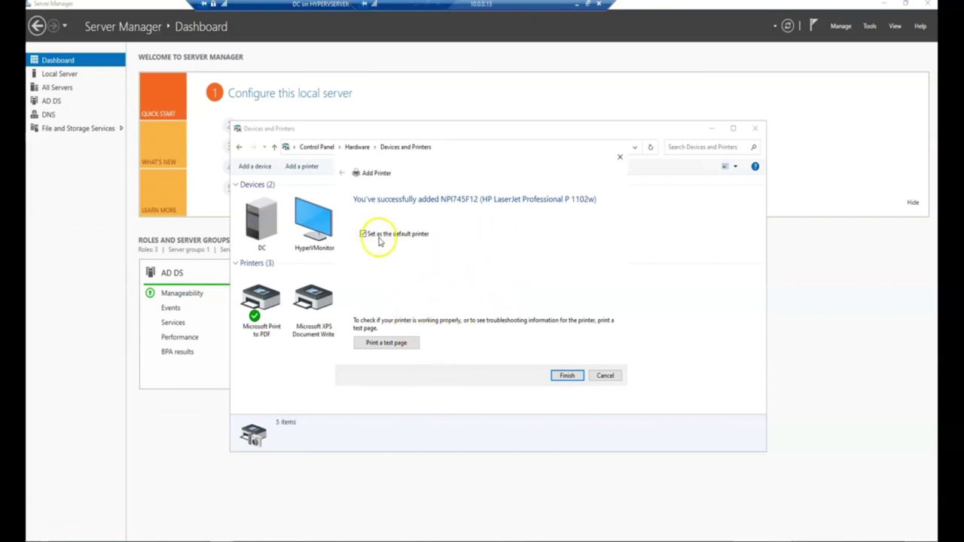
# Print a test page on the new HP LaserJet, finish the wizard, and minimize Devices and Printers.
pyautogui.click(386, 344)
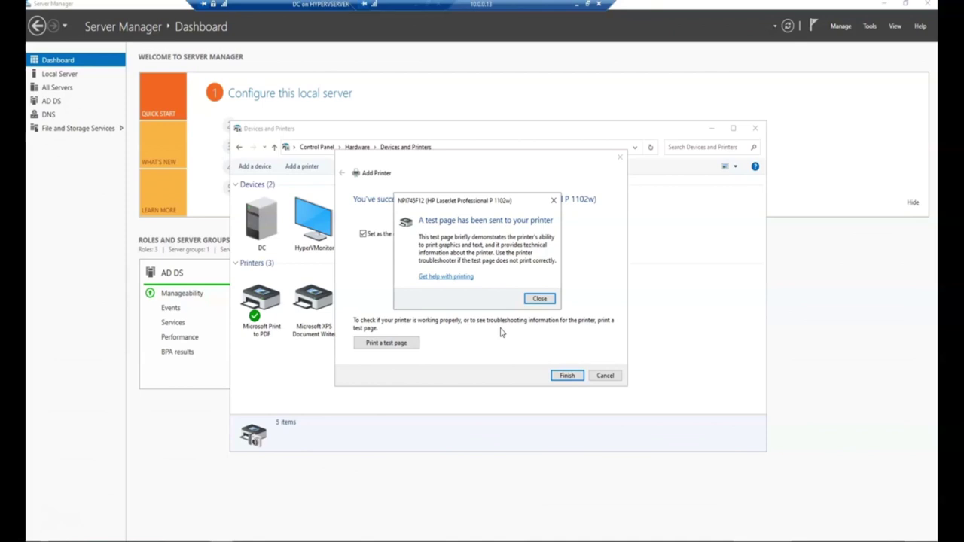
pyautogui.click(539, 300)
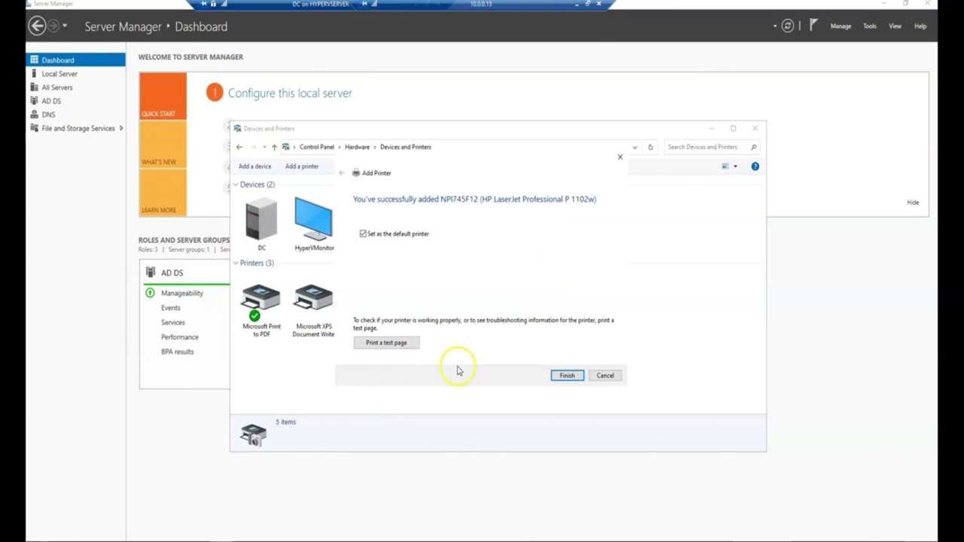
pyautogui.click(567, 376)
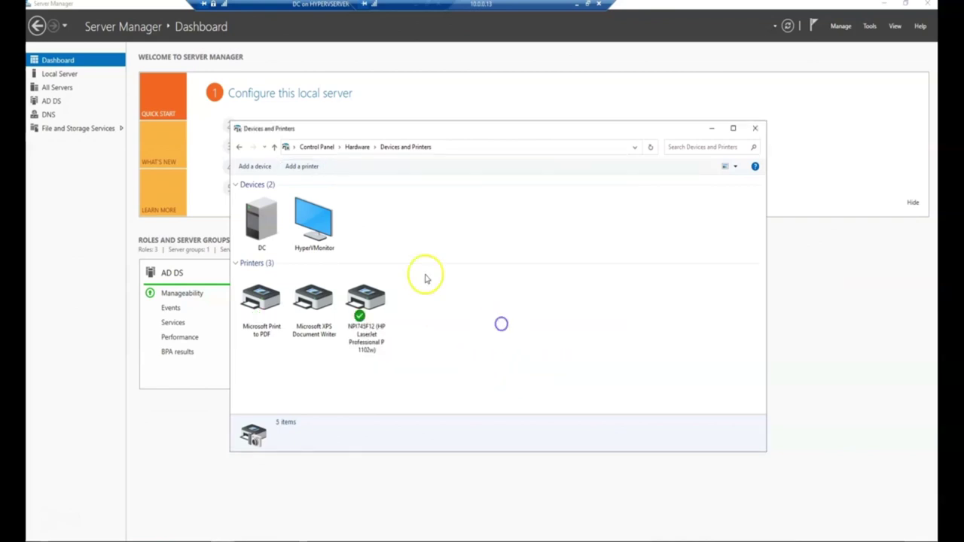
pyautogui.click(360, 319)
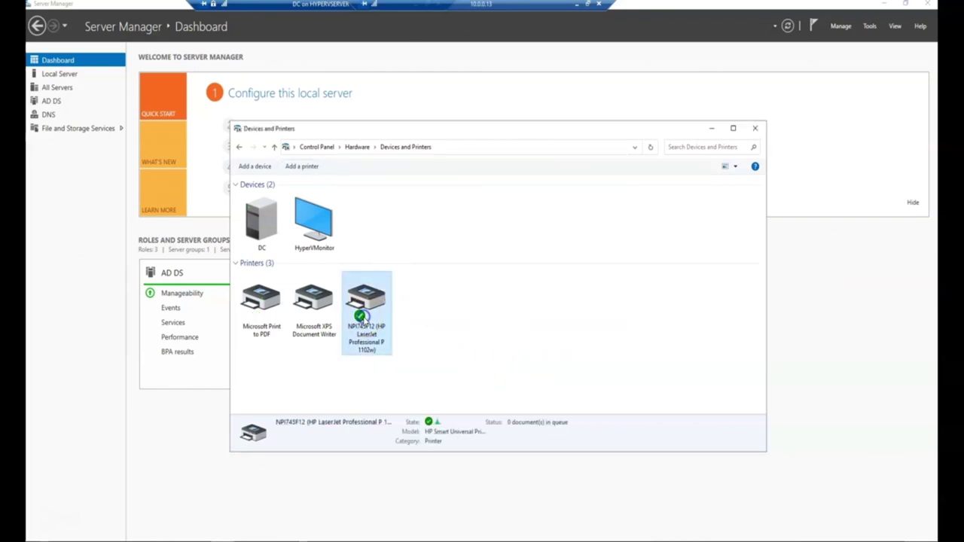
pyautogui.click(712, 130)
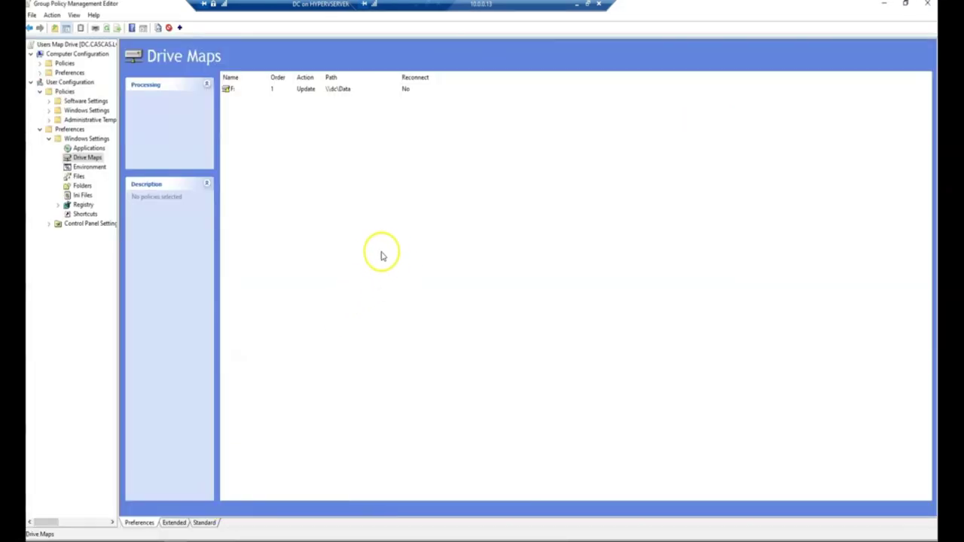
# Expand Computer Configuration Policies down to Administrative Templates > Control Panel > Printers.
pyautogui.click(49, 139)
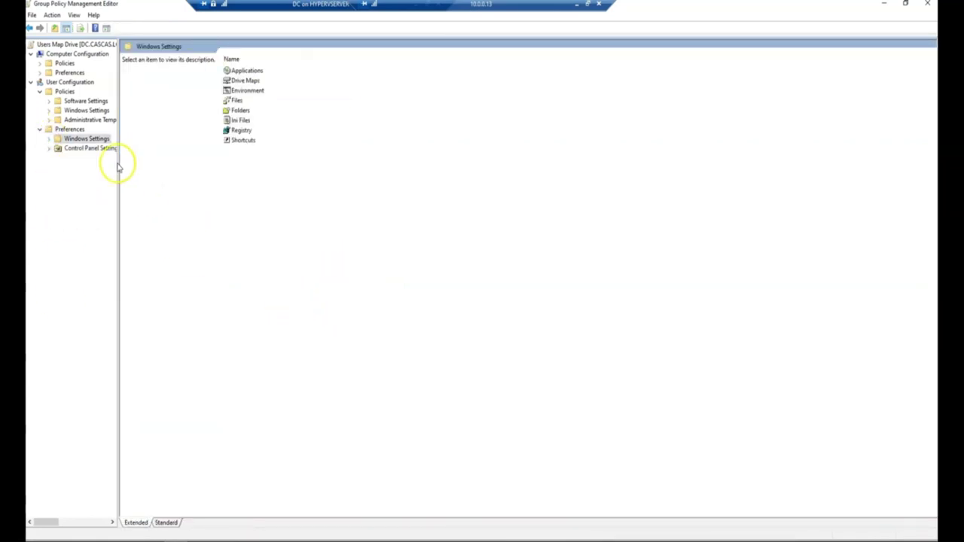
pyautogui.click(64, 63)
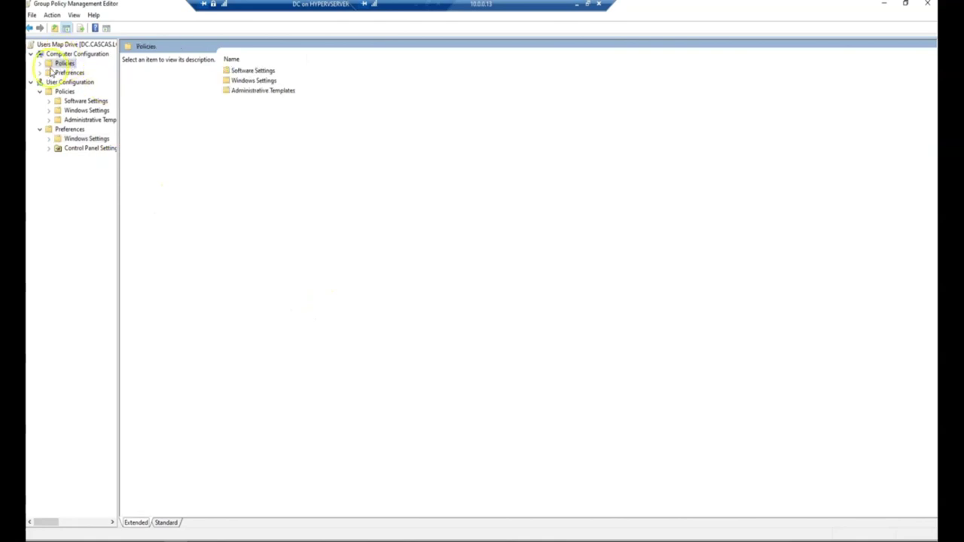
pyautogui.click(235, 249)
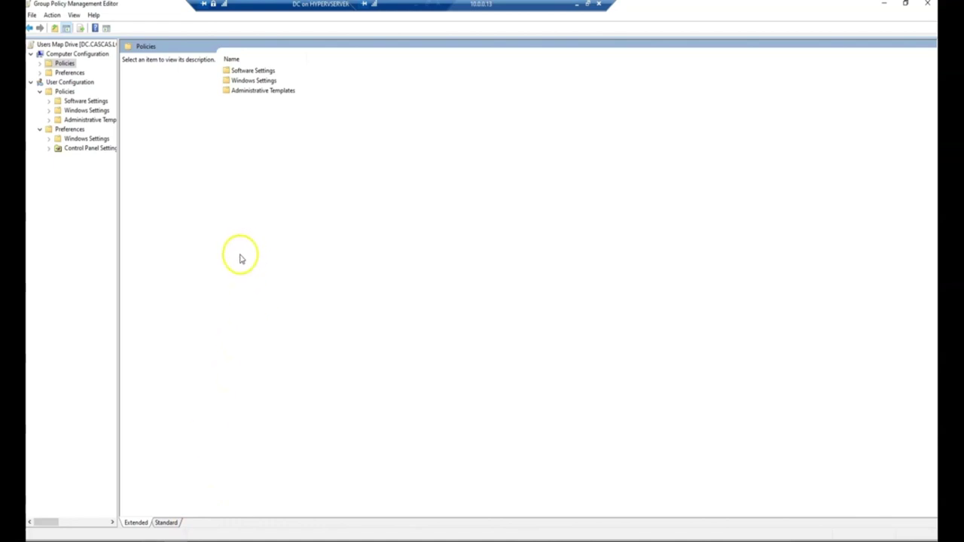
pyautogui.click(39, 63)
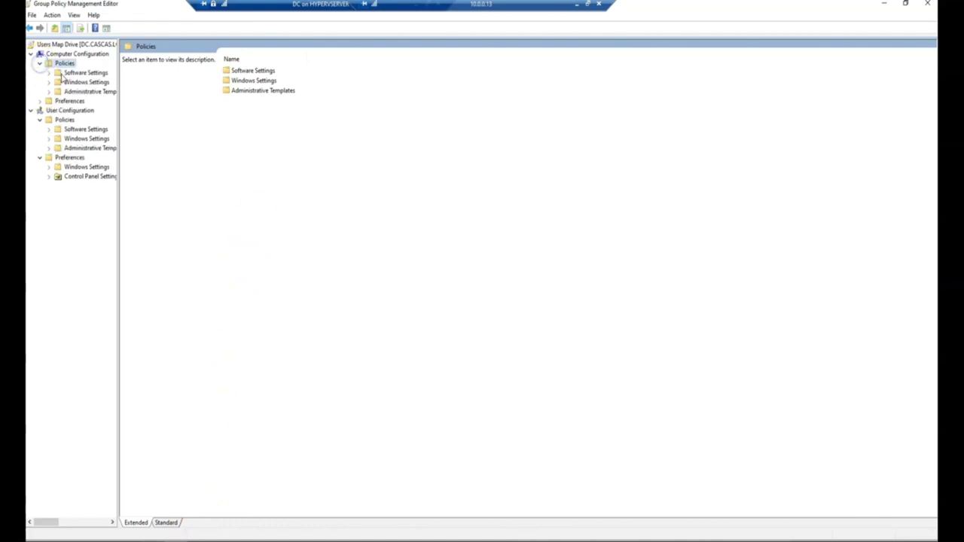
pyautogui.click(49, 72)
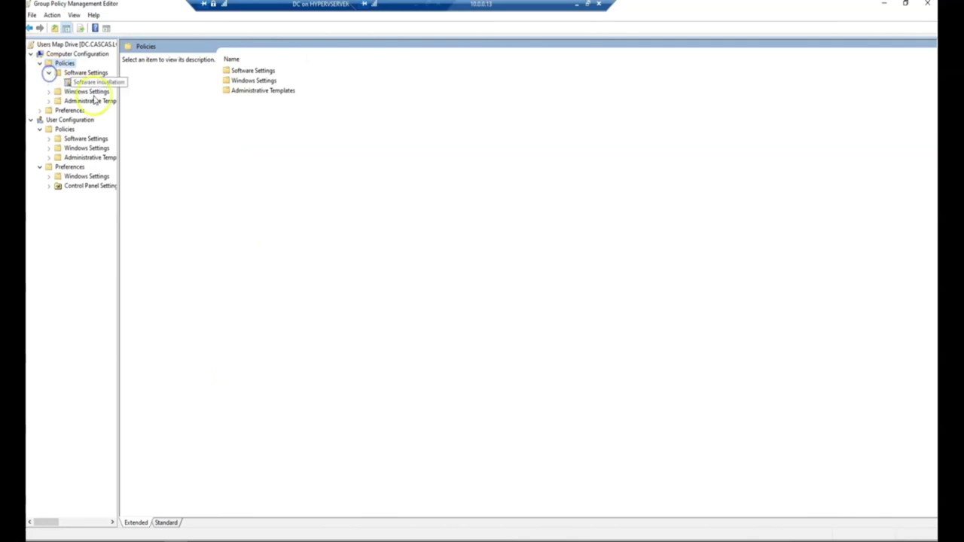
pyautogui.click(49, 91)
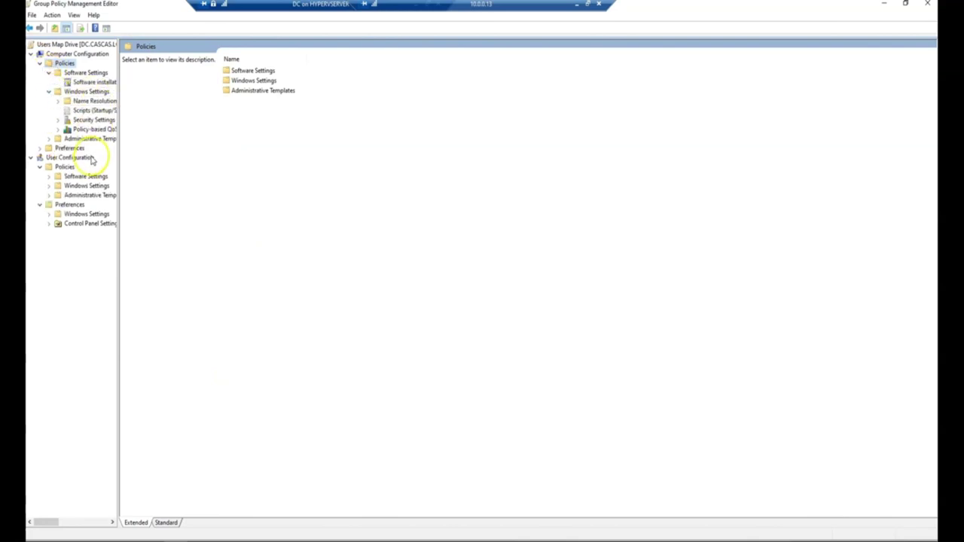
pyautogui.click(70, 139)
pyautogui.click(49, 139)
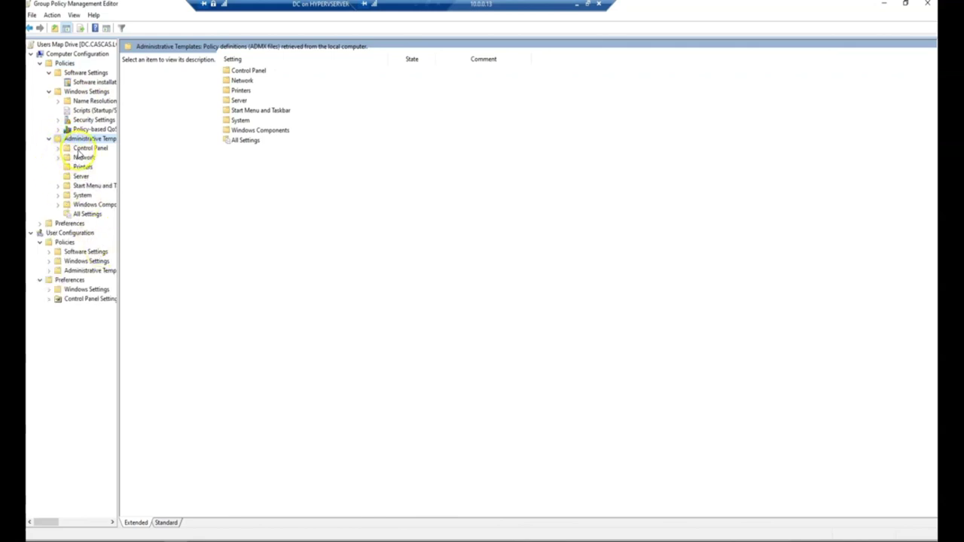
pyautogui.click(83, 149)
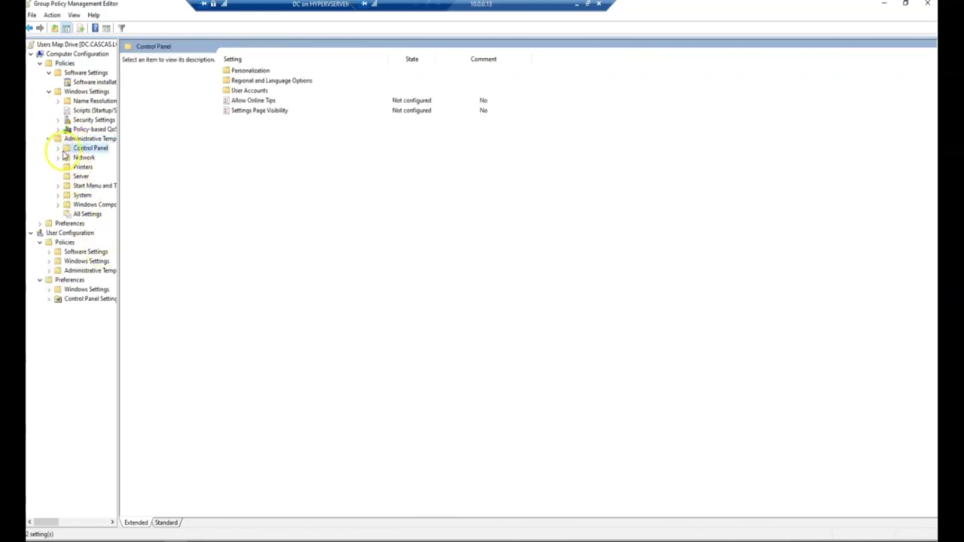
pyautogui.click(58, 148)
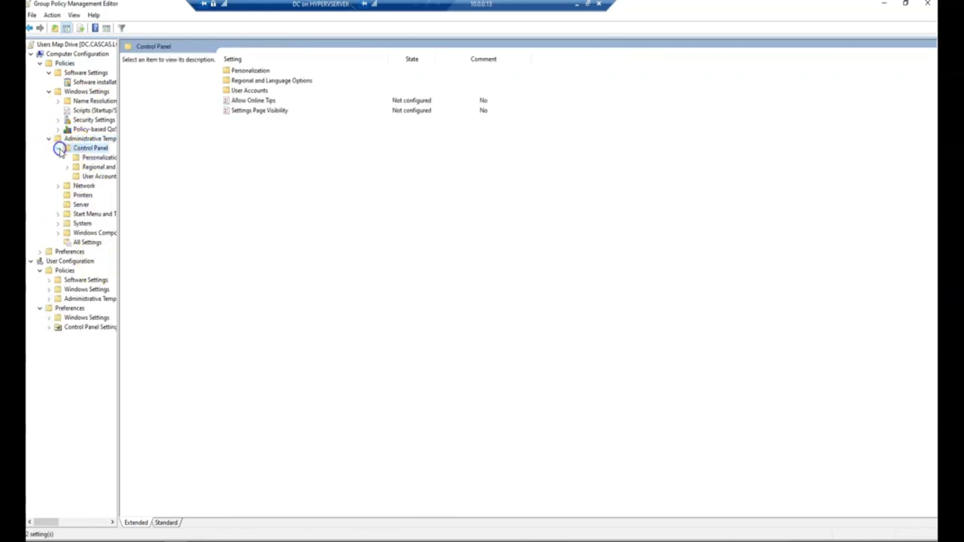
pyautogui.click(81, 195)
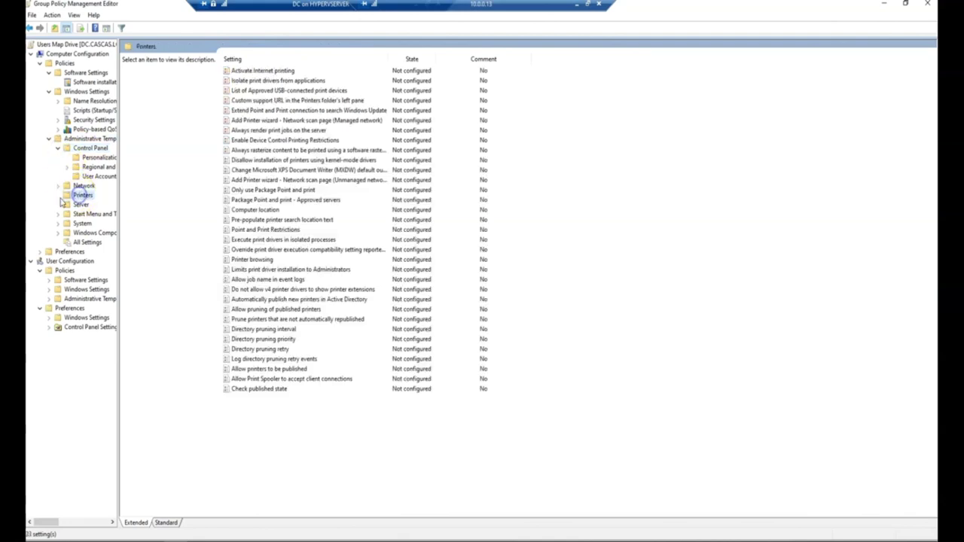
# Expand Computer Configuration Preferences > Windows Settings > Control Panel Settings to list its items.
pyautogui.click(67, 251)
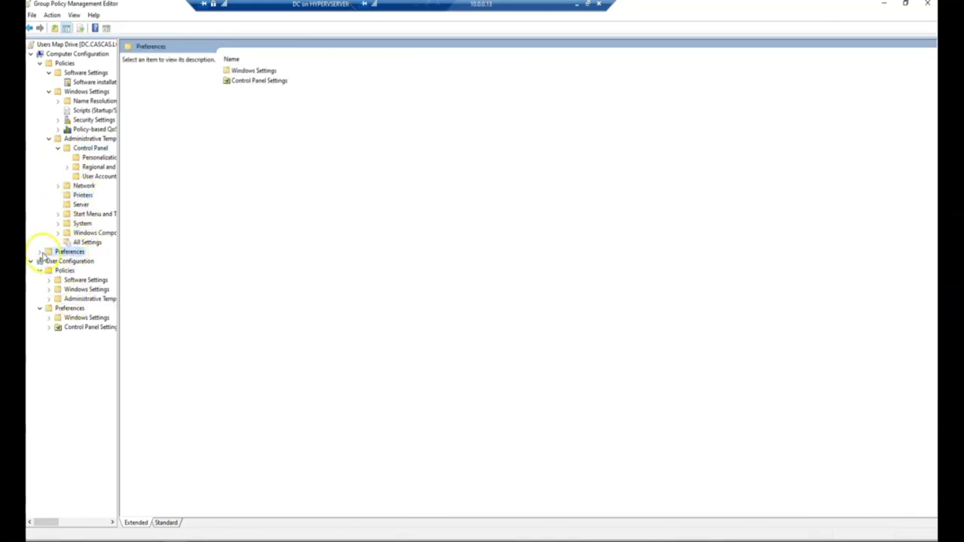
pyautogui.click(39, 252)
pyautogui.click(84, 261)
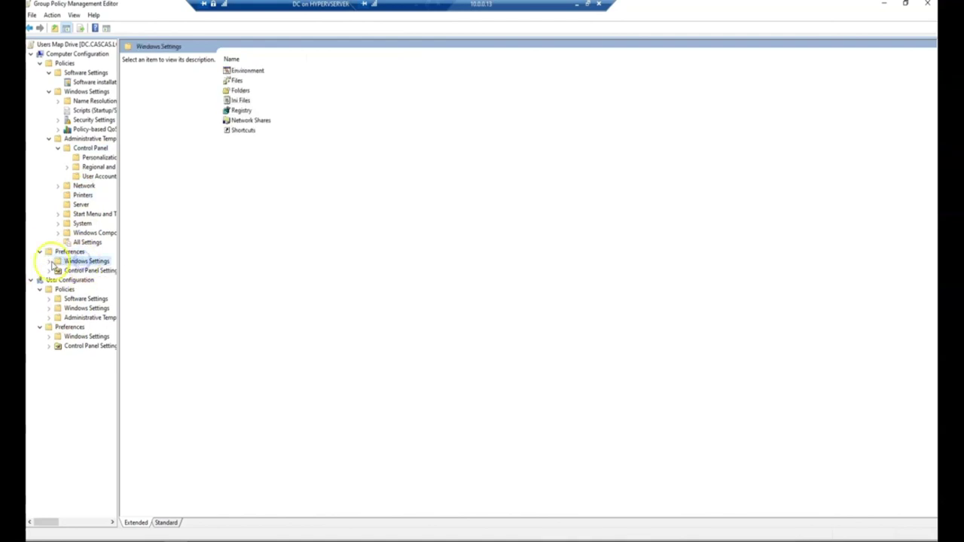
pyautogui.click(49, 261)
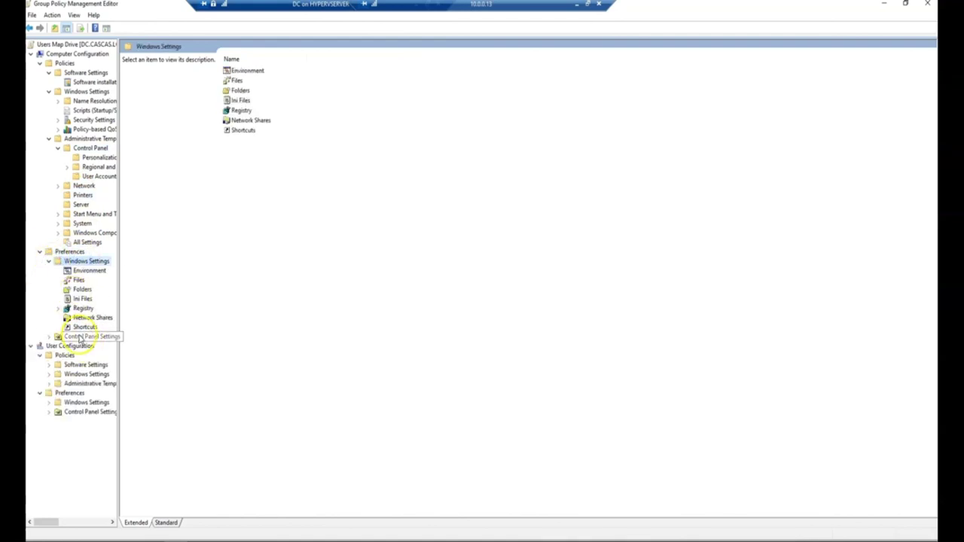
pyautogui.click(75, 336)
pyautogui.click(48, 336)
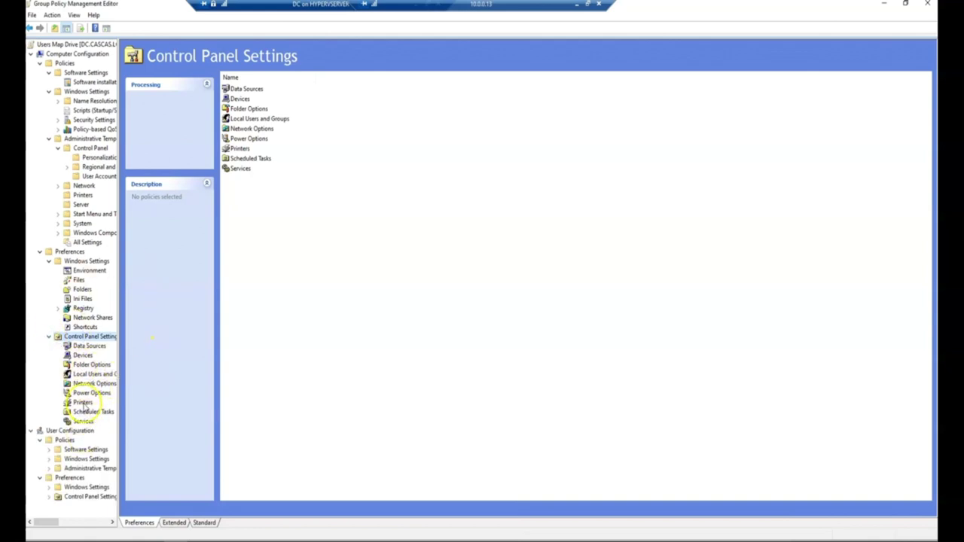
# Open the Printers preference list, preview its New options, and widen the tree pane.
pyautogui.click(83, 402)
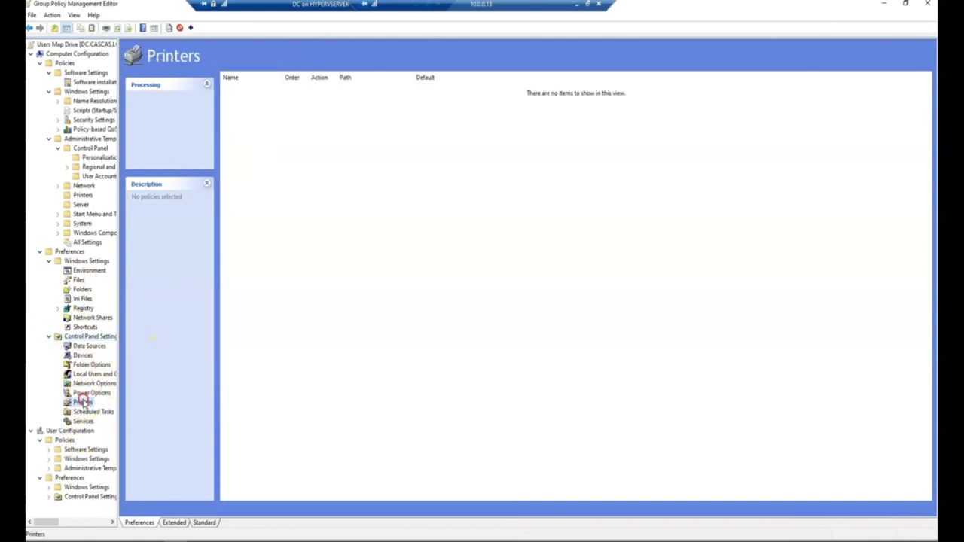
pyautogui.rightClick(83, 402)
pyautogui.moveTo(118, 407)
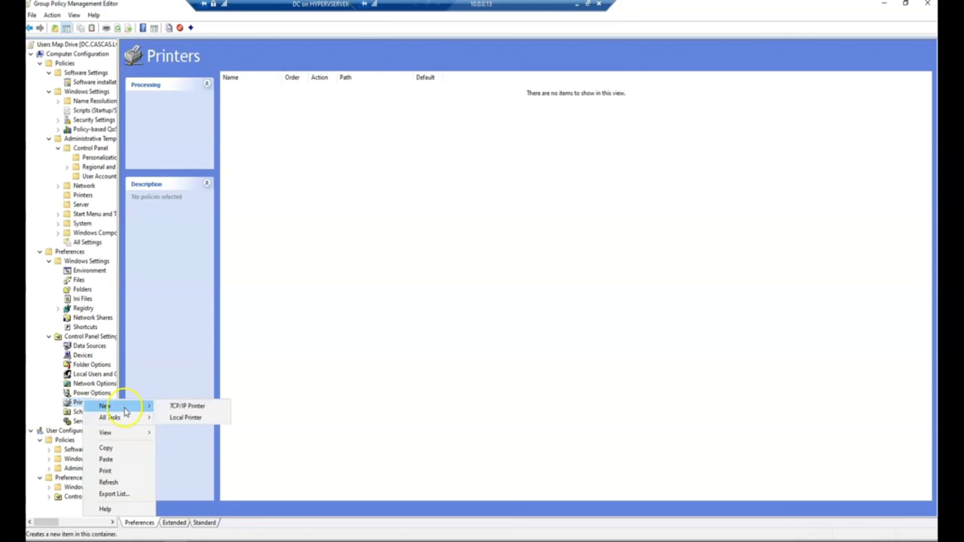
pyautogui.click(403, 317)
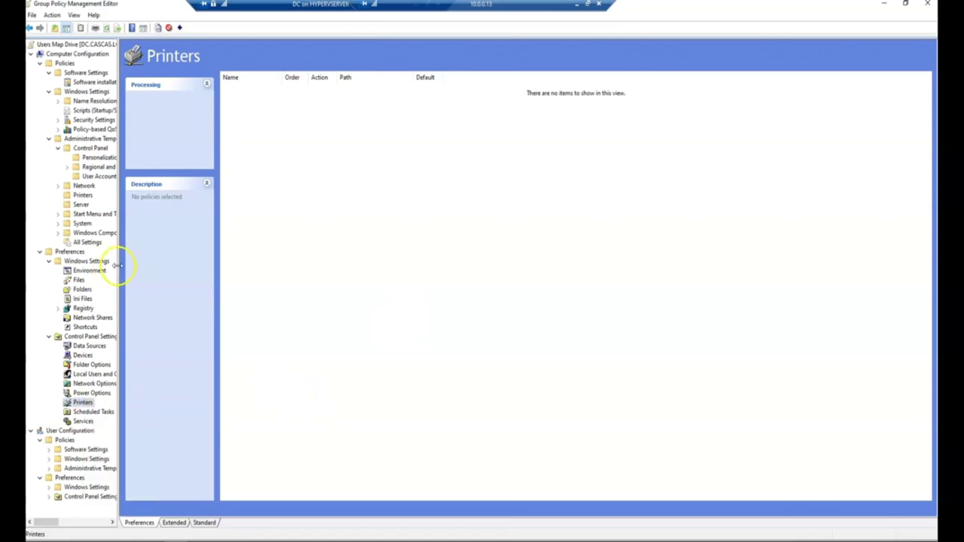
pyautogui.moveTo(119, 267); pyautogui.dragTo(202, 266)
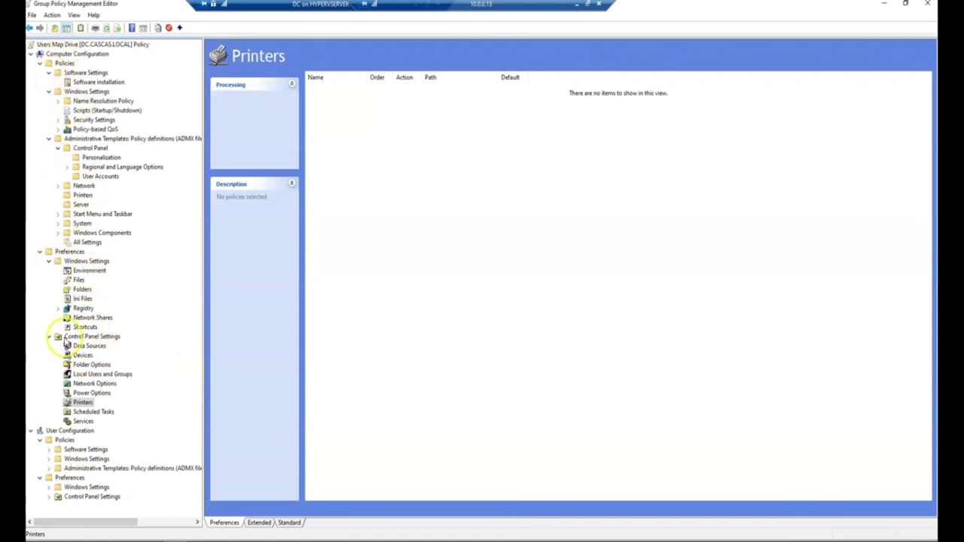
# Collapse all the expanded Computer Configuration Policies and Preferences branches.
pyautogui.click(49, 336)
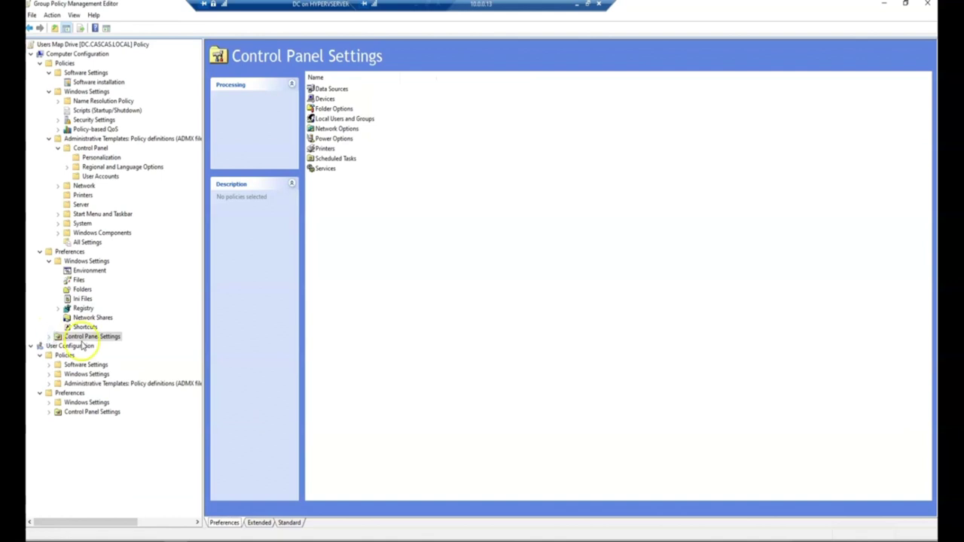
pyautogui.click(49, 262)
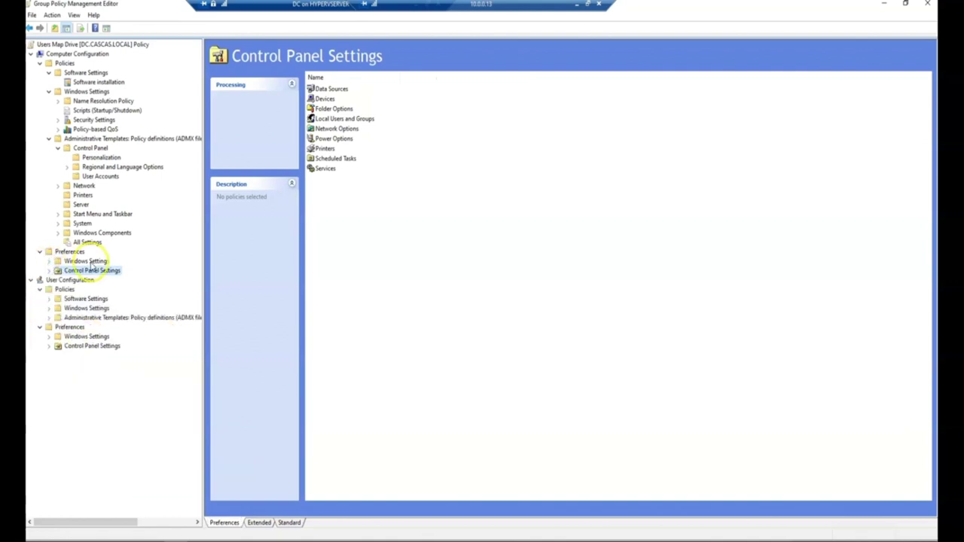
pyautogui.click(41, 252)
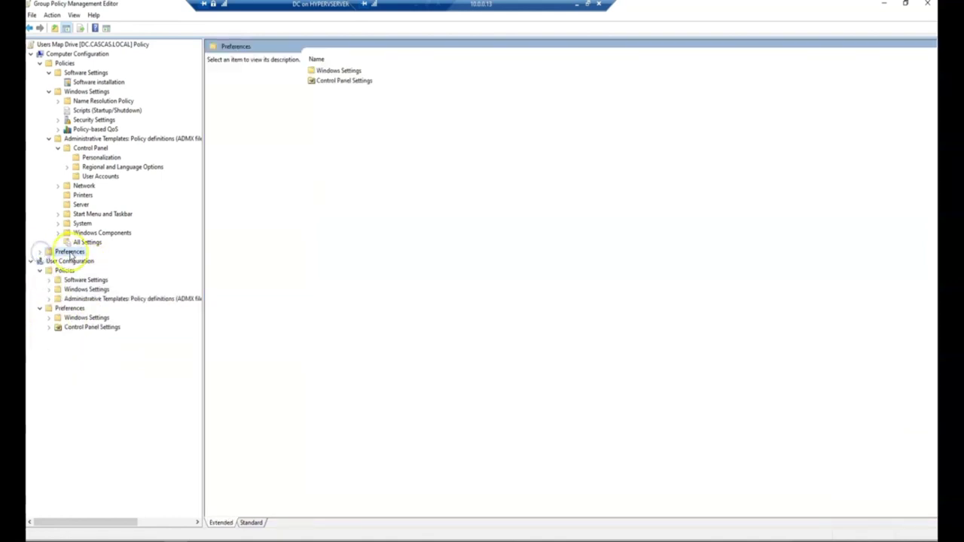
pyautogui.click(58, 149)
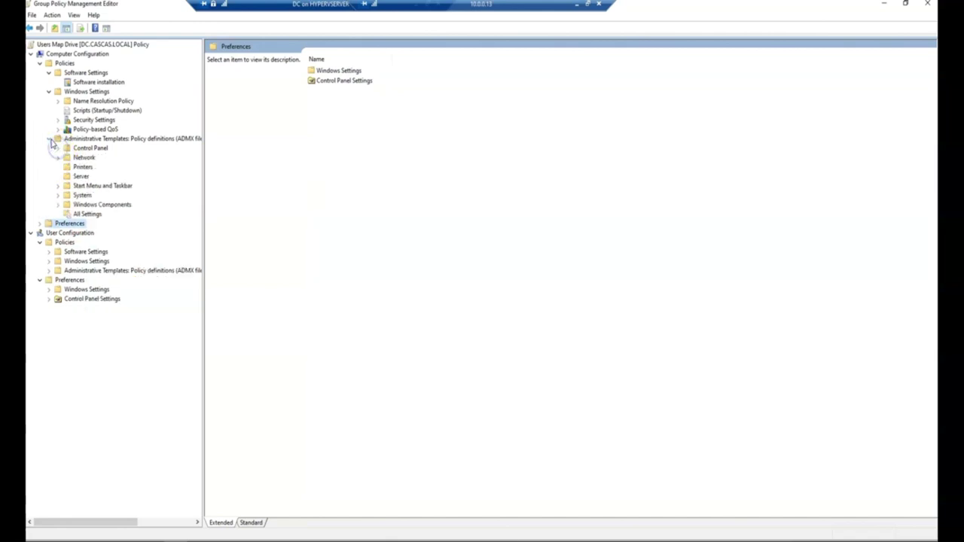
pyautogui.click(48, 139)
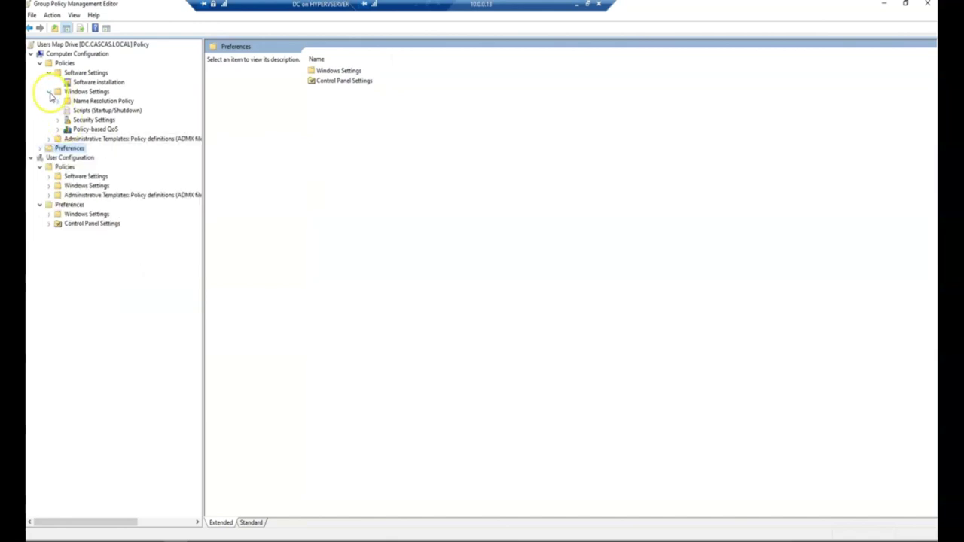
pyautogui.click(49, 92)
pyautogui.click(49, 73)
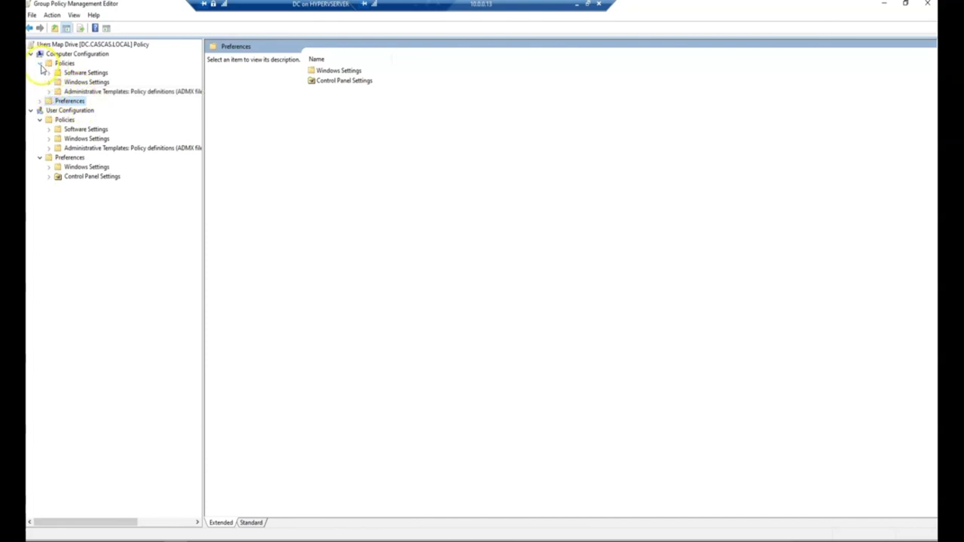
pyautogui.click(42, 65)
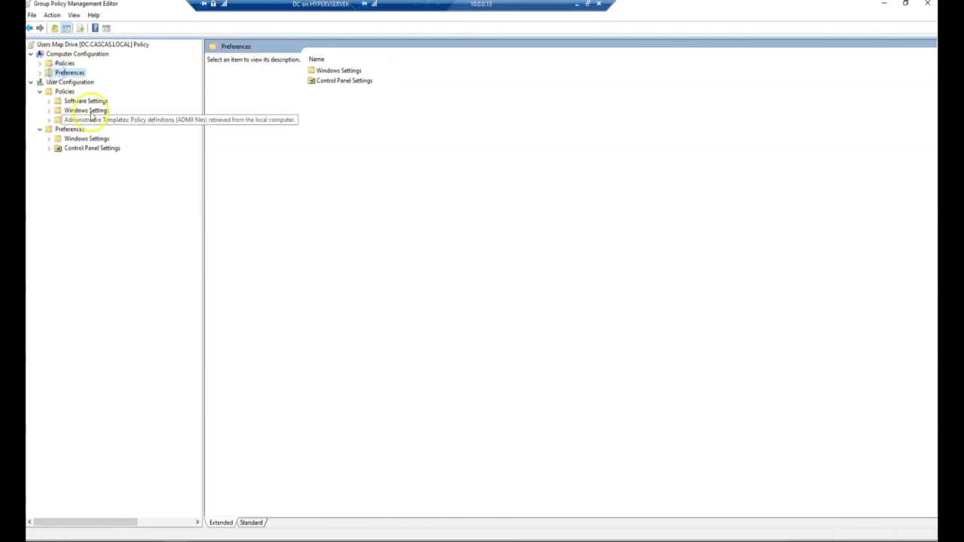
# Open Preferences > Control Panel Settings > Printers and bring up its New submenu.
pyautogui.click(40, 73)
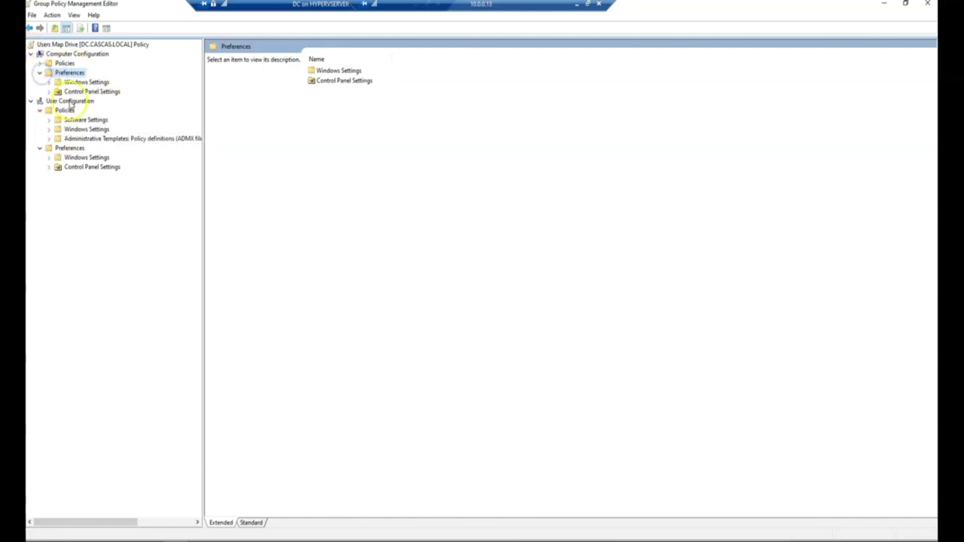
pyautogui.click(49, 92)
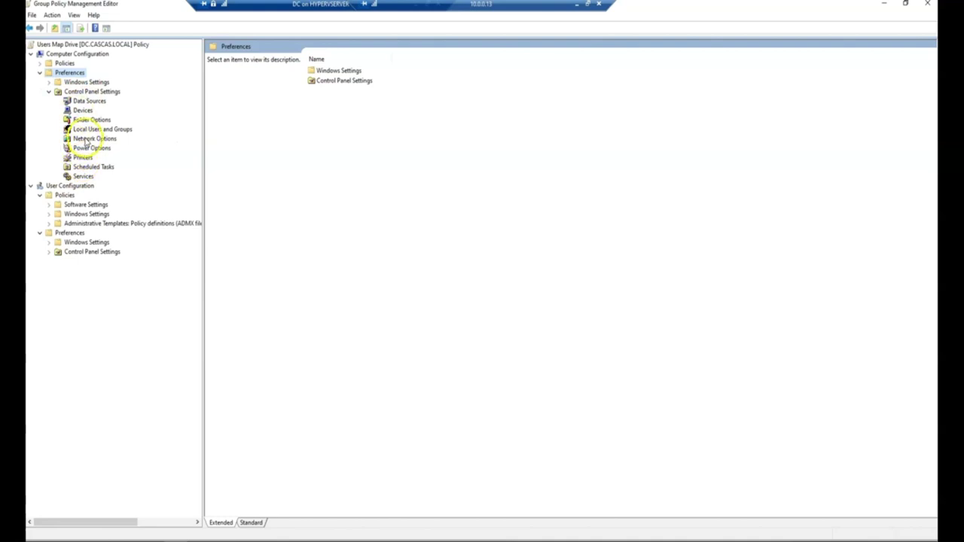
pyautogui.click(82, 157)
pyautogui.rightClick(82, 157)
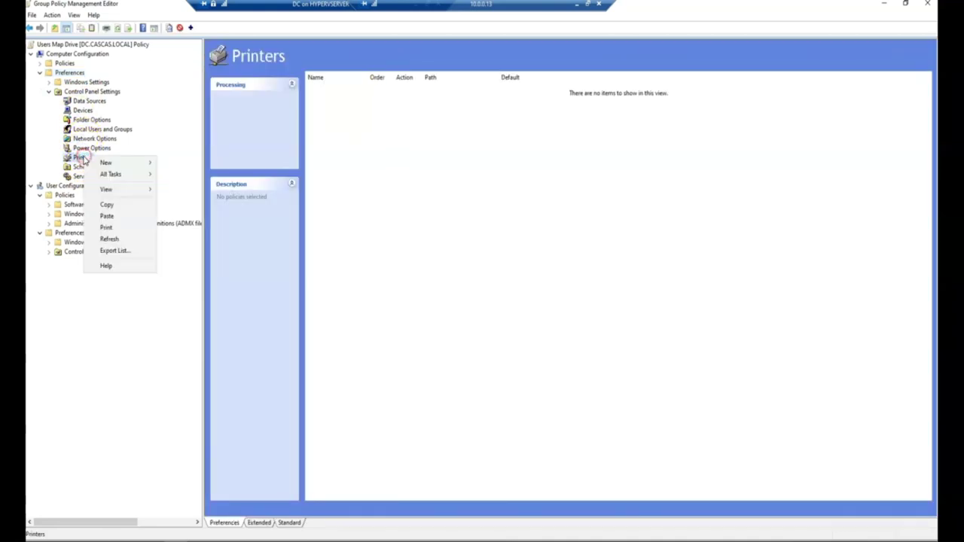
pyautogui.moveTo(121, 163)
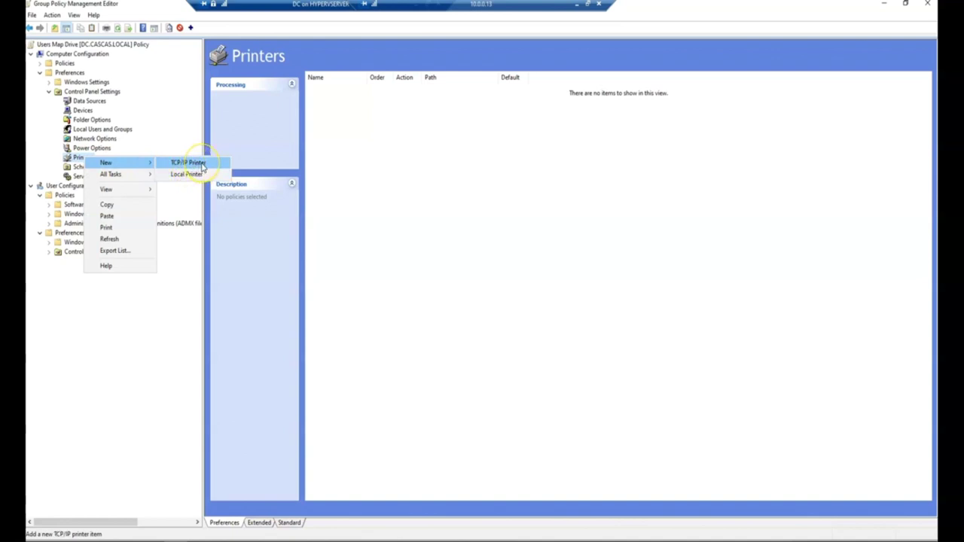
pyautogui.click(188, 163)
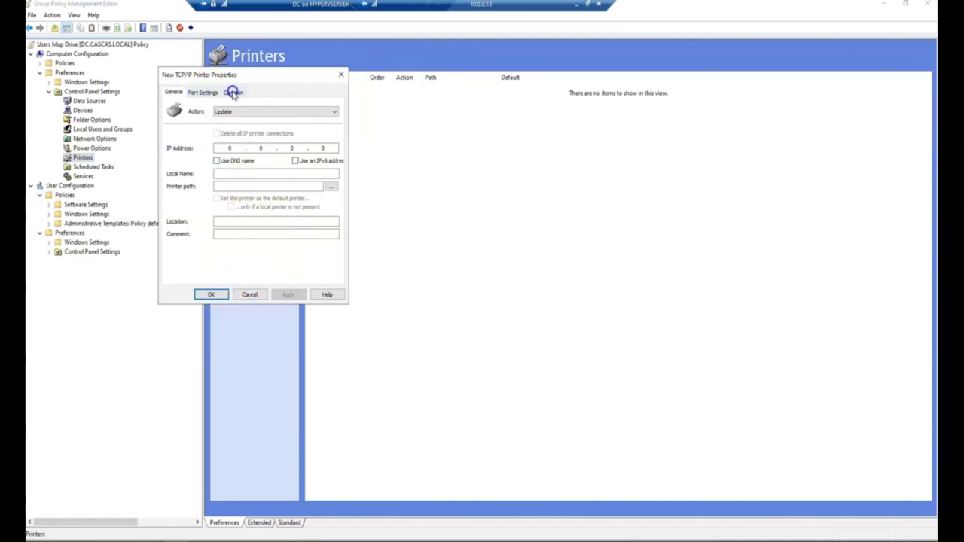
pyautogui.click(233, 92)
pyautogui.click(517, 312)
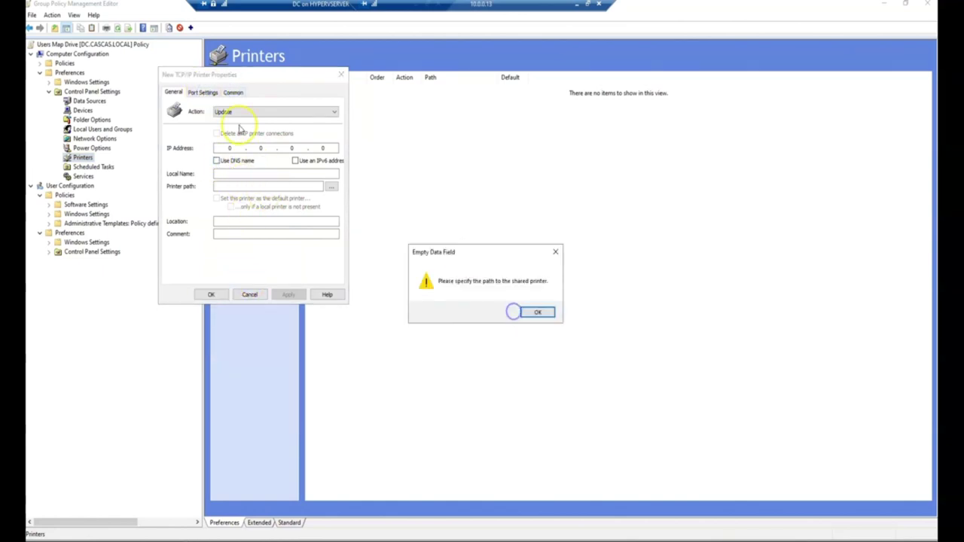
pyautogui.click(538, 312)
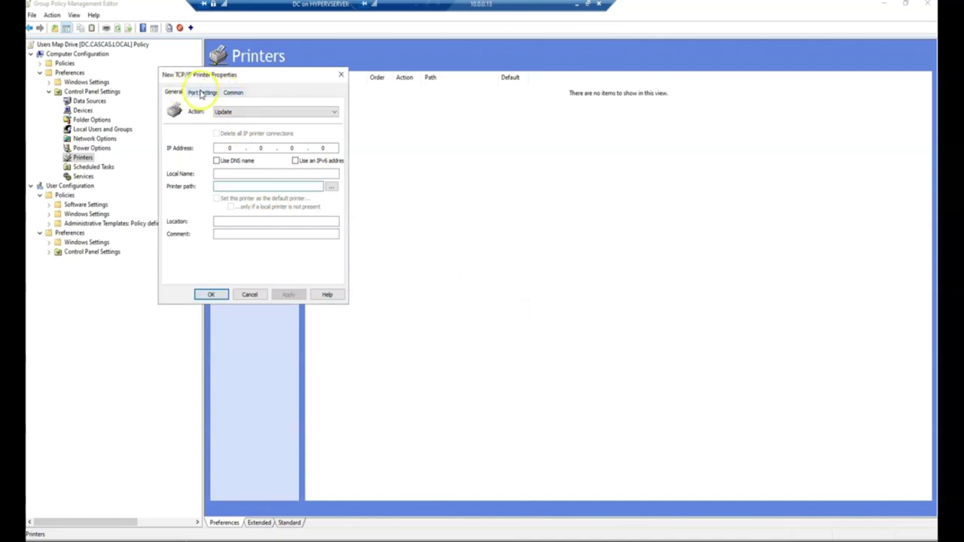
pyautogui.click(193, 92)
pyautogui.click(536, 312)
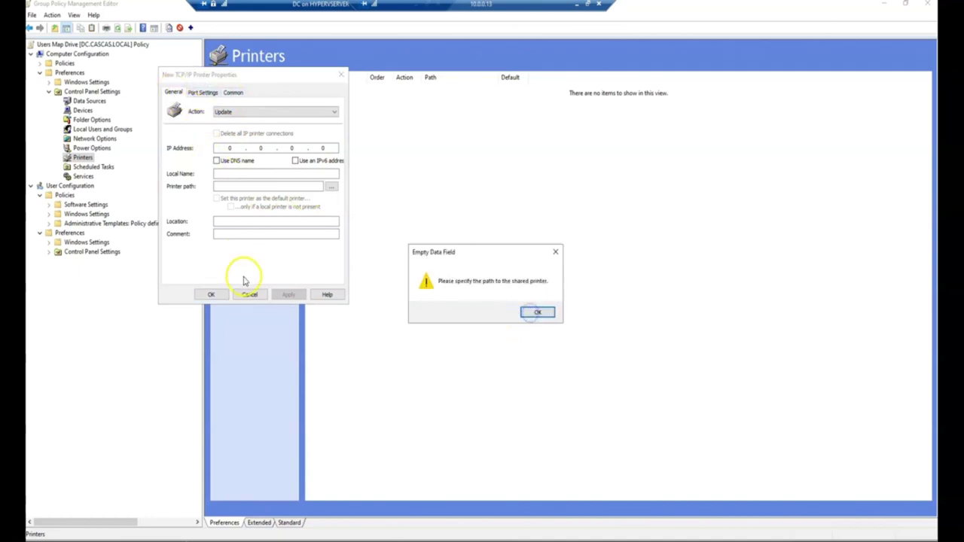
pyautogui.click(538, 312)
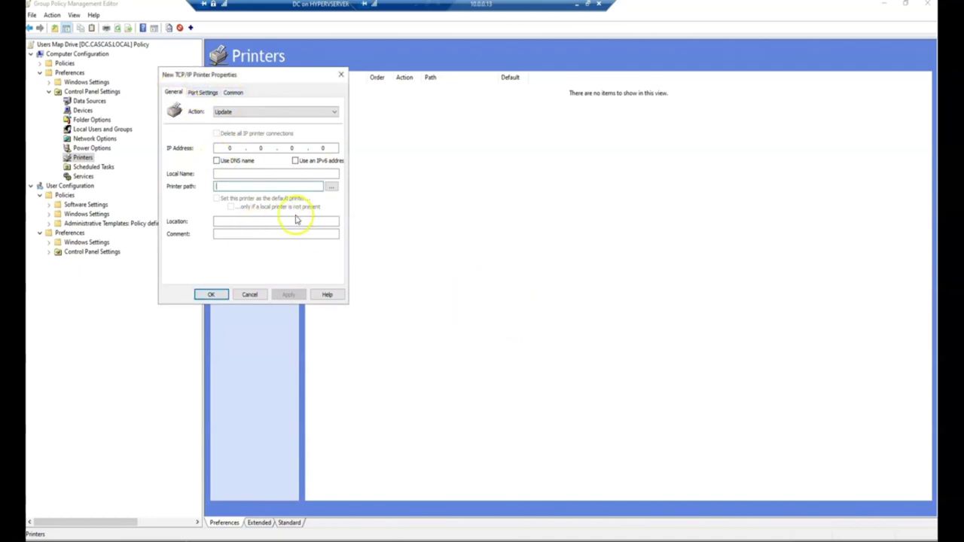
pyautogui.click(225, 185)
pyautogui.click(249, 295)
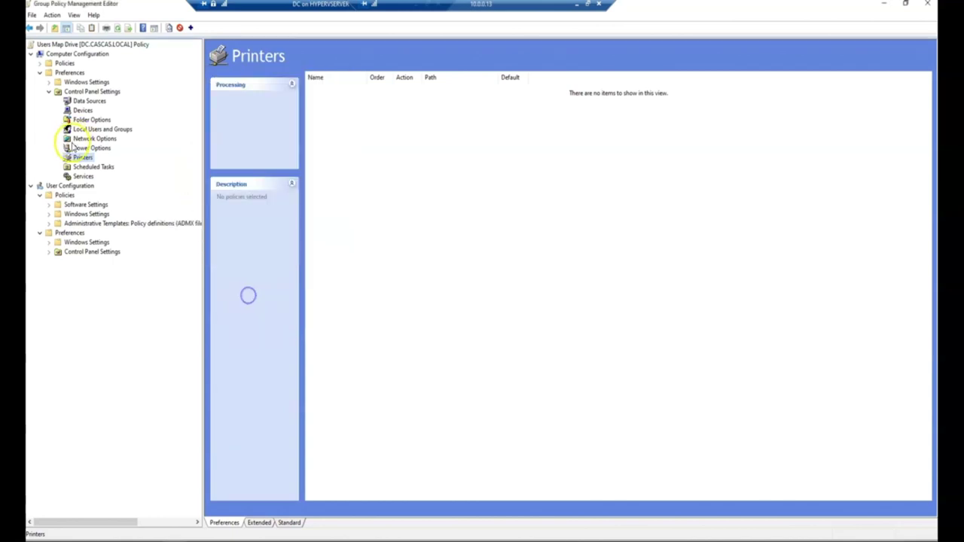
pyautogui.rightClick(81, 158)
pyautogui.moveTo(126, 163)
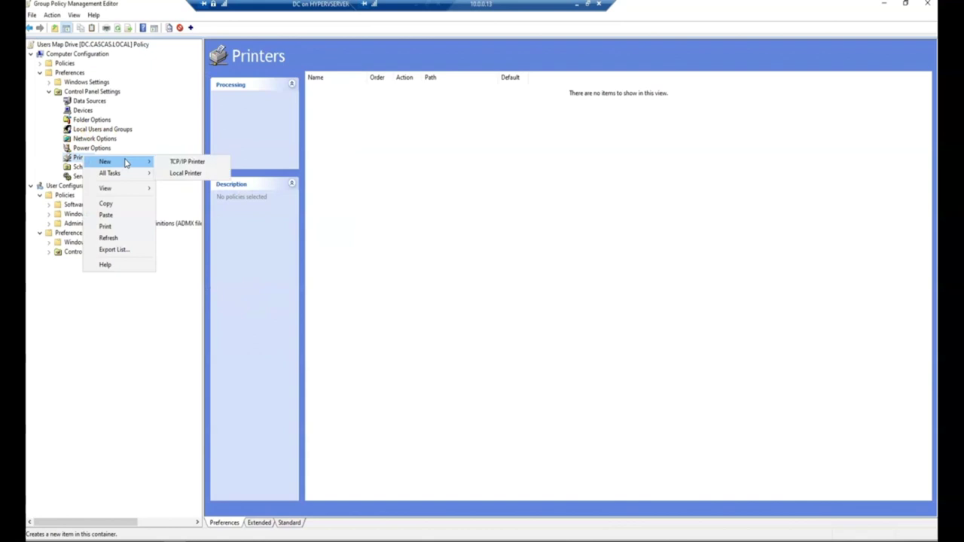
pyautogui.click(193, 175)
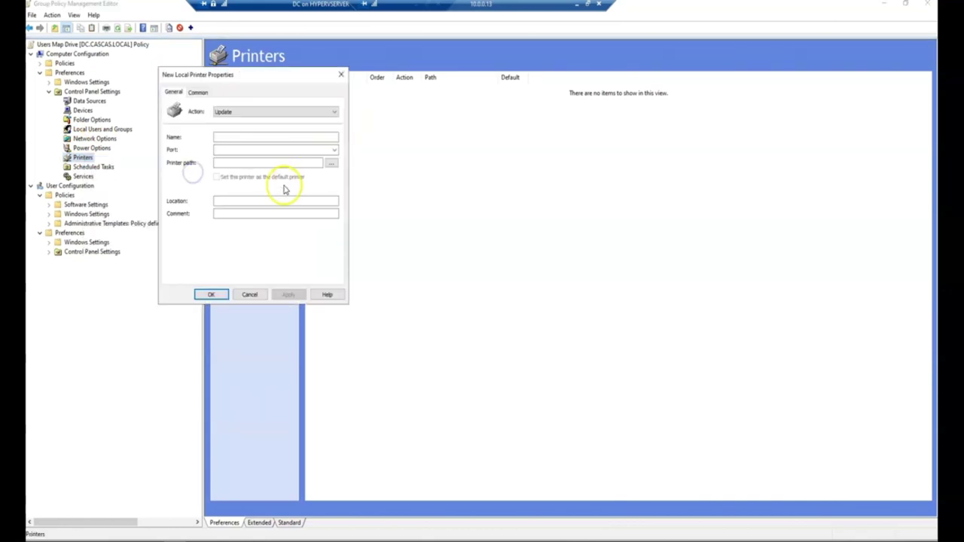
pyautogui.click(233, 136)
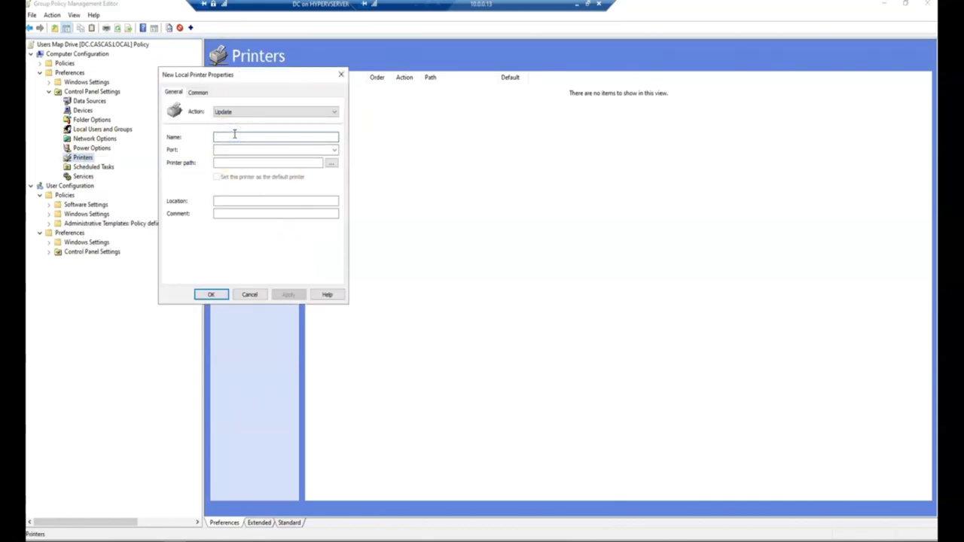
pyautogui.click(333, 150)
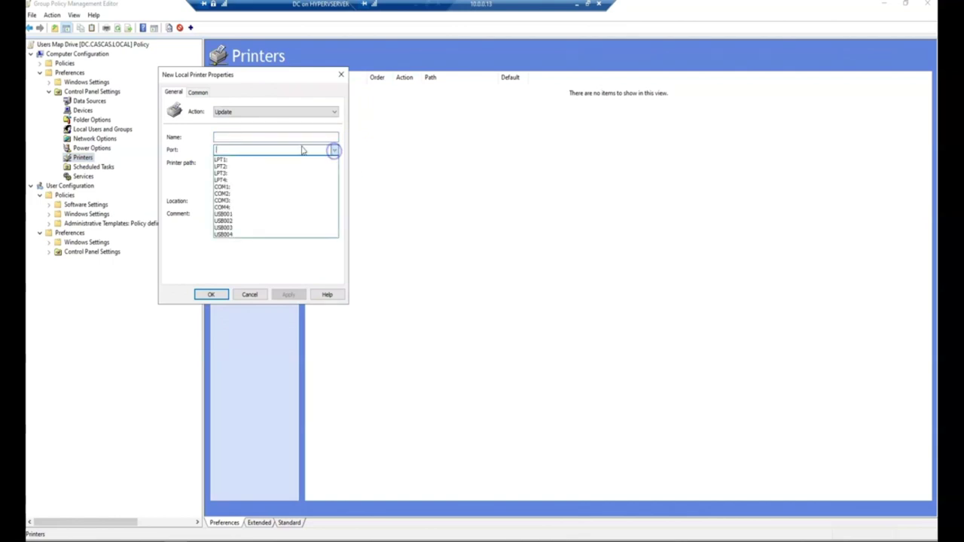
pyautogui.click(172, 238)
pyautogui.click(238, 161)
pyautogui.click(331, 163)
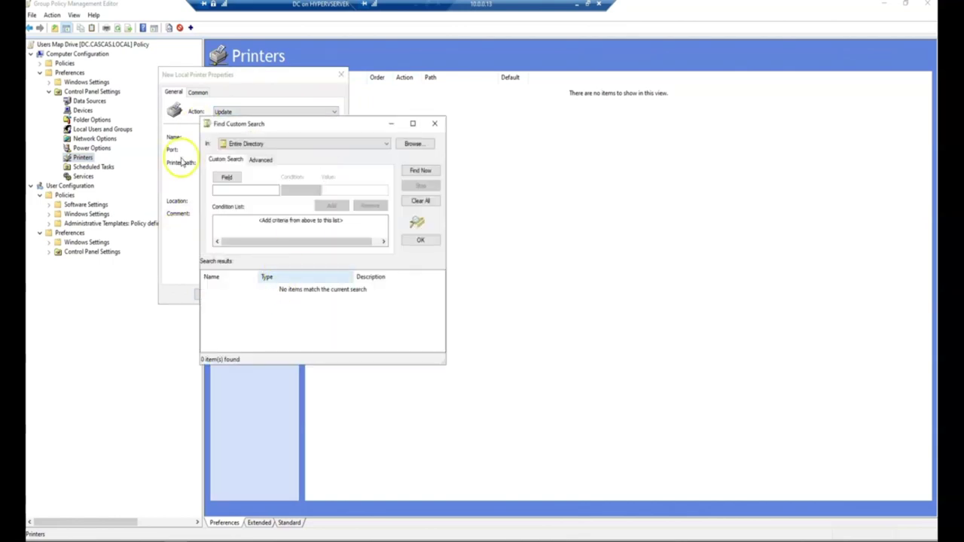
pyautogui.click(435, 123)
pyautogui.click(239, 136)
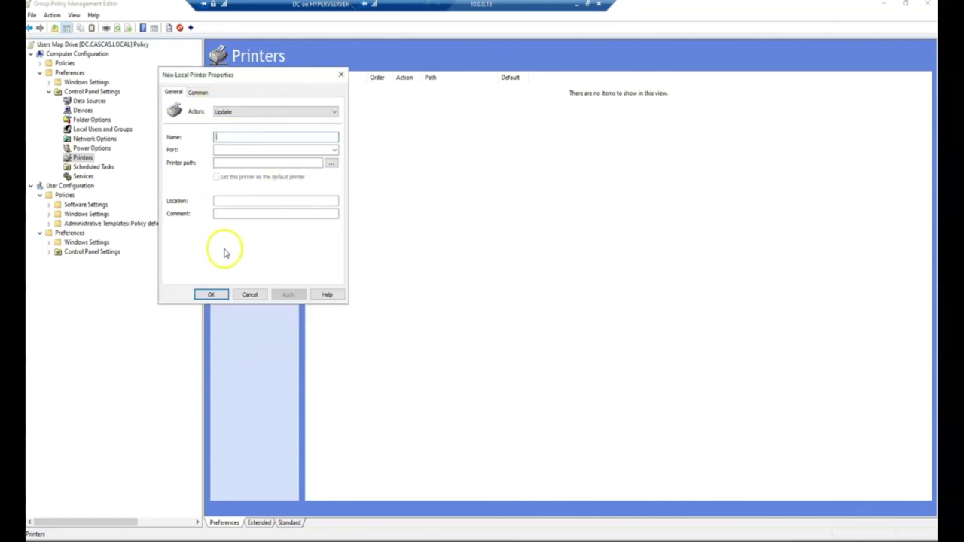
pyautogui.click(249, 295)
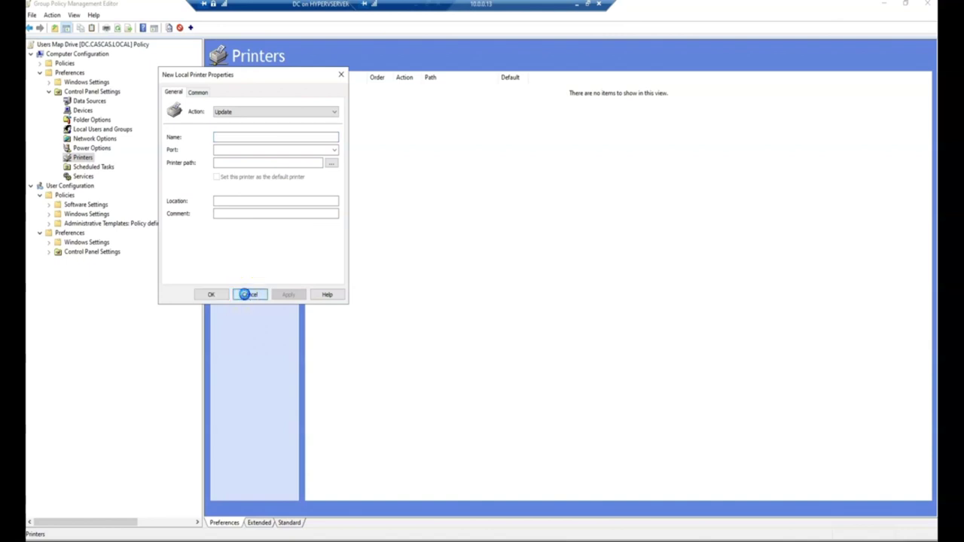
pyautogui.rightClick(82, 158)
pyautogui.moveTo(129, 164)
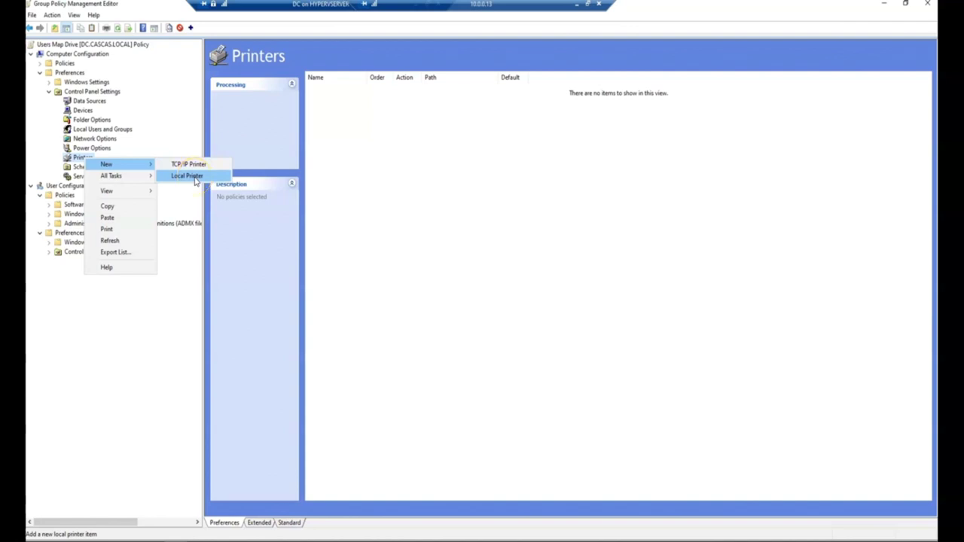
pyautogui.click(121, 415)
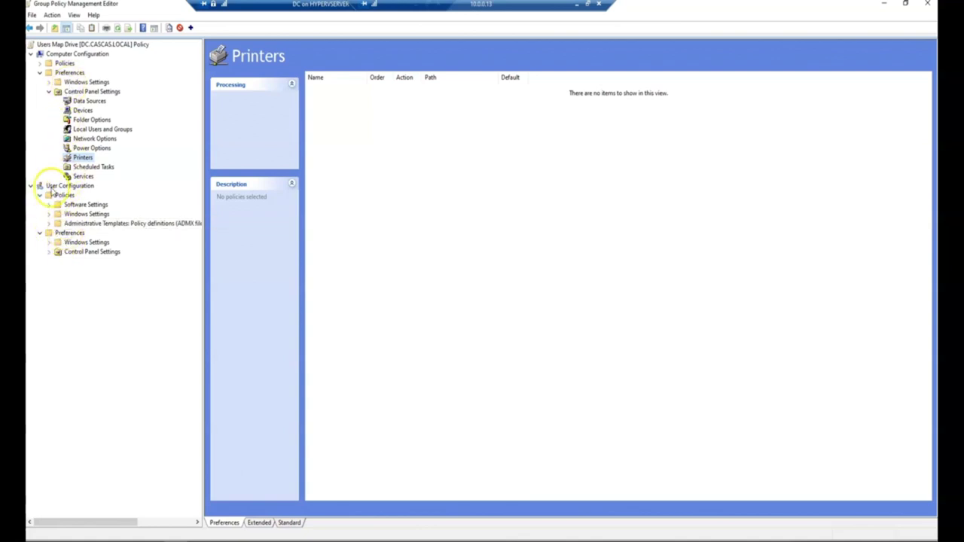
# Compare the New printer options of the user and computer Printers preferences.
pyautogui.click(49, 253)
pyautogui.click(80, 329)
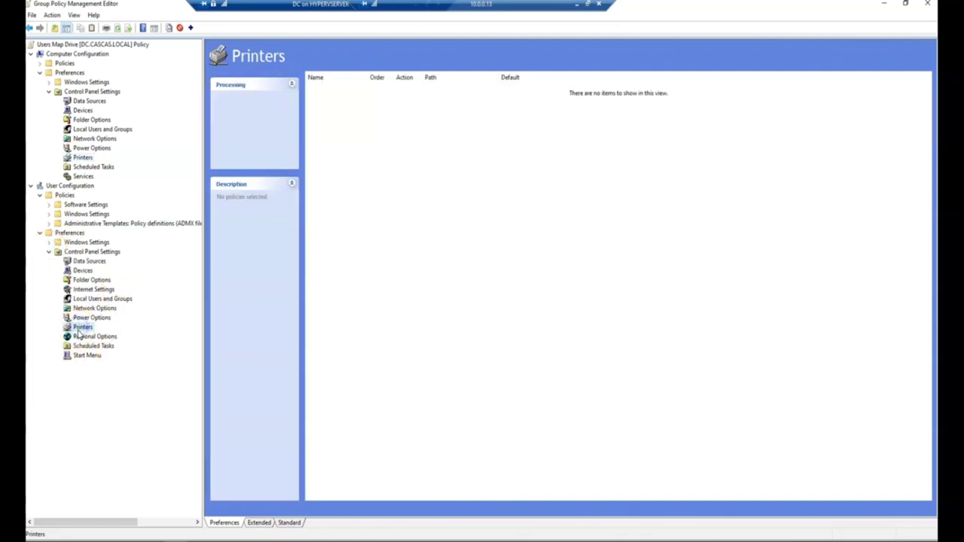
pyautogui.rightClick(83, 328)
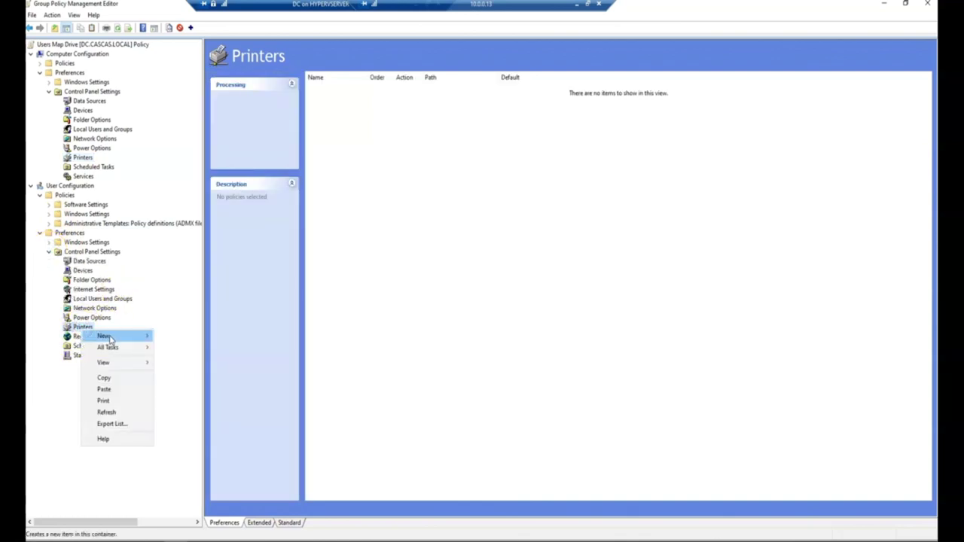
pyautogui.moveTo(111, 339)
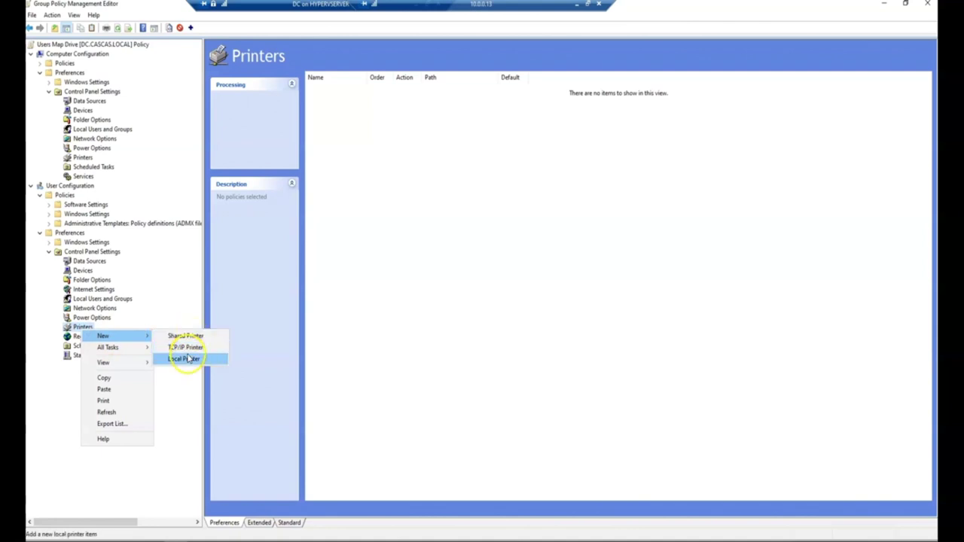
pyautogui.click(89, 156)
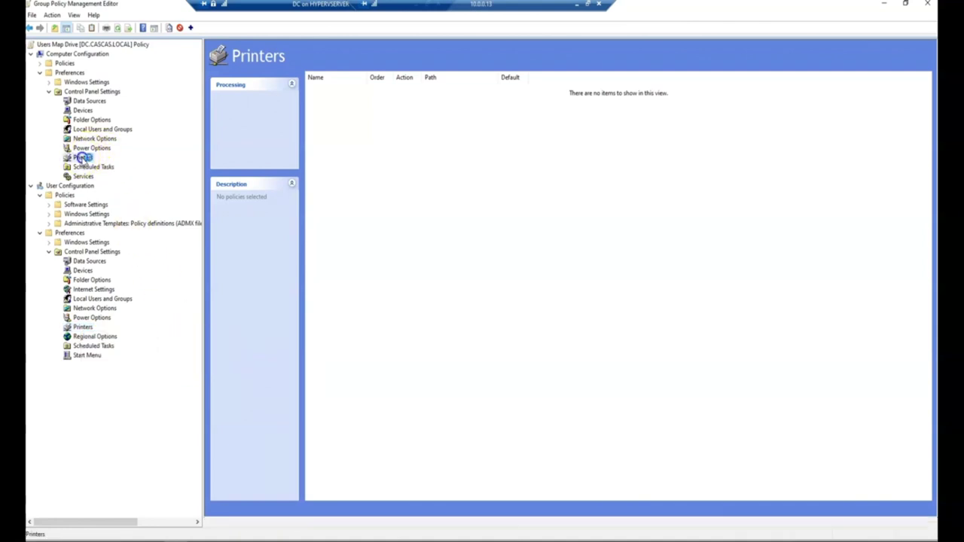
pyautogui.rightClick(89, 157)
pyautogui.click(129, 164)
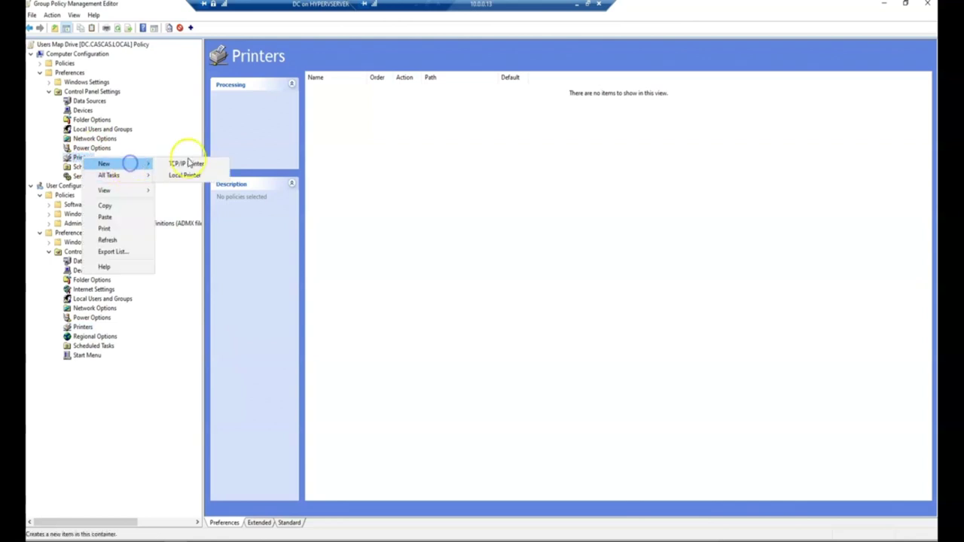
pyautogui.click(122, 417)
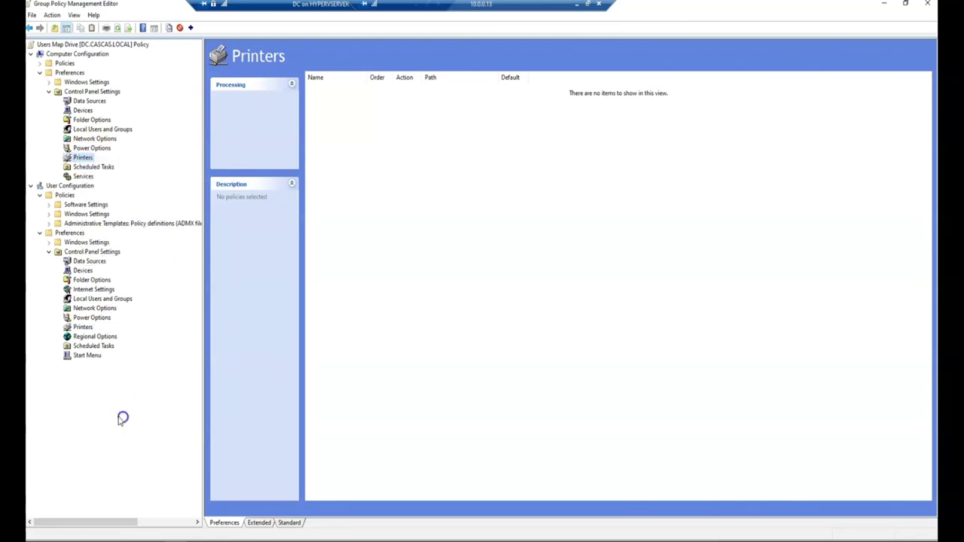
# Add a new Shared Printer item under user Printers and browse the directory for its share path.
pyautogui.rightClick(81, 328)
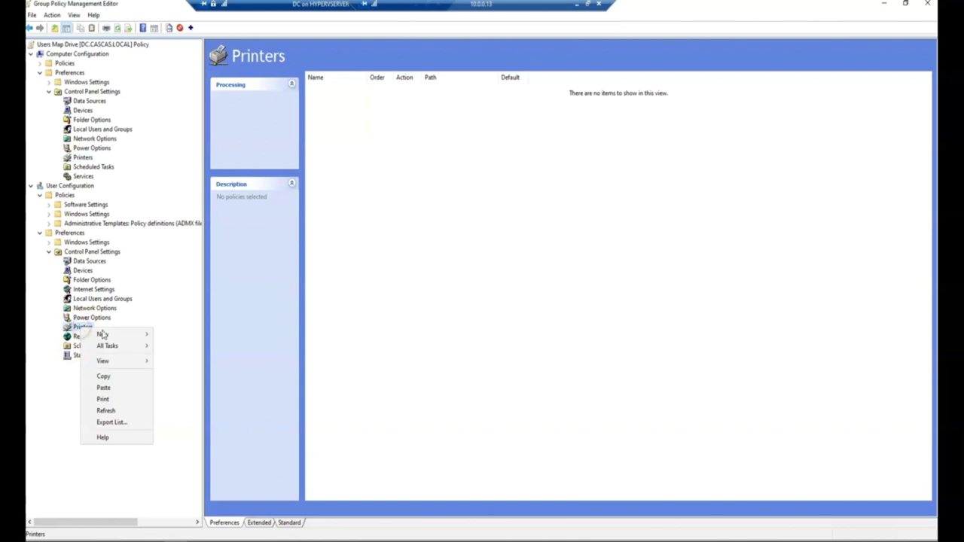
pyautogui.click(130, 336)
pyautogui.click(192, 338)
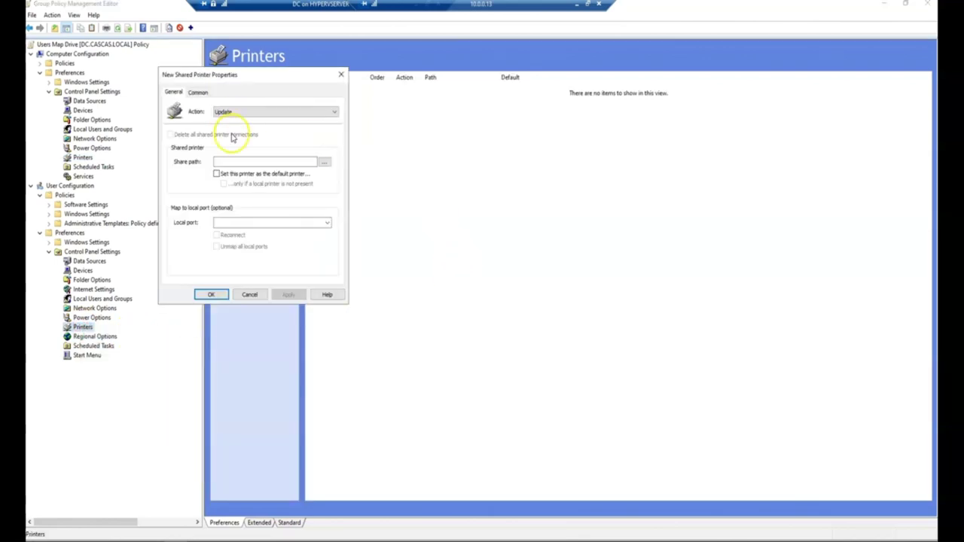
pyautogui.click(244, 161)
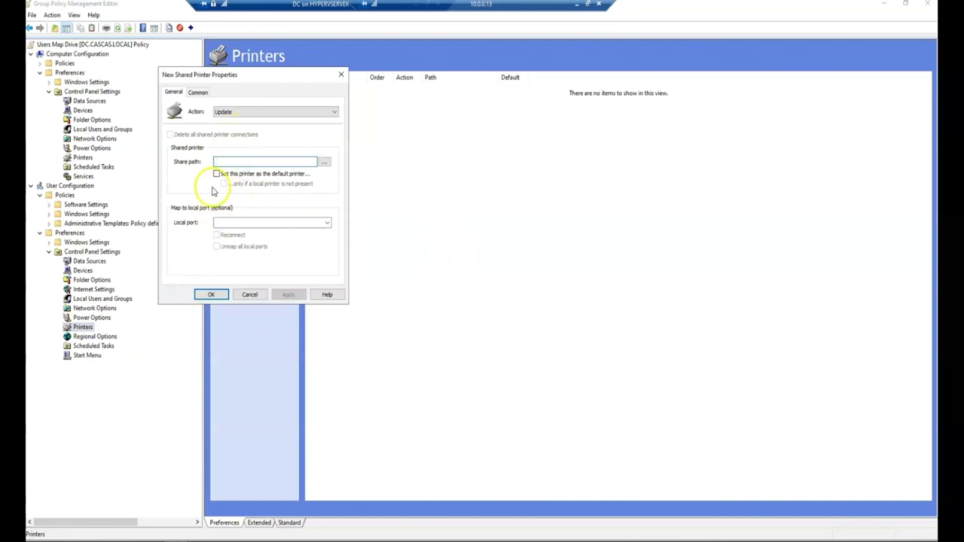
pyautogui.click(324, 161)
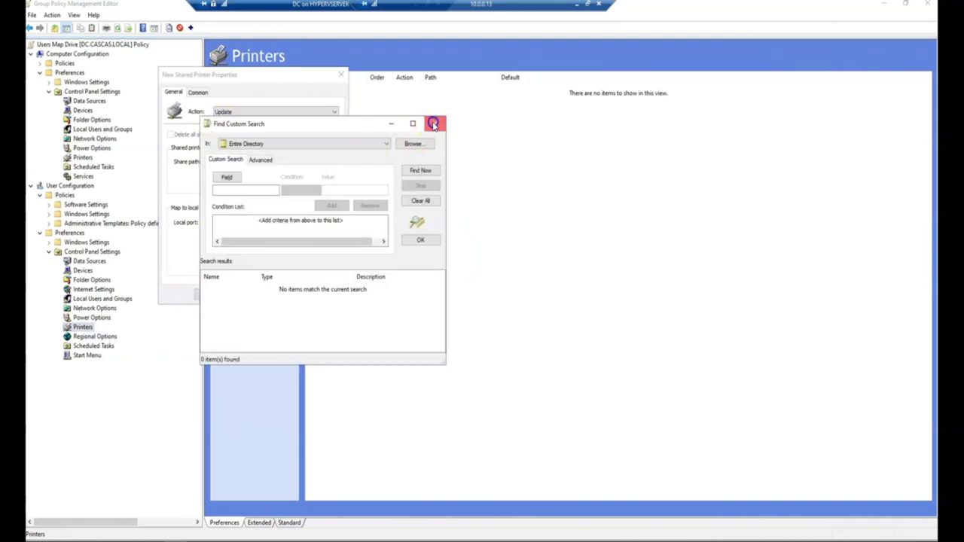
pyautogui.click(435, 123)
# Open \\dc via Run to review its Data, NETLOGON and SYSVOL shares, then minimize Explorer.
pyautogui.rightClick(34, 534)
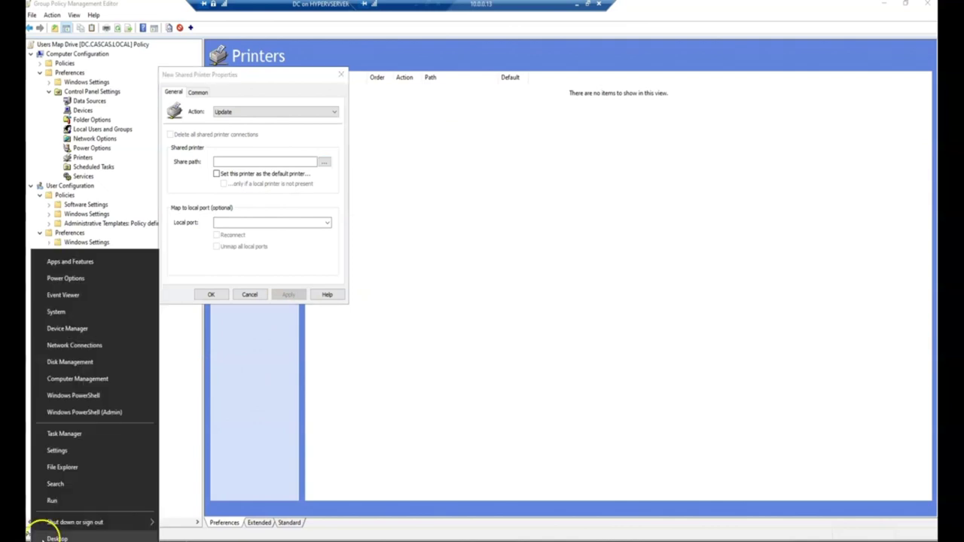
pyautogui.click(76, 501)
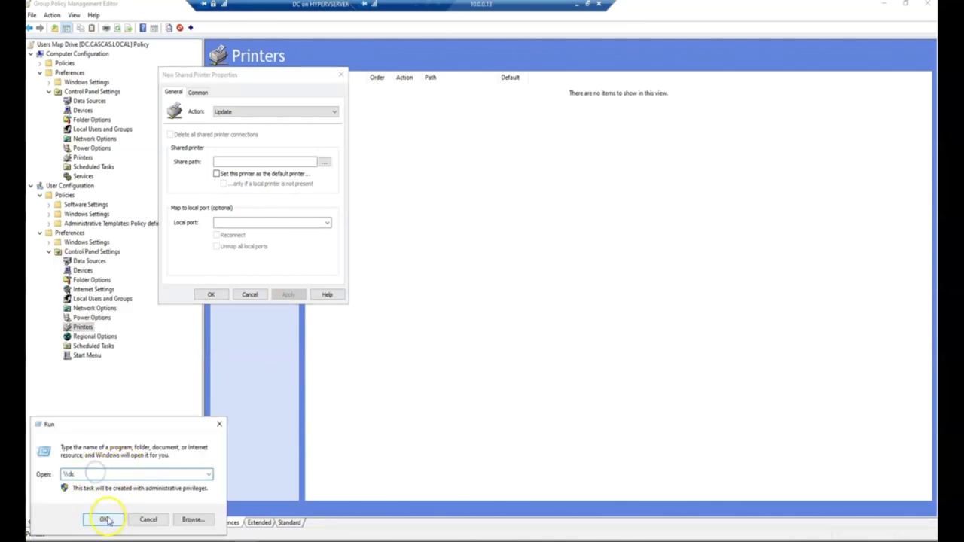
pyautogui.click(103, 519)
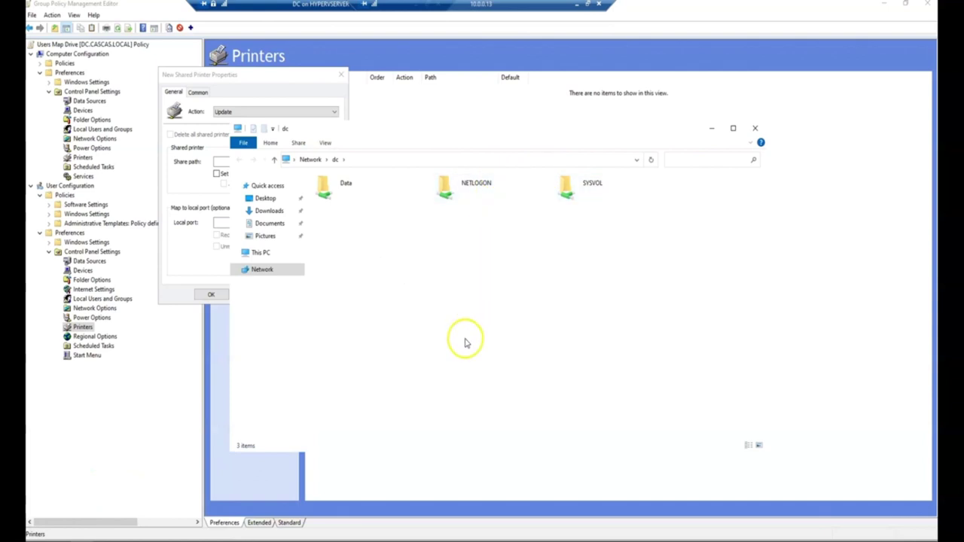
pyautogui.click(710, 130)
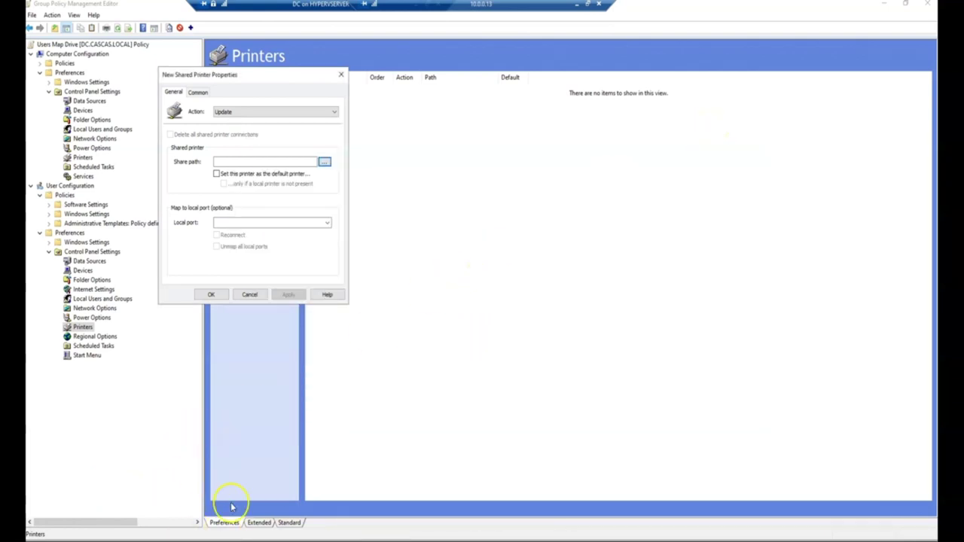
# Share the HP LaserJet (NPI745F12) under the name 'HP LaserJet Professional P1102w' in its printer properties.
pyautogui.click(365, 305)
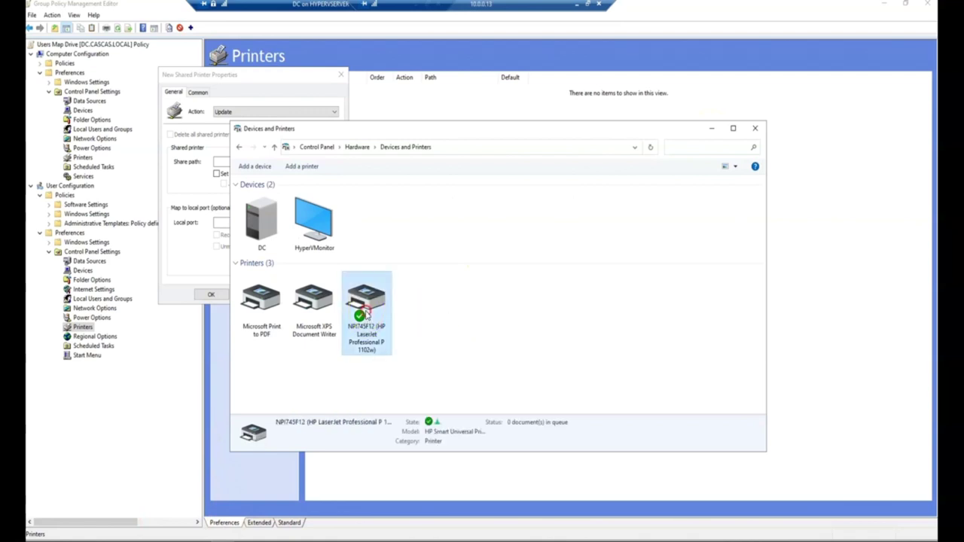
pyautogui.rightClick(367, 314)
pyautogui.click(418, 354)
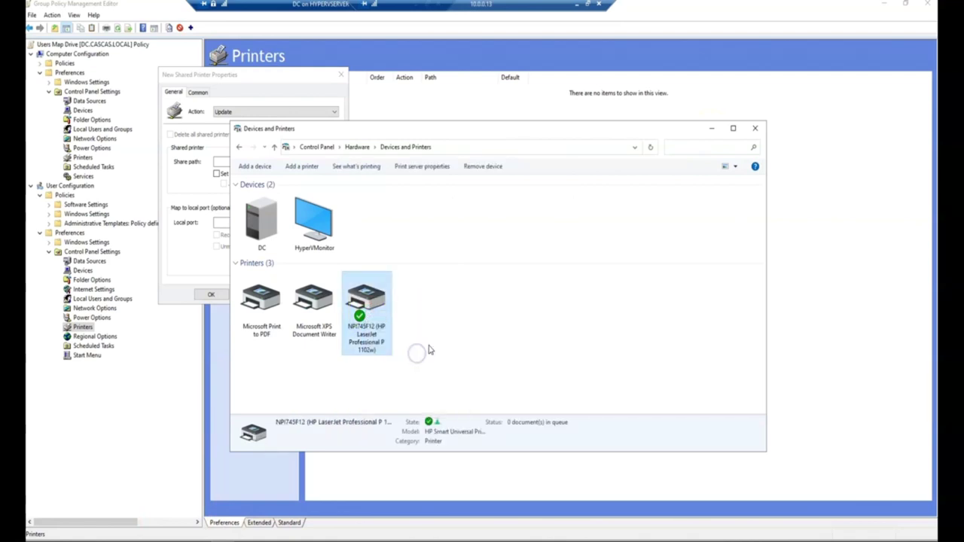
pyautogui.moveTo(497, 280); pyautogui.dragTo(455, 96)
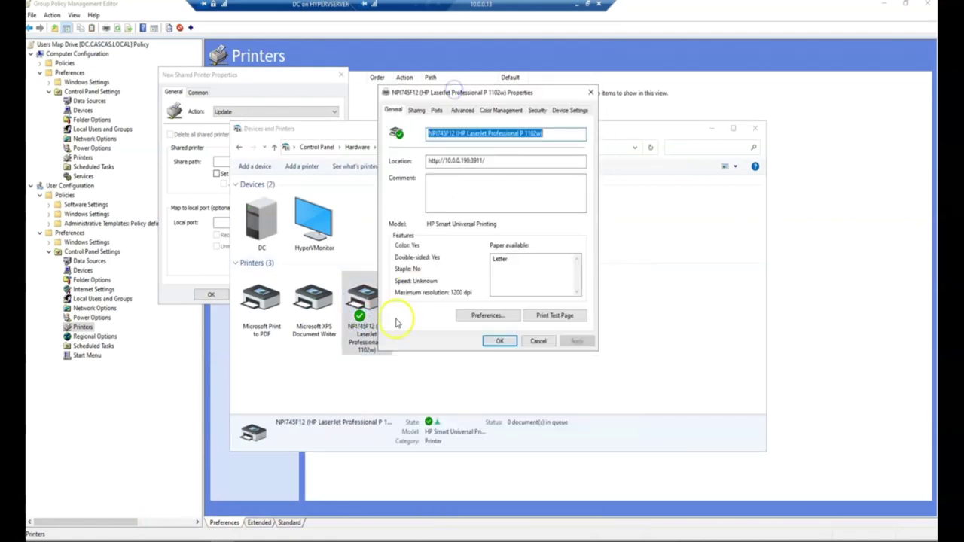
pyautogui.click(416, 111)
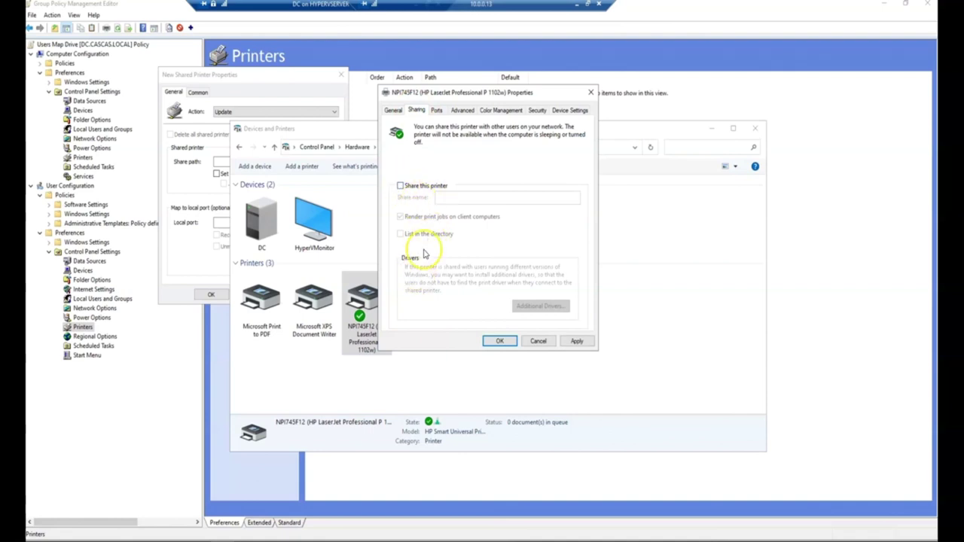
pyautogui.click(400, 186)
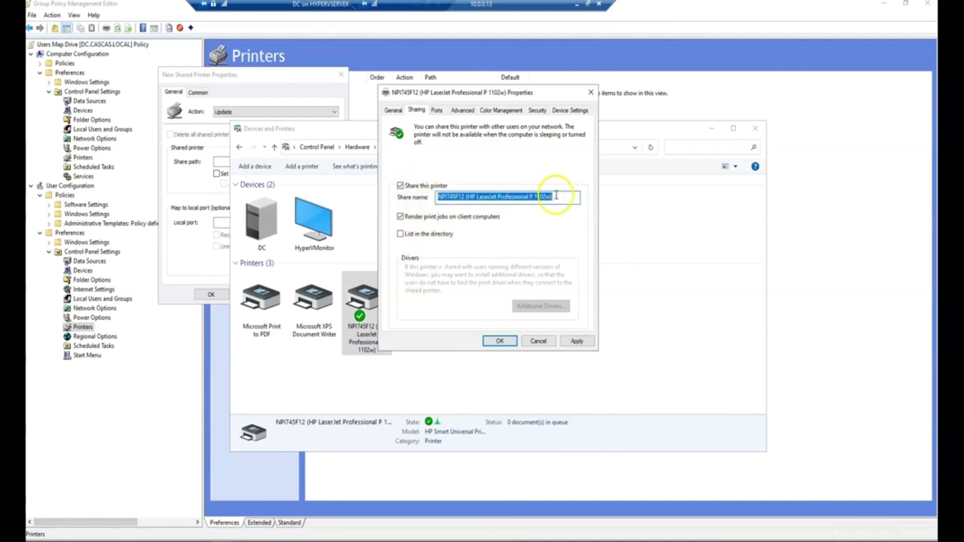
pyautogui.click(556, 196)
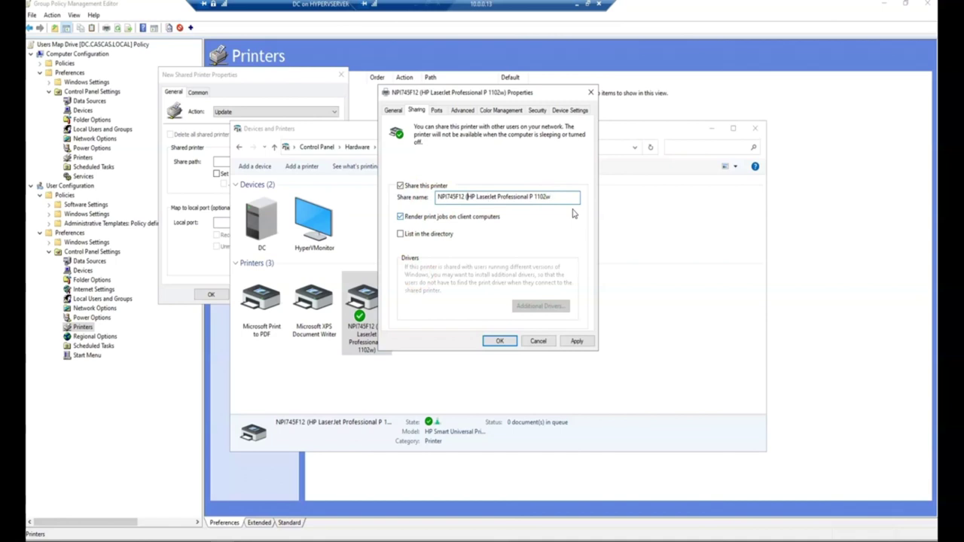
pyautogui.press('BackSpace')
pyautogui.press('BackSpace')
pyautogui.press('BackSpace')
pyautogui.press('BackSpace')
pyautogui.press('BackSpace')
pyautogui.press('BackSpace')
pyautogui.press('BackSpace')
pyautogui.press('BackSpace')
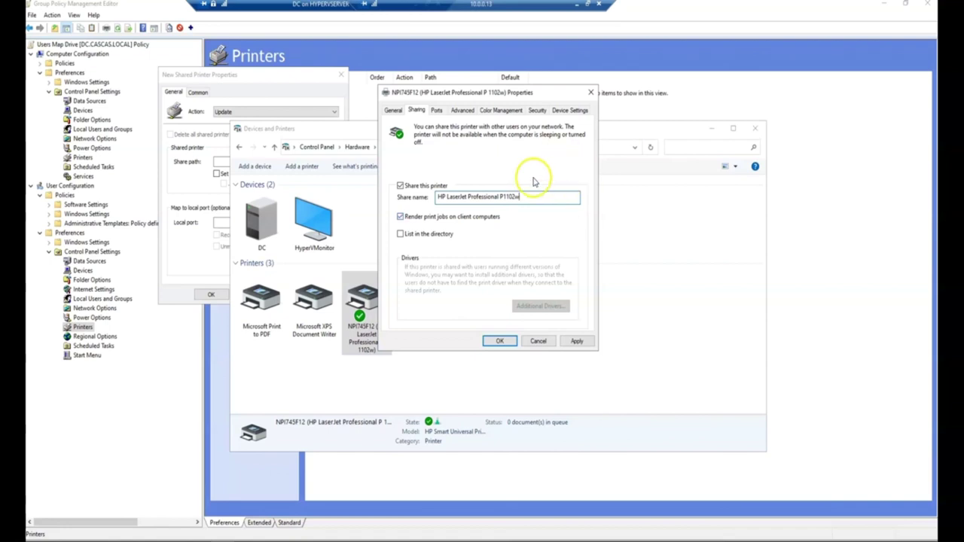
pyautogui.moveTo(521, 198); pyautogui.dragTo(437, 197)
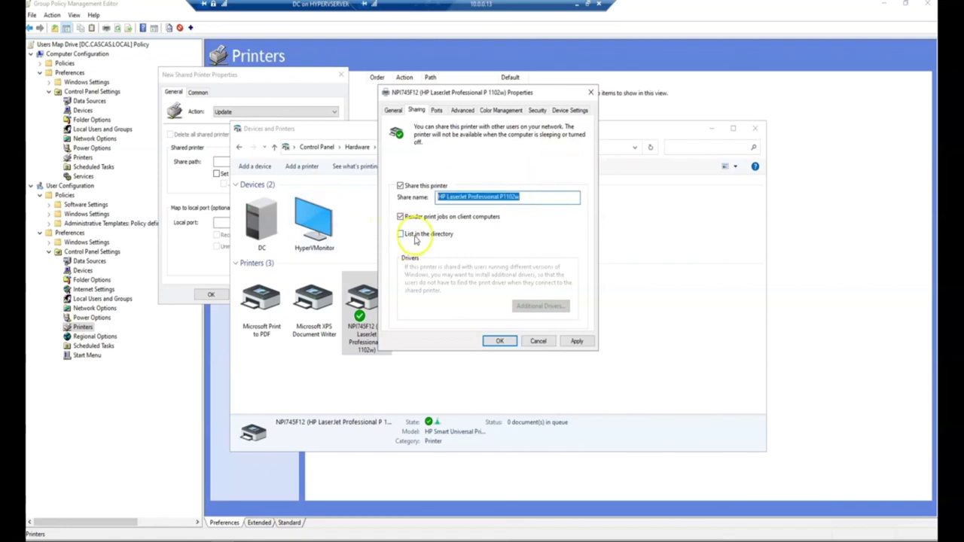
pyautogui.click(576, 343)
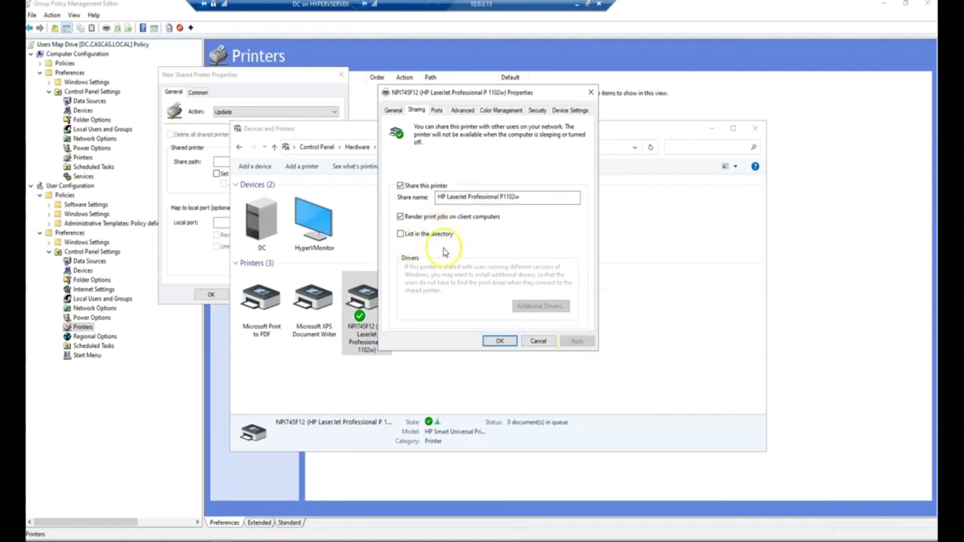
pyautogui.click(500, 341)
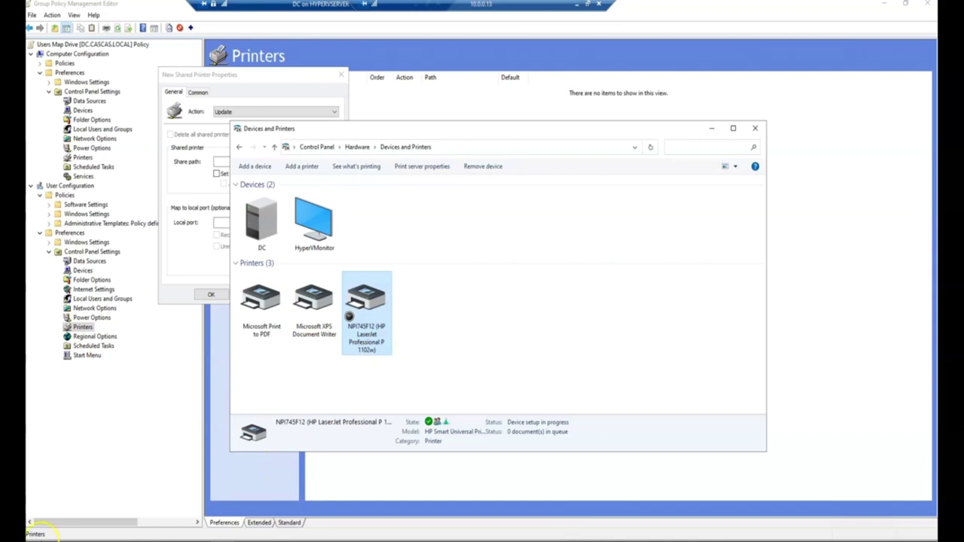
# Reopen \\dc and refresh it to find the newly shared HP LaserJet printer.
pyautogui.press('super+x')
pyautogui.click(108, 501)
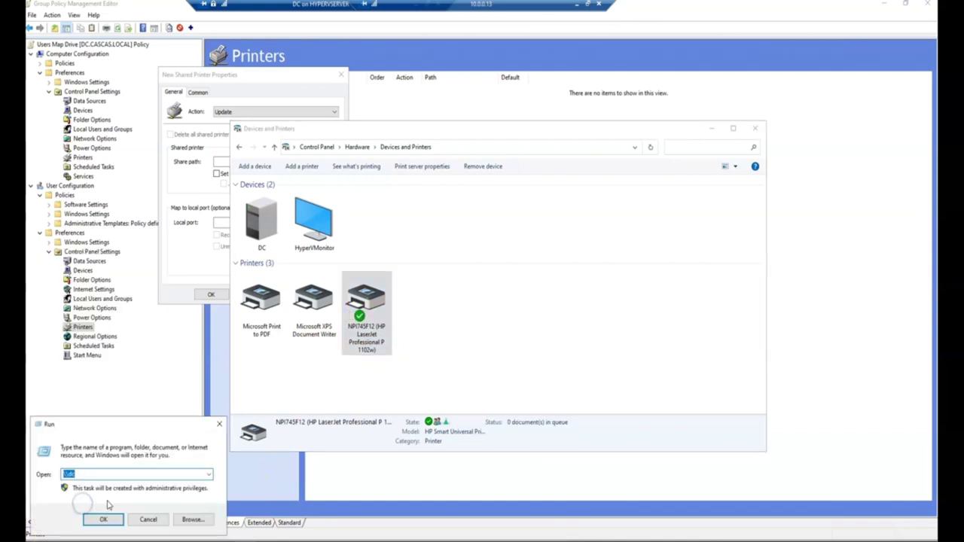
pyautogui.click(106, 519)
pyautogui.click(516, 157)
pyautogui.press('Return')
pyautogui.click(482, 185)
pyautogui.click(401, 160)
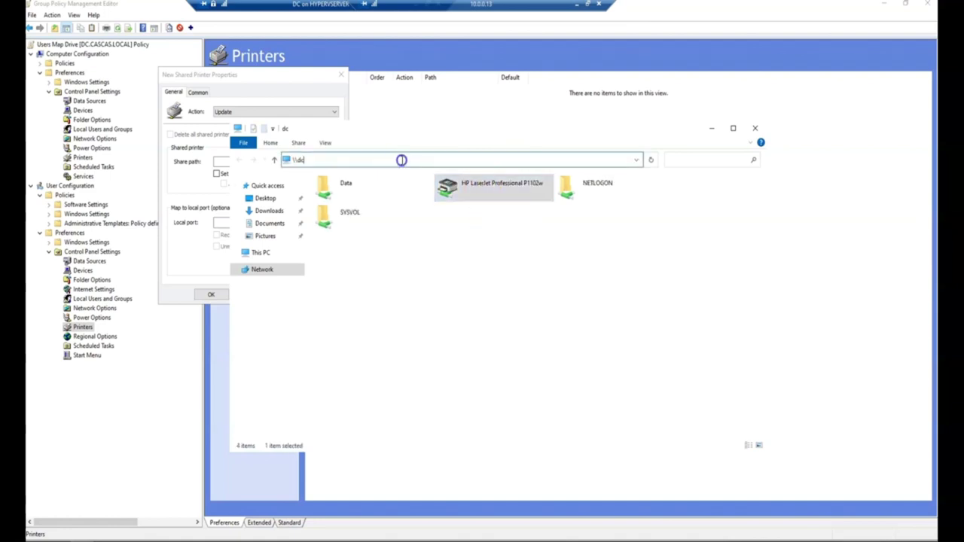
pyautogui.write('\\')
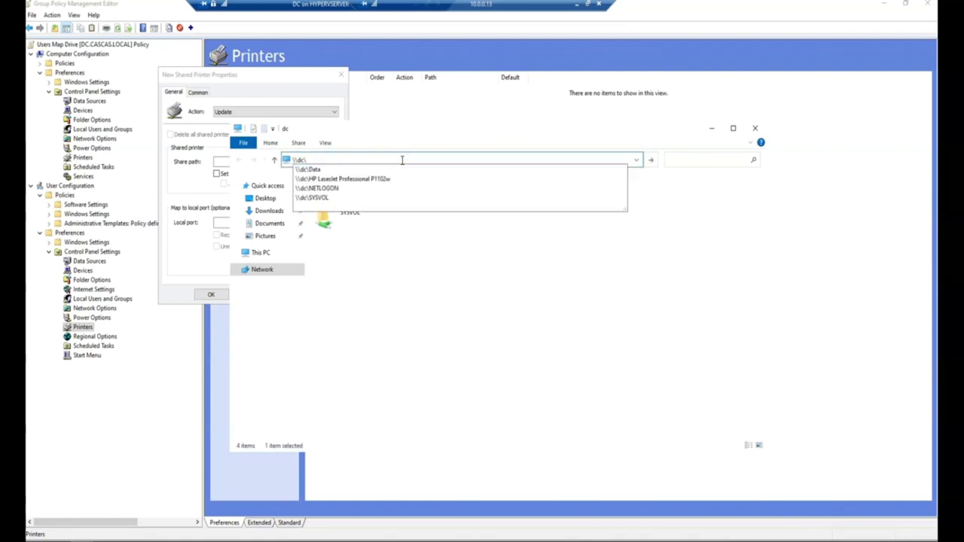
pyautogui.write('HP LaserJet Professional P1102w')
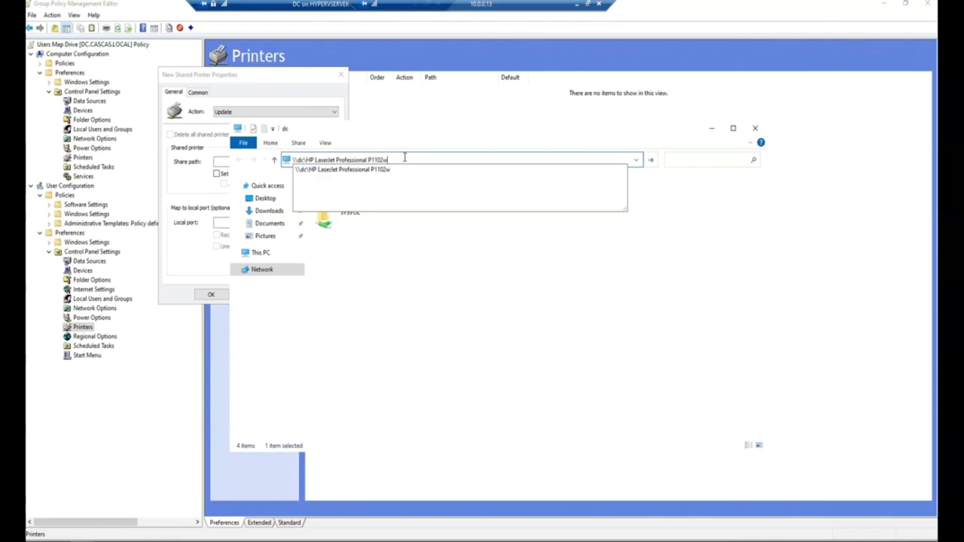
pyautogui.click(283, 159)
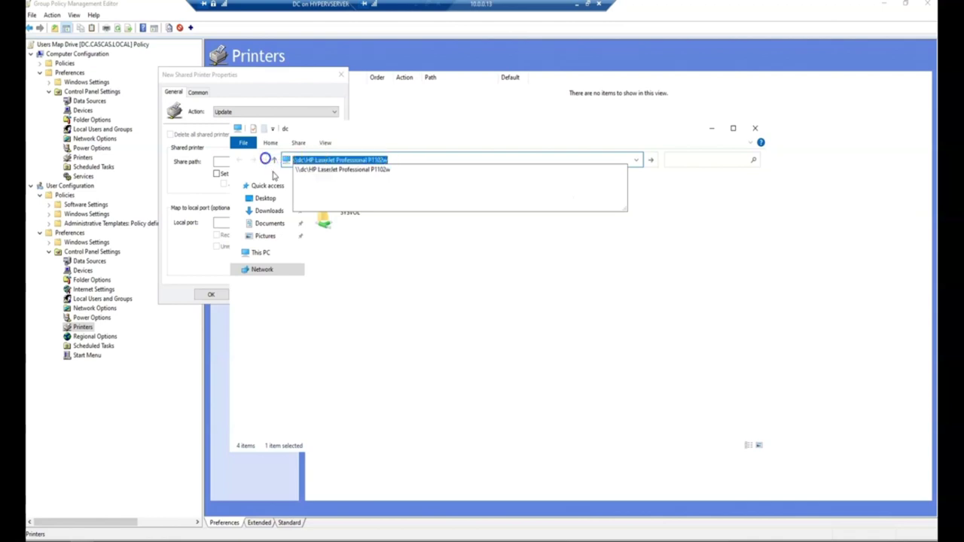
pyautogui.click(466, 337)
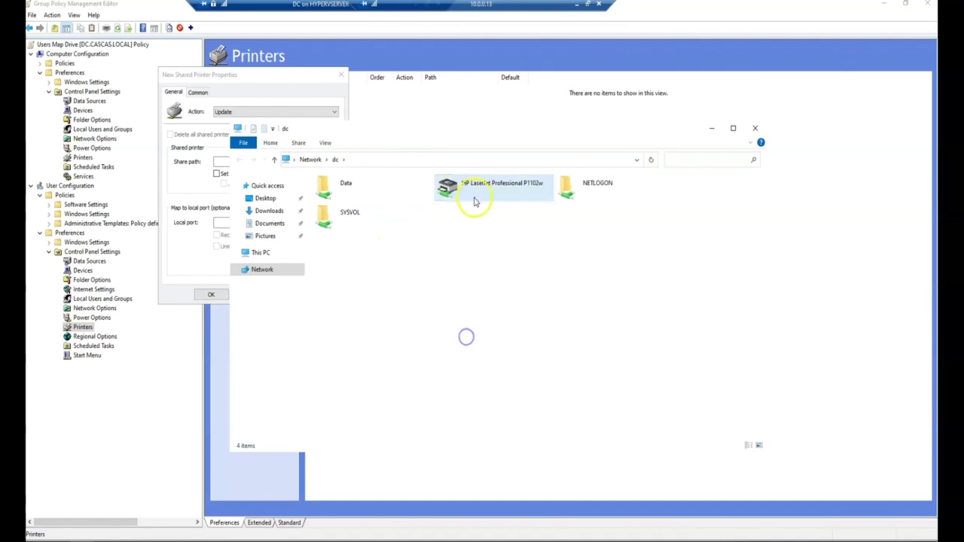
pyautogui.rightClick(475, 201)
pyautogui.click(480, 320)
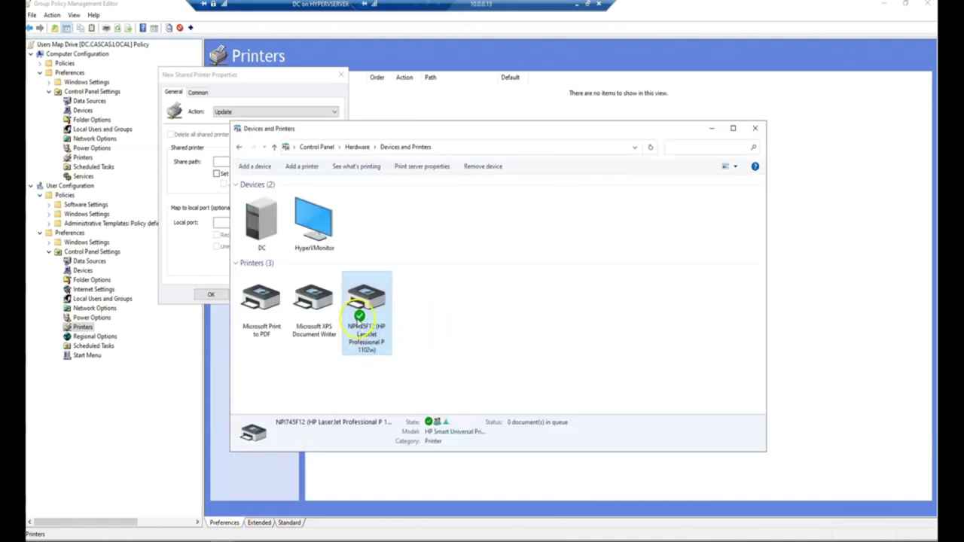
# Check the local HP printer's sharing settings in its properties.
pyautogui.rightClick(360, 315)
pyautogui.click(409, 360)
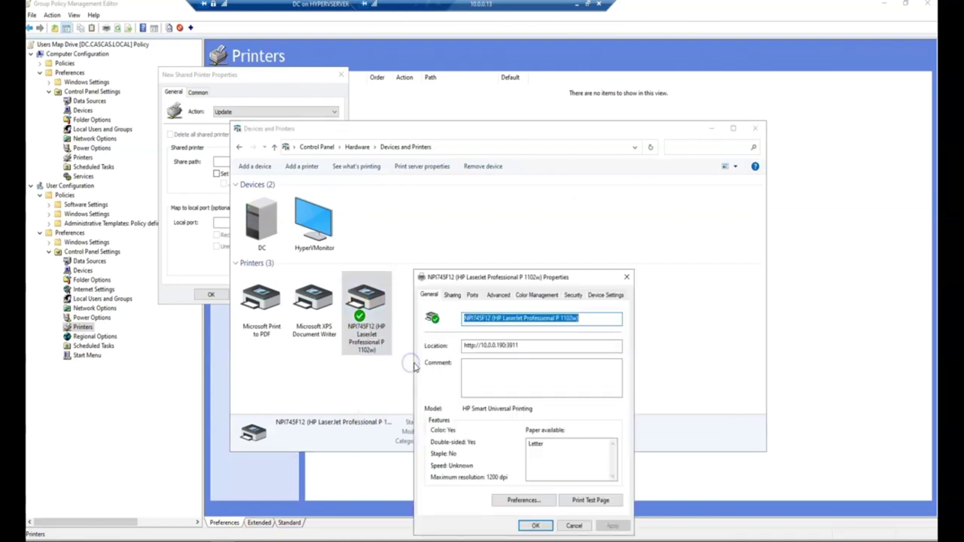
pyautogui.click(452, 295)
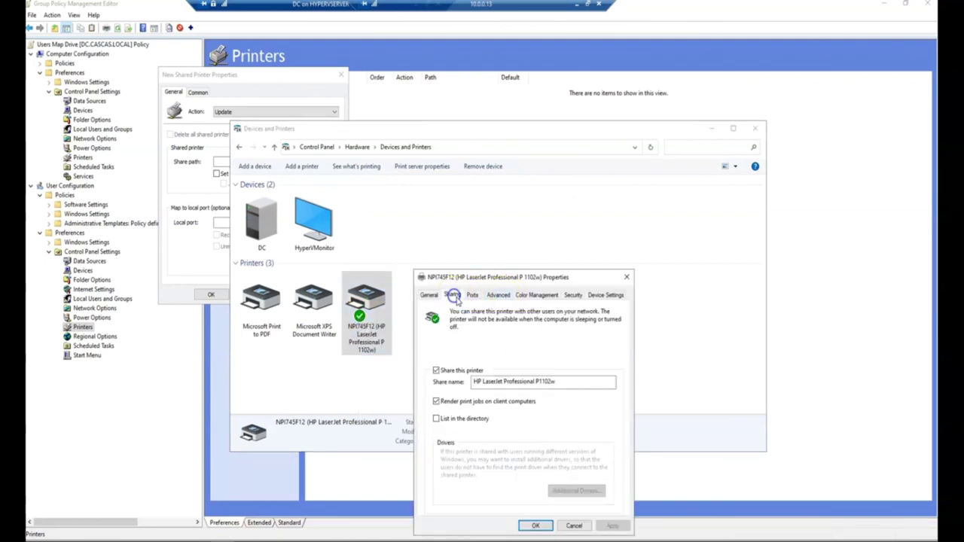
pyautogui.click(564, 527)
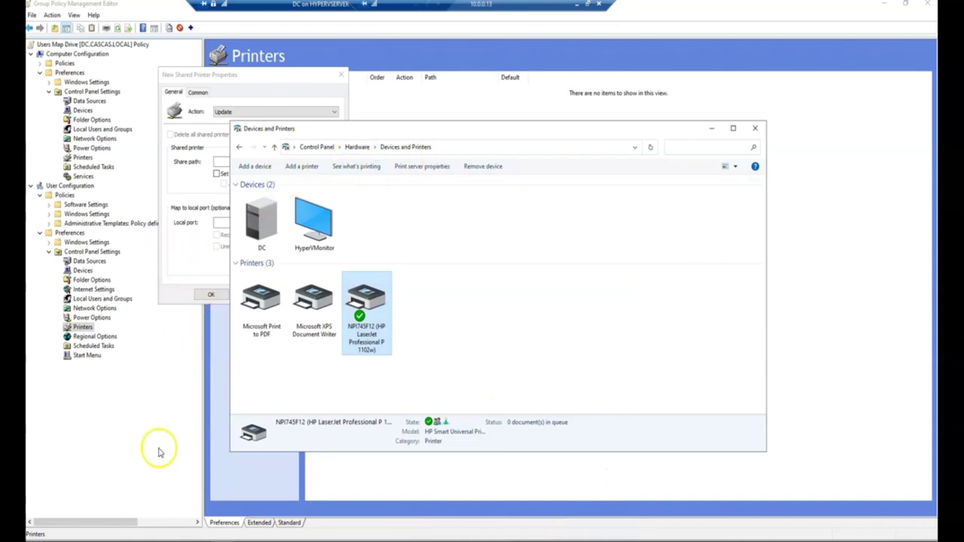
# Copy the path \\dc\HP LaserJet Professional P1102w and paste it into the shared printer's Share path.
pyautogui.moveTo(101, 482)
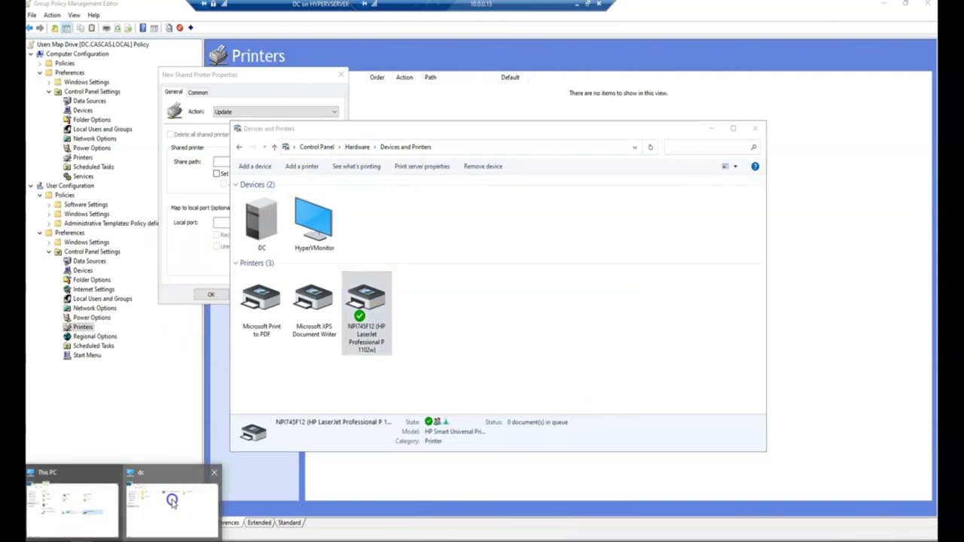
pyautogui.click(166, 495)
pyautogui.click(434, 160)
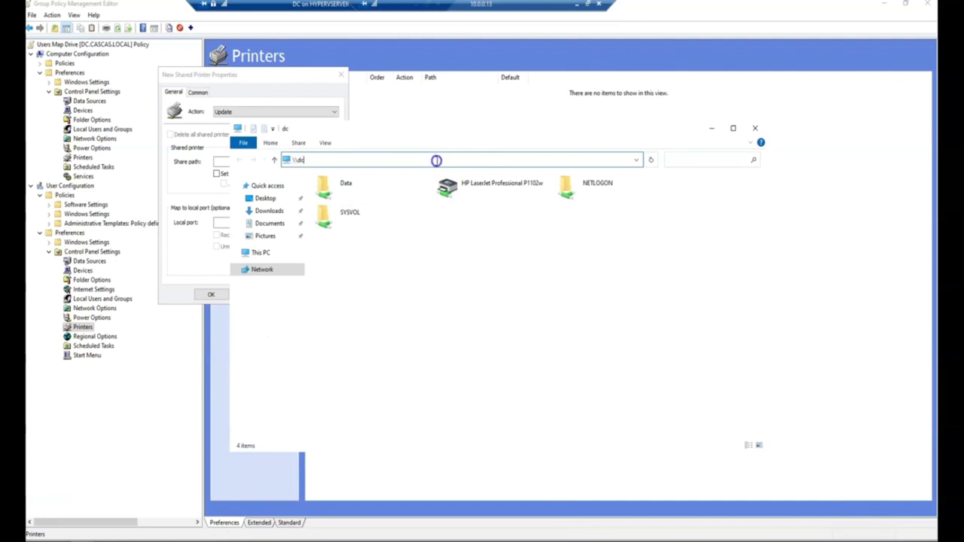
pyautogui.click(357, 162)
pyautogui.write('\\')
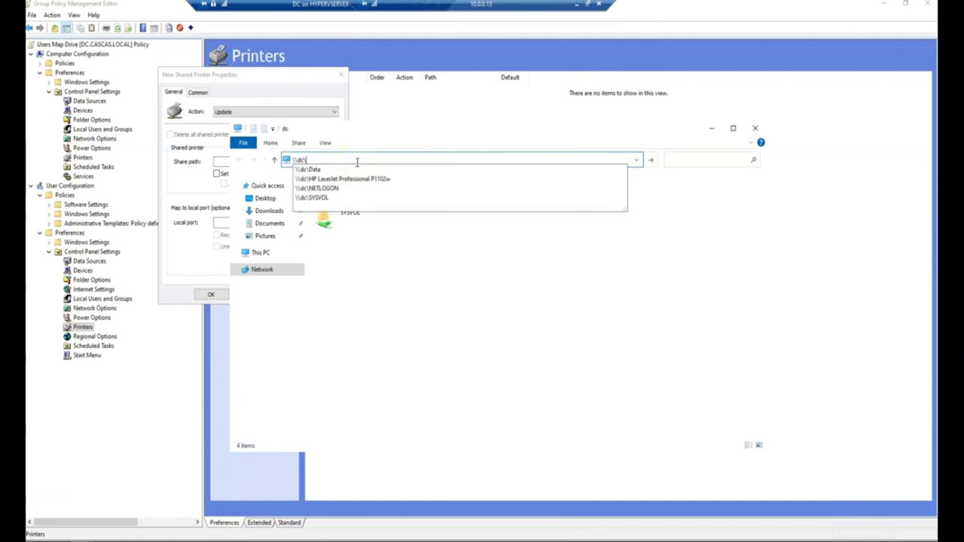
pyautogui.click(357, 178)
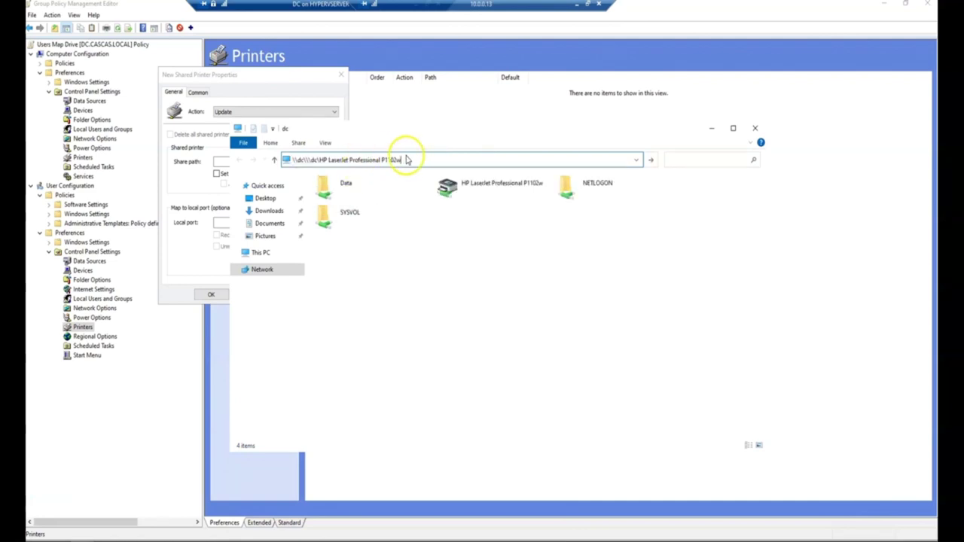
pyautogui.click(375, 164)
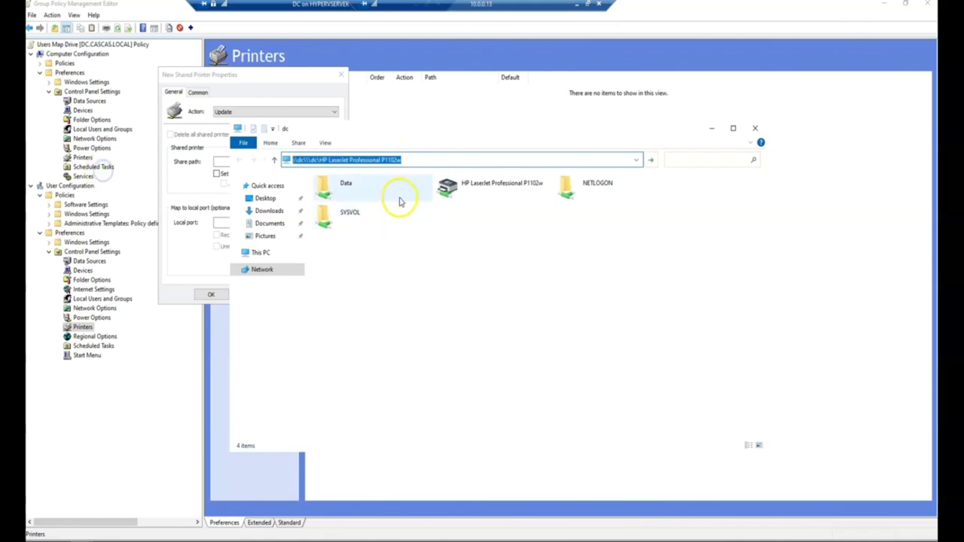
pyautogui.click(194, 211)
pyautogui.click(241, 161)
pyautogui.hotkey('ctrl', 'v')
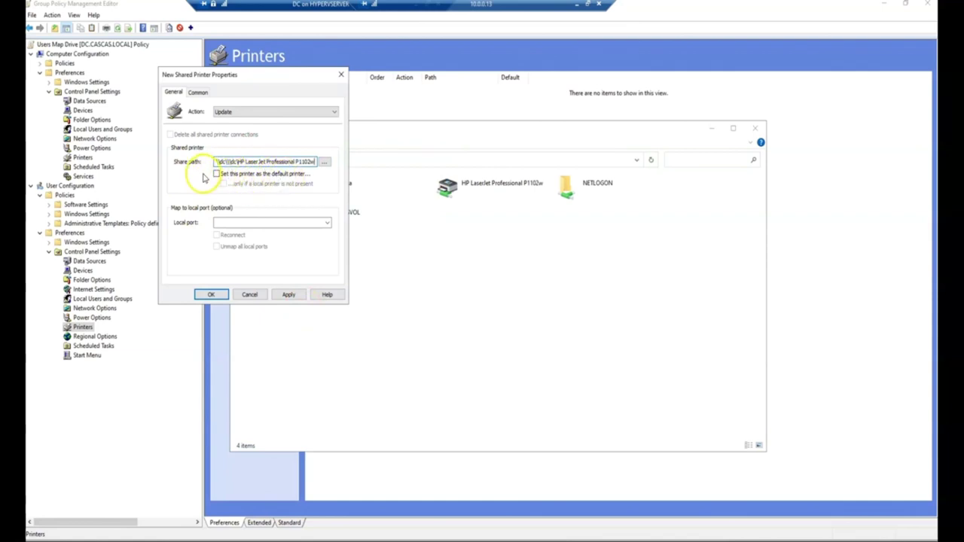
# Tick 'Set this printer as the default printer' and save the shared printer entry.
pyautogui.click(216, 174)
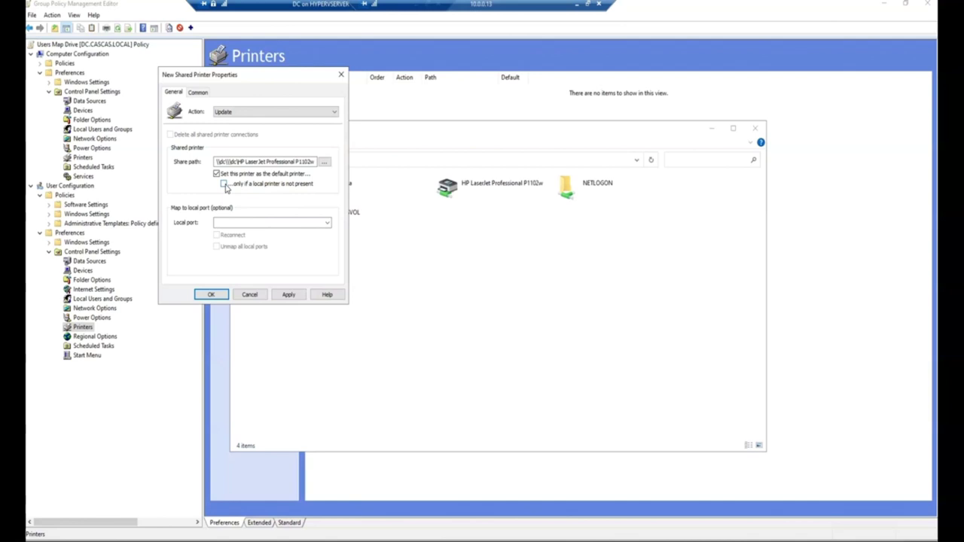
pyautogui.click(224, 179)
pyautogui.click(288, 294)
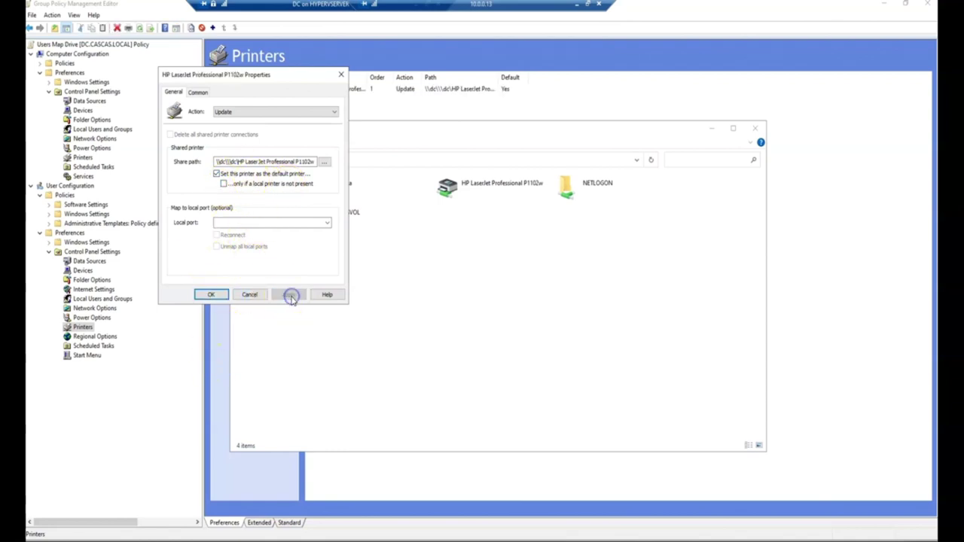
pyautogui.click(211, 294)
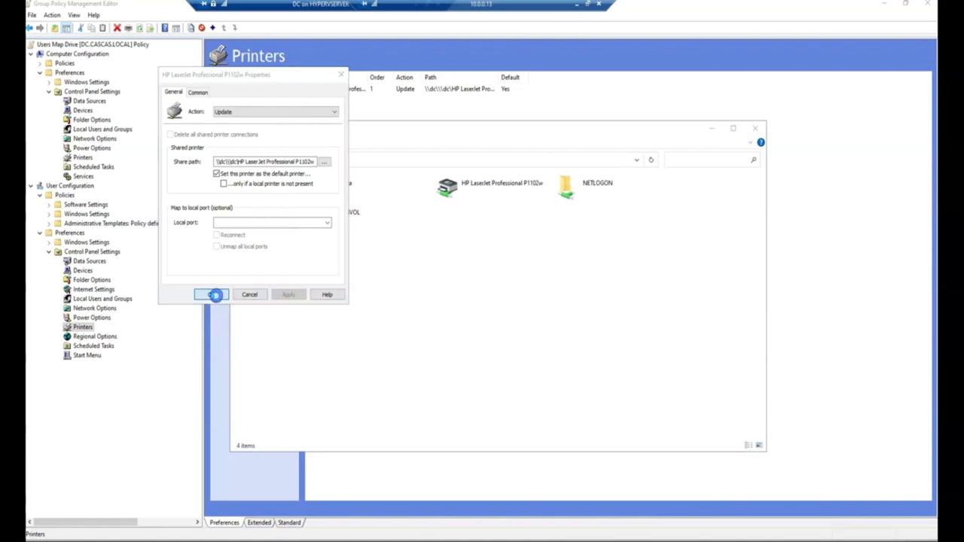
pyautogui.click(402, 116)
pyautogui.click(403, 91)
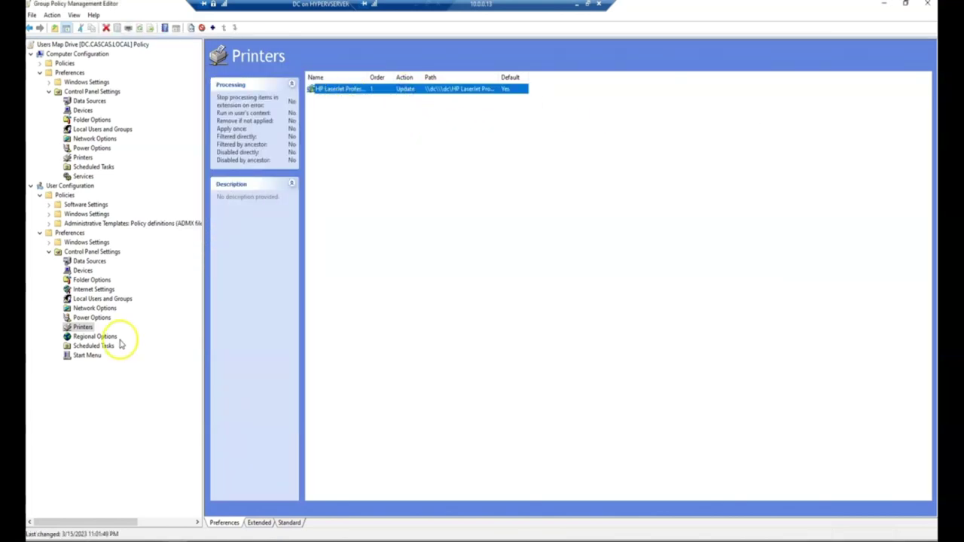
# Fix the entry's Share path to \\dc\HP LaserJet Professional P1102w by deleting the duplicated characters.
pyautogui.click(89, 318)
pyautogui.click(83, 327)
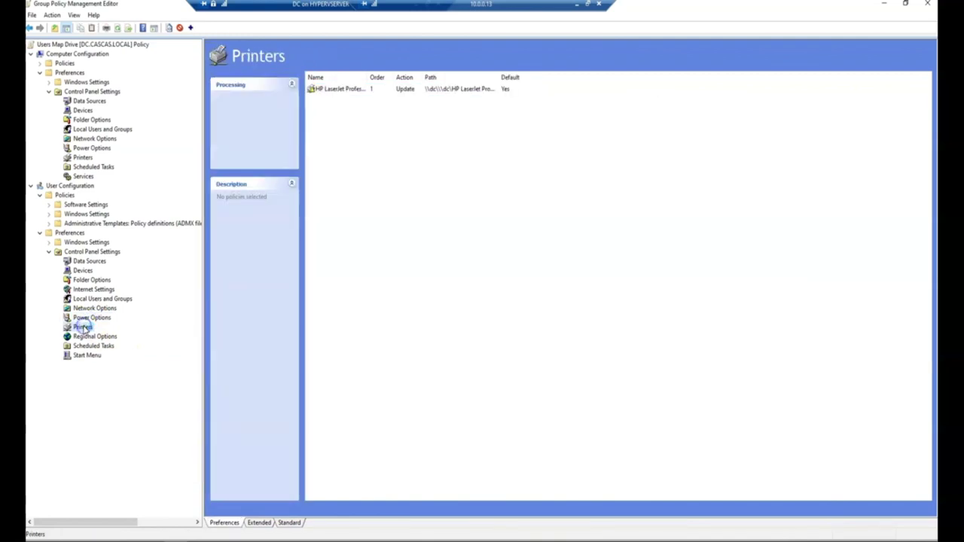
pyautogui.click(326, 89)
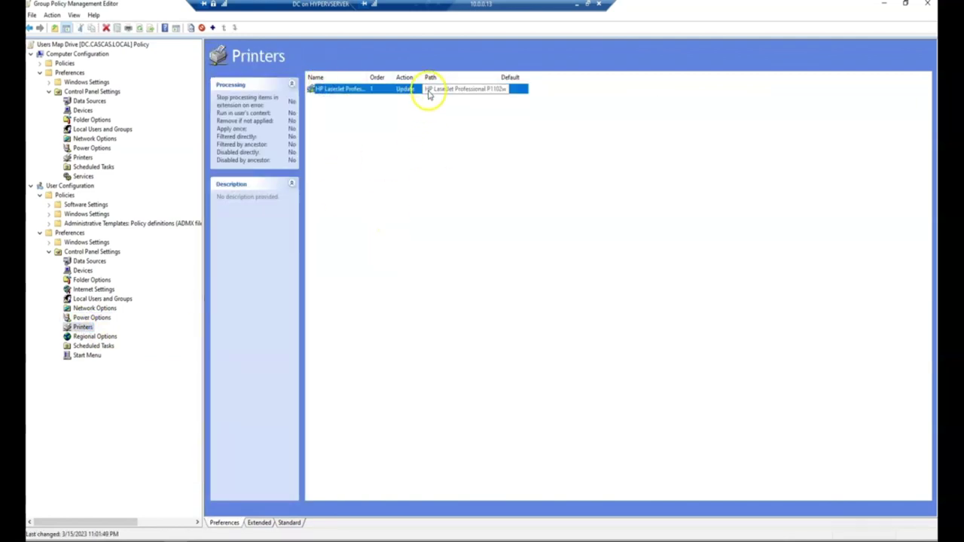
pyautogui.rightClick(324, 90)
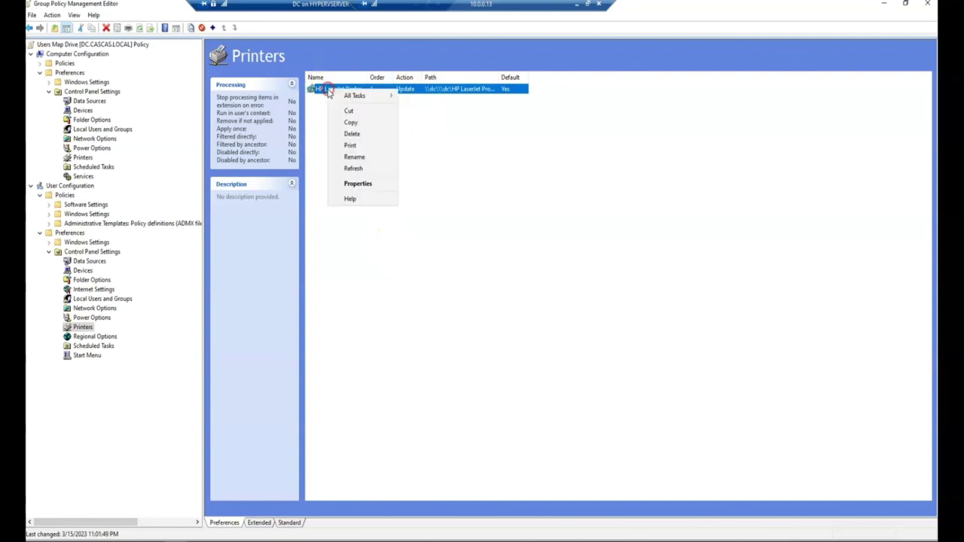
pyautogui.click(366, 185)
pyautogui.click(230, 161)
pyautogui.doubleClick(230, 161)
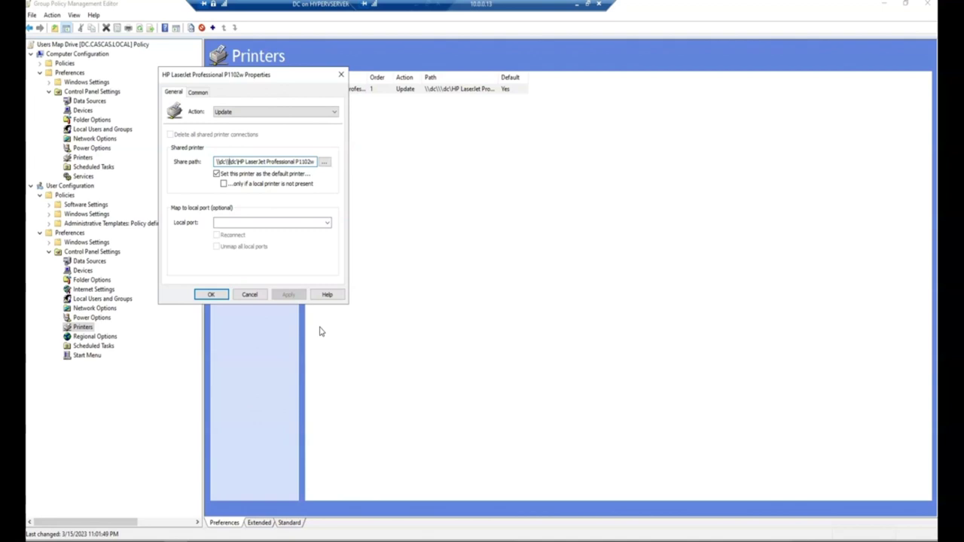
pyautogui.press('BackSpace')
pyautogui.press('BackSpace')
pyautogui.press('BackSpace')
pyautogui.press('BackSpace')
pyautogui.press('BackSpace')
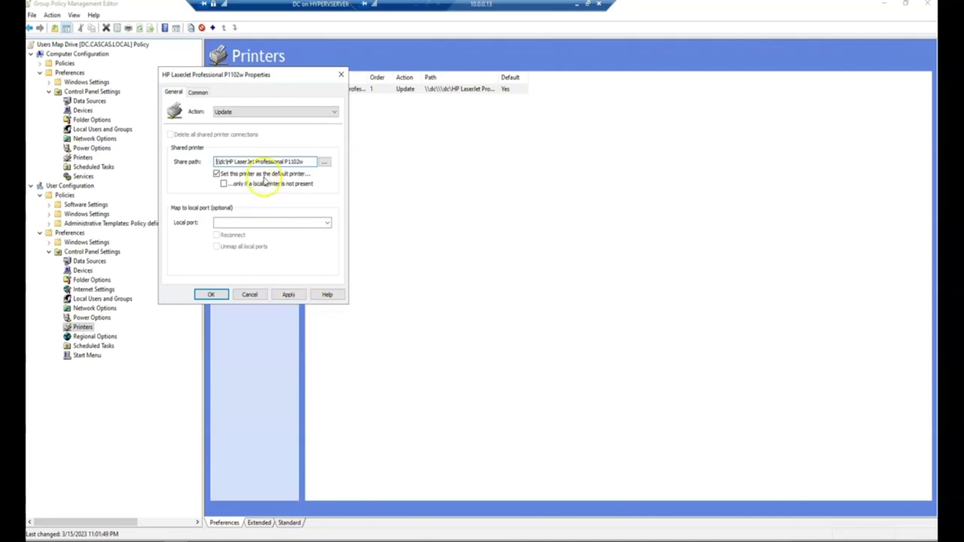
pyautogui.click(290, 294)
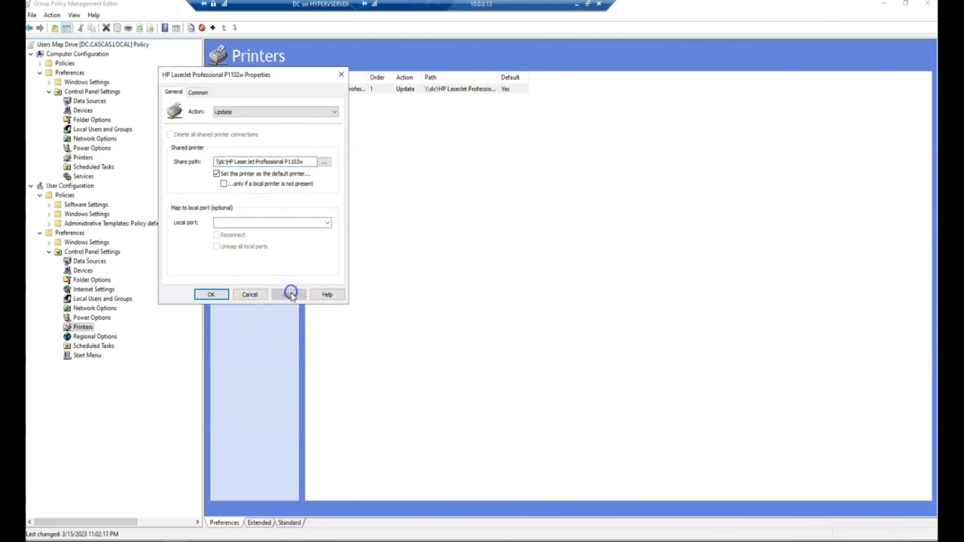
pyautogui.click(211, 295)
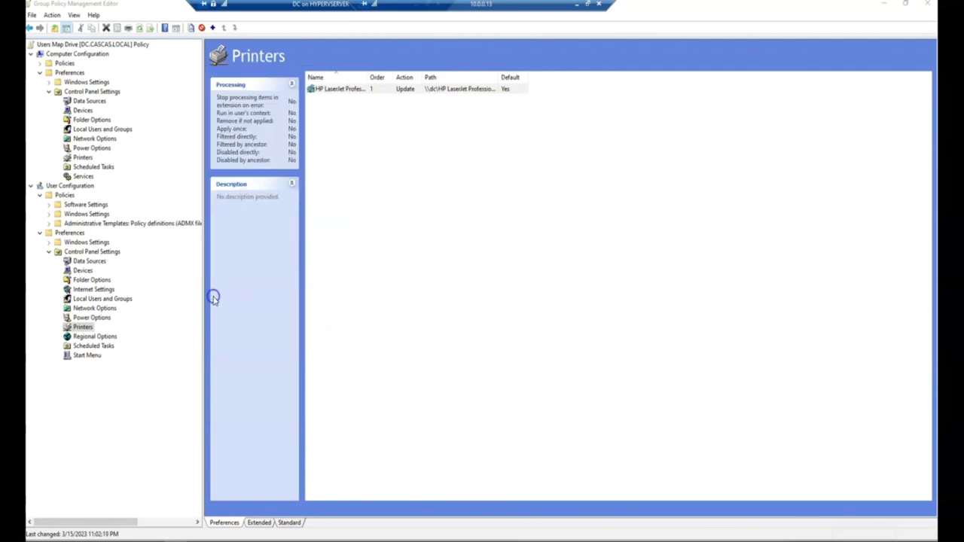
# Verify the full printer path in the Path column, then switch to the client's remote desktop.
pyautogui.click(446, 326)
pyautogui.click(429, 93)
pyautogui.moveTo(498, 77); pyautogui.dragTo(606, 78)
pyautogui.click(523, 263)
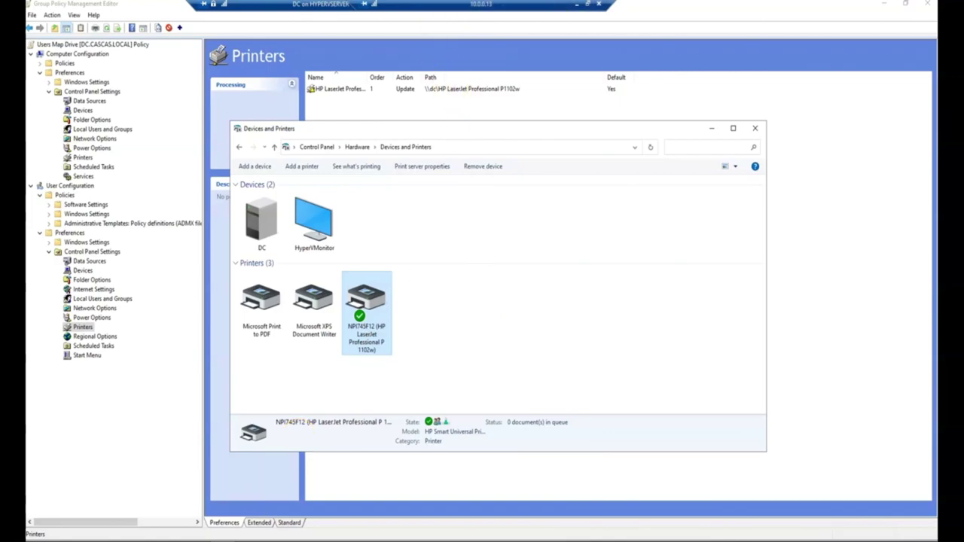
pyautogui.click(576, 7)
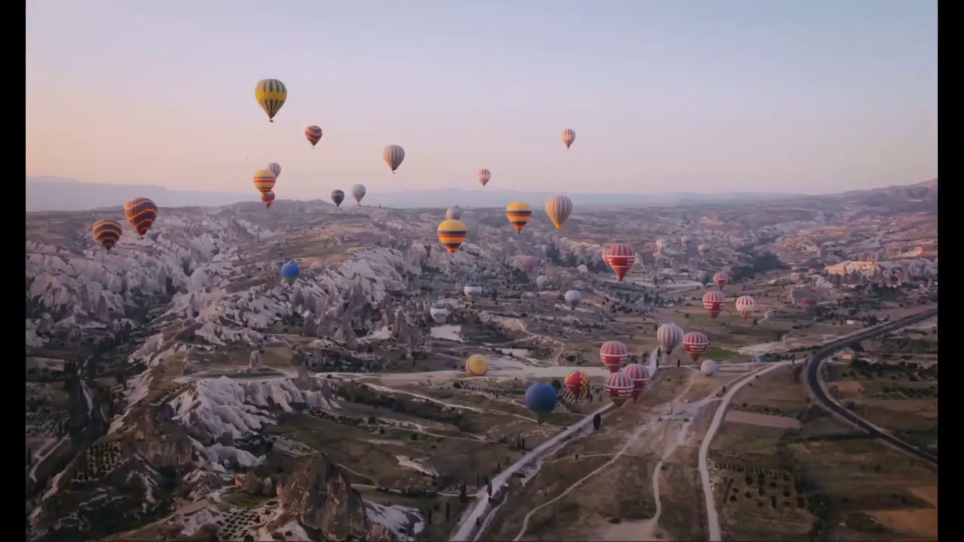
pyautogui.click(250, 529)
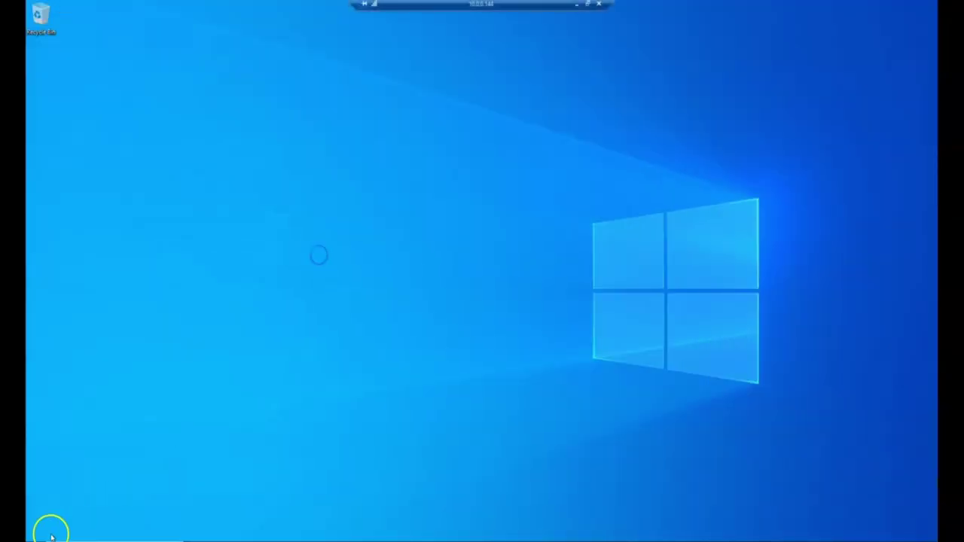
# Run gpupdate /force from the Run box to refresh Group Policy on the client.
pyautogui.press('super+x')
pyautogui.click(70, 499)
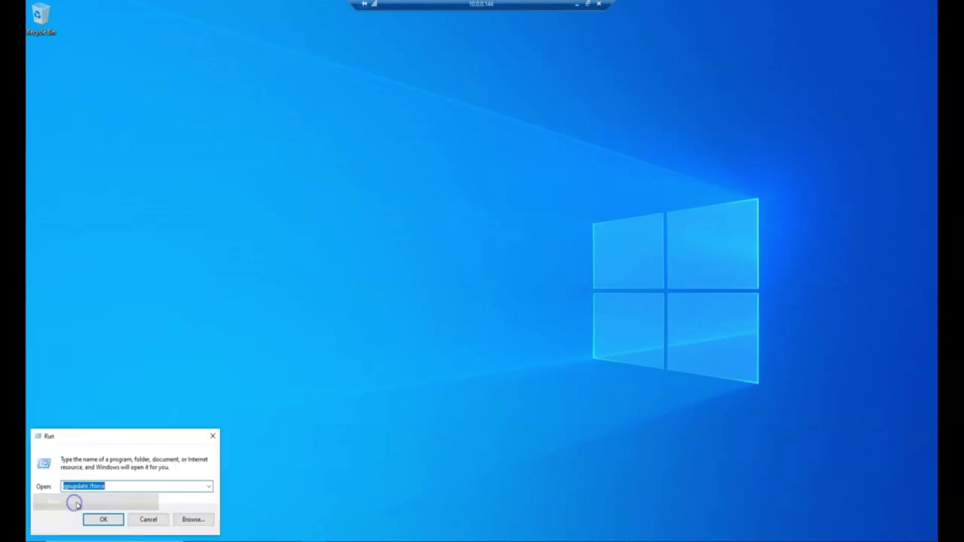
pyautogui.click(106, 519)
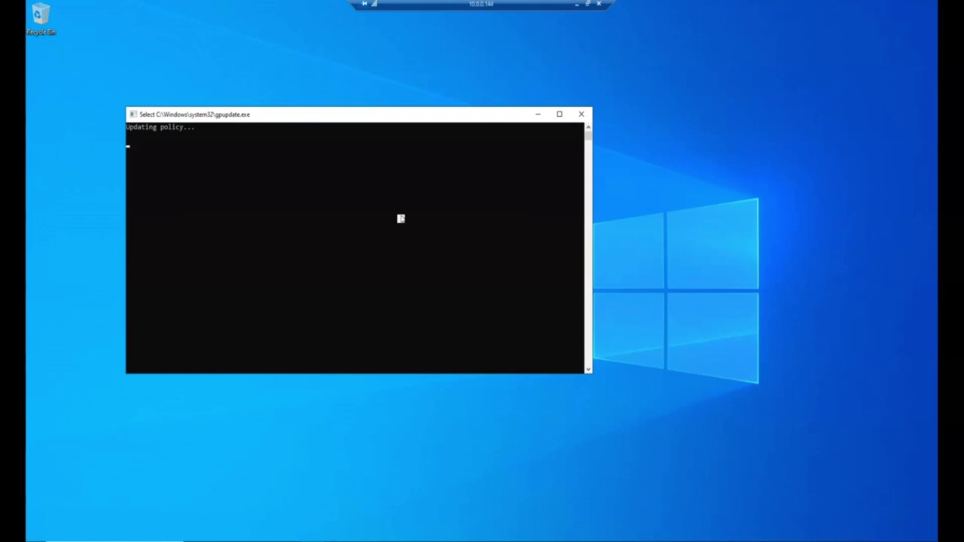
pyautogui.click(237, 158)
pyautogui.click(325, 247)
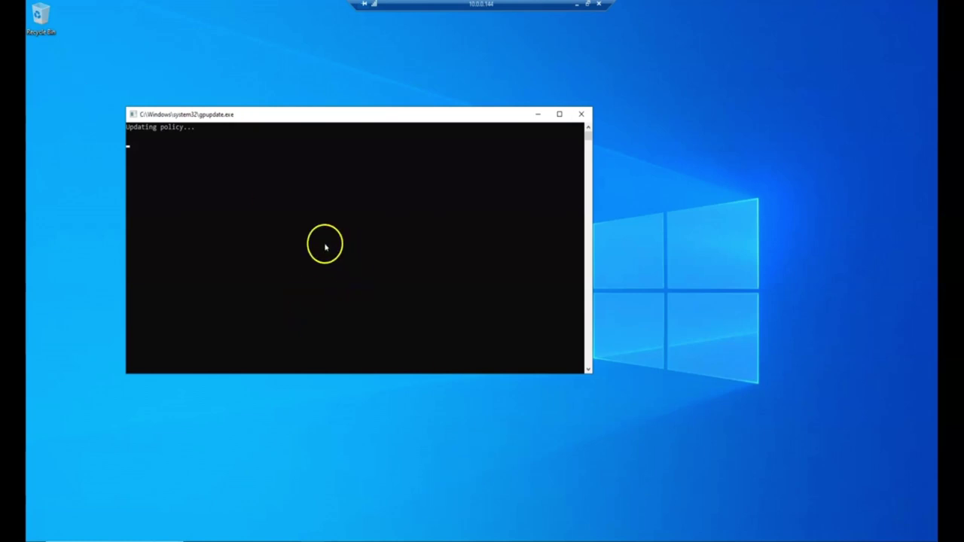
pyautogui.click(334, 210)
pyautogui.click(333, 207)
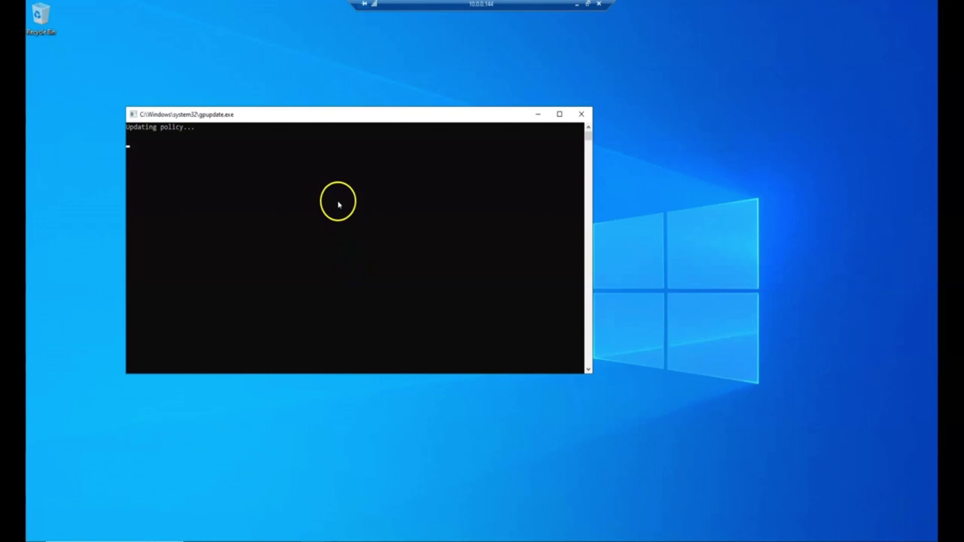
pyautogui.click(311, 230)
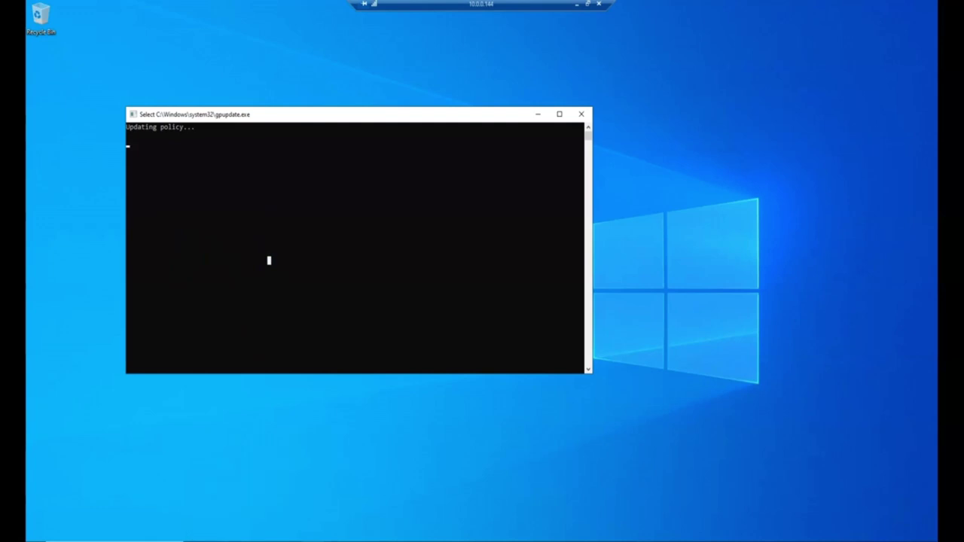
# Resume the paused output until 'Computer Policy update has completed successfully', then close the console.
pyautogui.click(236, 272)
pyautogui.click(276, 206)
pyautogui.rightClick(277, 206)
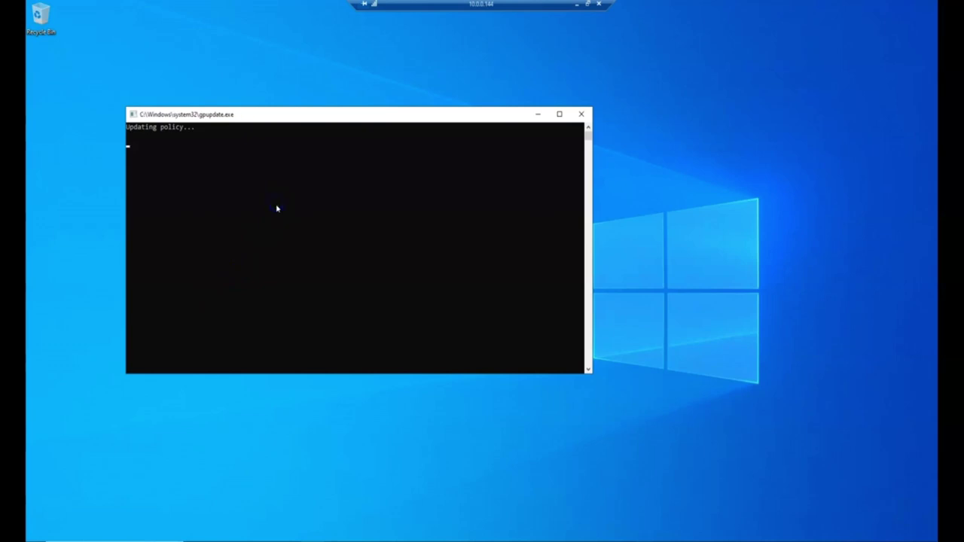
pyautogui.click(420, 265)
pyautogui.click(311, 237)
pyautogui.press('Escape')
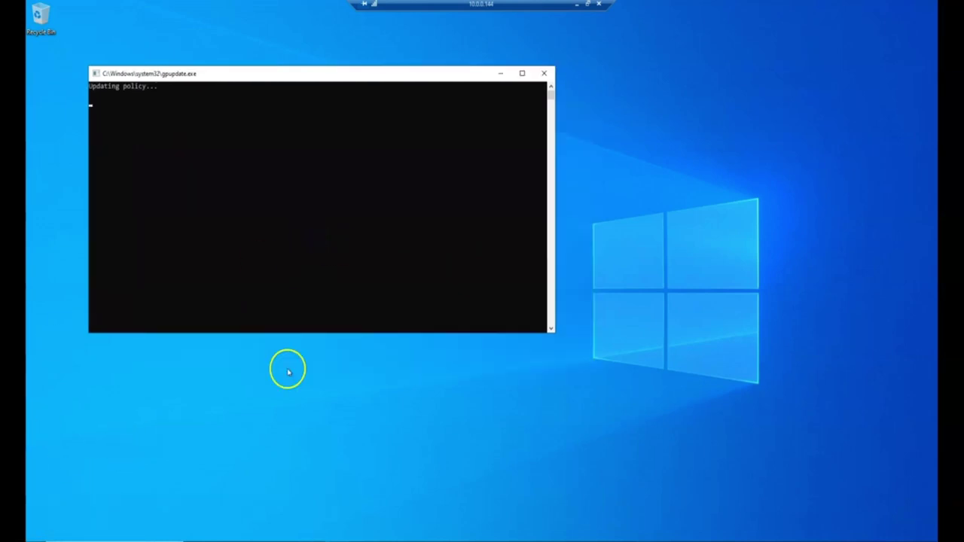
pyautogui.click(267, 179)
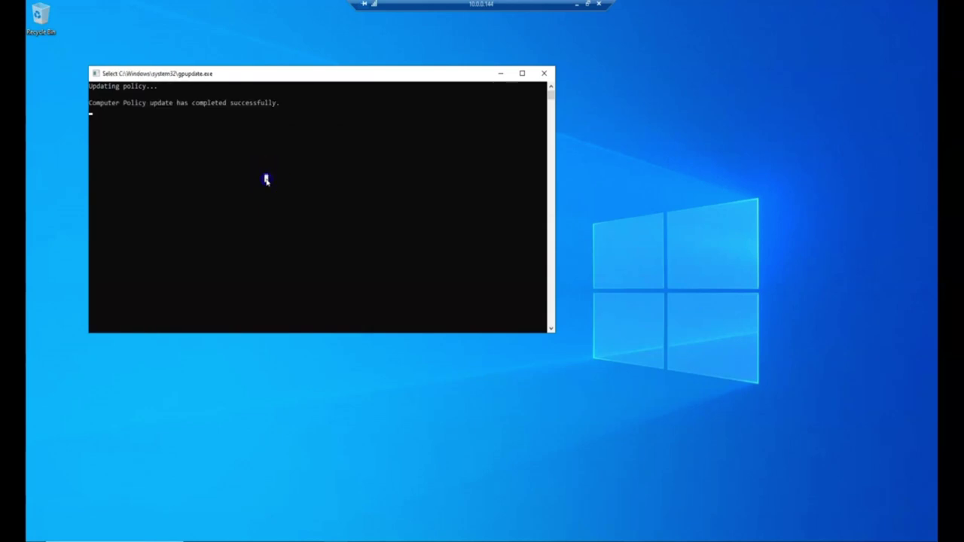
pyautogui.click(268, 192)
pyautogui.press('Return')
pyautogui.click(91, 501)
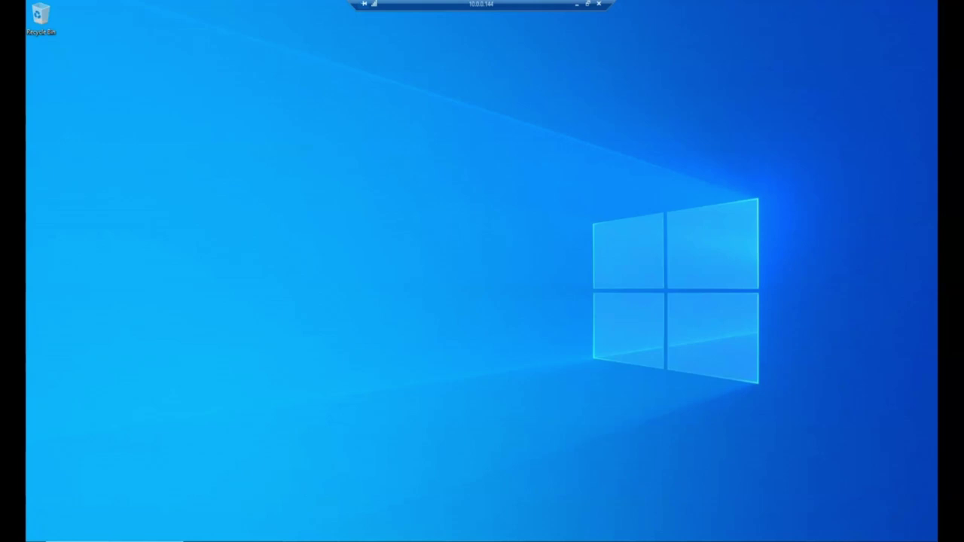
# Open Control Panel's Devices and Printers page via Hardware and Sound, maximized.
pyautogui.press('super')
pyautogui.write('control')
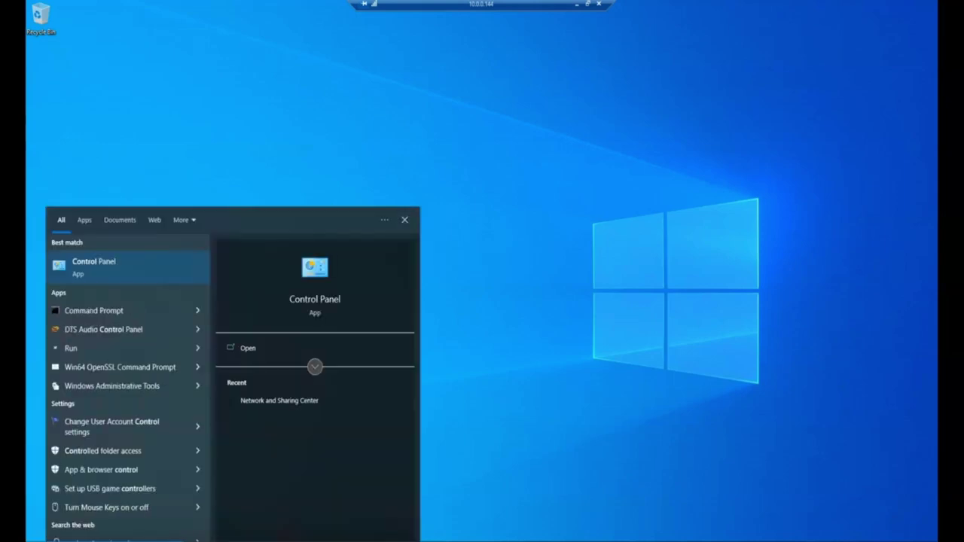
pyautogui.click(143, 263)
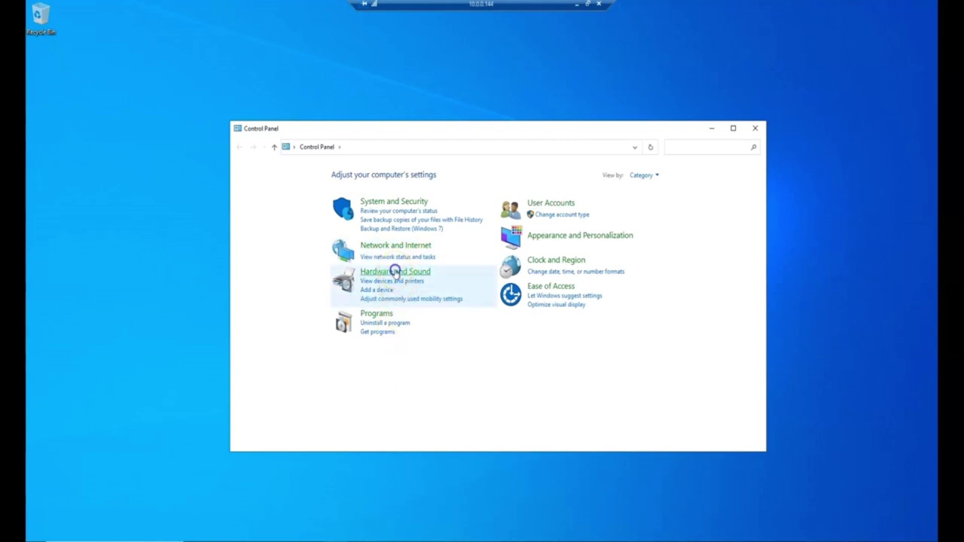
pyautogui.click(394, 272)
pyautogui.click(376, 174)
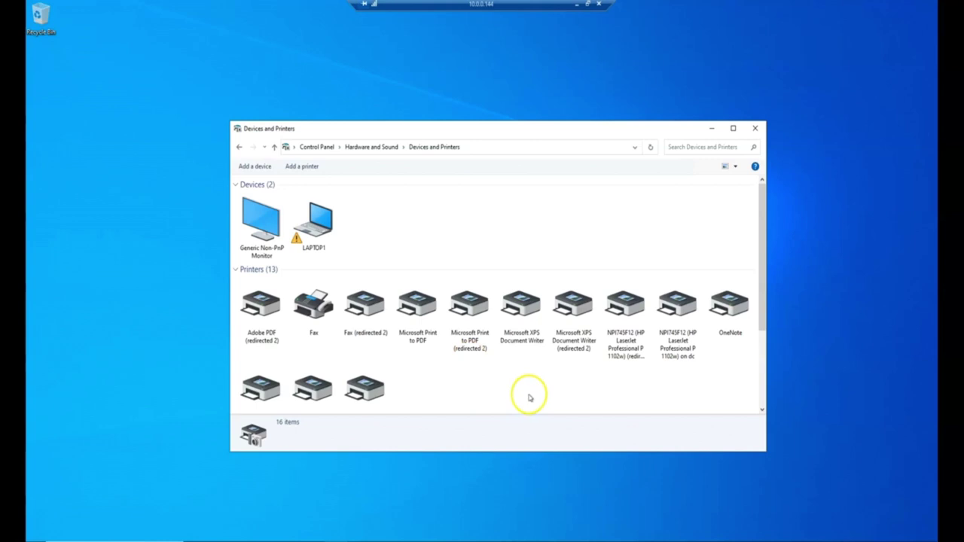
pyautogui.click(731, 129)
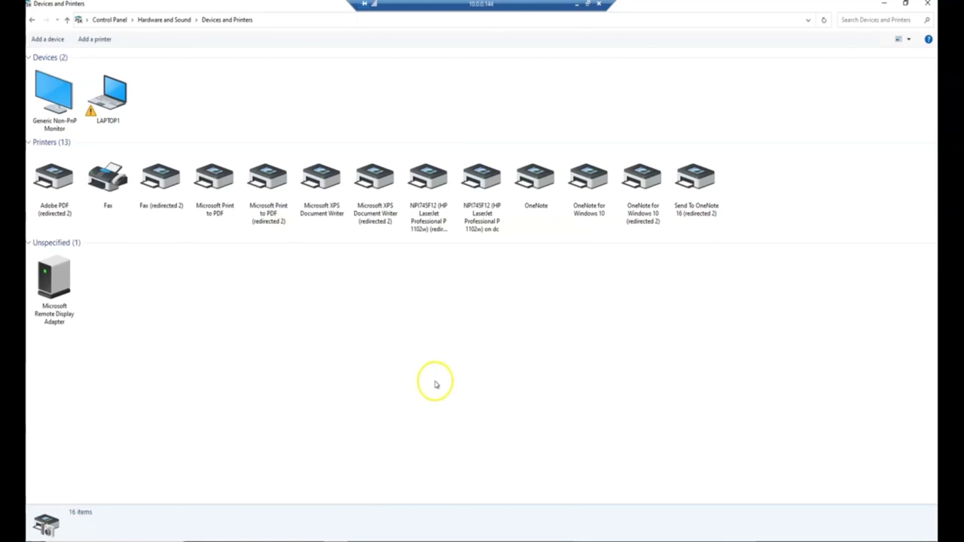
# Confirm the NPI745F12 HP LaserJet on dc is listed, then bring up the shut-down options.
pyautogui.click(482, 214)
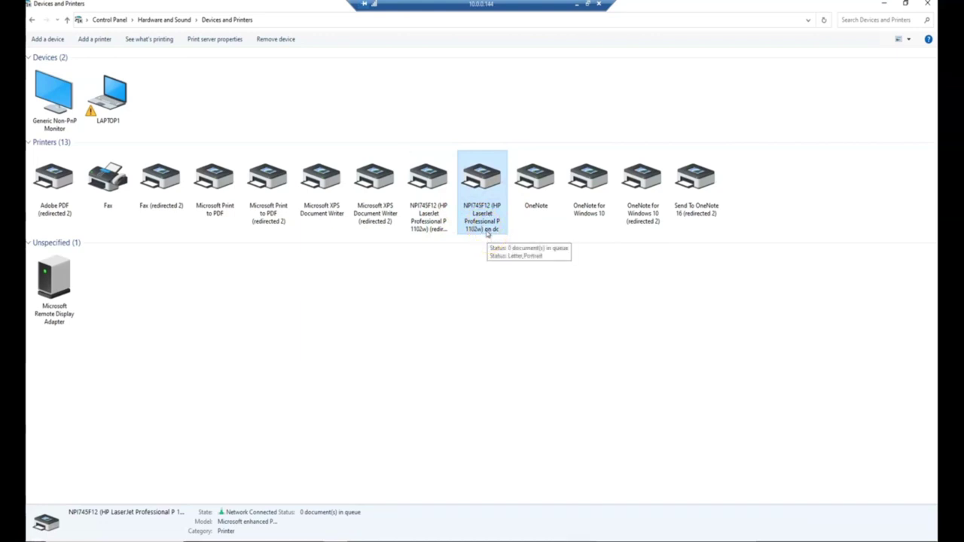
pyautogui.click(437, 227)
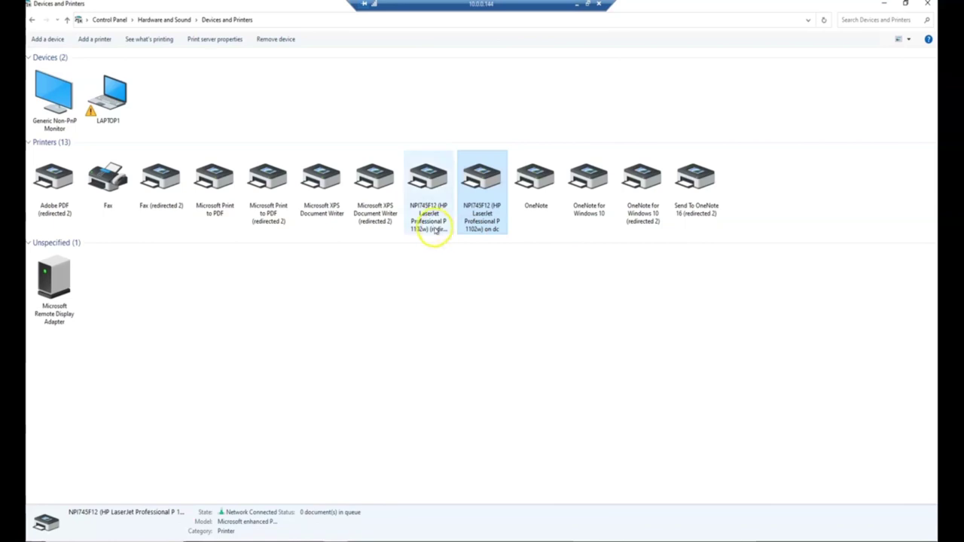
pyautogui.click(378, 198)
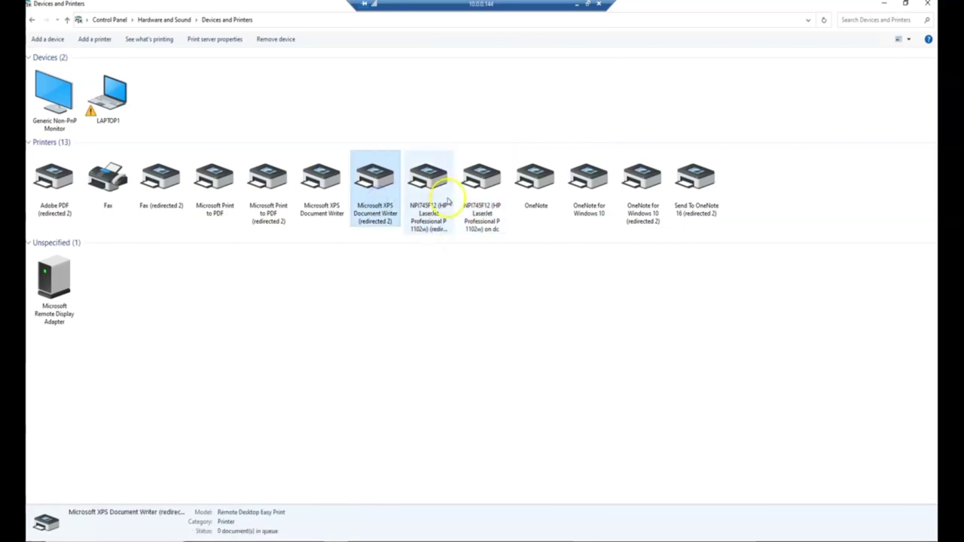
pyautogui.click(482, 211)
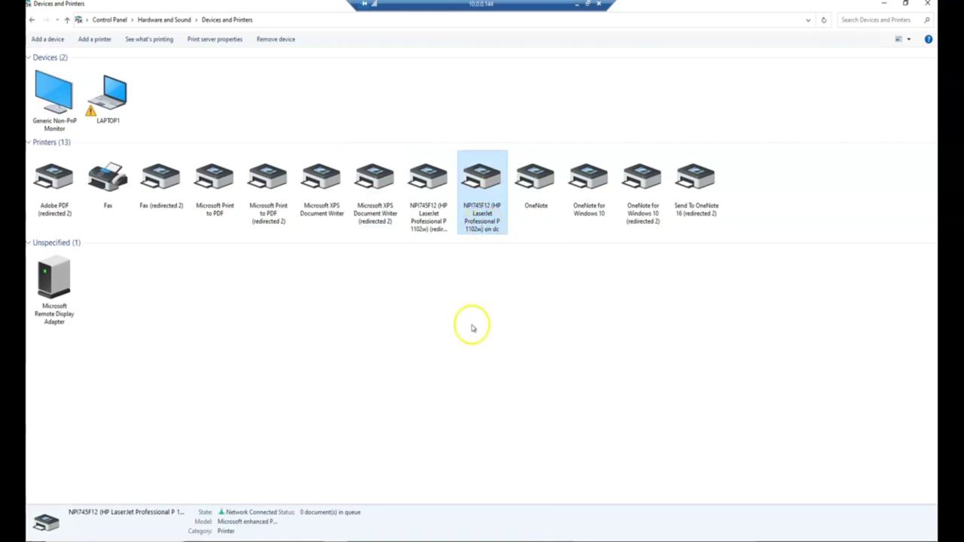
pyautogui.click(463, 351)
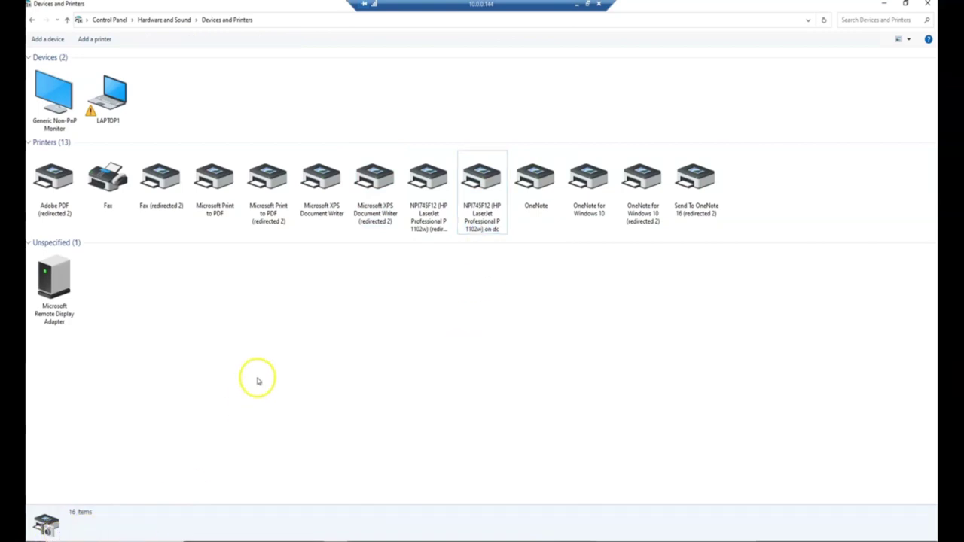
pyautogui.rightClick(47, 531)
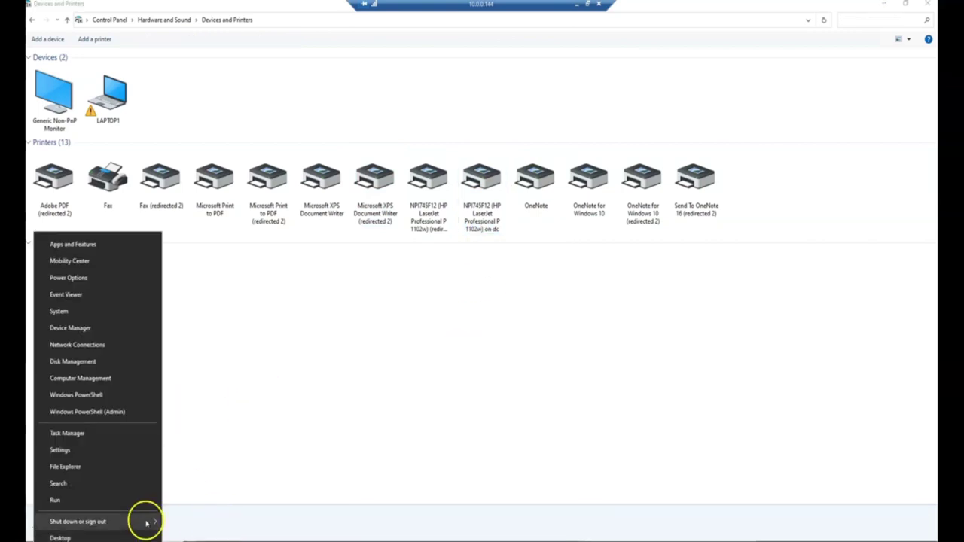
# Restart the client, then reconnect to 10.0.0.144 with the account password and accept the certificate.
pyautogui.moveTo(146, 521)
pyautogui.click(193, 518)
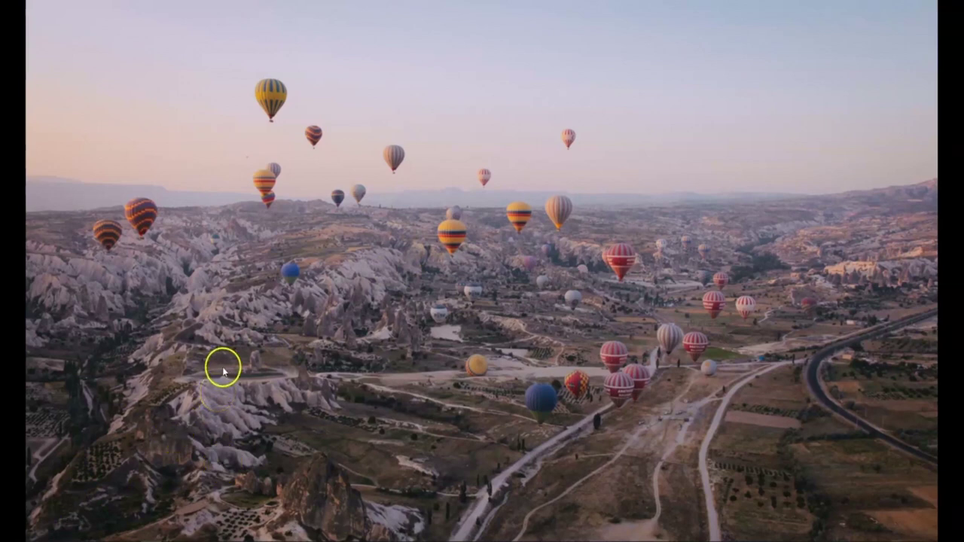
pyautogui.click(417, 249)
pyautogui.write('********')
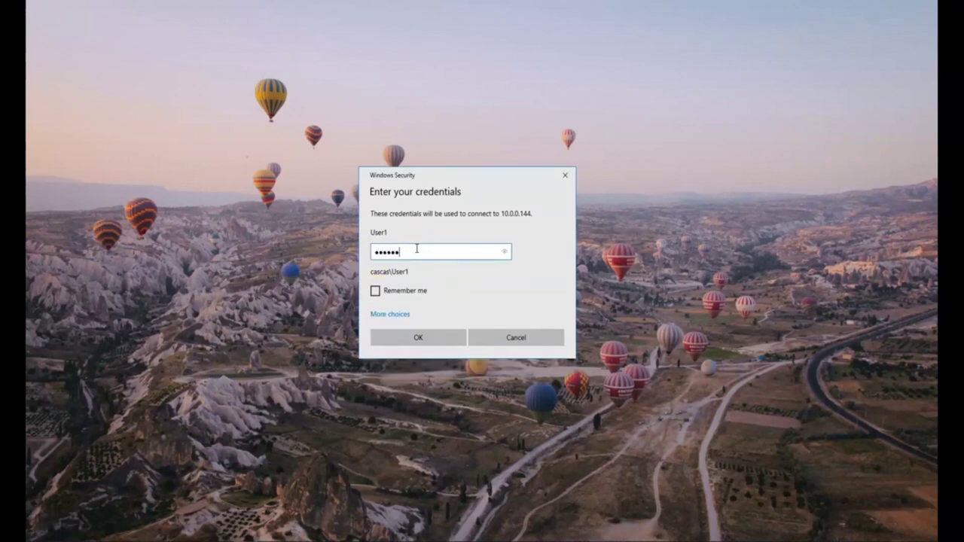
pyautogui.press('Return')
pyautogui.click(485, 200)
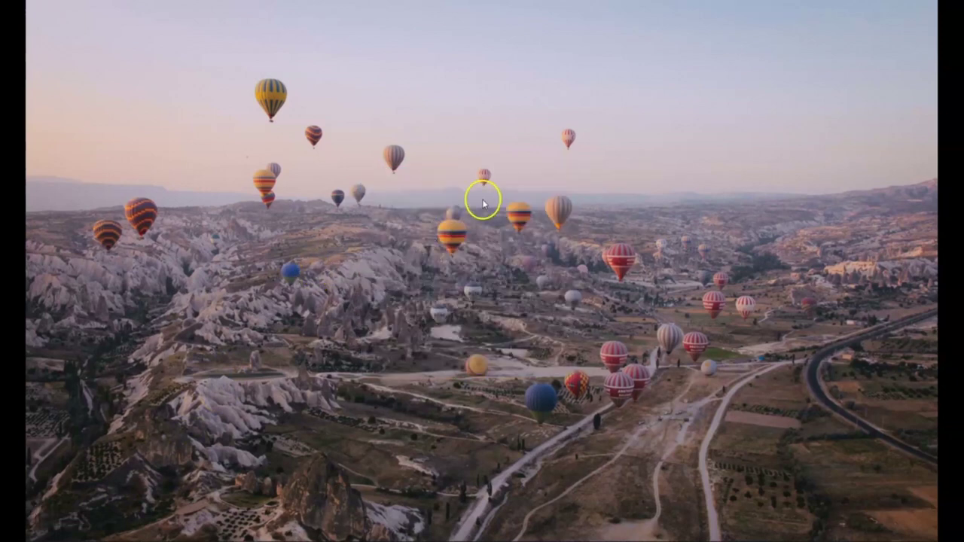
pyautogui.click(602, 394)
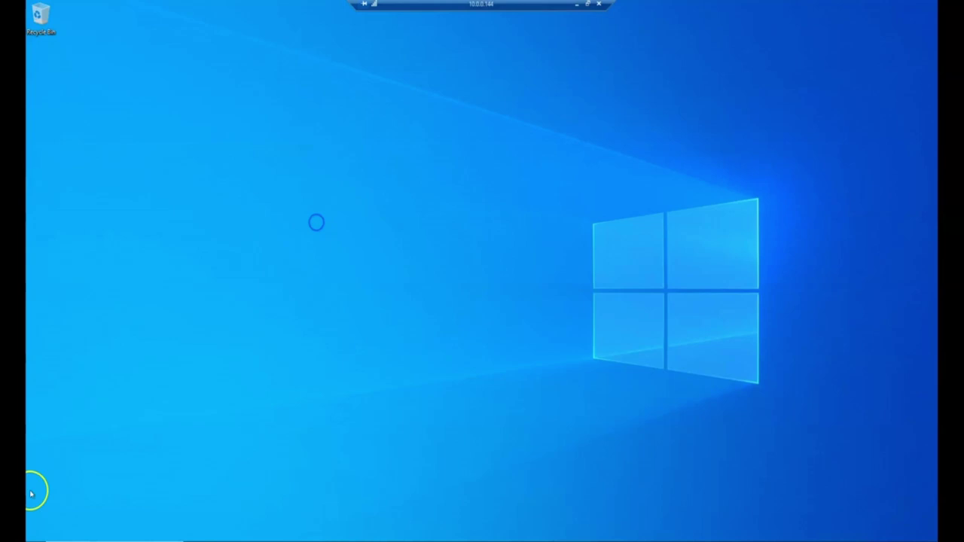
# Reopen Devices and Printers and verify the NPI745F12 printer on dc is still listed.
pyautogui.press('super')
pyautogui.write('control')
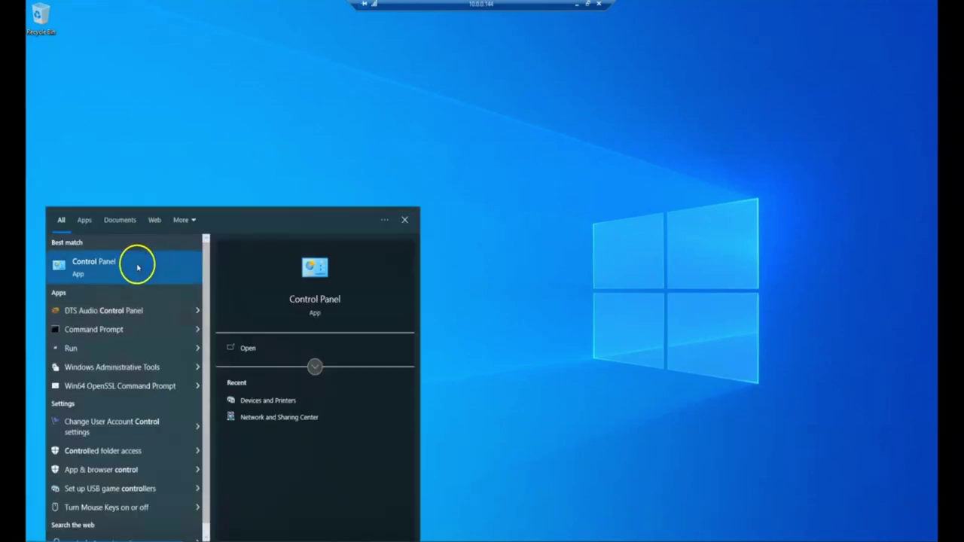
pyautogui.click(135, 263)
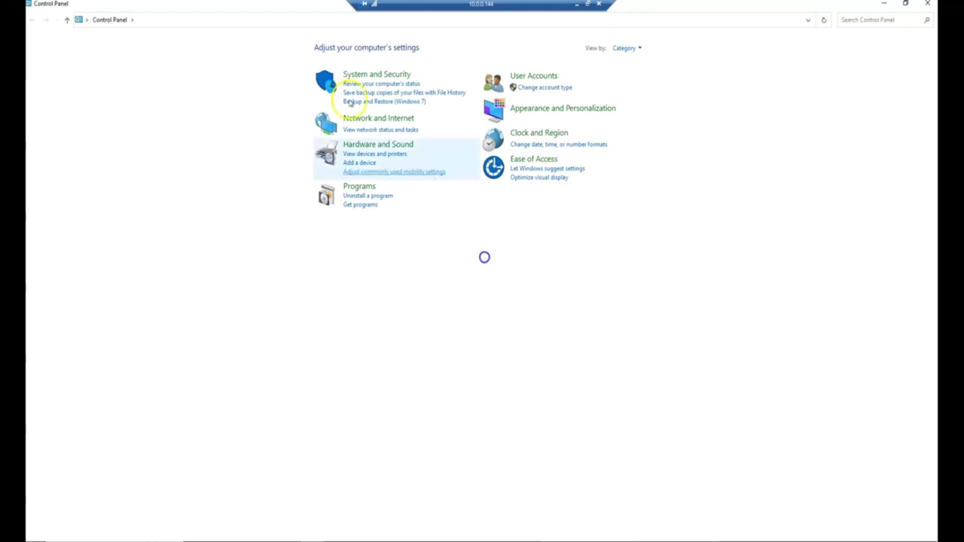
pyautogui.click(378, 144)
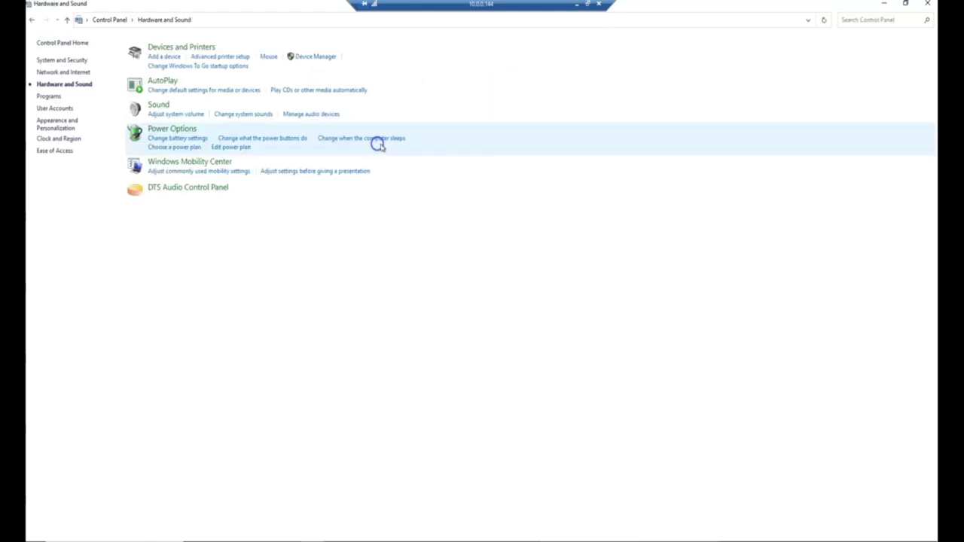
pyautogui.click(179, 46)
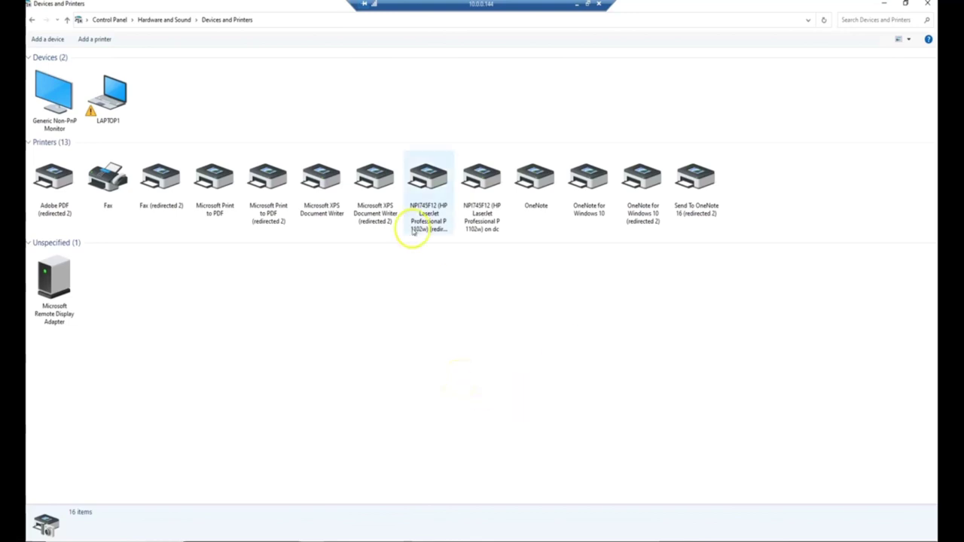
pyautogui.click(475, 200)
pyautogui.click(543, 415)
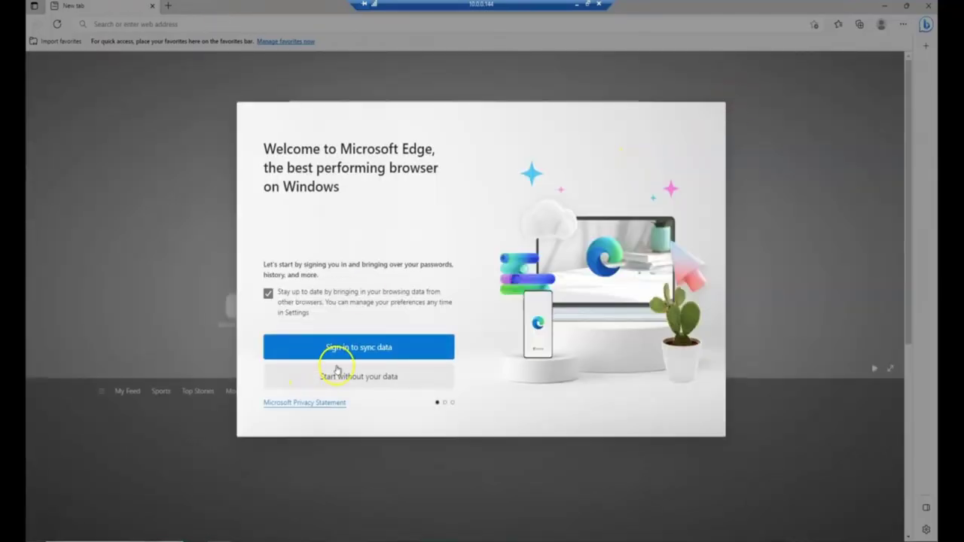
# Skip the Edge setup pages without importing data and load google.
pyautogui.click(337, 369)
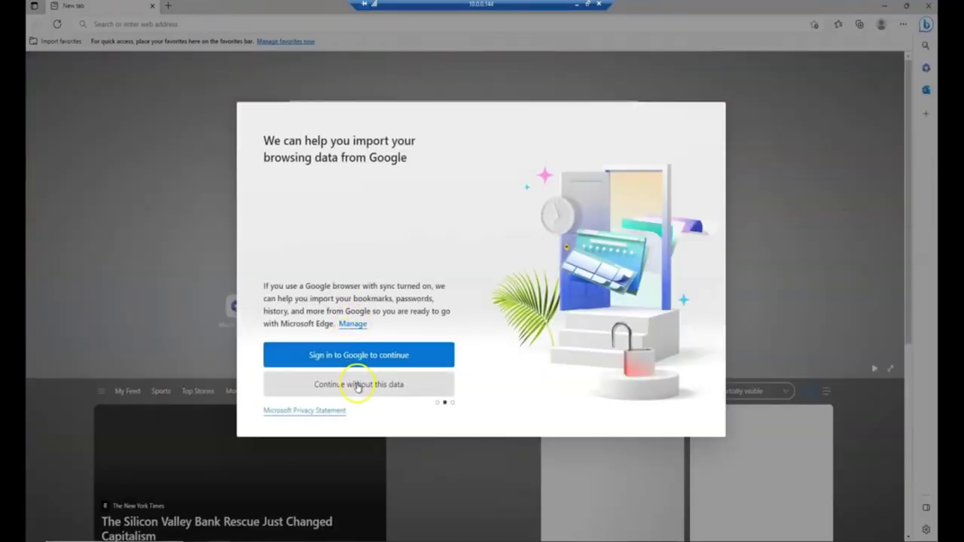
pyautogui.click(358, 384)
pyautogui.click(324, 377)
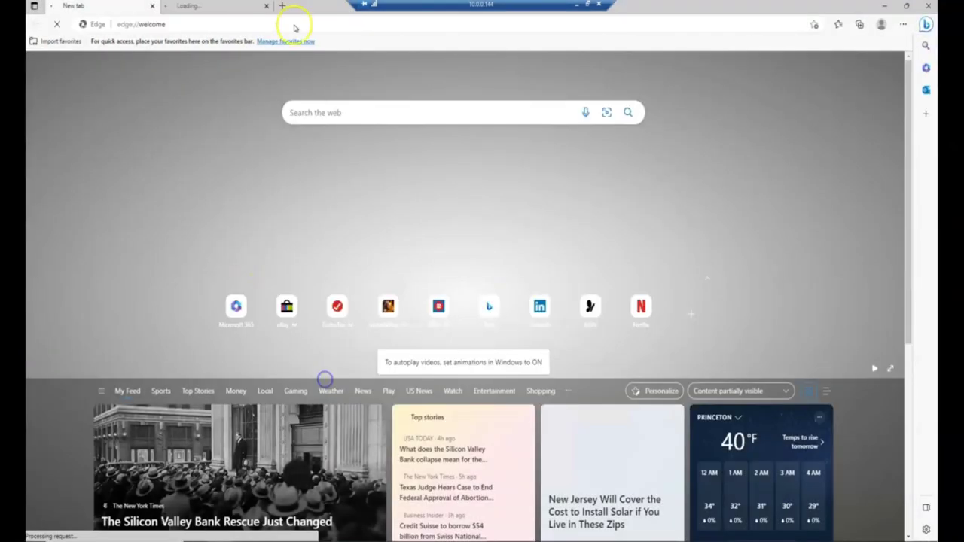
pyautogui.click(310, 23)
pyautogui.write('google')
pyautogui.press('Return')
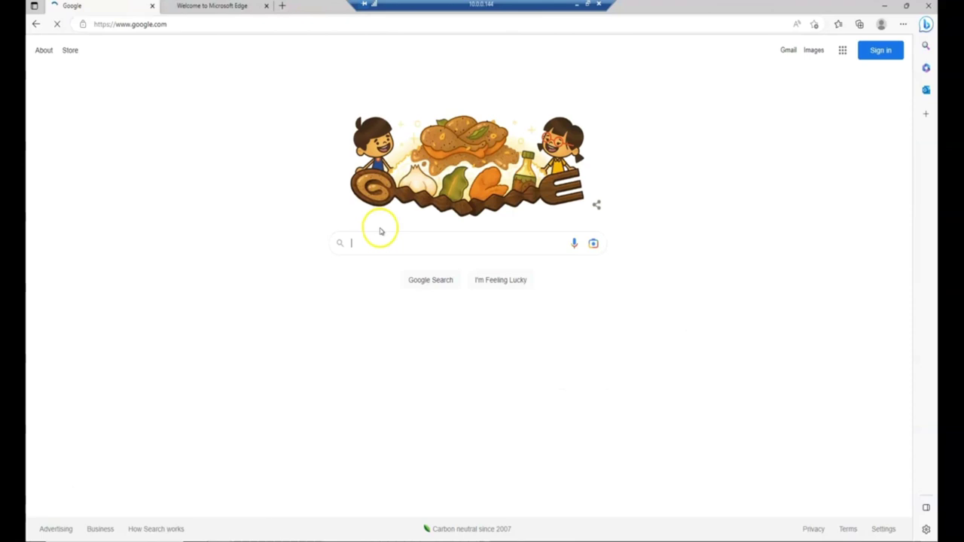
# Check the print dialog's printer list shows NPI745F12 HP LaserJet on dc, then cancel printing.
pyautogui.click(605, 369)
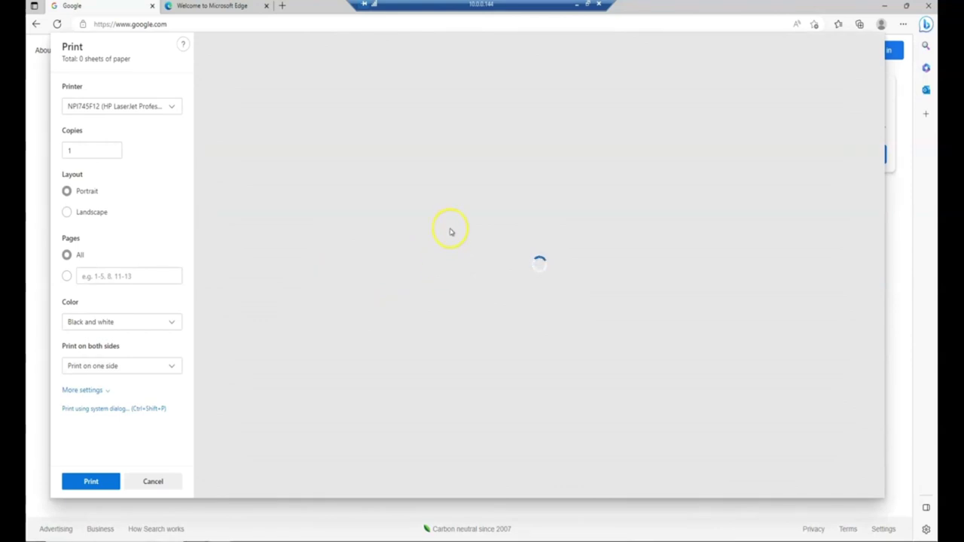
pyautogui.click(129, 105)
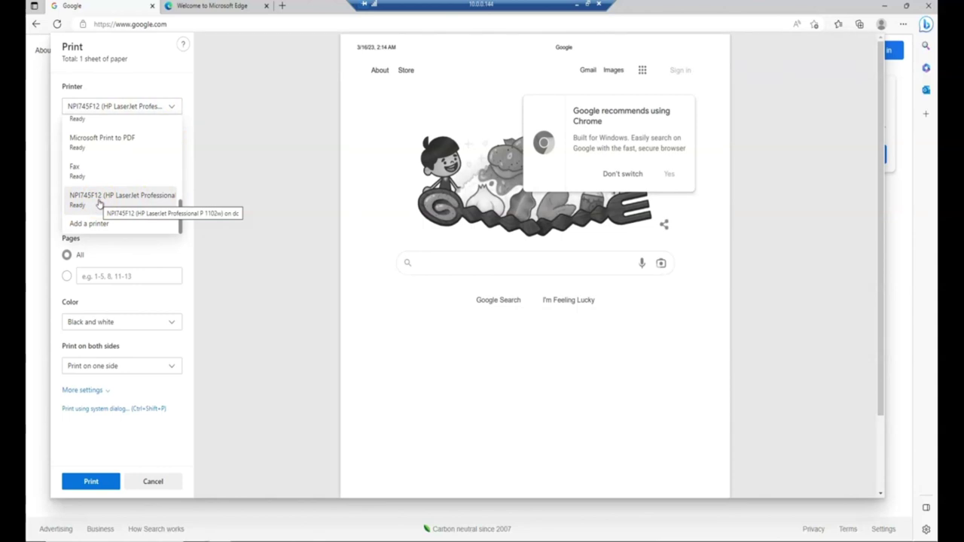
pyautogui.click(275, 302)
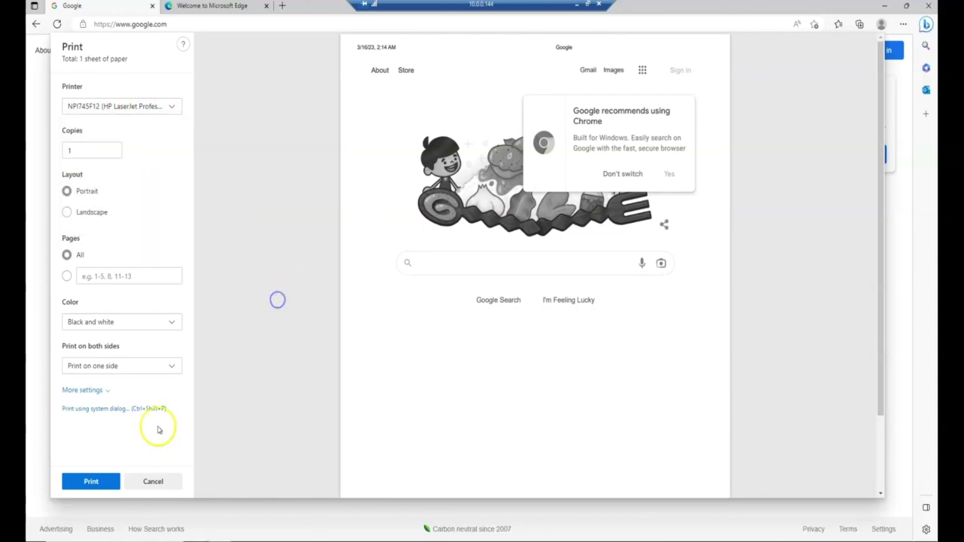
pyautogui.click(155, 480)
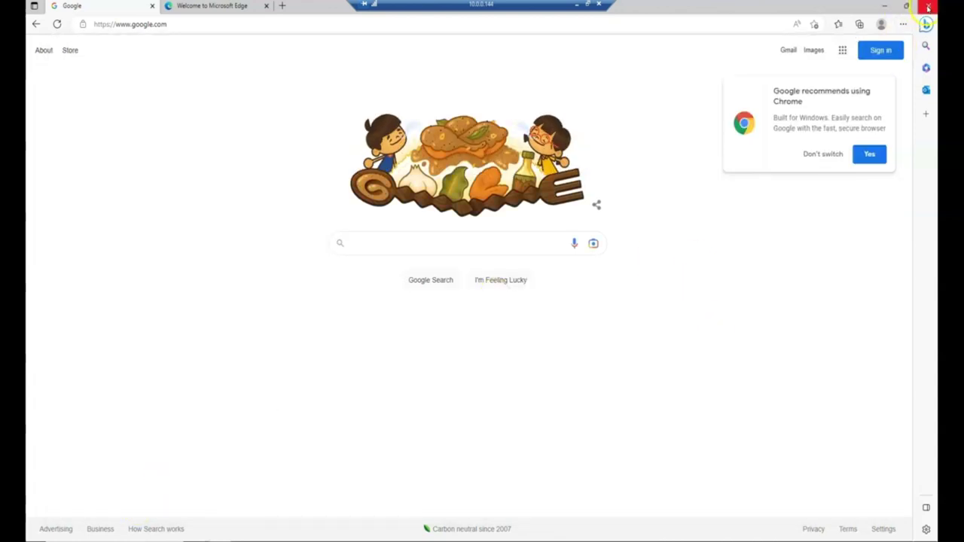
# Close Edge, minimize Devices and Printers, and minimize the remote session to the local desktop.
pyautogui.click(928, 6)
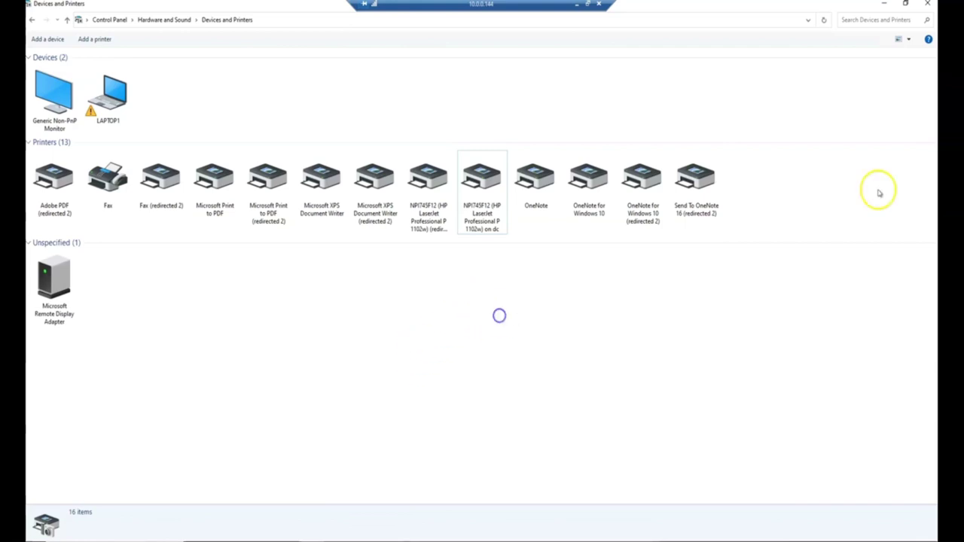
pyautogui.click(885, 4)
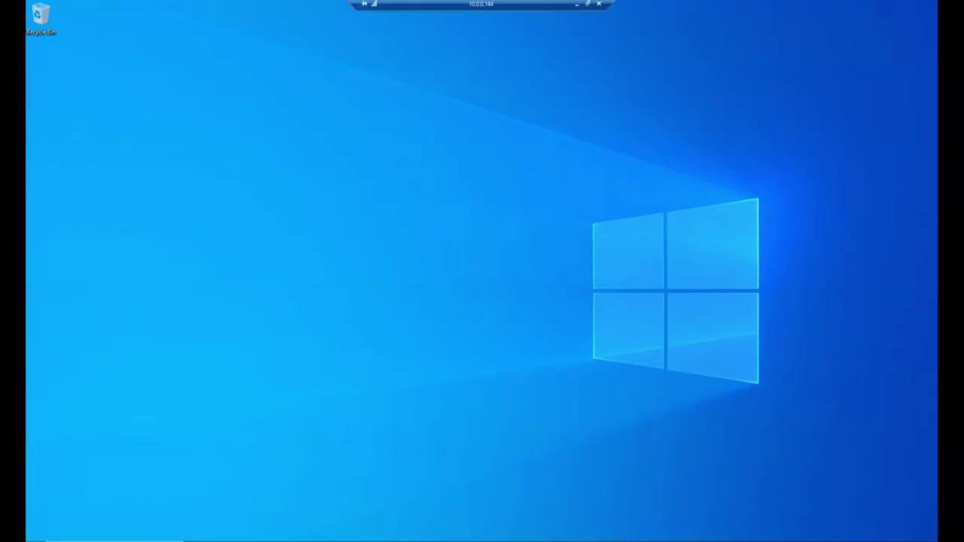
pyautogui.click(577, 6)
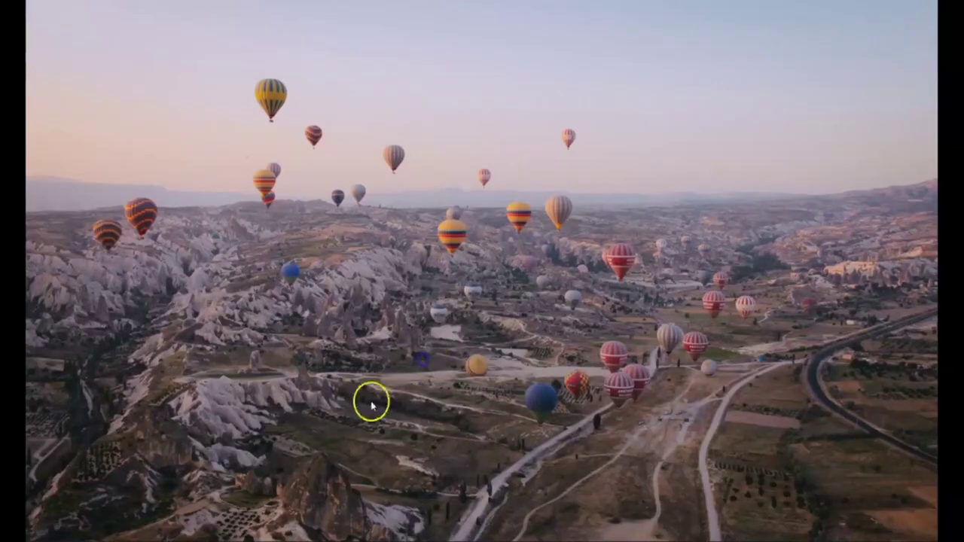
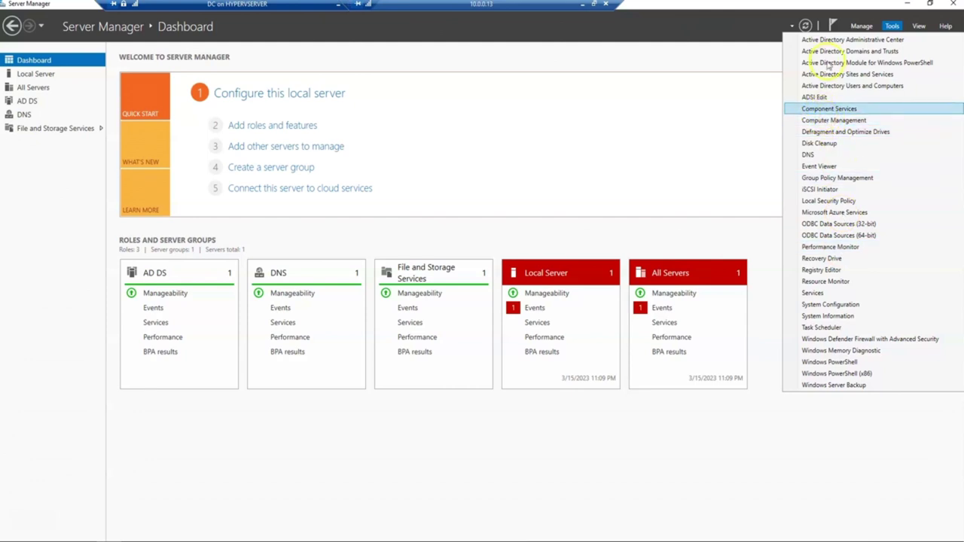
# Start Add Roles and Features for this server and tick DHCP Server with its required features.
pyautogui.click(738, 164)
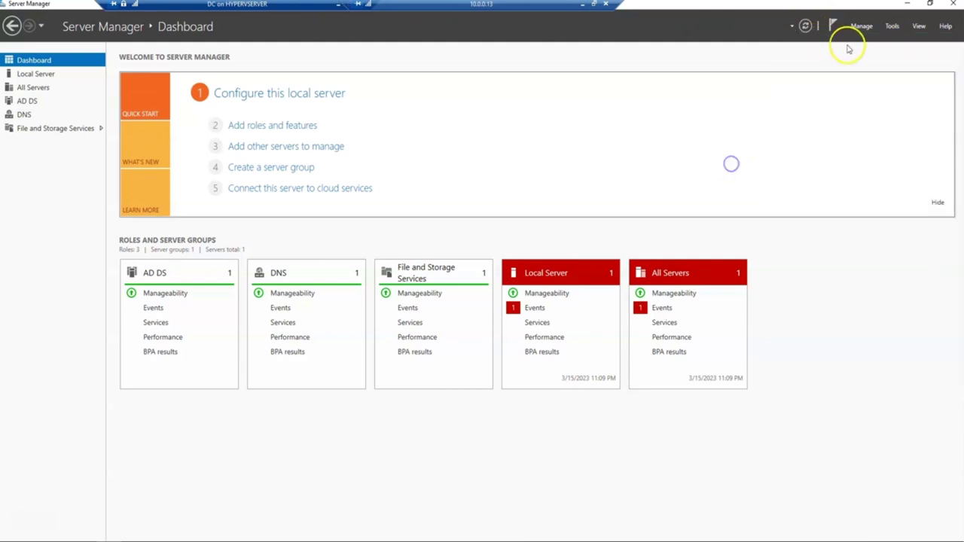
pyautogui.click(861, 26)
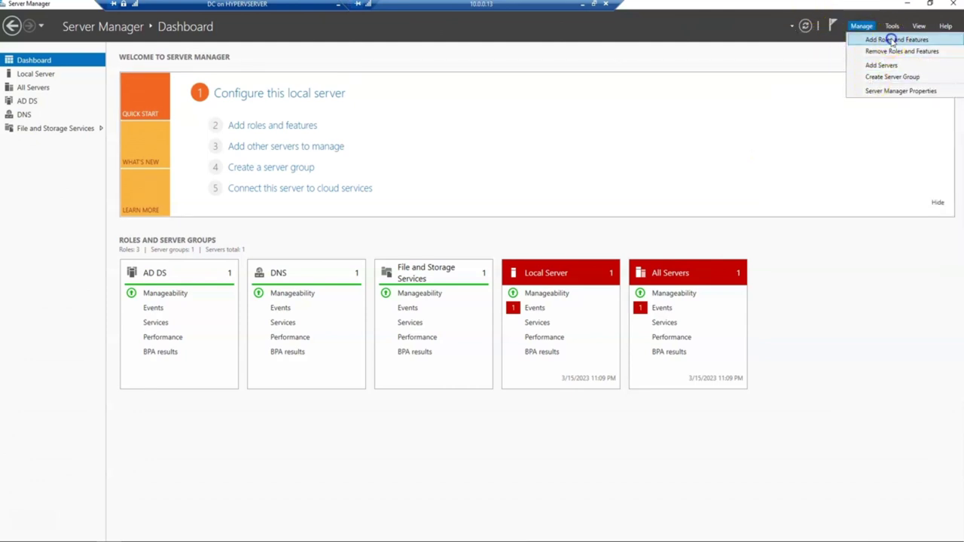
pyautogui.click(892, 40)
pyautogui.click(324, 333)
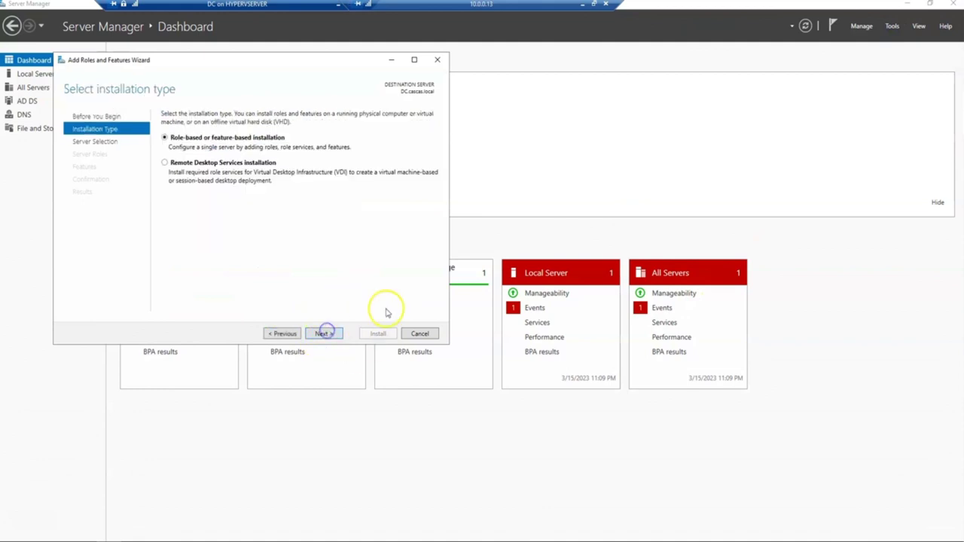
pyautogui.click(325, 335)
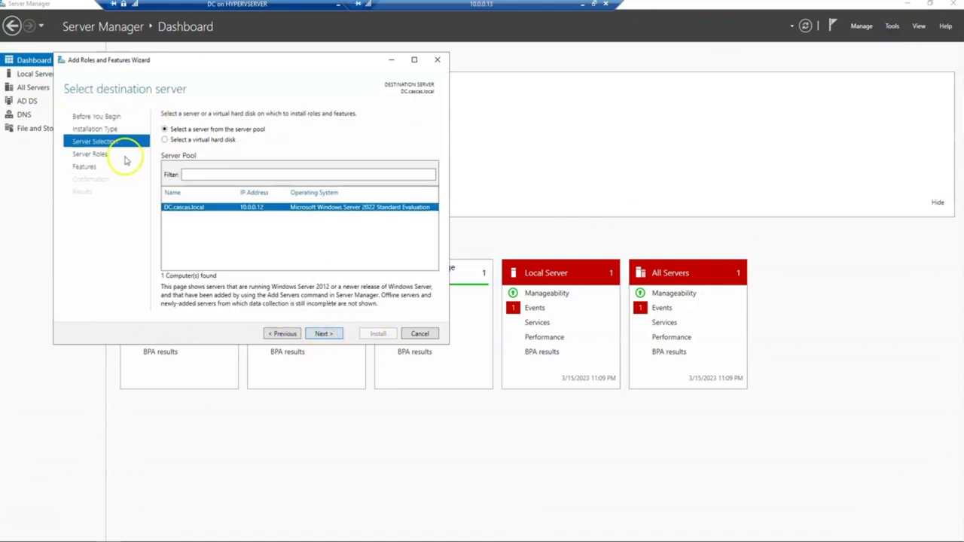
pyautogui.click(323, 334)
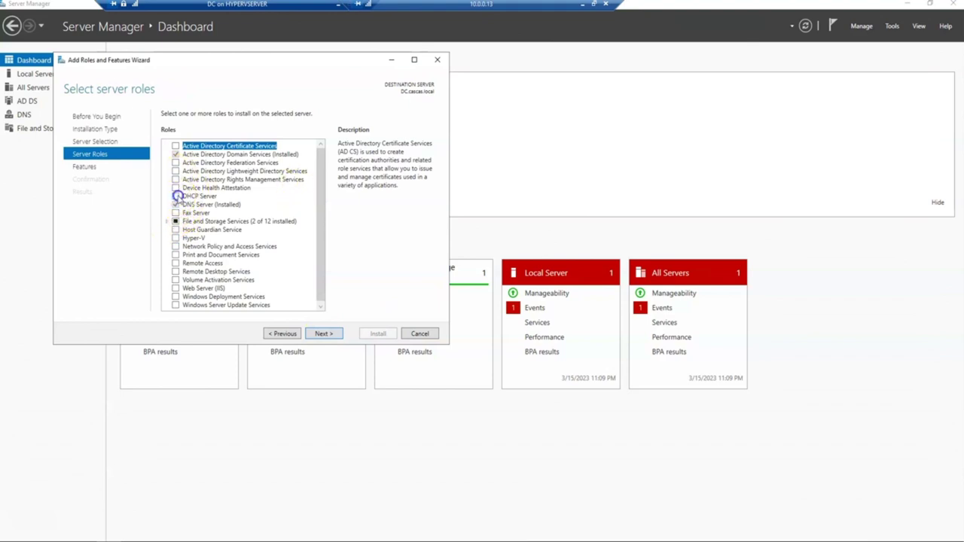
pyautogui.click(175, 196)
pyautogui.click(281, 288)
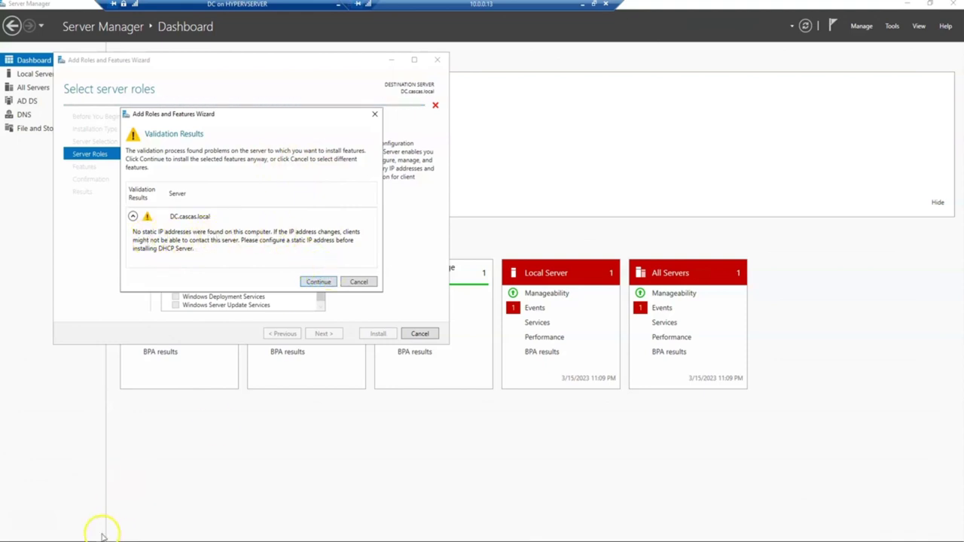
# Open Network Connections via File Explorer's Network properties and select the Ethernet adapter.
pyautogui.press('super+e')
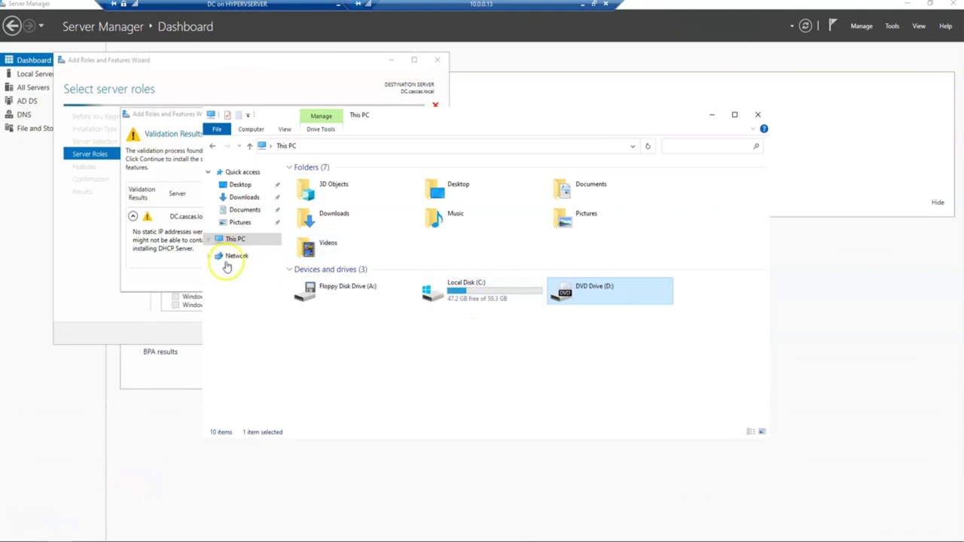
pyautogui.click(231, 256)
pyautogui.click(299, 356)
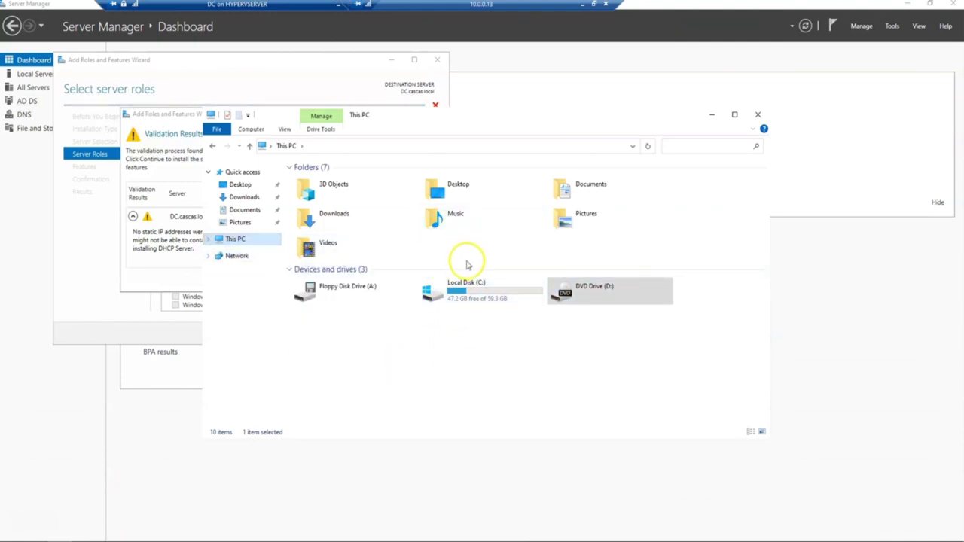
pyautogui.rightClick(232, 257)
pyautogui.click(297, 354)
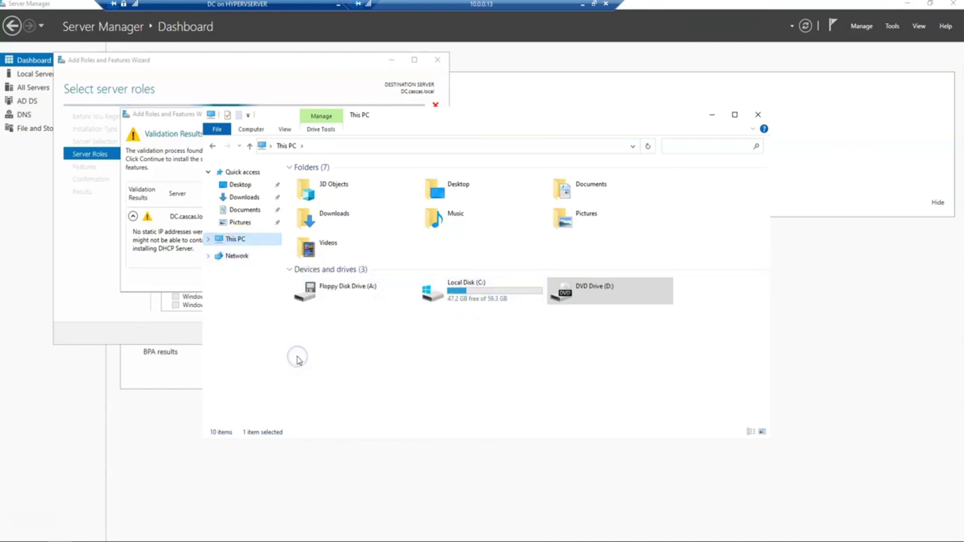
pyautogui.click(256, 188)
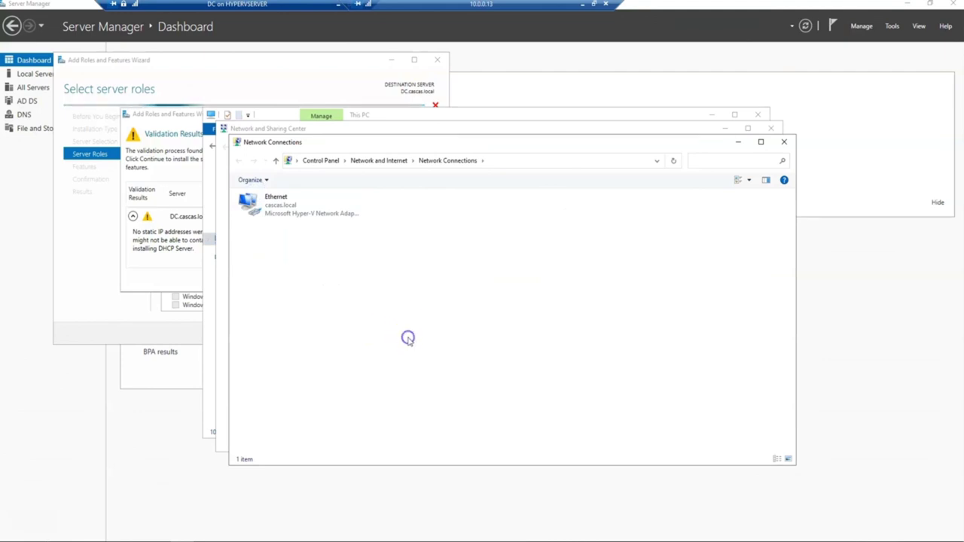
pyautogui.moveTo(407, 141); pyautogui.dragTo(499, 142)
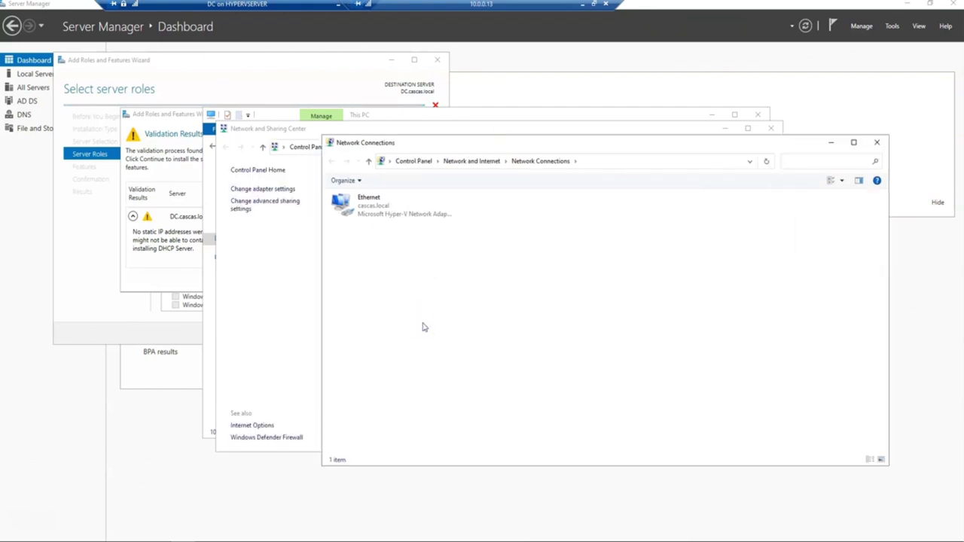
pyautogui.click(387, 201)
pyautogui.click(505, 301)
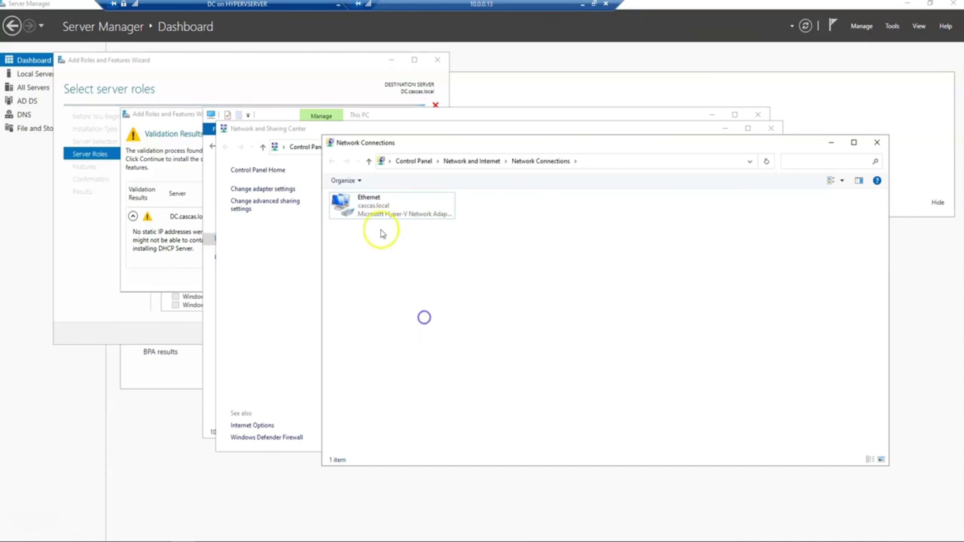
# Inspect Ethernet IPv4 settings without changes, then continue the role wizard past the static-IP warning.
pyautogui.rightClick(351, 204)
pyautogui.click(400, 301)
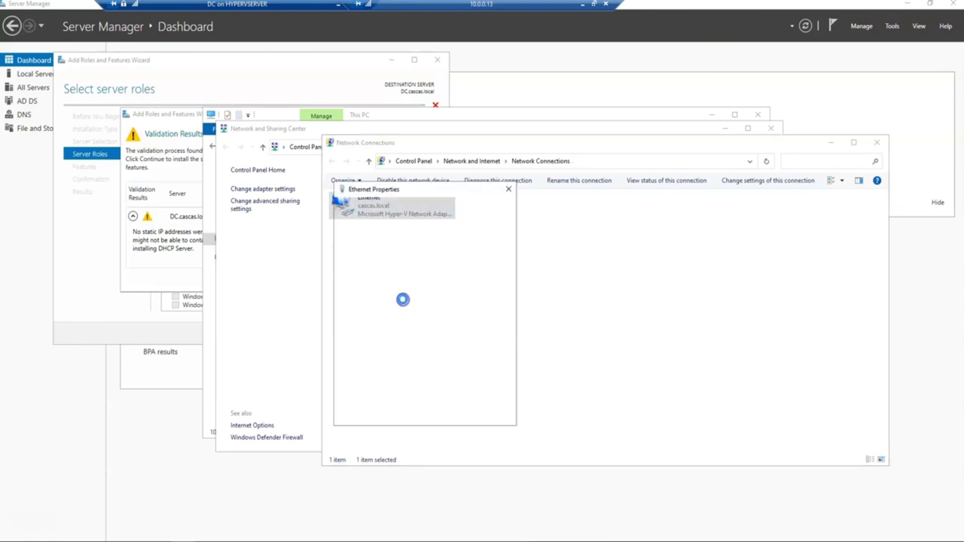
pyautogui.doubleClick(433, 300)
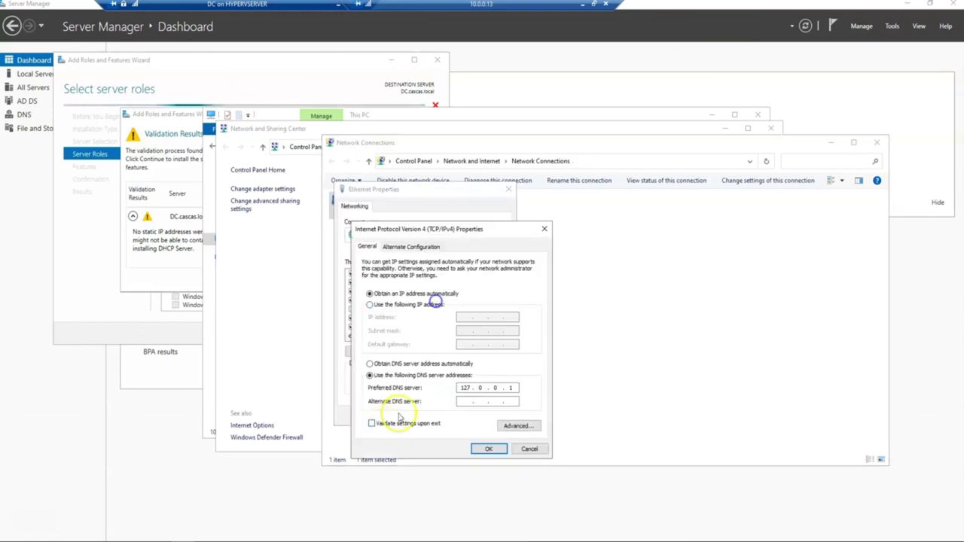
pyautogui.click(530, 449)
pyautogui.click(493, 415)
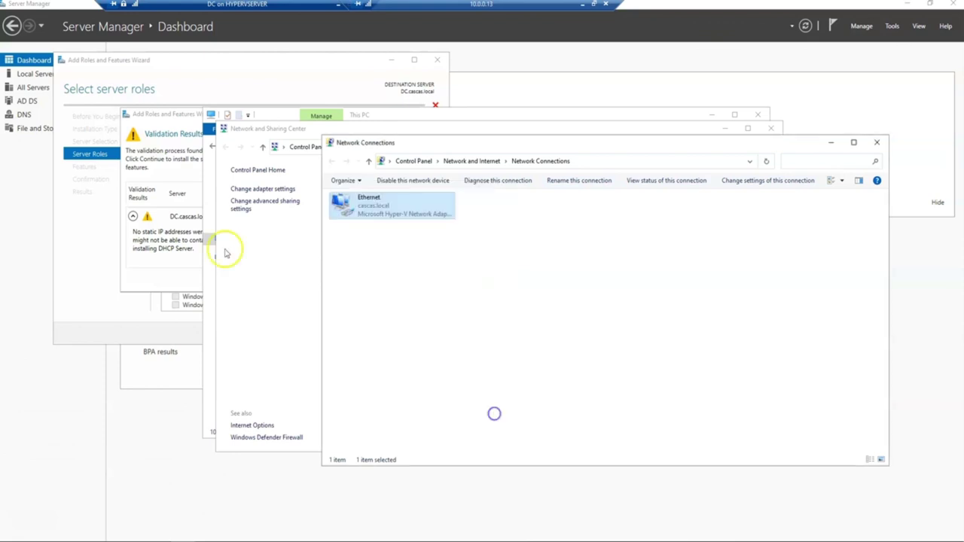
pyautogui.click(164, 267)
pyautogui.click(318, 282)
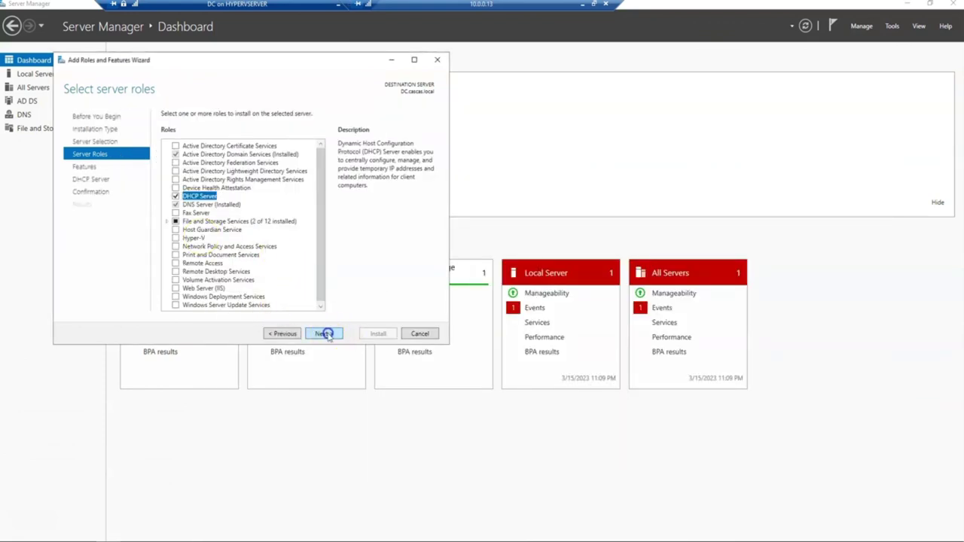
# Advance to the confirmation page and allow automatic restart if required.
pyautogui.click(324, 334)
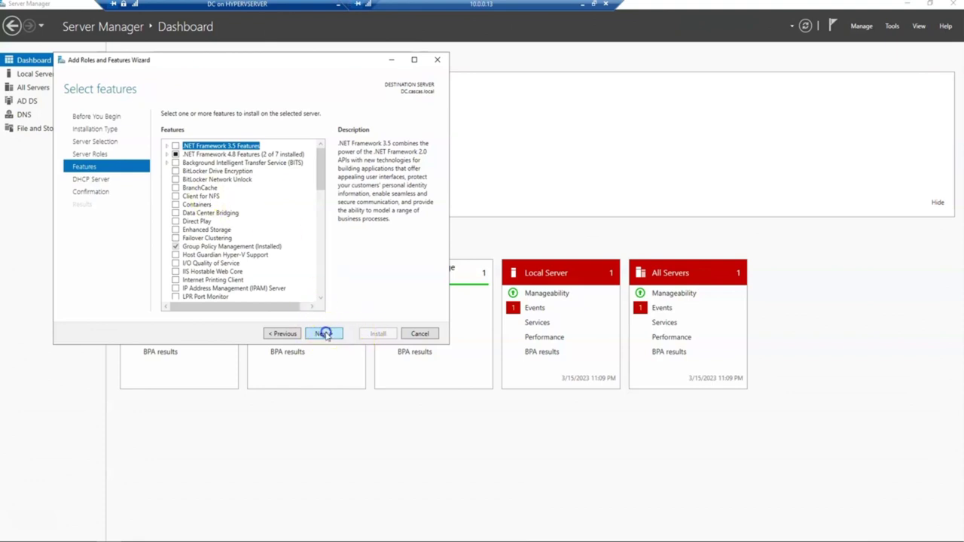
pyautogui.click(324, 334)
pyautogui.click(324, 333)
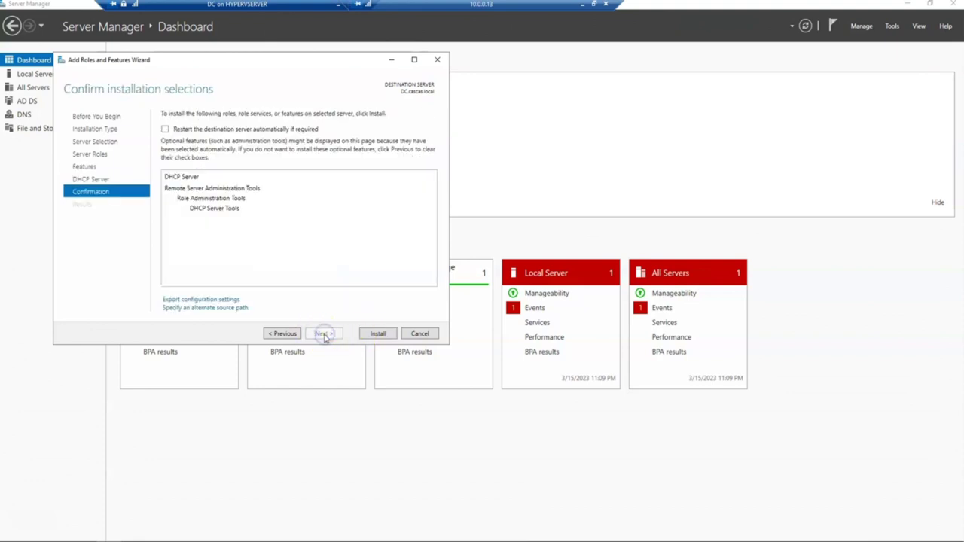
pyautogui.click(165, 129)
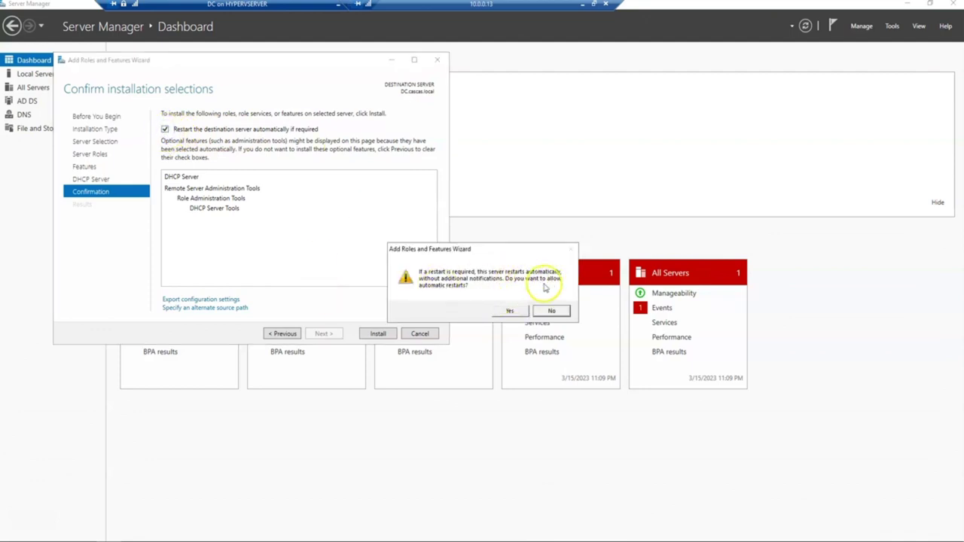
pyautogui.click(511, 311)
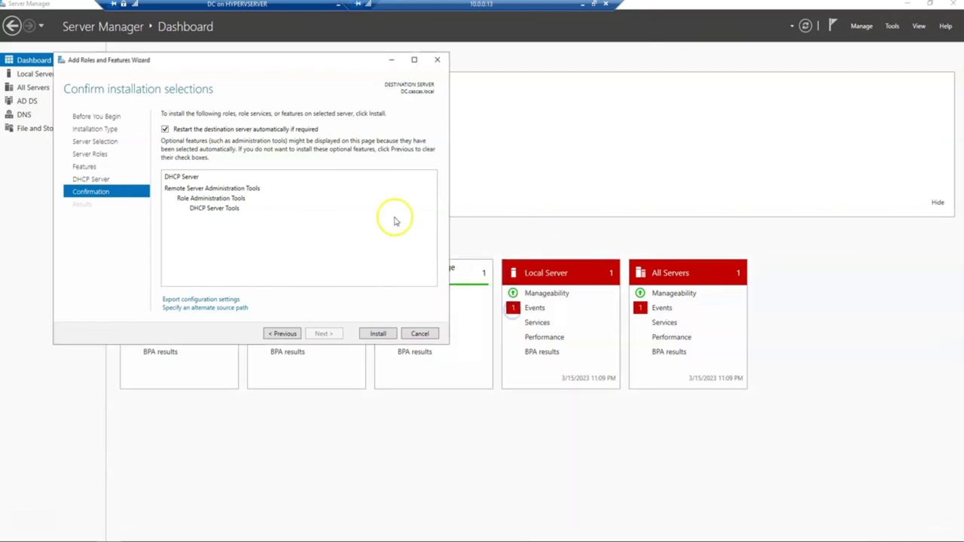
# Install the DHCP Server role and close the wizard once installation succeeds.
pyautogui.click(378, 334)
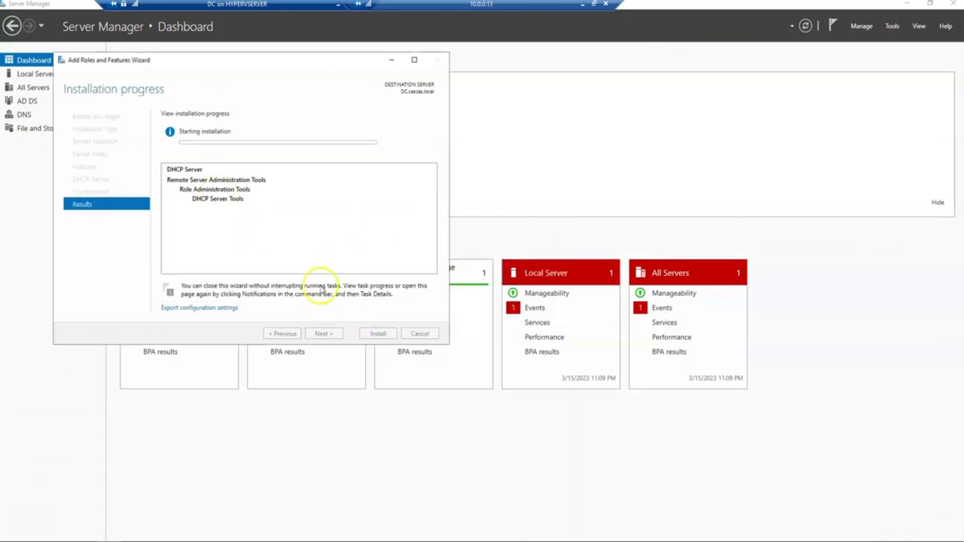
pyautogui.click(334, 432)
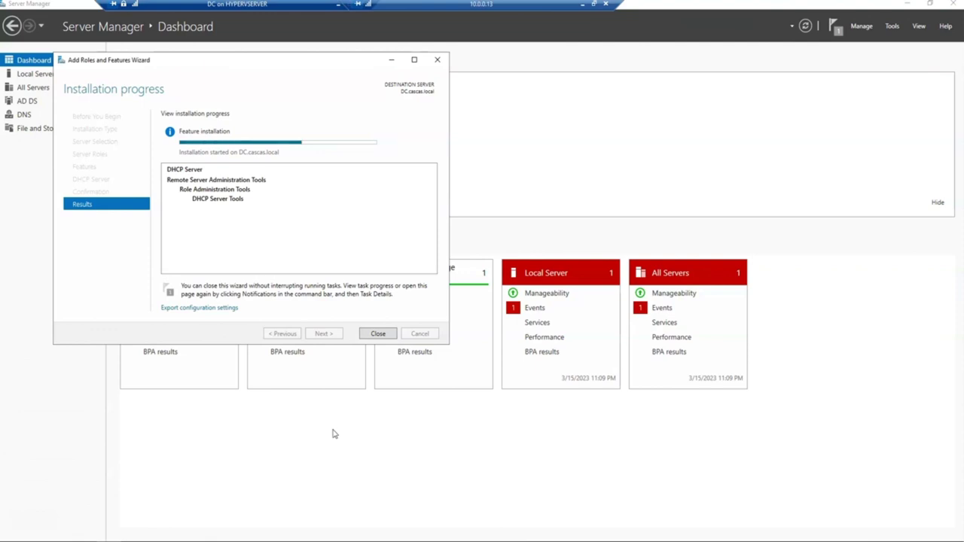
pyautogui.click(330, 436)
pyautogui.click(332, 434)
pyautogui.click(359, 462)
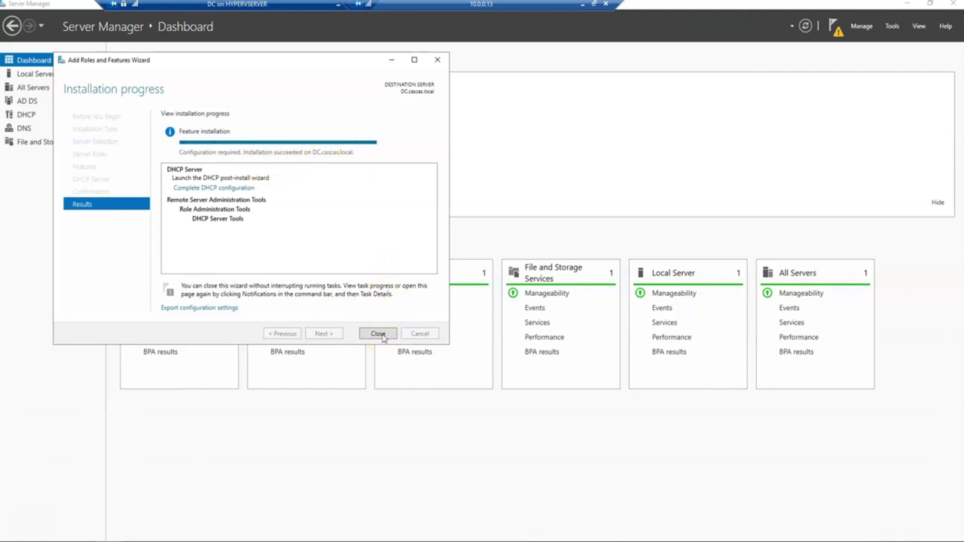
pyautogui.click(378, 334)
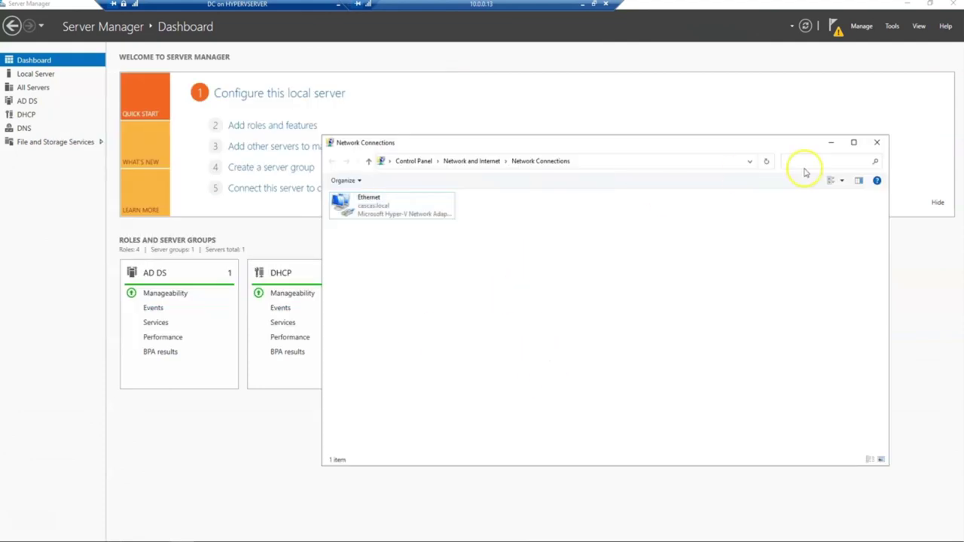
# Complete DHCP configuration from notifications, creating the security groups and authorizing the server in AD DS.
pyautogui.click(831, 141)
pyautogui.click(836, 29)
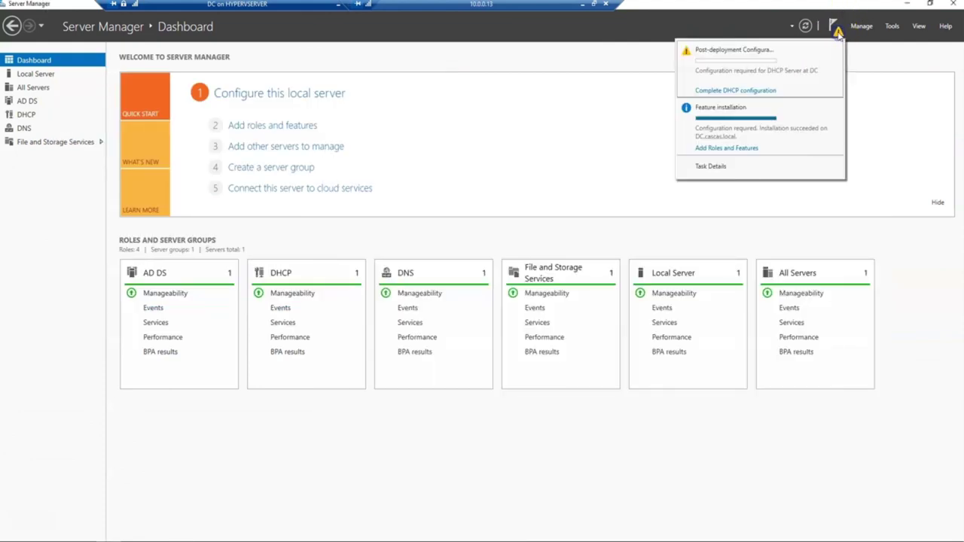
pyautogui.click(733, 91)
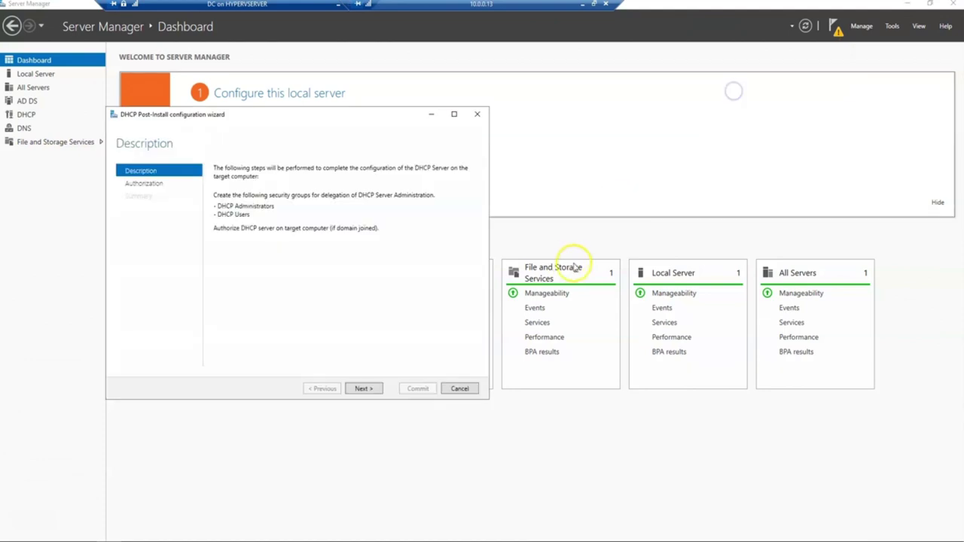
pyautogui.click(363, 389)
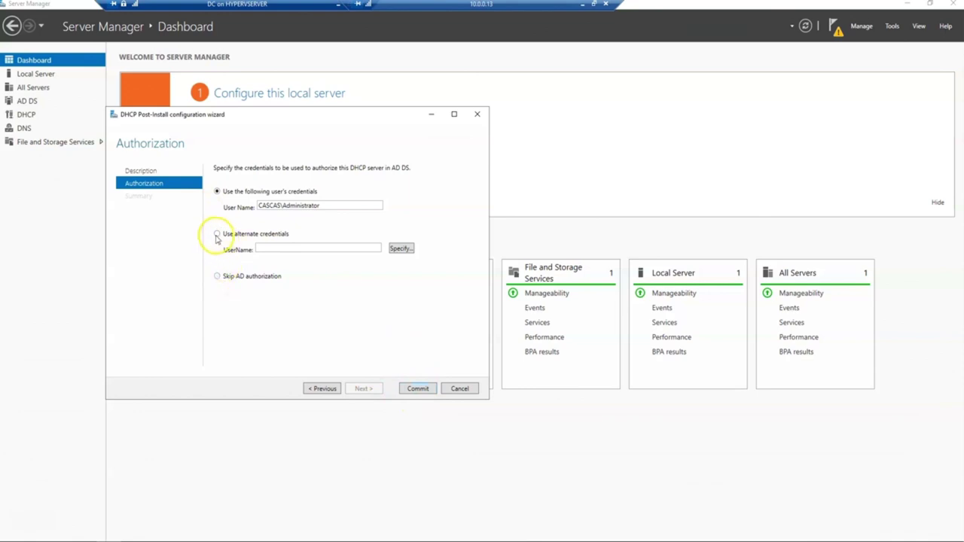
pyautogui.click(419, 388)
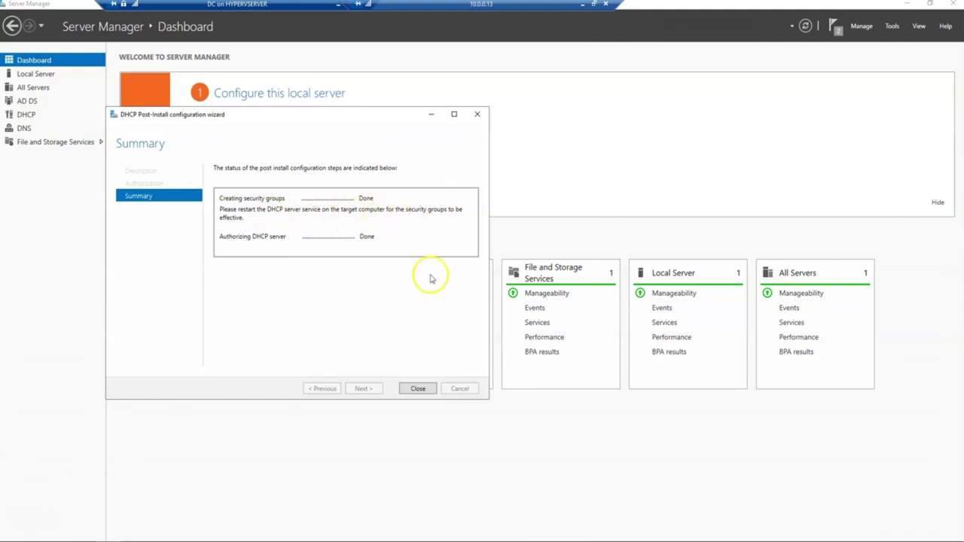
pyautogui.click(418, 389)
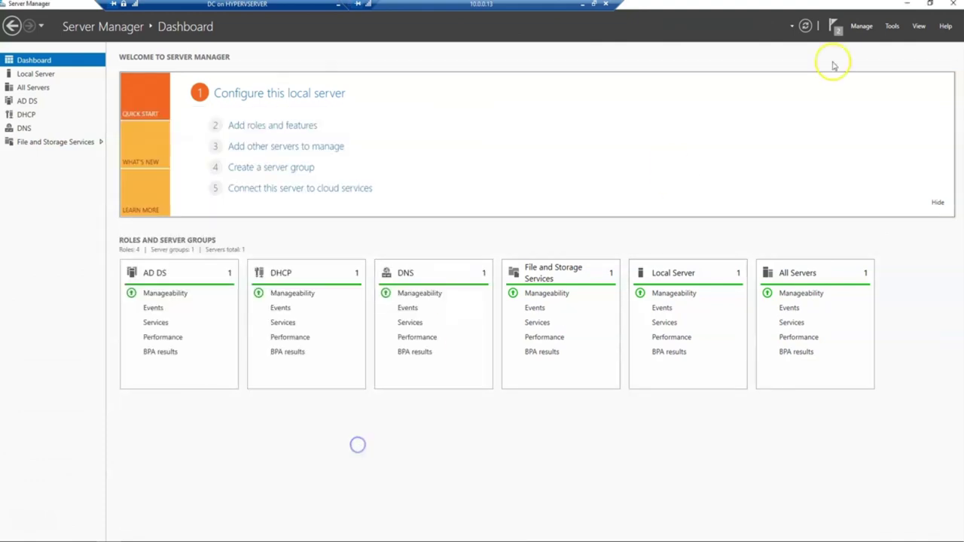
# Launch the DHCP console from Tools, maximized with a widened tree pane.
pyautogui.click(864, 27)
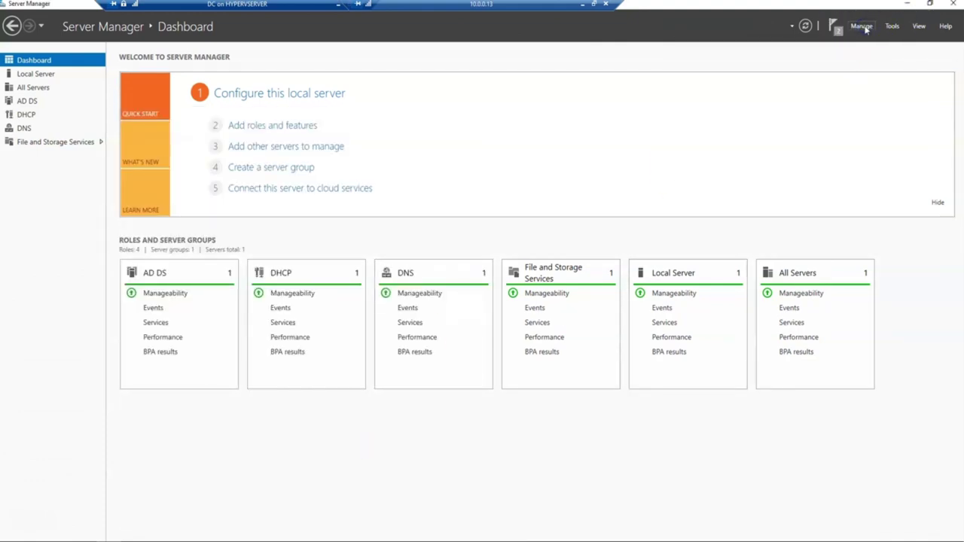
pyautogui.click(892, 27)
pyautogui.click(814, 142)
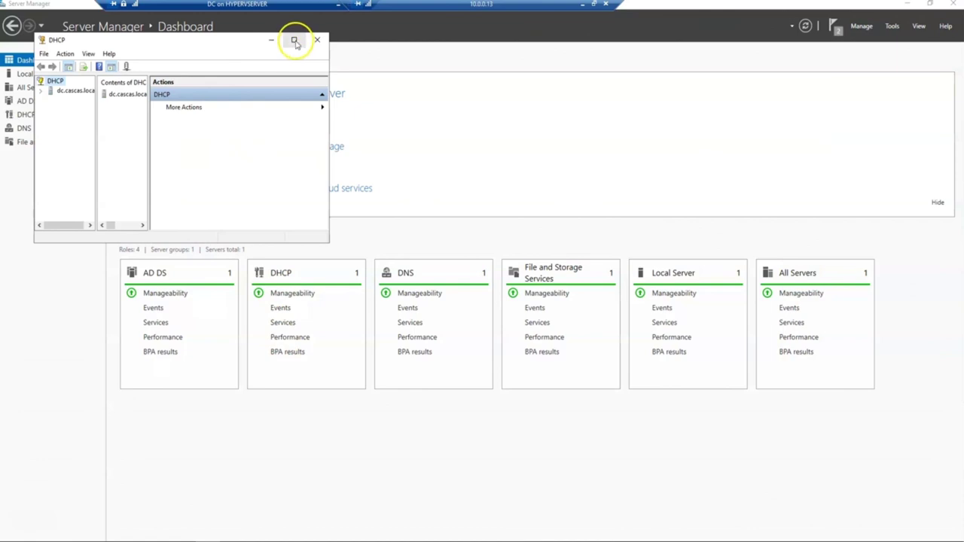
pyautogui.click(294, 40)
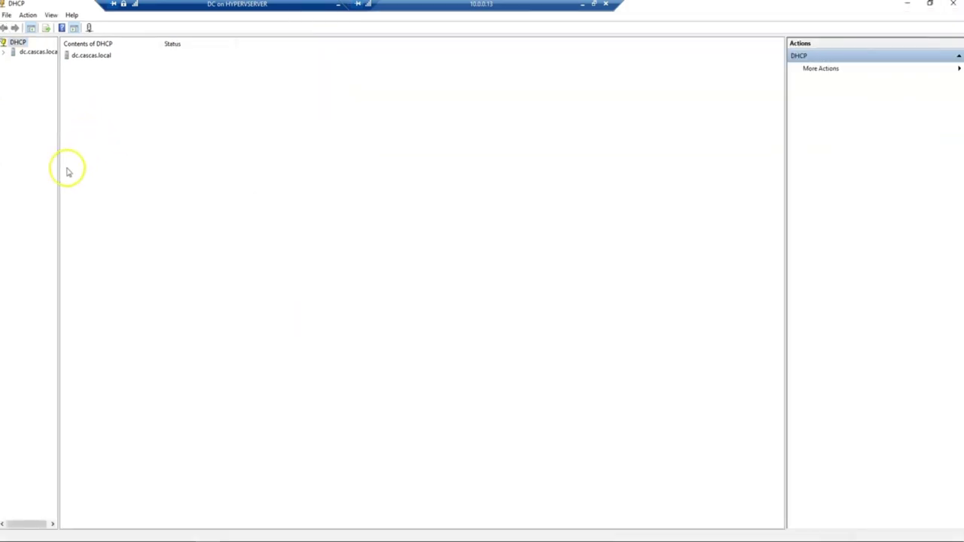
pyautogui.moveTo(58, 172); pyautogui.dragTo(123, 185)
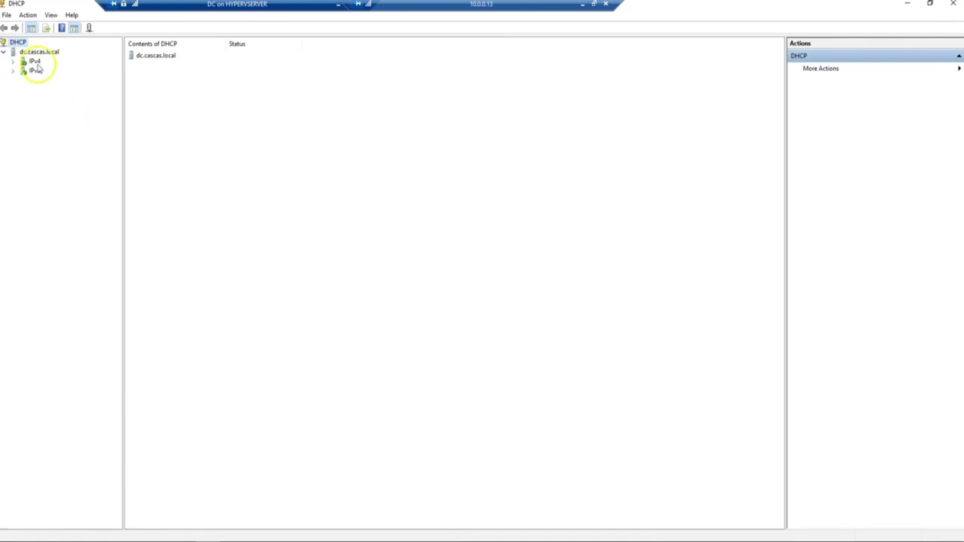
# Expand dc.cascas.local's IPv4 branch and start a New Scope on it.
pyautogui.click(15, 62)
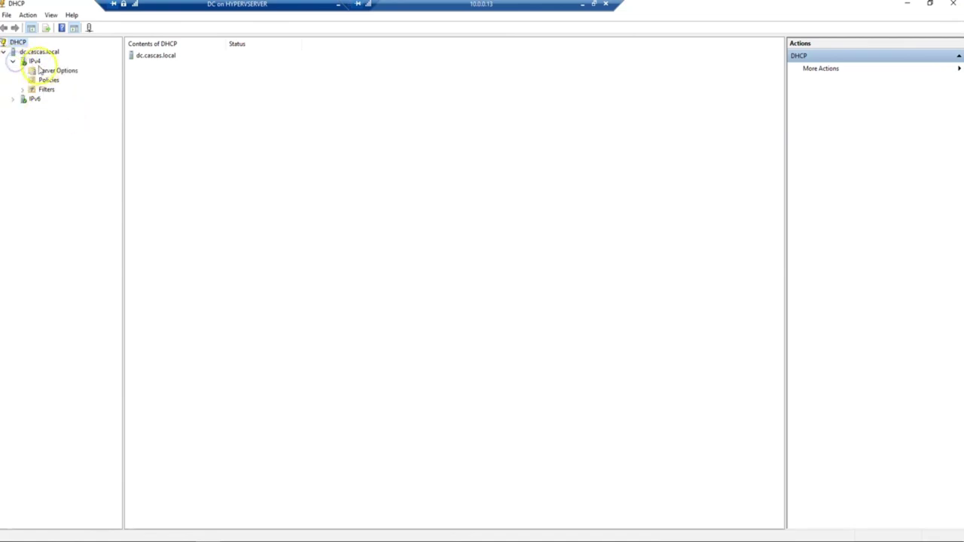
pyautogui.rightClick(33, 61)
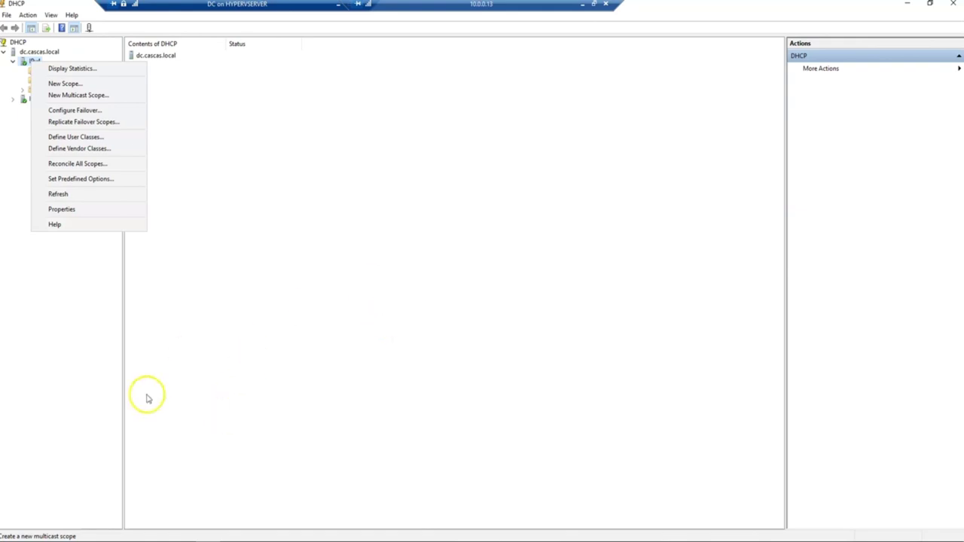
pyautogui.click(217, 342)
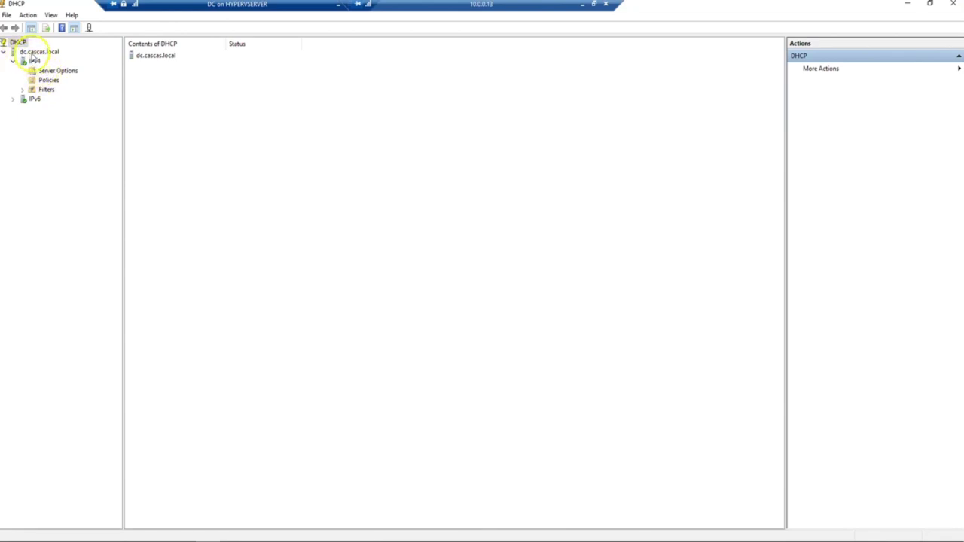
pyautogui.rightClick(32, 53)
pyautogui.click(226, 154)
pyautogui.rightClick(32, 61)
pyautogui.click(78, 83)
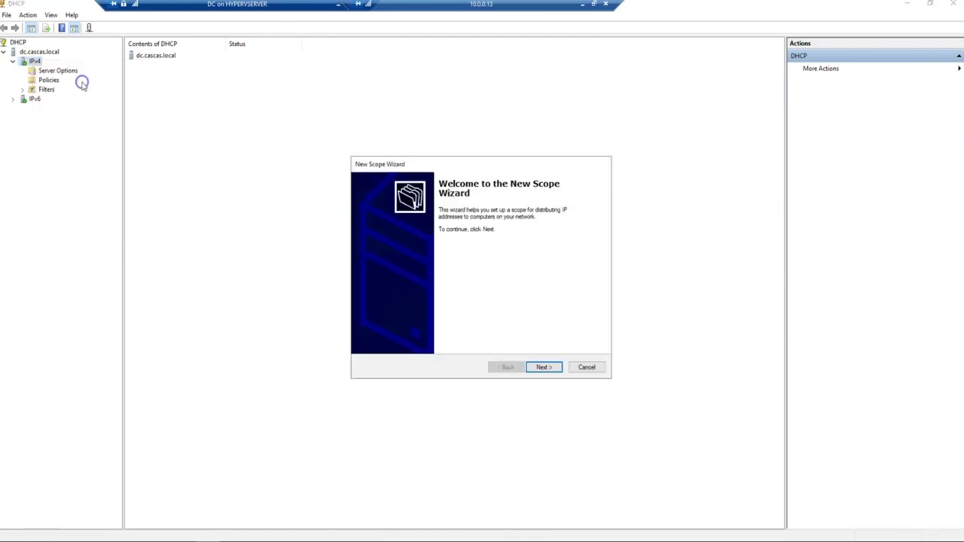
# Give the new scope the name 'Production' and the description 'Production'.
pyautogui.click(549, 368)
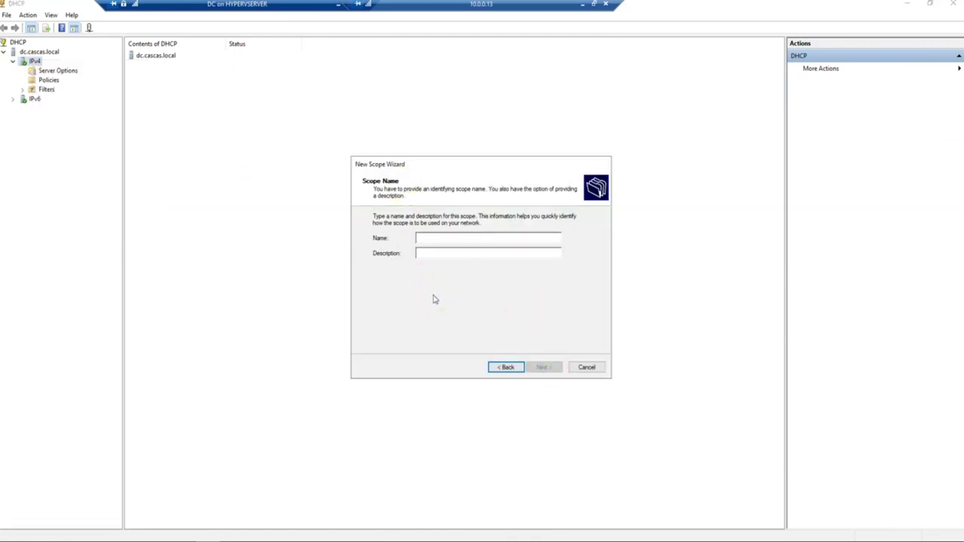
pyautogui.write('W')
pyautogui.press('BackSpace')
pyautogui.press('BackSpace')
pyautogui.write('Production')
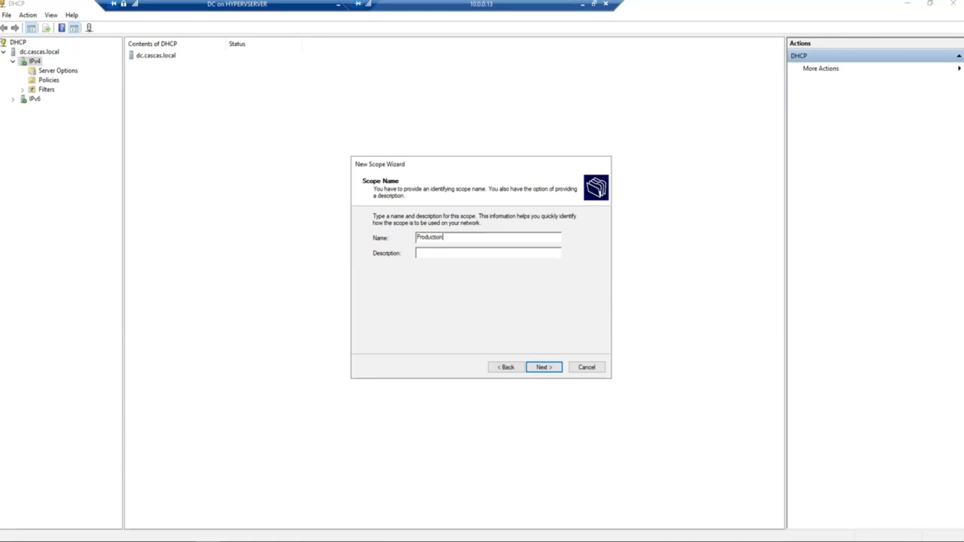
pyautogui.click(431, 250)
pyautogui.write('Prodcution')
pyautogui.press('BackSpace')
pyautogui.press('BackSpace')
pyautogui.press('BackSpace')
pyautogui.press('BackSpace')
pyautogui.press('BackSpace')
pyautogui.press('BackSpace')
pyautogui.write('uction')
pyautogui.click(541, 366)
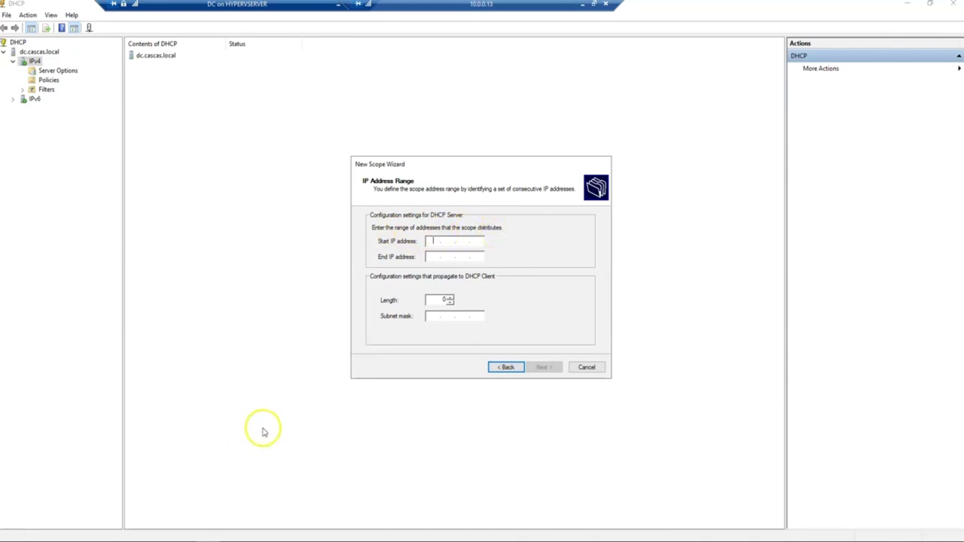
# Launch Command Prompt by searching cmd from Start.
pyautogui.click(12, 540)
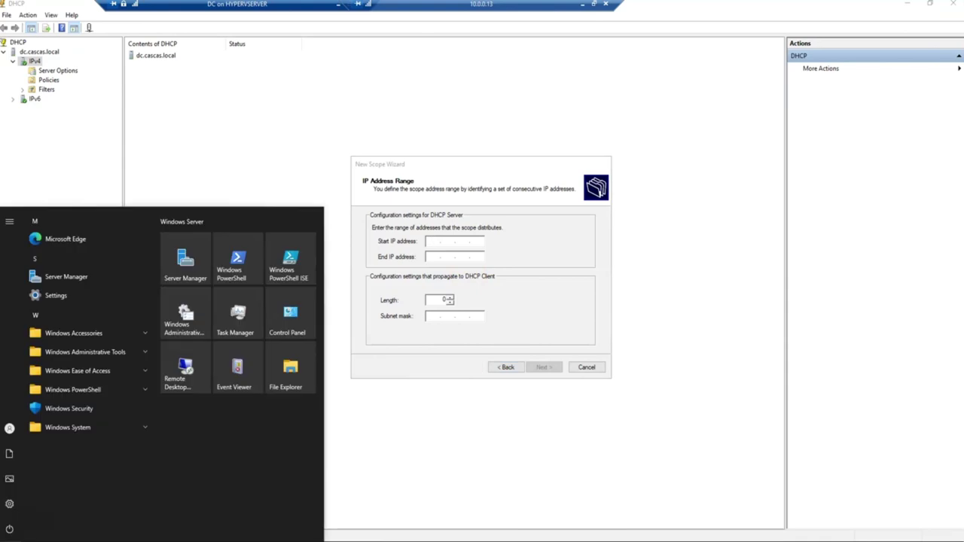
pyautogui.write('cmd')
pyautogui.press('Return')
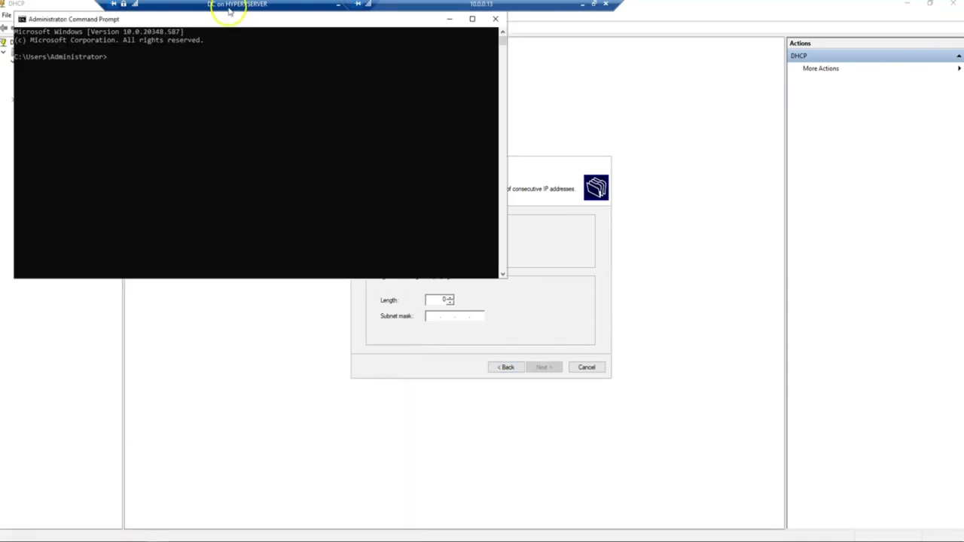
pyautogui.moveTo(223, 21); pyautogui.dragTo(212, 78)
# Run ipconfig to see the server at 10.0.0.12, mask 255.255.255.0, then return to the wizard.
pyautogui.click(178, 206)
pyautogui.press('Escape')
pyautogui.write('ipconfiug')
pyautogui.press('BackSpace')
pyautogui.press('BackSpace')
pyautogui.write('g')
pyautogui.press('Return')
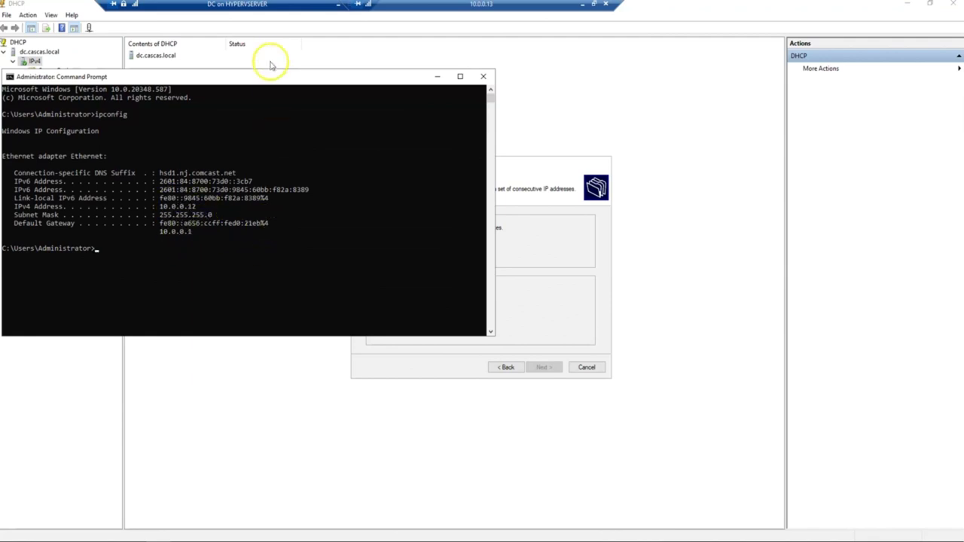
pyautogui.click(531, 301)
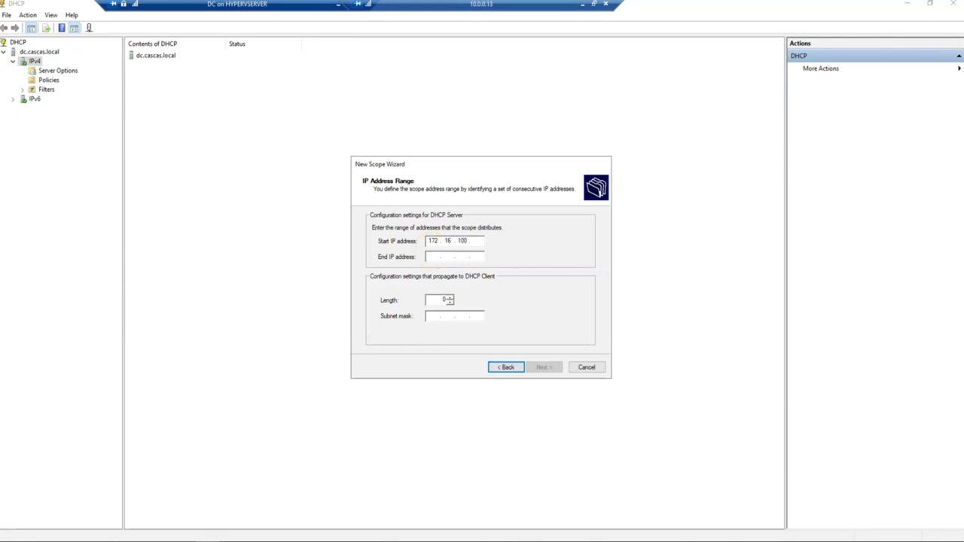
# Enter range 172.16.100.10 to 172.16.100.200 with length 24, mask 255.255.255.0.
pyautogui.click(432, 257)
pyautogui.write('172.16.100.50')
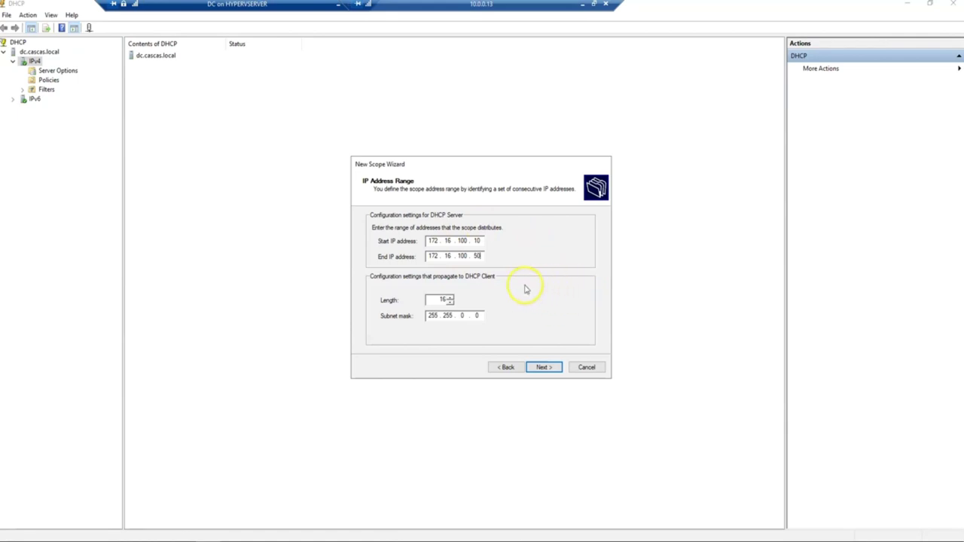
pyautogui.doubleClick(477, 257)
pyautogui.write('100')
pyautogui.write('0')
pyautogui.write('2')
pyautogui.click(462, 317)
pyautogui.write('255')
pyautogui.click(512, 323)
pyautogui.click(517, 302)
pyautogui.click(478, 316)
pyautogui.click(158, 540)
# Copy the 255.255.255.0 subnet mask from the ipconfig output, then minimize Command Prompt.
pyautogui.click(194, 507)
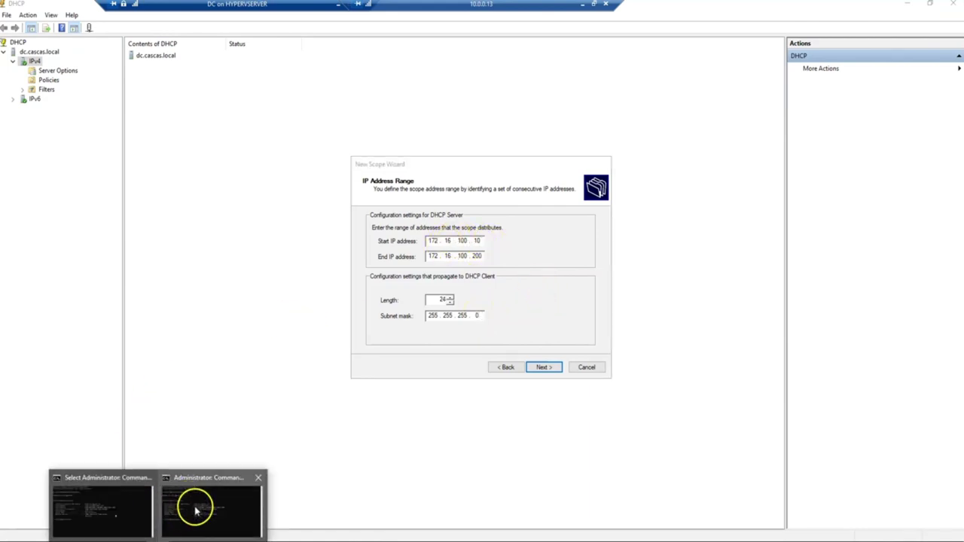
pyautogui.click(238, 274)
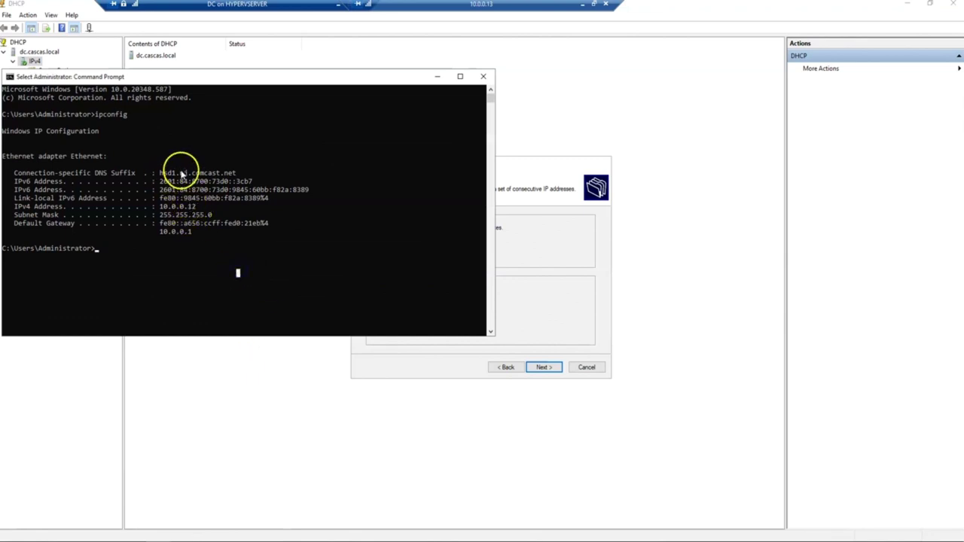
pyautogui.moveTo(211, 216); pyautogui.dragTo(162, 218)
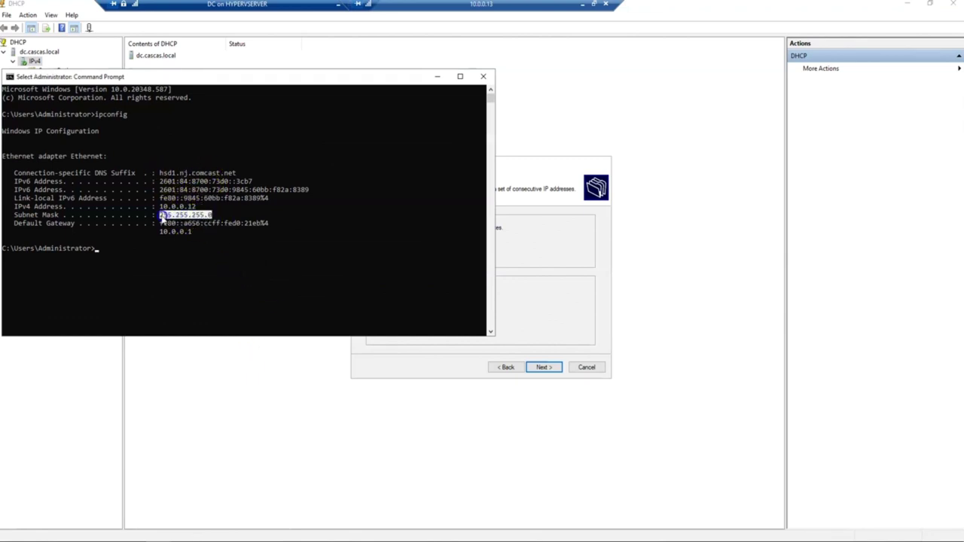
pyautogui.rightClick(208, 259)
pyautogui.click(193, 233)
pyautogui.click(302, 241)
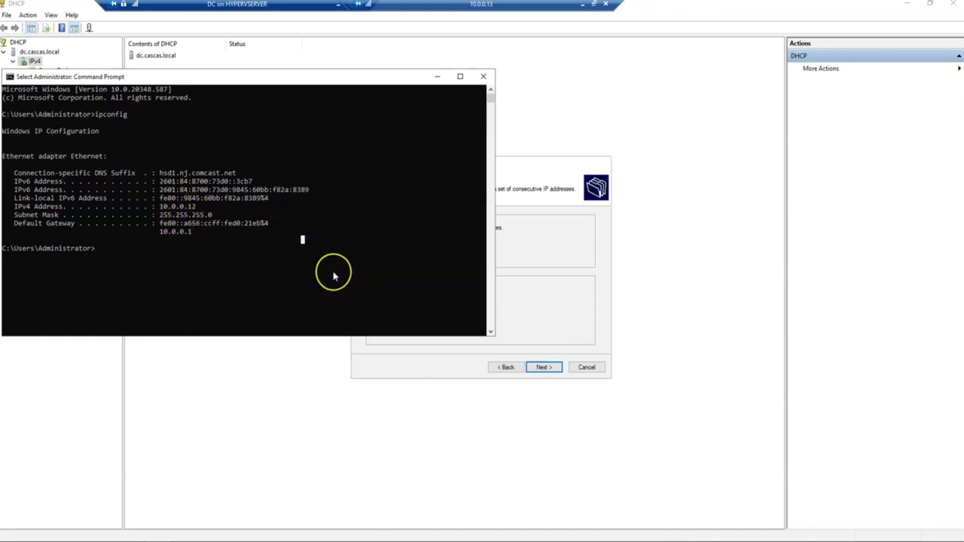
pyautogui.click(418, 136)
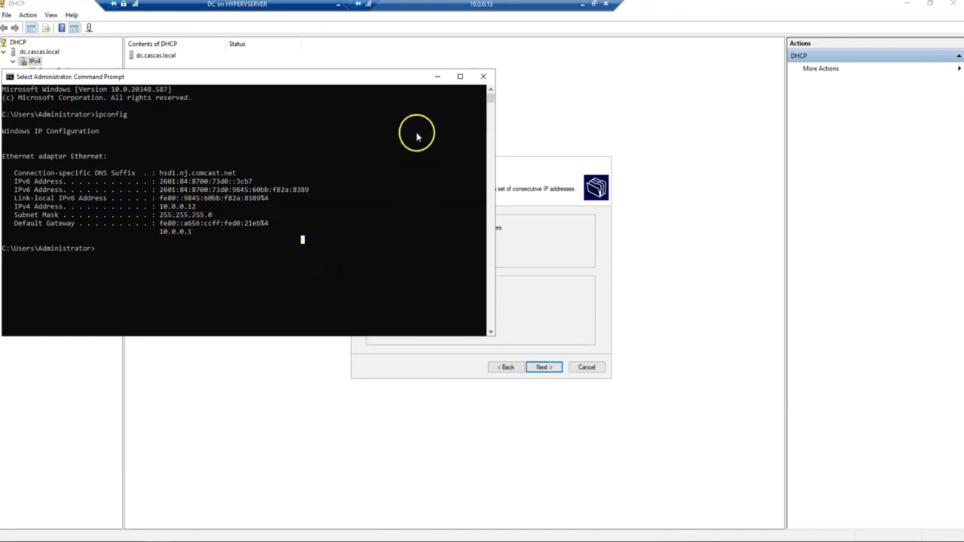
pyautogui.click(437, 76)
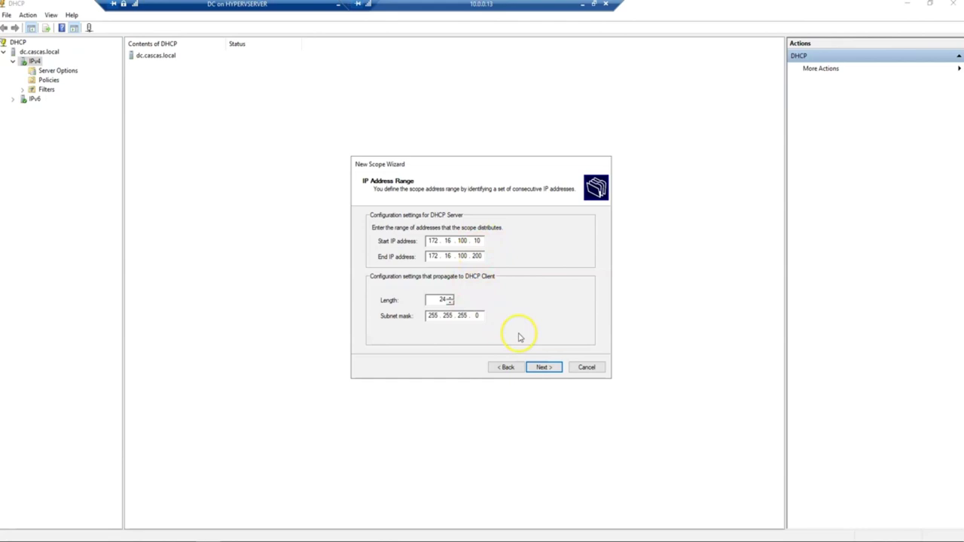
# Add the exclusion range 172.16.100.30 to 172.16.100.35 and proceed to Lease Duration.
pyautogui.click(545, 368)
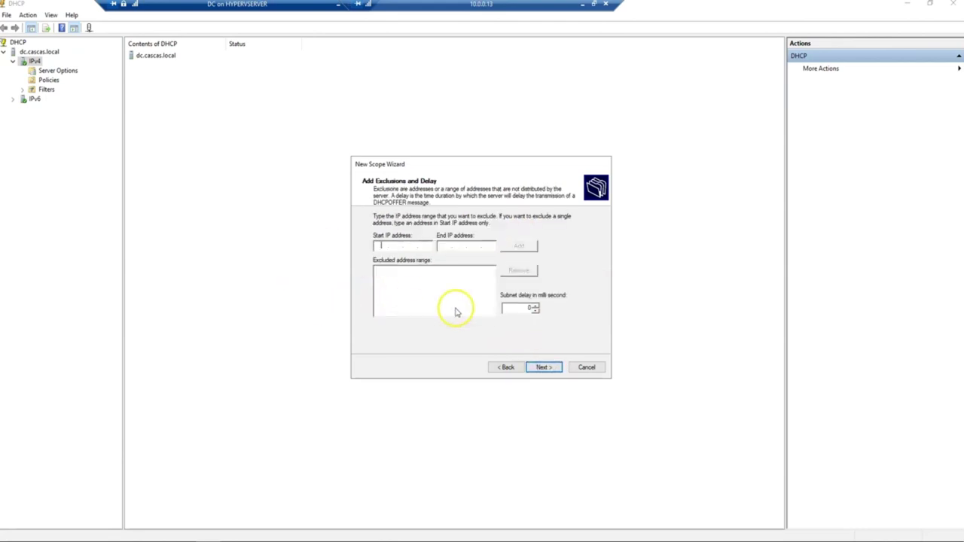
pyautogui.click(382, 244)
pyautogui.write('172 . 16 . 100 . 30')
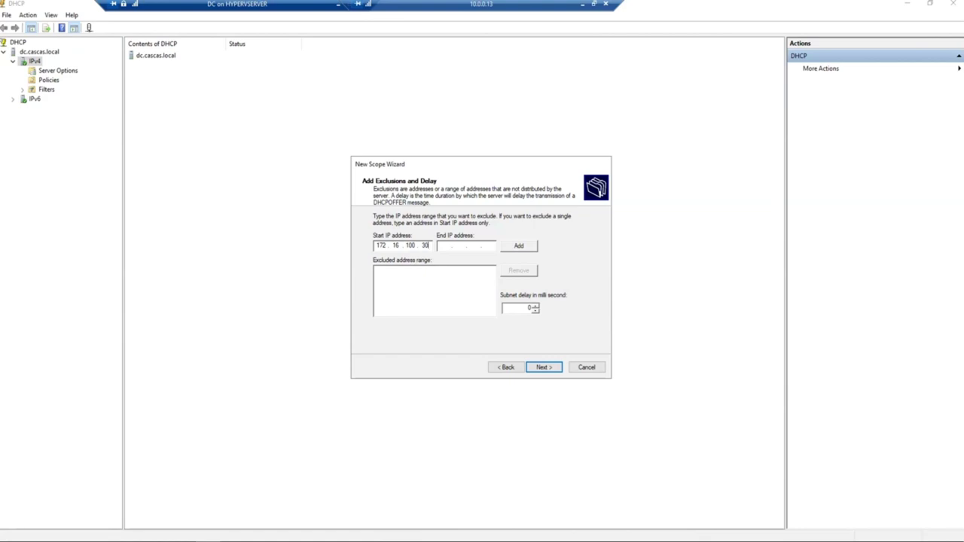
pyautogui.click(448, 247)
pyautogui.write('172 . 16 . 100 . 35')
pyautogui.click(528, 245)
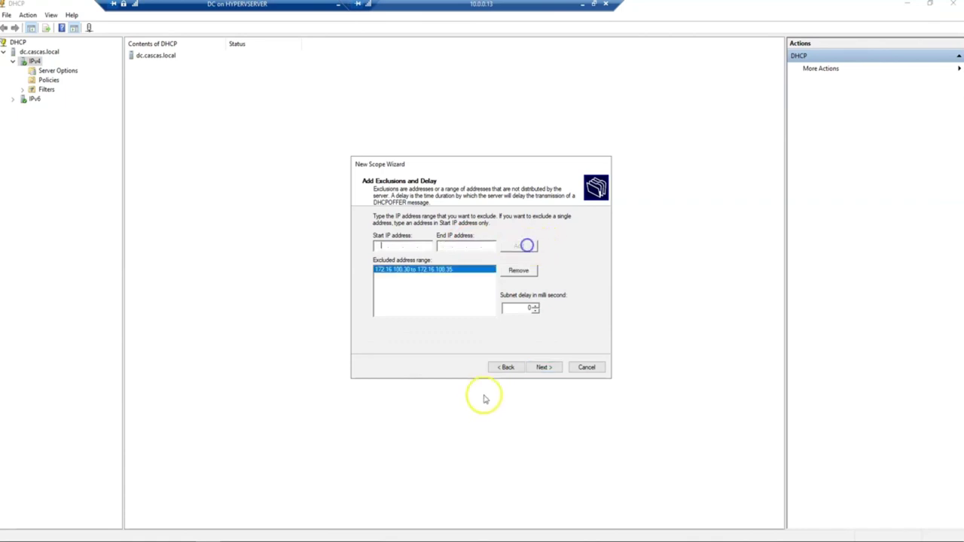
pyautogui.click(541, 369)
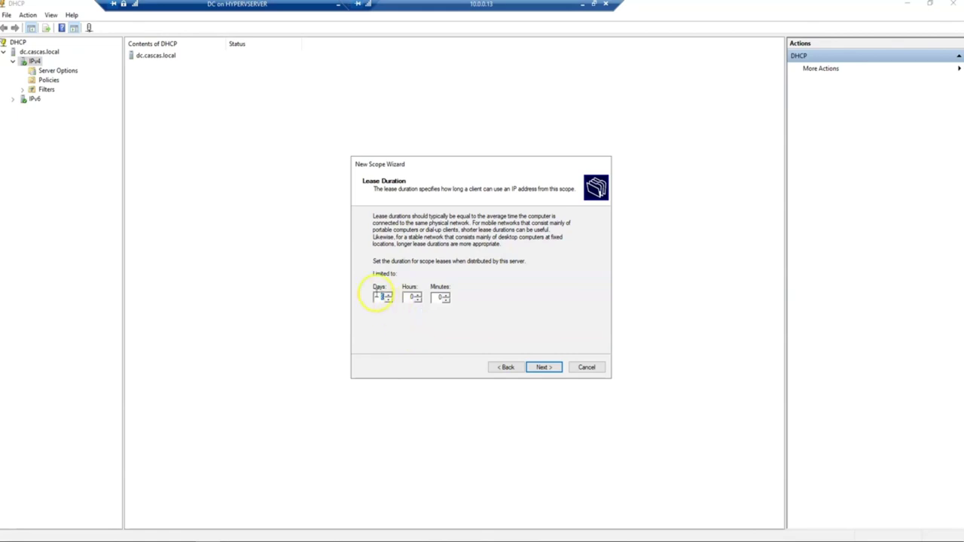
# Keep the default lease duration, choose to configure DHCP options now, and leave the router gateway blank.
pyautogui.click(548, 368)
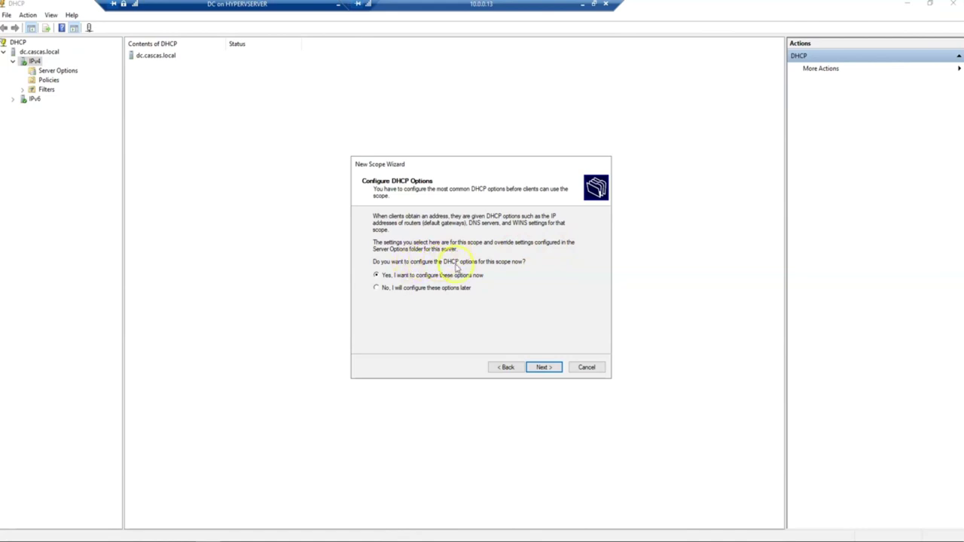
pyautogui.click(544, 367)
pyautogui.click(392, 239)
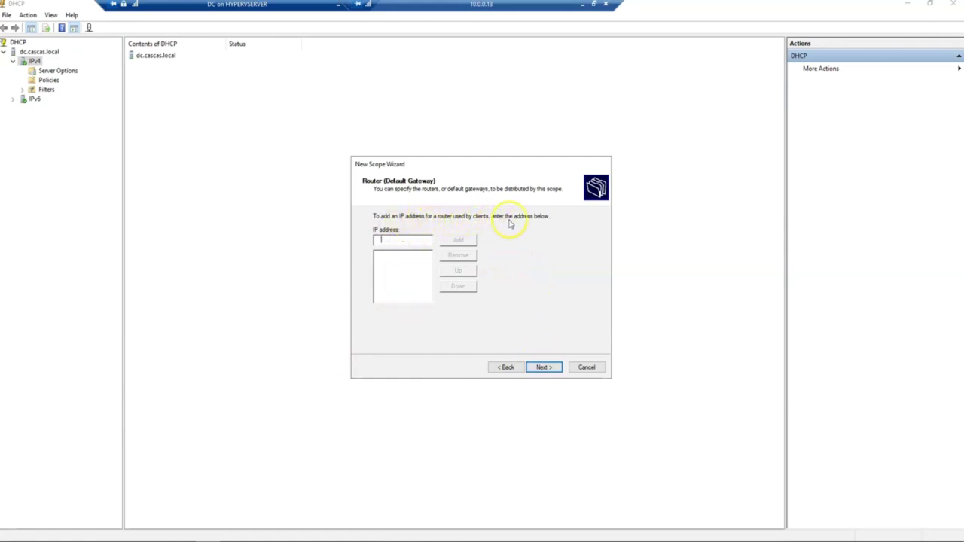
pyautogui.click(546, 367)
# Keep DNS parent domain cascas.local with DNS server 10.0.0.12.
pyautogui.click(450, 236)
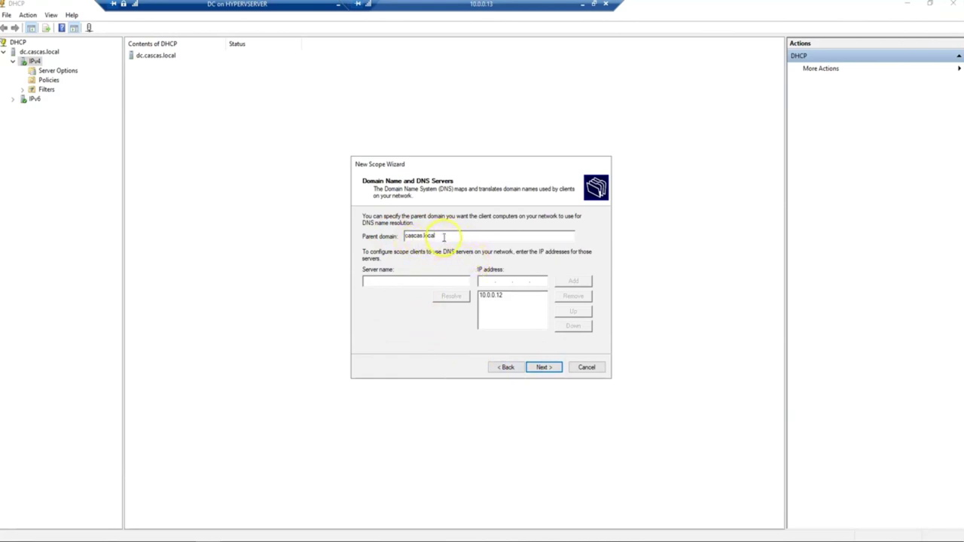
pyautogui.click(498, 300)
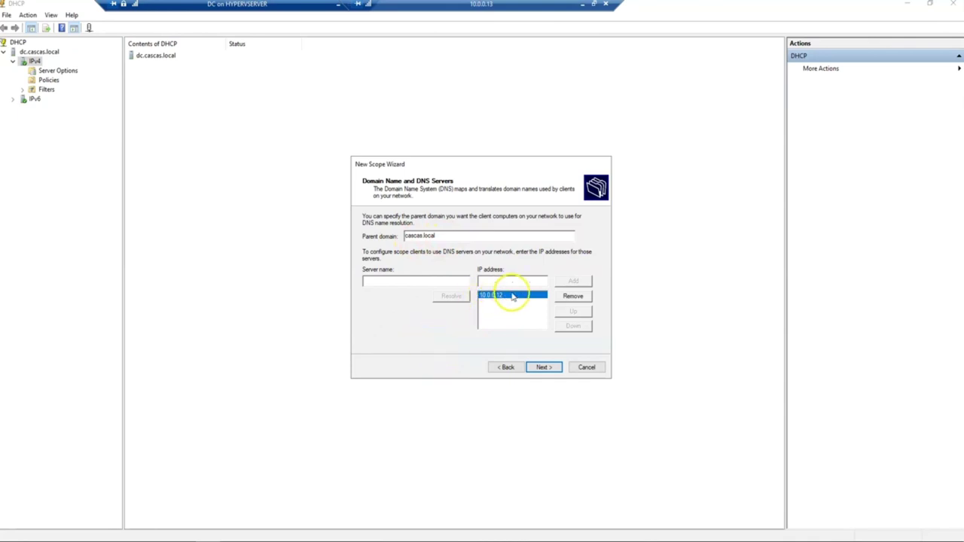
pyautogui.click(544, 366)
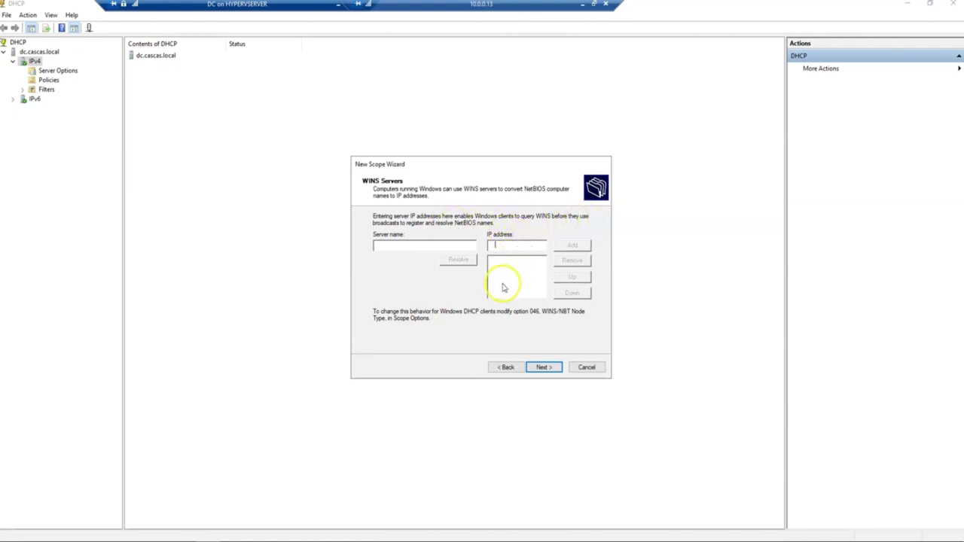
# Add 10.0.0.12 as the WINS server and advance to scope activation.
pyautogui.write('.0.12')
pyautogui.click(573, 247)
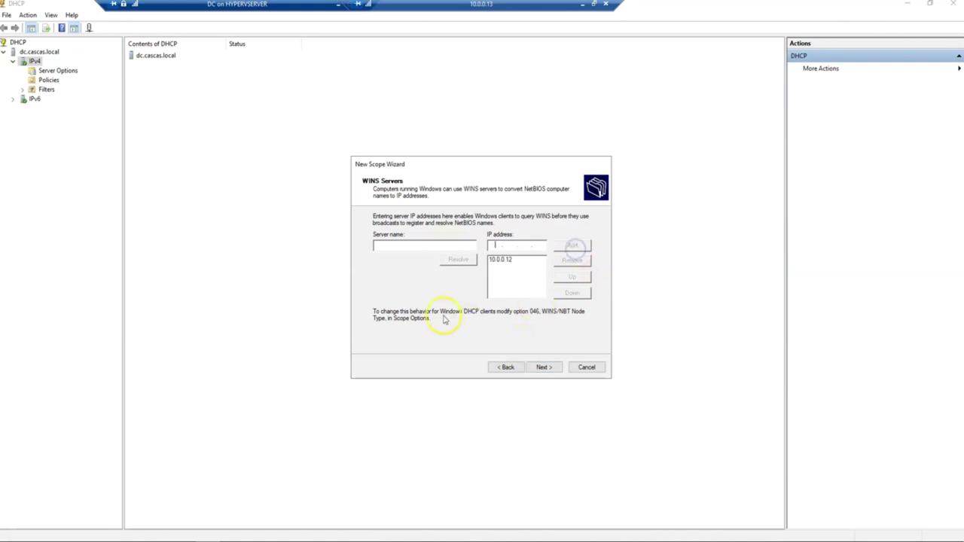
pyautogui.click(543, 367)
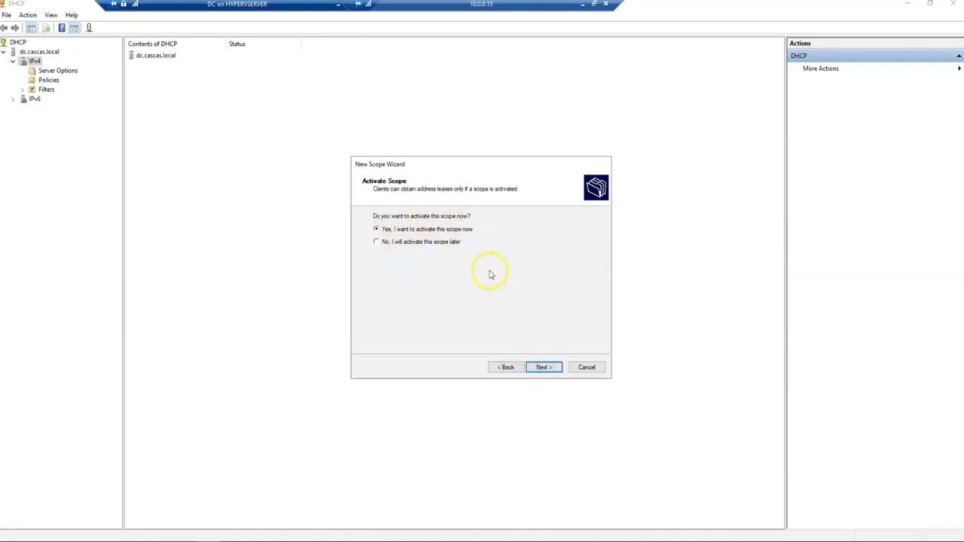
# Activate the Production scope now, complete the wizard, and expand the new scope.
pyautogui.click(544, 367)
pyautogui.click(548, 366)
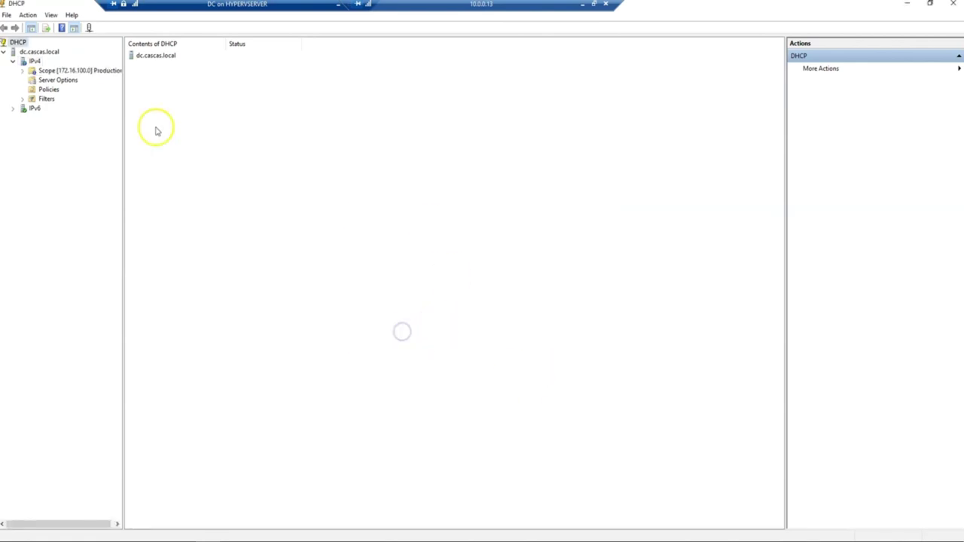
pyautogui.doubleClick(58, 70)
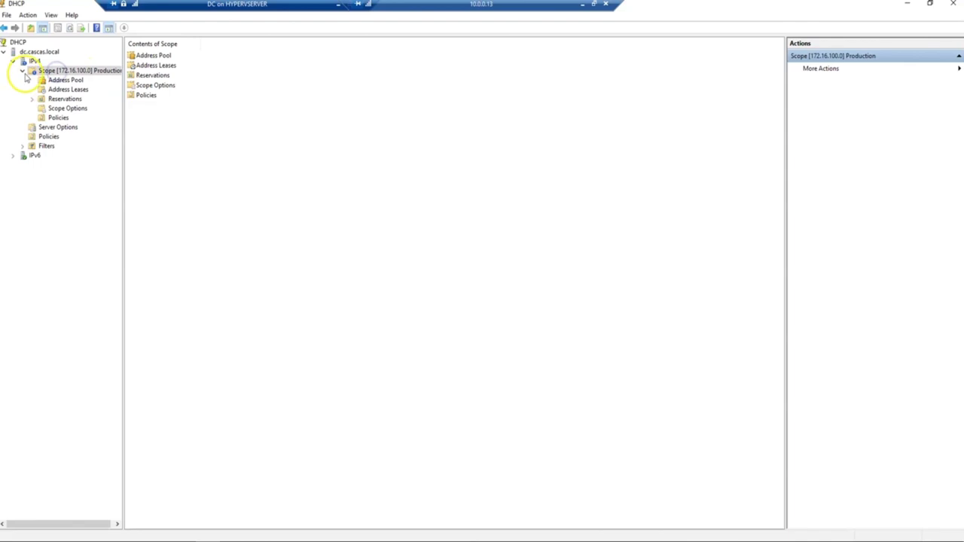
# Verify the address pool 172.16.100.10–200 with exclusion 172.16.100.30–35 and the empty leases list.
pyautogui.click(64, 80)
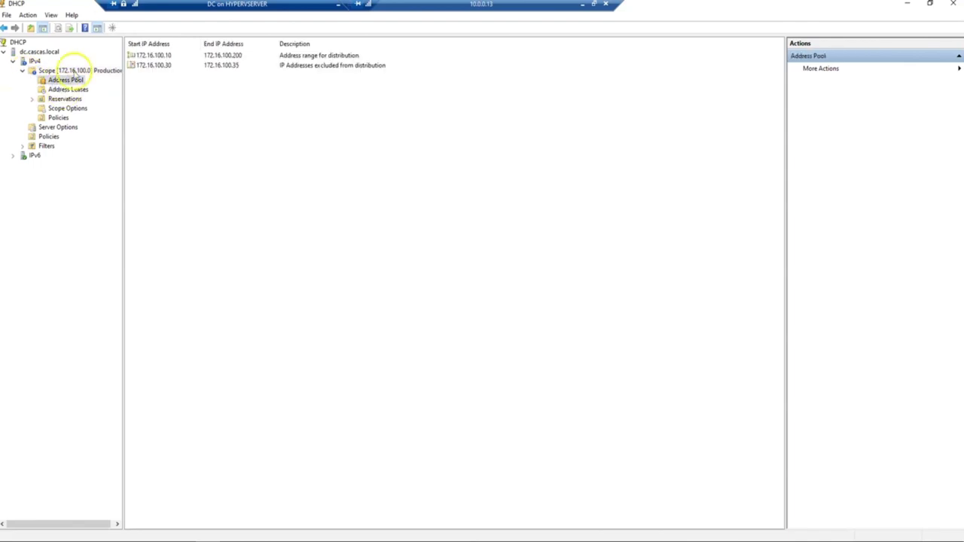
pyautogui.click(153, 56)
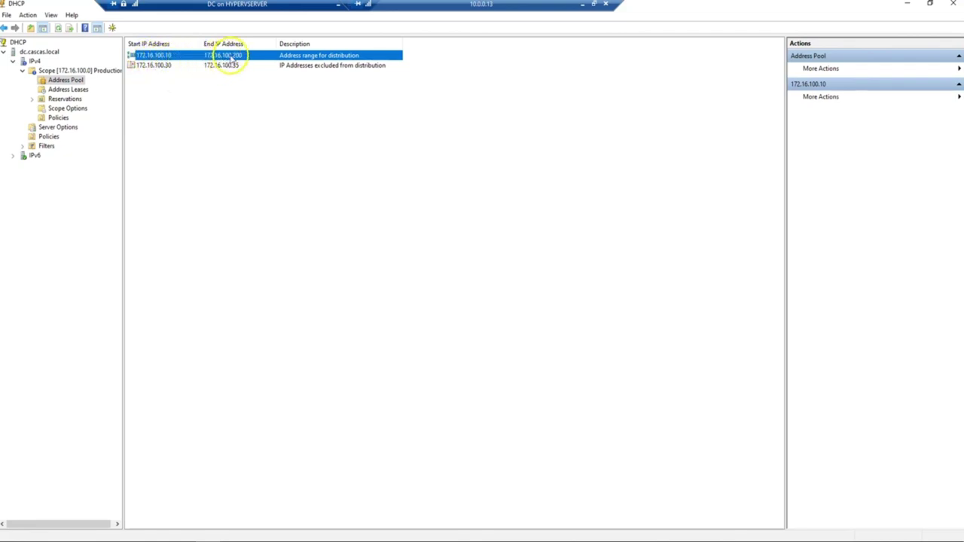
pyautogui.click(161, 67)
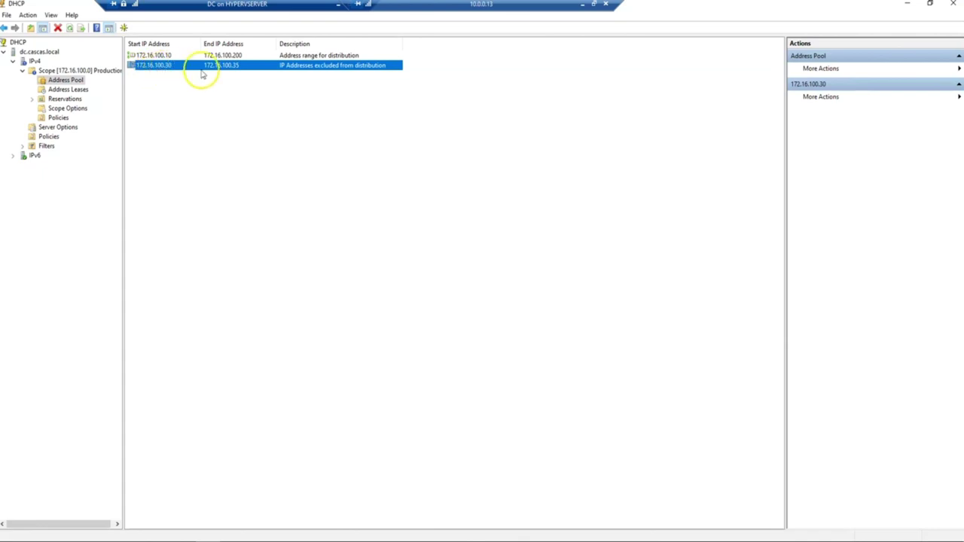
pyautogui.click(60, 89)
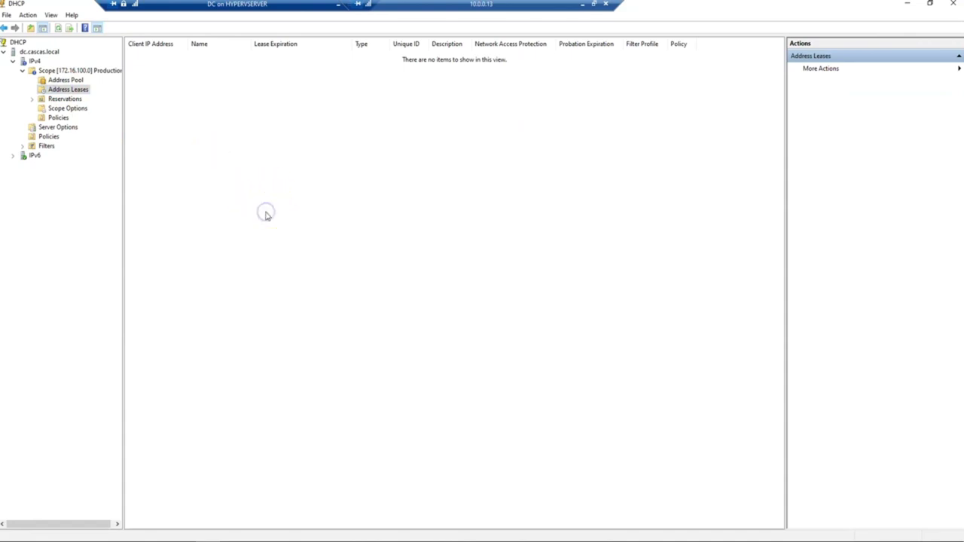
pyautogui.click(60, 80)
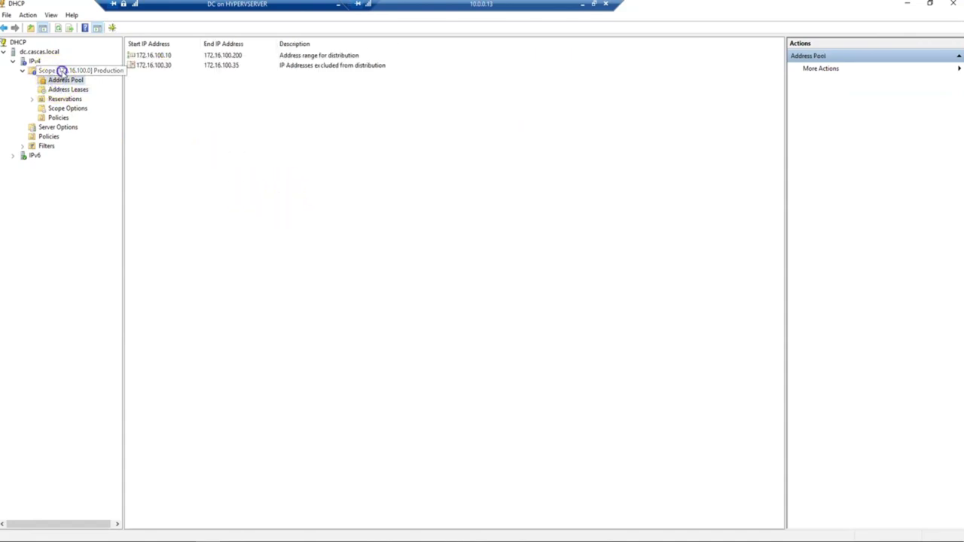
pyautogui.click(64, 70)
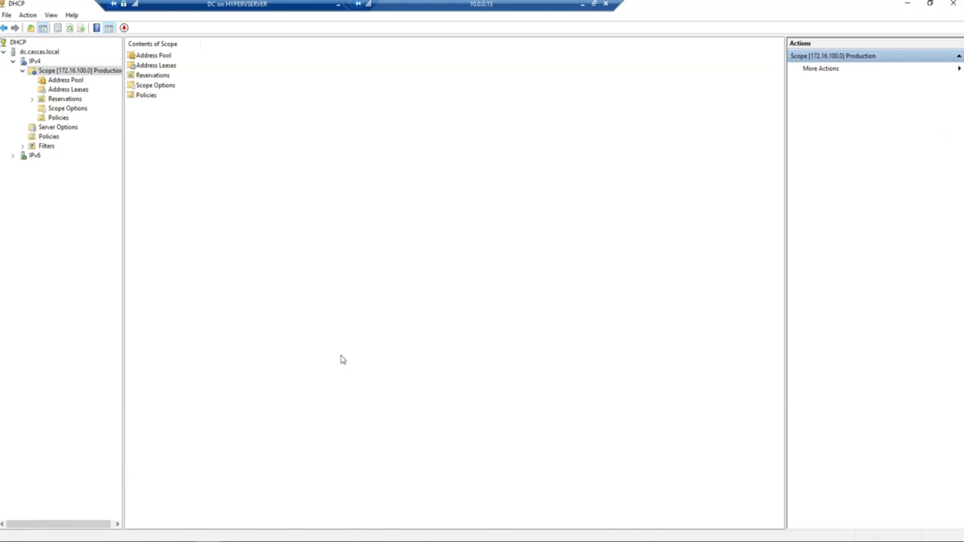
pyautogui.click(265, 161)
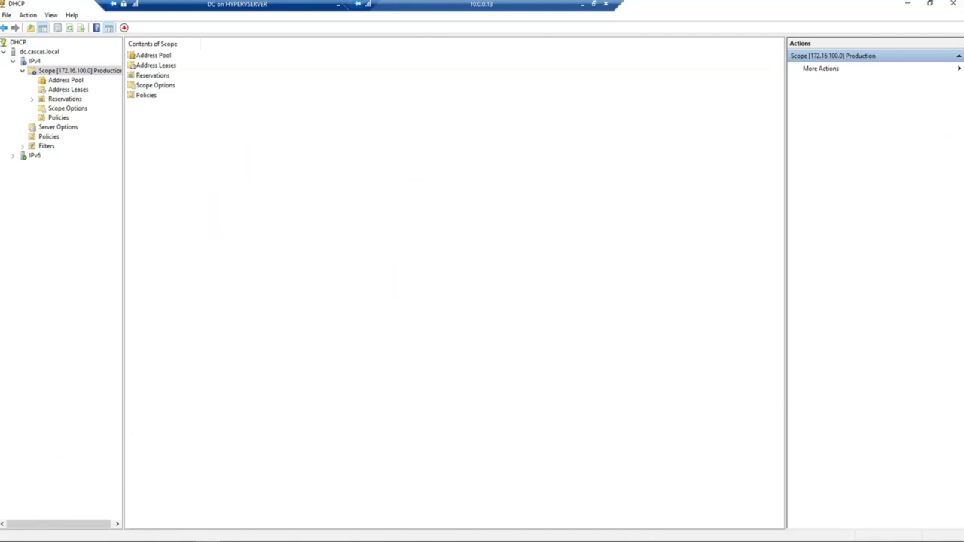